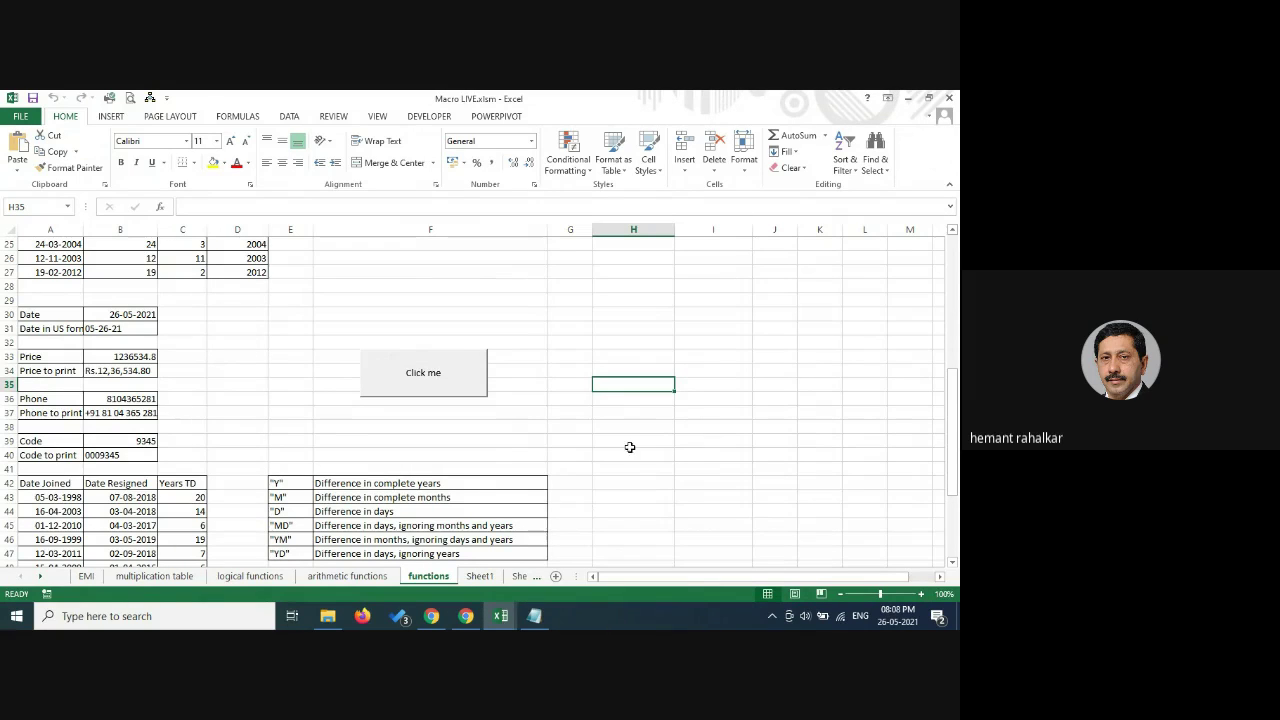
- Send the AutoFitRows macro code from the macro code snippets.txt Notepad file to everyone in the Google Meet chat
{"action": "left_click", "coordinate": [537, 618]}
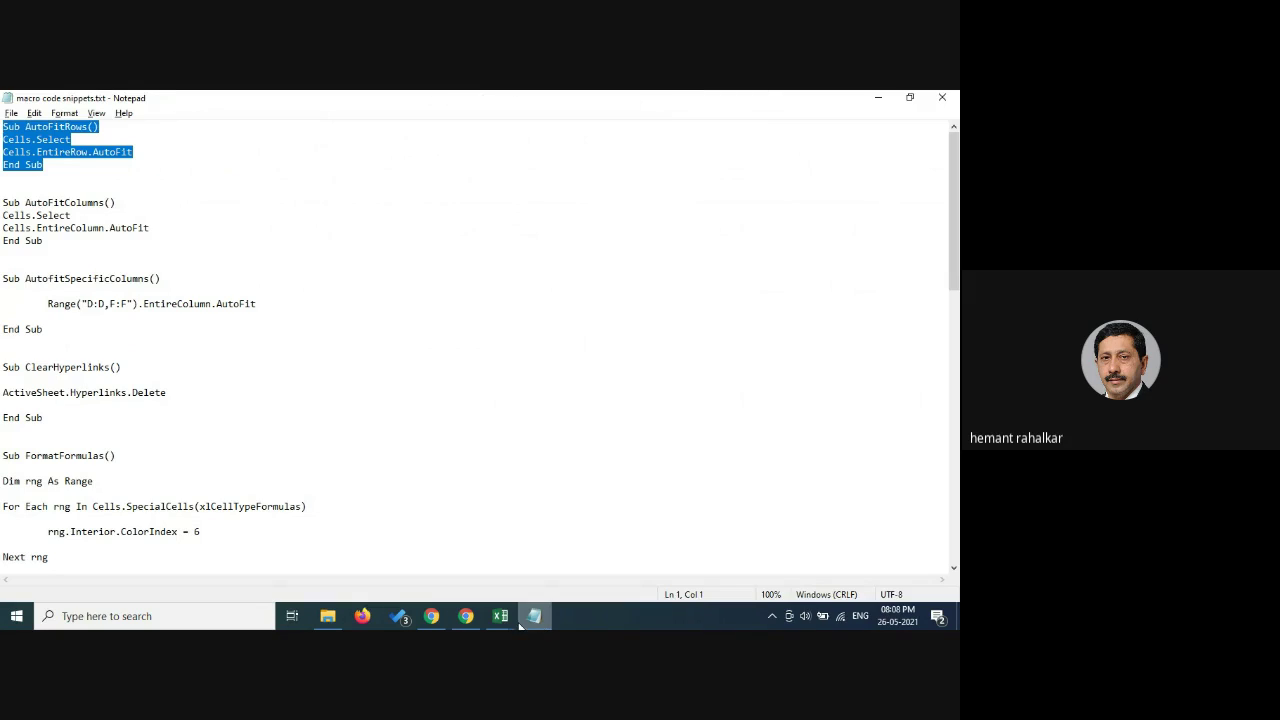
{"action": "left_click", "coordinate": [465, 616]}
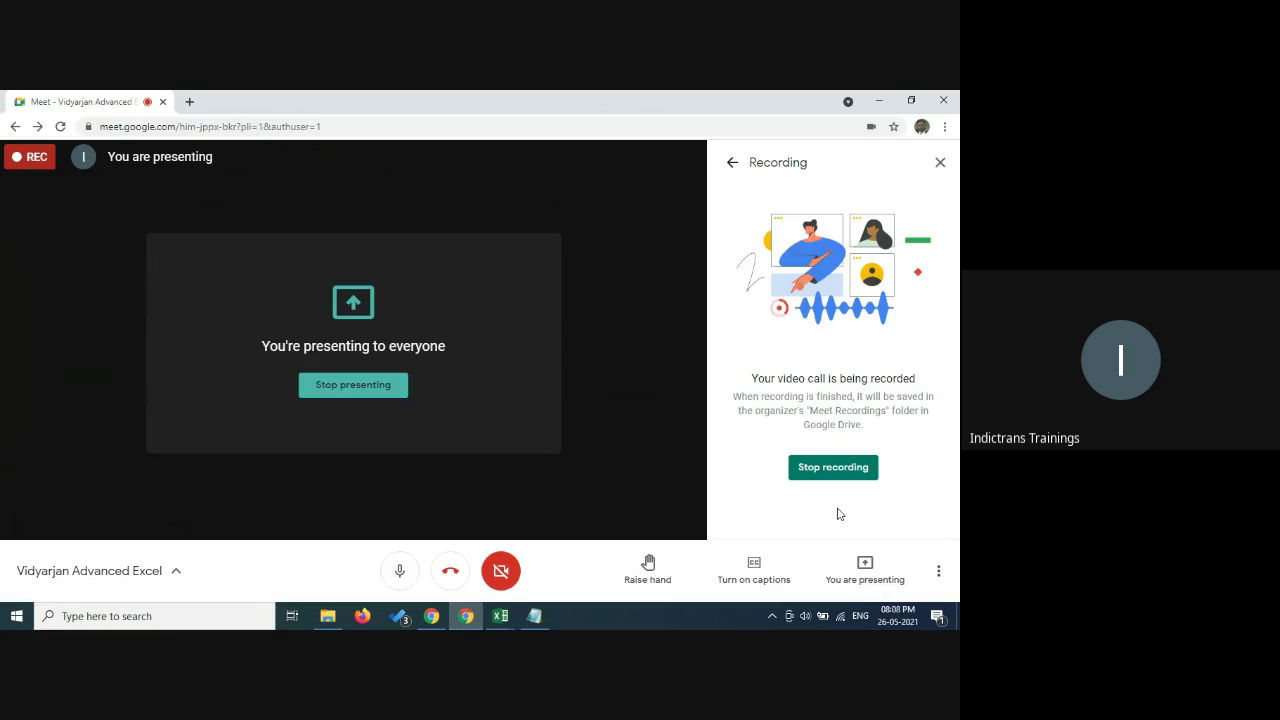
{"action": "left_click", "coordinate": [732, 163]}
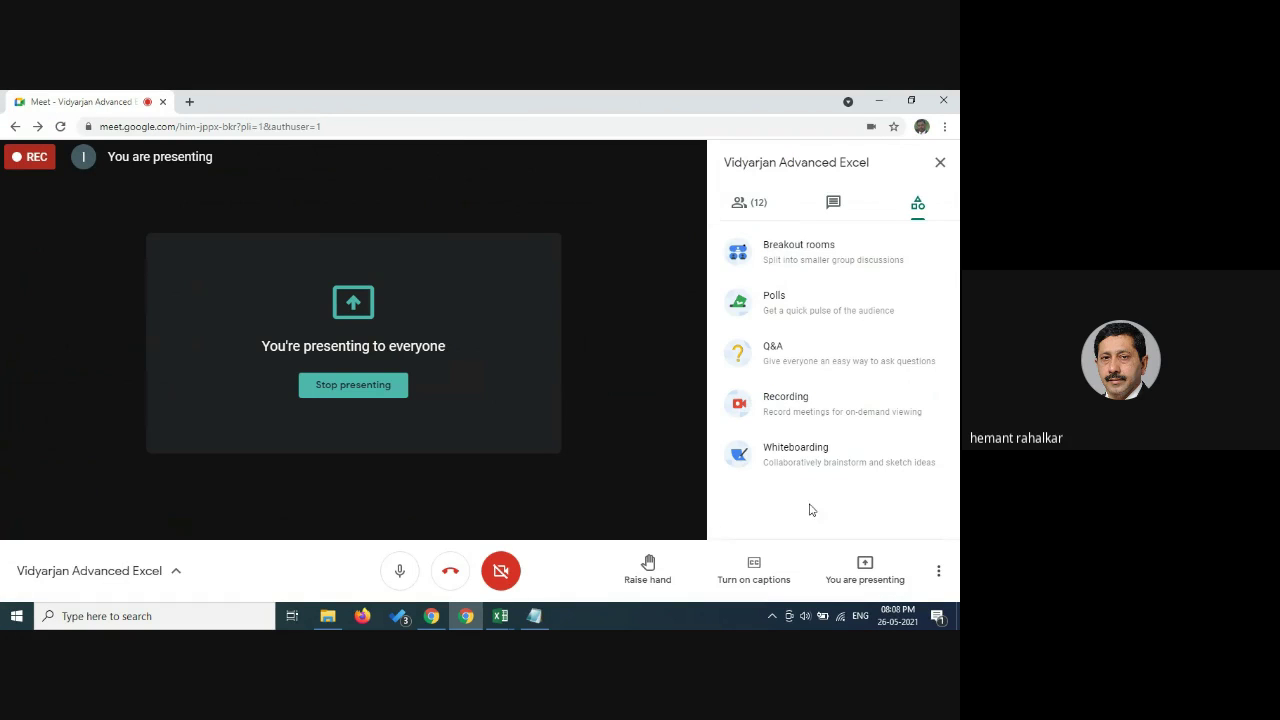
{"action": "left_click", "coordinate": [836, 210]}
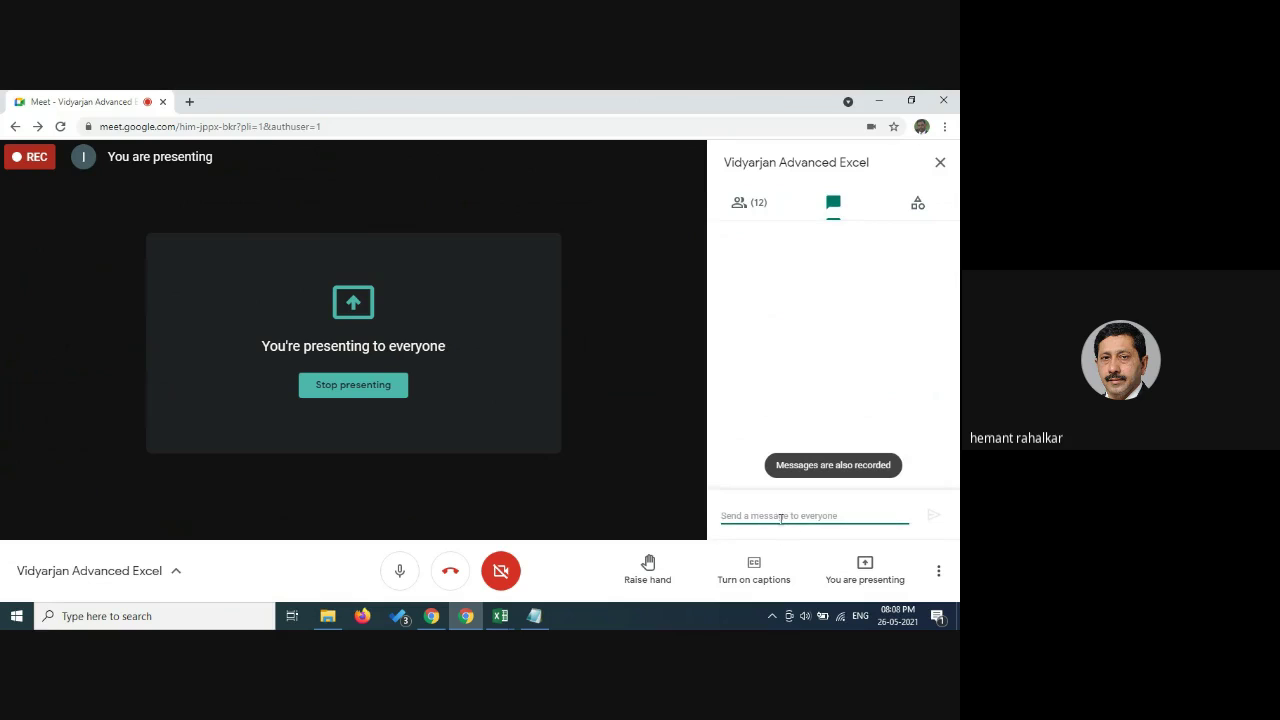
{"action": "type", "text": "Sub AutoFitRows() Cells.Select Cells.EntireRow.AutoFit End Sub"}
{"action": "key", "text": "Return"}
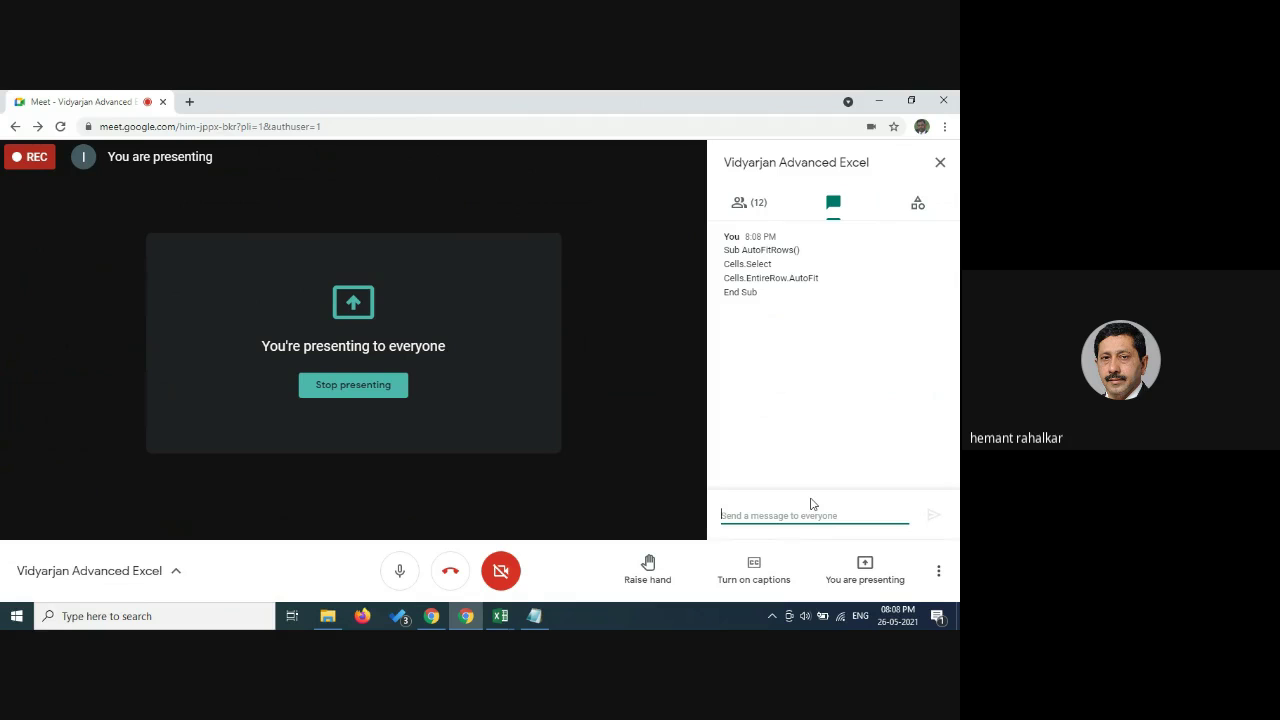
- Switch back to the Macro LIVE.xlsm workbook in Excel and dismiss the presenting notification
{"action": "mouse_move", "coordinate": [500, 615]}
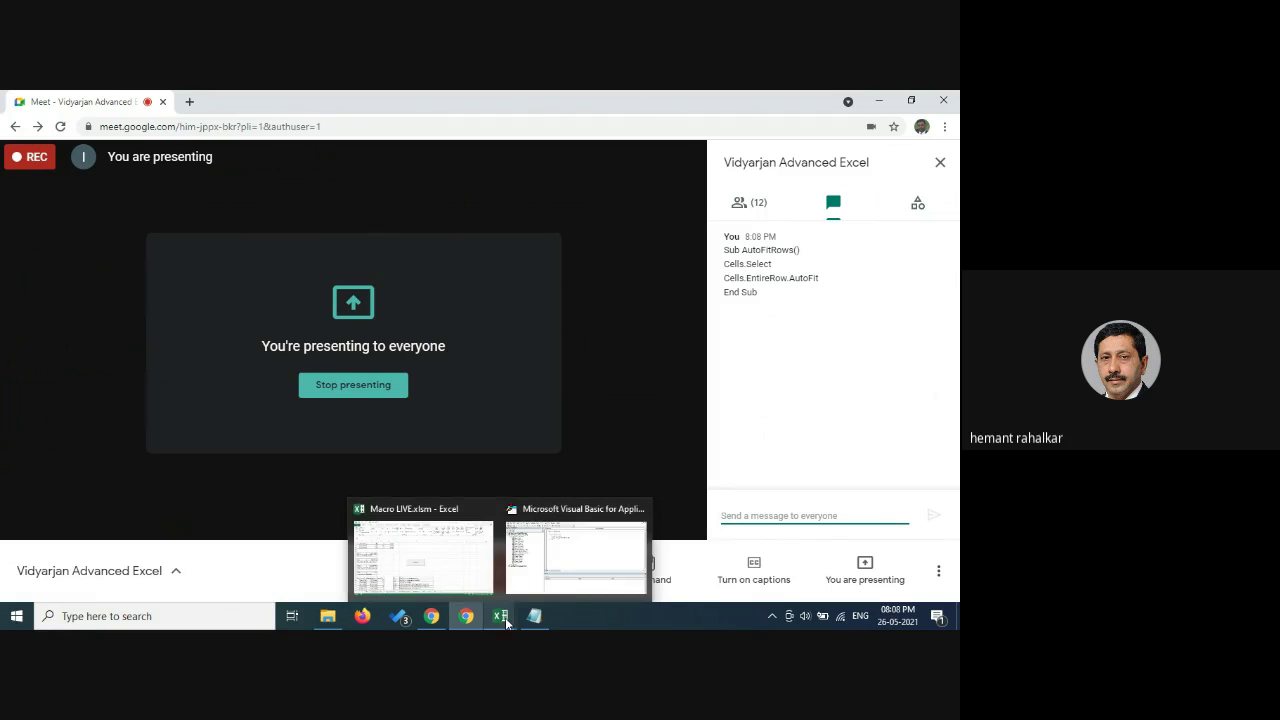
{"action": "left_click", "coordinate": [452, 566]}
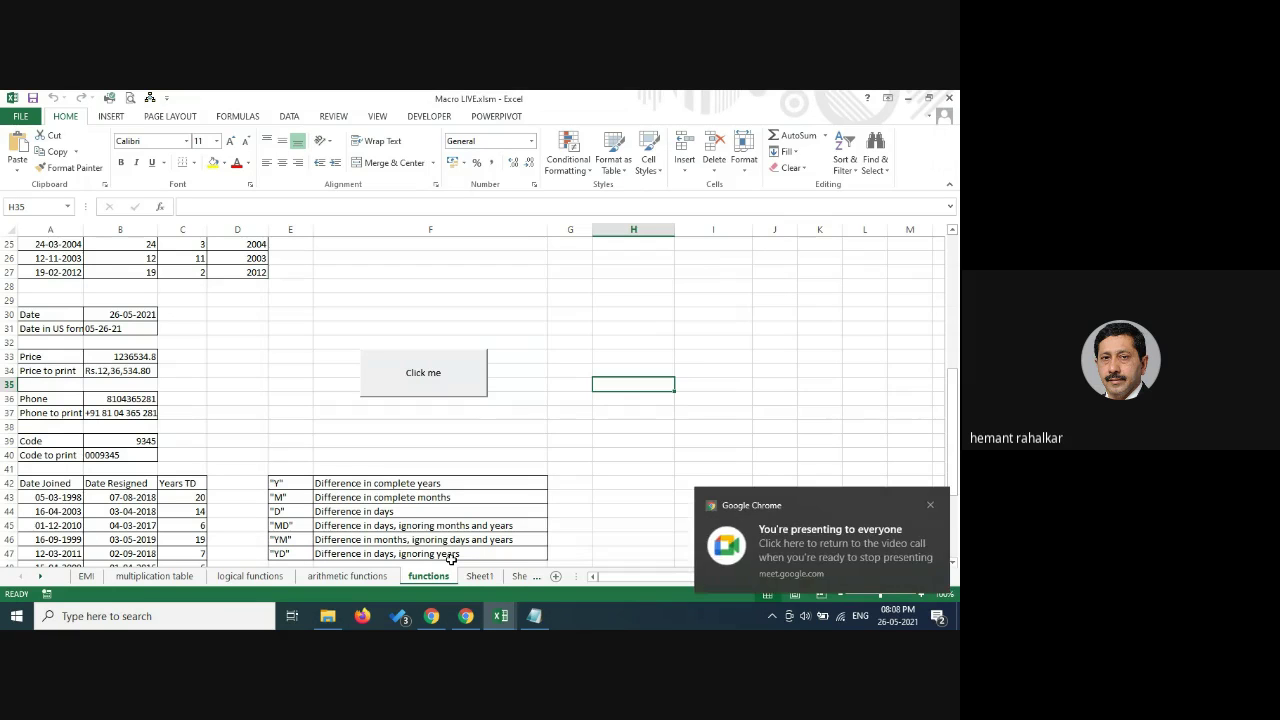
{"action": "left_click", "coordinate": [929, 505]}
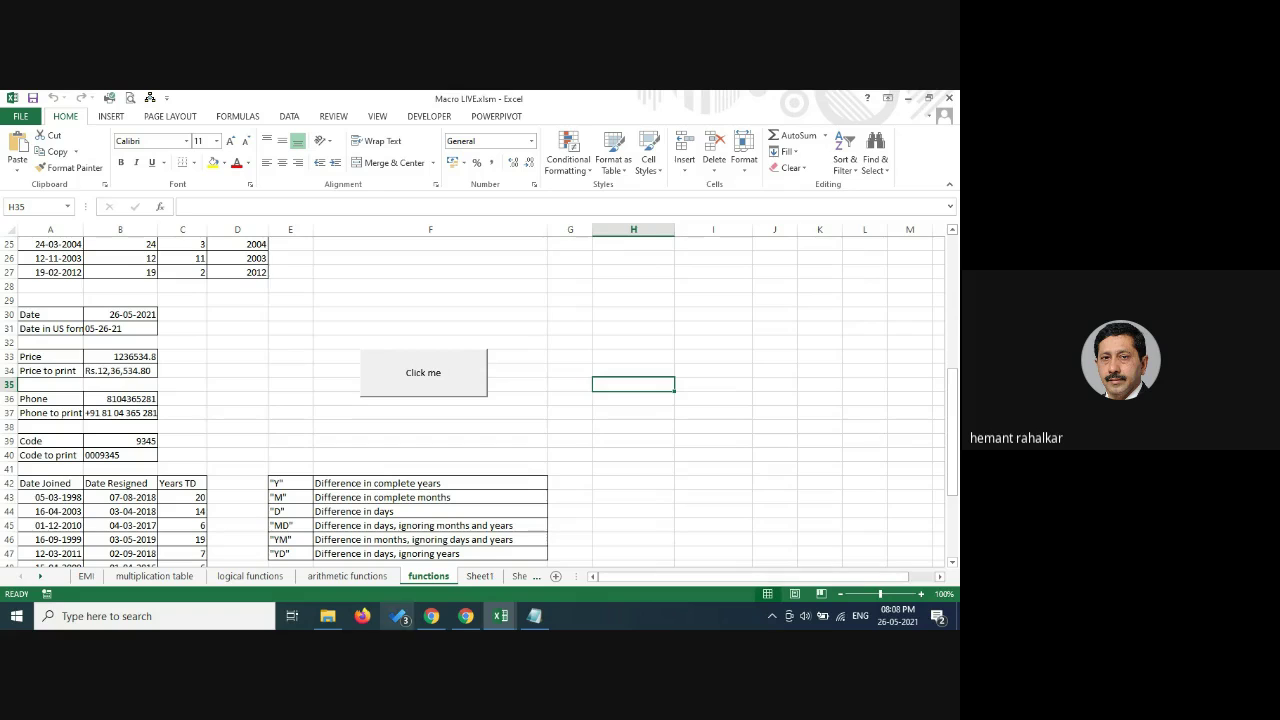
- Switch to Google Meet and check the call's participant list for microphone status, glancing at the chat in between
{"action": "left_click", "coordinate": [465, 616]}
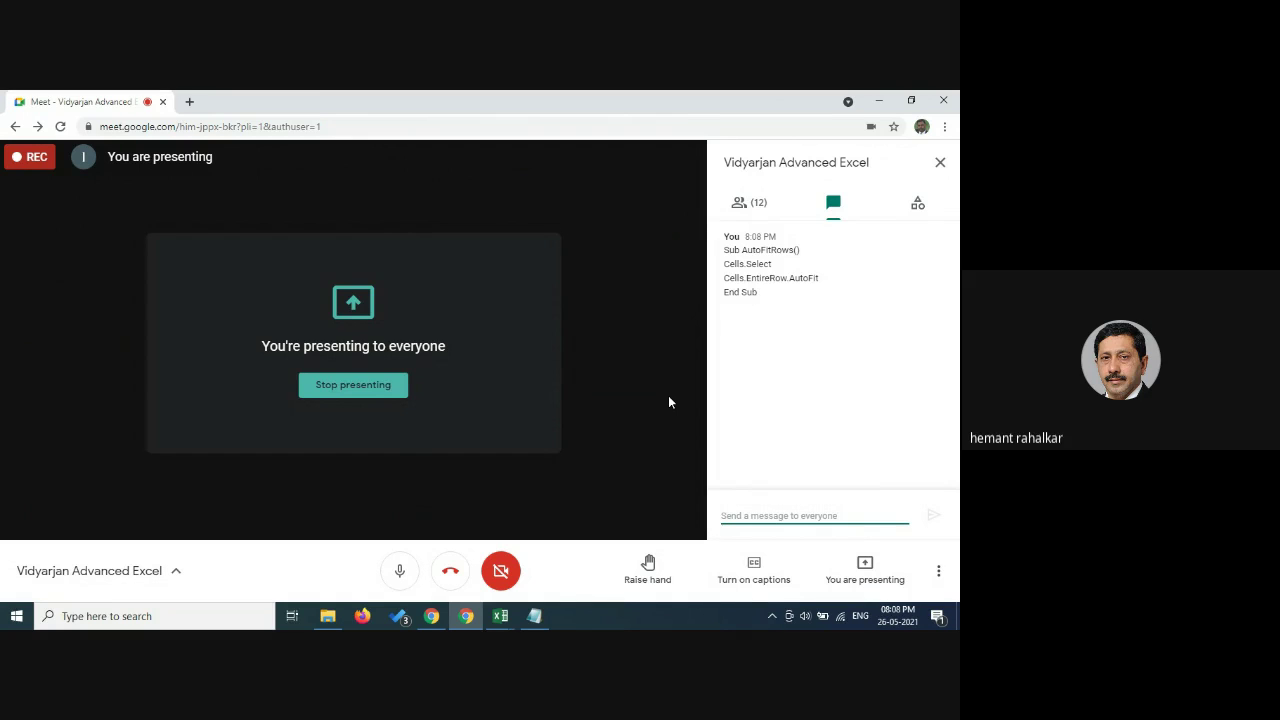
{"action": "left_click", "coordinate": [760, 204]}
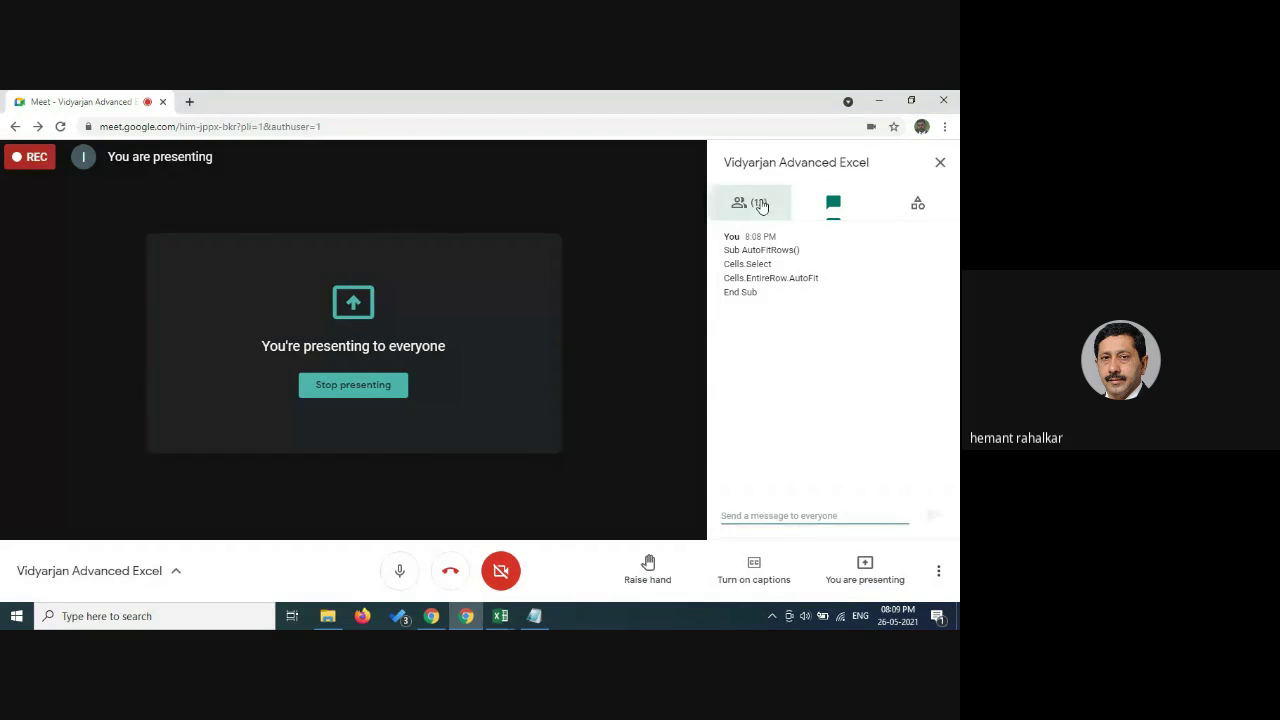
{"action": "scroll", "coordinate": [801, 388], "scroll_direction": "down", "scroll_amount": 1}
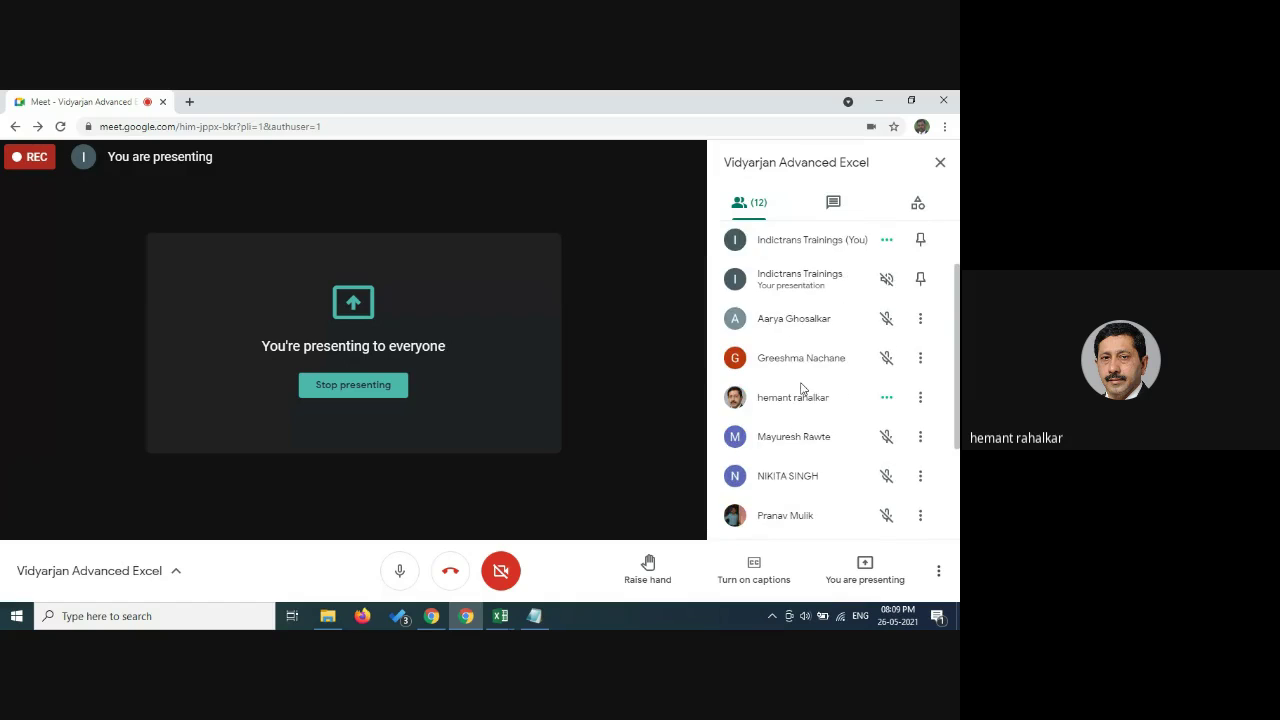
{"action": "scroll", "coordinate": [801, 388], "scroll_direction": "down", "scroll_amount": 2}
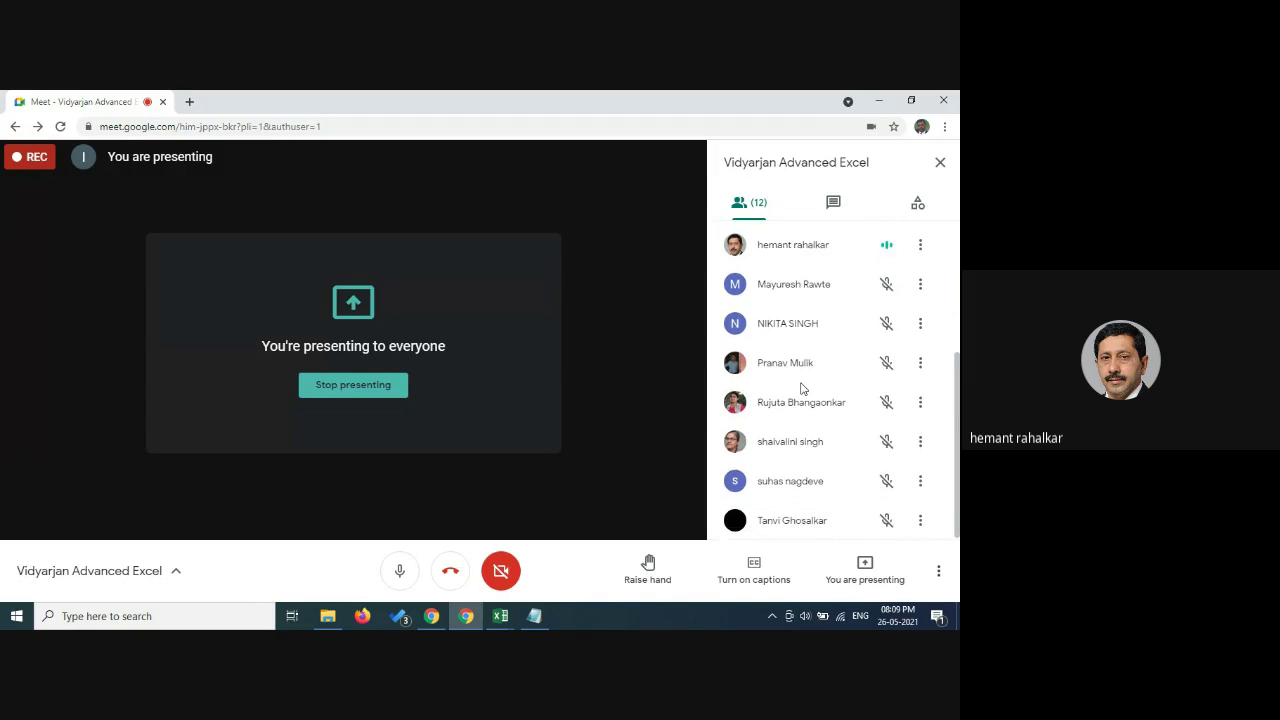
{"action": "scroll", "coordinate": [801, 388], "scroll_direction": "up", "scroll_amount": 3}
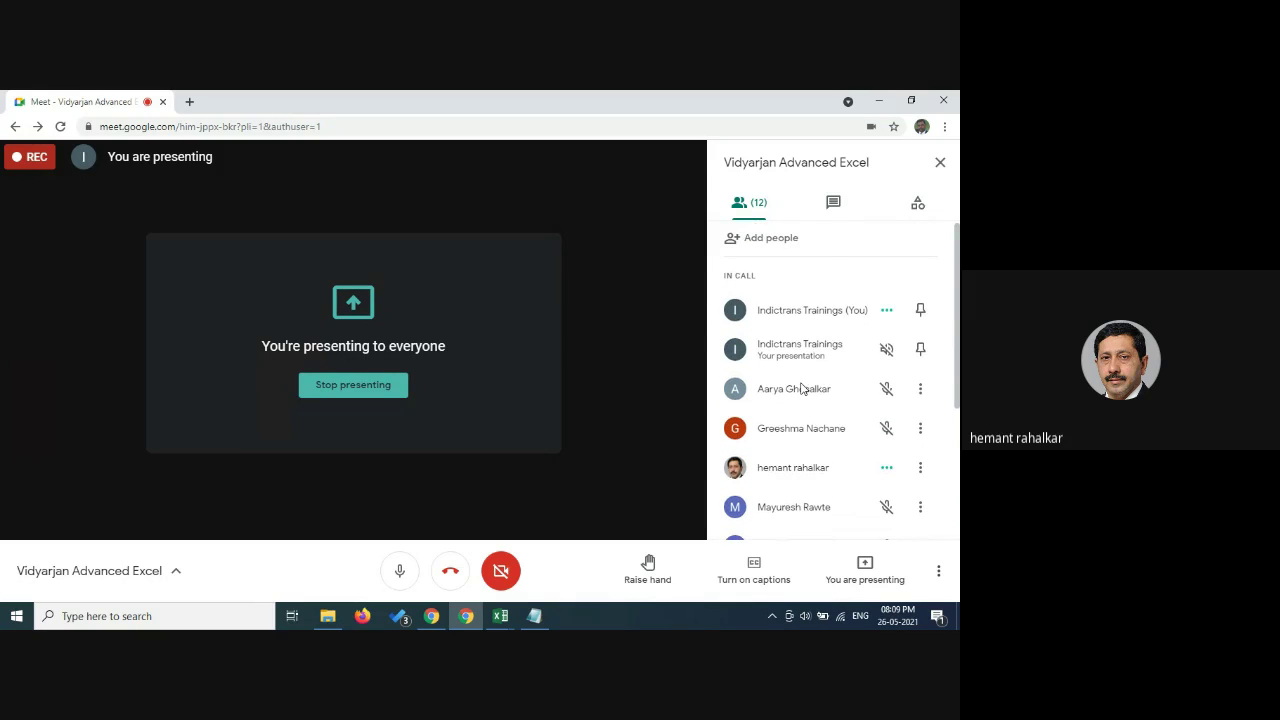
{"action": "left_click", "coordinate": [836, 207]}
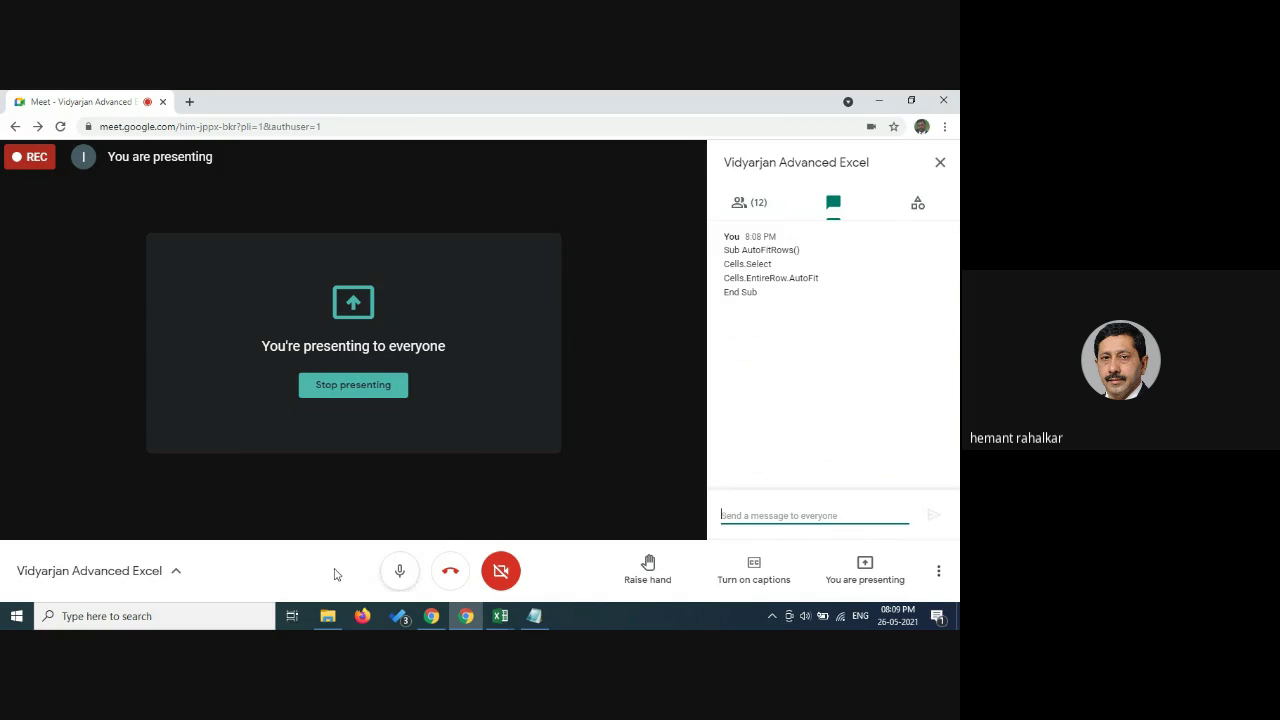
{"action": "left_click", "coordinate": [752, 205]}
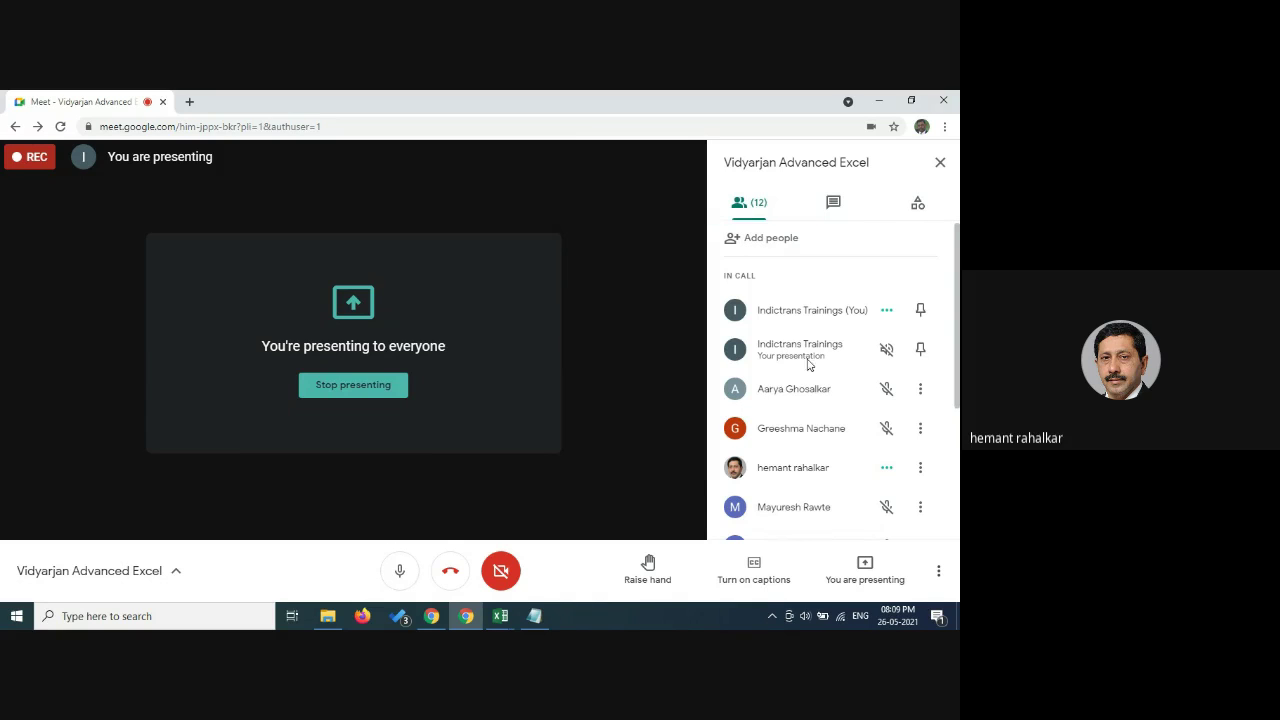
{"action": "scroll", "coordinate": [830, 375], "scroll_direction": "down", "scroll_amount": 3}
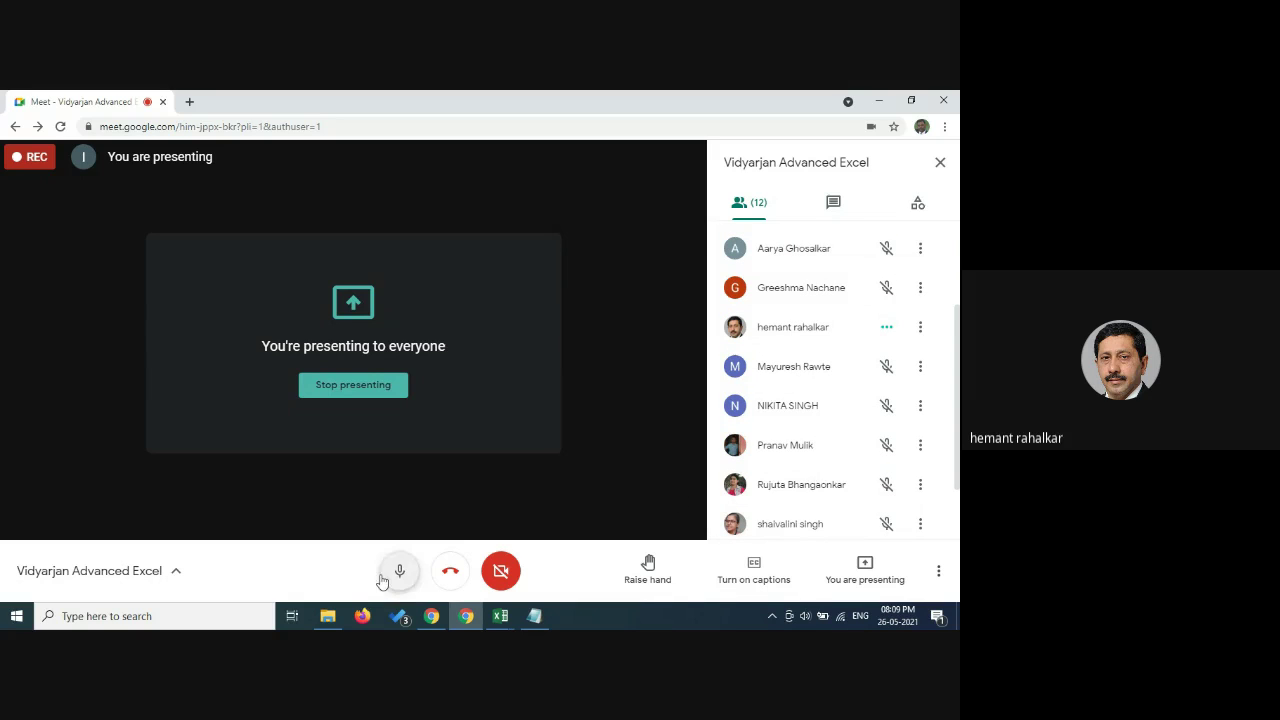
- Mute the participant whose microphone is on for everyone in the call, and check the rest of the list
{"action": "left_click", "coordinate": [888, 330]}
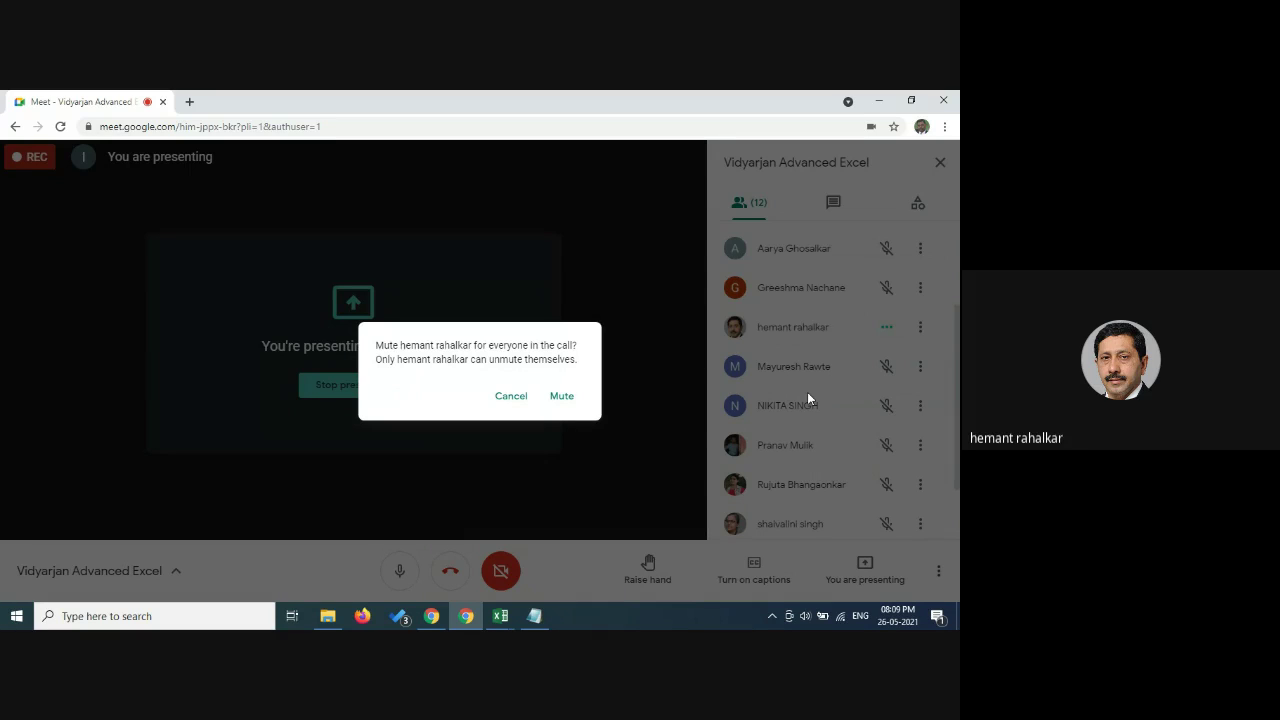
{"action": "left_click", "coordinate": [511, 398]}
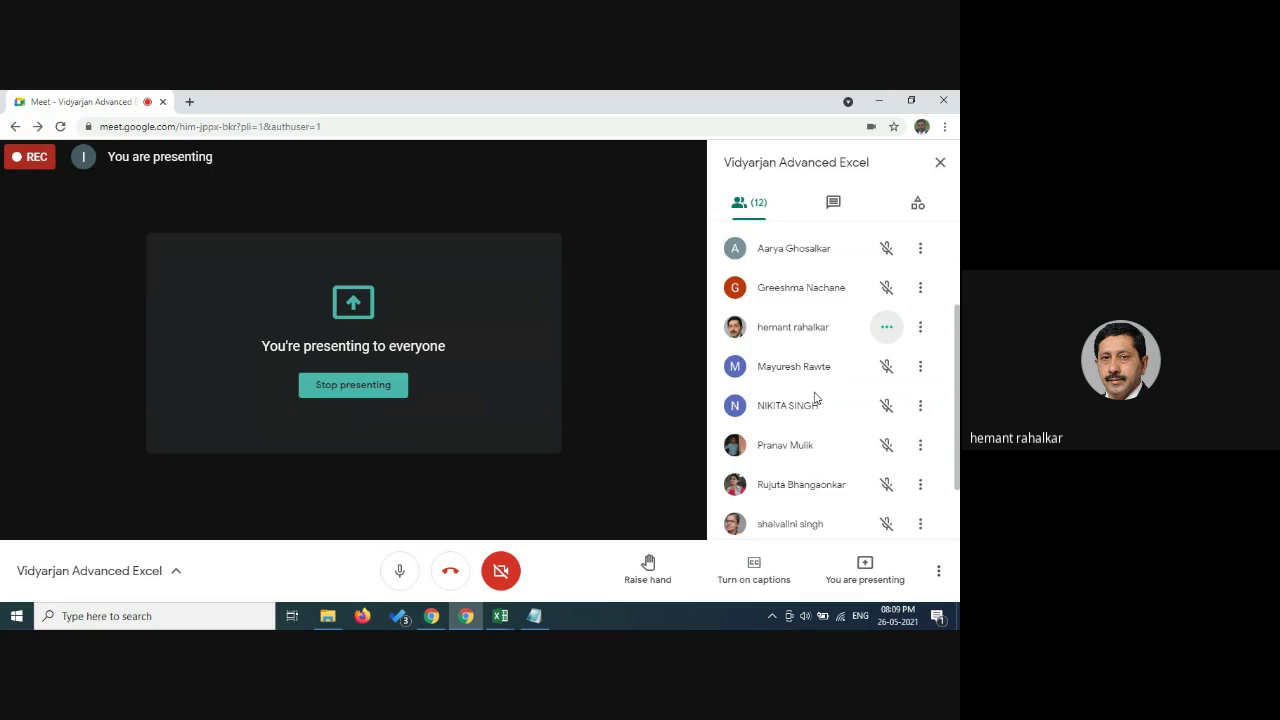
{"action": "scroll", "coordinate": [814, 394], "scroll_direction": "down", "scroll_amount": 2}
{"action": "scroll", "coordinate": [827, 503], "scroll_direction": "up", "scroll_amount": 5}
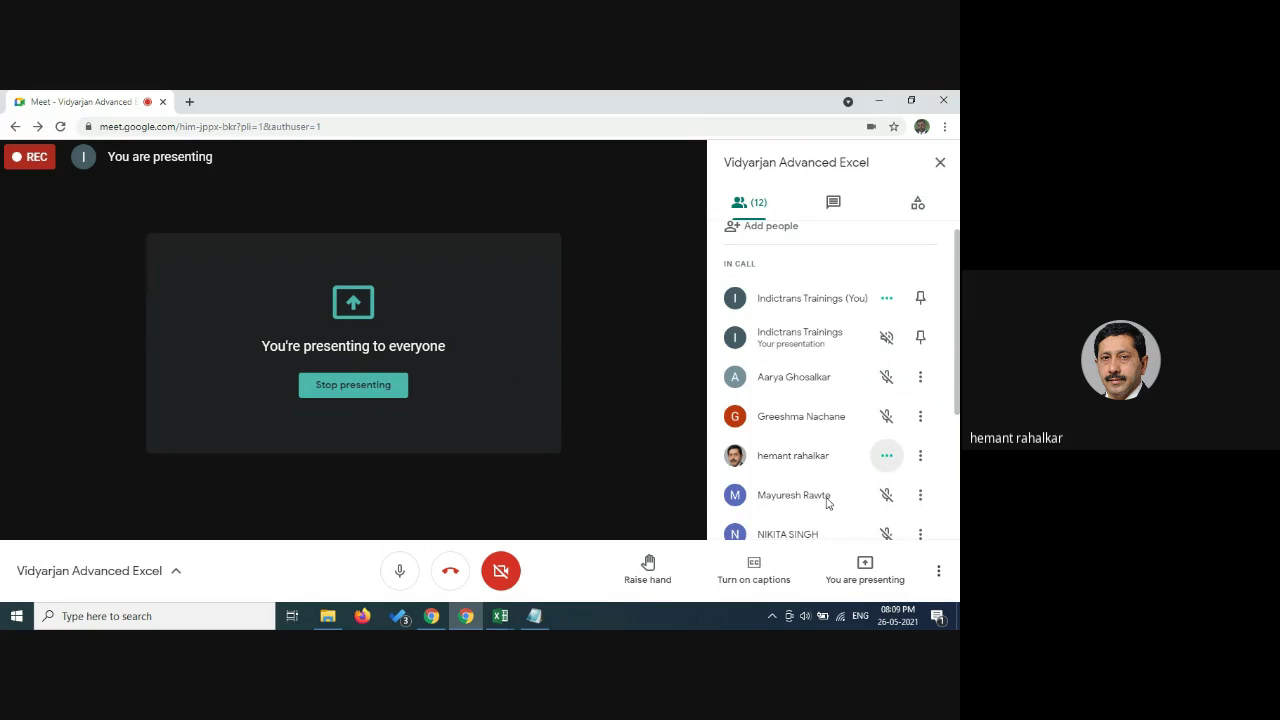
{"action": "left_click", "coordinate": [886, 457]}
{"action": "left_click", "coordinate": [563, 396]}
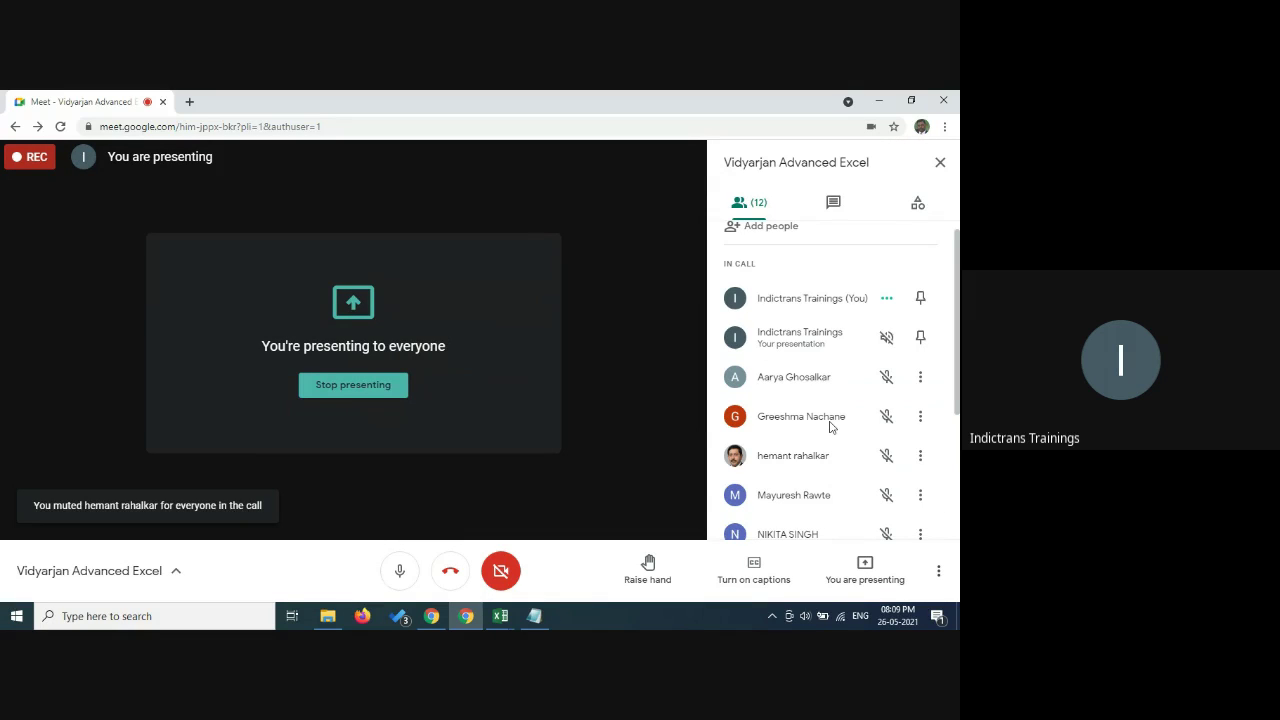
{"action": "scroll", "coordinate": [829, 427], "scroll_direction": "down", "scroll_amount": 2}
{"action": "scroll", "coordinate": [829, 427], "scroll_direction": "up", "scroll_amount": 2}
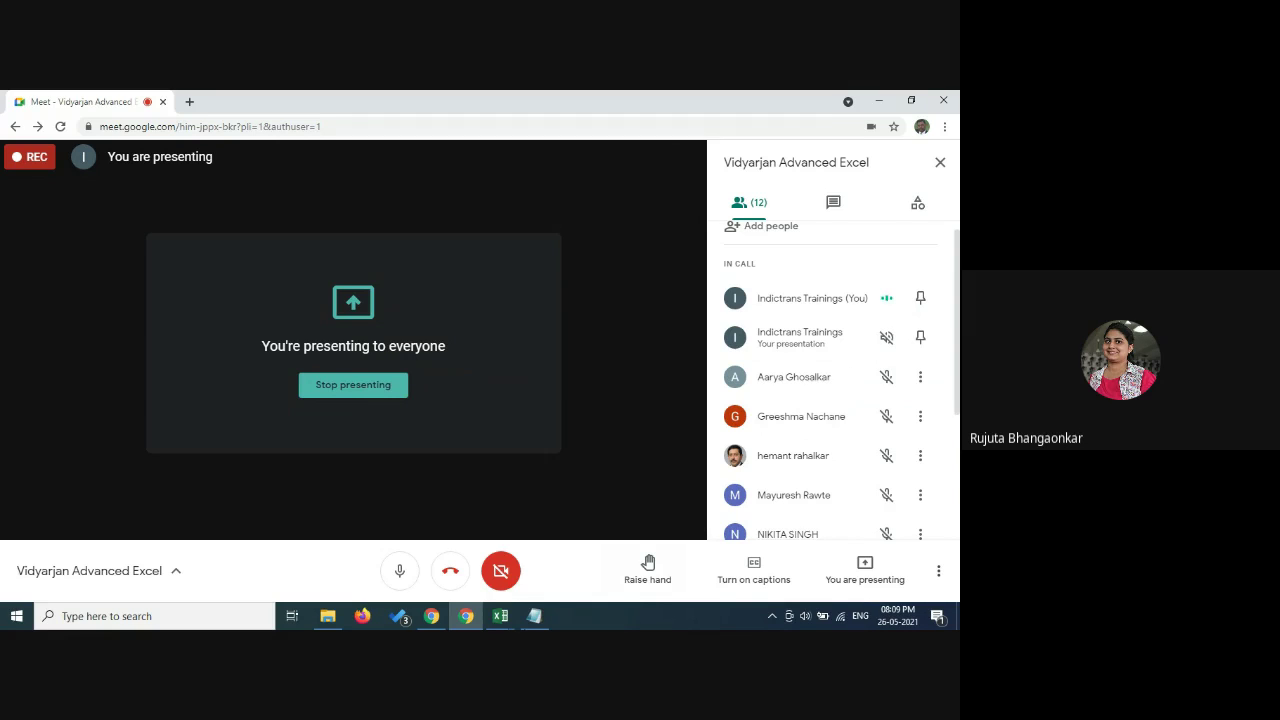
- Switch to the Visual Basic editor and highlight the whole AutoFitRows procedure in the Sheet5 code
{"action": "left_click", "coordinate": [500, 616]}
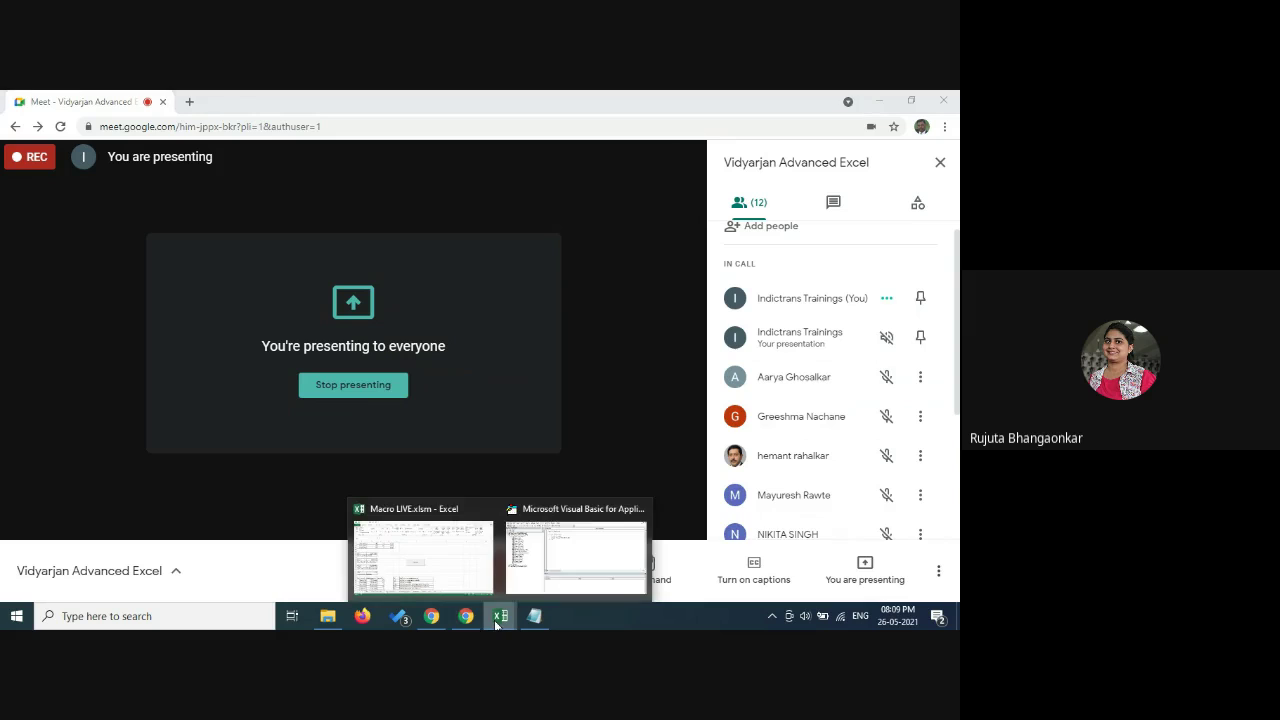
{"action": "left_click", "coordinate": [566, 567]}
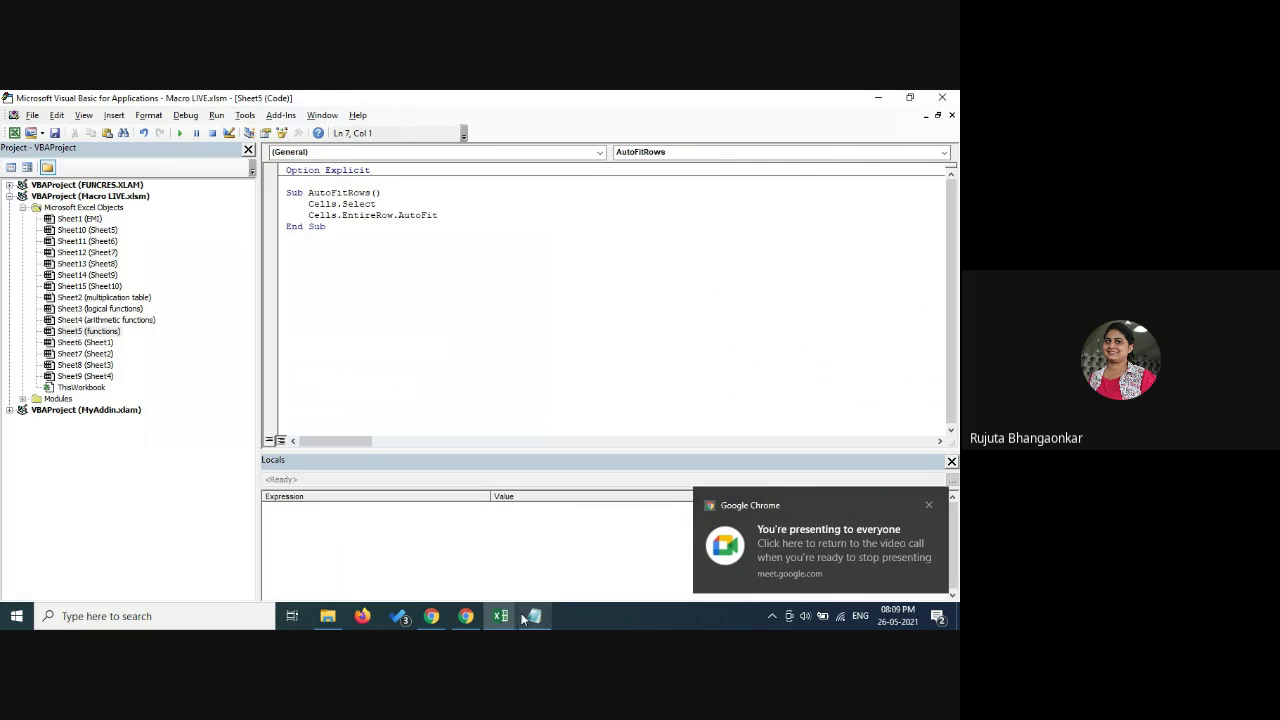
{"action": "left_click_drag", "start_coordinate": [348, 228], "coordinate": [274, 197]}
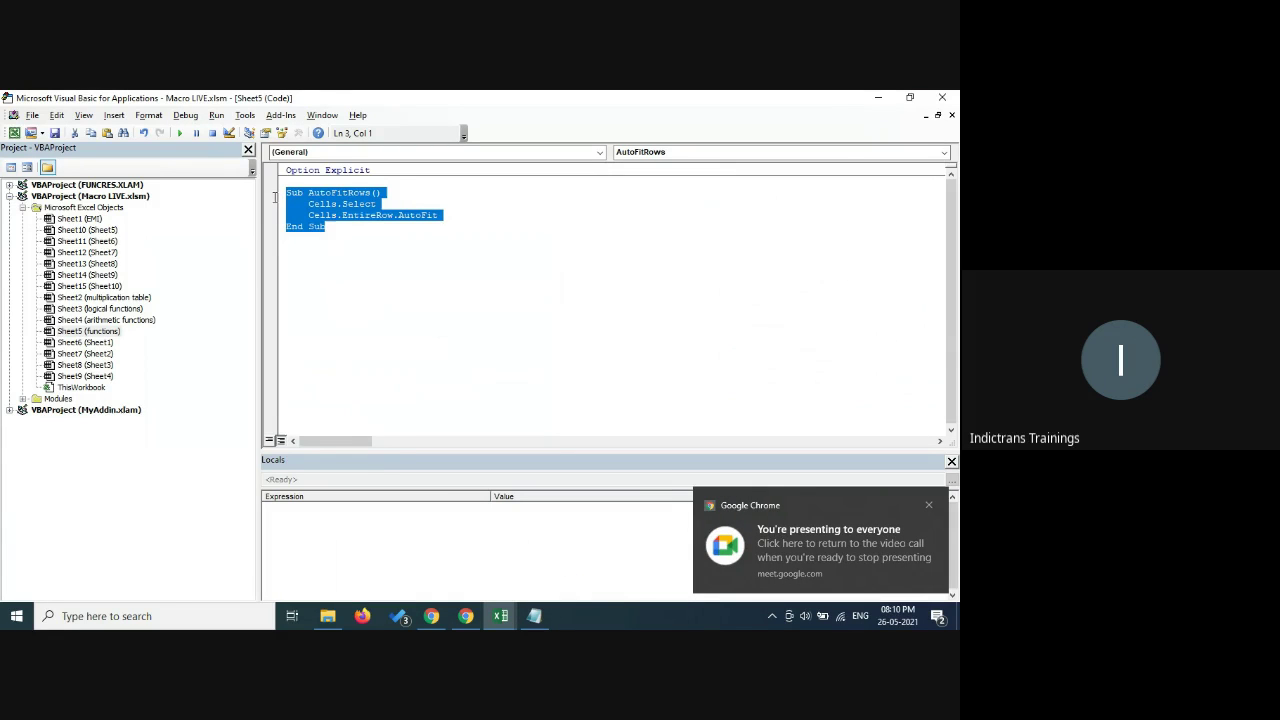
- Return to the functions sheet in Excel and run the macro attached to the Click me button
{"action": "left_click", "coordinate": [500, 616]}
{"action": "left_click", "coordinate": [390, 557]}
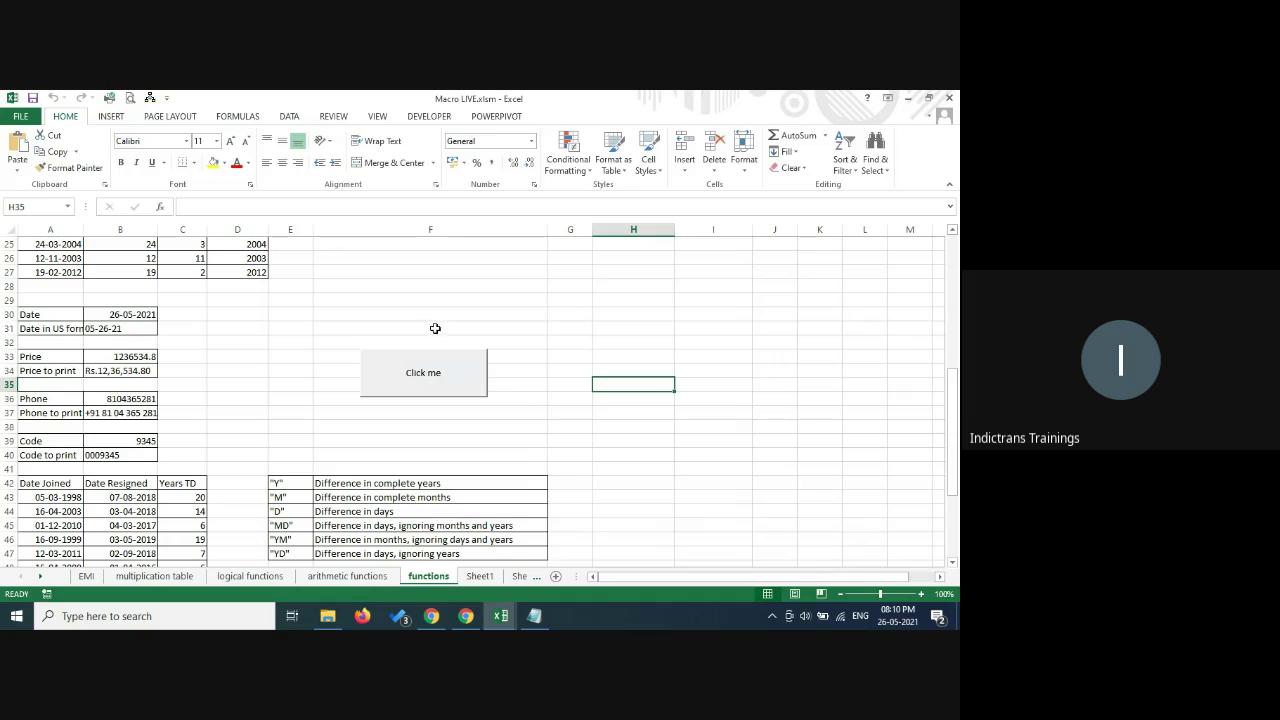
{"action": "left_click", "coordinate": [458, 356]}
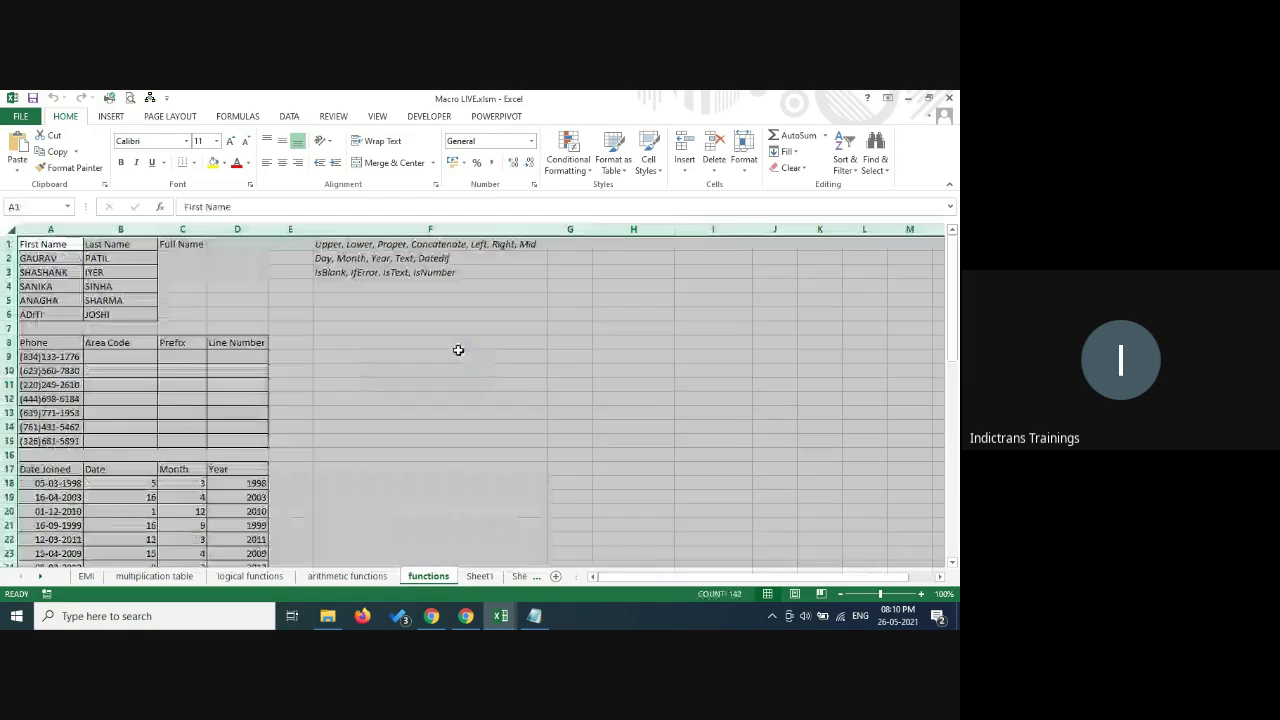
- Delete the Click me button from the functions sheet
{"action": "left_click", "coordinate": [426, 413]}
{"action": "scroll", "coordinate": [426, 413], "scroll_direction": "down", "scroll_amount": 8}
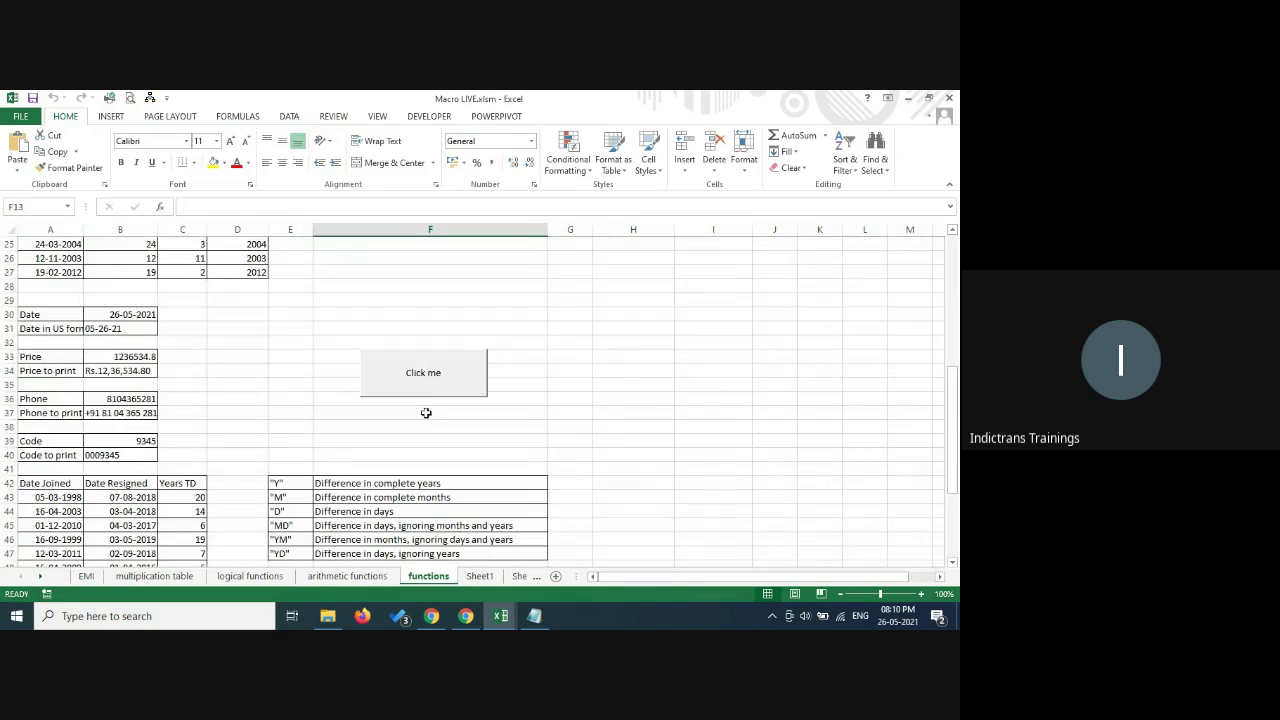
{"action": "left_click", "coordinate": [463, 371], "text": "ctrl"}
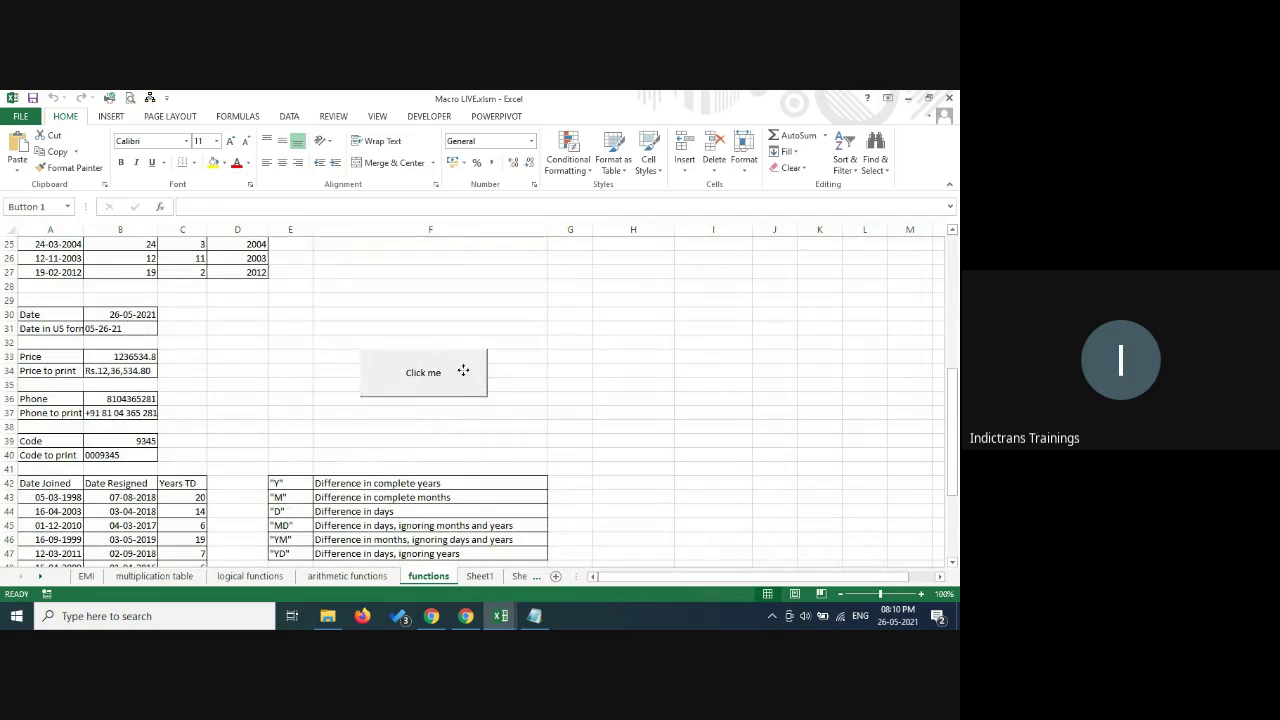
{"action": "right_click", "coordinate": [463, 371]}
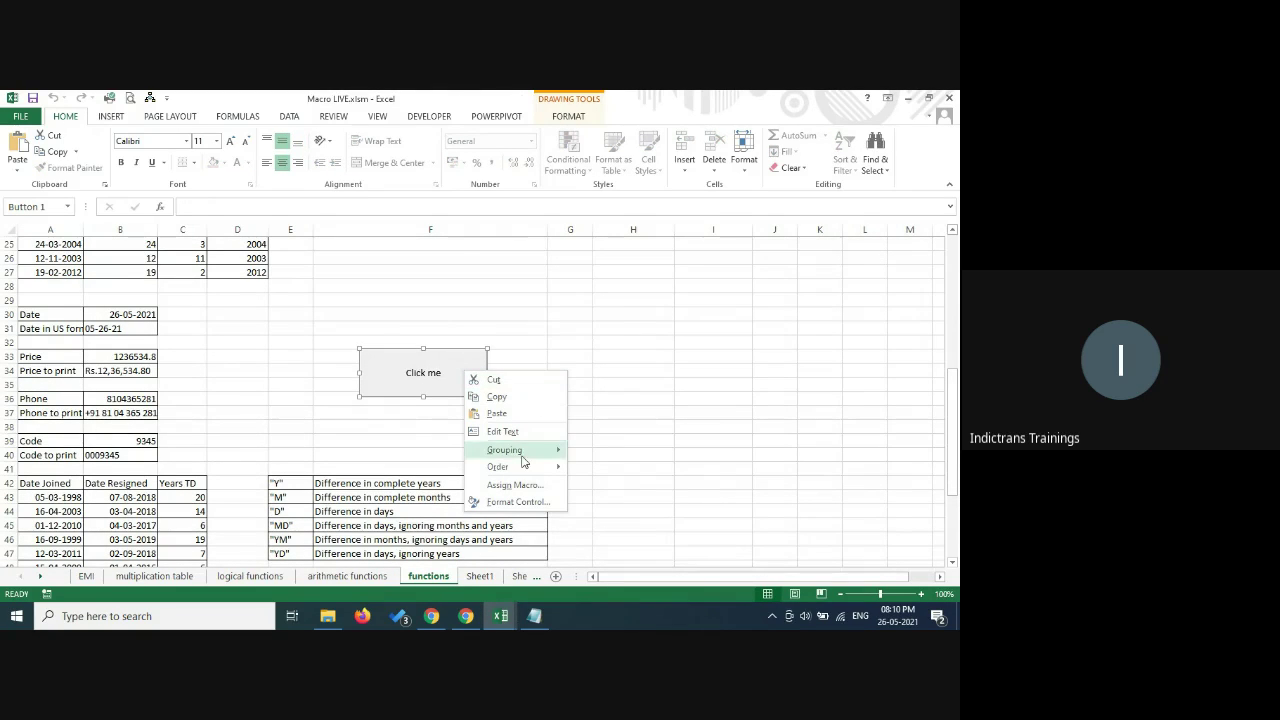
{"action": "key", "text": "Escape"}
{"action": "key", "text": "Delete"}
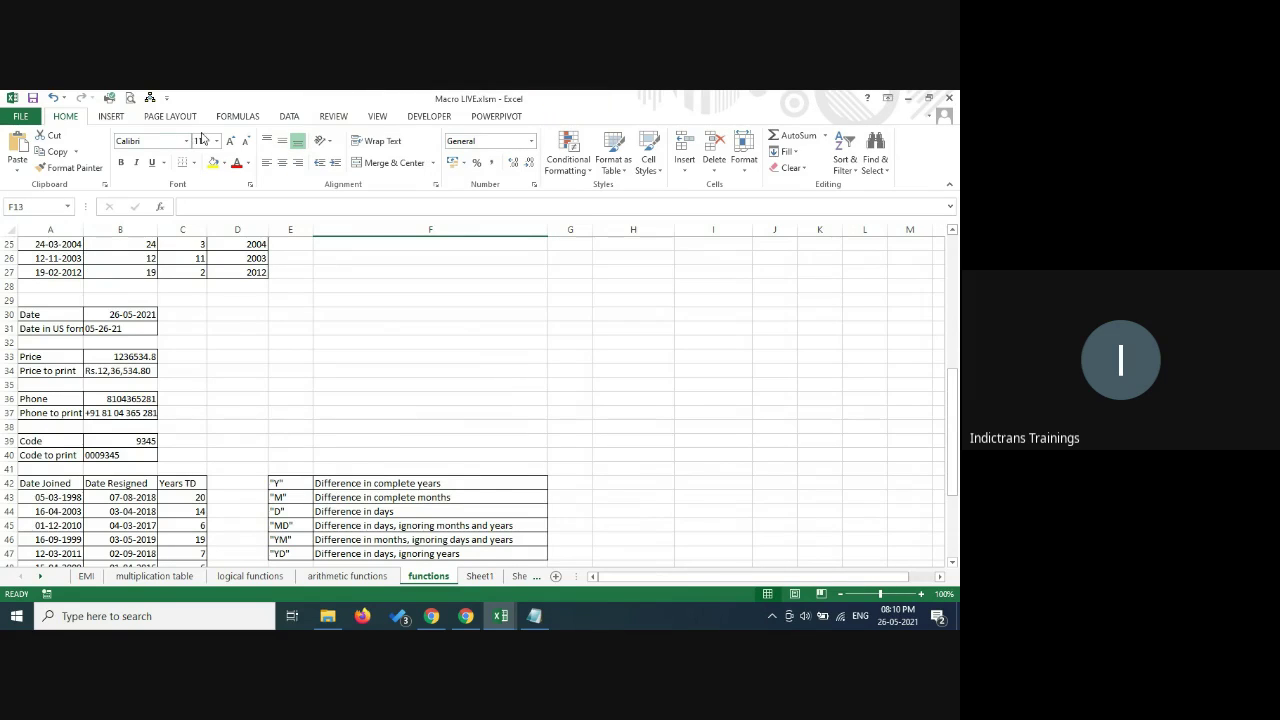
- Insert a form control button in column F across about rows 31 to 34, and confirm its macro assignment
{"action": "left_click", "coordinate": [444, 120]}
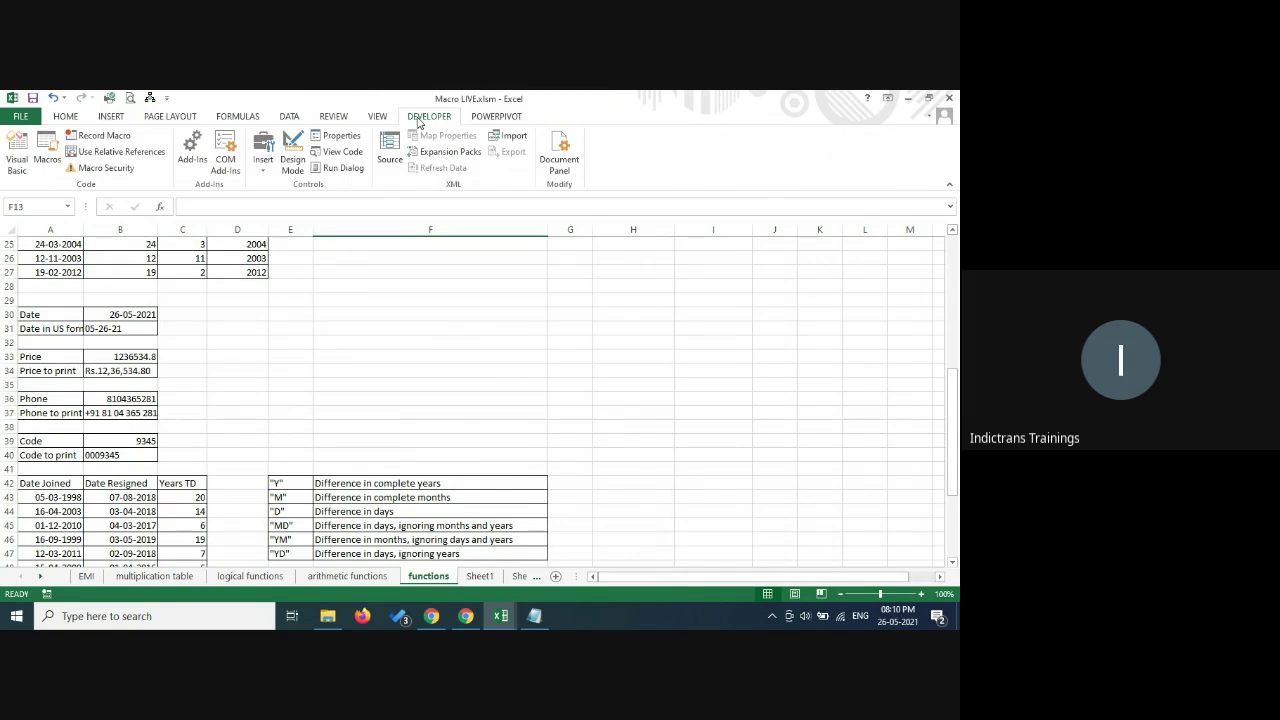
{"action": "left_click", "coordinate": [261, 168]}
{"action": "left_click", "coordinate": [257, 197]}
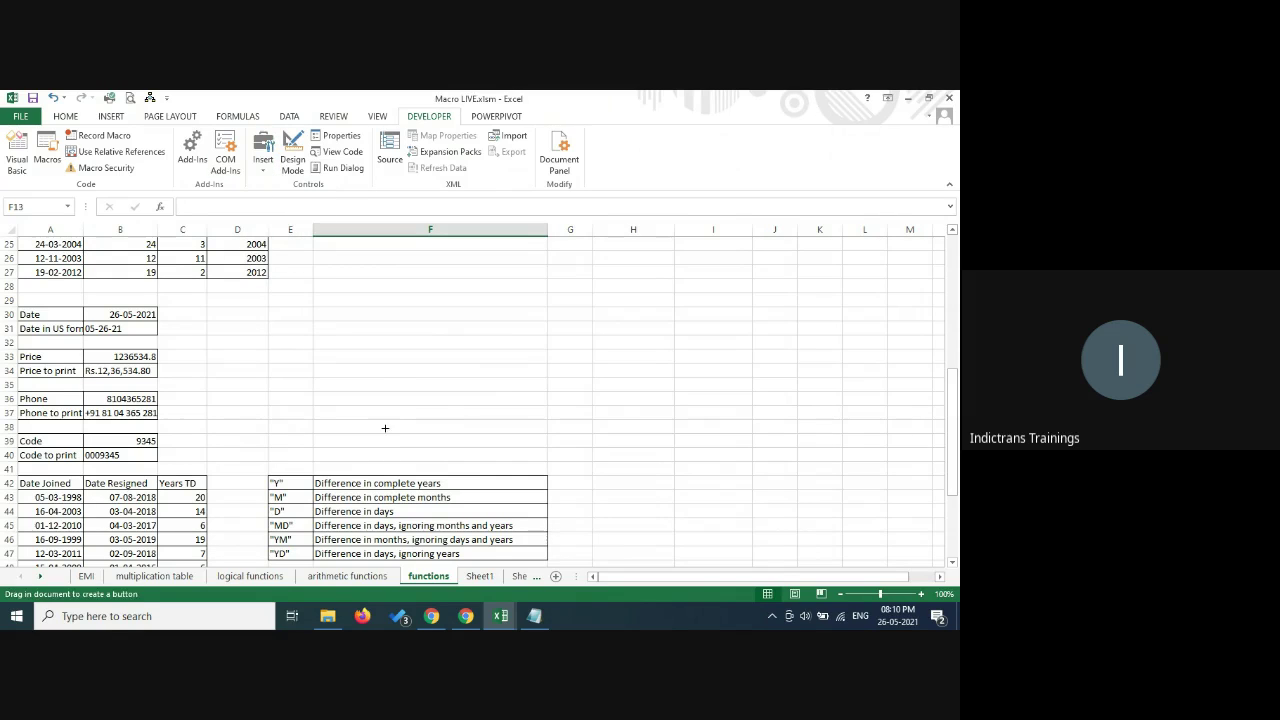
{"action": "left_click_drag", "start_coordinate": [363, 327], "coordinate": [510, 375]}
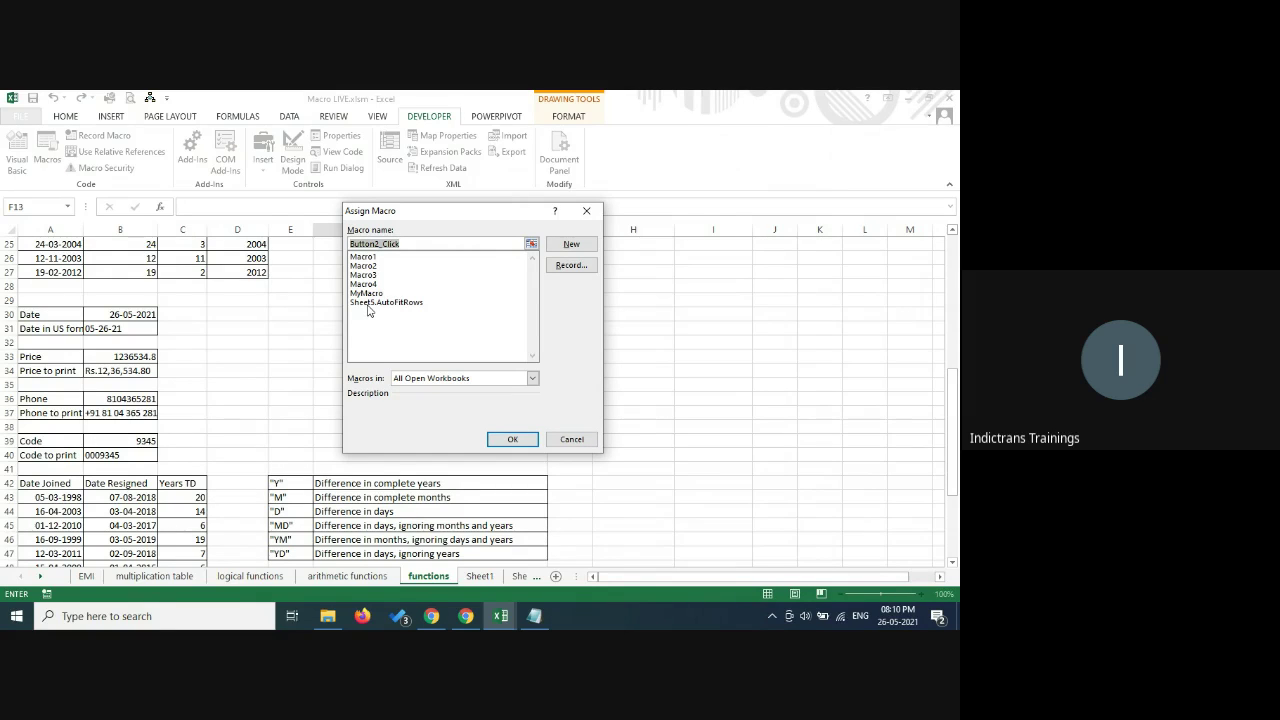
{"action": "left_click", "coordinate": [513, 446]}
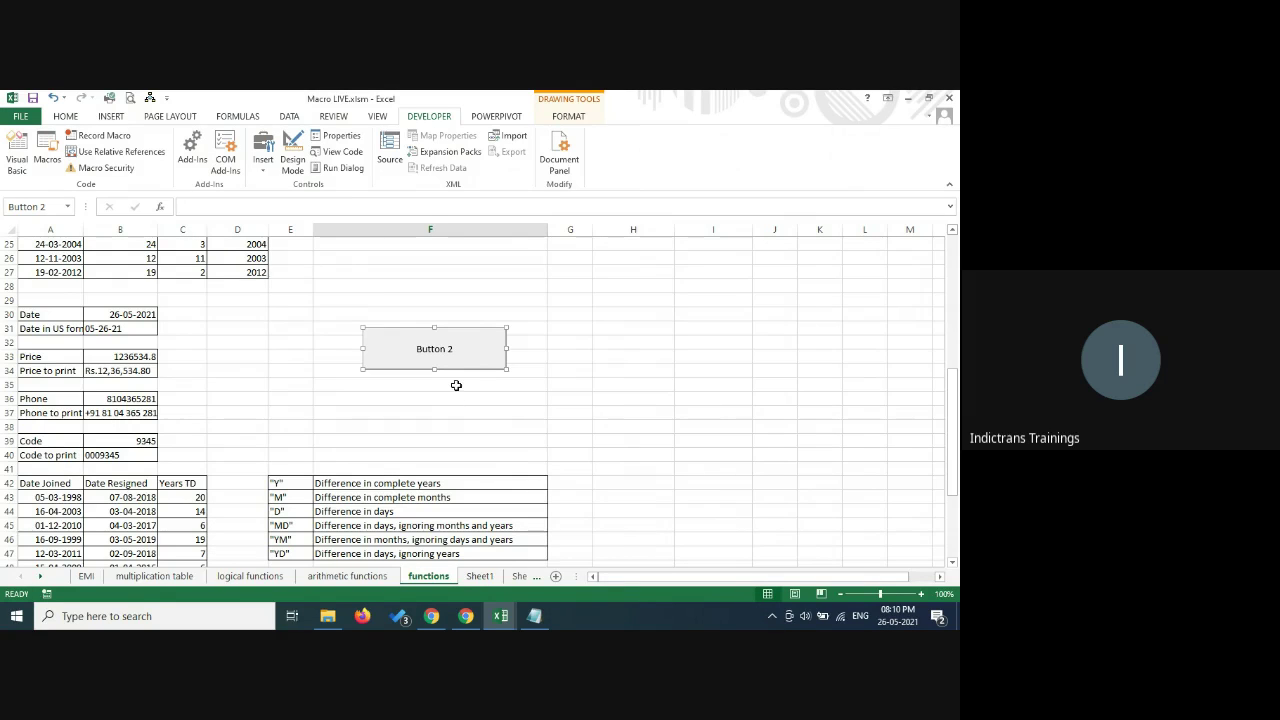
- Replace the new form button's label with "Click me" on the functions sheet
{"action": "left_click", "coordinate": [424, 349]}
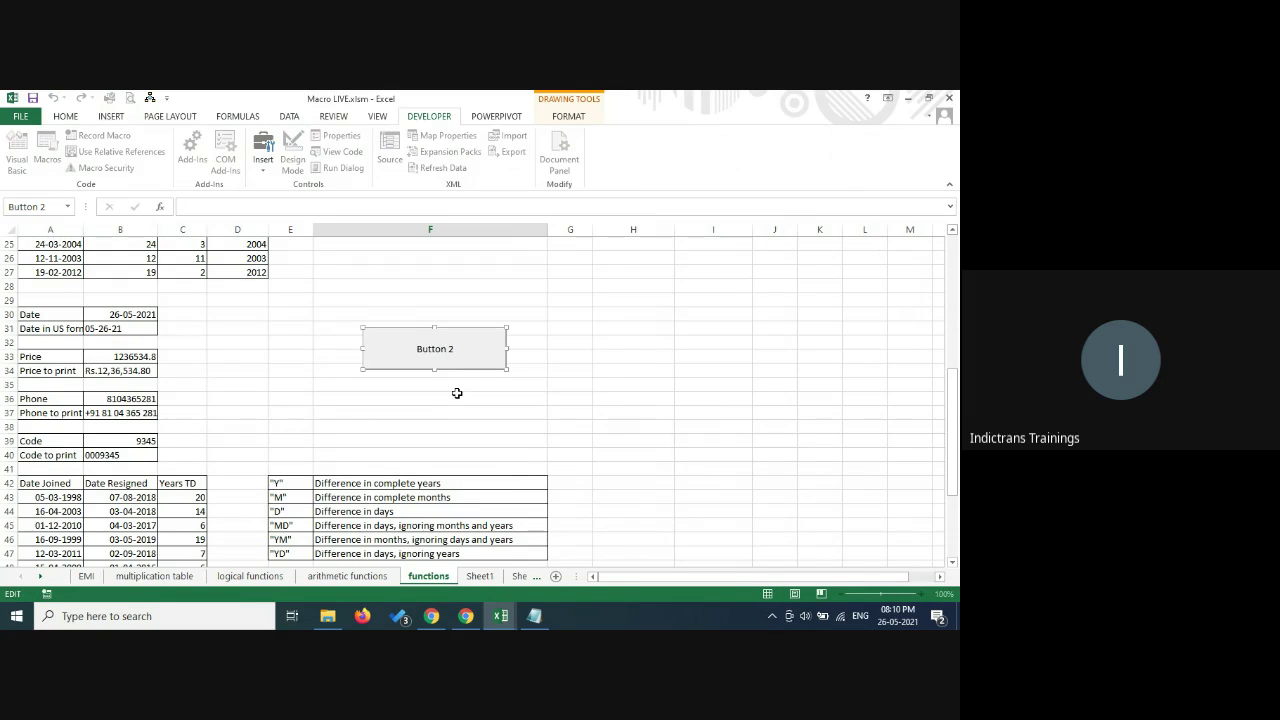
{"action": "key", "text": "Delete"}
{"action": "key", "text": "Delete"}
{"action": "key", "text": "Delete"}
{"action": "key", "text": "Delete"}
{"action": "key", "text": "Delete"}
{"action": "key", "text": "Delete"}
{"action": "key", "text": "Delete"}
{"action": "key", "text": "Delete"}
{"action": "type", "text": "click me"}
{"action": "left_click", "coordinate": [425, 419]}
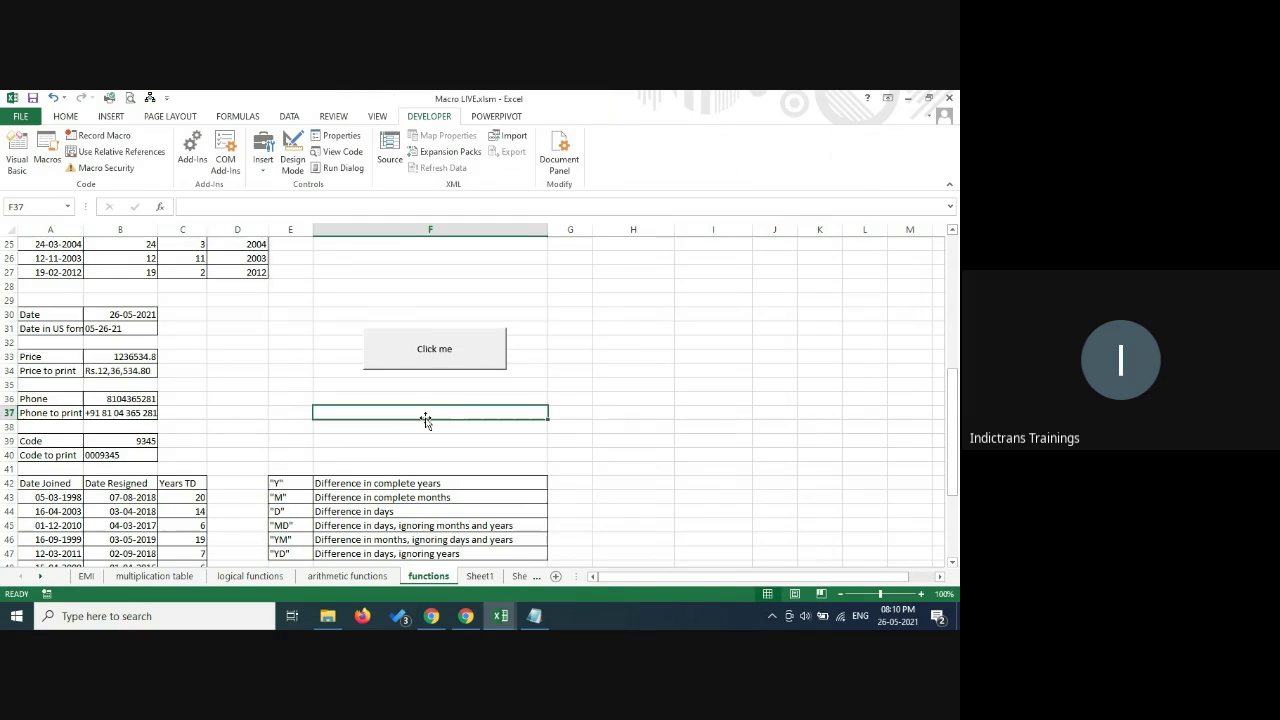
- In the Visual Basic editor, check for Module1 in the Modules folder and reopen the Sheet5 (functions) code
{"action": "left_click", "coordinate": [16, 160]}
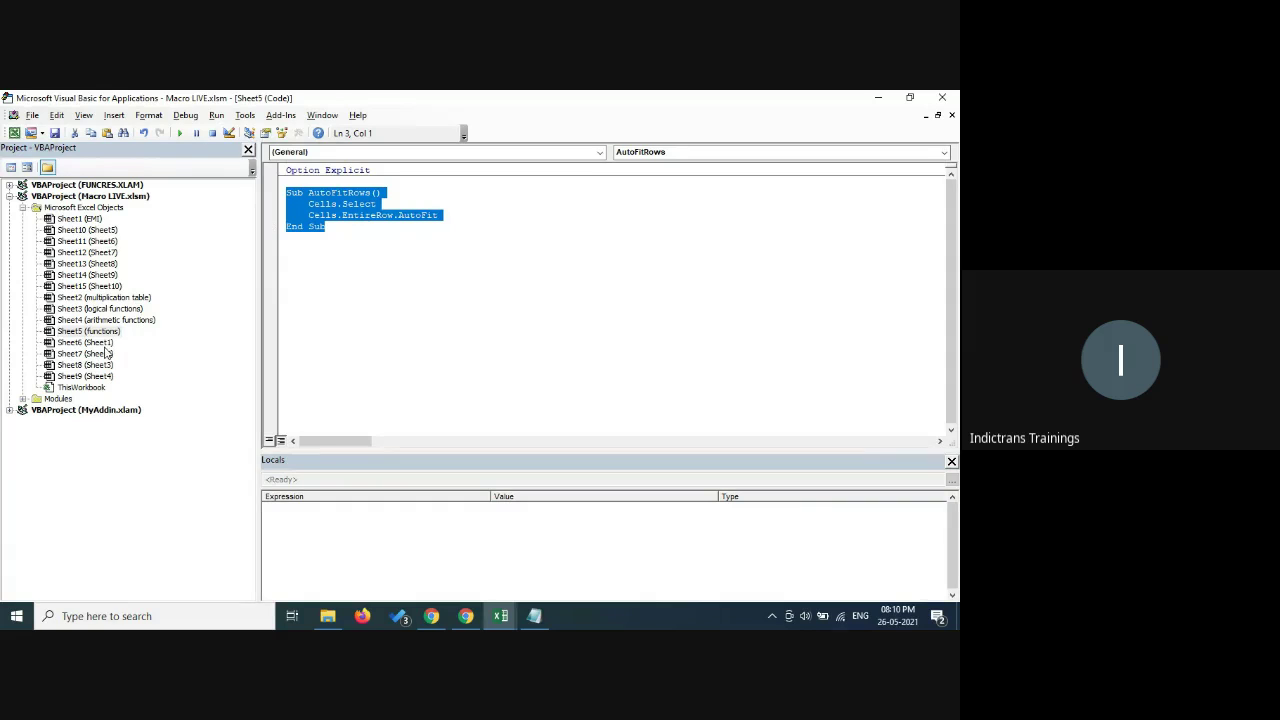
{"action": "left_click", "coordinate": [23, 399]}
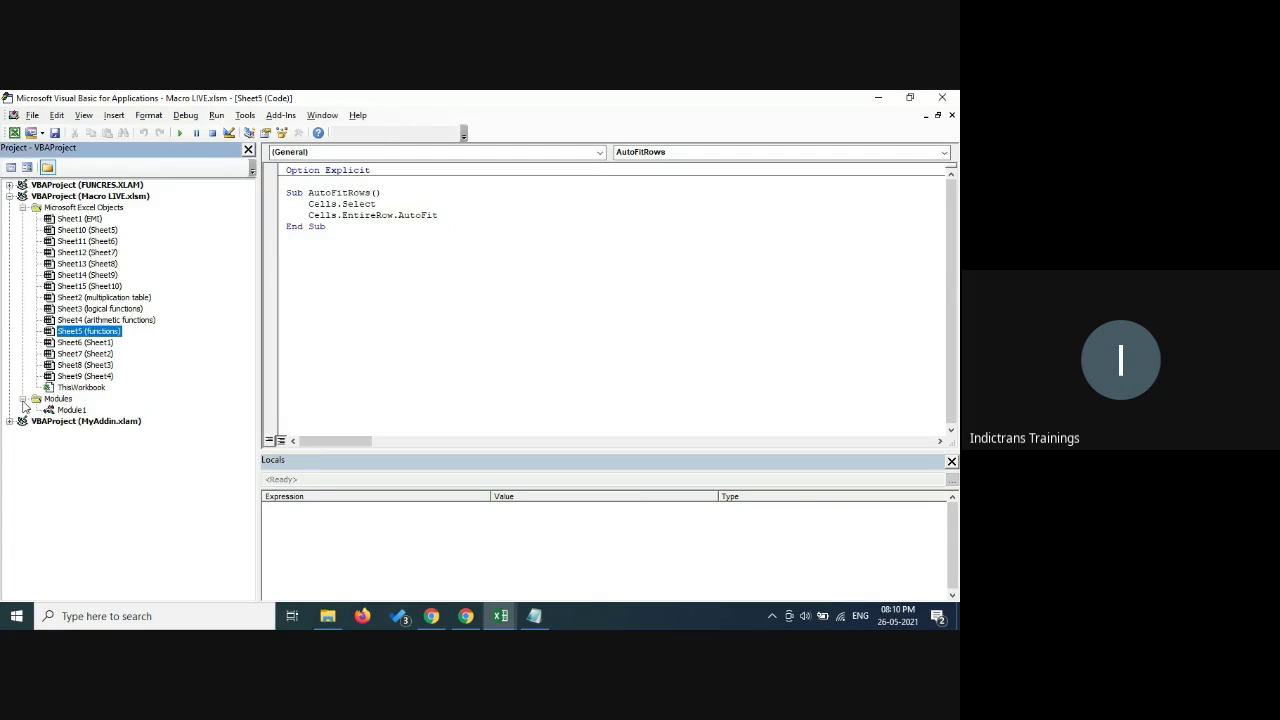
{"action": "double_click", "coordinate": [71, 410]}
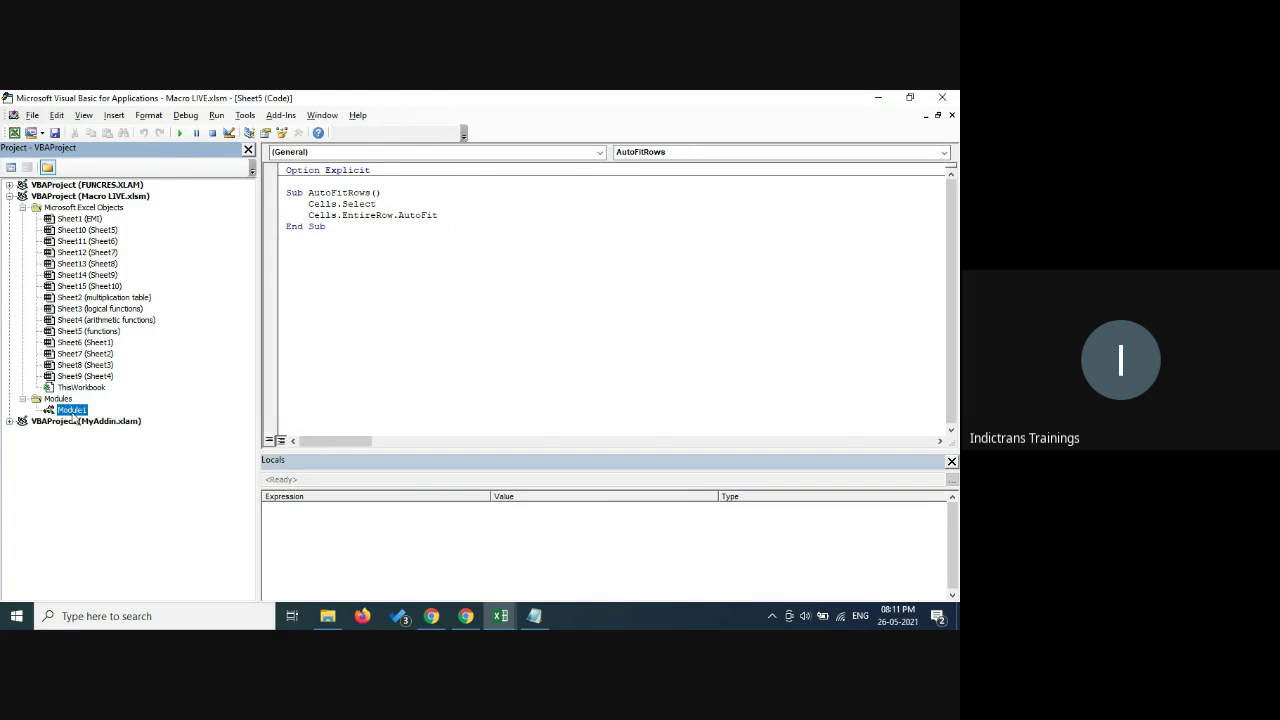
{"action": "double_click", "coordinate": [110, 331]}
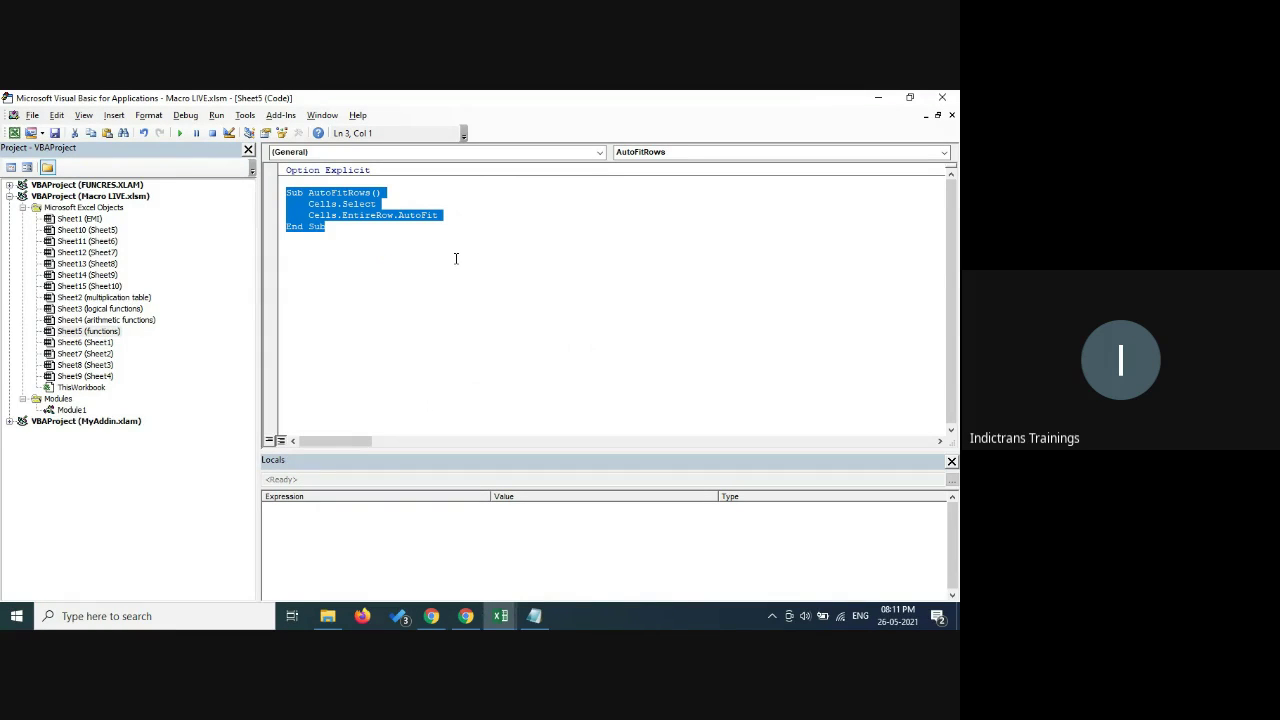
{"action": "left_click", "coordinate": [374, 250]}
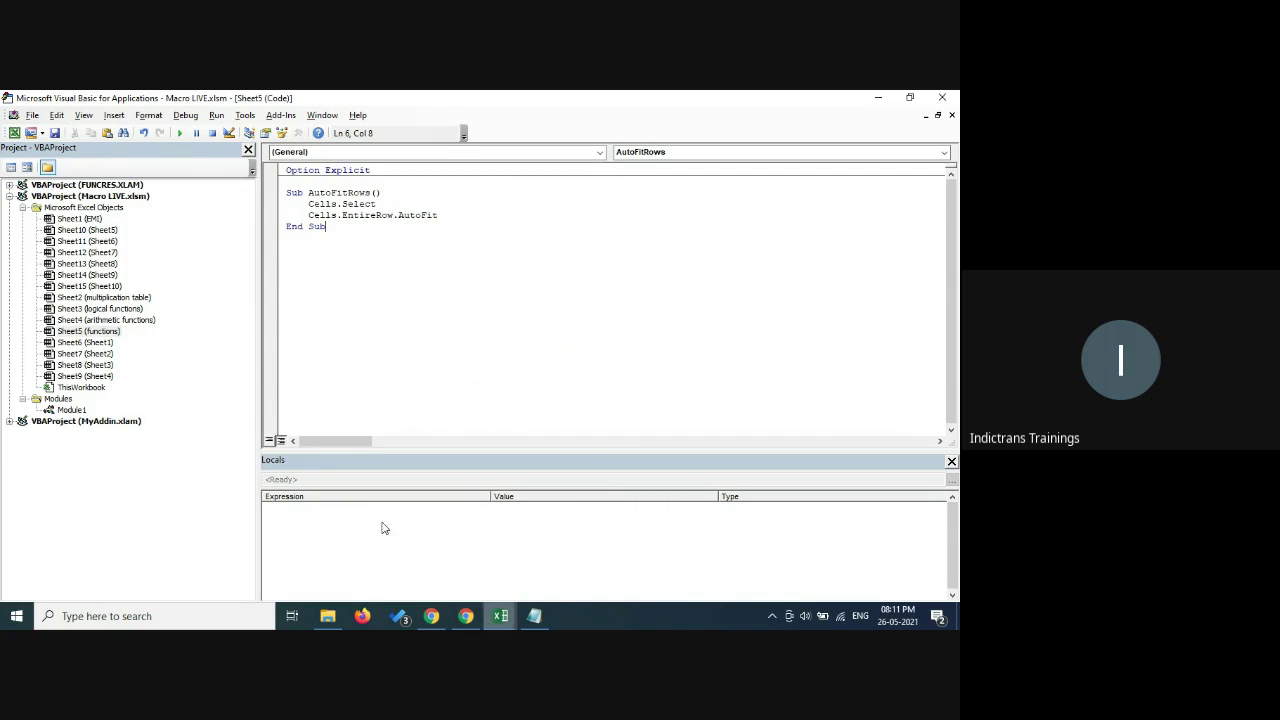
- Return to the functions sheet and assign the Sheet5.AutoFitRows macro to the Click me button
{"action": "left_click", "coordinate": [15, 135]}
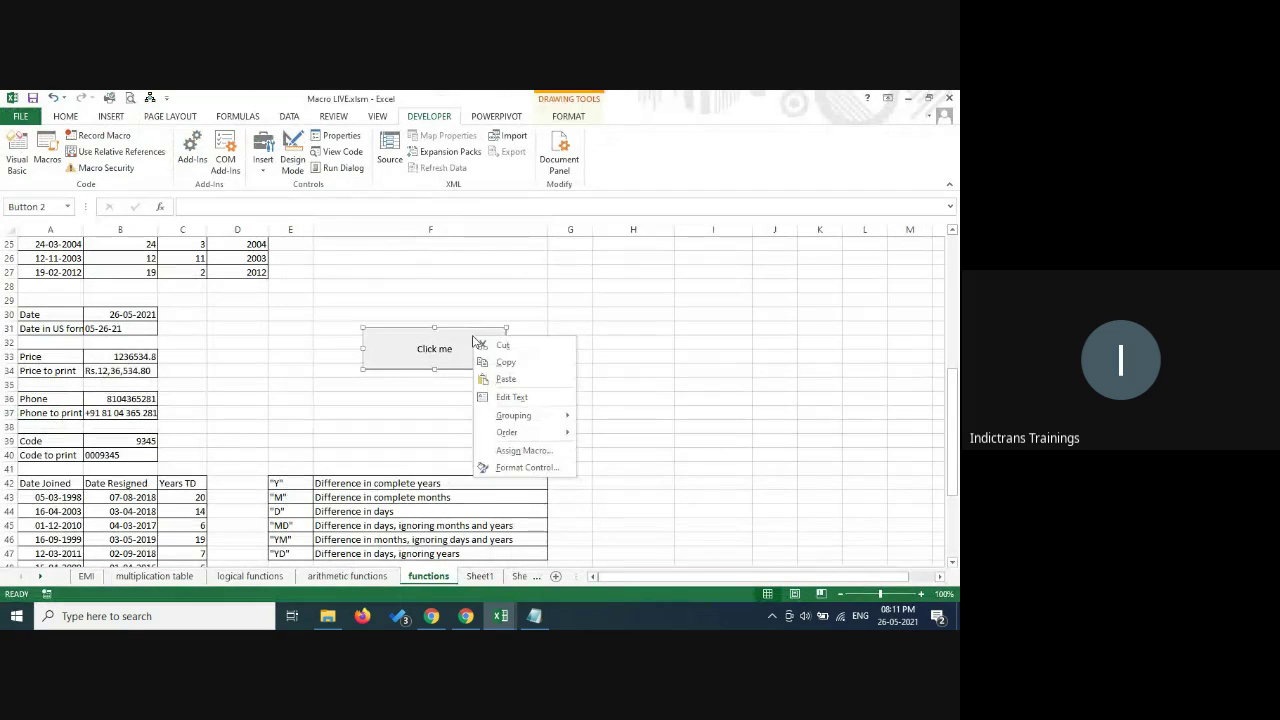
{"action": "left_click", "coordinate": [524, 450]}
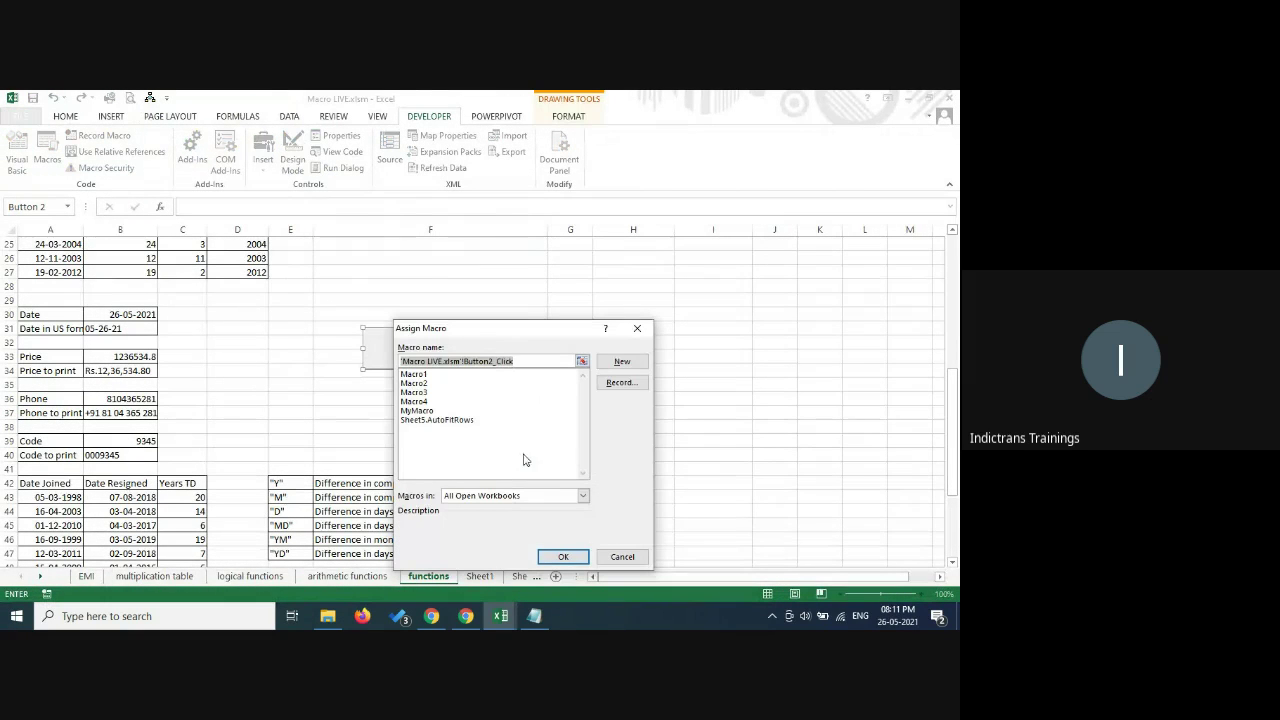
{"action": "left_click", "coordinate": [437, 421]}
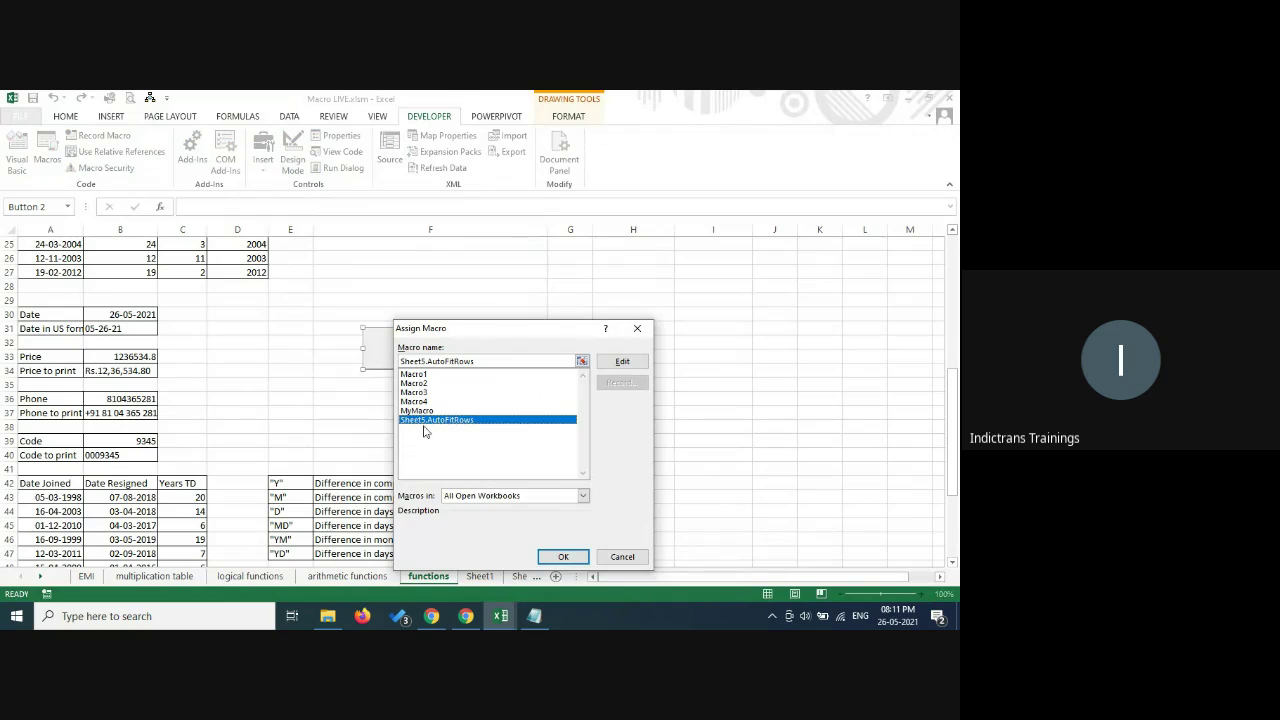
{"action": "left_click", "coordinate": [564, 557]}
{"action": "left_click", "coordinate": [669, 320]}
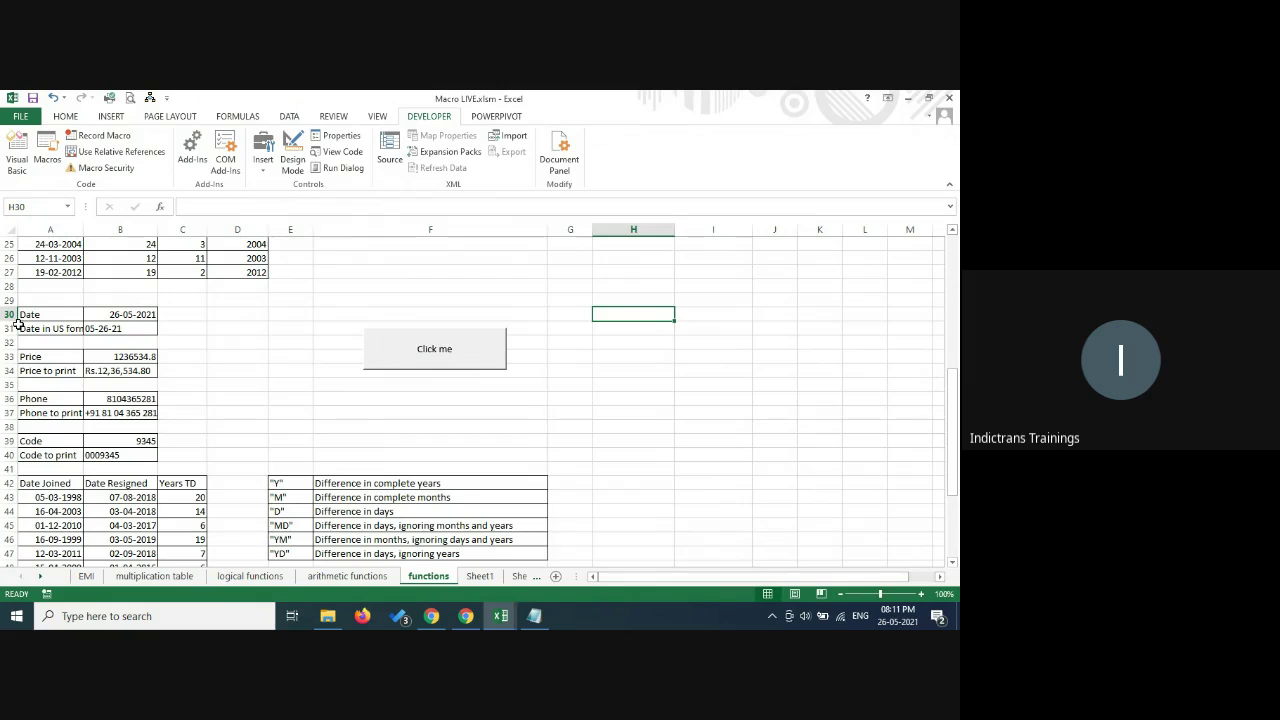
- Make rows 30 and 37 taller and row 34 shorter, and autofit them by running the Click me button's macro
{"action": "left_click_drag", "start_coordinate": [10, 321], "coordinate": [10, 331]}
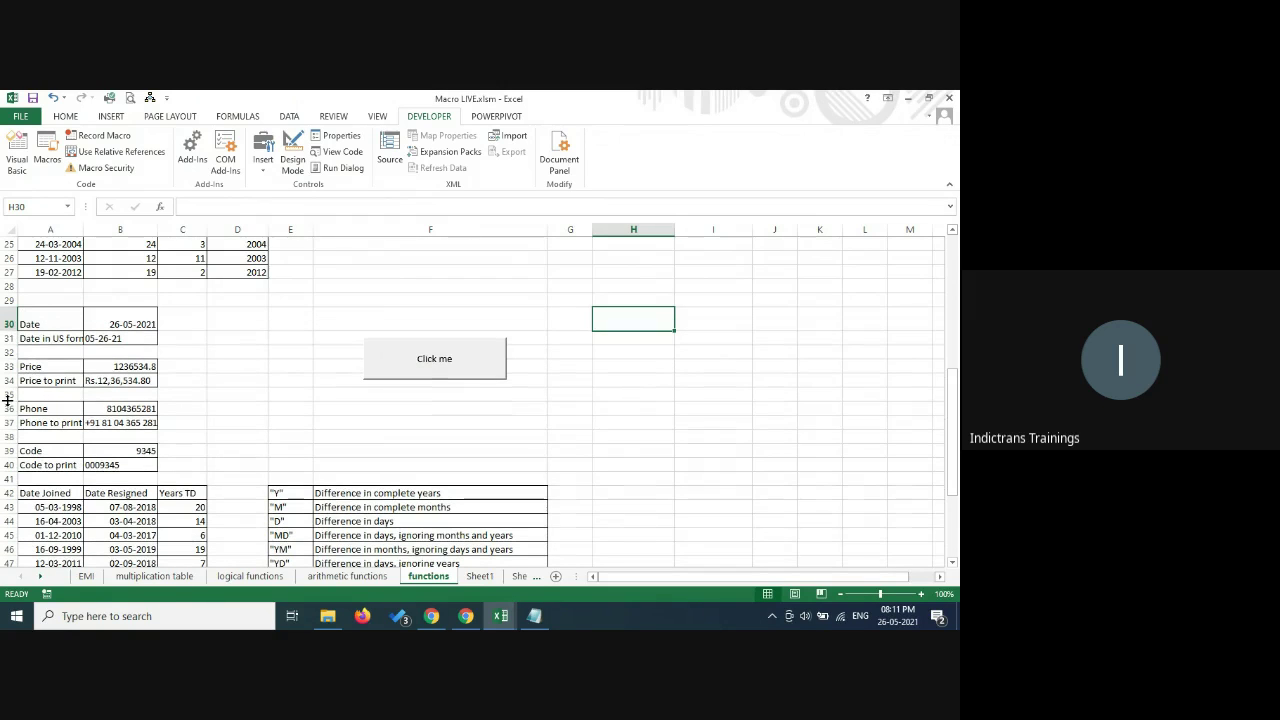
{"action": "left_click_drag", "start_coordinate": [10, 387], "coordinate": [10, 442]}
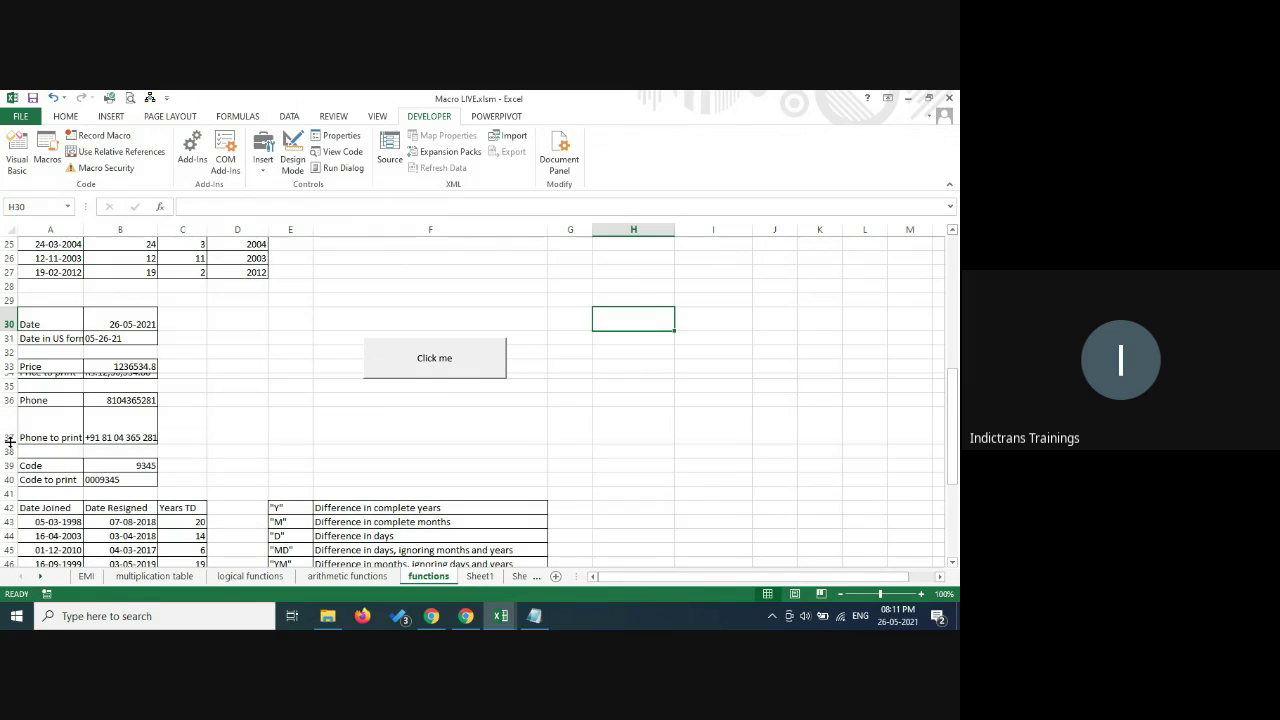
{"action": "left_click", "coordinate": [461, 364]}
{"action": "scroll", "coordinate": [200, 413], "scroll_direction": "down", "scroll_amount": 7}
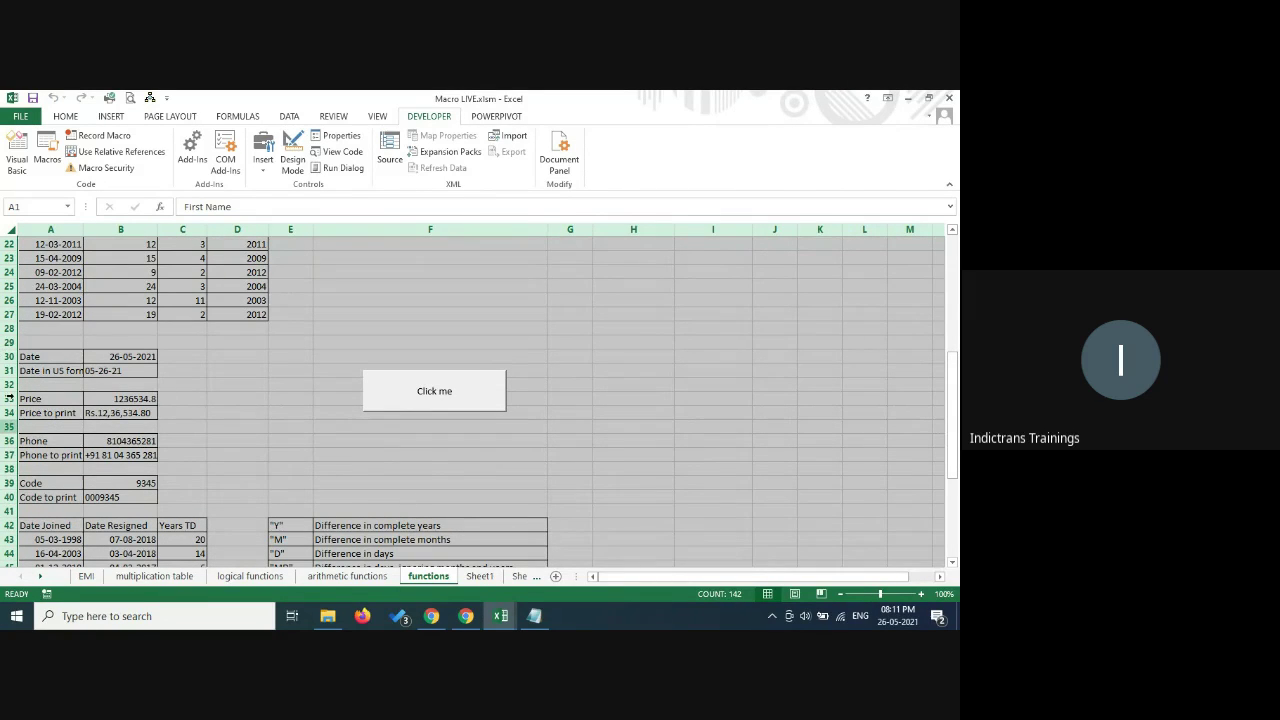
{"action": "left_click", "coordinate": [311, 450]}
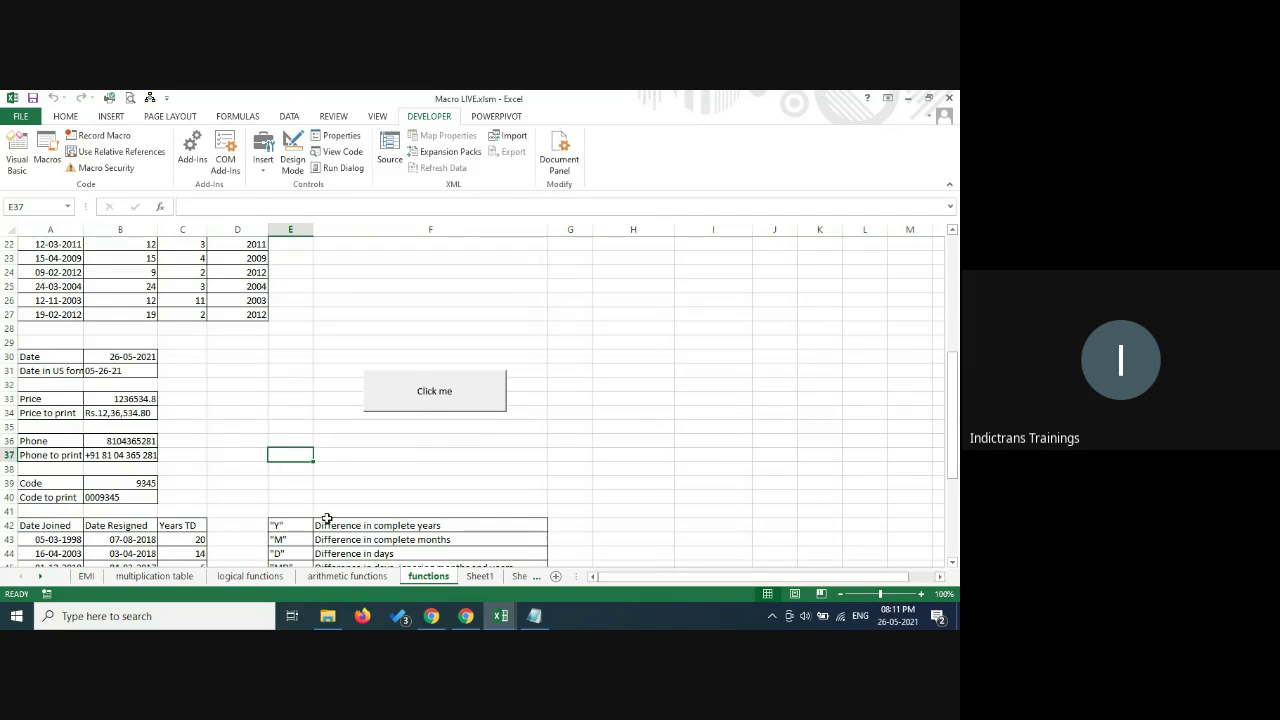
- Switch to the Google Meet call to read the class chat, and bring up macro code snippets.txt in Notepad
{"action": "left_click", "coordinate": [465, 620]}
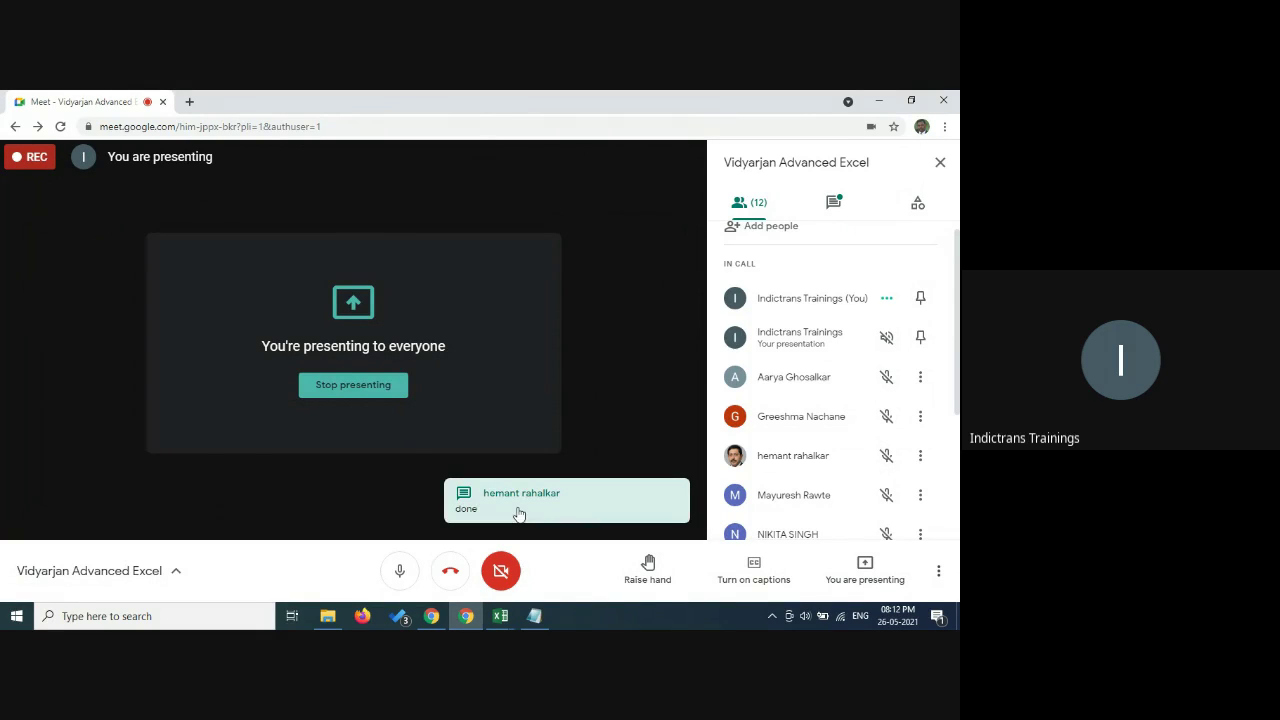
{"action": "left_click", "coordinate": [835, 204]}
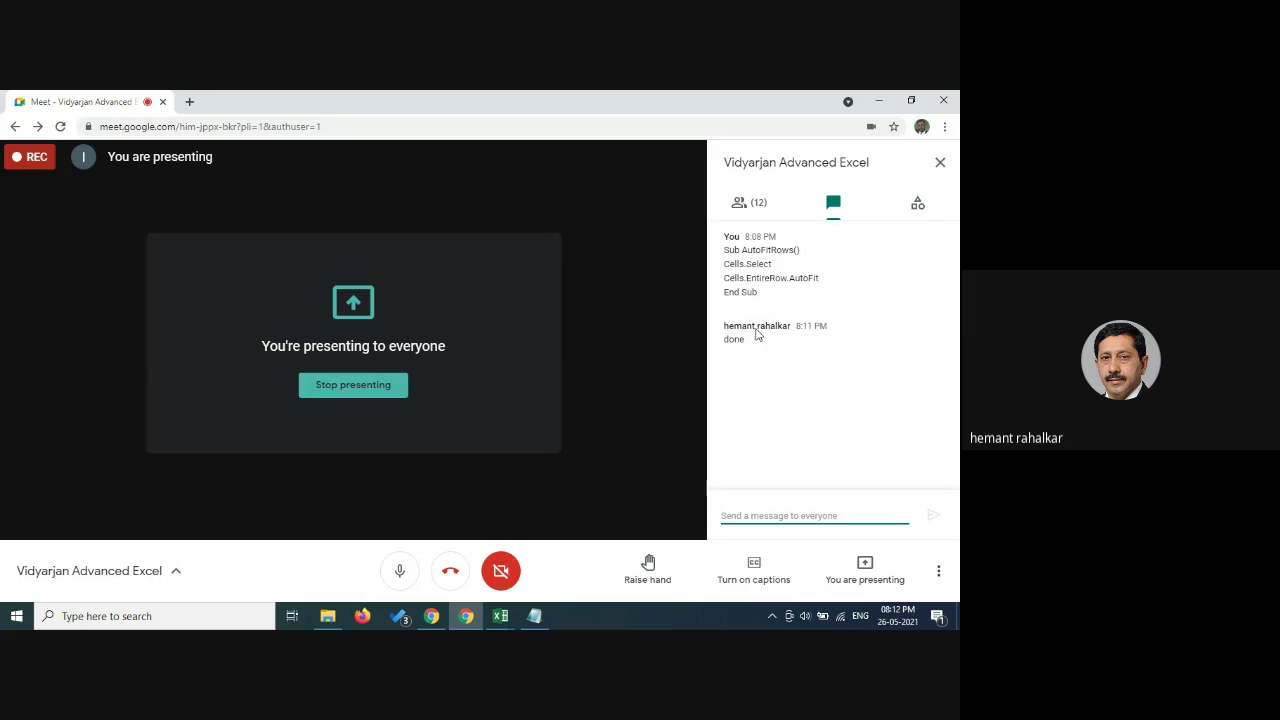
{"action": "mouse_move", "coordinate": [537, 622]}
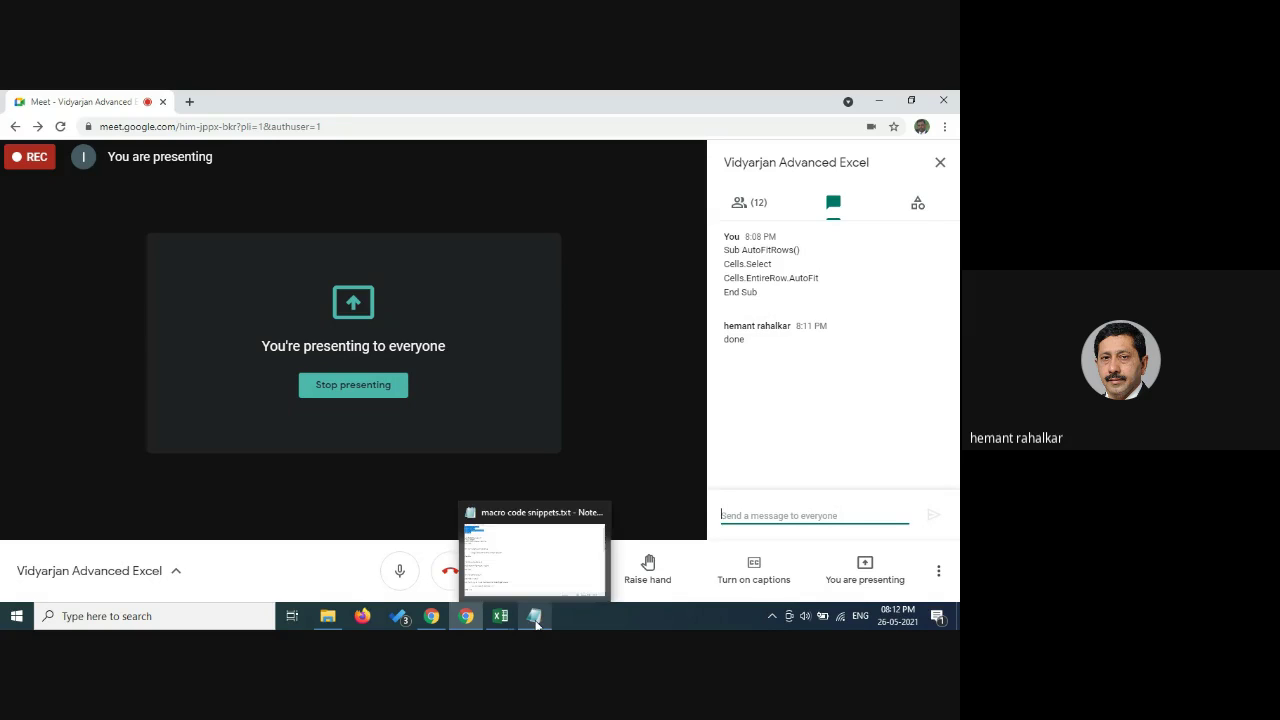
{"action": "left_click", "coordinate": [541, 561]}
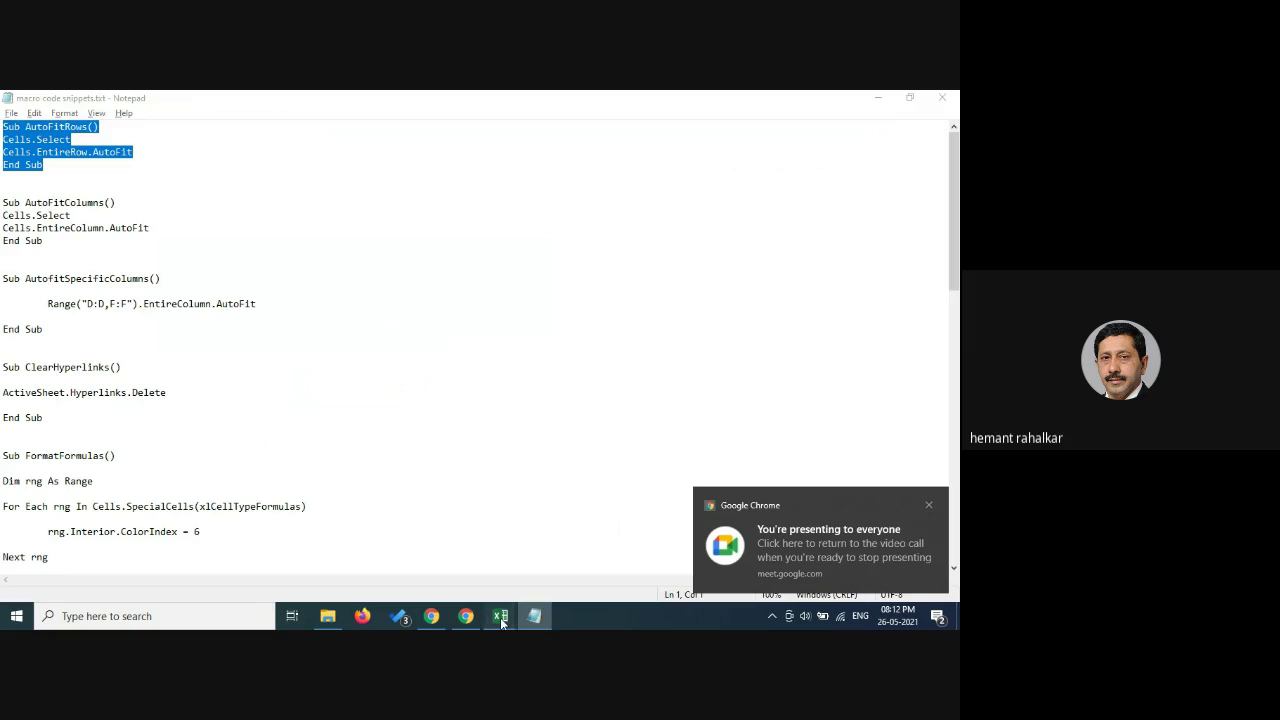
- Switch back to the Macro LIVE.xlsm workbook in Excel and show its AutoFitRows code in the Visual Basic editor
{"action": "mouse_move", "coordinate": [500, 617]}
{"action": "left_click", "coordinate": [435, 576]}
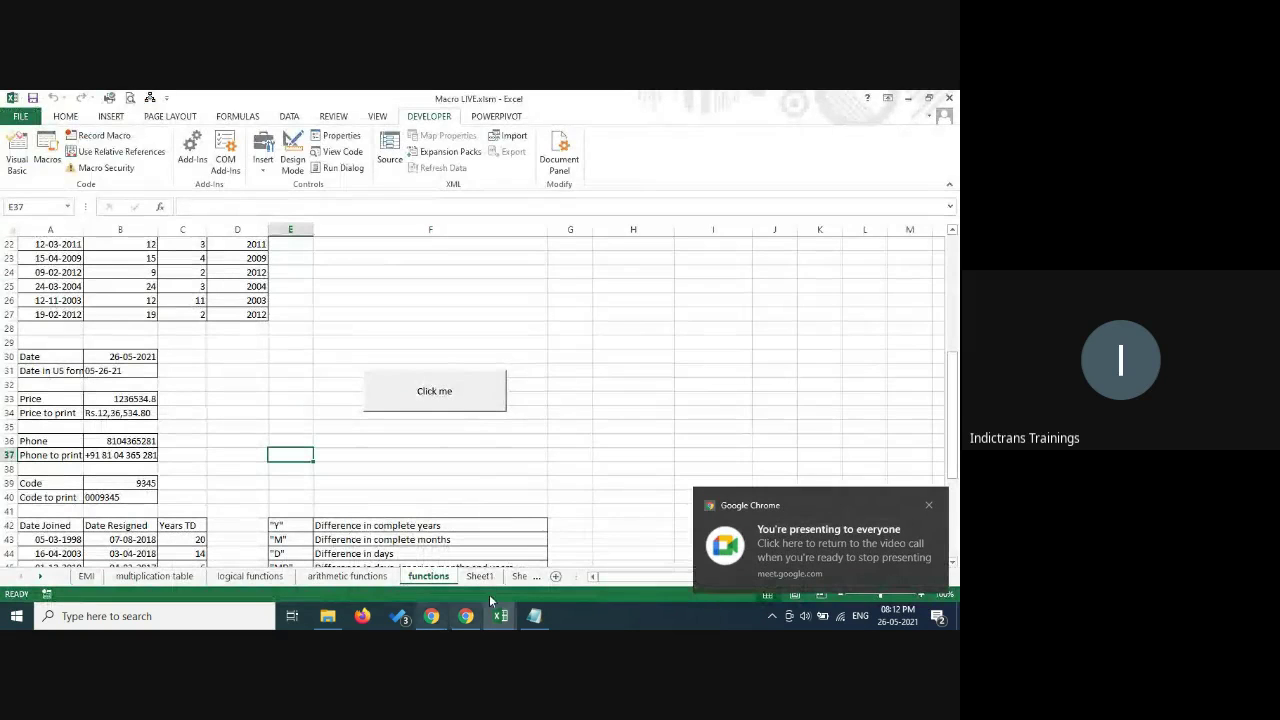
{"action": "left_click", "coordinate": [16, 155]}
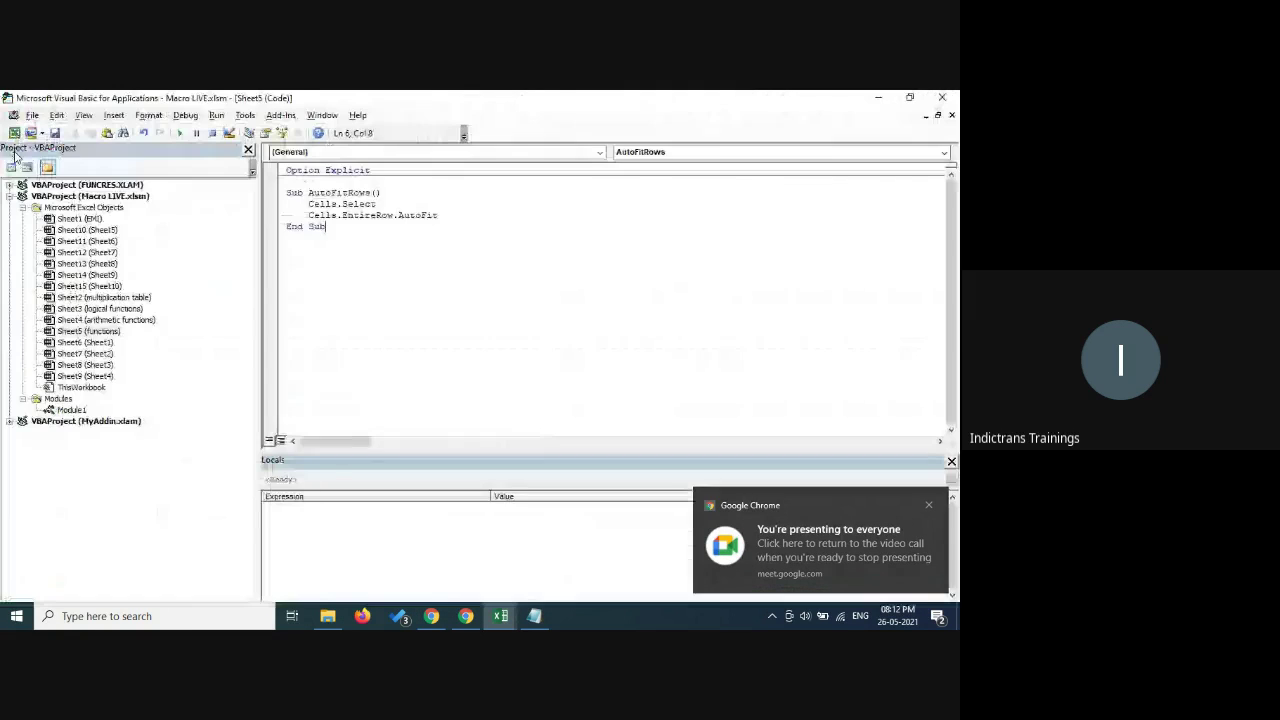
{"action": "left_click", "coordinate": [360, 193]}
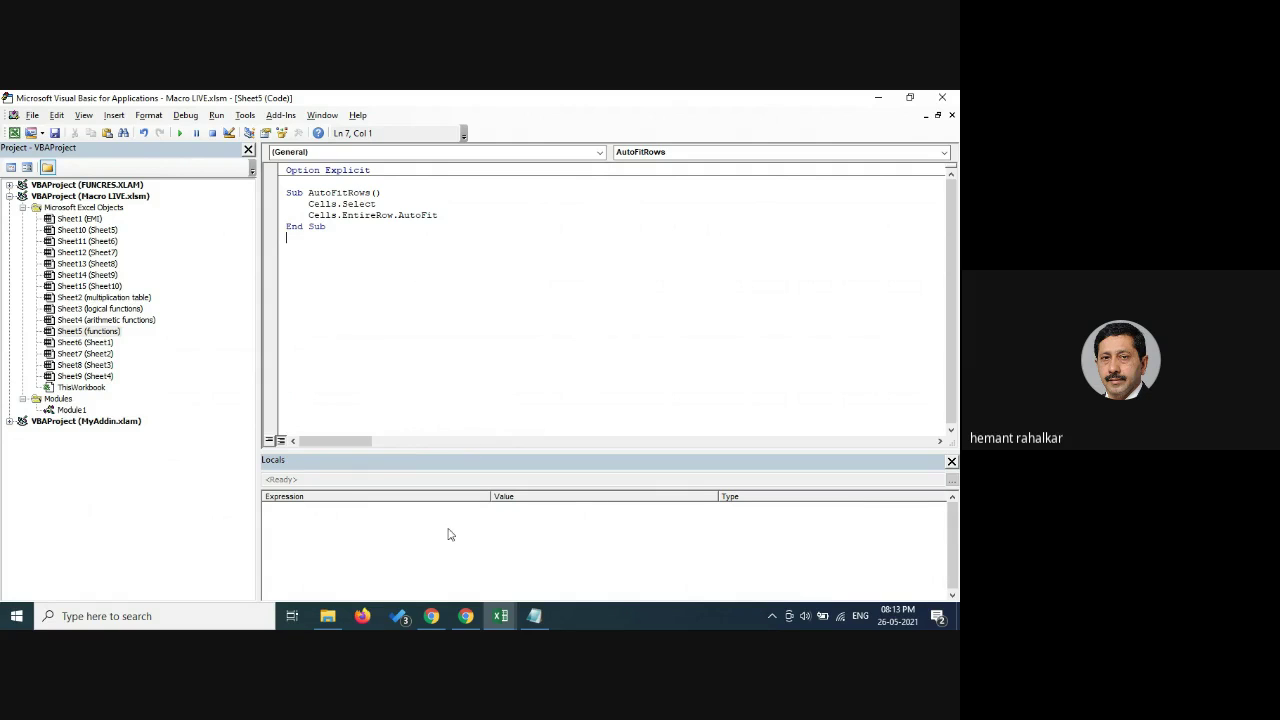
- Return to the workbook and move the functions sheet to the end, after Sheet10
{"action": "left_click", "coordinate": [14, 132]}
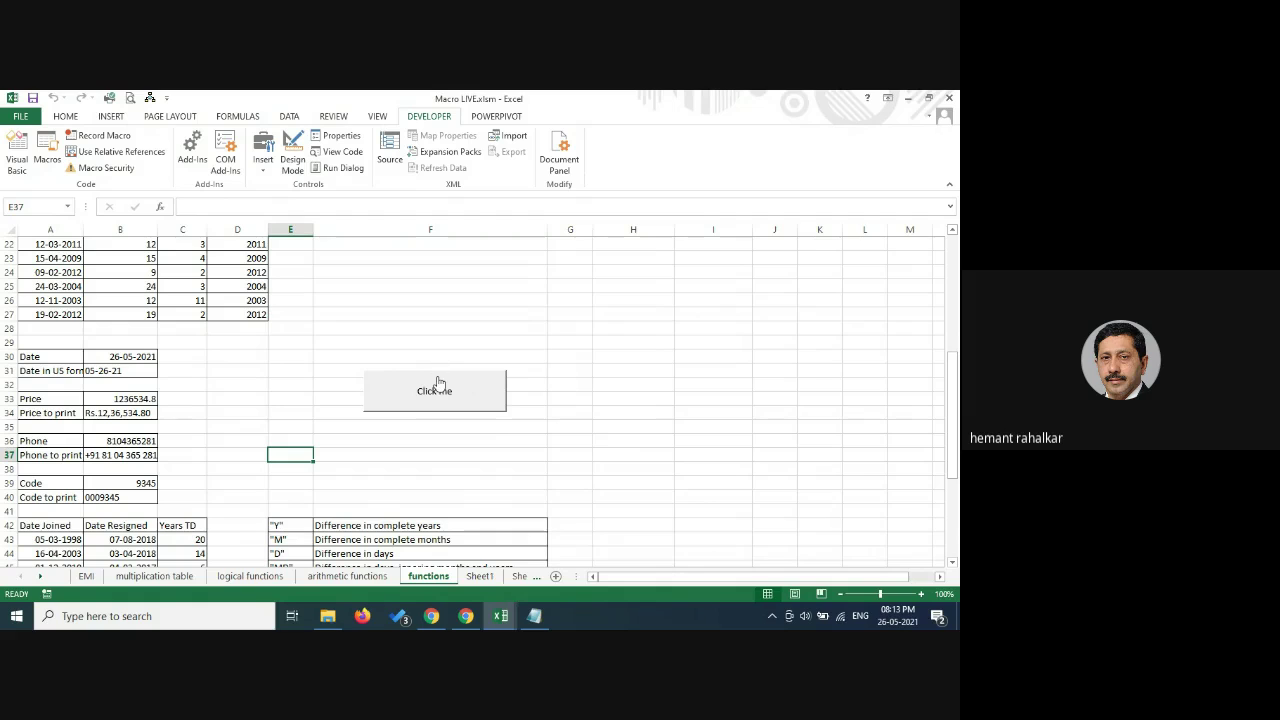
{"action": "left_click_drag", "start_coordinate": [451, 378], "coordinate": [457, 290]}
{"action": "left_click", "coordinate": [614, 446]}
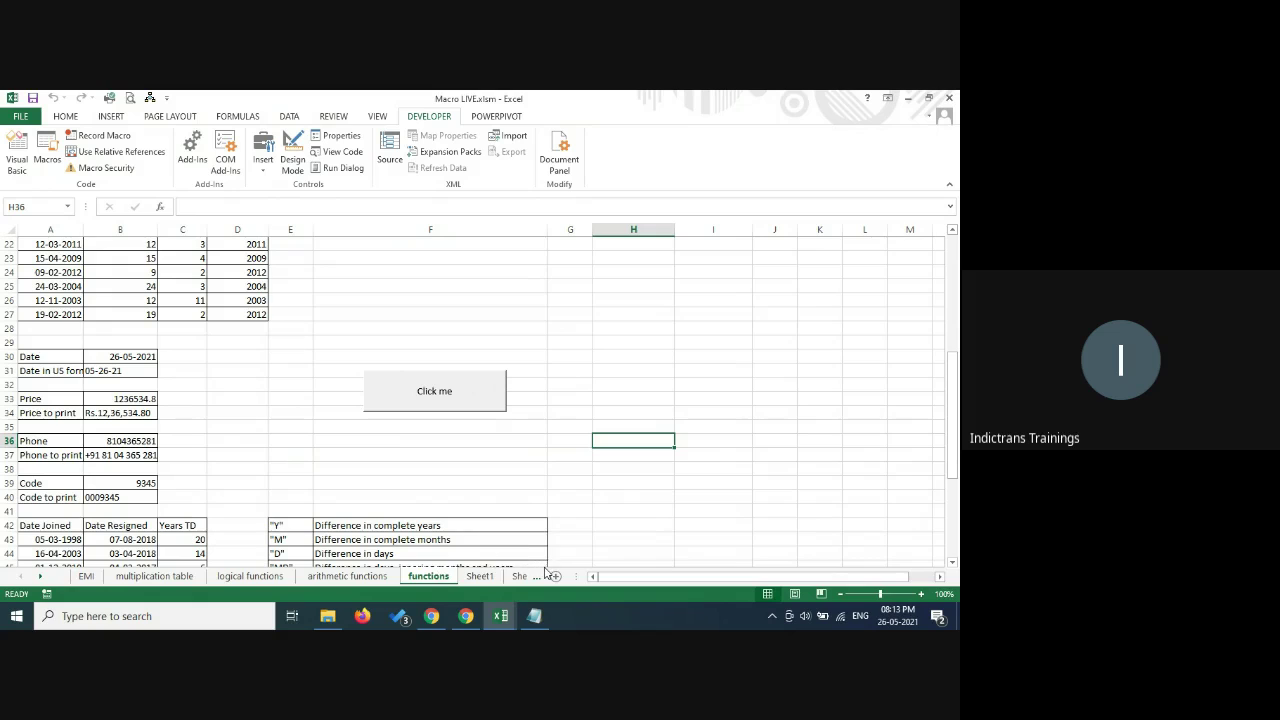
{"action": "left_click_drag", "start_coordinate": [472, 557], "coordinate": [538, 576]}
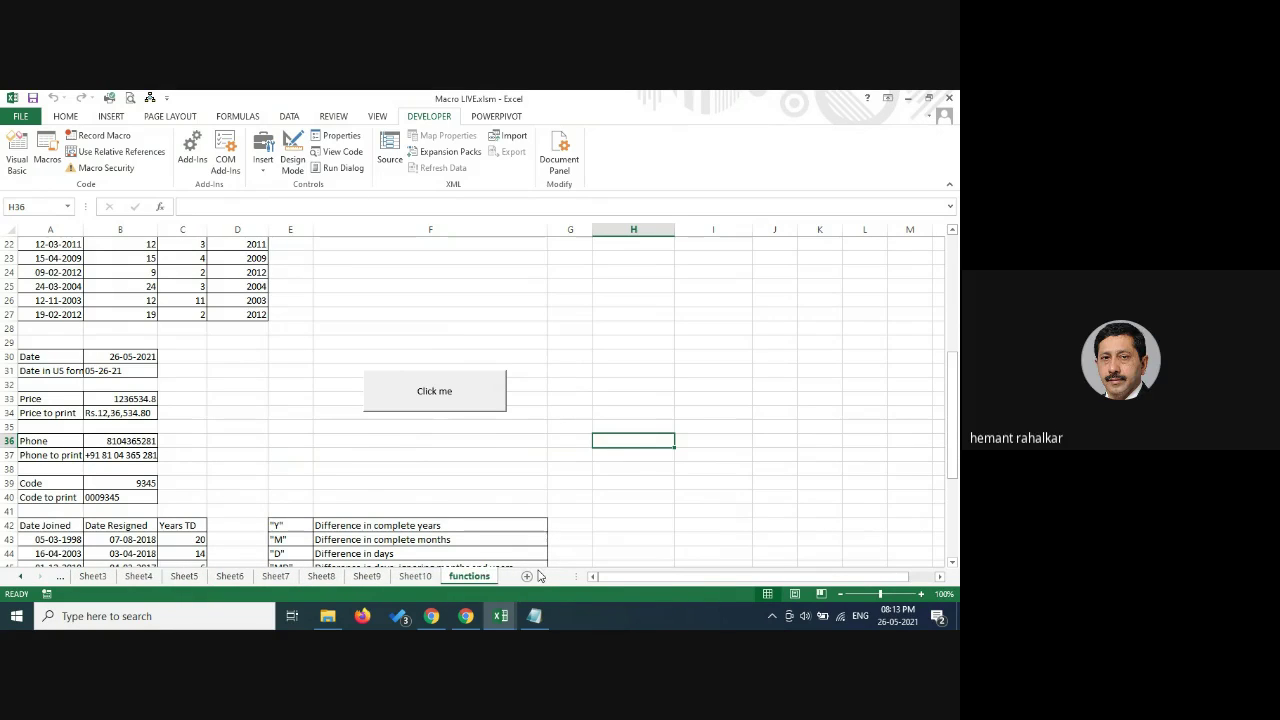
- Run the macro from the Click me button on the moved functions sheet and review the rows
{"action": "left_click", "coordinate": [416, 472]}
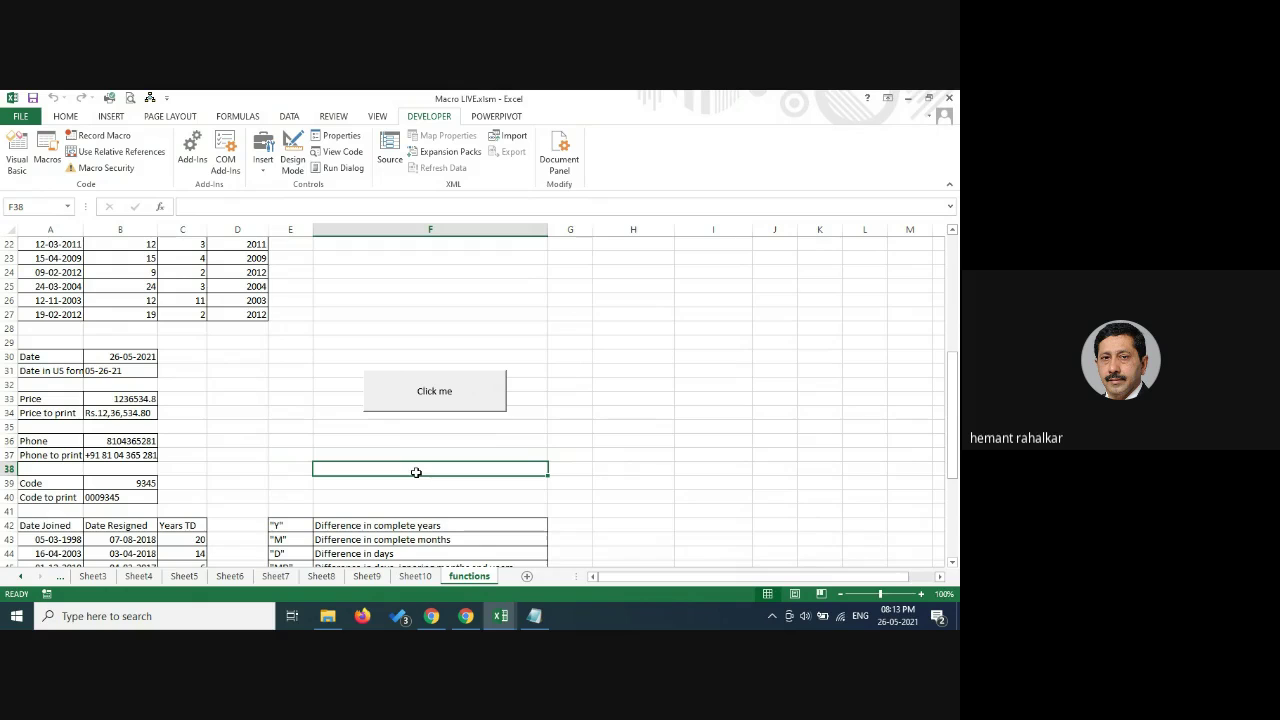
{"action": "left_click", "coordinate": [443, 392]}
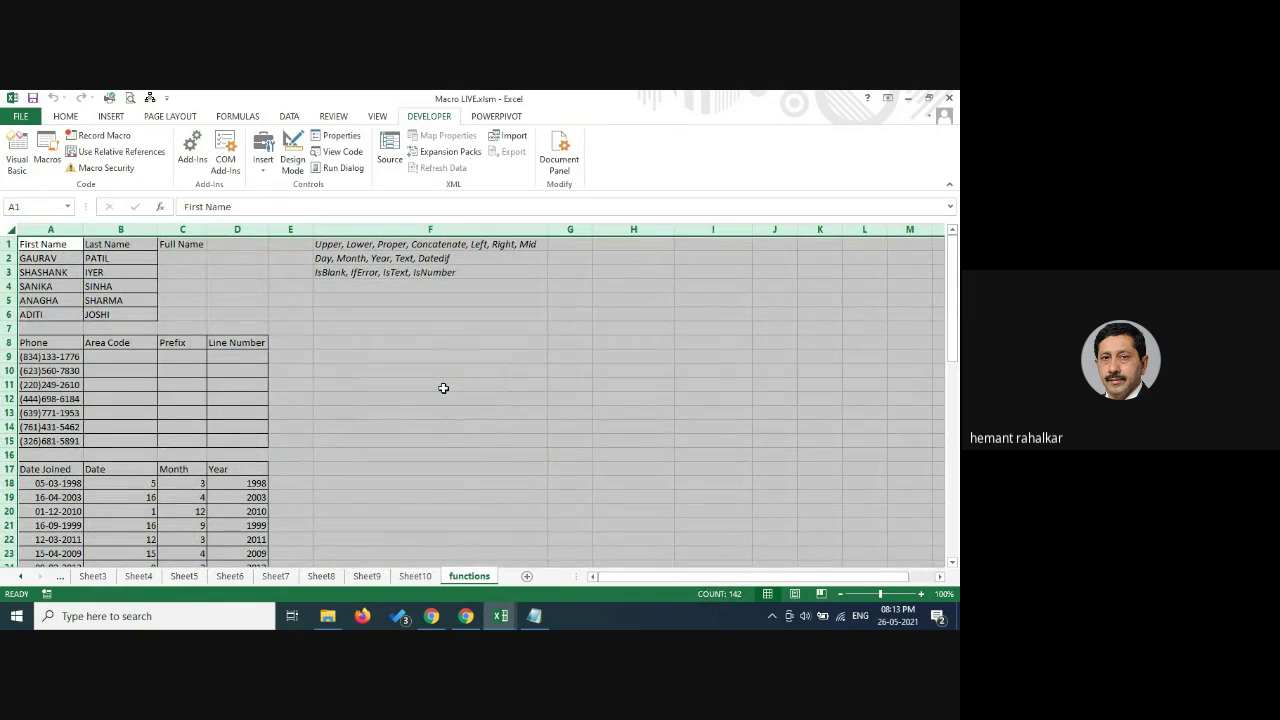
{"action": "scroll", "coordinate": [443, 388], "scroll_direction": "down", "scroll_amount": 3}
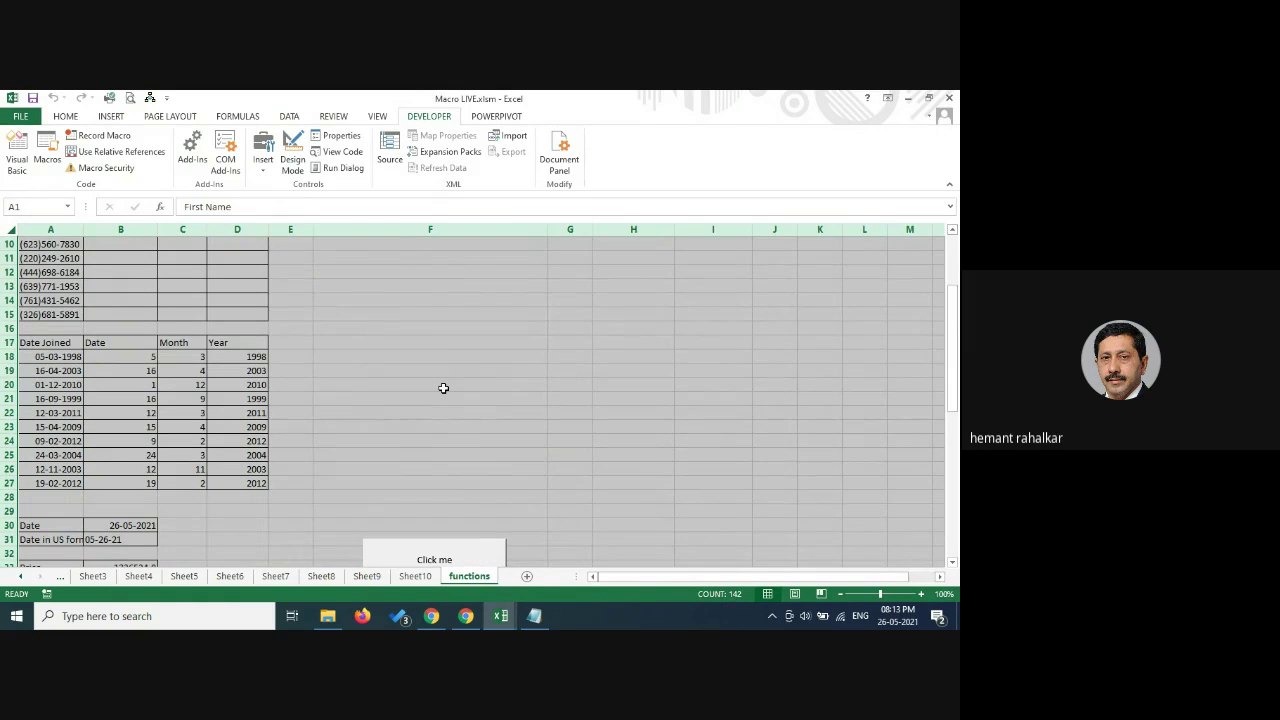
{"action": "scroll", "coordinate": [443, 388], "scroll_direction": "down", "scroll_amount": 2}
{"action": "left_click", "coordinate": [443, 388]}
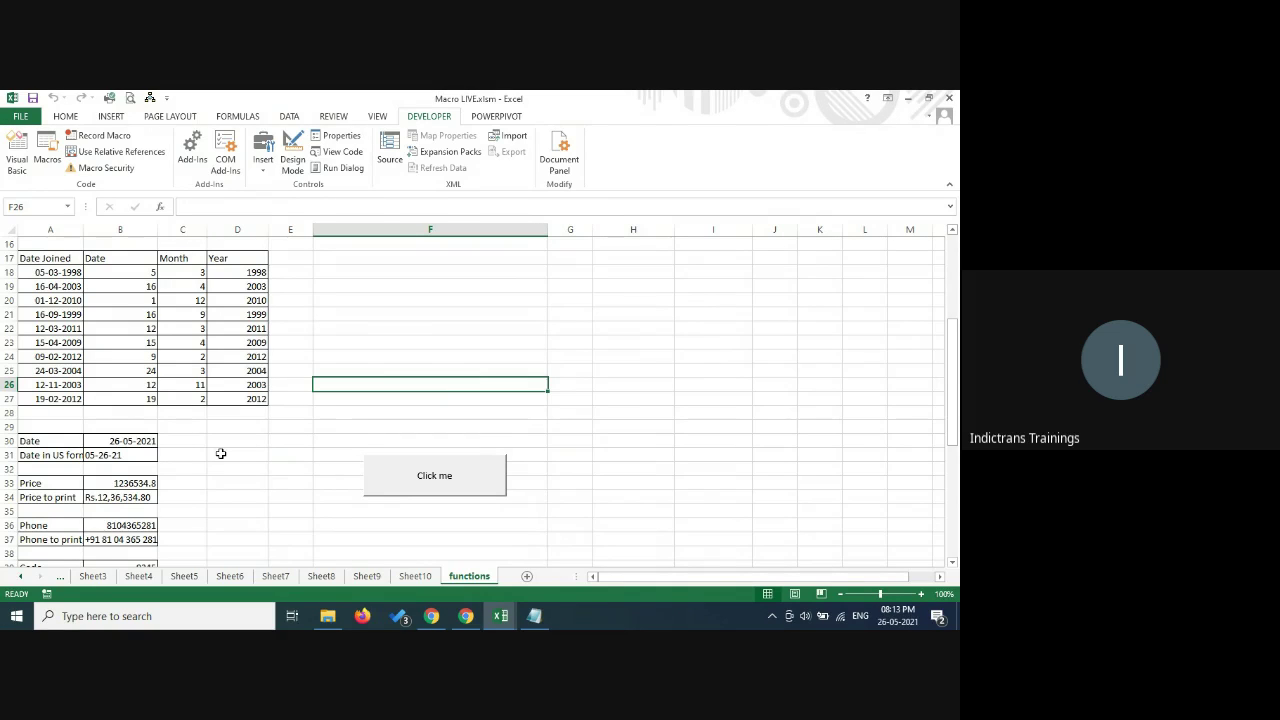
- Move the functions sheet between Sheet4 and Sheet5
{"action": "left_click", "coordinate": [20, 577]}
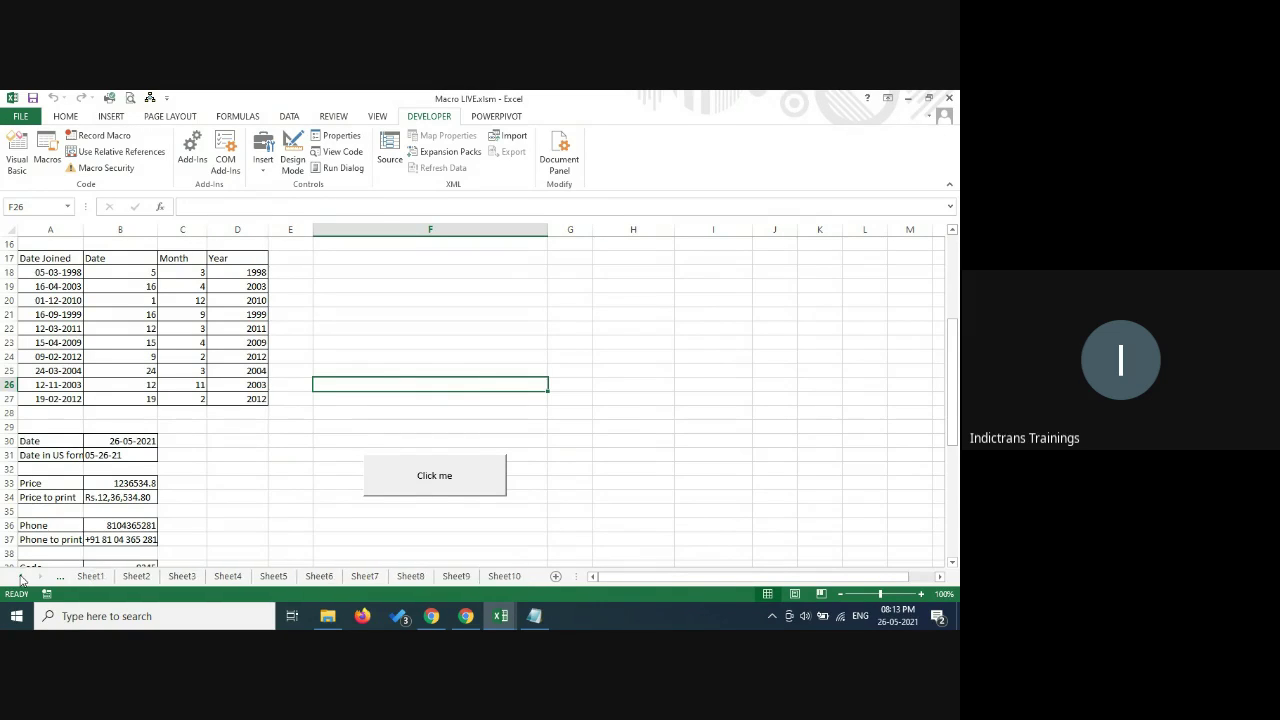
{"action": "left_click", "coordinate": [20, 577]}
{"action": "left_click", "coordinate": [20, 577]}
{"action": "left_click", "coordinate": [20, 577]}
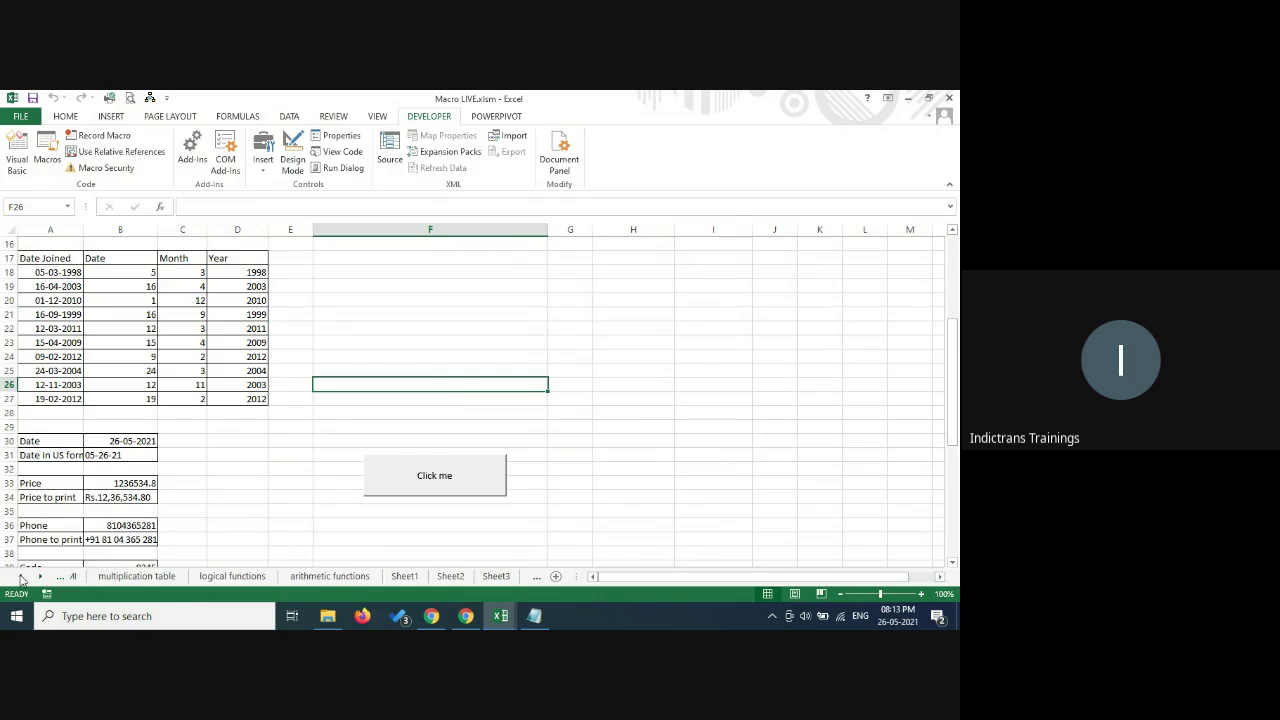
{"action": "left_click", "coordinate": [40, 577]}
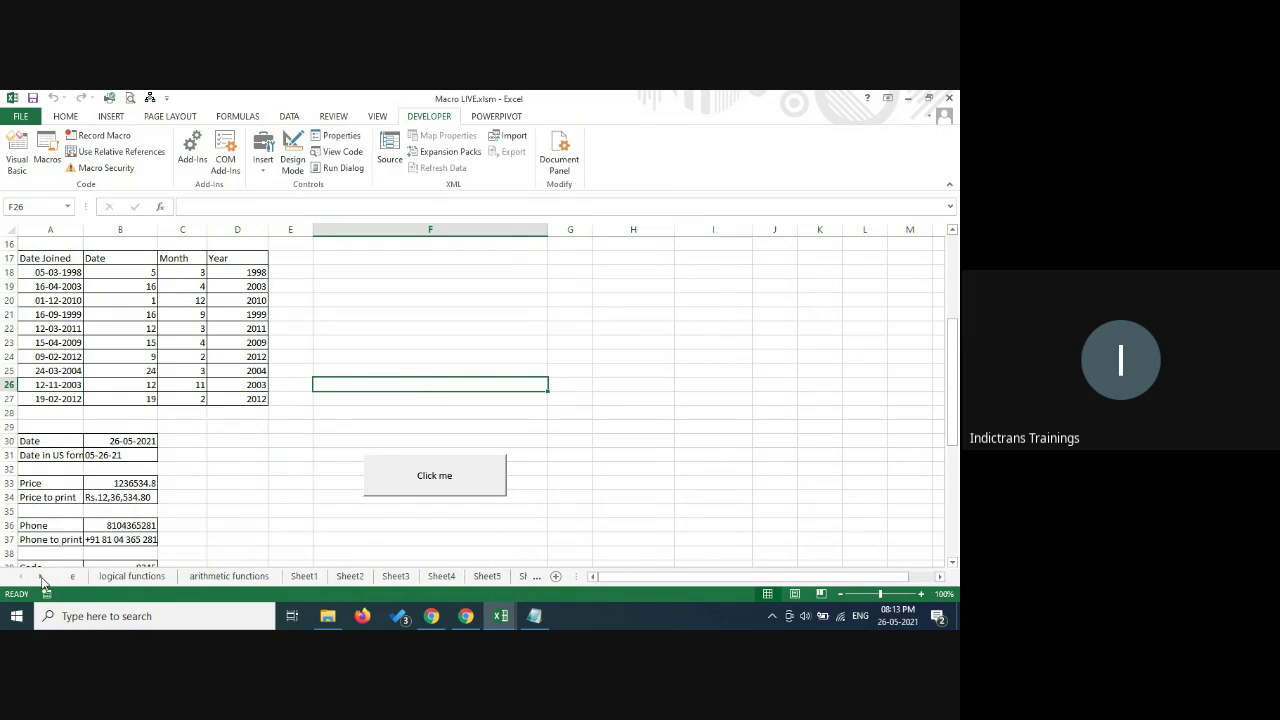
{"action": "left_click", "coordinate": [40, 577]}
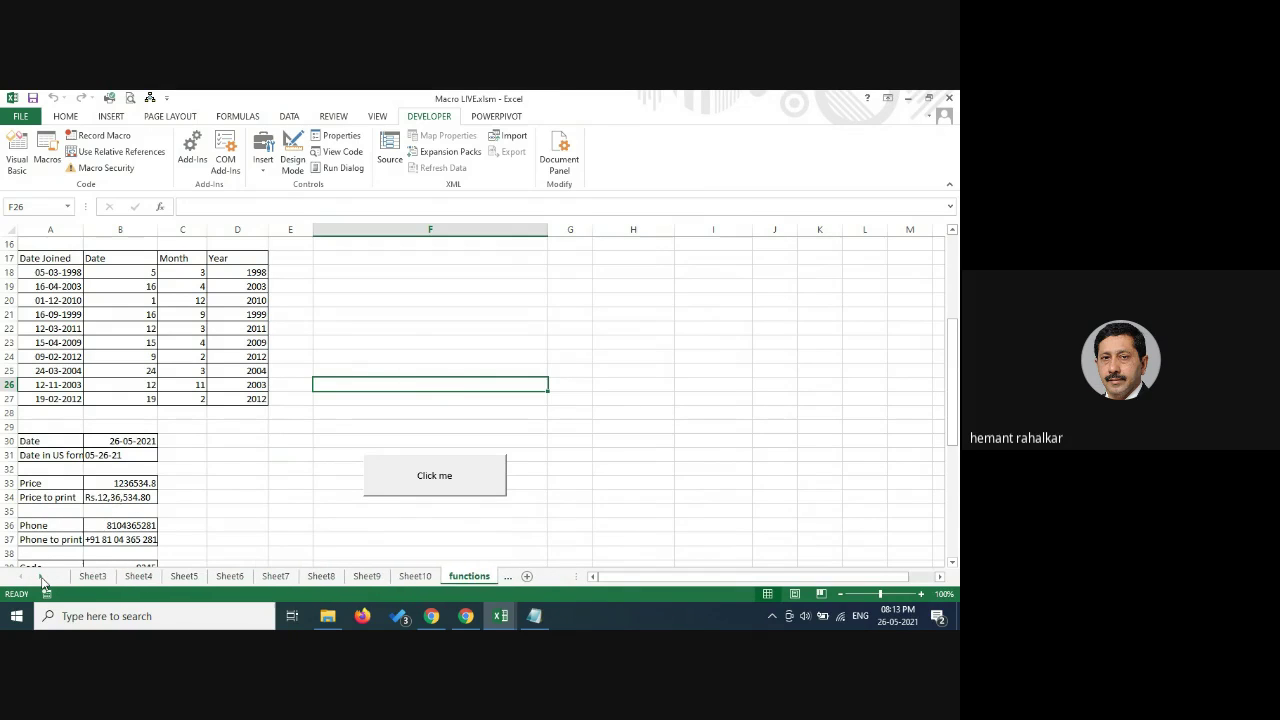
{"action": "left_click", "coordinate": [646, 432]}
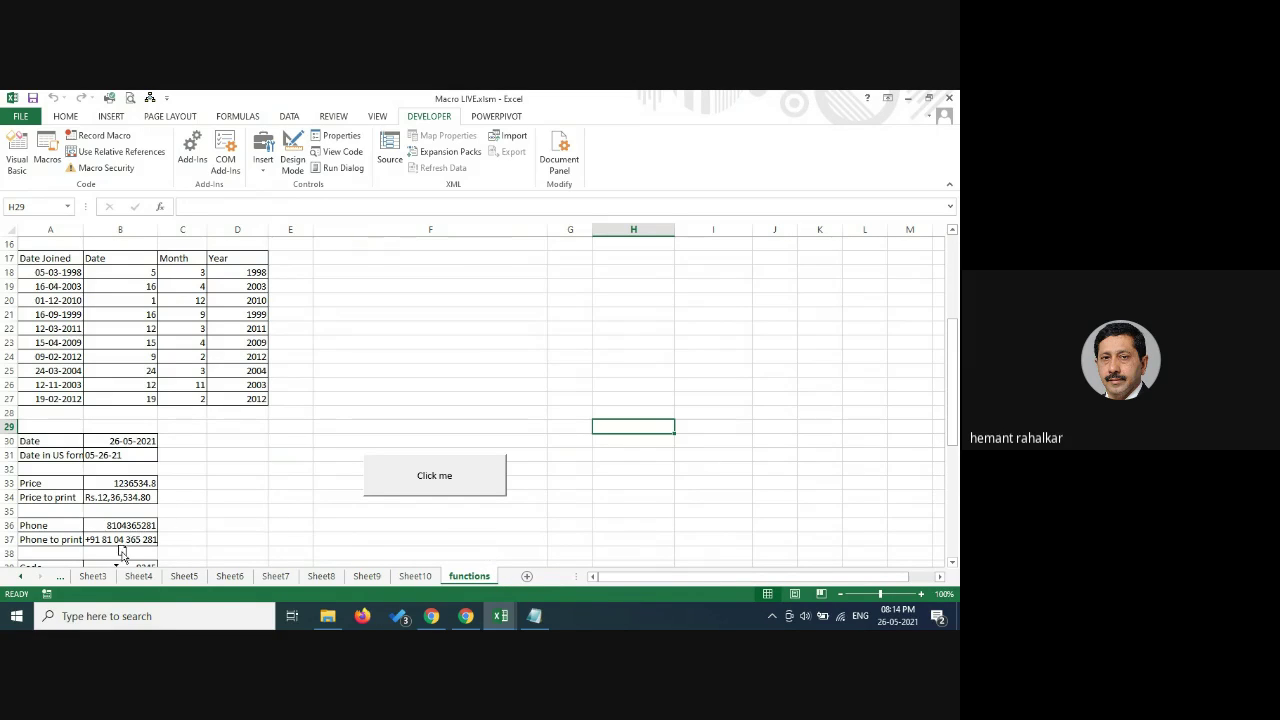
{"action": "left_click_drag", "start_coordinate": [120, 552], "coordinate": [177, 554]}
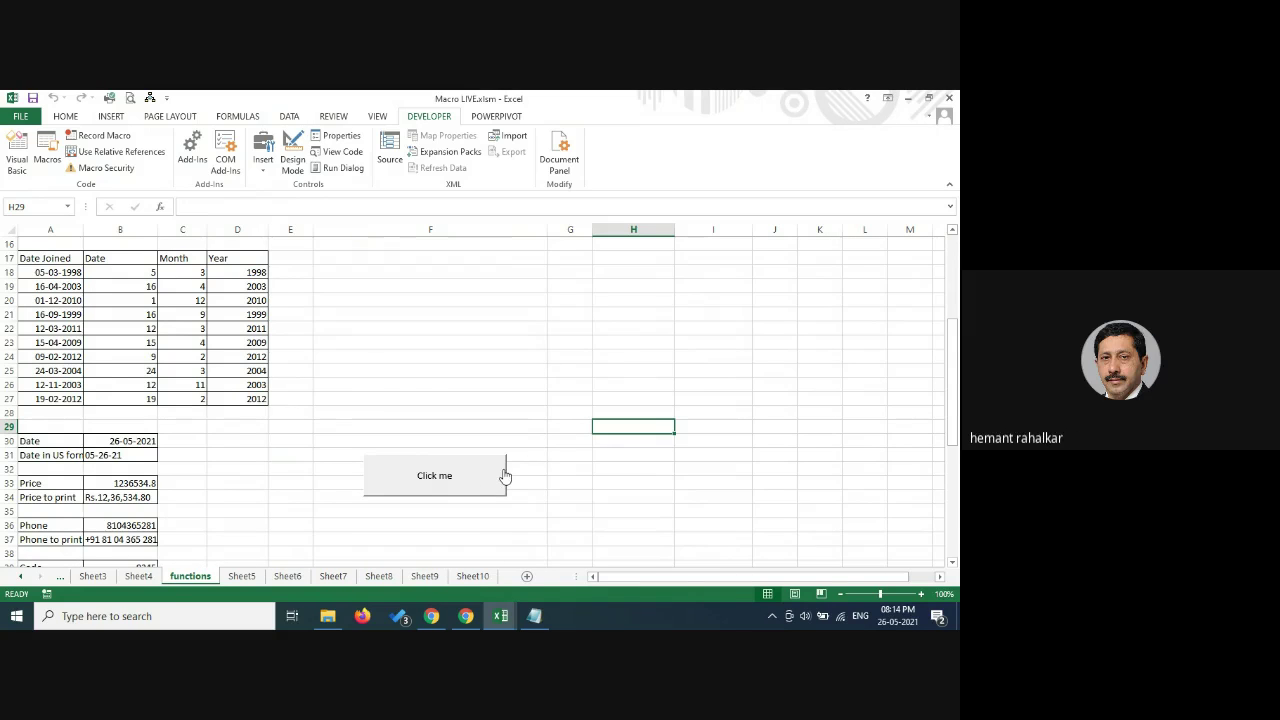
- Switch to the Google Meet call and stop presenting the screen
{"action": "left_click", "coordinate": [466, 616]}
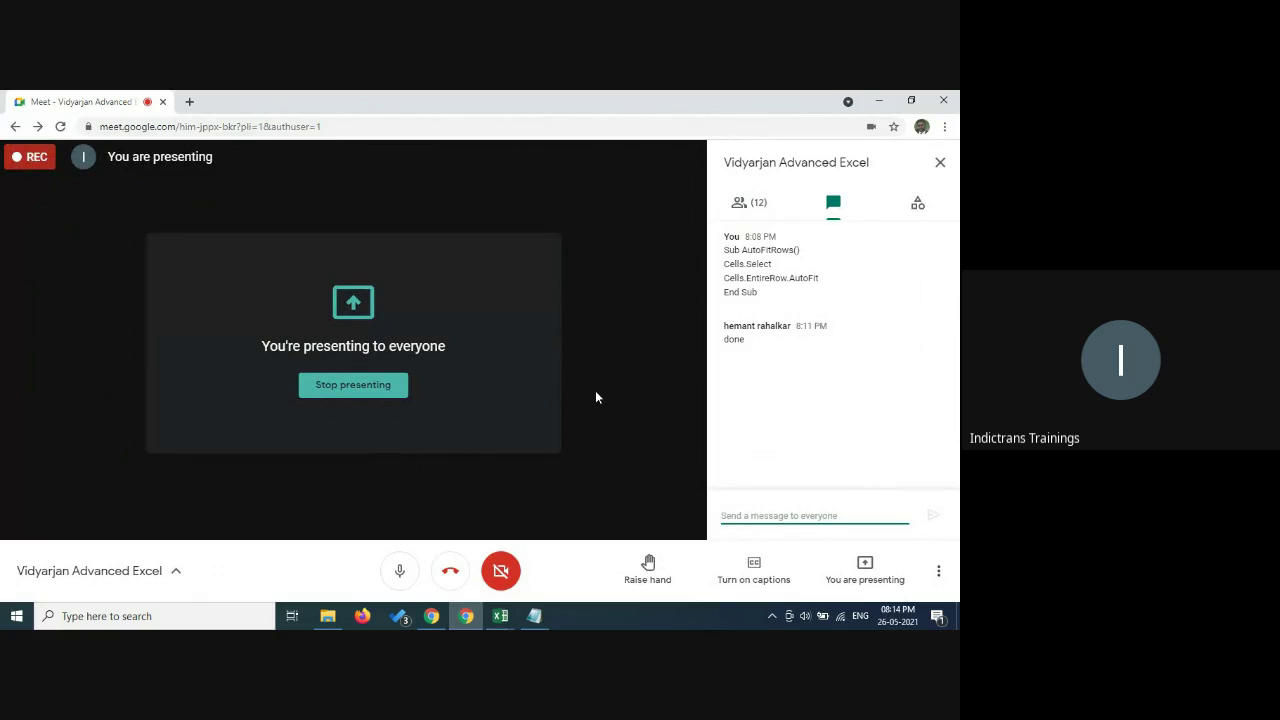
{"action": "left_click", "coordinate": [359, 398]}
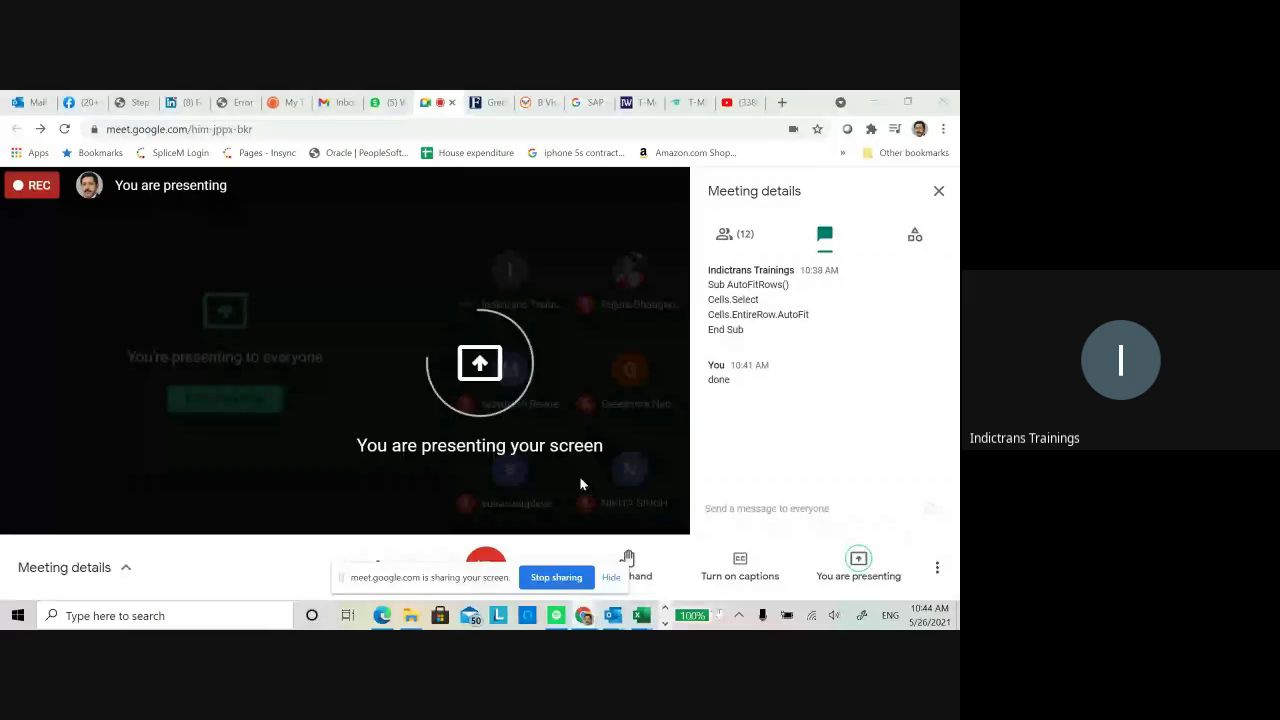
- Switch to the Functions and Formulas.xlsx workbook in Excel
{"action": "mouse_move", "coordinate": [644, 620]}
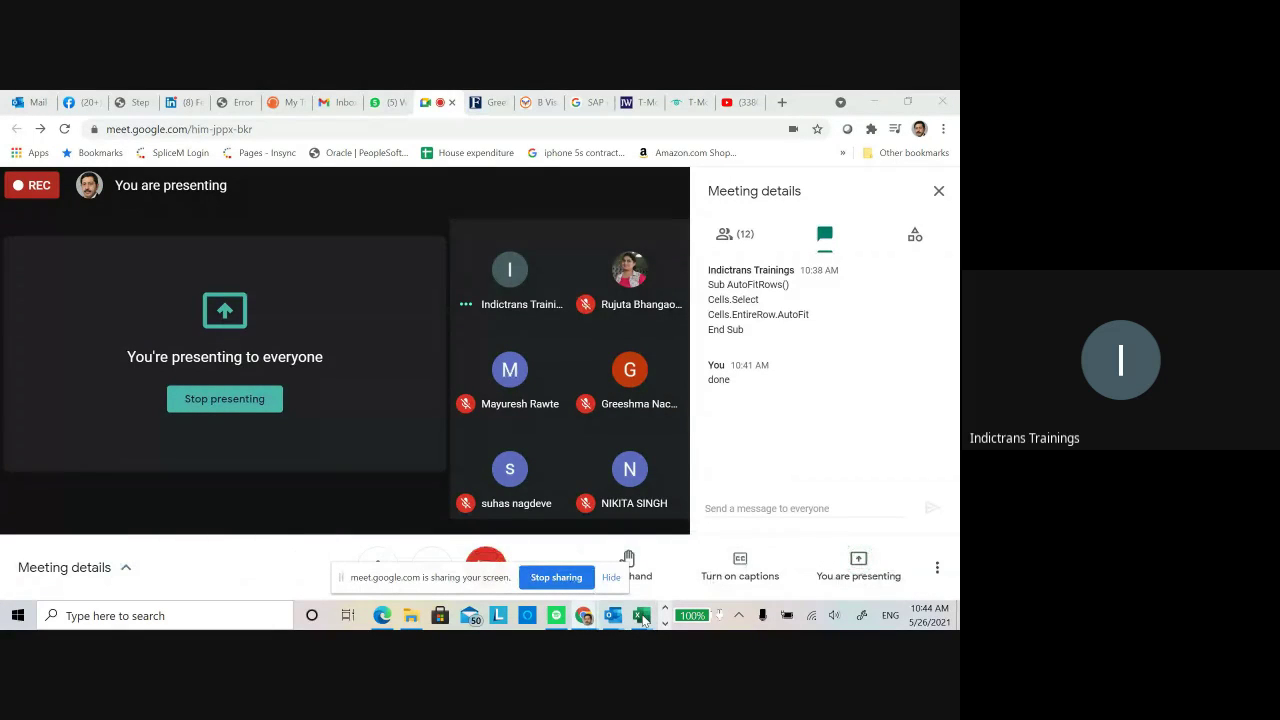
{"action": "left_click", "coordinate": [644, 620]}
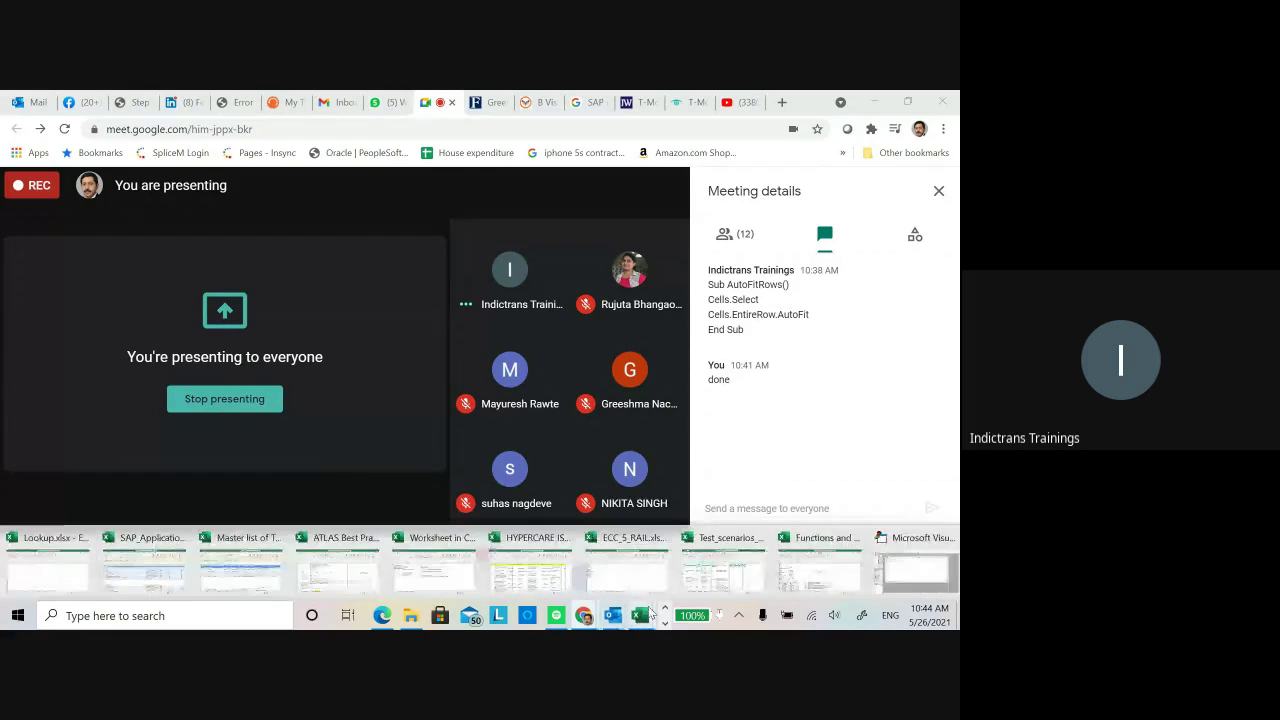
{"action": "left_click", "coordinate": [752, 580]}
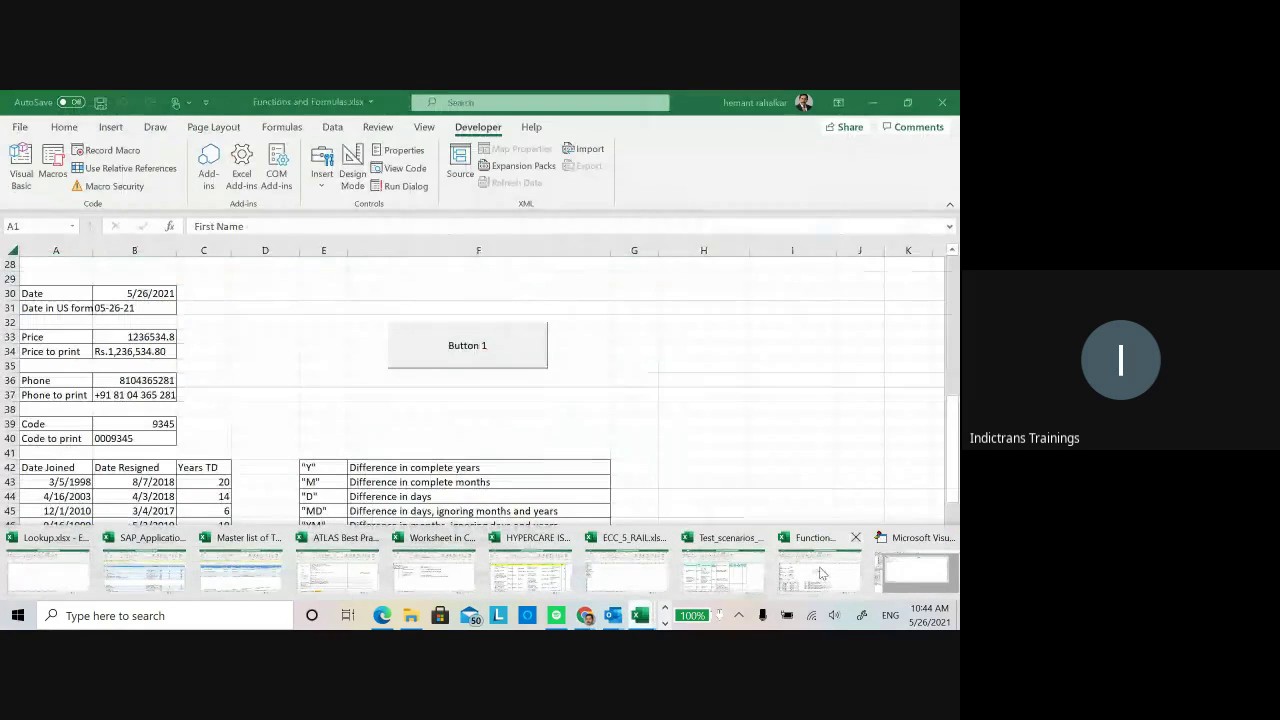
{"action": "left_click", "coordinate": [819, 573]}
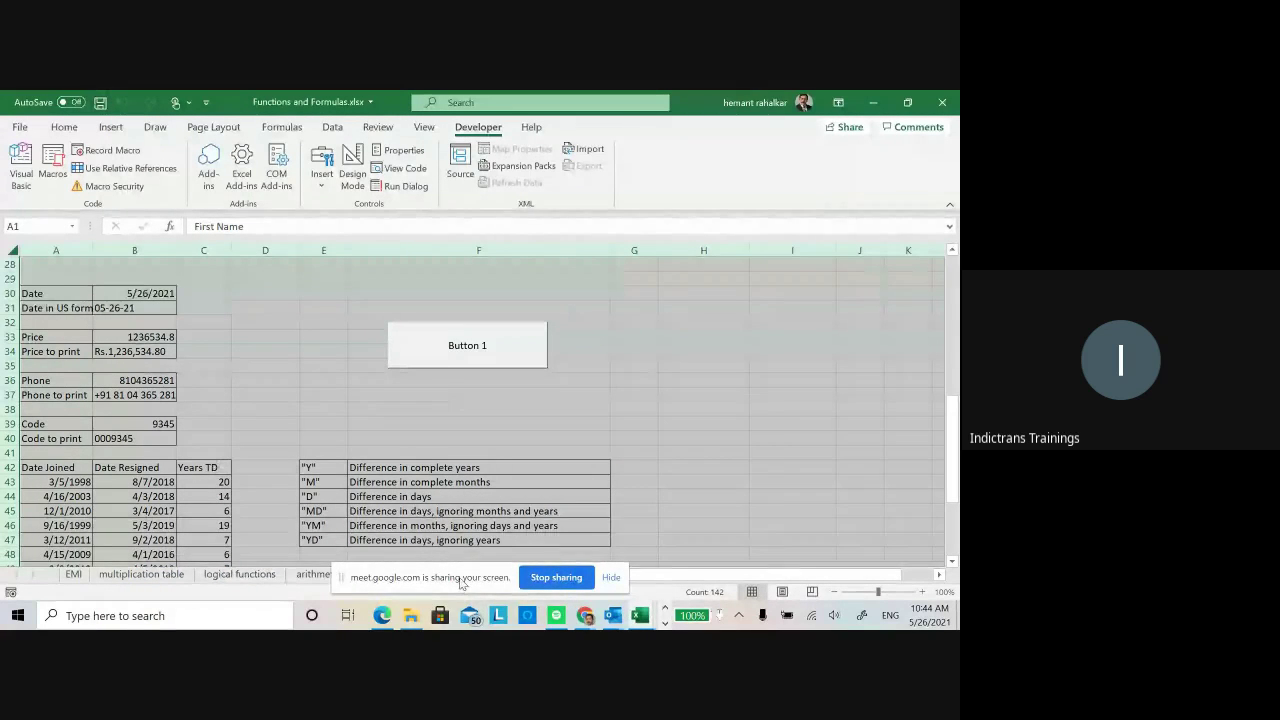
- Clear the screen-sharing notice from the sheet names and move the functions sheet before Sheet1
{"action": "left_click_drag", "start_coordinate": [460, 580], "coordinate": [652, 600]}
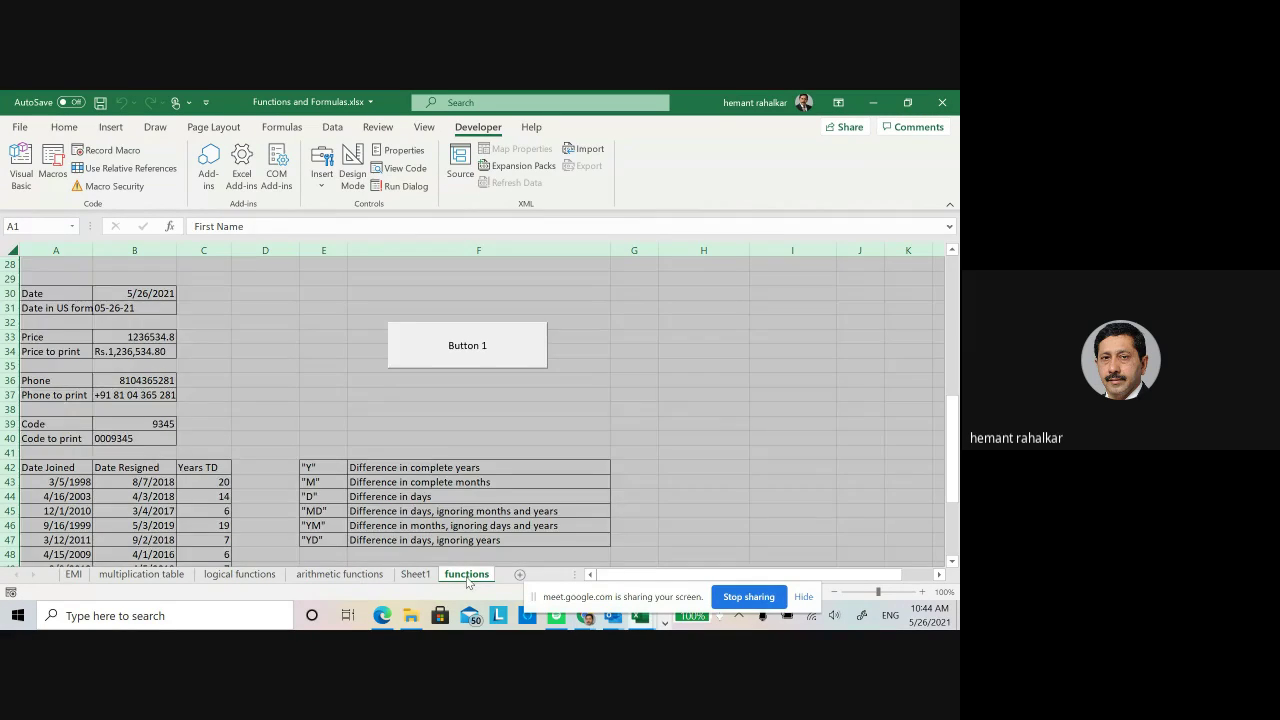
{"action": "mouse_move", "coordinate": [425, 564]}
{"action": "left_mouse_down"}
{"action": "mouse_move", "coordinate": [474, 582]}
{"action": "mouse_move", "coordinate": [425, 568]}
{"action": "mouse_move", "coordinate": [417, 586]}
{"action": "left_mouse_up"}
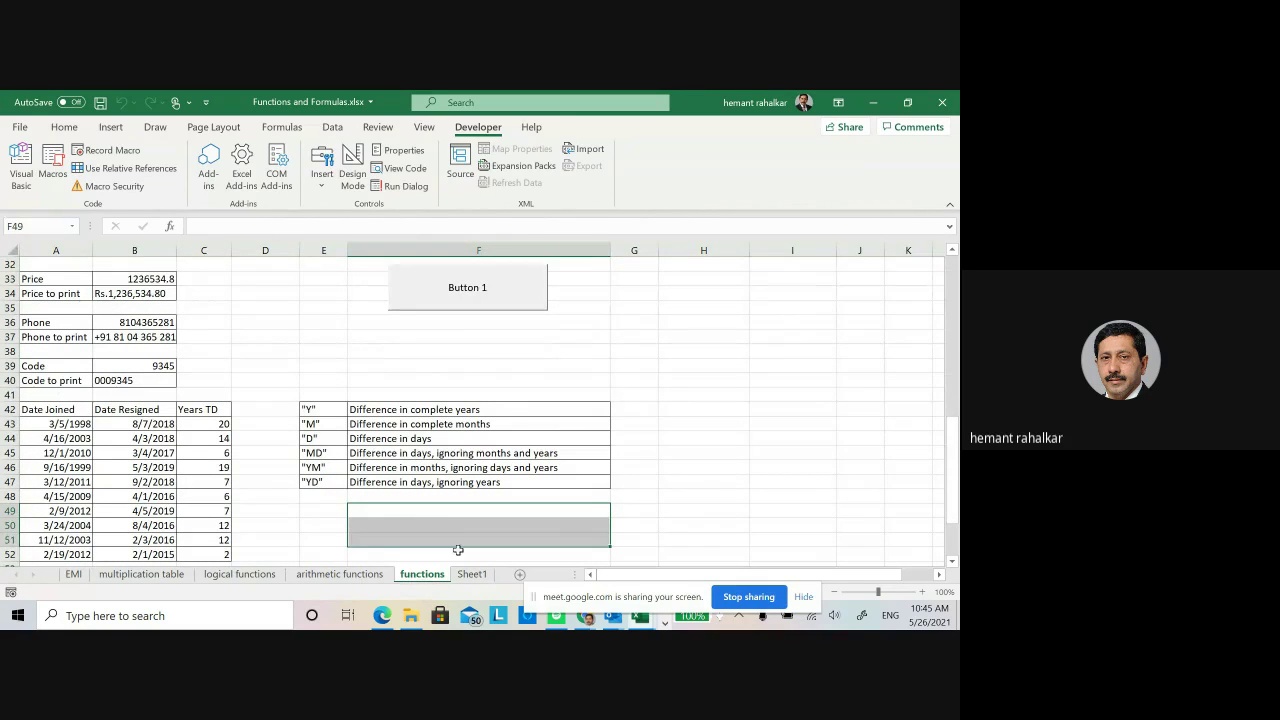
{"action": "left_click", "coordinate": [705, 386]}
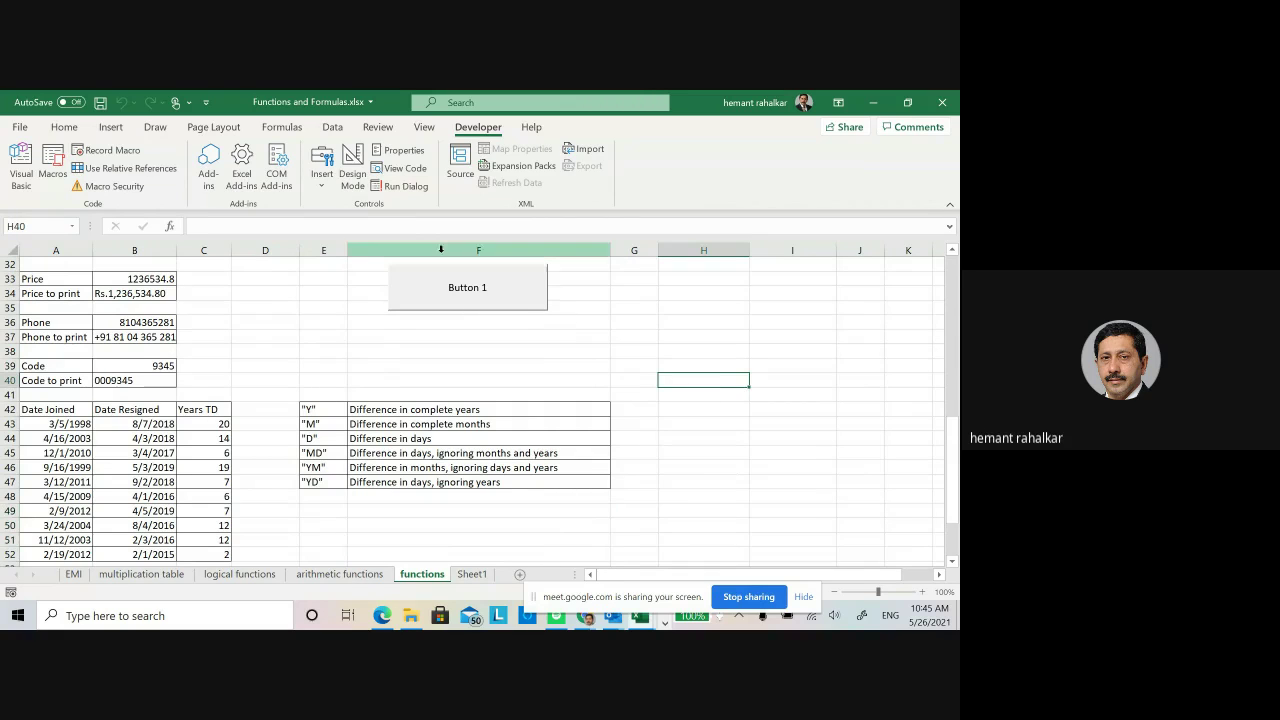
- Run the macro from Button 1 on the functions sheet, review the rows, and stop sharing the screen
{"action": "left_click", "coordinate": [456, 300]}
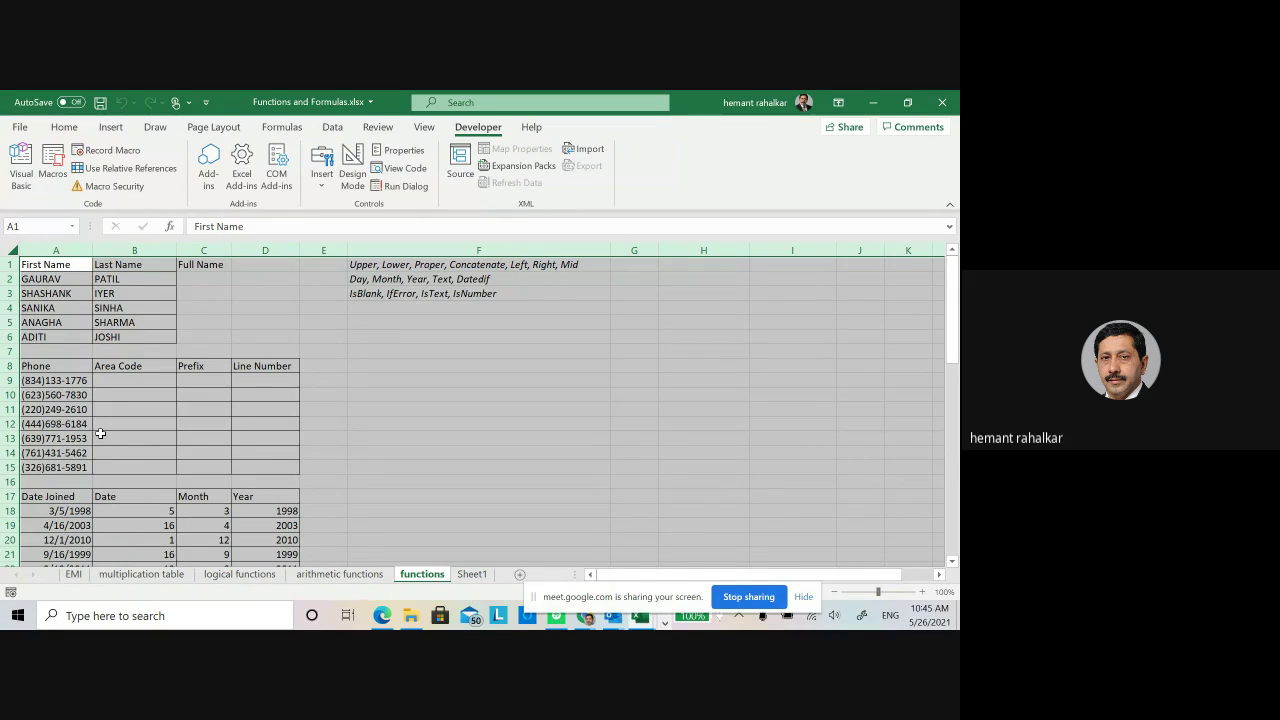
{"action": "scroll", "coordinate": [100, 433], "scroll_direction": "down", "scroll_amount": 5}
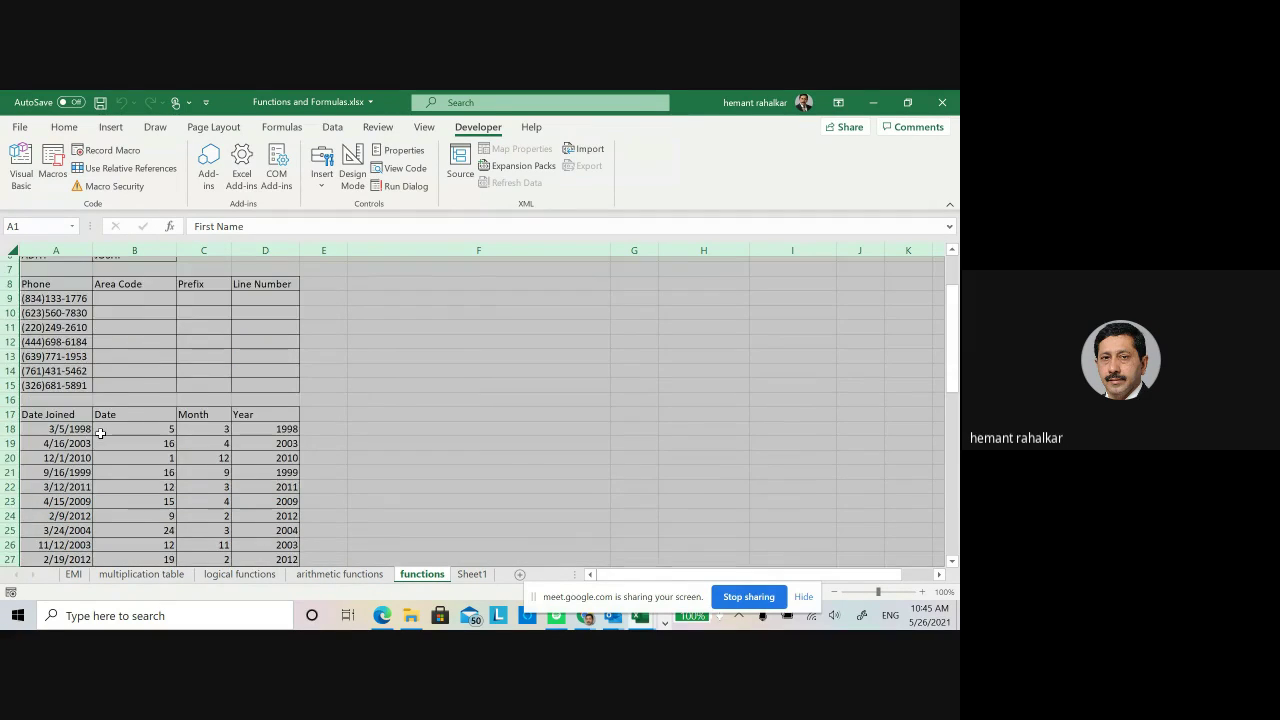
{"action": "scroll", "coordinate": [100, 433], "scroll_direction": "down", "scroll_amount": 5}
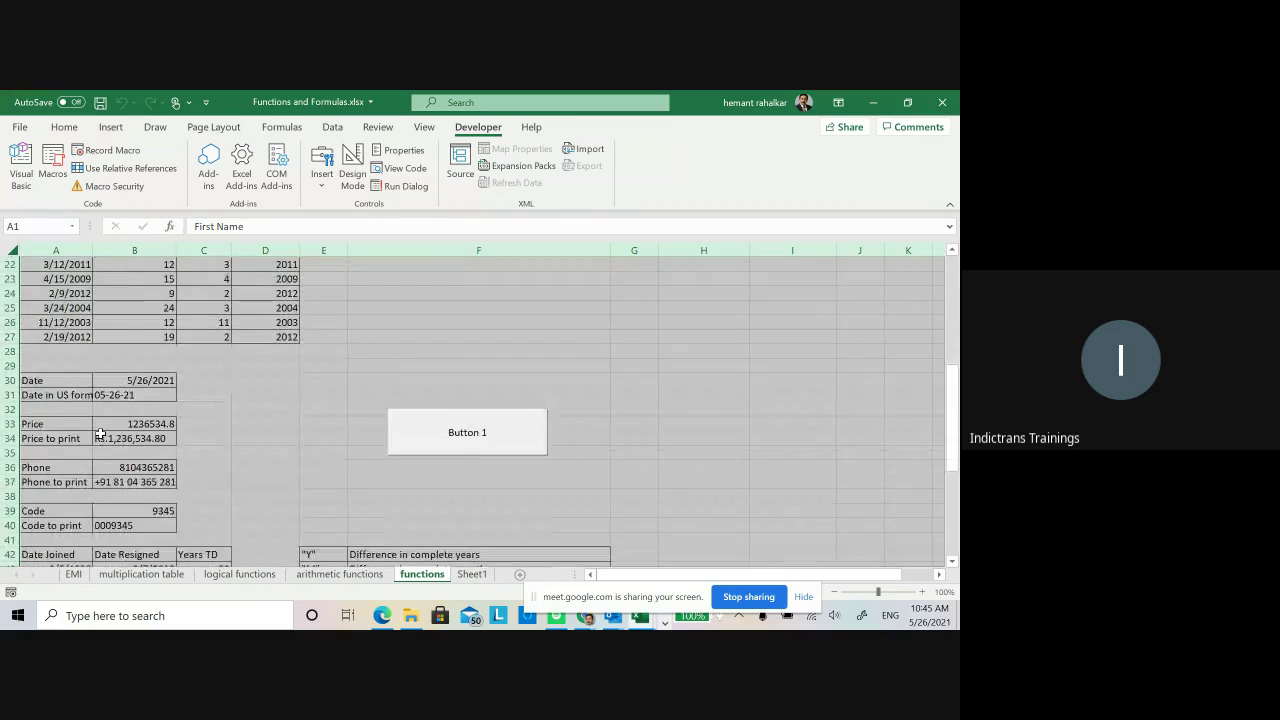
{"action": "scroll", "coordinate": [100, 433], "scroll_direction": "up", "scroll_amount": 6}
{"action": "scroll", "coordinate": [100, 433], "scroll_direction": "up", "scroll_amount": 4}
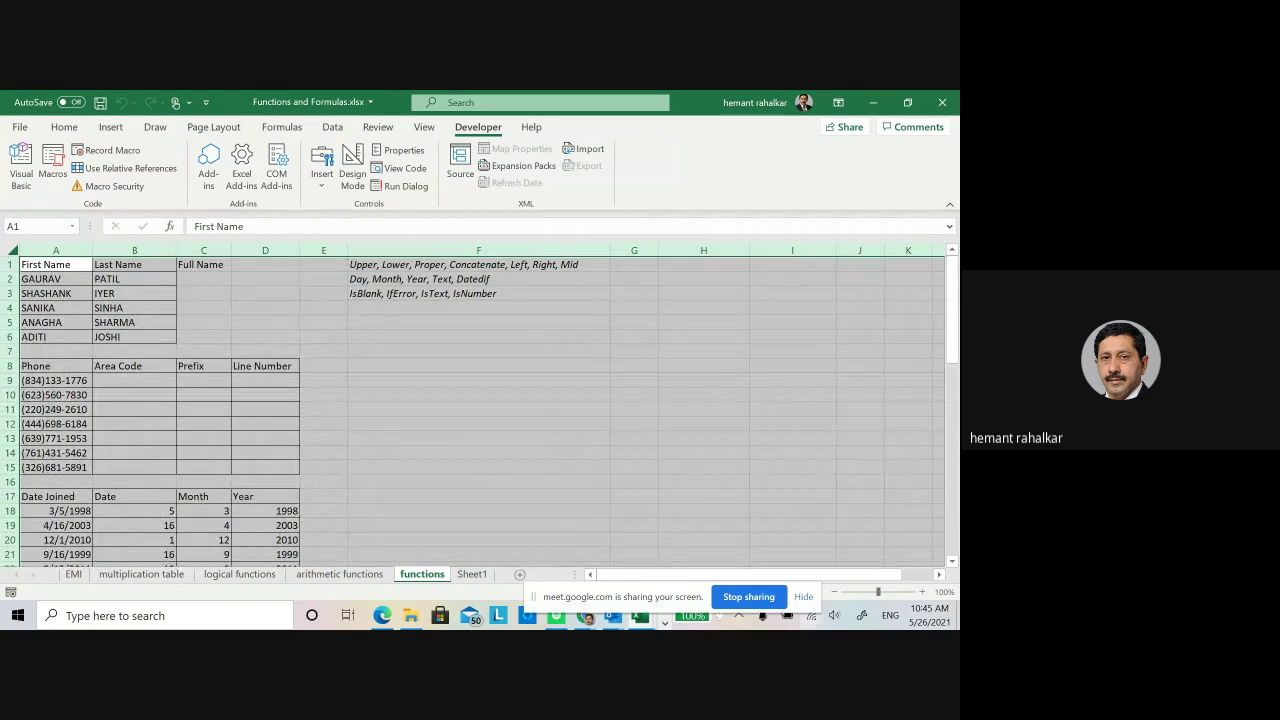
{"action": "left_click", "coordinate": [742, 598]}
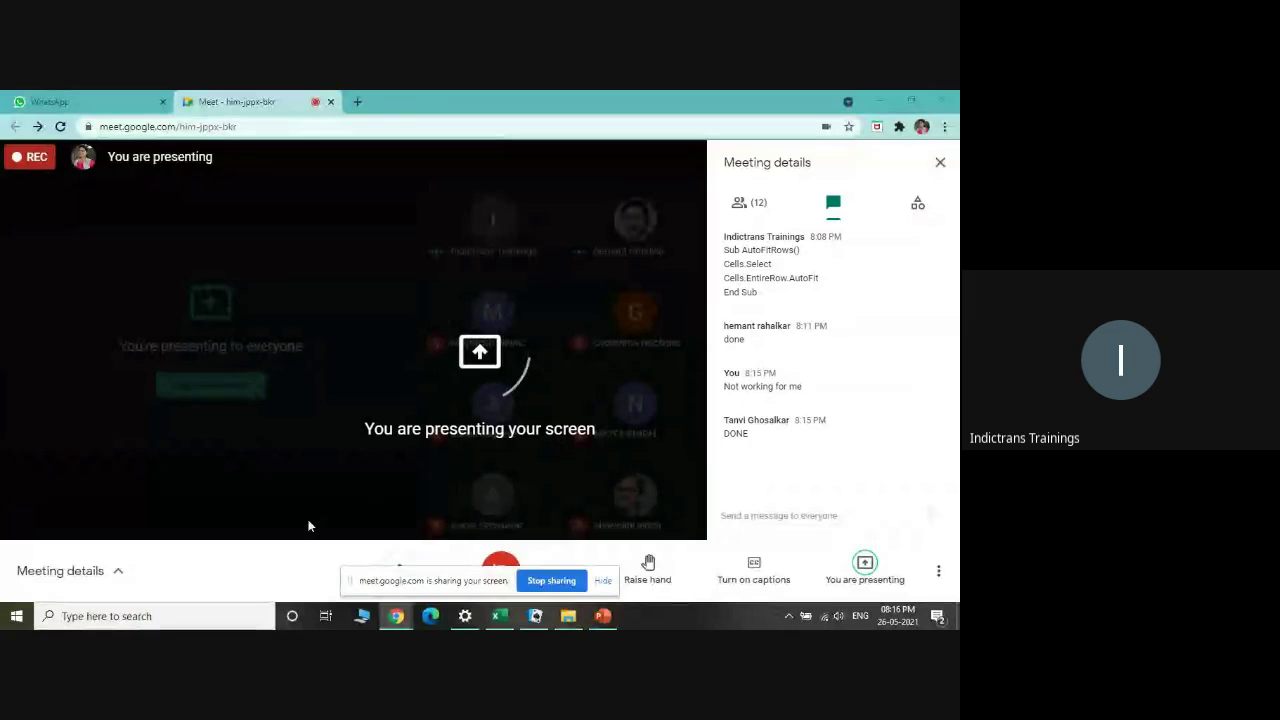
- Switch to the Functions and Formulas workbook in Excel and delete the Click button on the functions sheet
{"action": "mouse_move", "coordinate": [500, 616]}
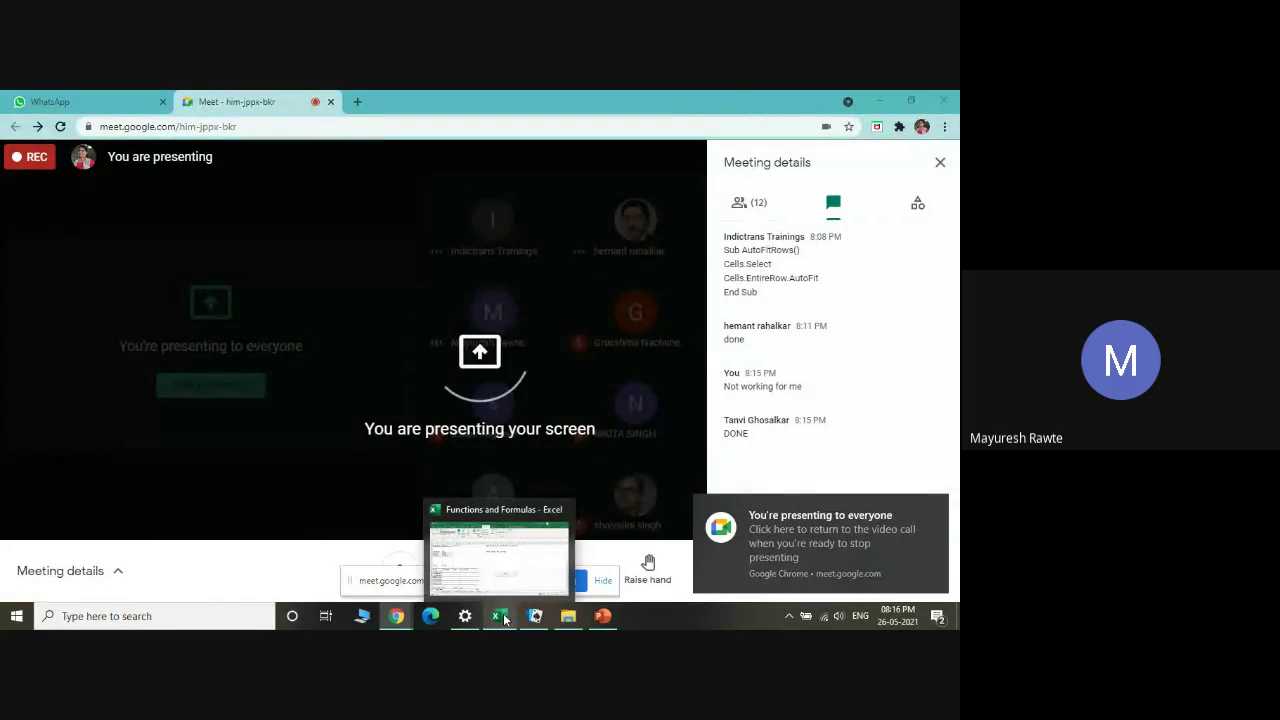
{"action": "left_click", "coordinate": [505, 620]}
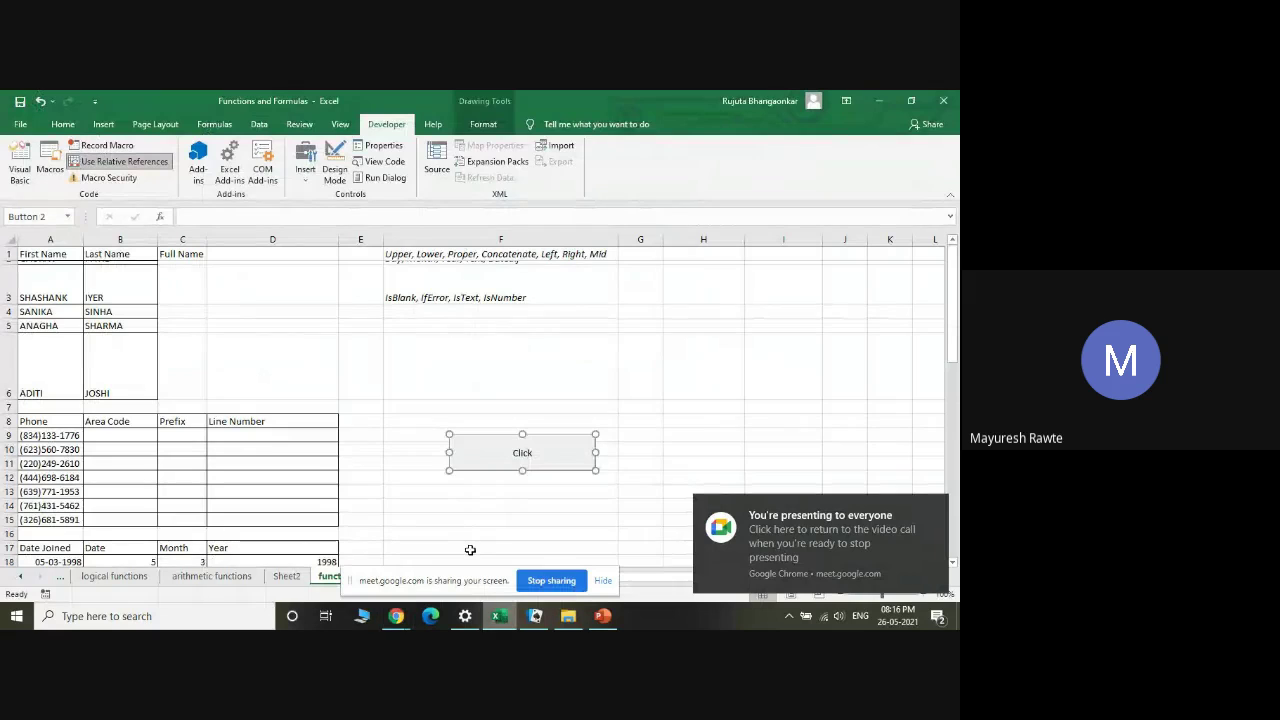
{"action": "key", "text": "Delete"}
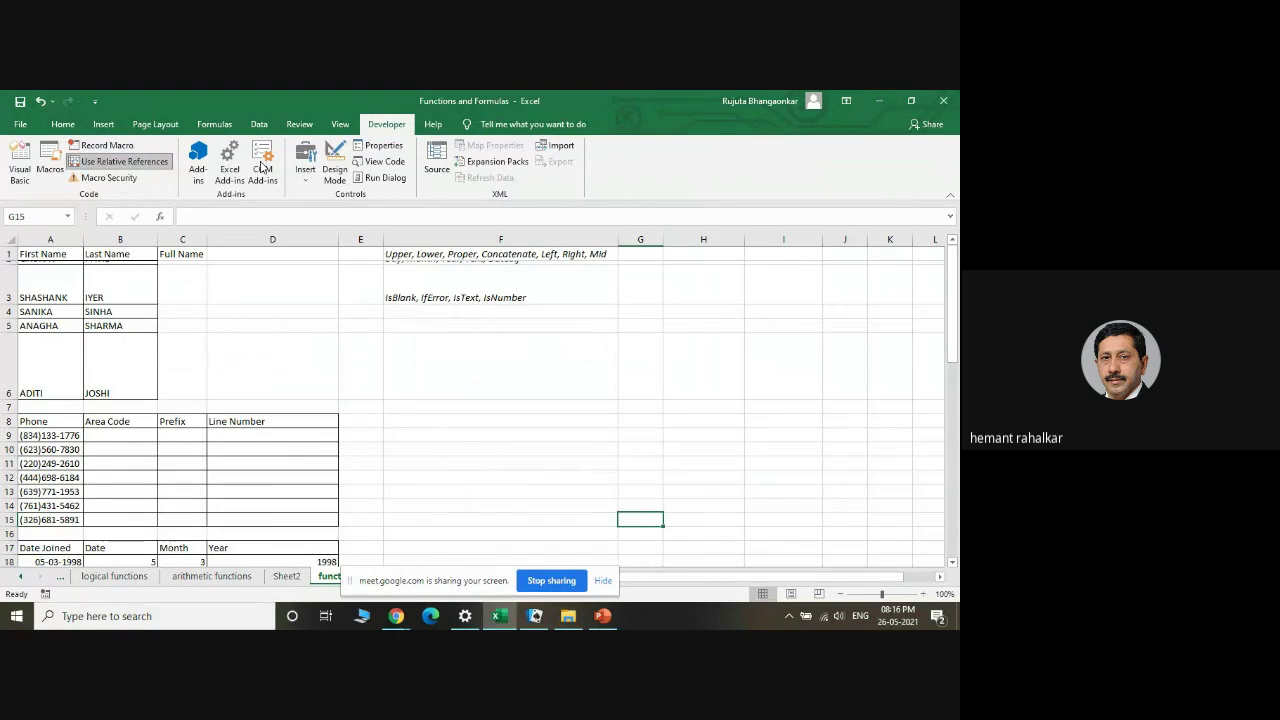
- Delete the Sheet8.AutoFitRows macro from the workbook
{"action": "left_click", "coordinate": [44, 158]}
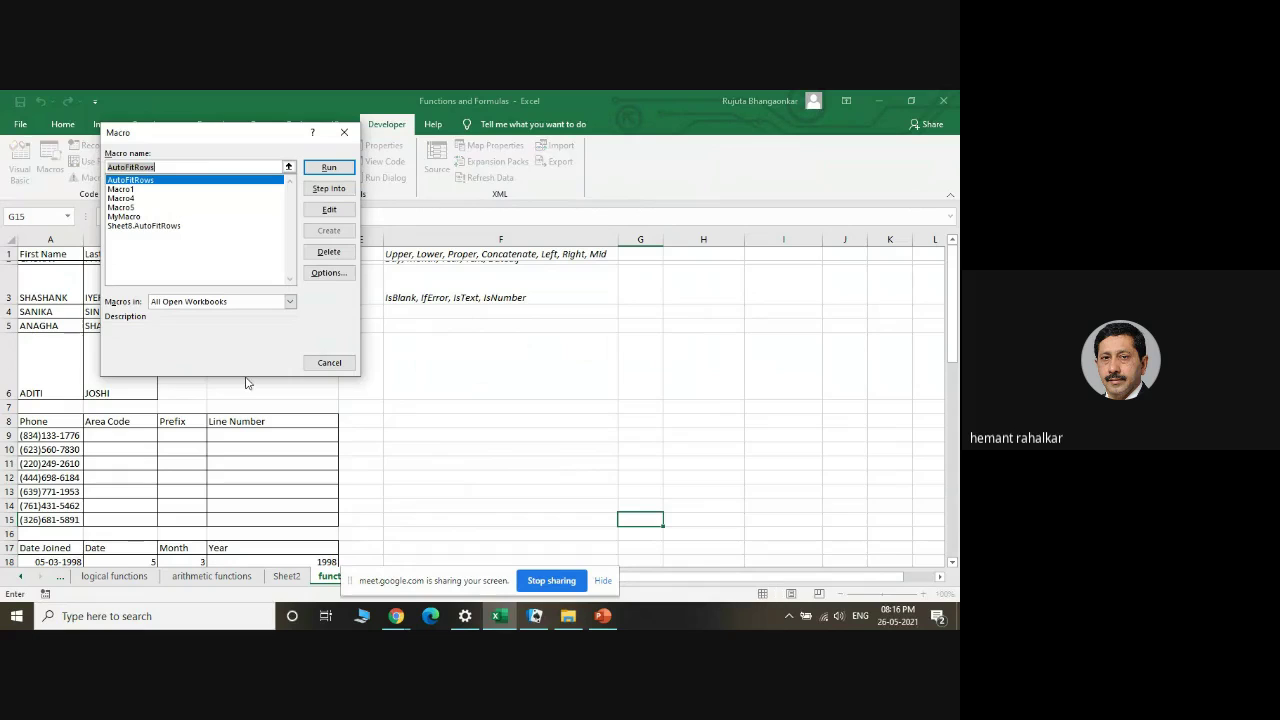
{"action": "left_click", "coordinate": [172, 226]}
{"action": "left_click", "coordinate": [345, 251]}
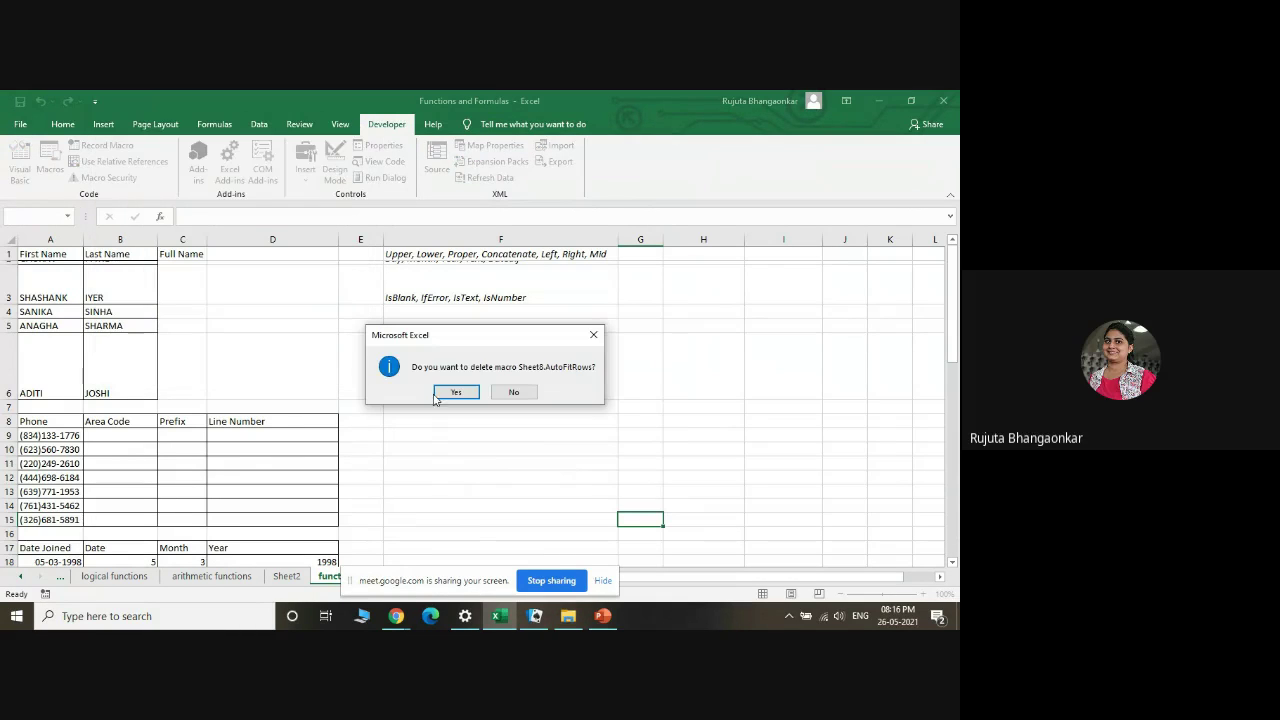
{"action": "left_click", "coordinate": [440, 392]}
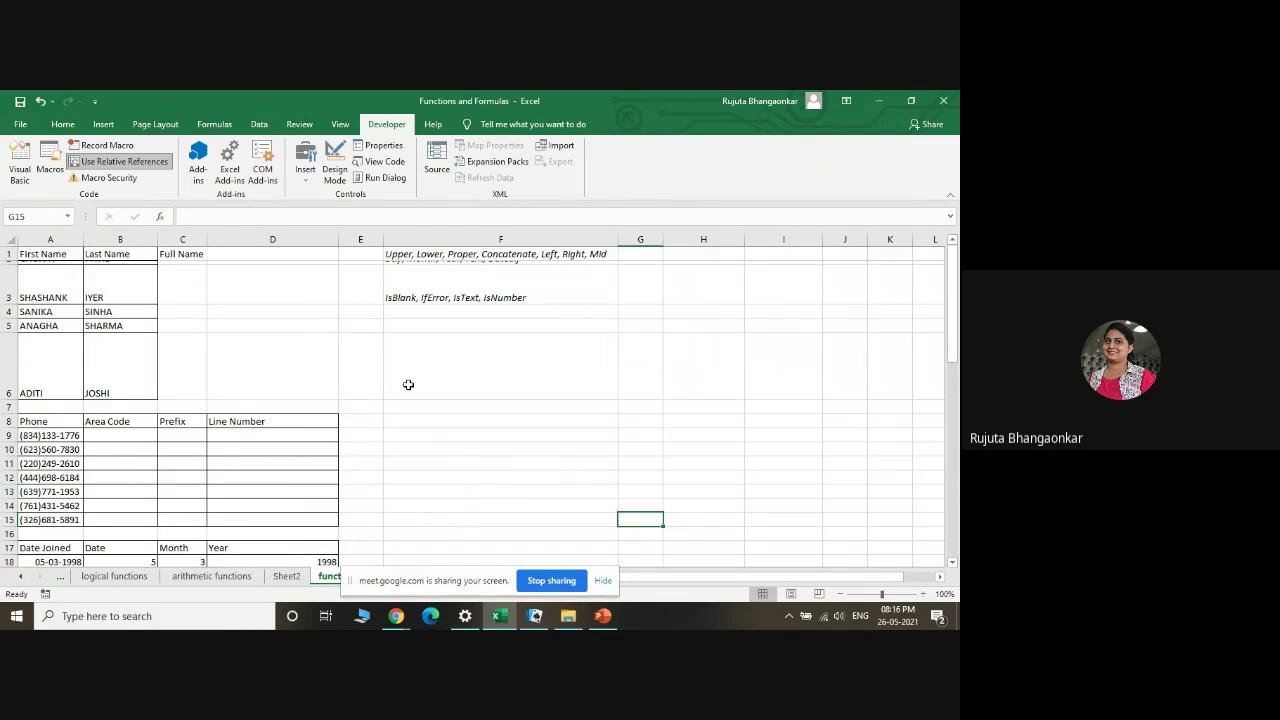
- Draw a form button in column F around rows 7 to 9 and accept the default Button3_Click macro
{"action": "left_click", "coordinate": [309, 183]}
{"action": "left_click", "coordinate": [298, 210]}
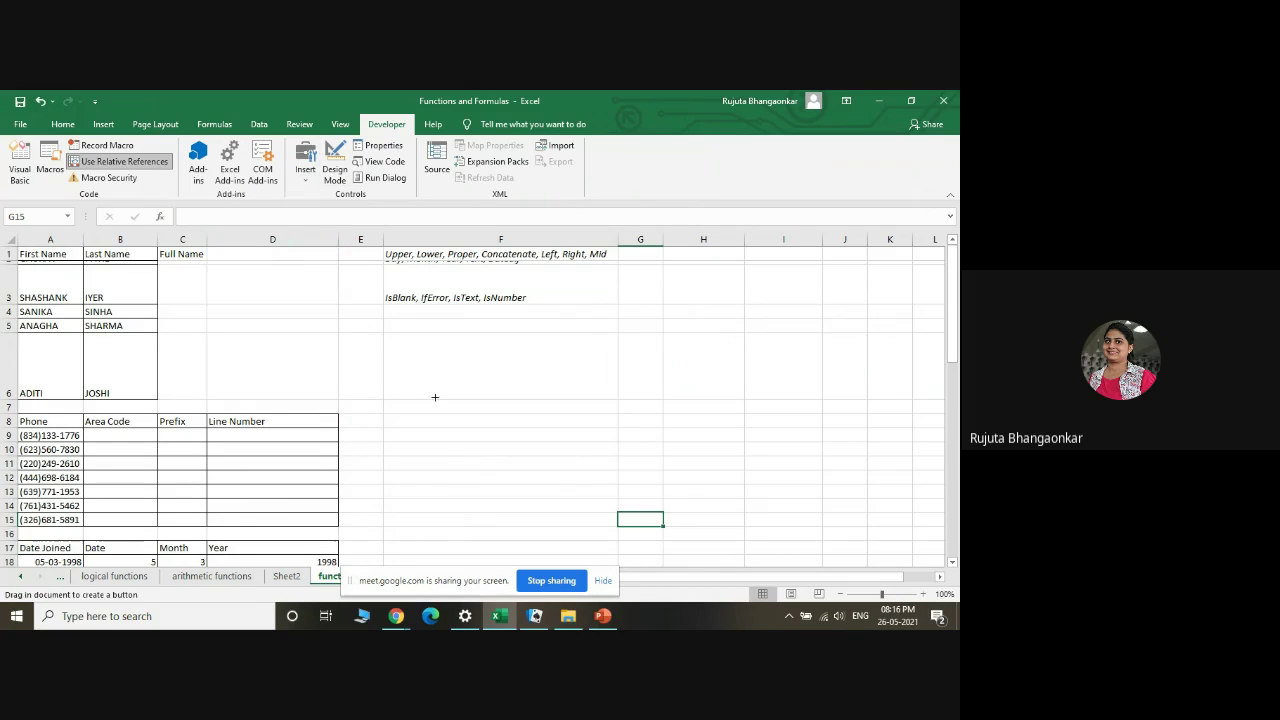
{"action": "left_click_drag", "start_coordinate": [435, 397], "coordinate": [517, 429]}
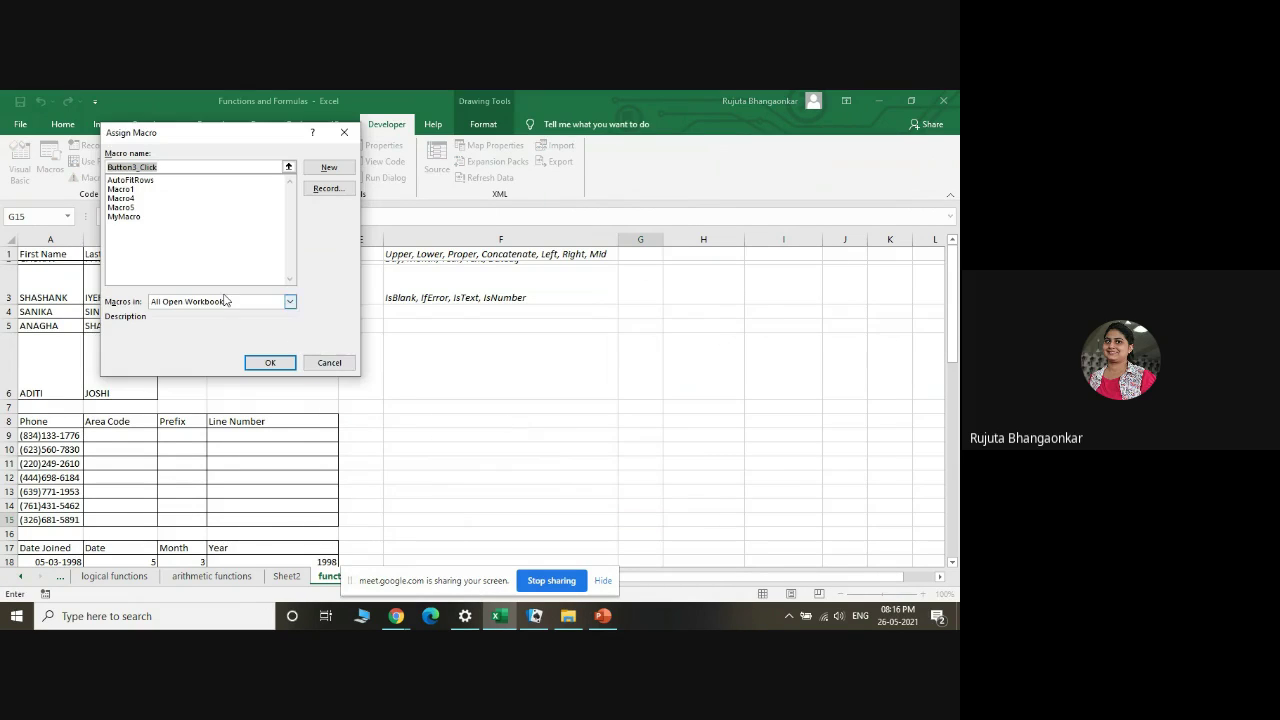
{"action": "left_click", "coordinate": [272, 362]}
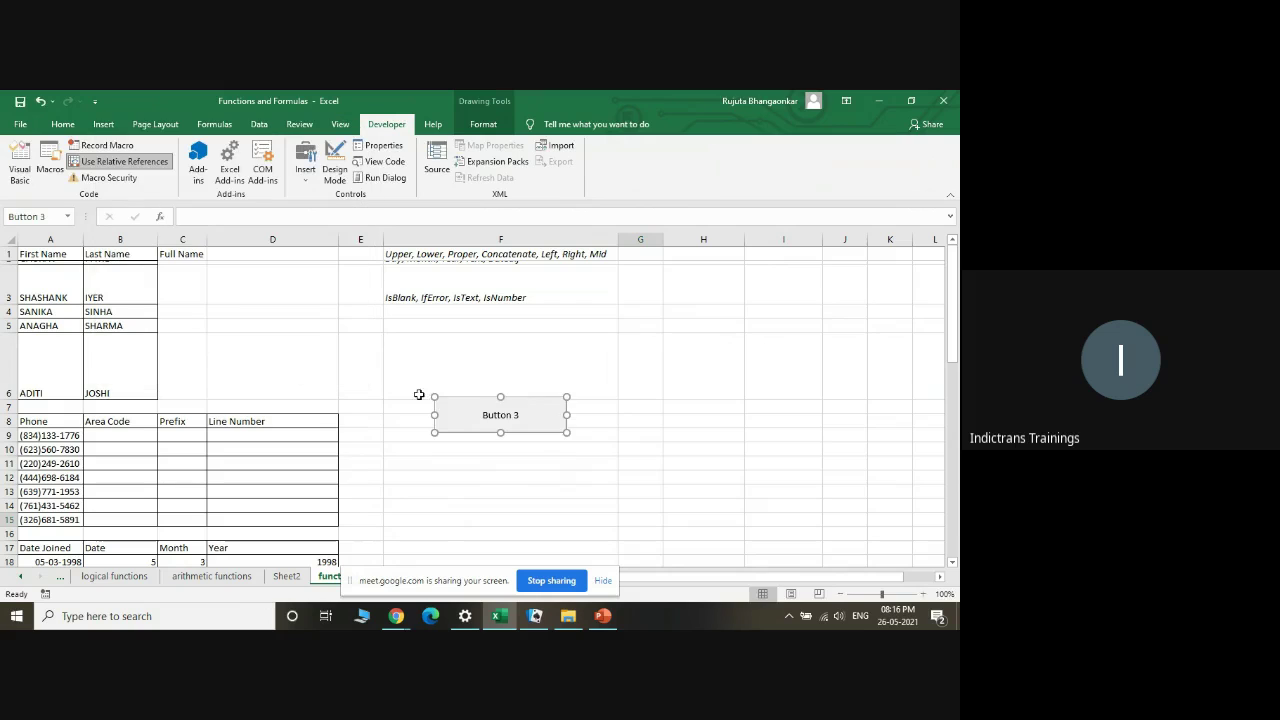
- Change the new button's label to "Click"
{"action": "left_click", "coordinate": [500, 415]}
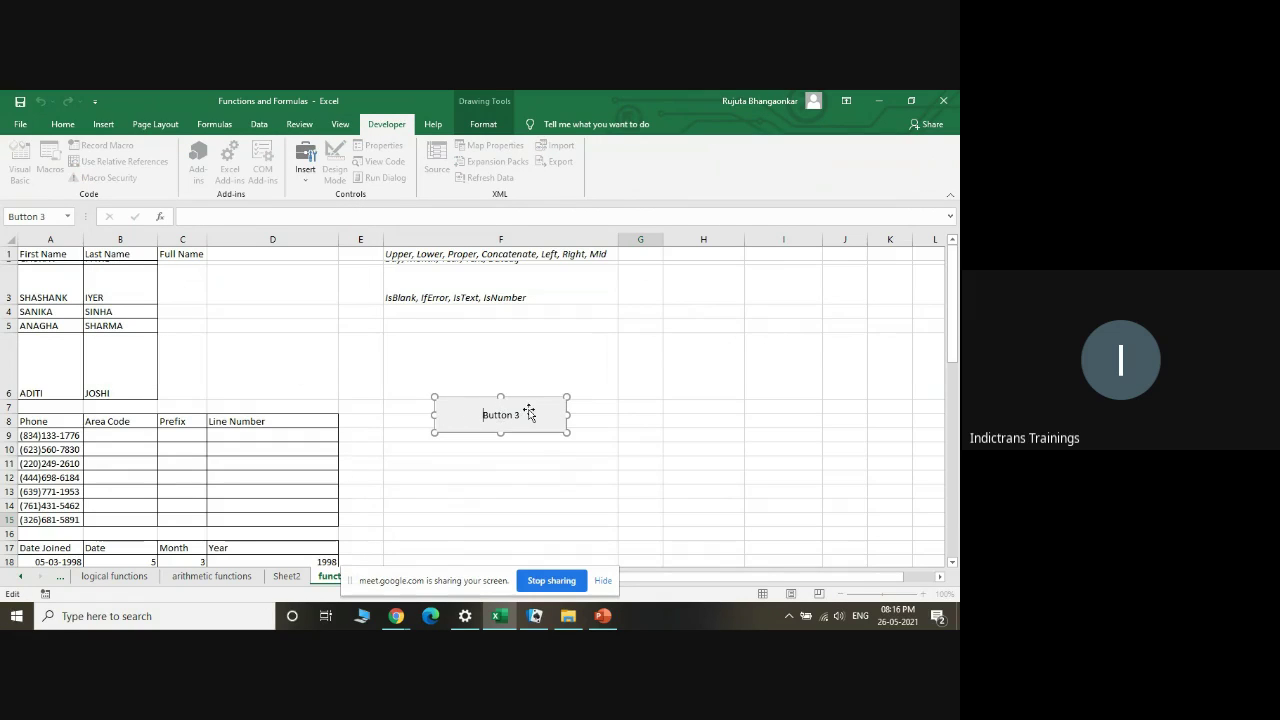
{"action": "key", "text": "End"}
{"action": "key", "text": "BackSpace"}
{"action": "key", "text": "BackSpace"}
{"action": "key", "text": "BackSpace"}
{"action": "key", "text": "BackSpace"}
{"action": "type", "text": "Clic"}
{"action": "left_click", "coordinate": [536, 482]}
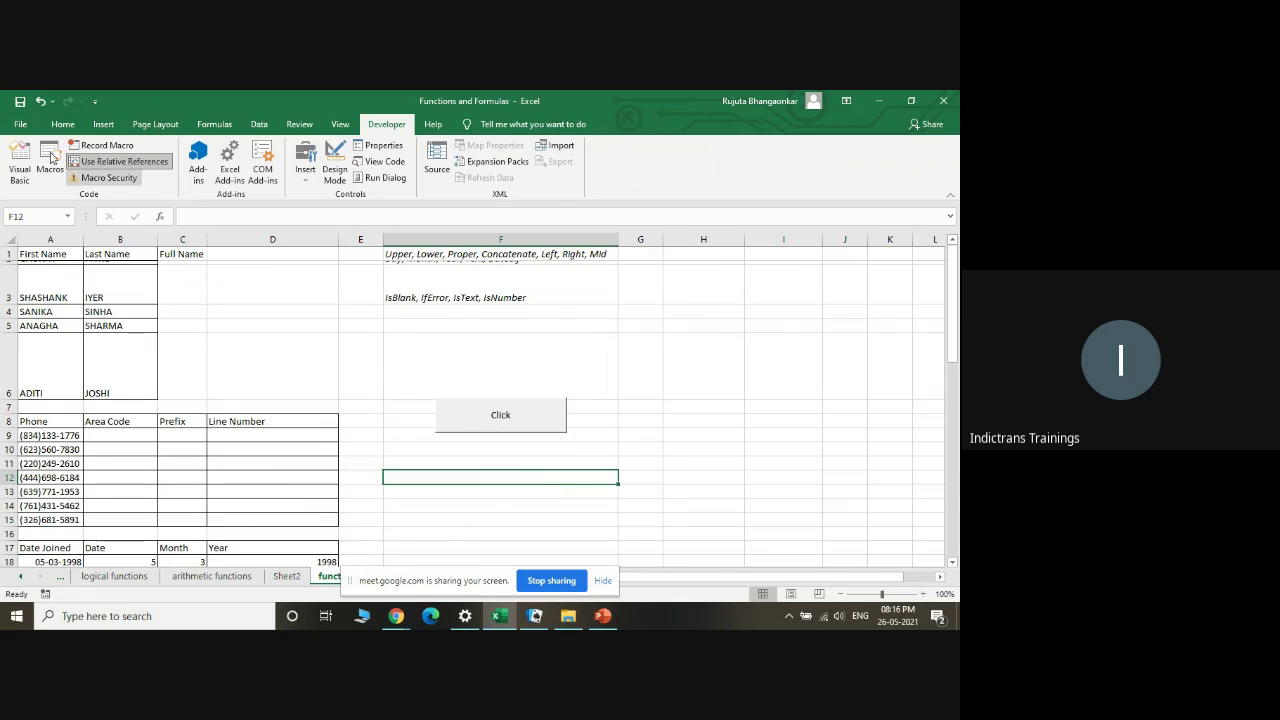
- Open the Visual Basic editor at the code window of Sheet8 (functions)
{"action": "left_click", "coordinate": [21, 162]}
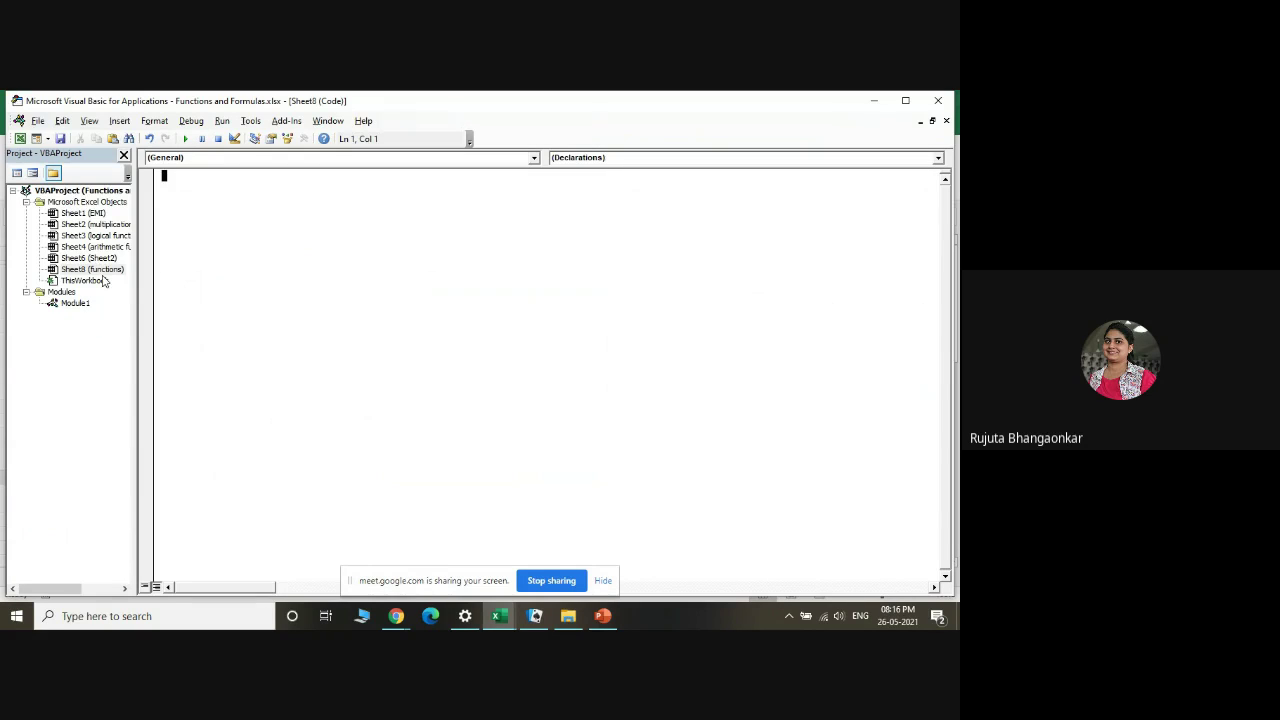
{"action": "left_click", "coordinate": [100, 270]}
{"action": "left_click", "coordinate": [179, 219]}
- Switch to the Google Meet call and copy the AutoFitRows code, from Sub to End Sub, from the chat
{"action": "left_click", "coordinate": [396, 615]}
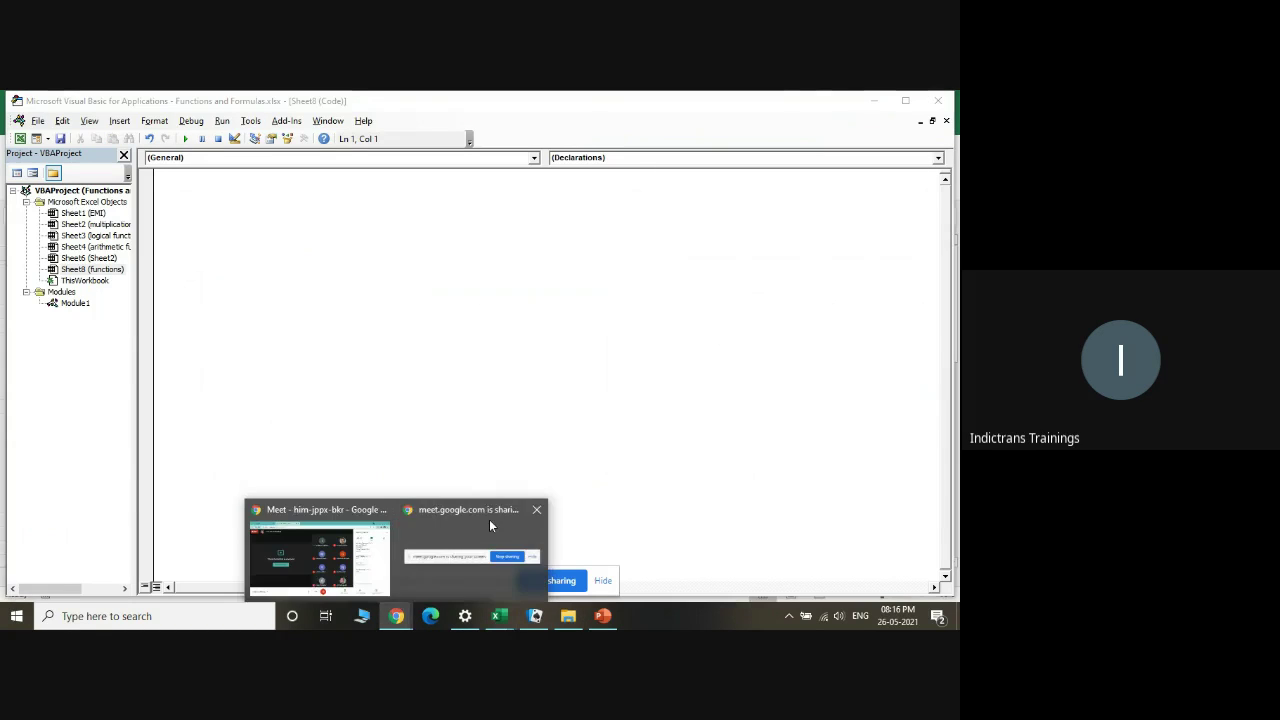
{"action": "left_click", "coordinate": [318, 550]}
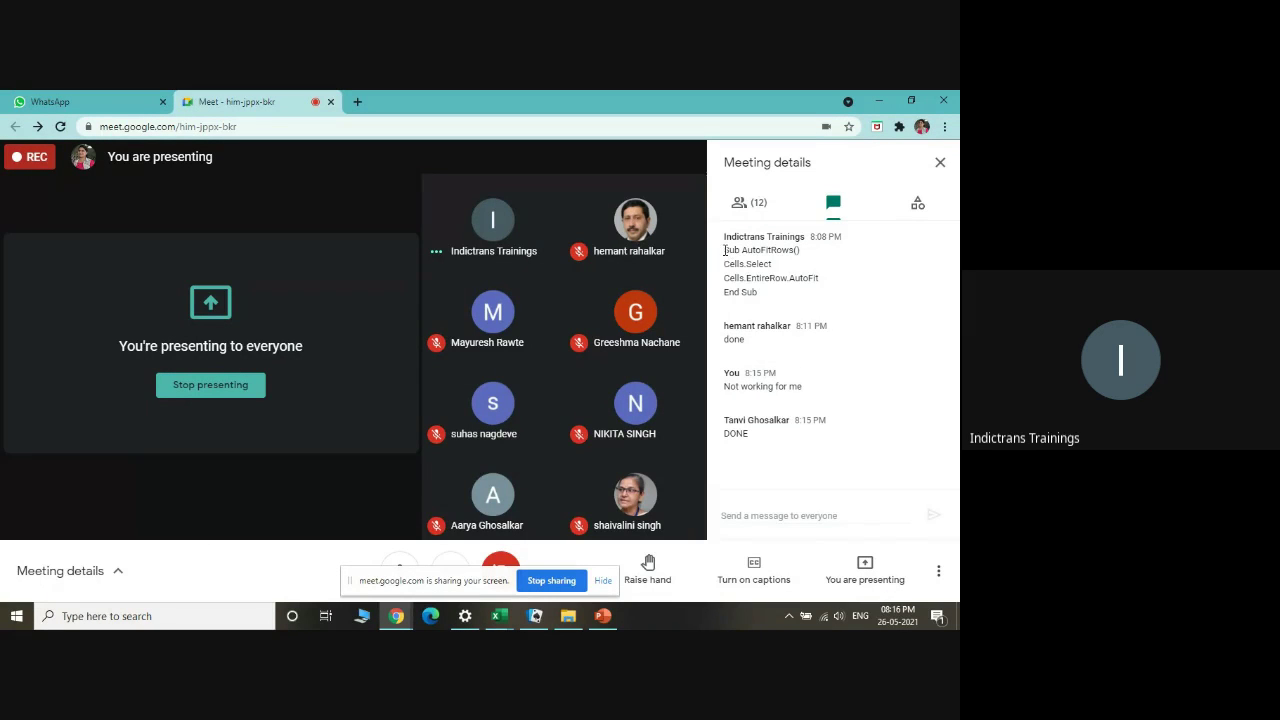
{"action": "left_click_drag", "start_coordinate": [725, 250], "coordinate": [757, 292]}
{"action": "key", "text": "ctrl+c"}
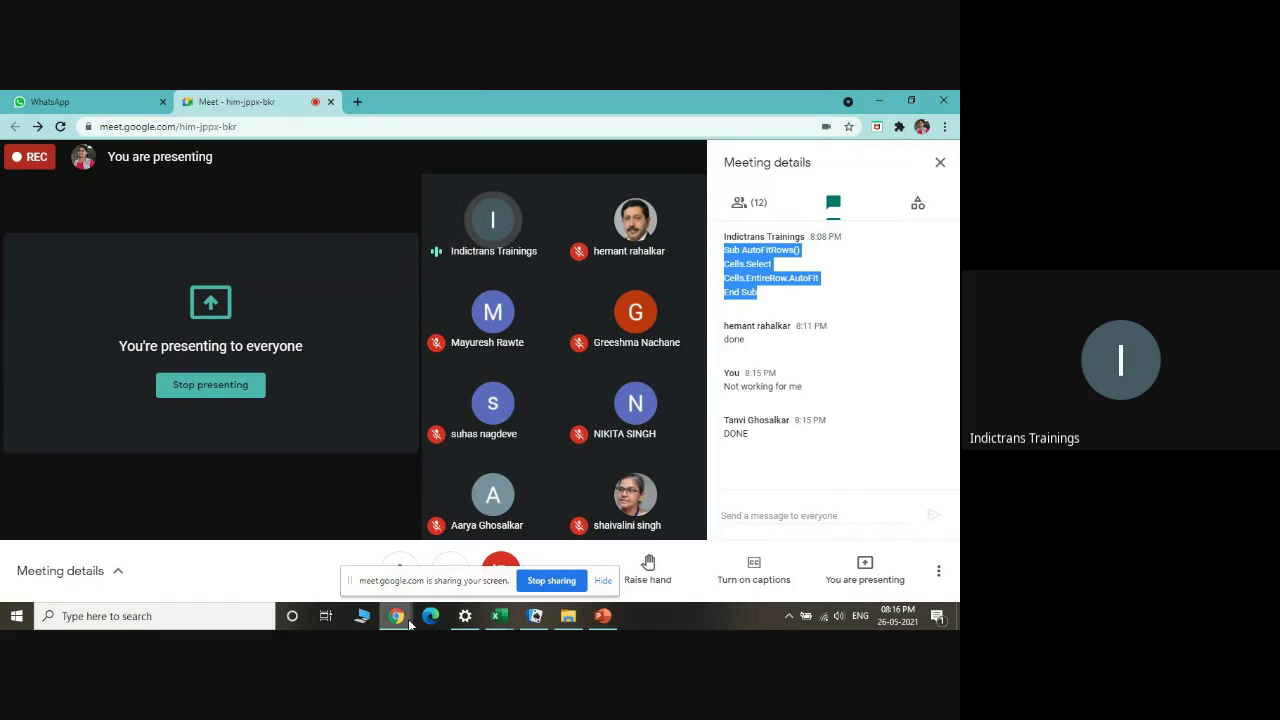
- Return to Excel and paste the AutoFitRows code into the Sheet8 (functions) code window
{"action": "left_click", "coordinate": [494, 622]}
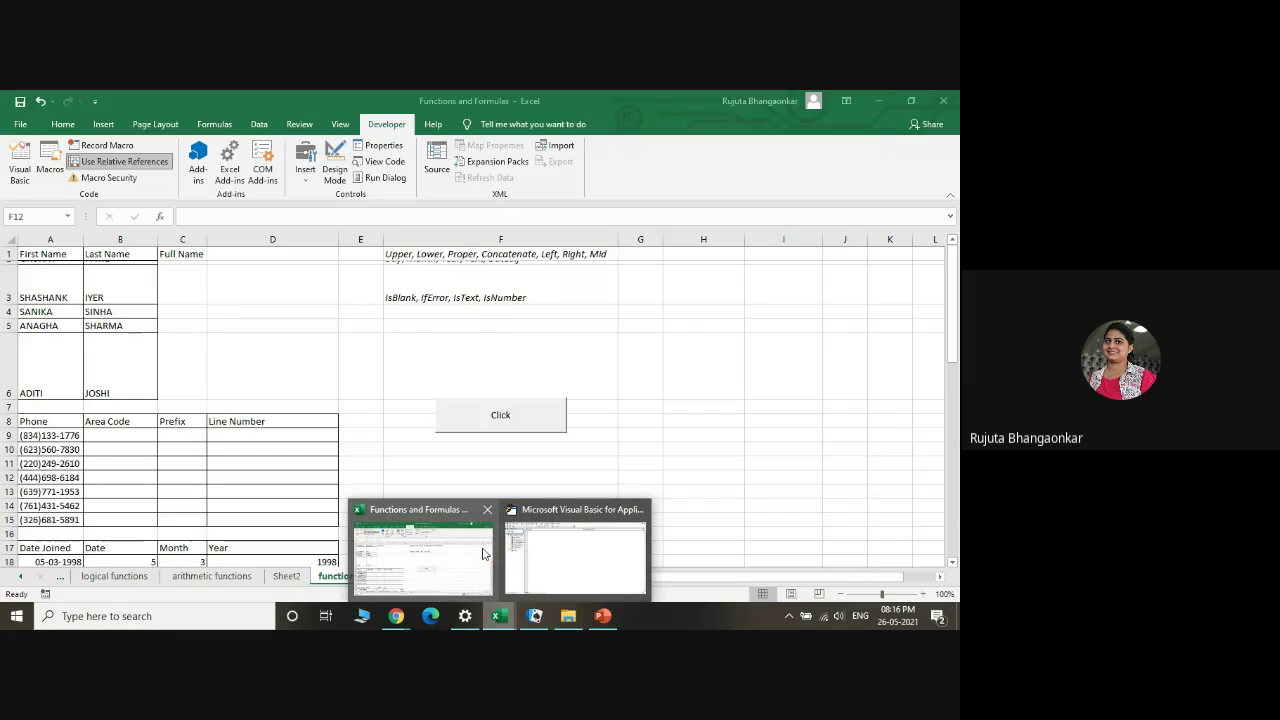
{"action": "left_click", "coordinate": [471, 549]}
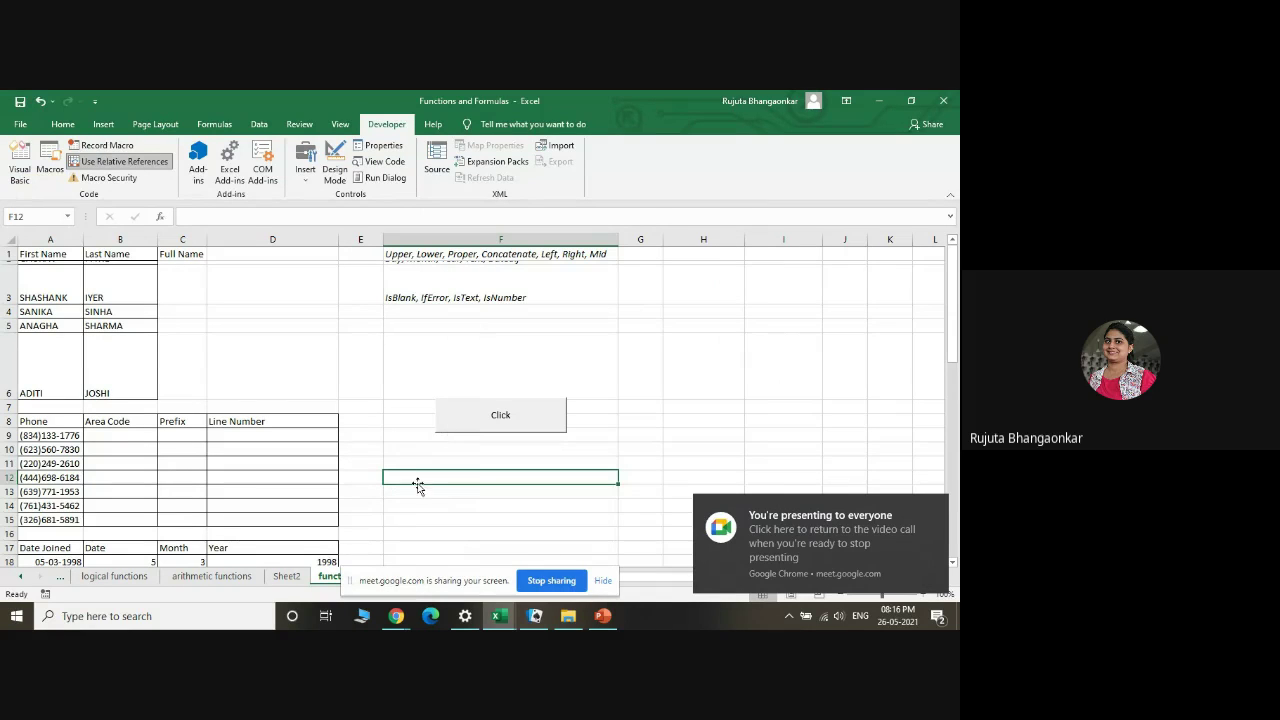
{"action": "left_click", "coordinate": [18, 158]}
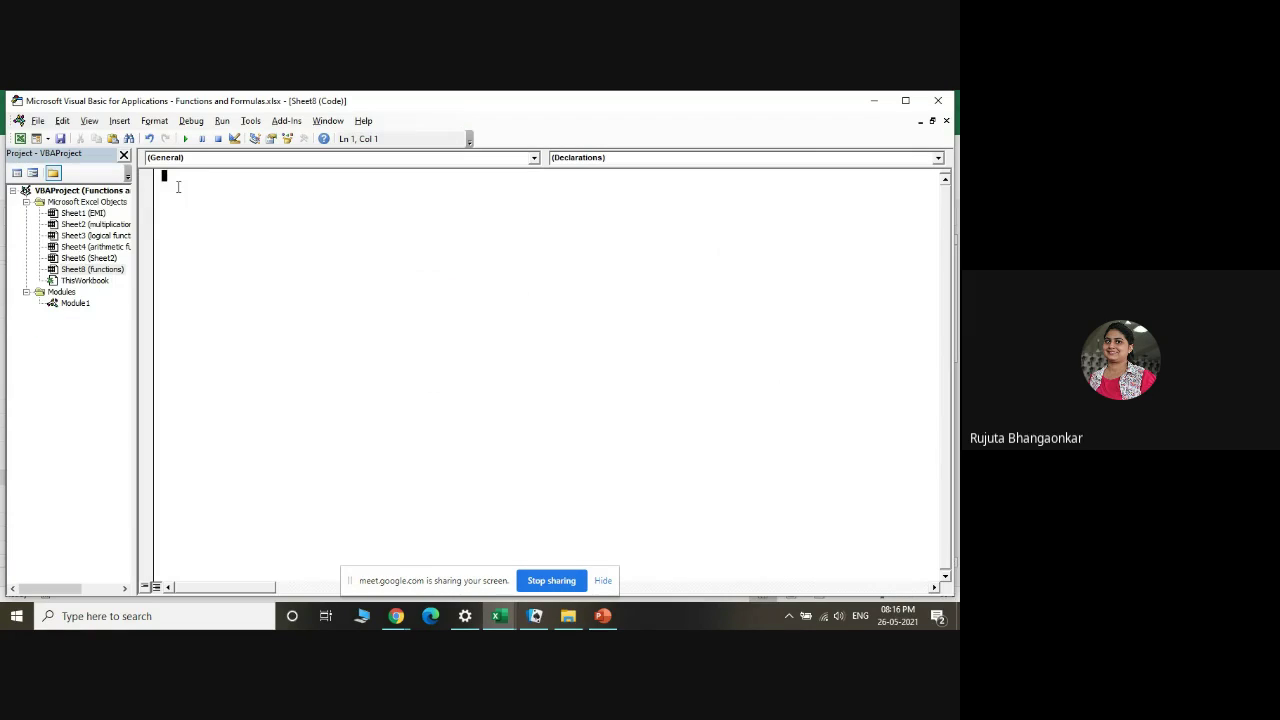
{"action": "key", "text": "ctrl+v"}
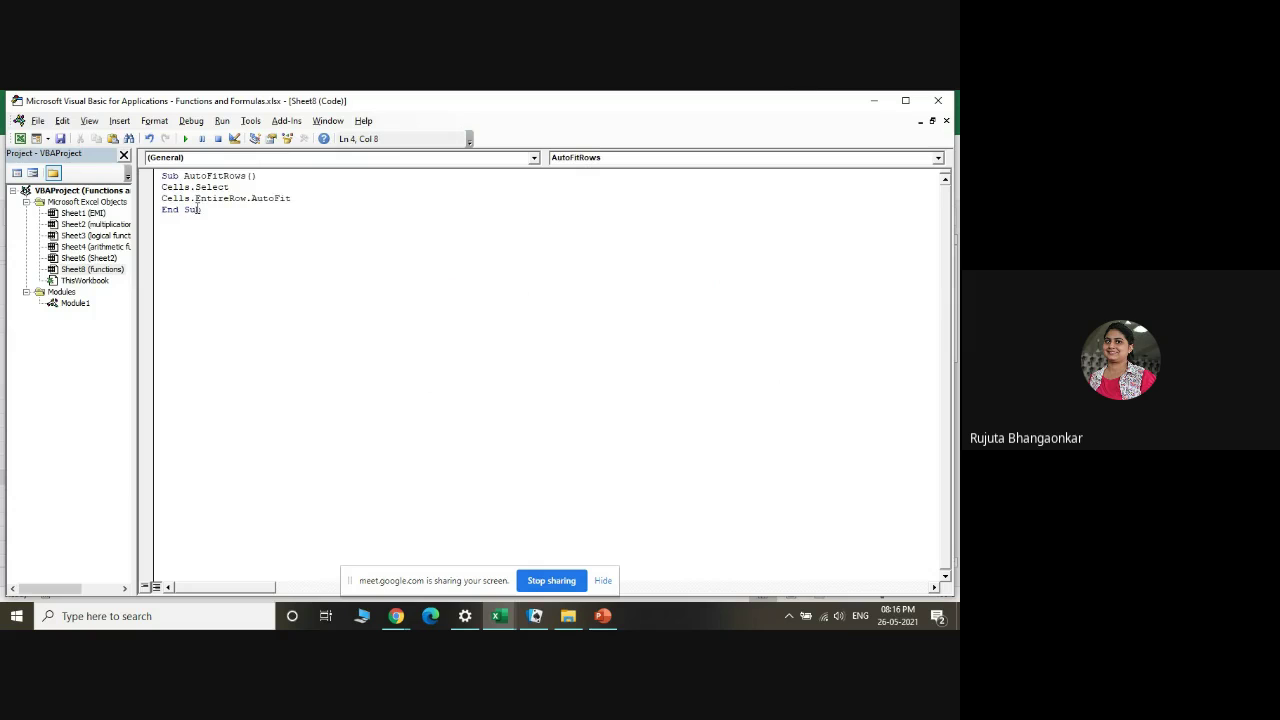
- Return from the code editor to the functions worksheet of the Functions and Formulas workbook
{"action": "mouse_move", "coordinate": [396, 616]}
{"action": "left_click", "coordinate": [373, 554]}
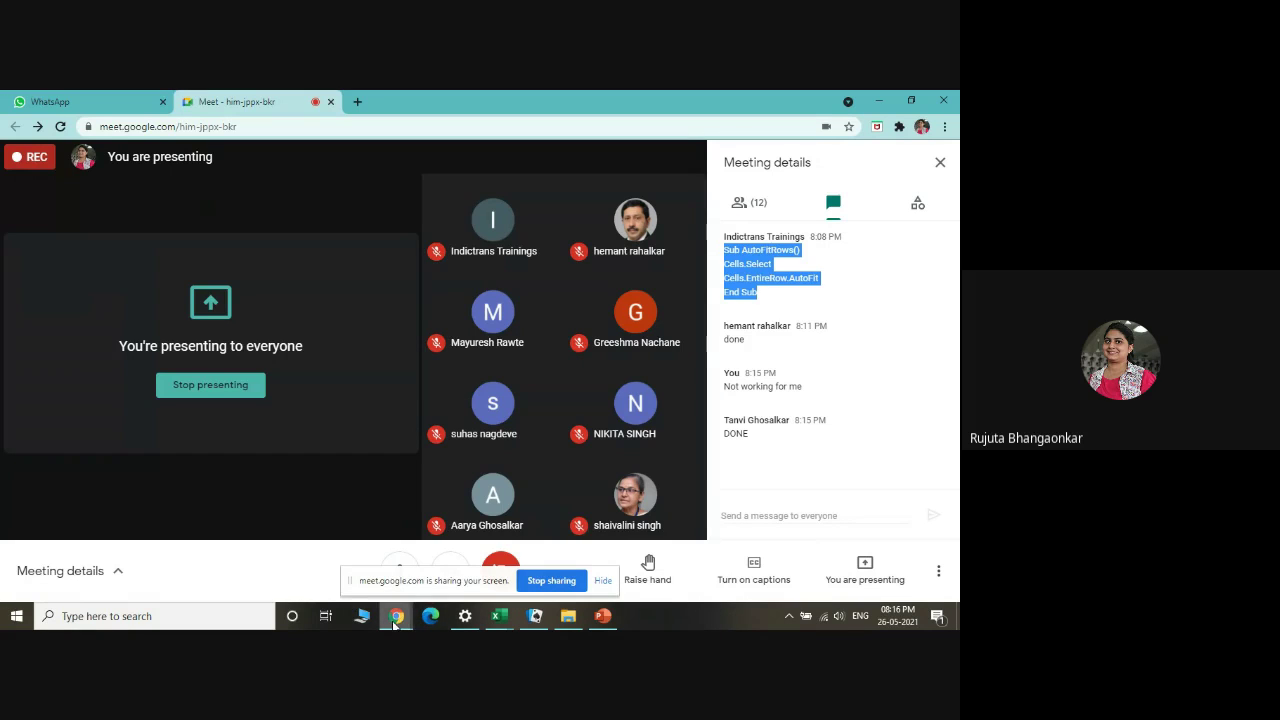
{"action": "left_click", "coordinate": [396, 616]}
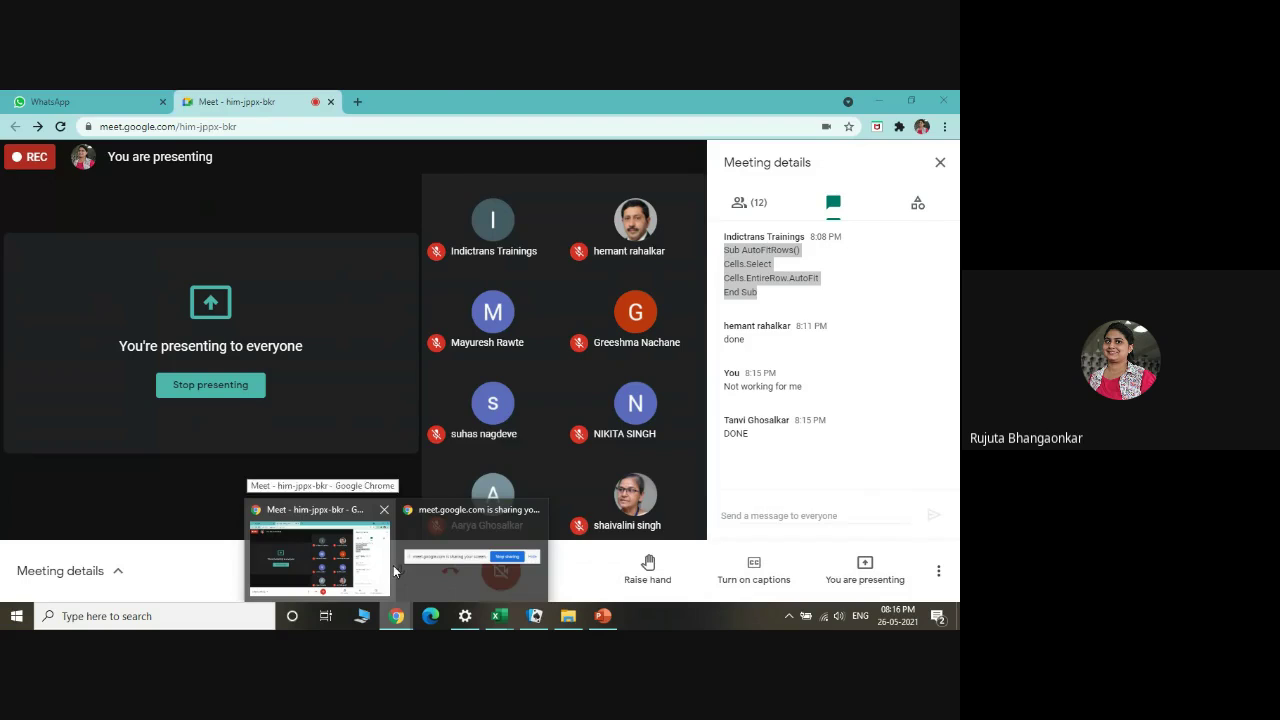
{"action": "mouse_move", "coordinate": [447, 569]}
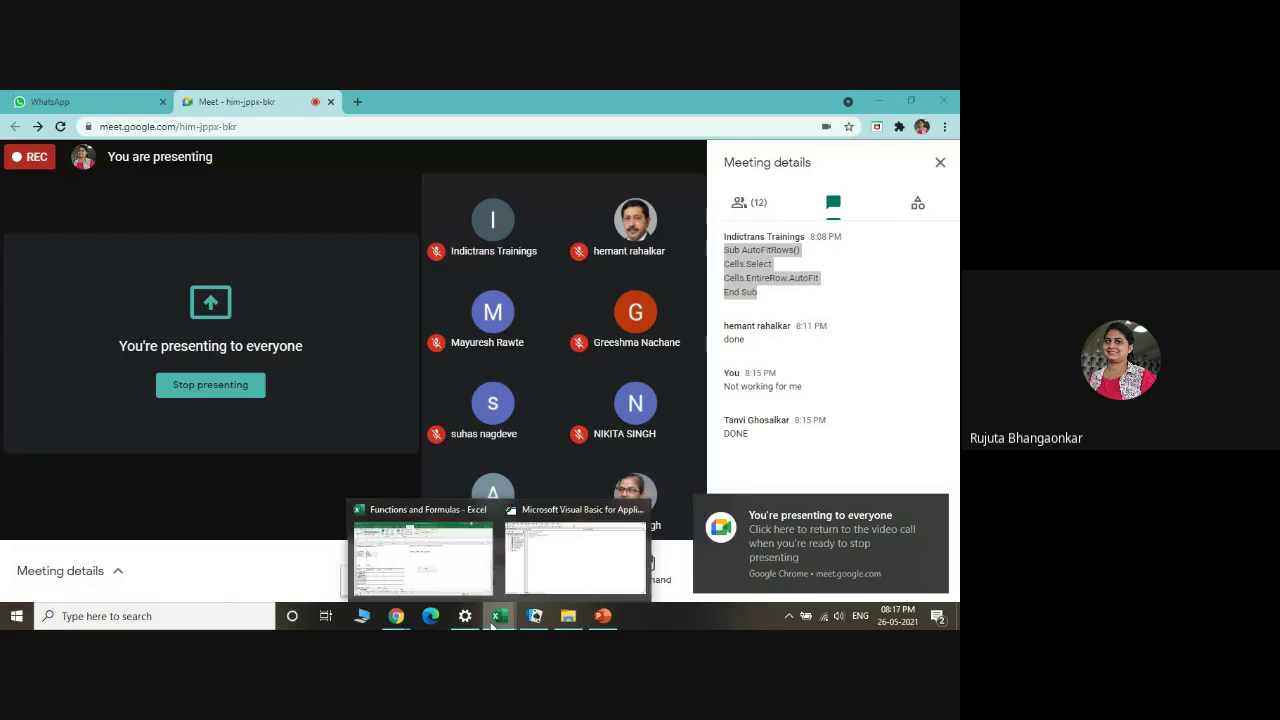
{"action": "left_click", "coordinate": [420, 560]}
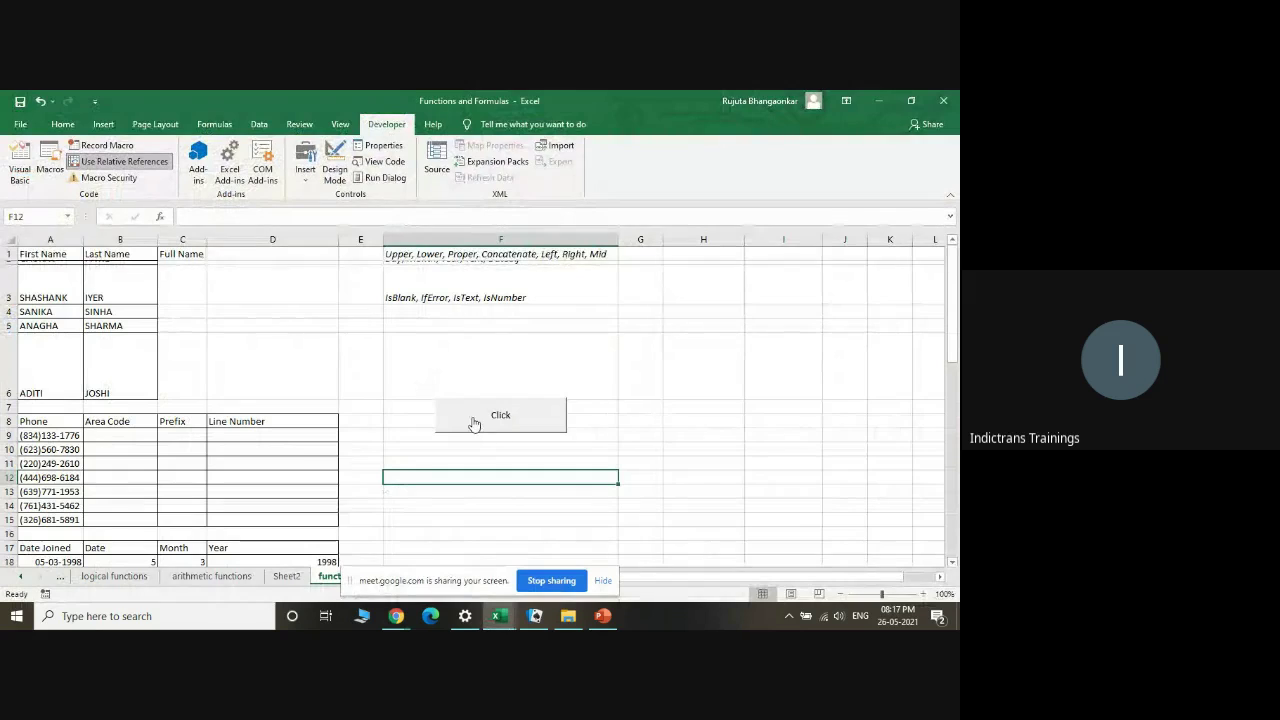
{"action": "left_click", "coordinate": [19, 160]}
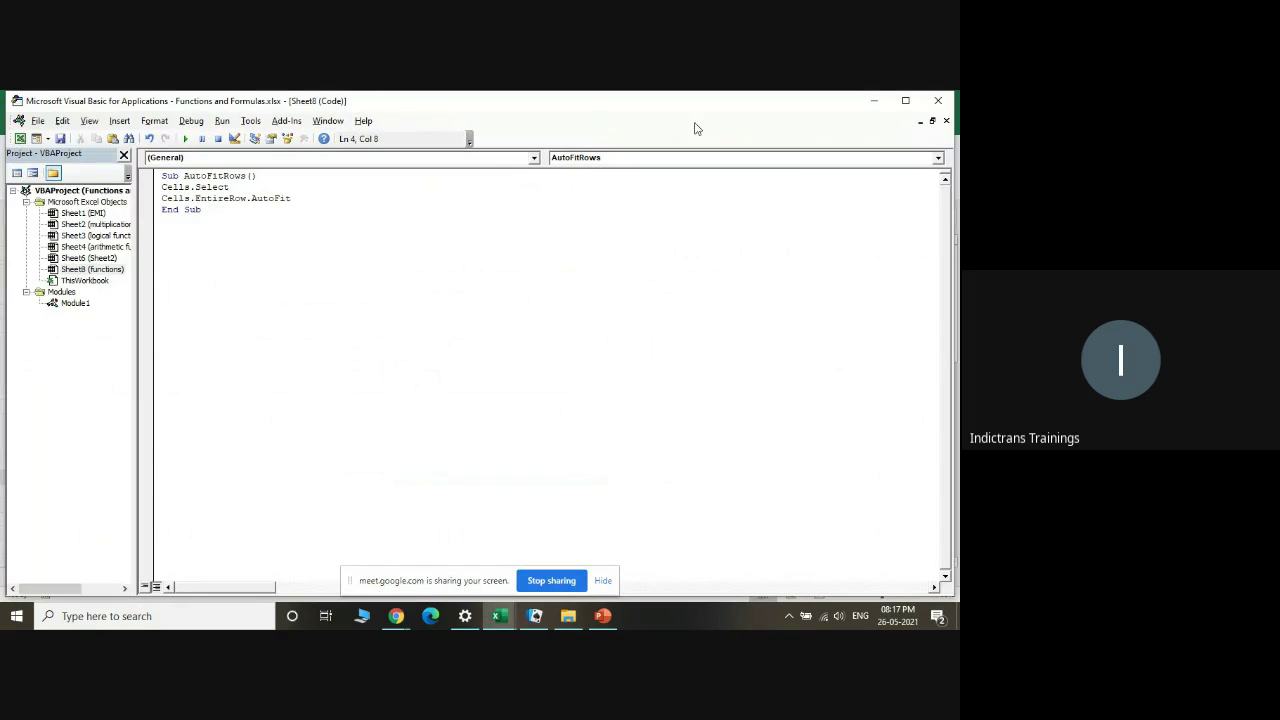
{"action": "left_click", "coordinate": [873, 100]}
- Try to assign the Sheet8.AutoFitRows macro to the Click button on the functions sheet
{"action": "left_click", "coordinate": [497, 420]}
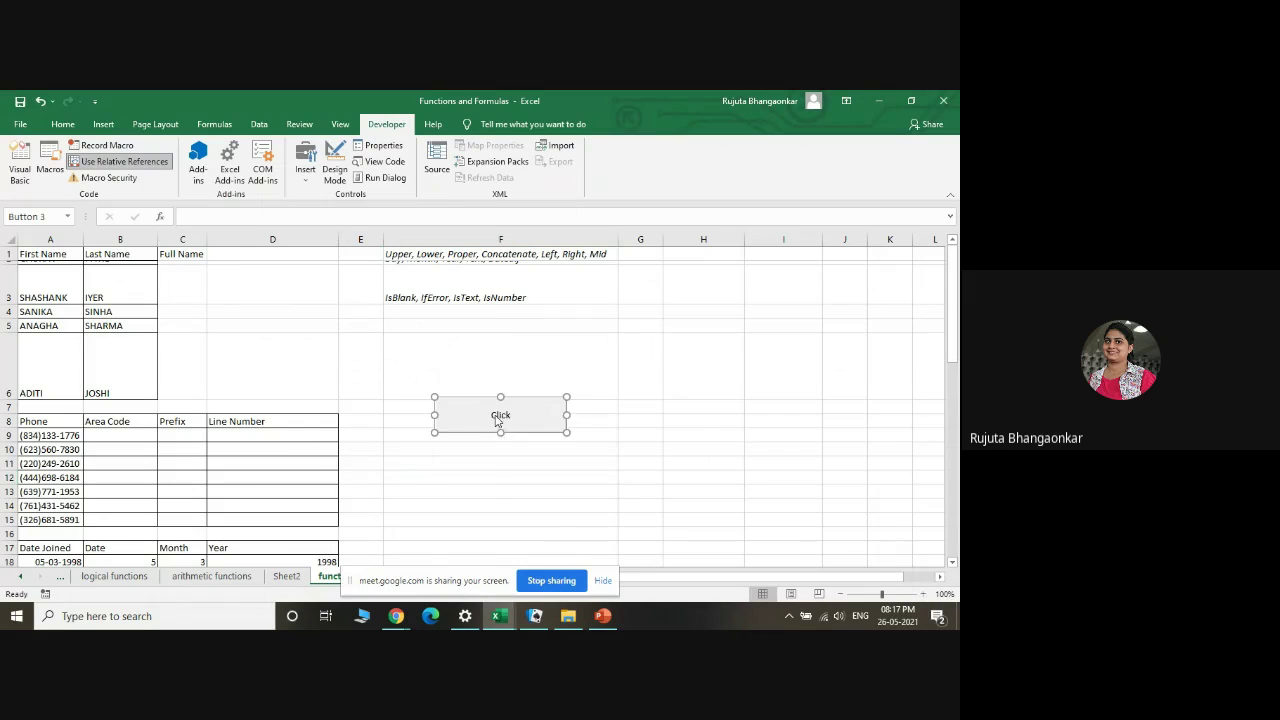
{"action": "right_click", "coordinate": [497, 420]}
{"action": "left_click", "coordinate": [545, 528]}
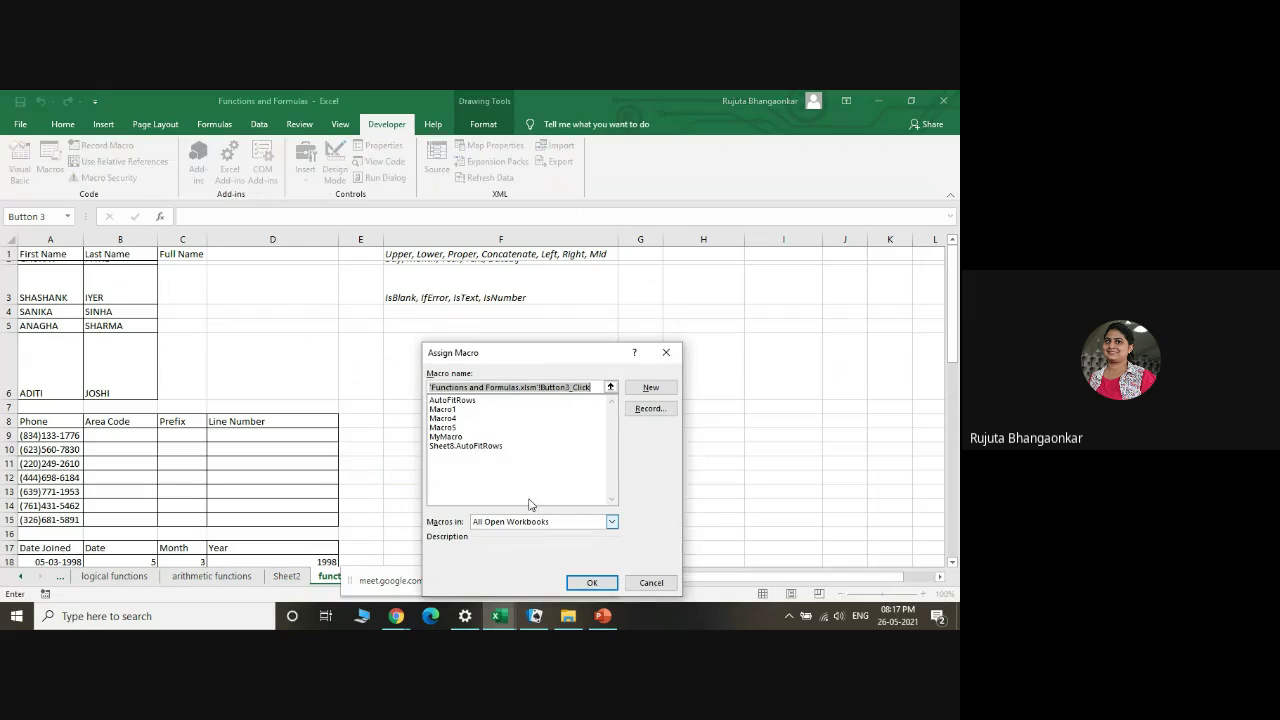
{"action": "left_click", "coordinate": [474, 446]}
{"action": "left_click", "coordinate": [650, 387]}
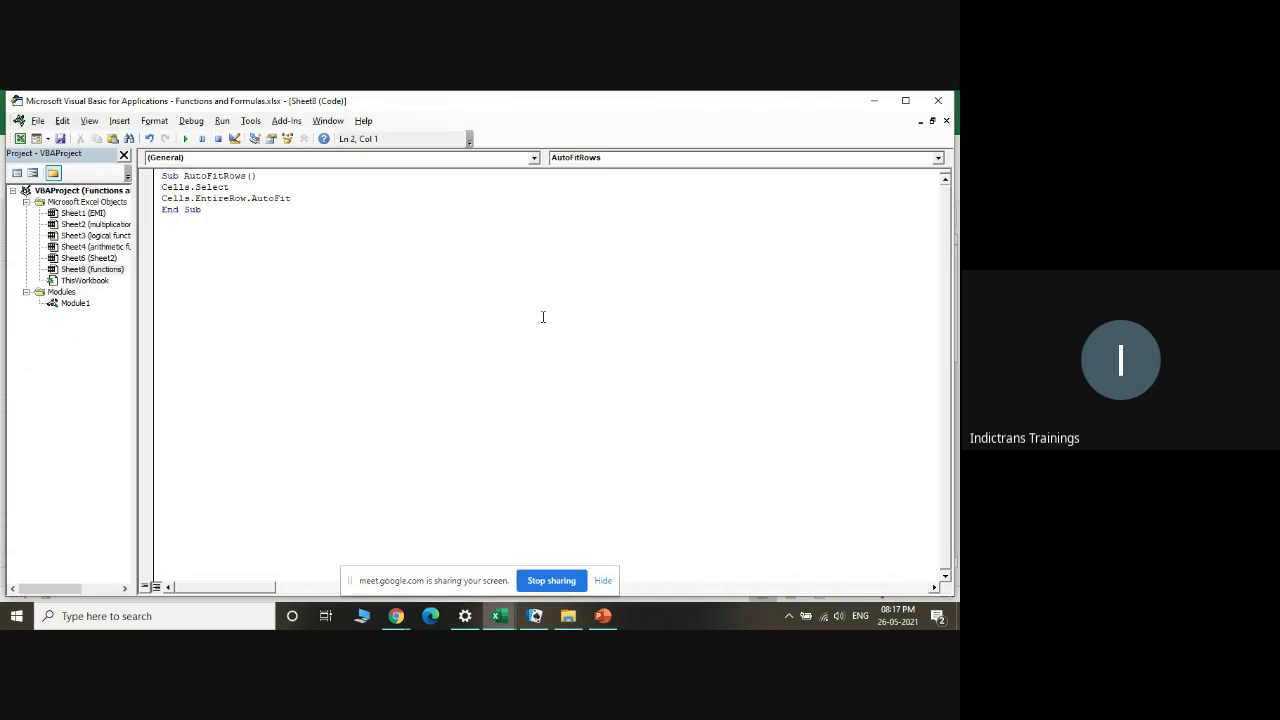
{"action": "left_click", "coordinate": [938, 100]}
{"action": "right_click", "coordinate": [544, 428]}
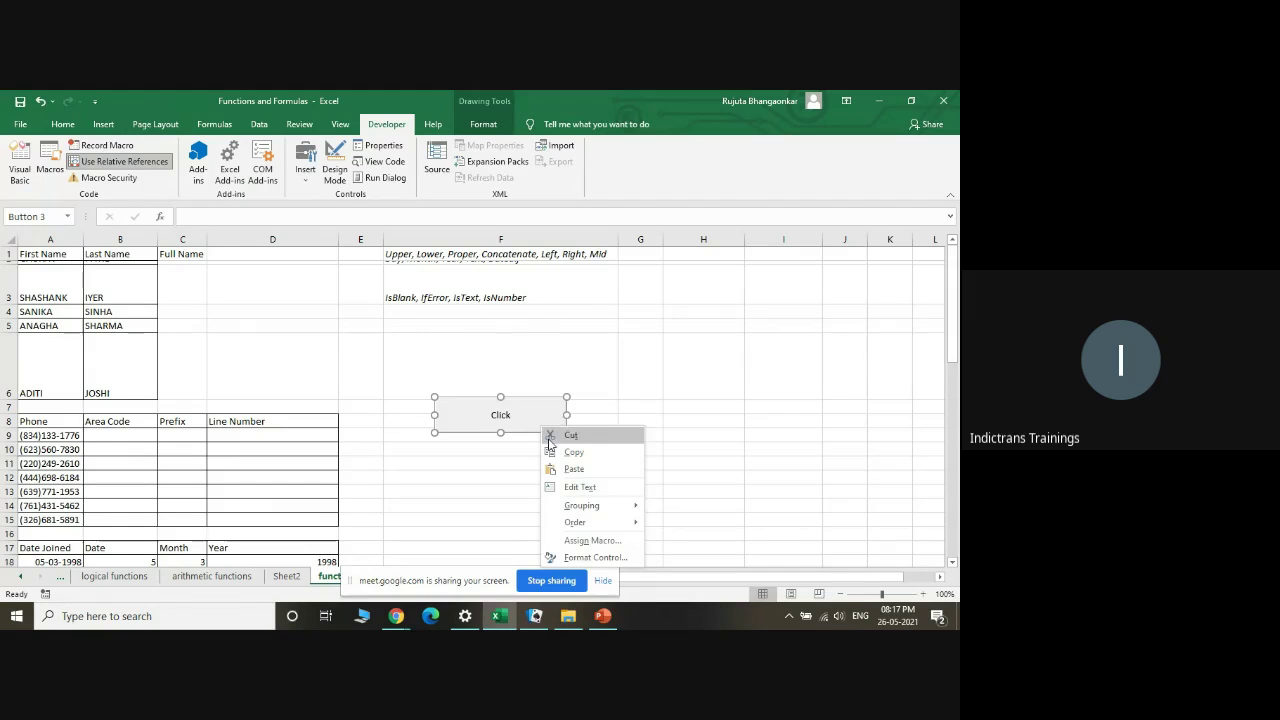
{"action": "left_click", "coordinate": [590, 540]}
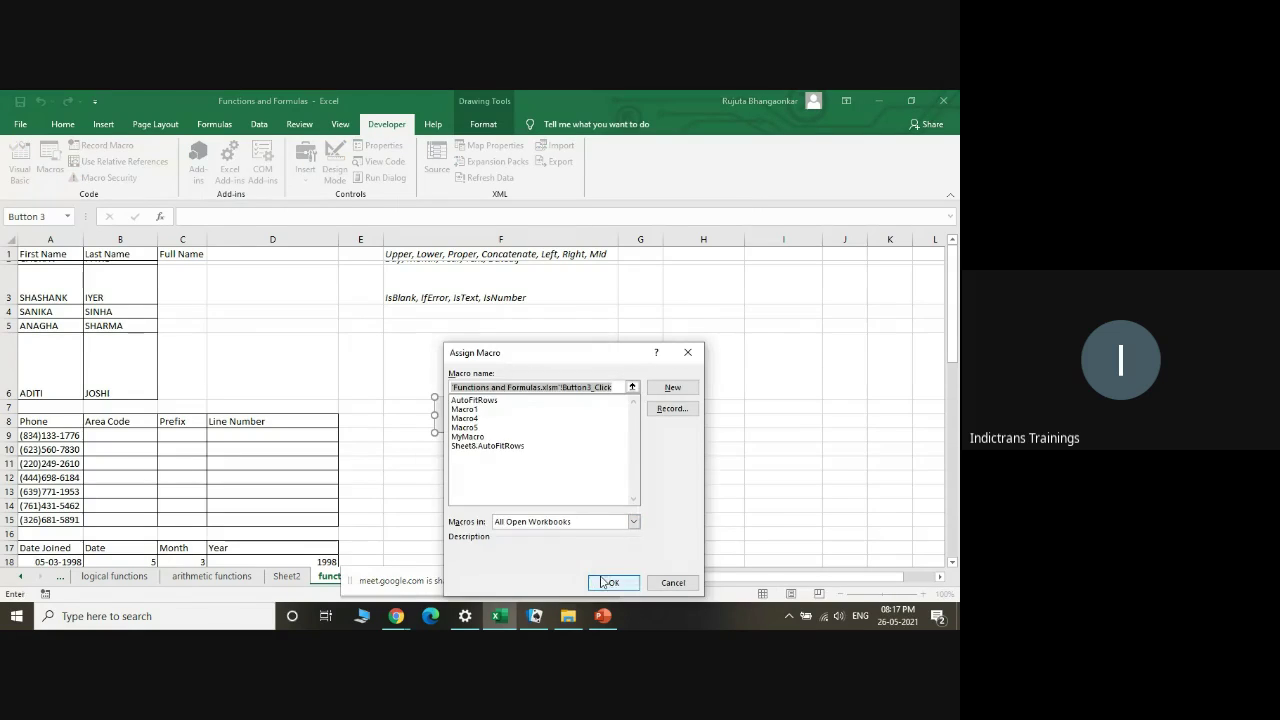
{"action": "left_click", "coordinate": [605, 582]}
- Assign the Sheet8.AutoFitRows macro to the Click button
{"action": "right_click", "coordinate": [502, 436]}
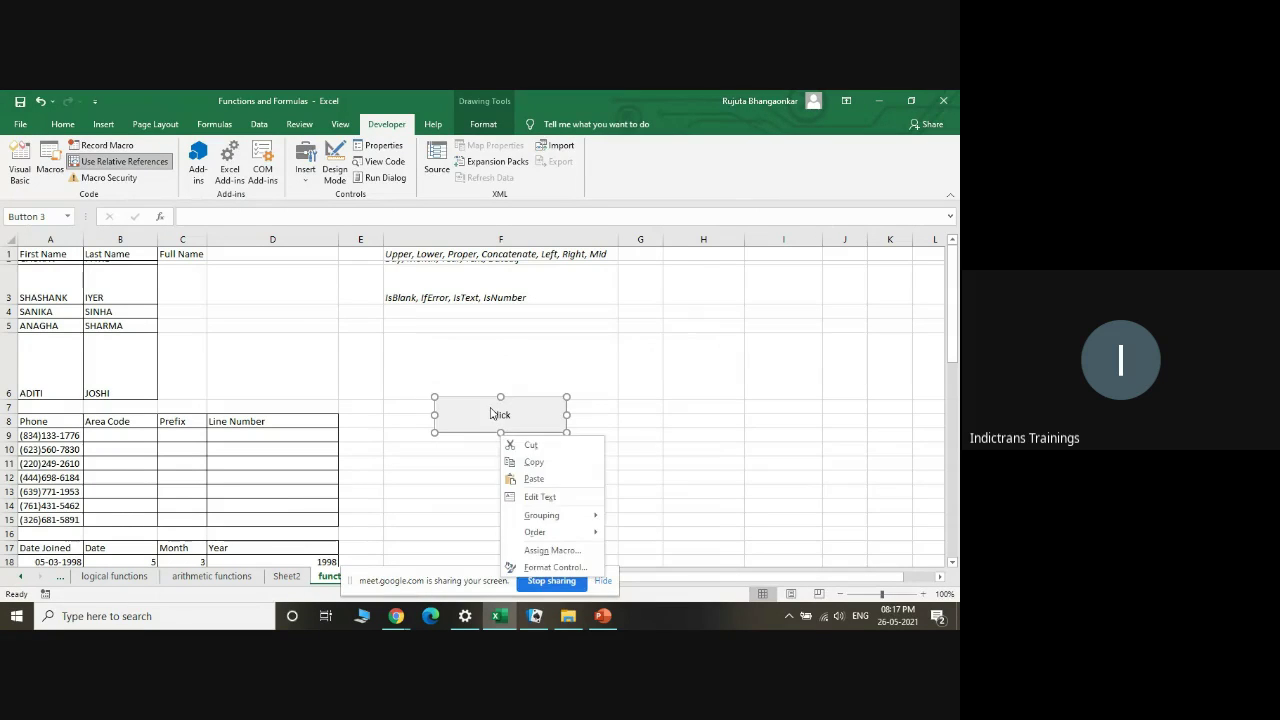
{"action": "left_click", "coordinate": [550, 550]}
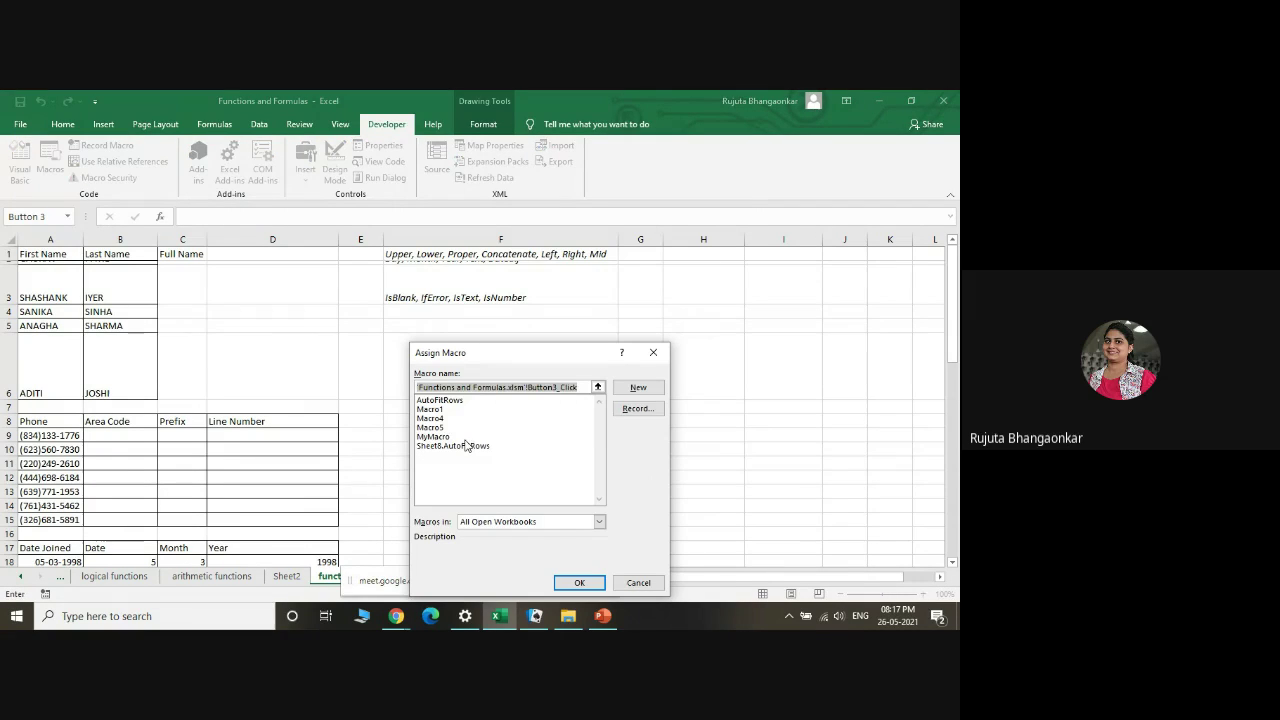
{"action": "left_click", "coordinate": [466, 445]}
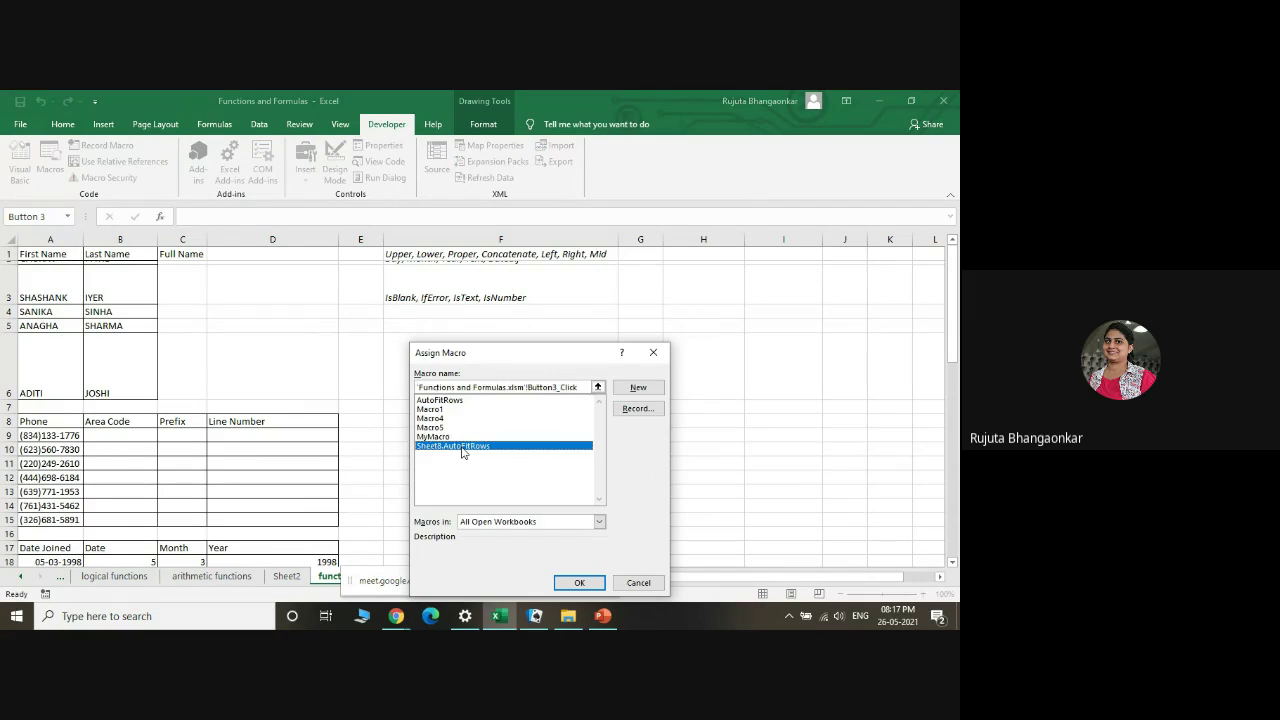
{"action": "left_click", "coordinate": [567, 584]}
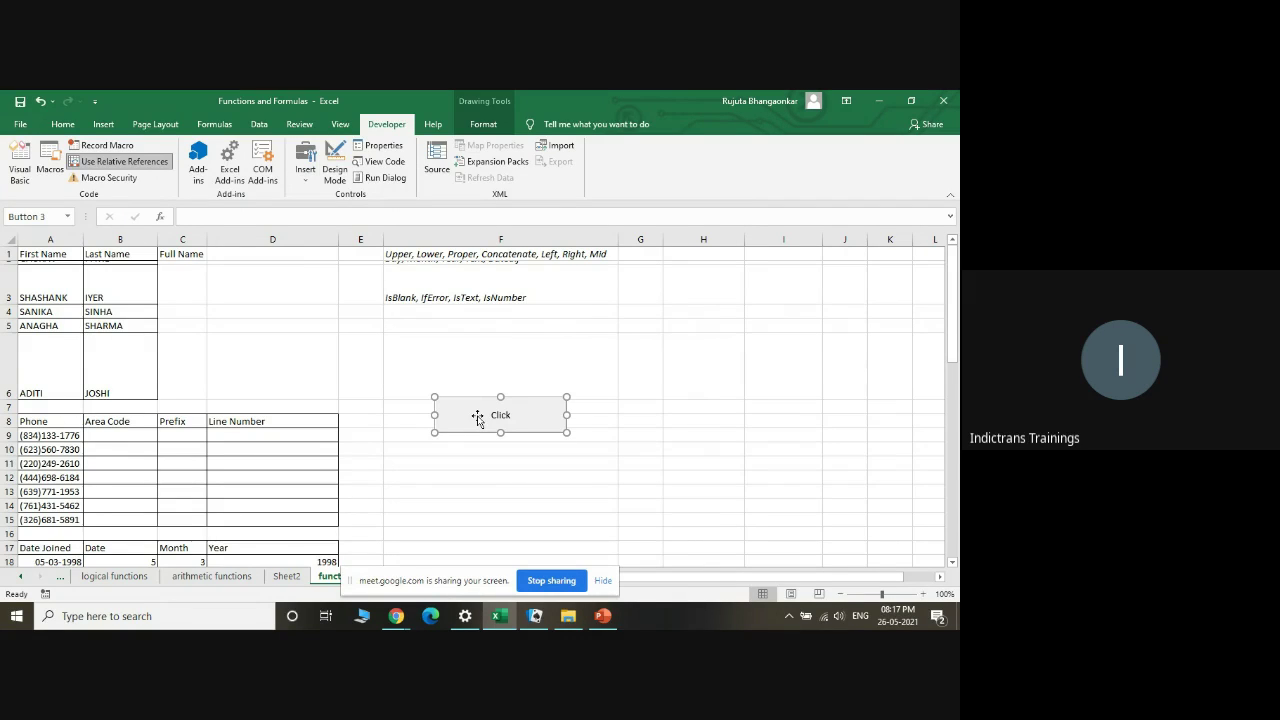
- Change the Click button's assigned macro to AutoFitRows
{"action": "right_click", "coordinate": [477, 415]}
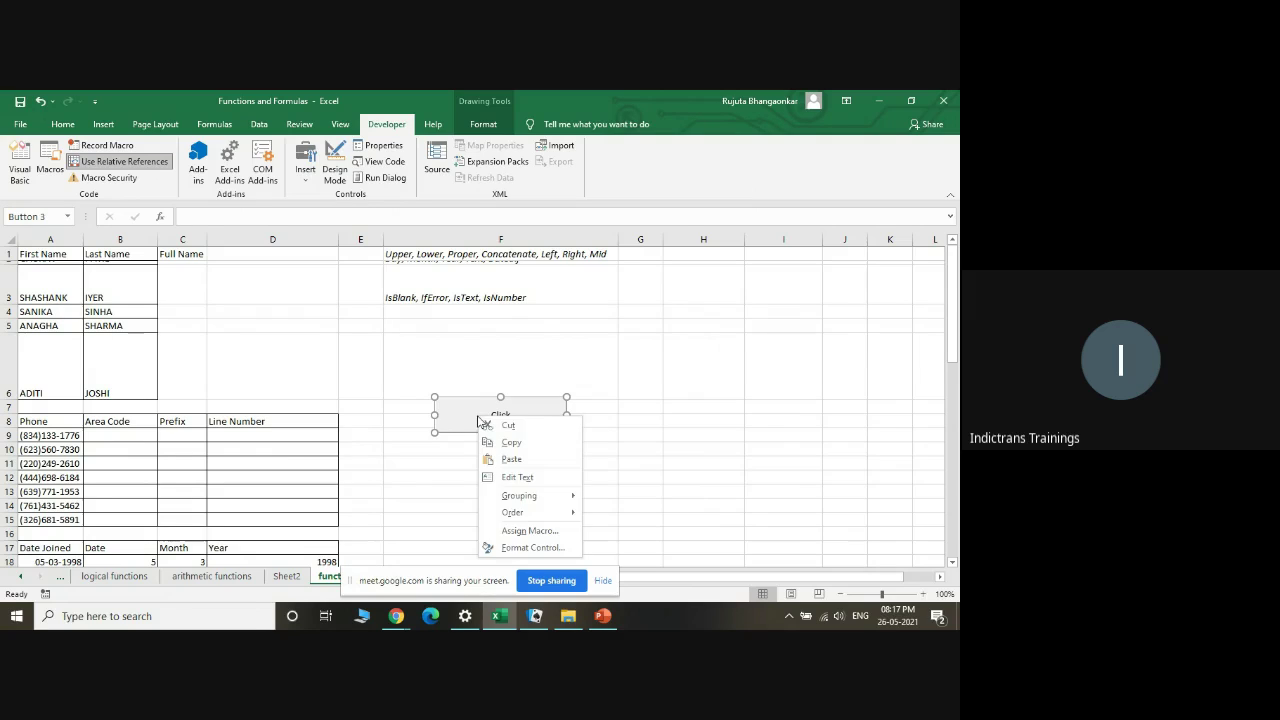
{"action": "left_click", "coordinate": [517, 532]}
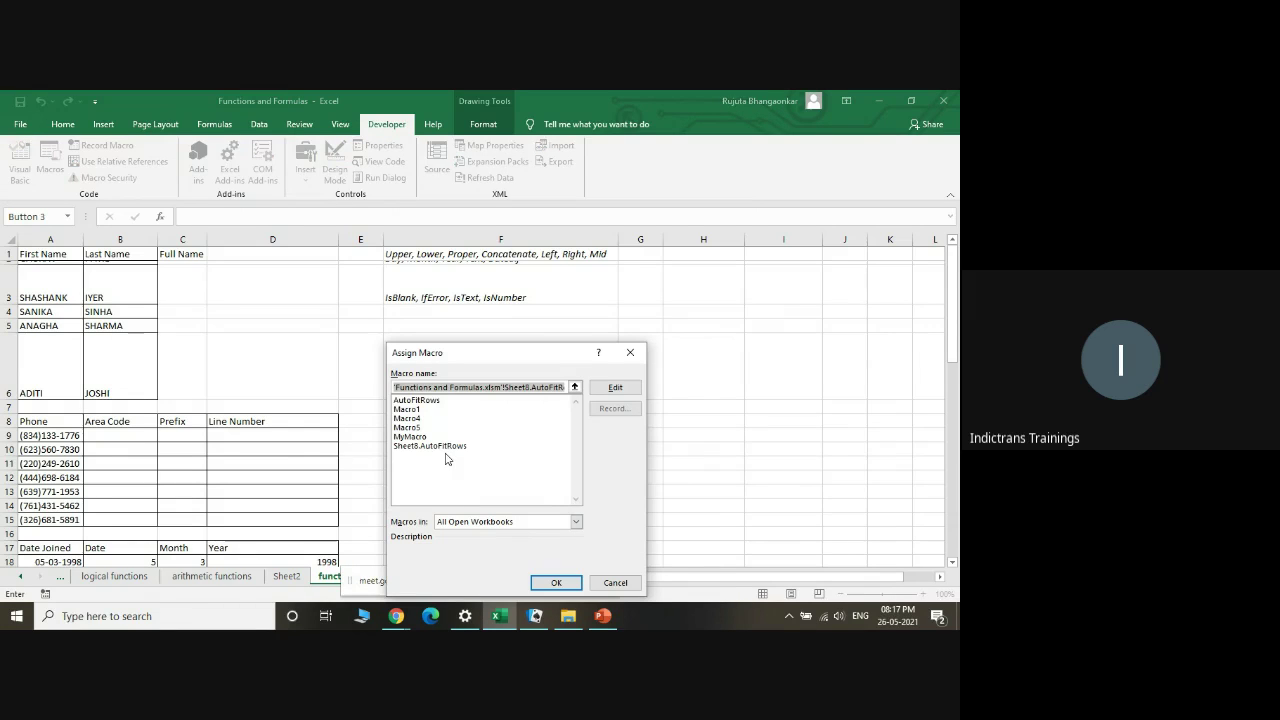
{"action": "left_click", "coordinate": [421, 400]}
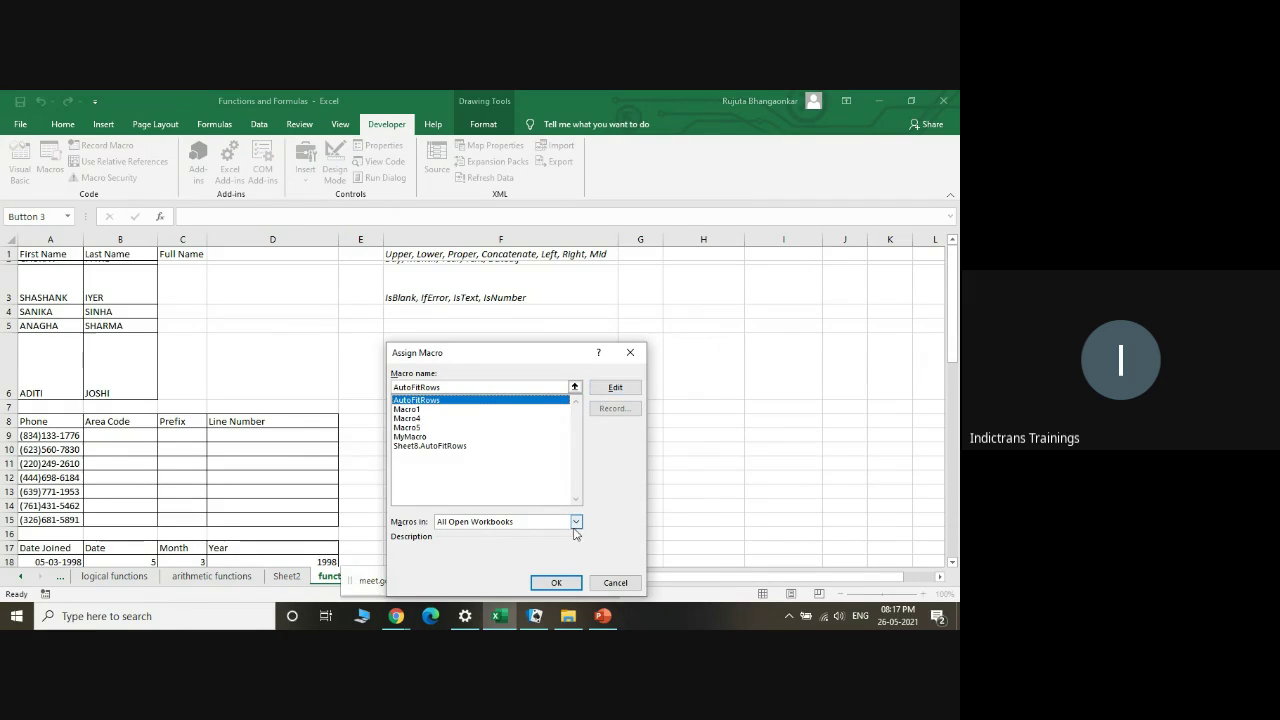
{"action": "left_click", "coordinate": [556, 582]}
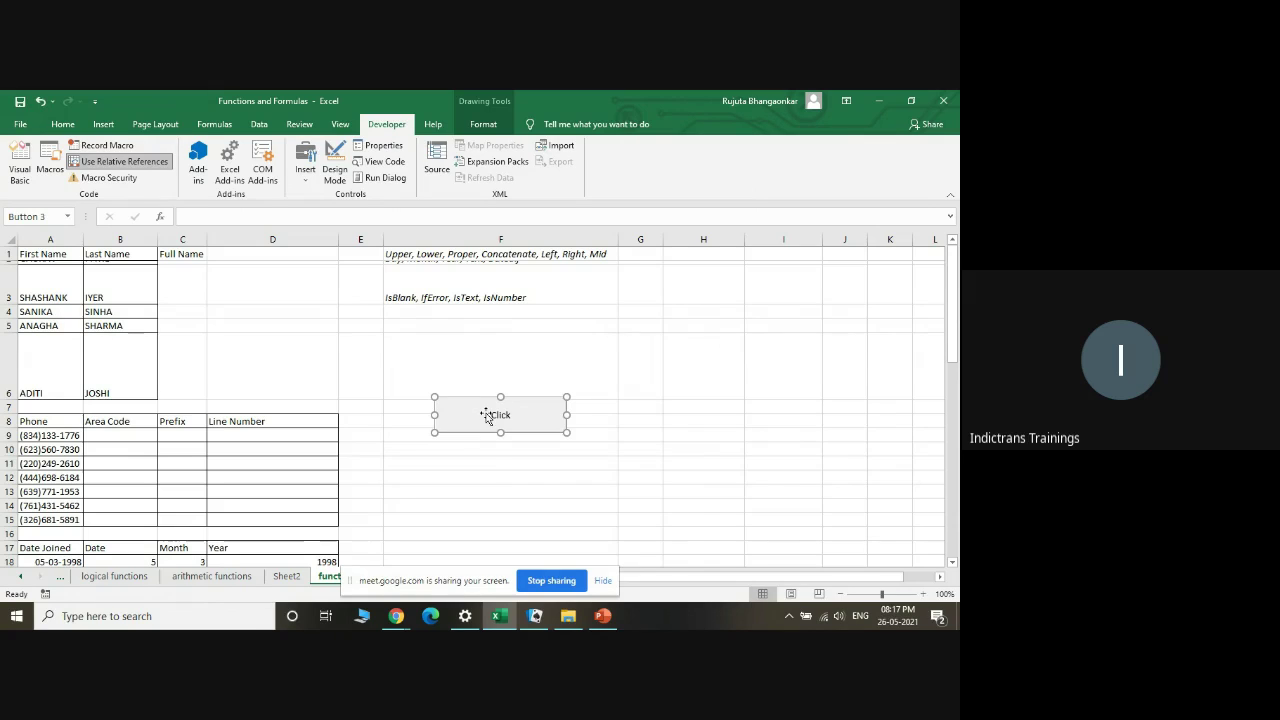
- Set the Click button's assigned macro back to Sheet8.AutoFitRows
{"action": "right_click", "coordinate": [487, 416]}
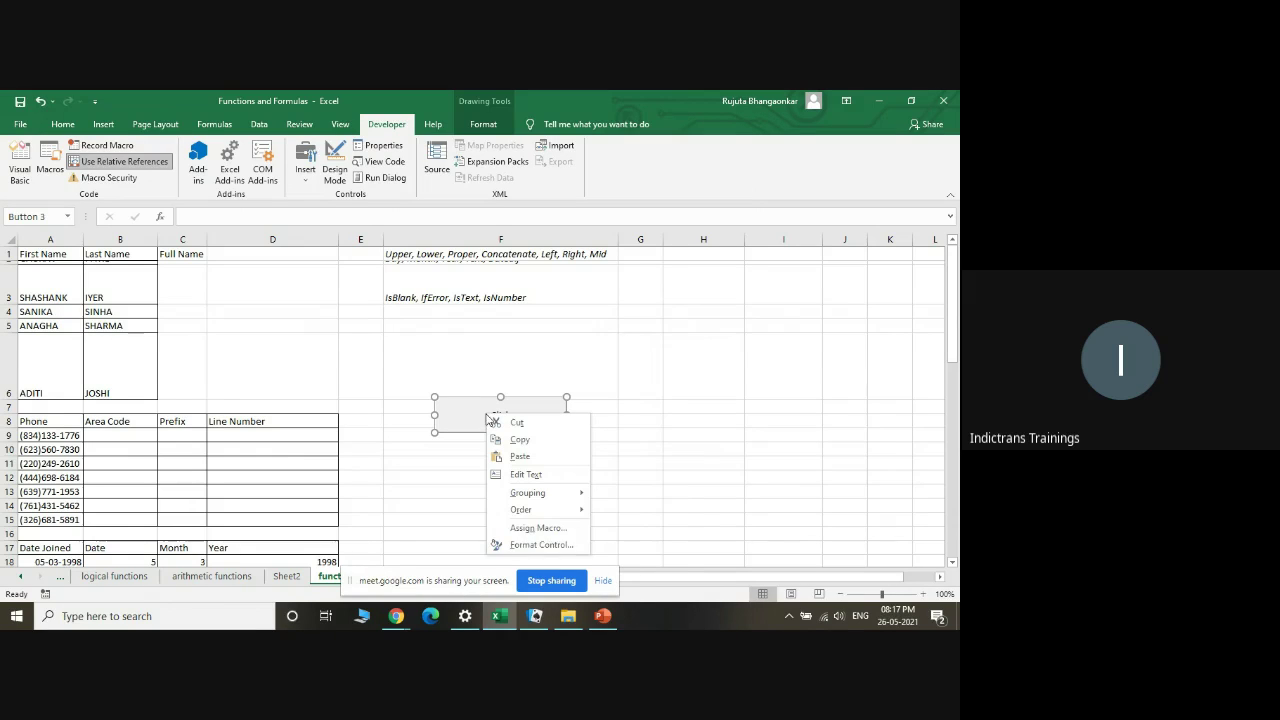
{"action": "left_click", "coordinate": [538, 527]}
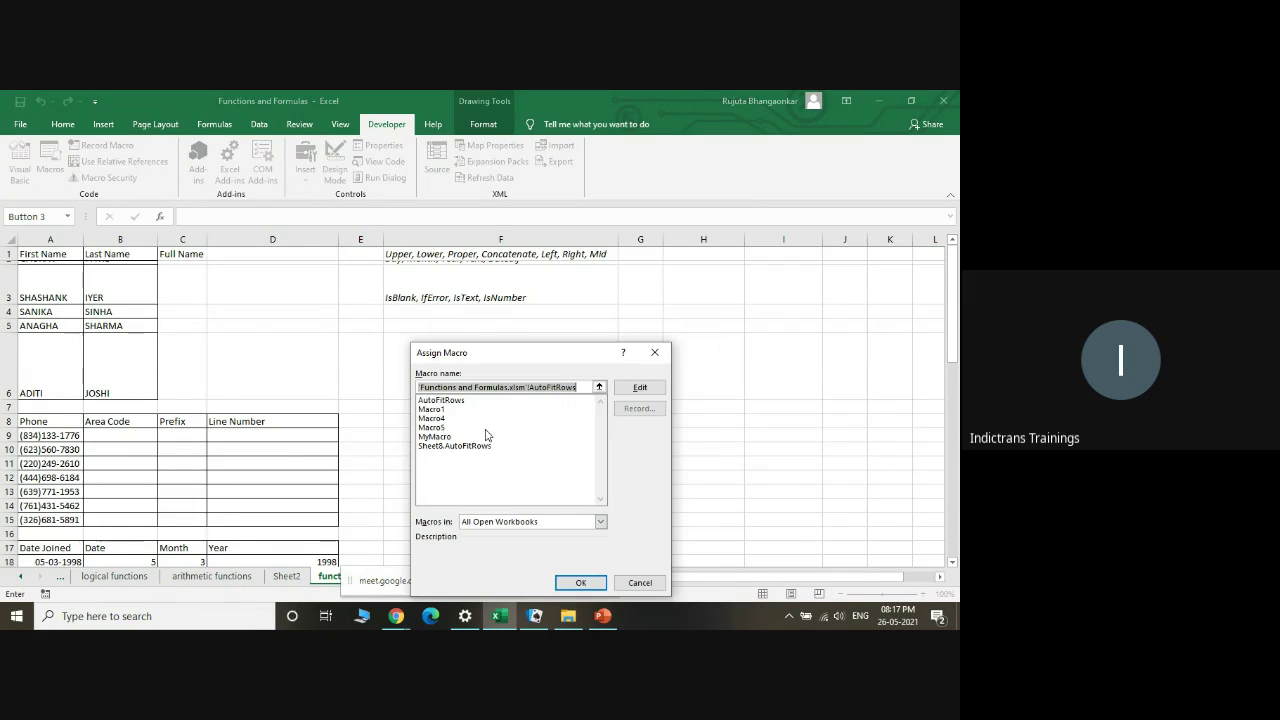
{"action": "left_click", "coordinate": [467, 447]}
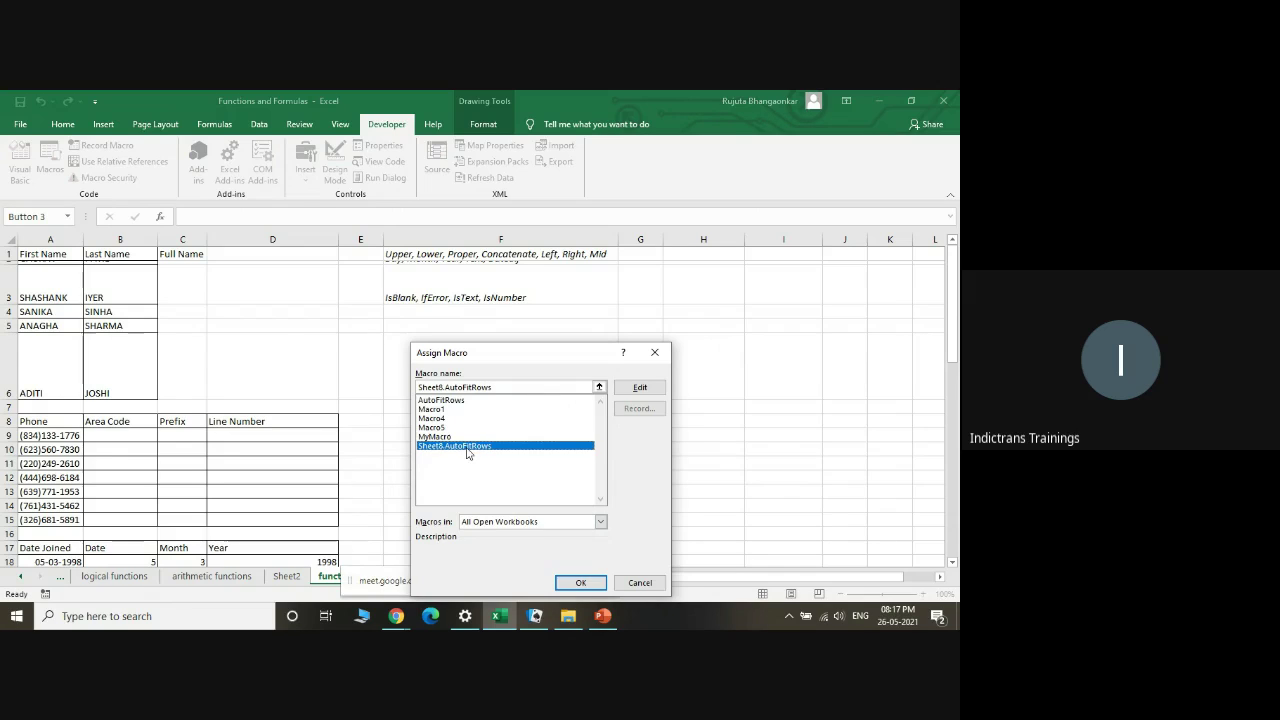
{"action": "left_click", "coordinate": [625, 390]}
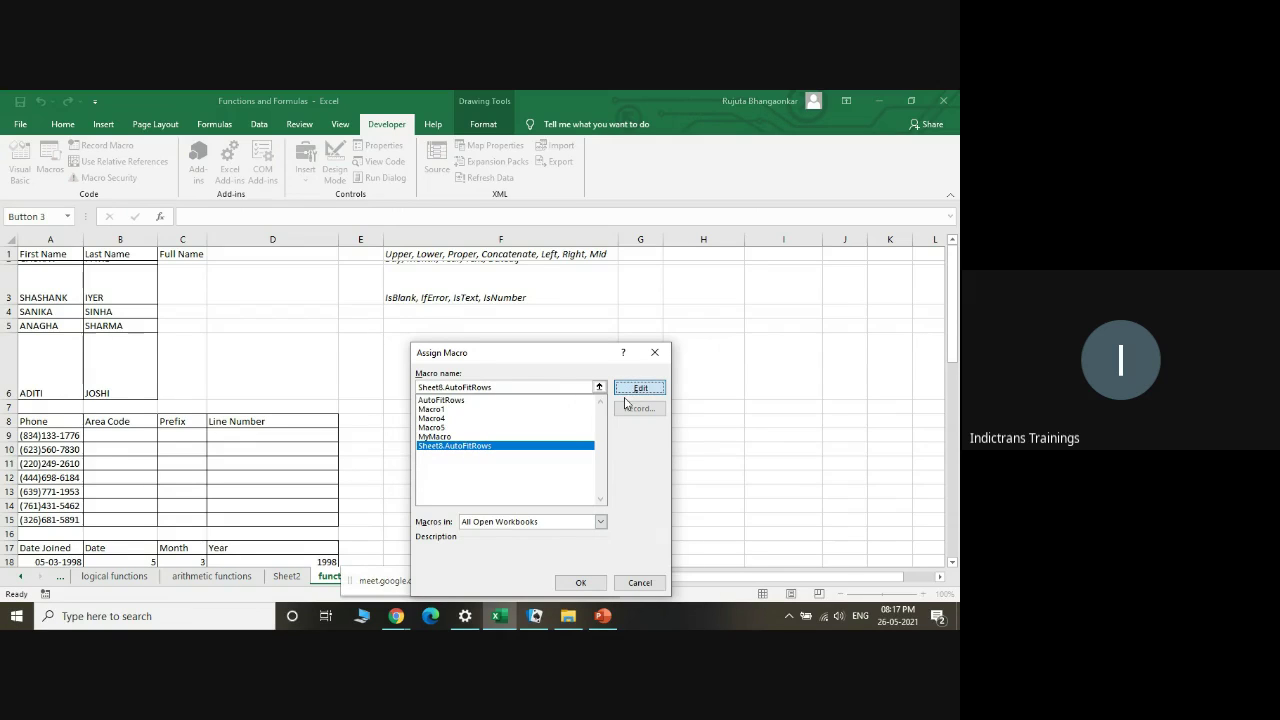
{"action": "left_click", "coordinate": [580, 582]}
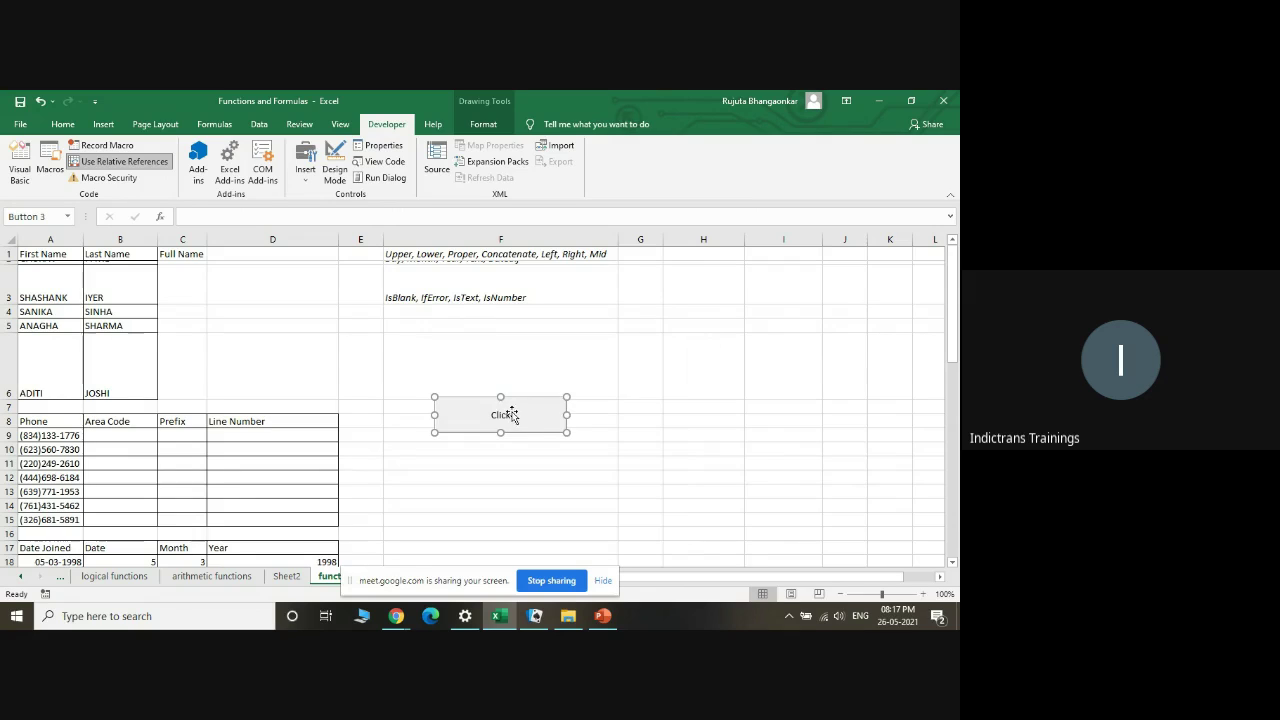
- Deselect the Click button, run its macro to autofit the sheet's rows, and stop sharing the screen
{"action": "left_click", "coordinate": [331, 348]}
{"action": "left_click", "coordinate": [466, 418]}
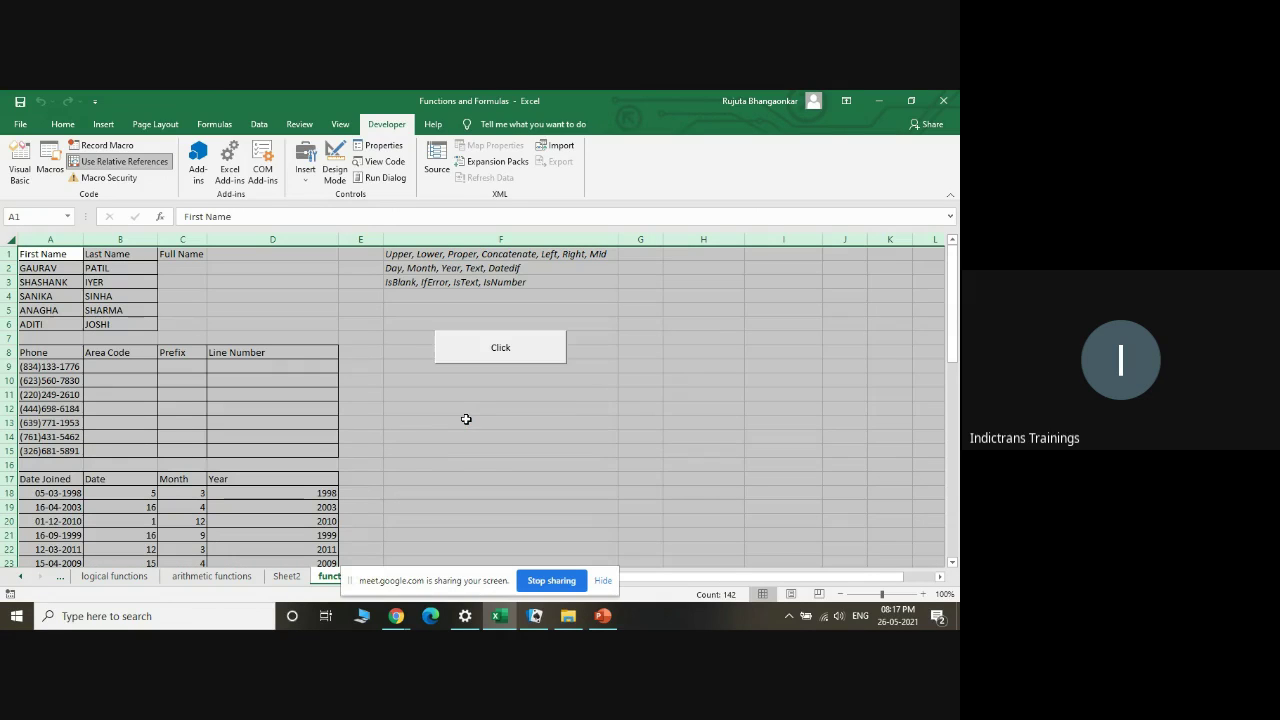
{"action": "left_click", "coordinate": [465, 491]}
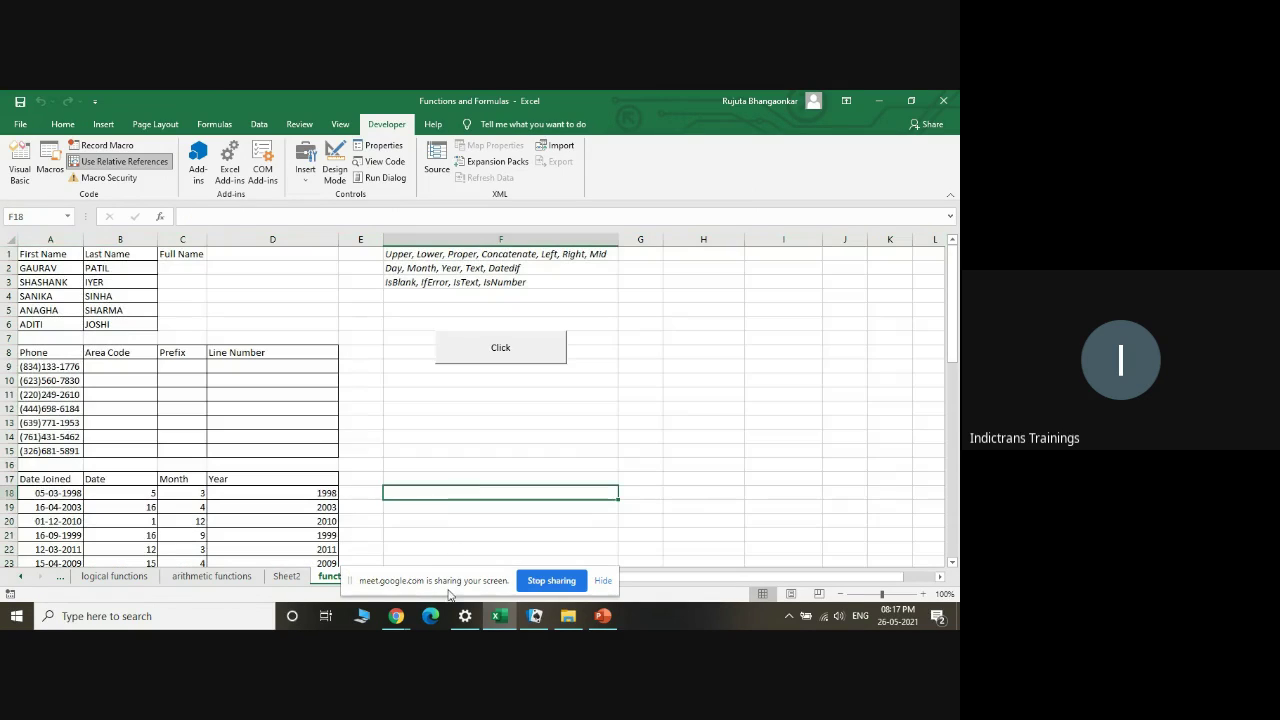
{"action": "left_click", "coordinate": [553, 587]}
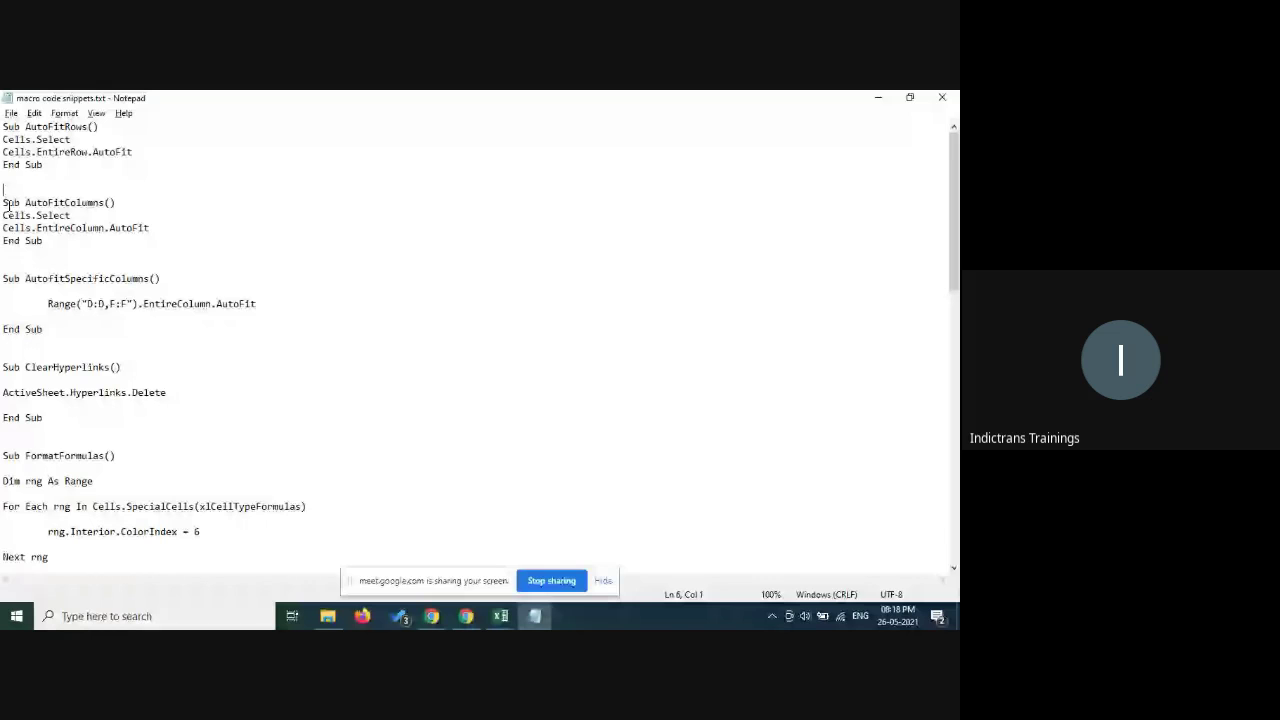
- Copy the AutoFitColumns code from macro code snippets.txt and paste it below AutoFitRows in the Sheet5 (functions) code of Macro LIVE.xlsm
{"action": "left_click_drag", "start_coordinate": [3, 203], "coordinate": [76, 236]}
{"action": "key", "text": "ctrl+c"}
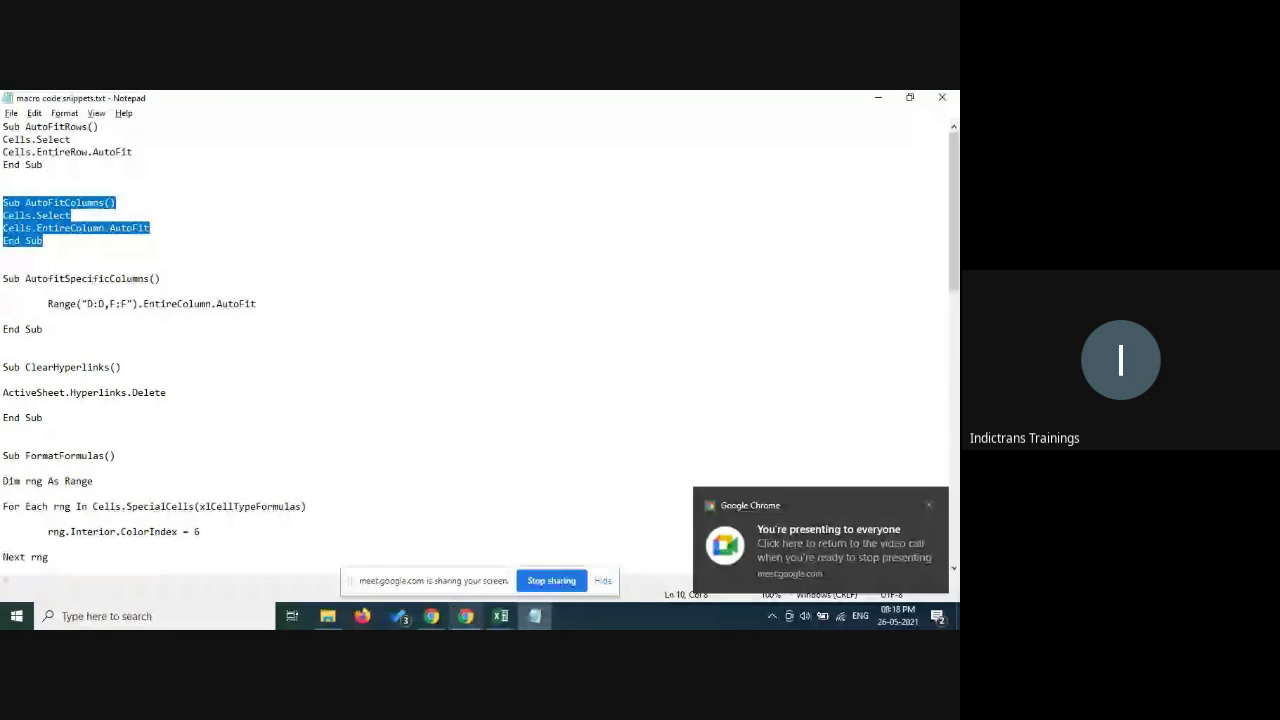
{"action": "left_click", "coordinate": [500, 616]}
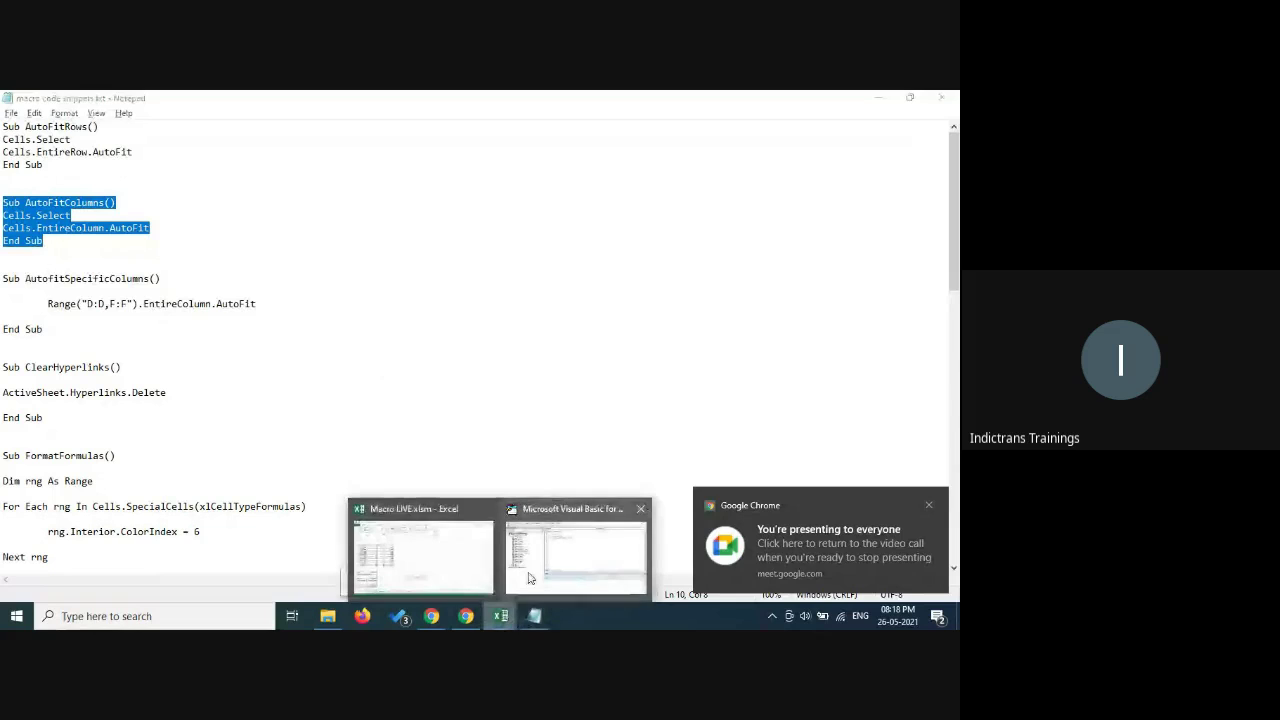
{"action": "left_click", "coordinate": [437, 556]}
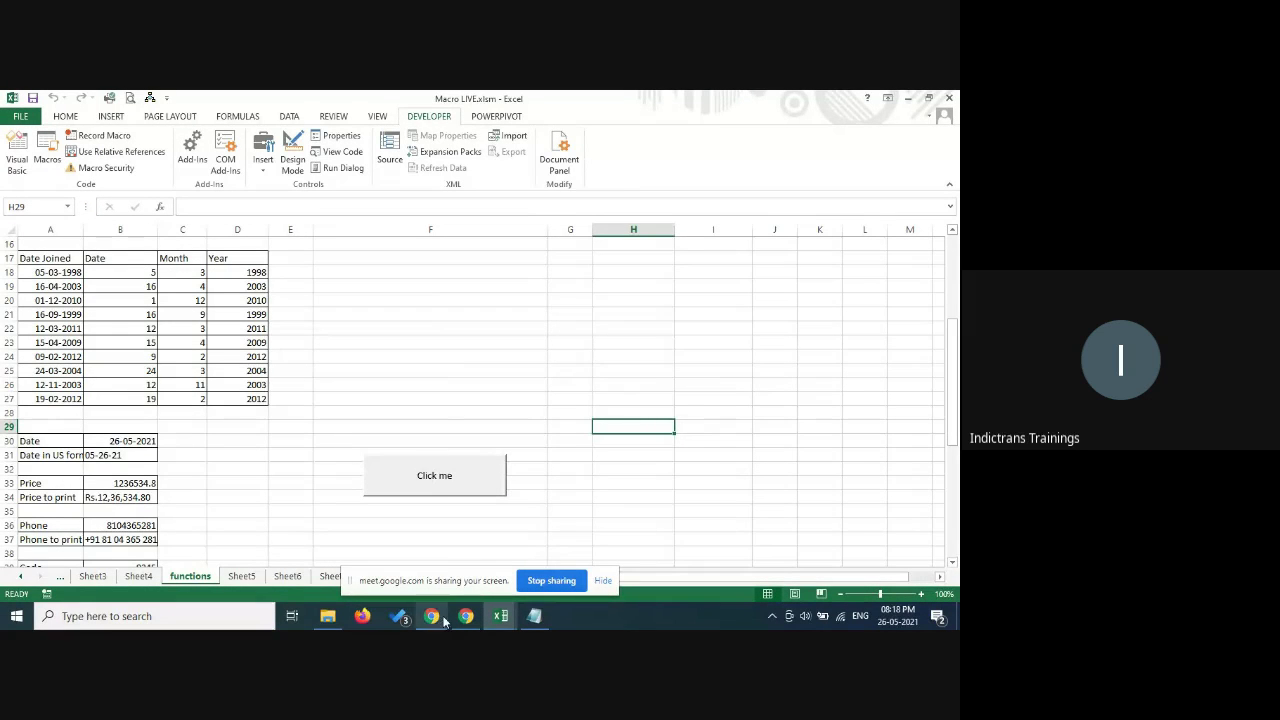
{"action": "left_click", "coordinate": [12, 165]}
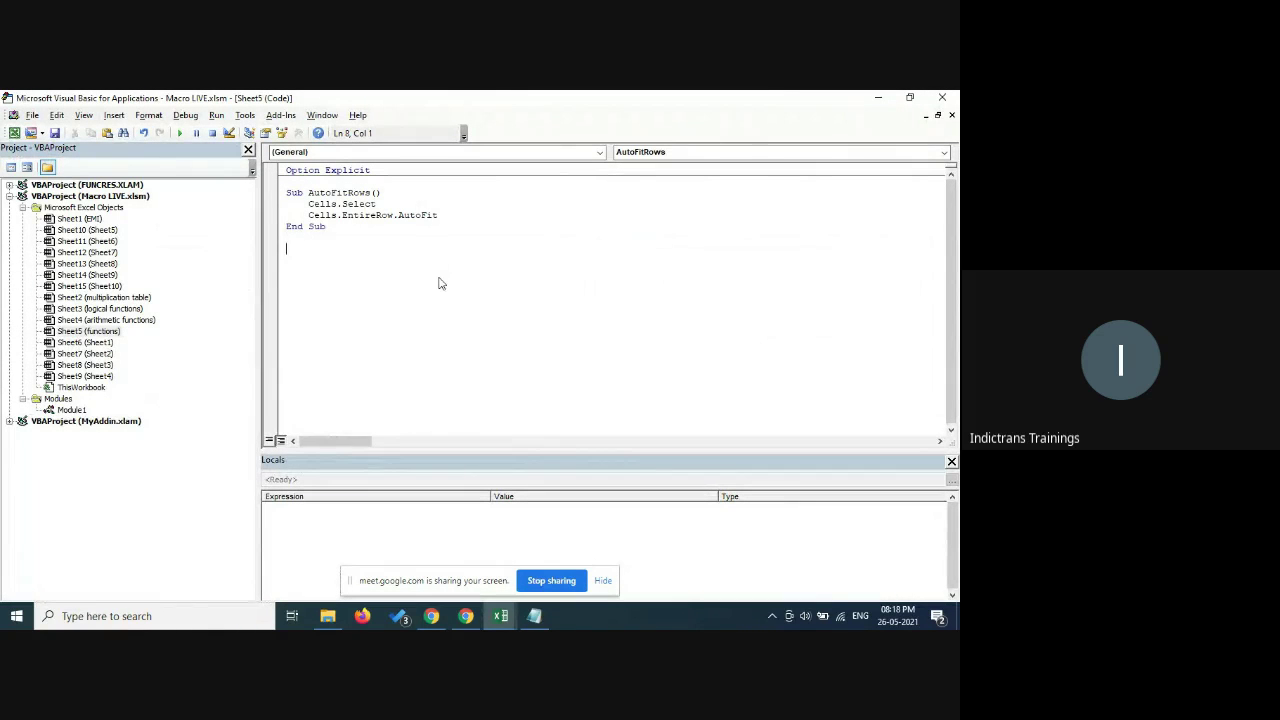
{"action": "key", "text": "ctrl+v"}
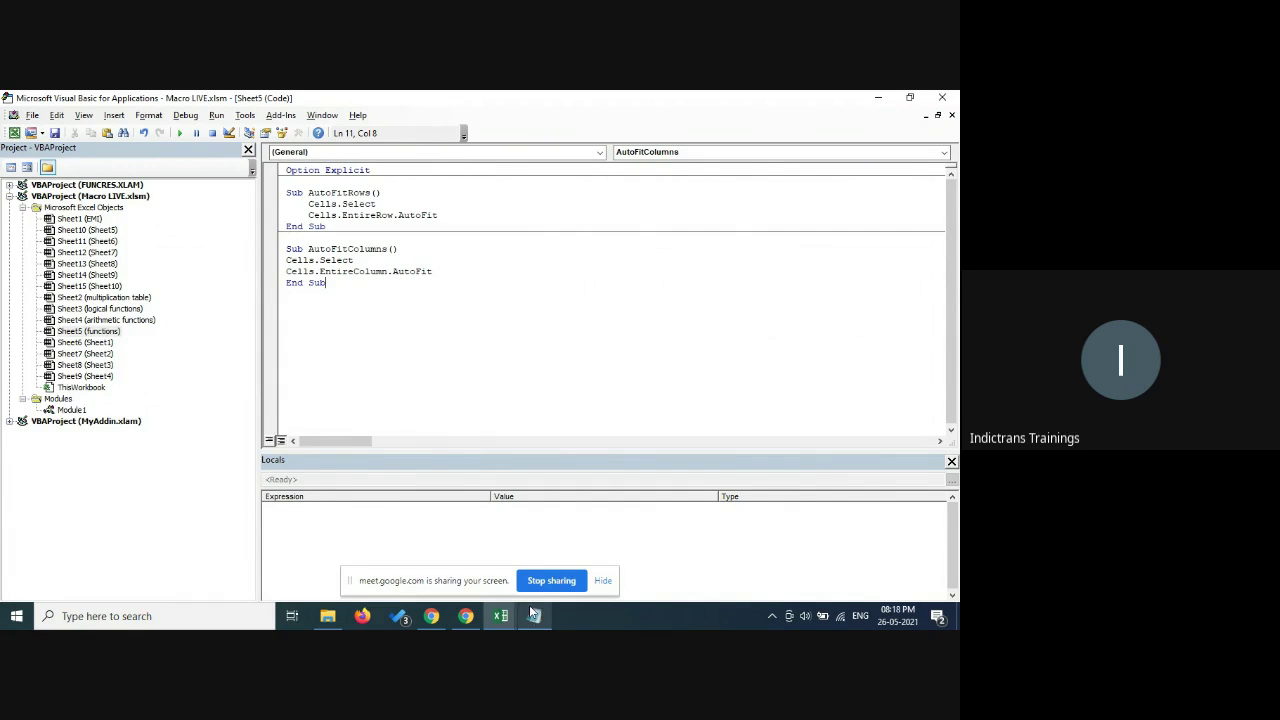
- Return to the functions worksheet of Macro LIVE.xlsm and view the cell size formatting options for rows and columns
{"action": "left_click", "coordinate": [500, 616]}
{"action": "left_click", "coordinate": [449, 563]}
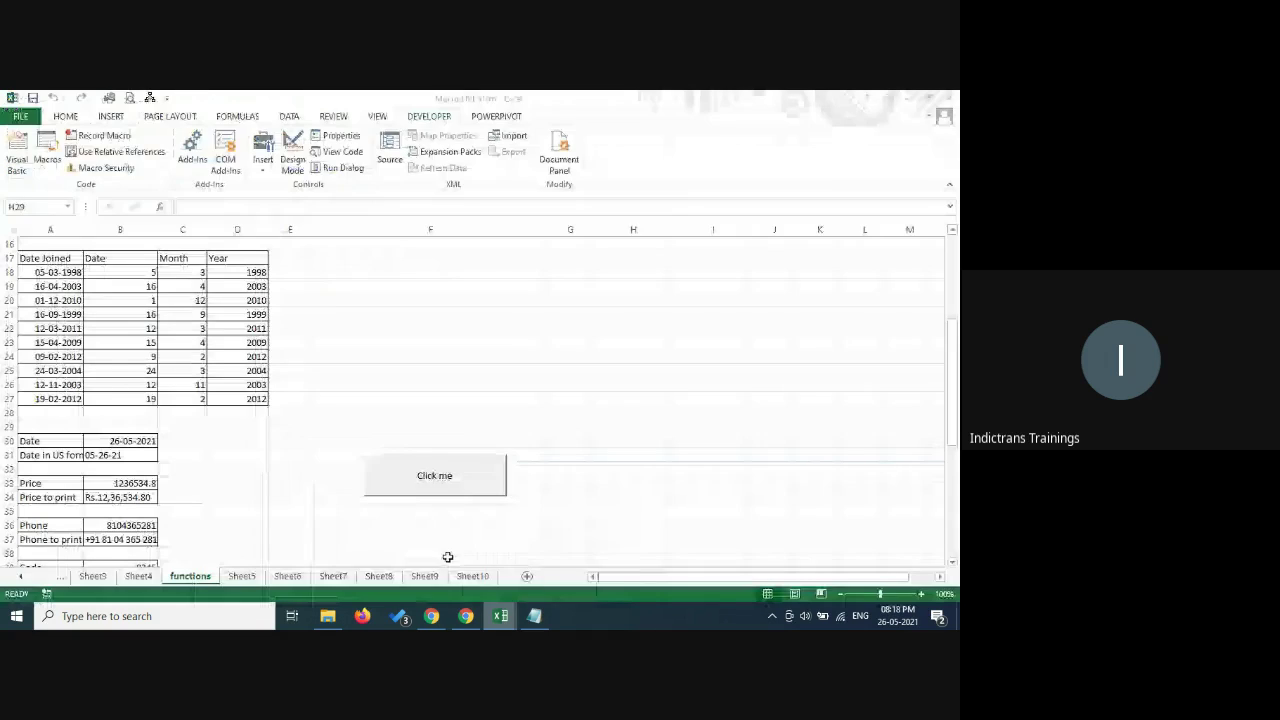
{"action": "left_click", "coordinate": [66, 117]}
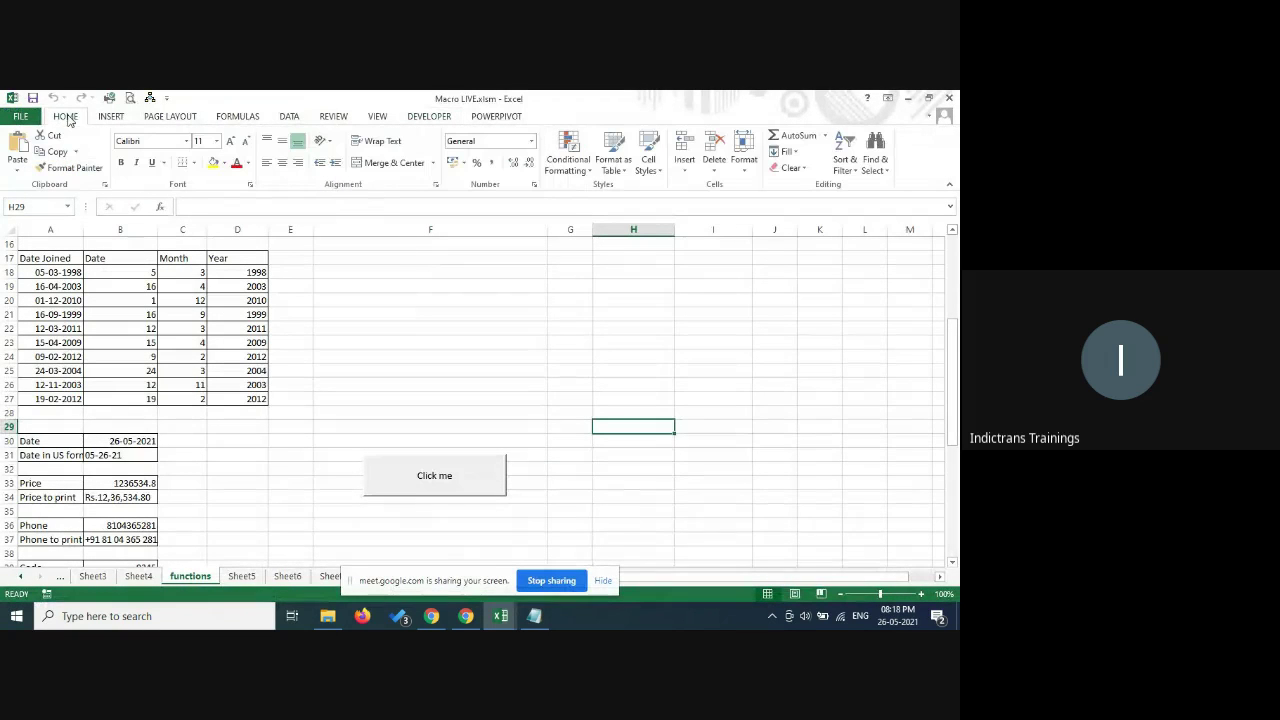
{"action": "left_click", "coordinate": [743, 165]}
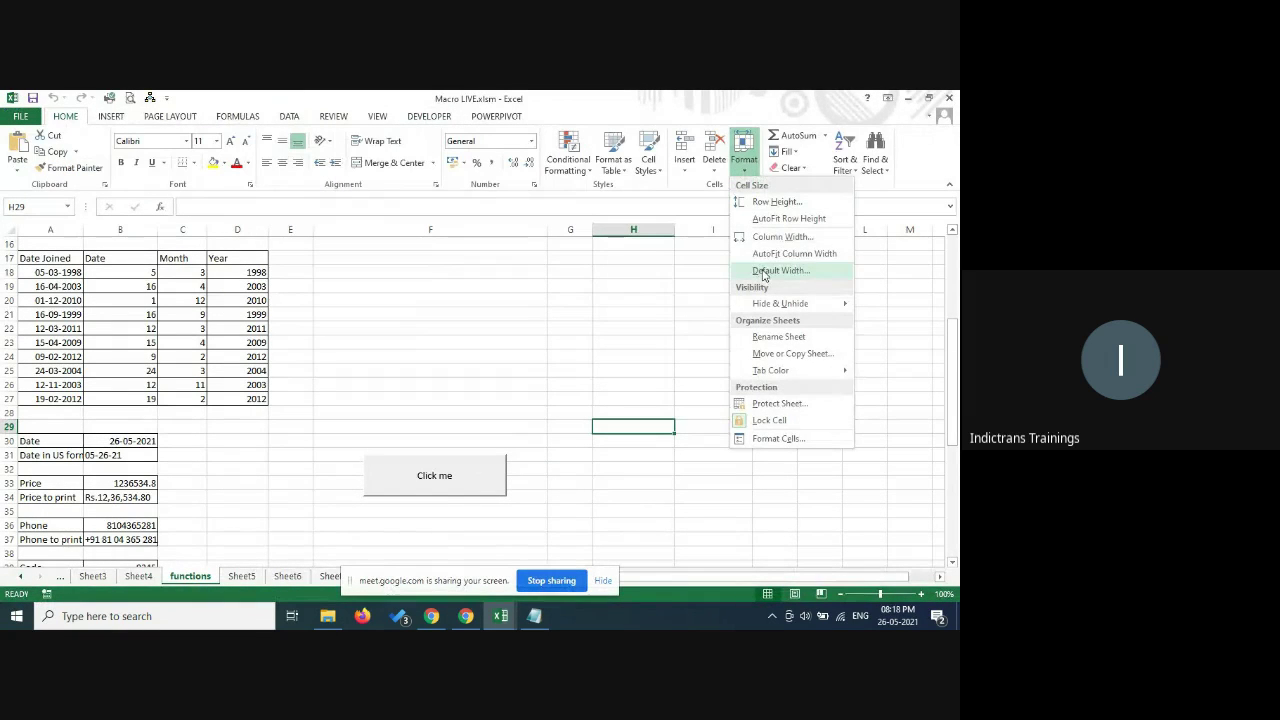
{"action": "left_click", "coordinate": [400, 343]}
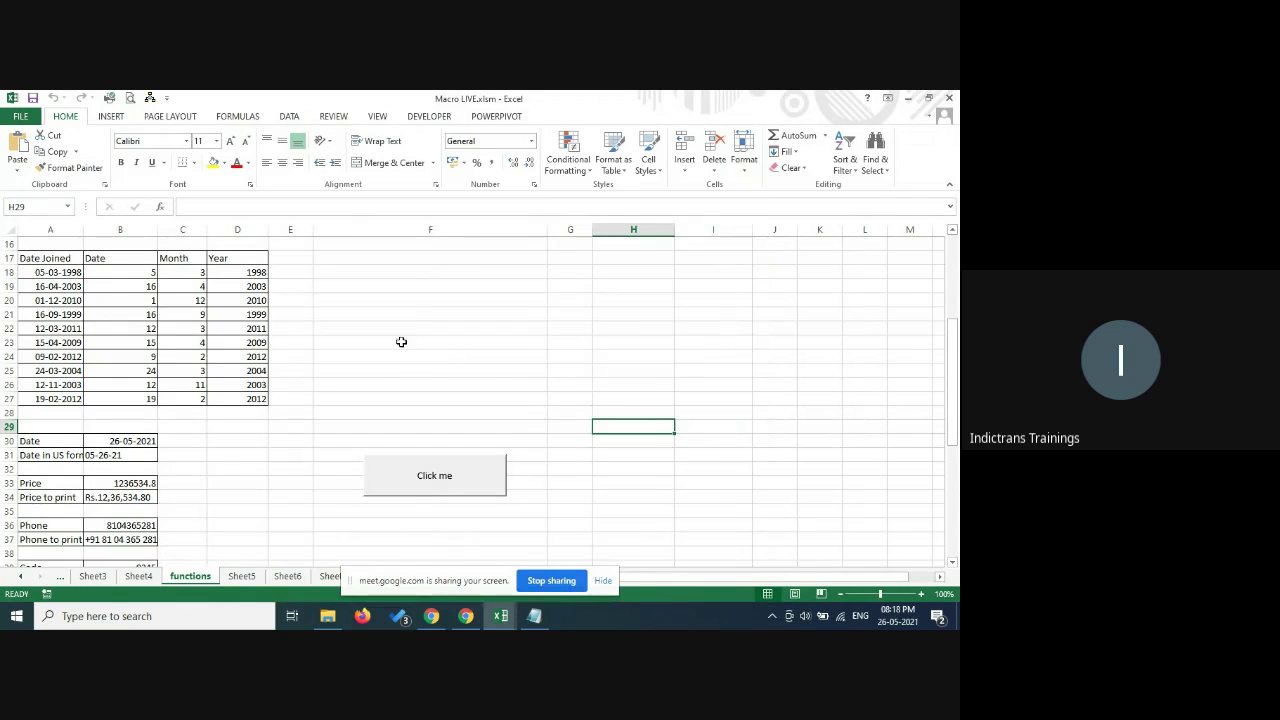
- Resize columns A to D unevenly on the functions sheet, then select the whole sheet and apply AutoFit Column Width
{"action": "scroll", "coordinate": [219, 324], "scroll_direction": "up", "scroll_amount": 5}
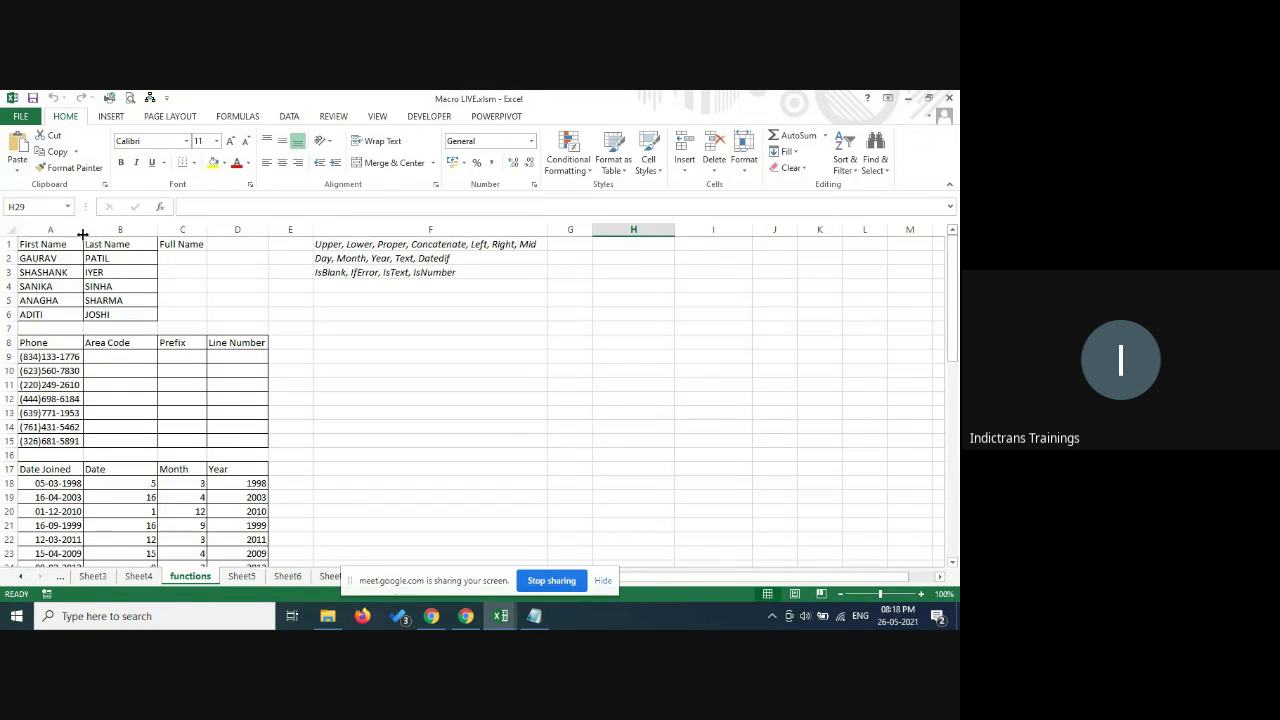
{"action": "left_click_drag", "start_coordinate": [83, 232], "coordinate": [511, 230]}
{"action": "left_click", "coordinate": [430, 408]}
{"action": "key", "text": "ctrl+a"}
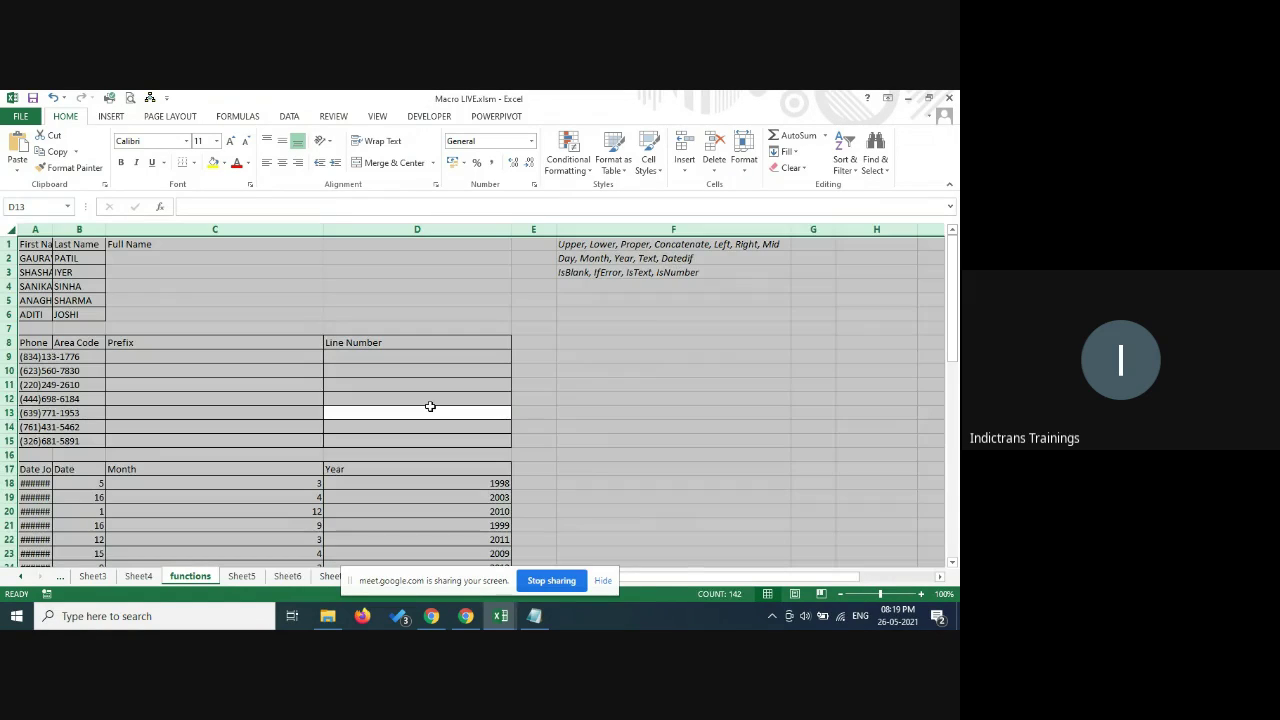
{"action": "left_click", "coordinate": [743, 168]}
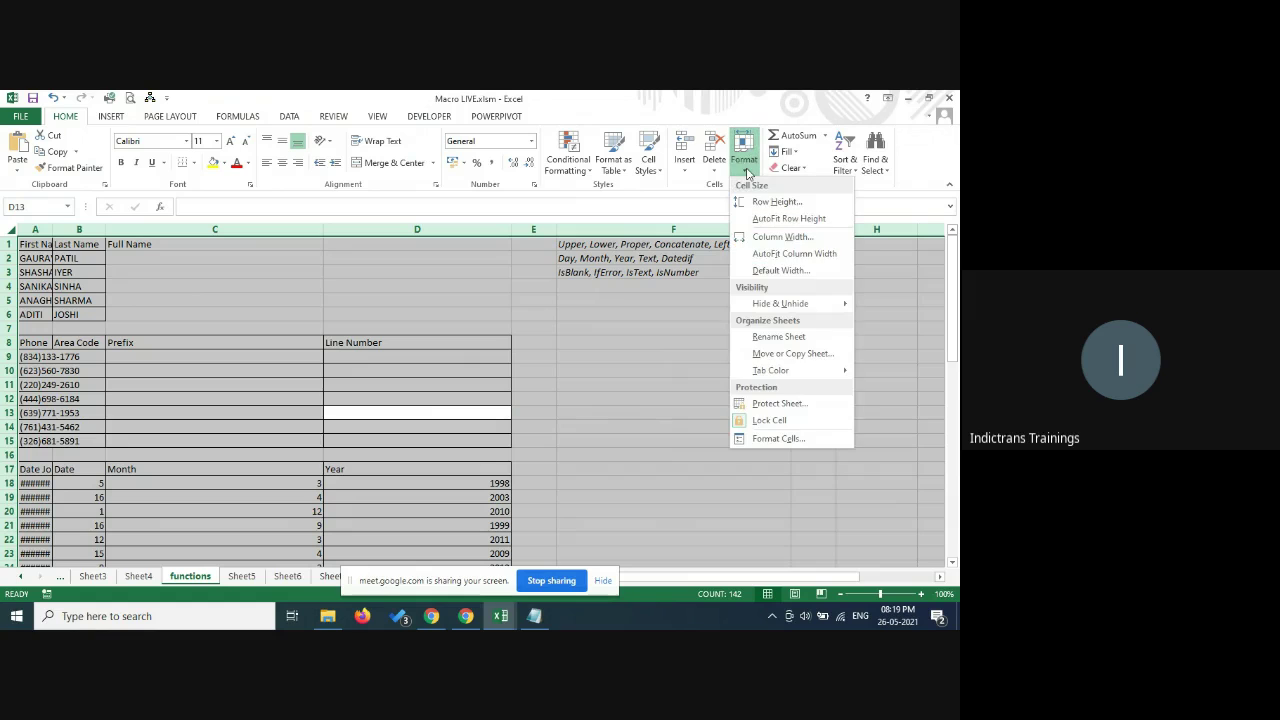
{"action": "left_click", "coordinate": [786, 256]}
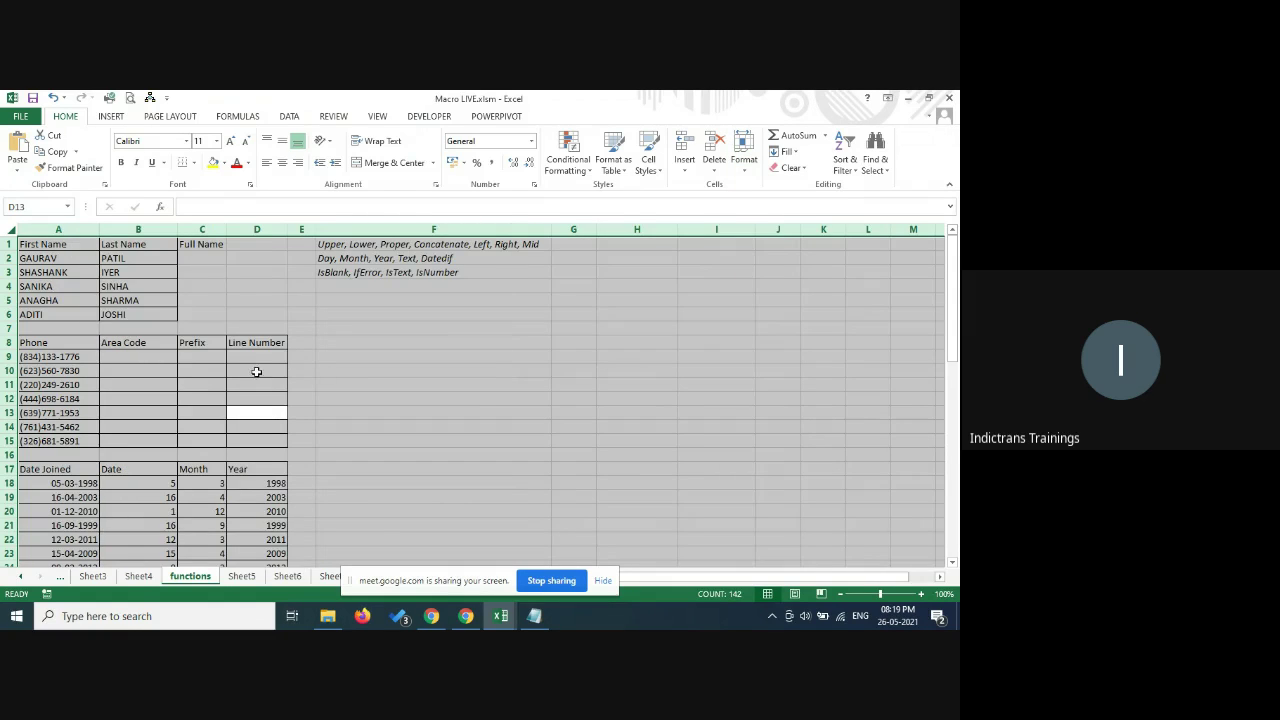
{"action": "left_click", "coordinate": [257, 370]}
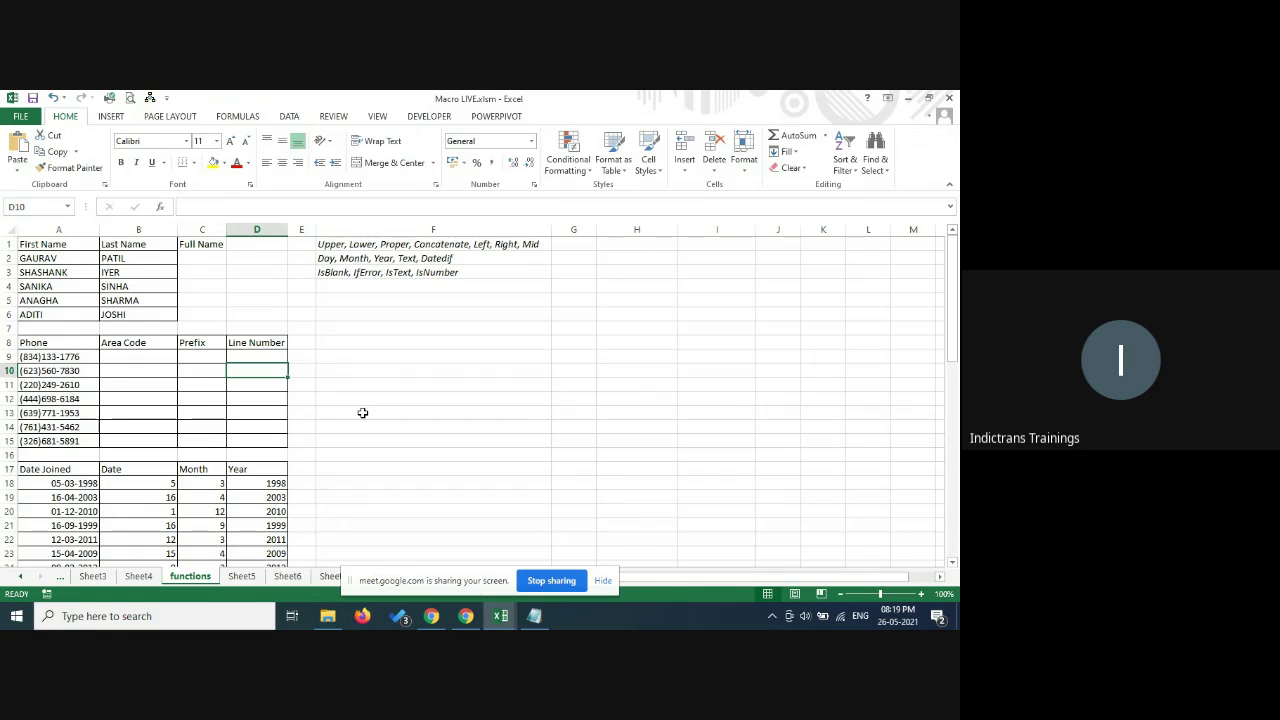
- Narrow columns A, B, D and F on the functions sheet so their contents no longer fit
{"action": "key", "text": "ctrl+Home"}
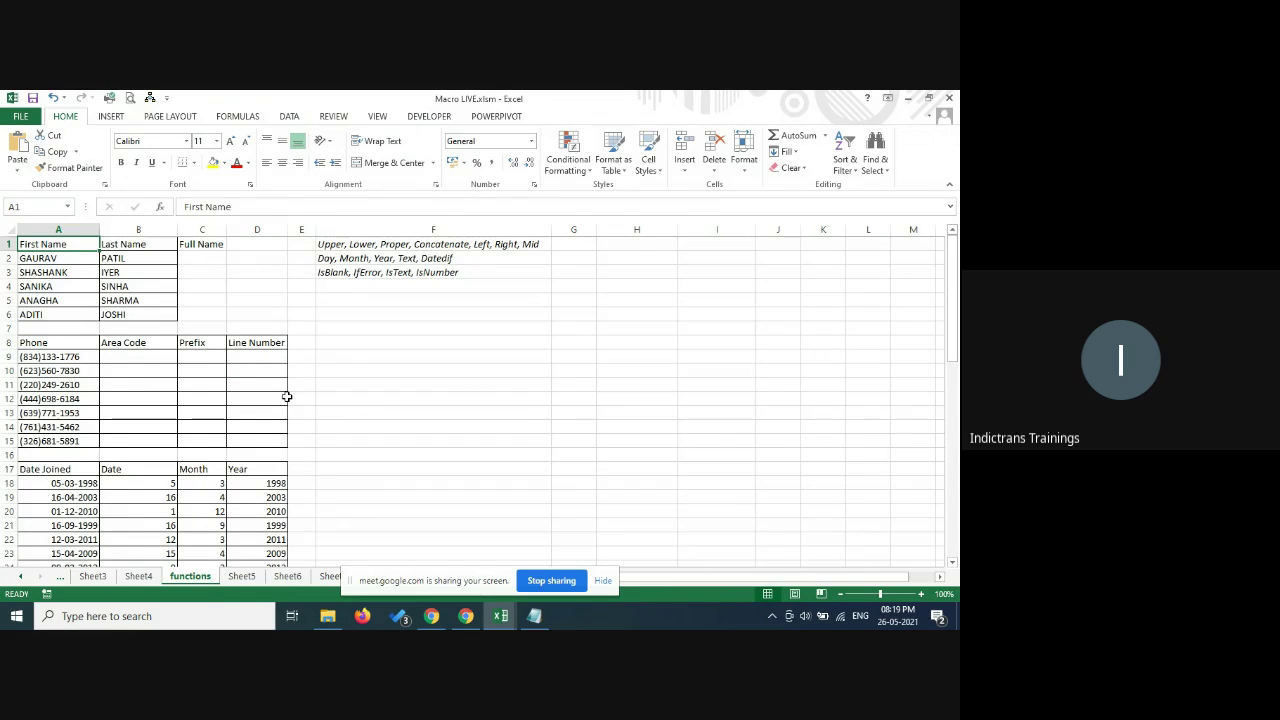
{"action": "scroll", "coordinate": [285, 397], "scroll_direction": "down", "scroll_amount": 3}
{"action": "scroll", "coordinate": [162, 328], "scroll_direction": "up", "scroll_amount": 3}
{"action": "left_click_drag", "start_coordinate": [99, 230], "coordinate": [65, 232]}
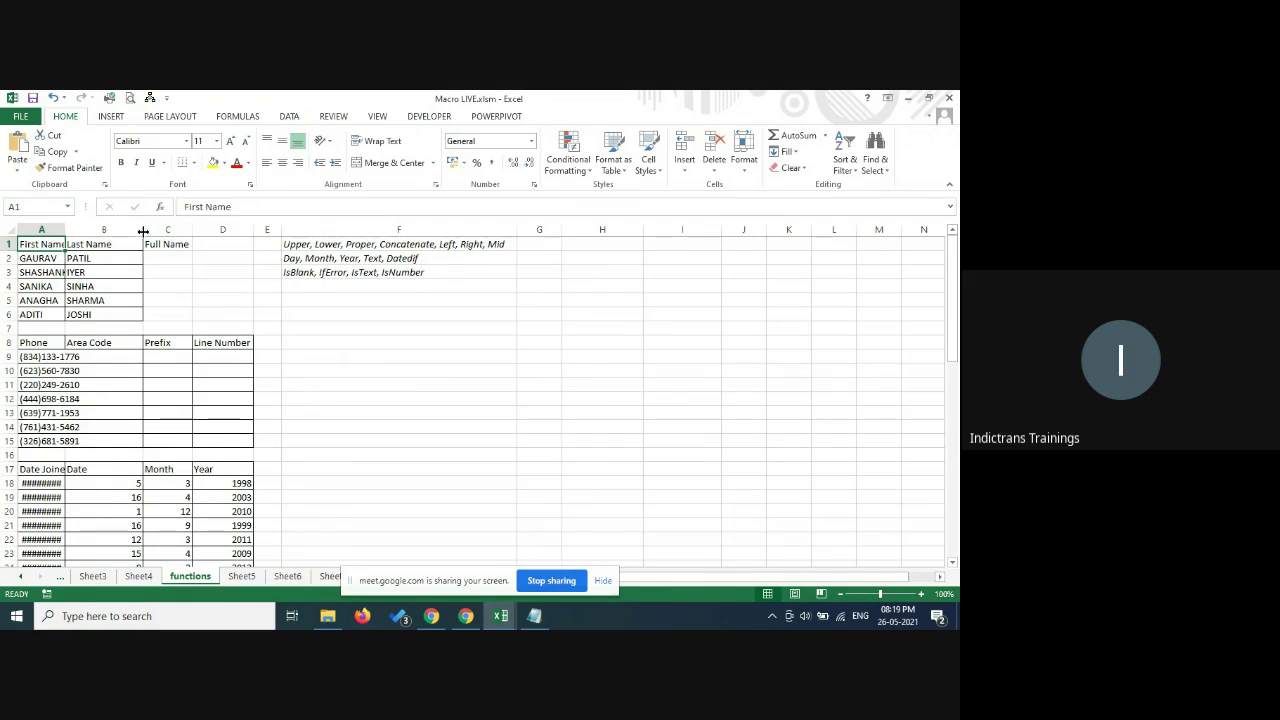
{"action": "left_click_drag", "start_coordinate": [143, 230], "coordinate": [115, 230]}
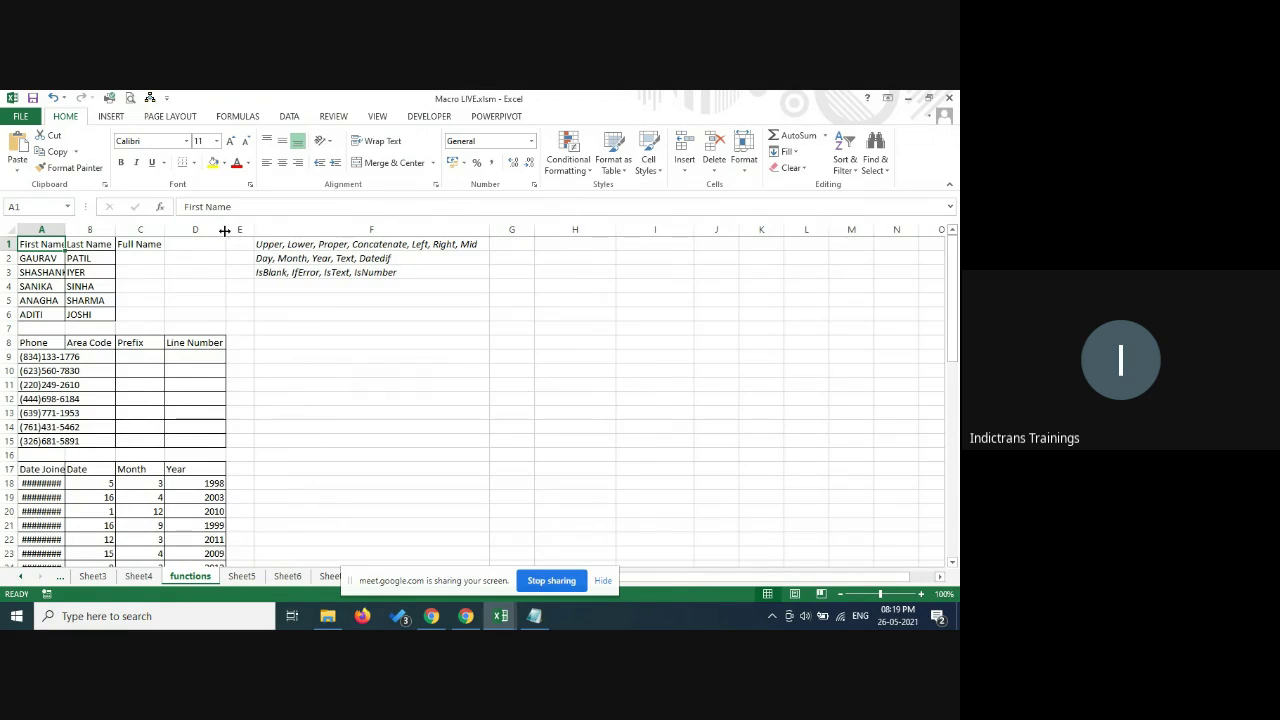
{"action": "left_click_drag", "start_coordinate": [226, 230], "coordinate": [198, 230]}
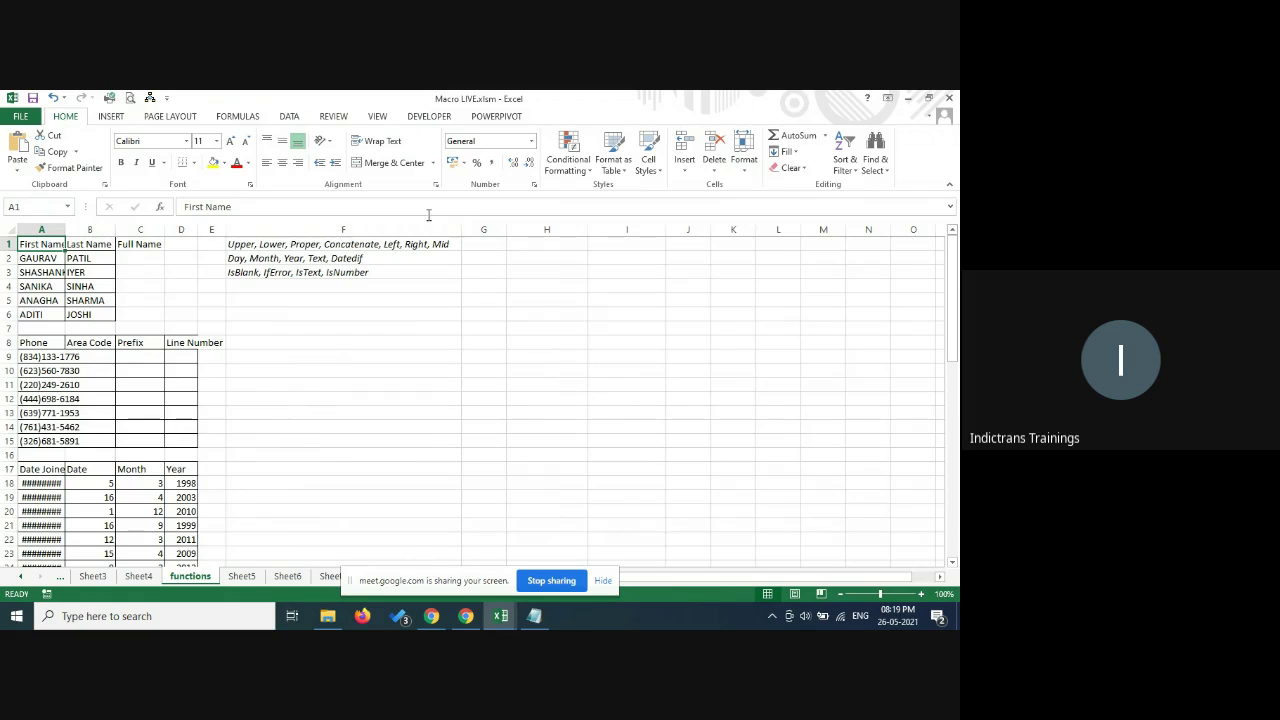
{"action": "left_click_drag", "start_coordinate": [461, 230], "coordinate": [362, 238]}
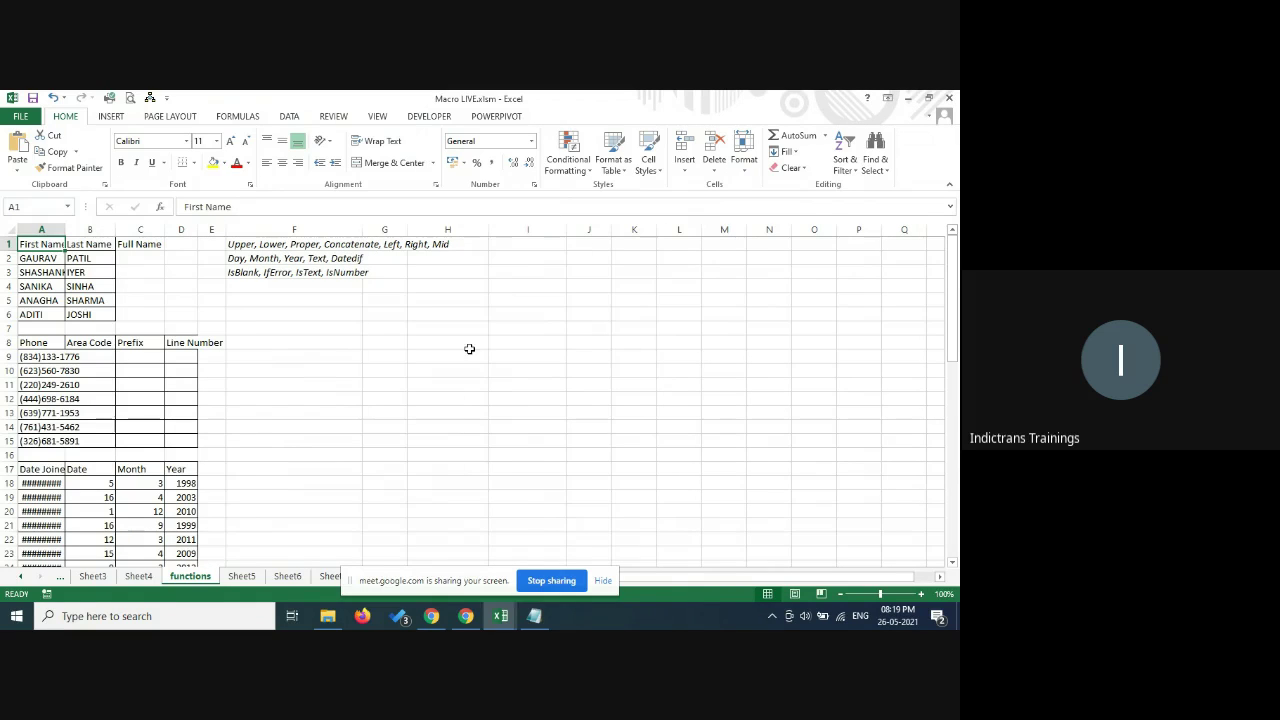
{"action": "left_click", "coordinate": [455, 342]}
- Assign the Sheet5.AutoFitRows macro to the Click me button and deselect the button
{"action": "scroll", "coordinate": [643, 400], "scroll_direction": "down", "scroll_amount": 7}
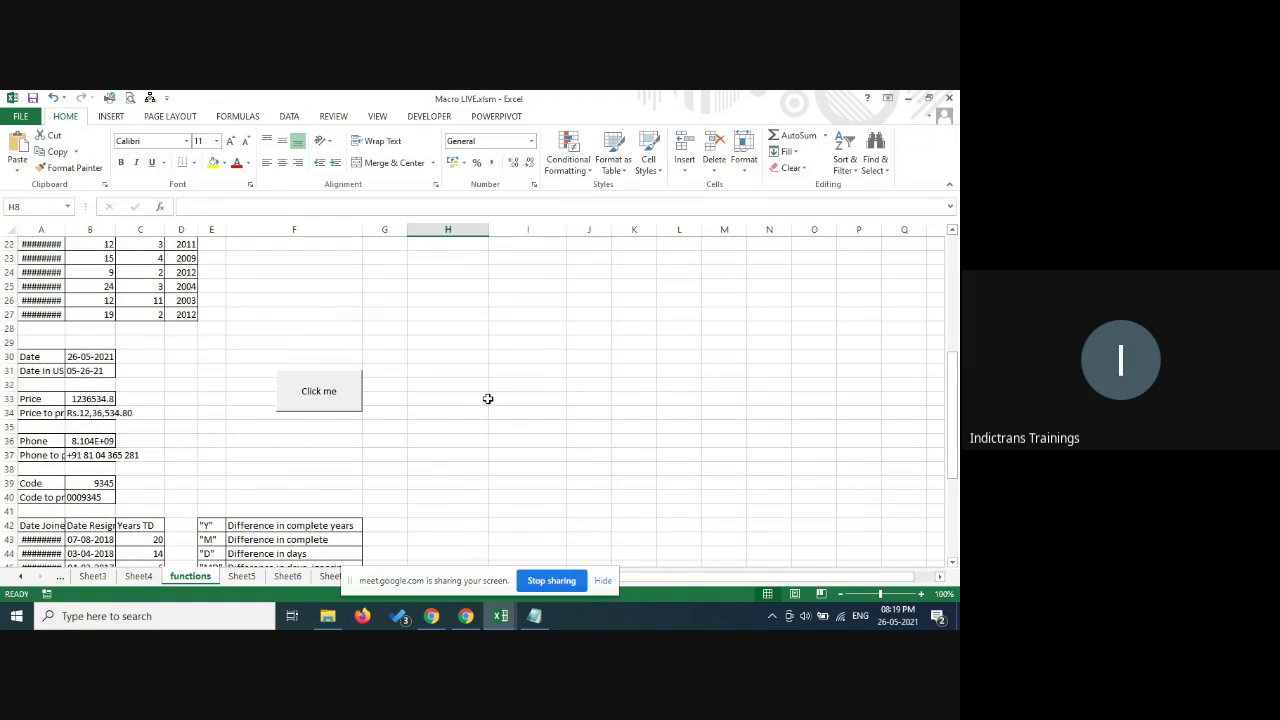
{"action": "right_click", "coordinate": [335, 399]}
{"action": "left_click", "coordinate": [377, 510]}
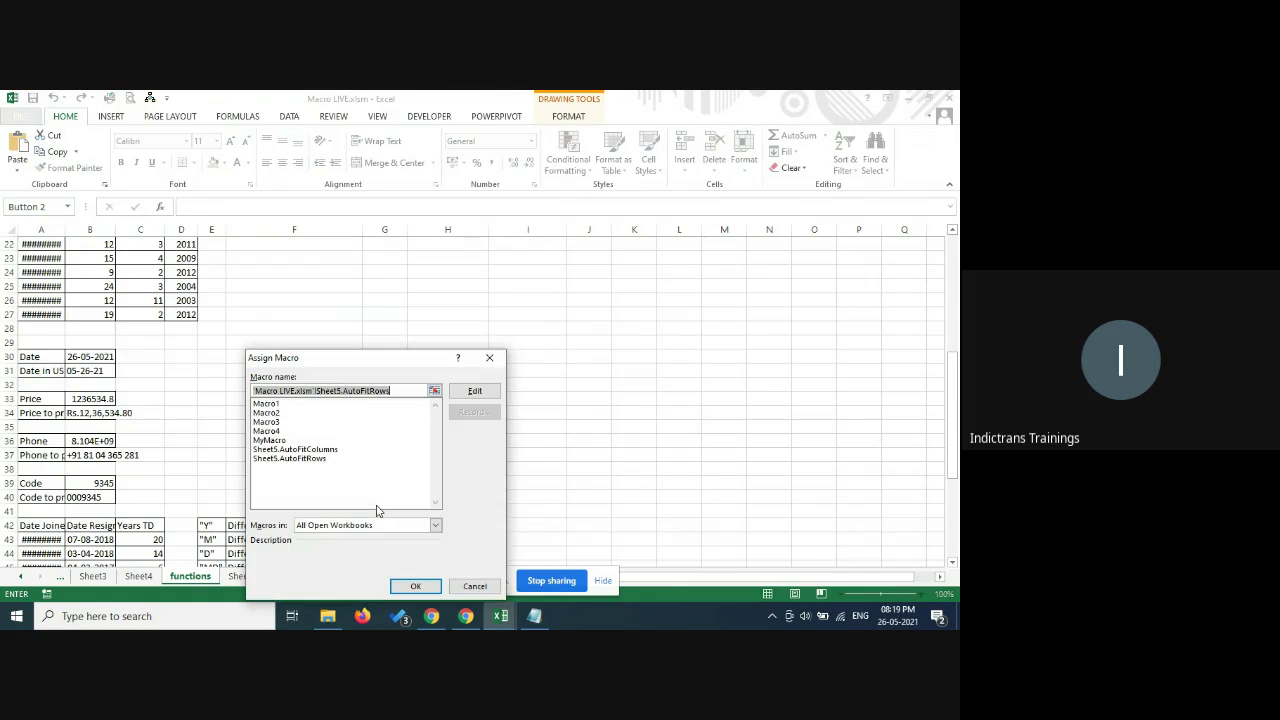
{"action": "left_click", "coordinate": [287, 459]}
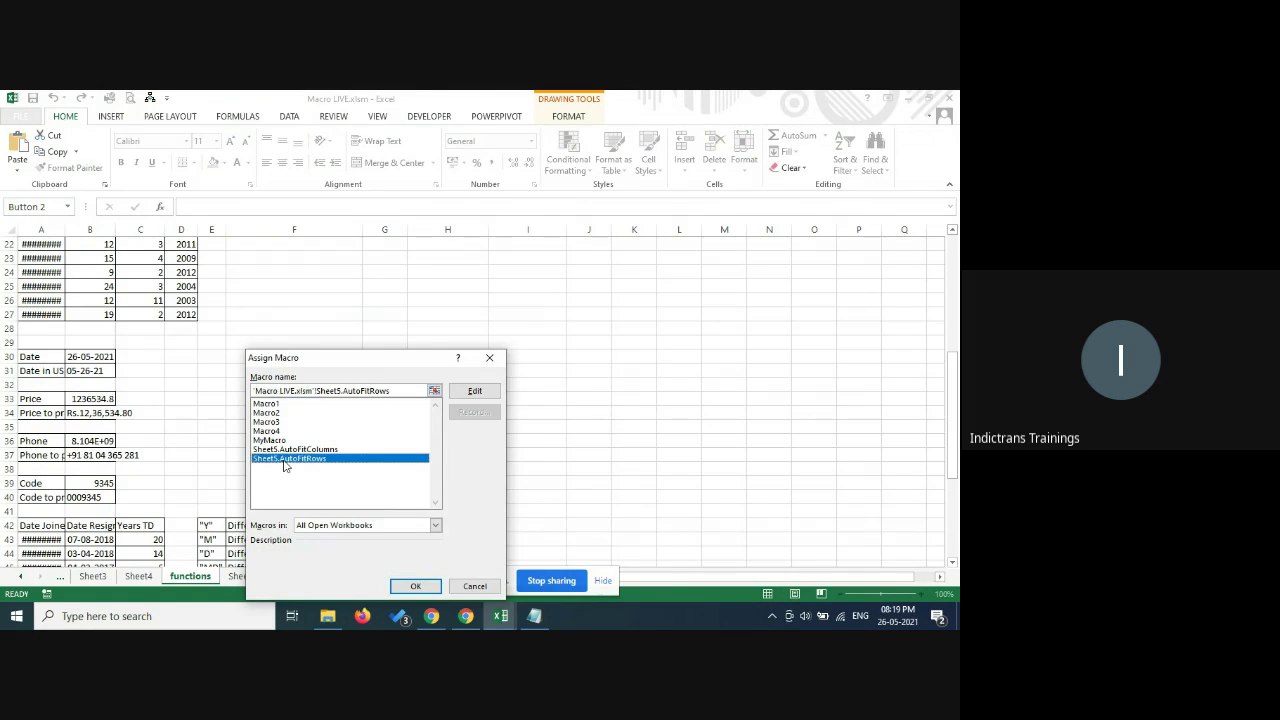
{"action": "left_click", "coordinate": [421, 588]}
{"action": "left_click", "coordinate": [637, 334]}
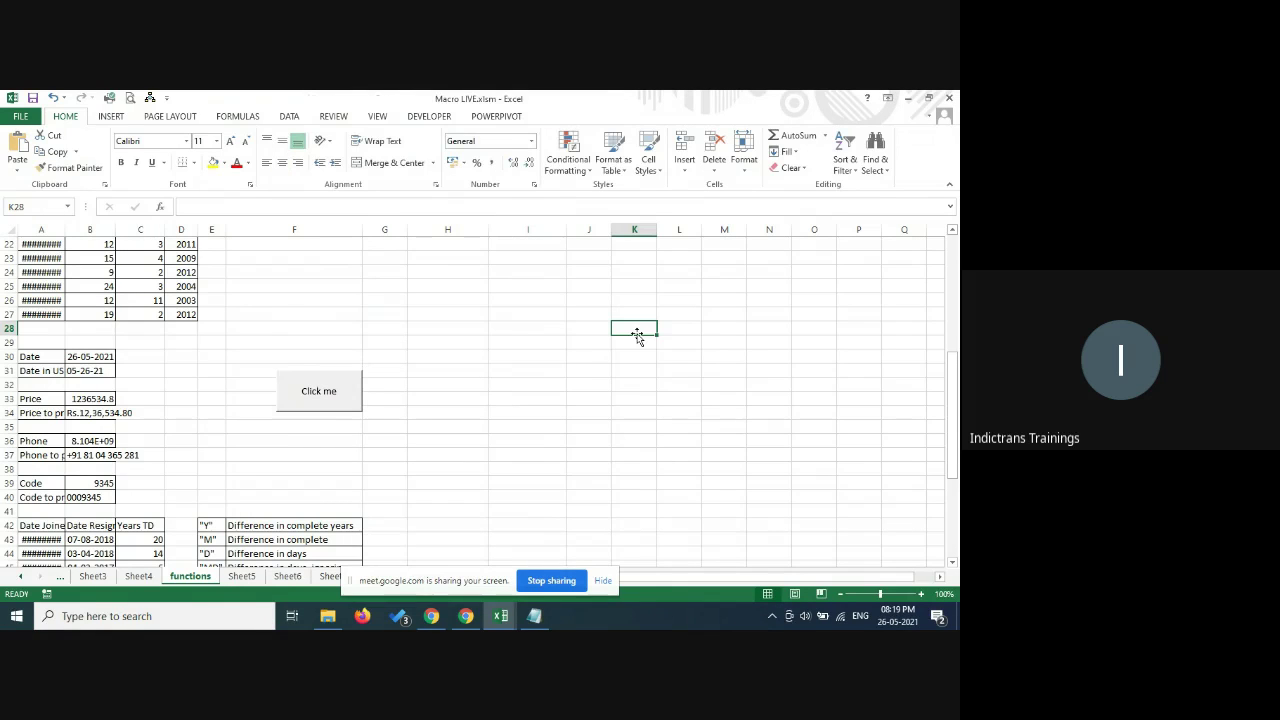
- Run the AutoFitRows macro twice from the Click me button and clear the resulting whole-sheet selection
{"action": "left_click", "coordinate": [329, 395]}
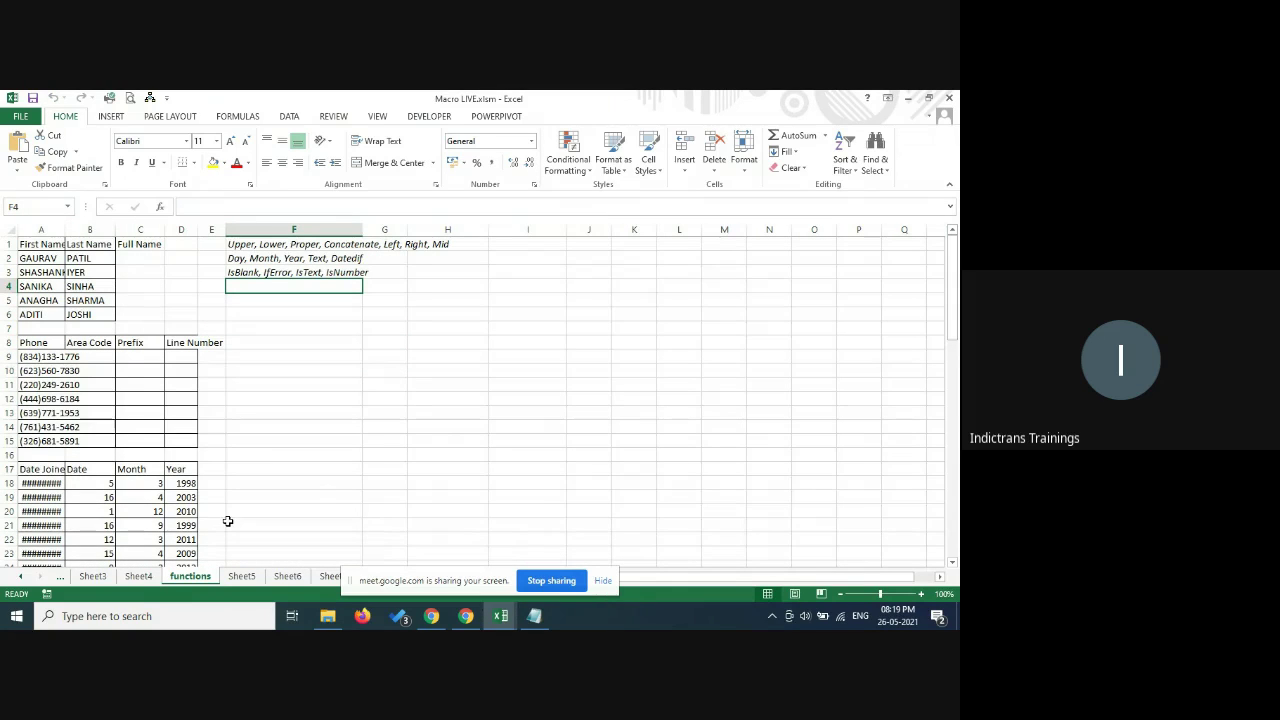
{"action": "scroll", "coordinate": [314, 496], "scroll_direction": "down", "scroll_amount": 5}
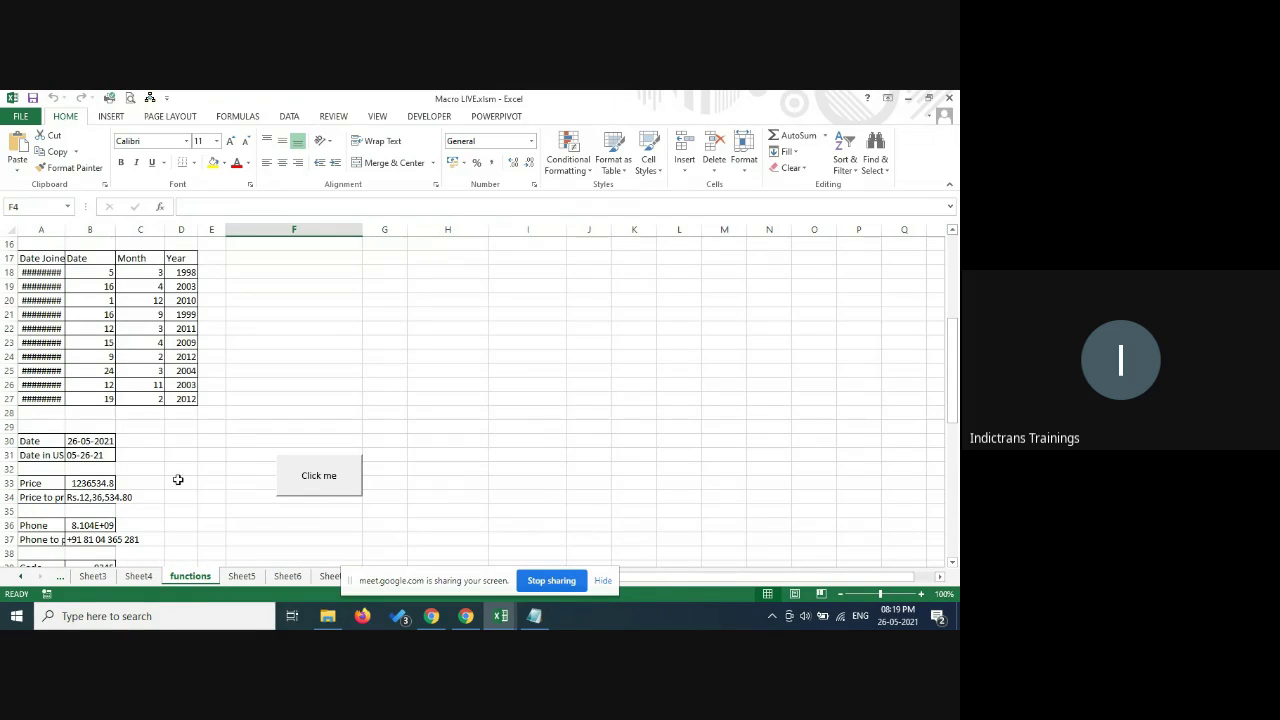
{"action": "left_click", "coordinate": [194, 427]}
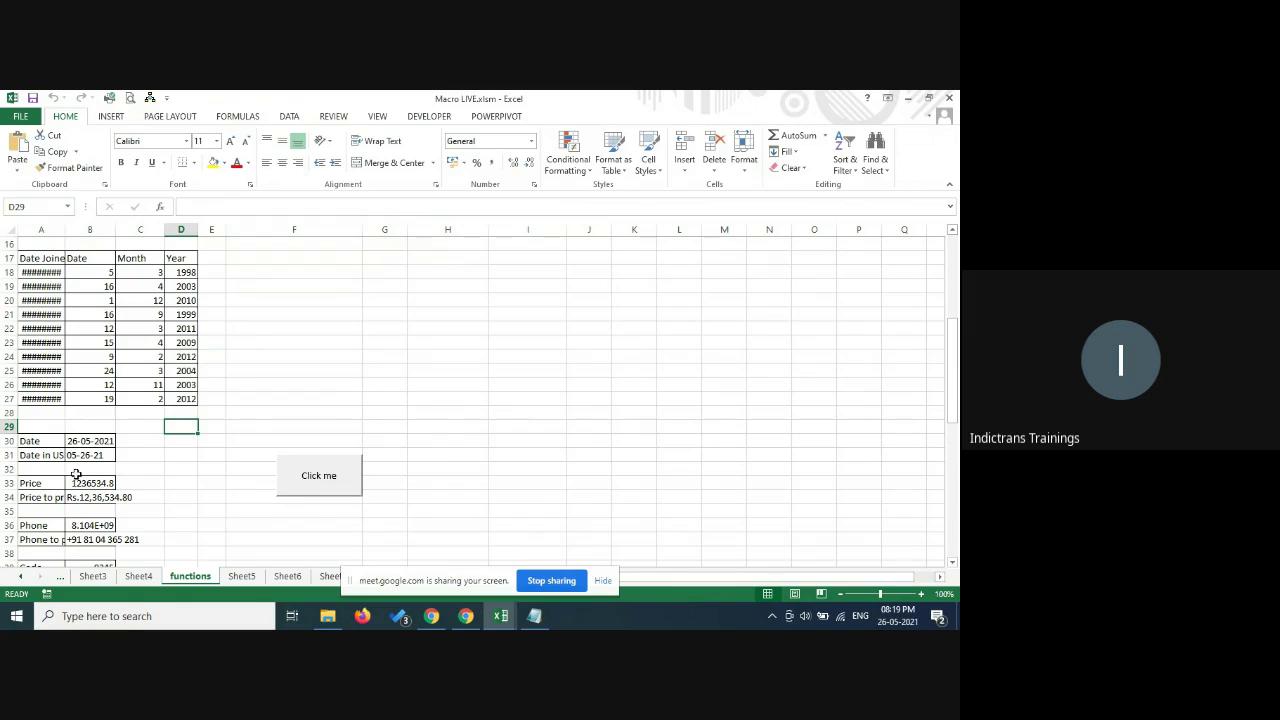
{"action": "left_click", "coordinate": [345, 398]}
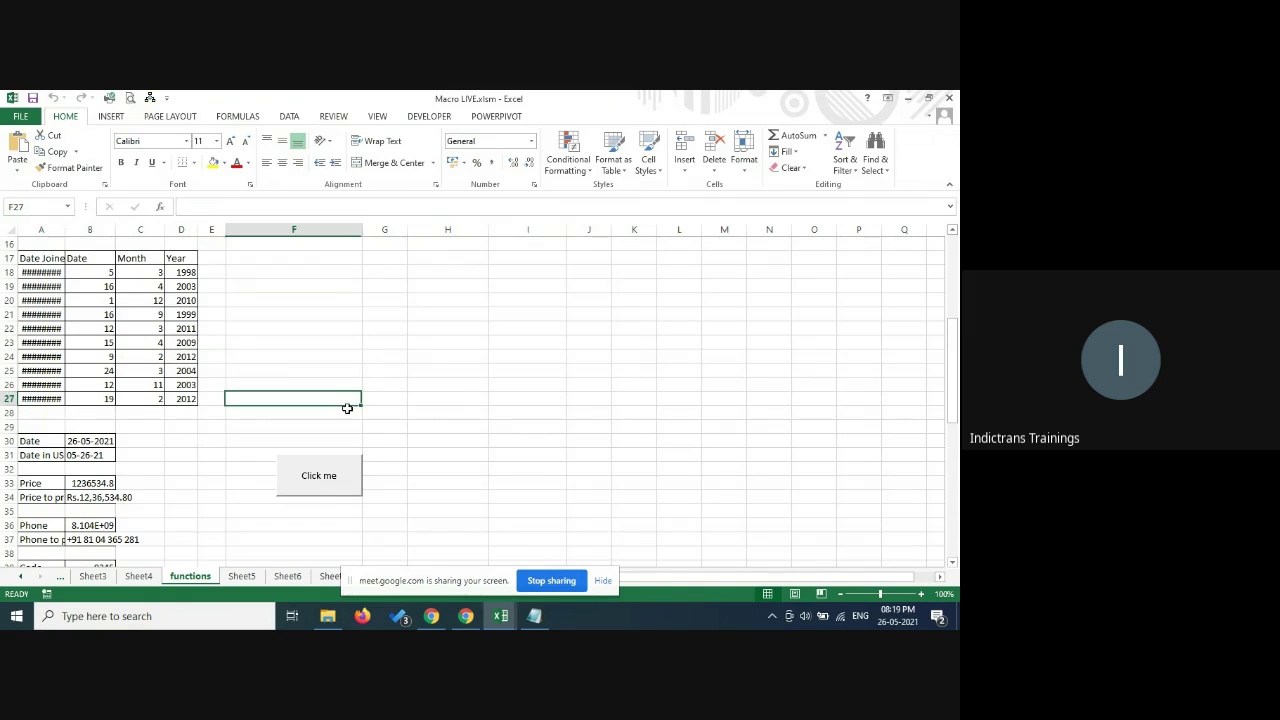
{"action": "left_click", "coordinate": [330, 488]}
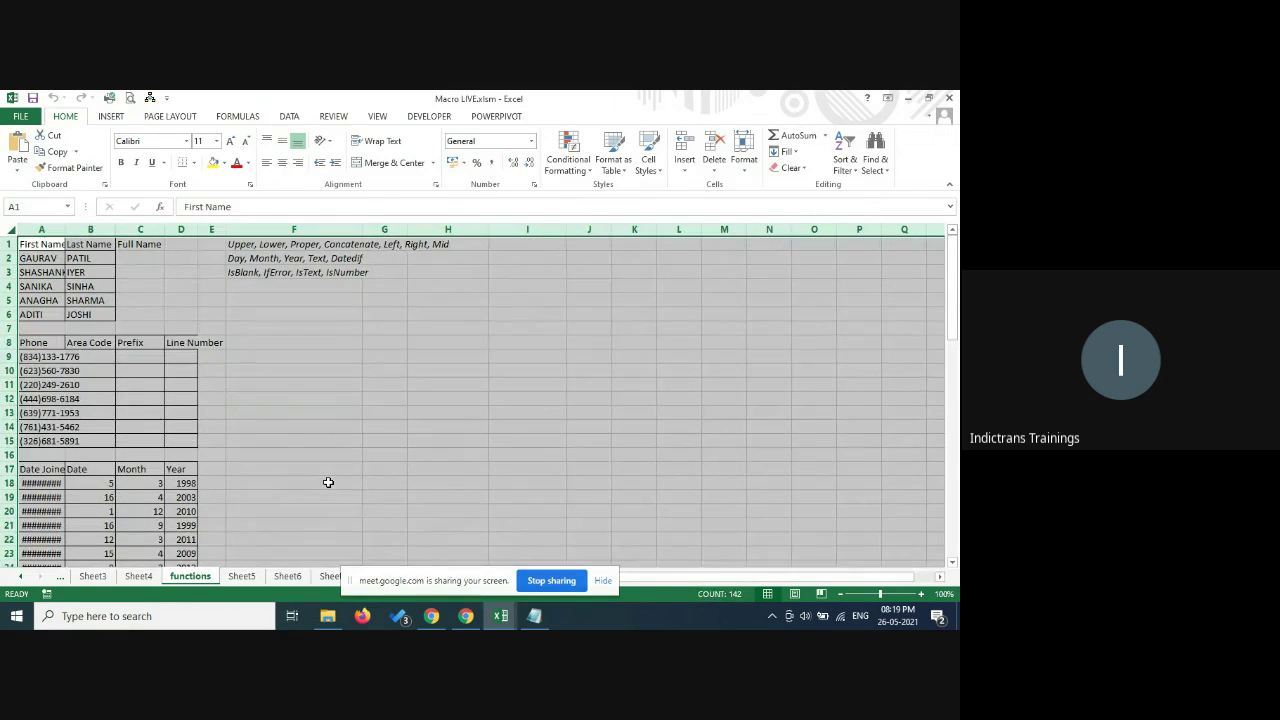
{"action": "left_click", "coordinate": [328, 483]}
- Change the Click me button's assigned macro to Sheet5.AutoFitColumns
{"action": "scroll", "coordinate": [457, 391], "scroll_direction": "down", "scroll_amount": 5}
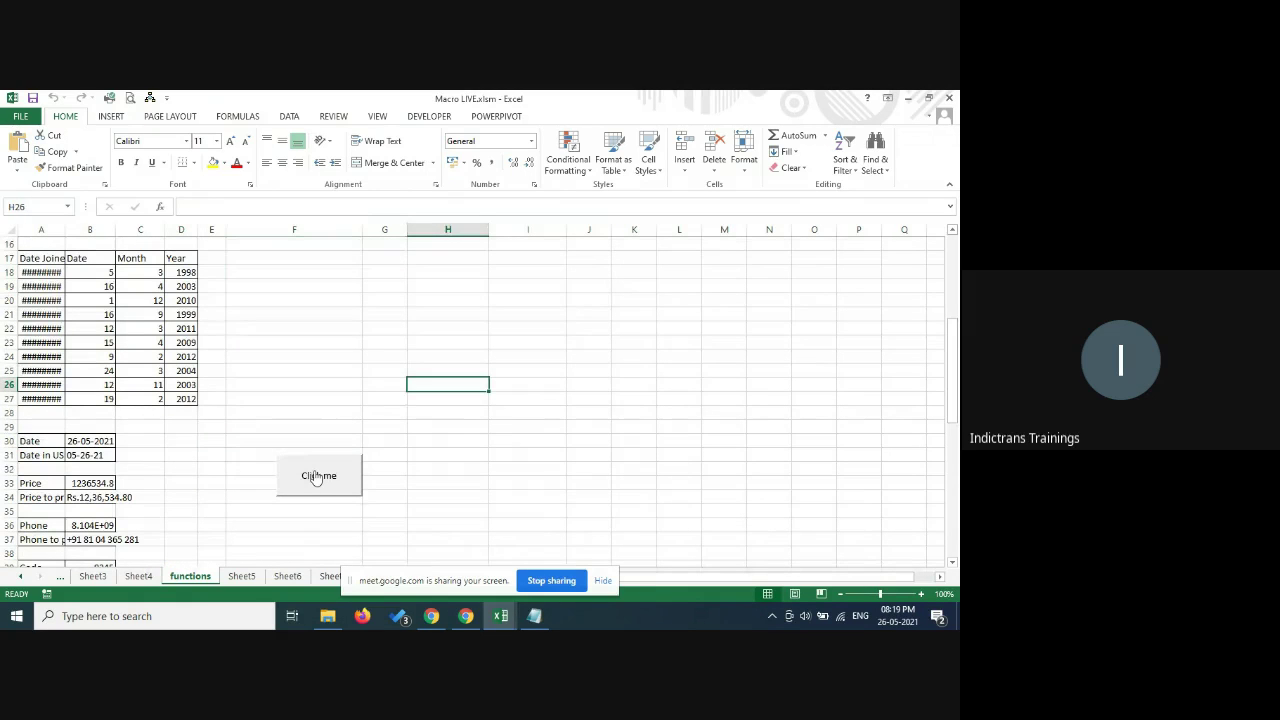
{"action": "right_click", "coordinate": [320, 472]}
{"action": "left_click", "coordinate": [360, 445]}
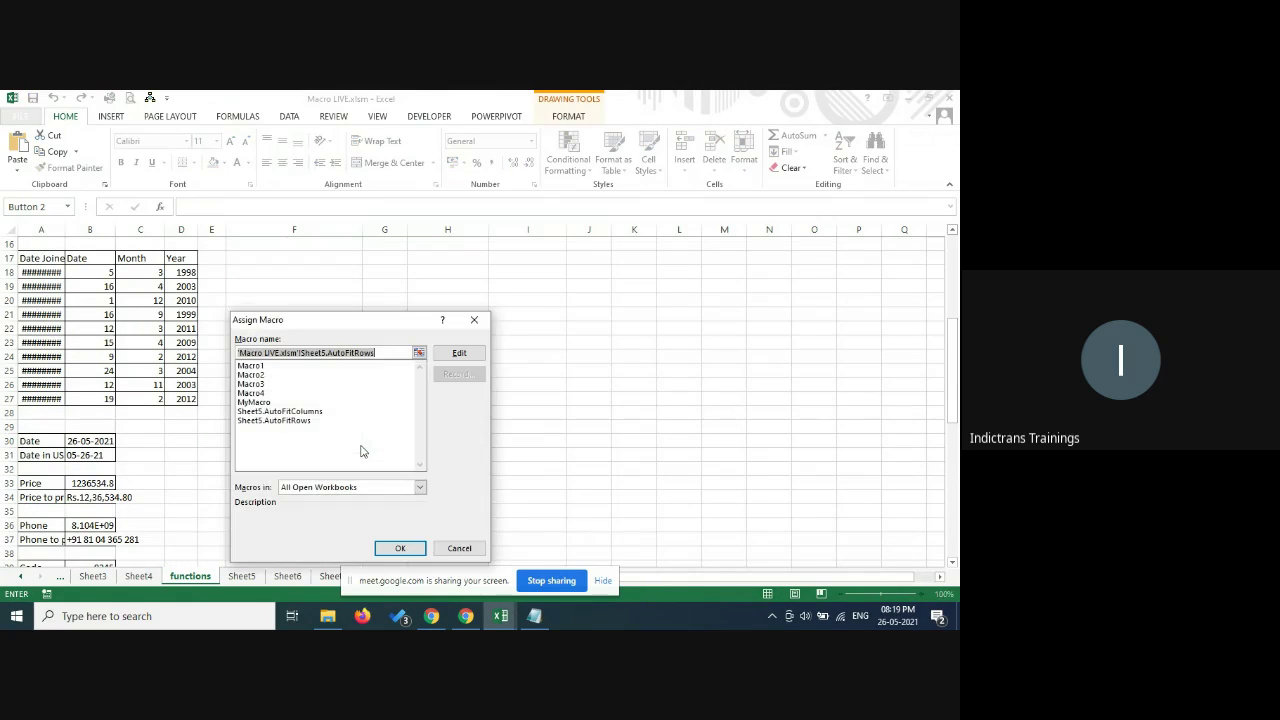
{"action": "left_click", "coordinate": [289, 422]}
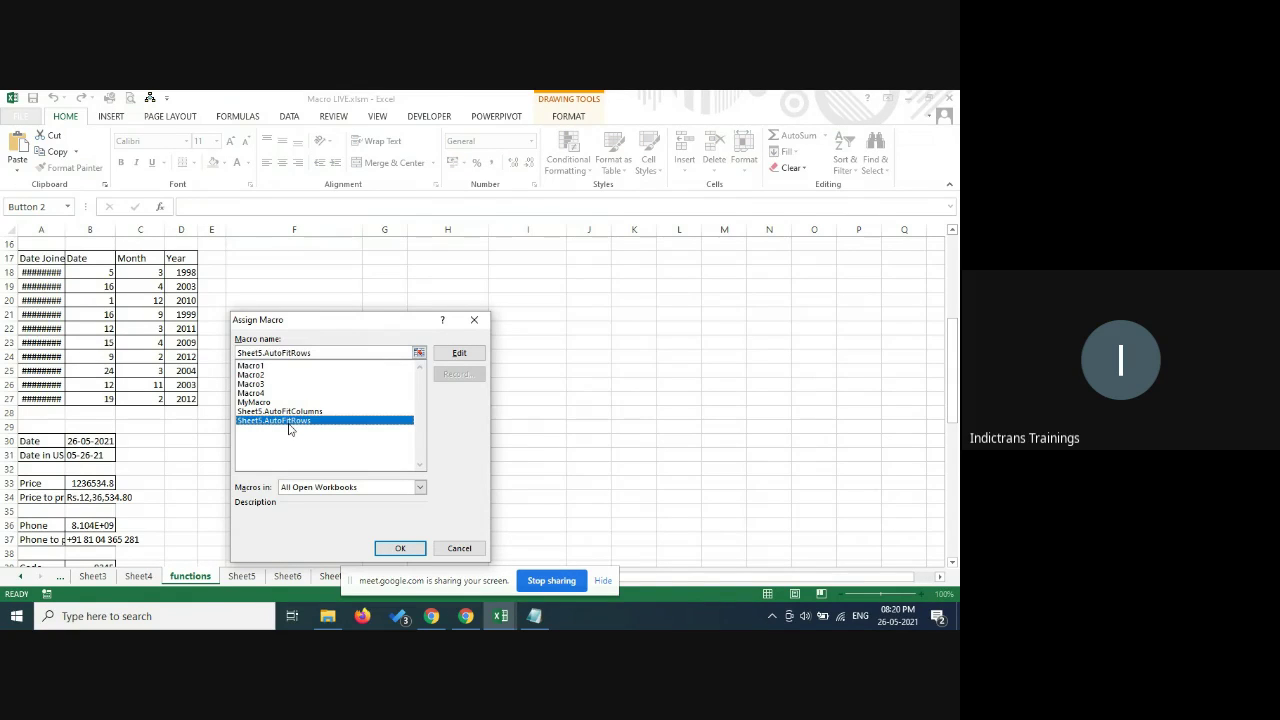
{"action": "left_click", "coordinate": [302, 411]}
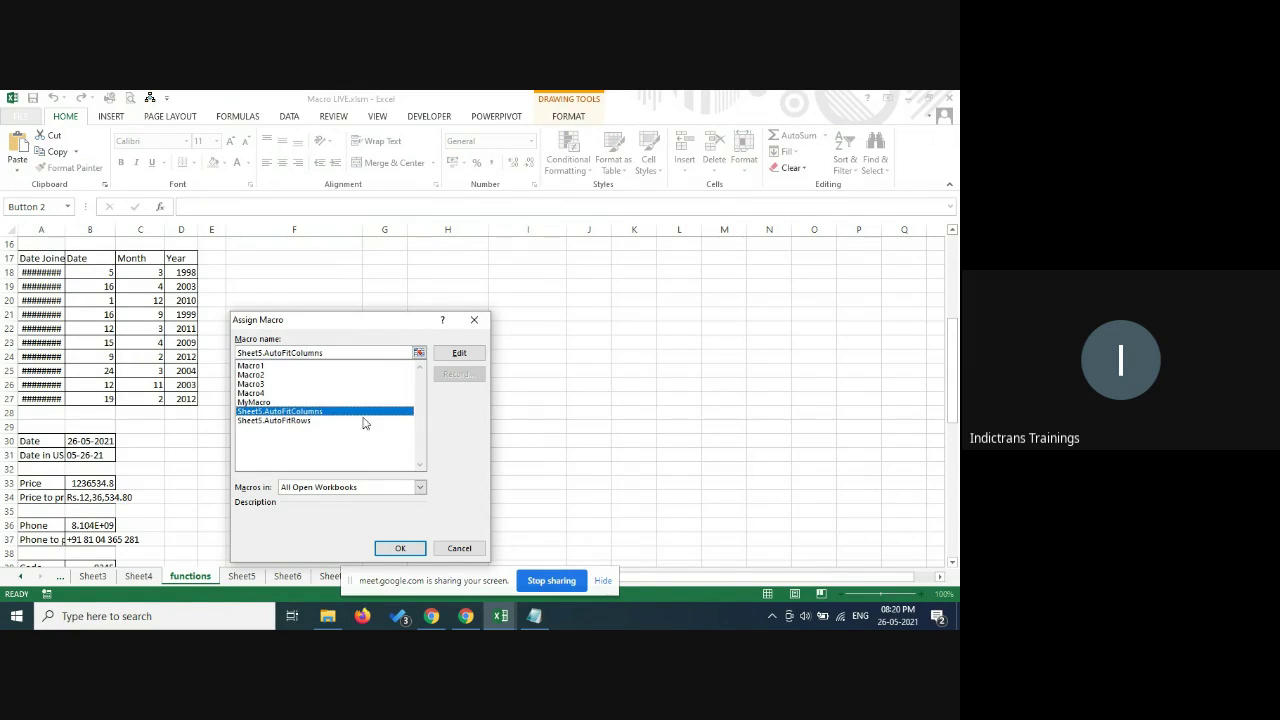
{"action": "left_click", "coordinate": [398, 548]}
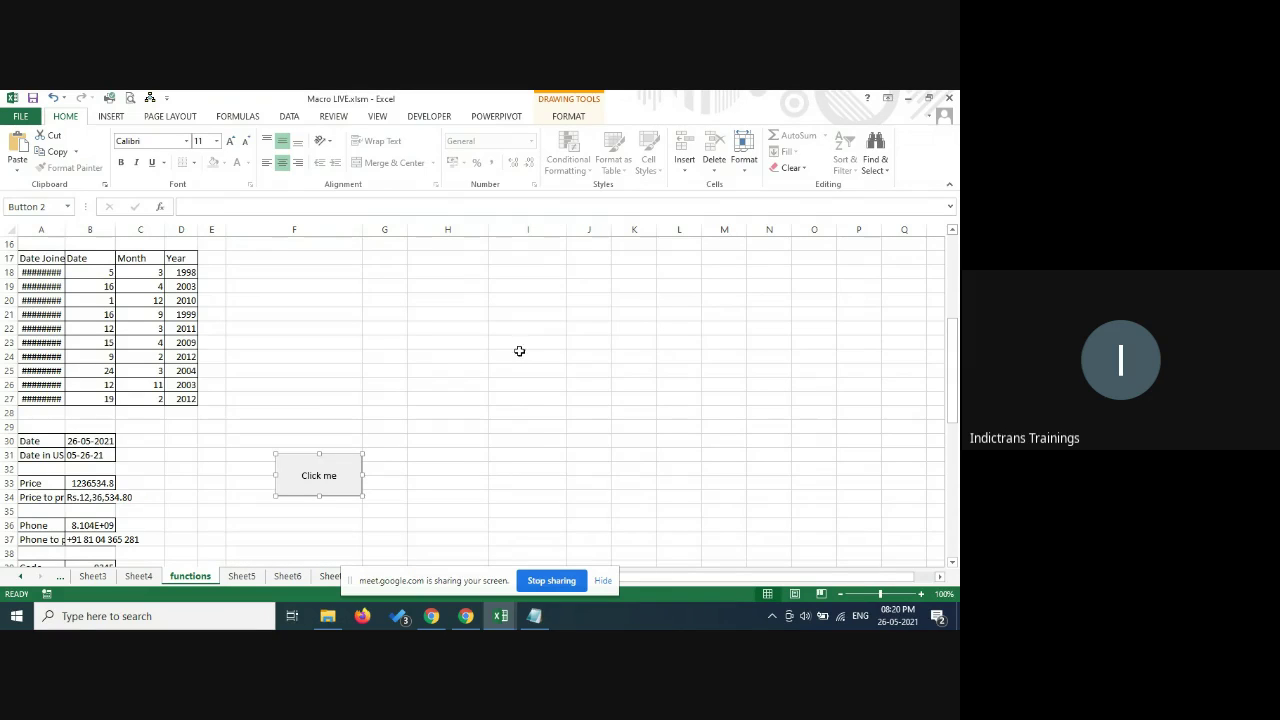
- Run the AutoFitColumns macro from the Click me button and review the column widths down the sheet
{"action": "left_click", "coordinate": [552, 328]}
{"action": "left_click", "coordinate": [336, 476]}
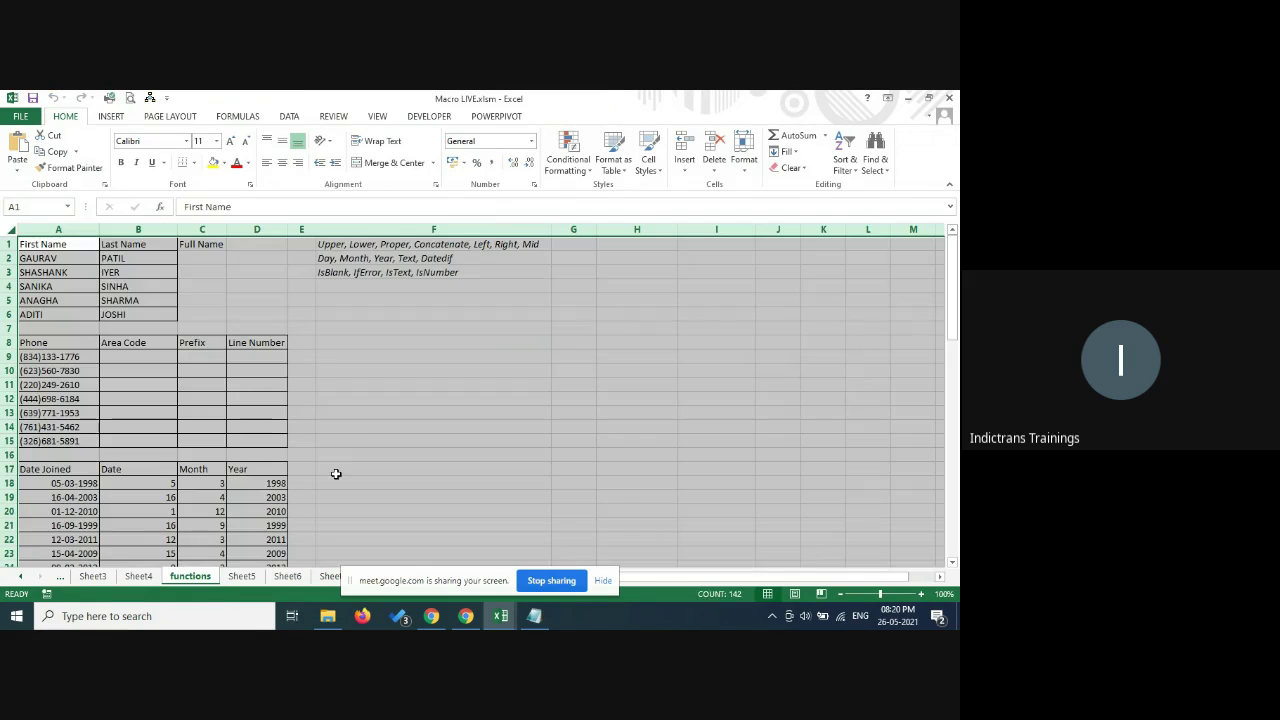
{"action": "left_click", "coordinate": [416, 354]}
{"action": "scroll", "coordinate": [434, 474], "scroll_direction": "down", "scroll_amount": 6}
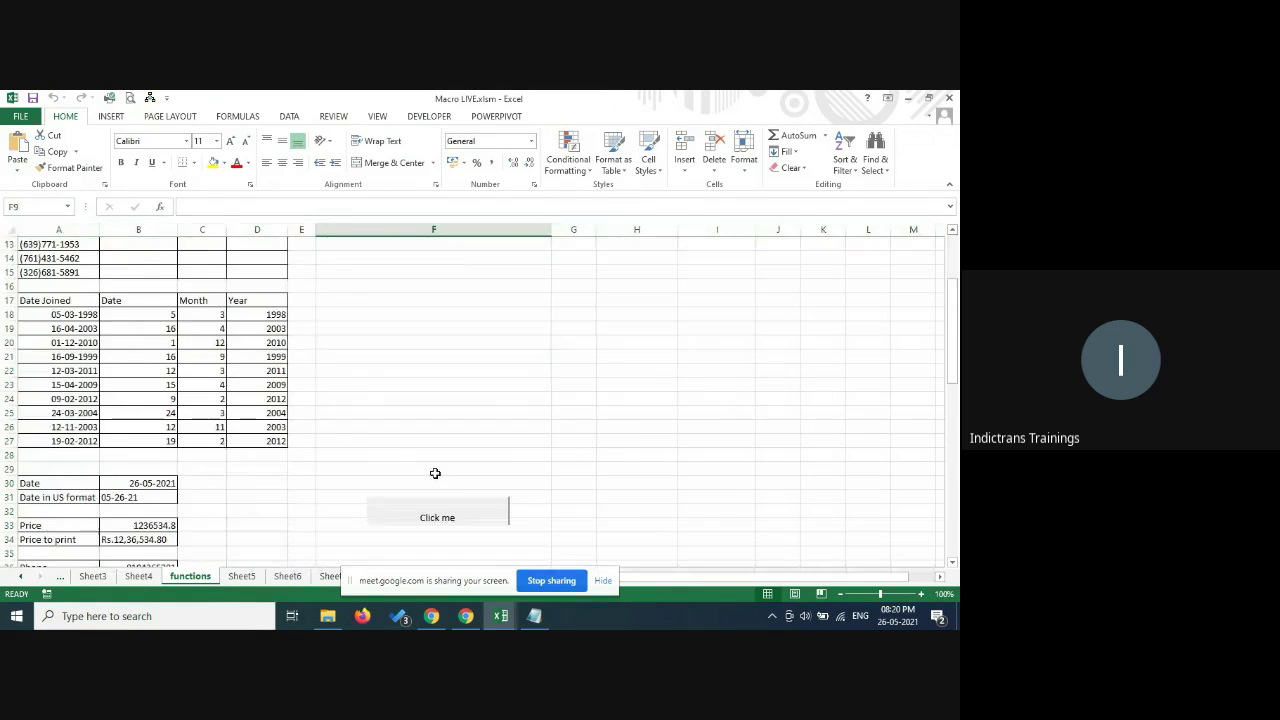
{"action": "scroll", "coordinate": [295, 450], "scroll_direction": "down", "scroll_amount": 6}
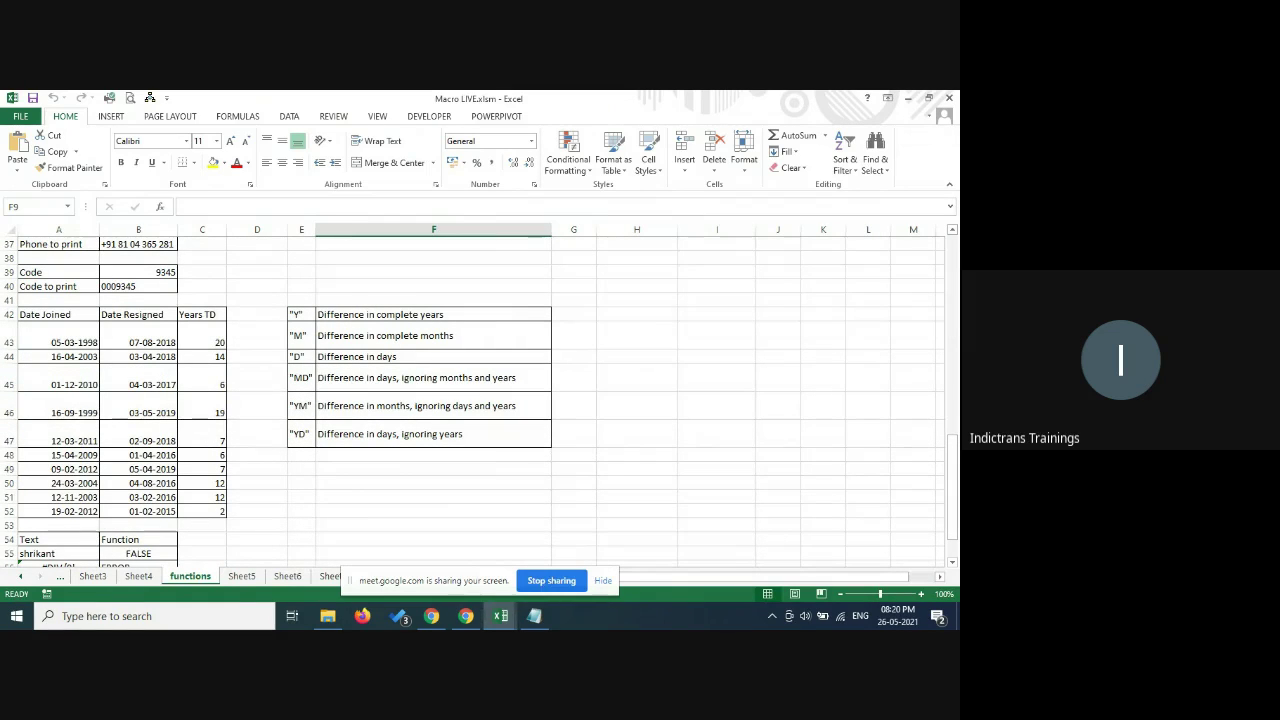
- Show the built-in row height and column width autofit options, close them unused, and return to cell A1
{"action": "mouse_move", "coordinate": [545, 620]}
{"action": "left_click", "coordinate": [706, 342]}
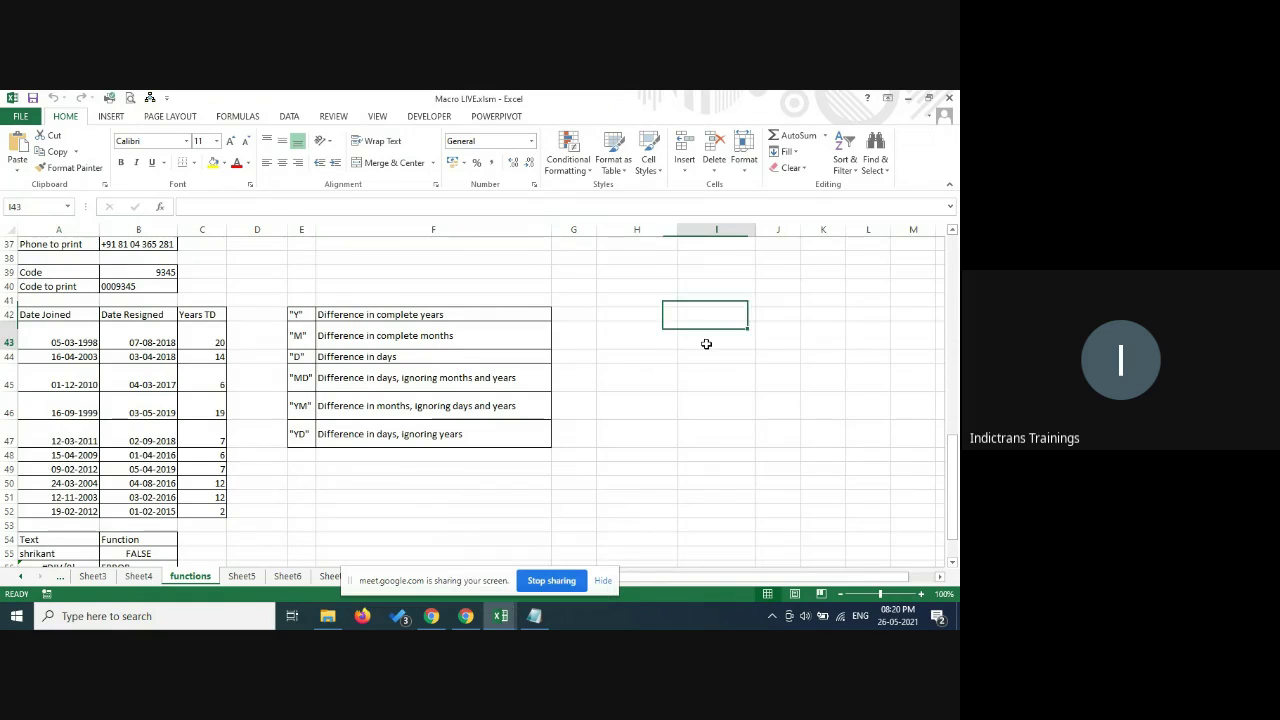
{"action": "left_click", "coordinate": [746, 158]}
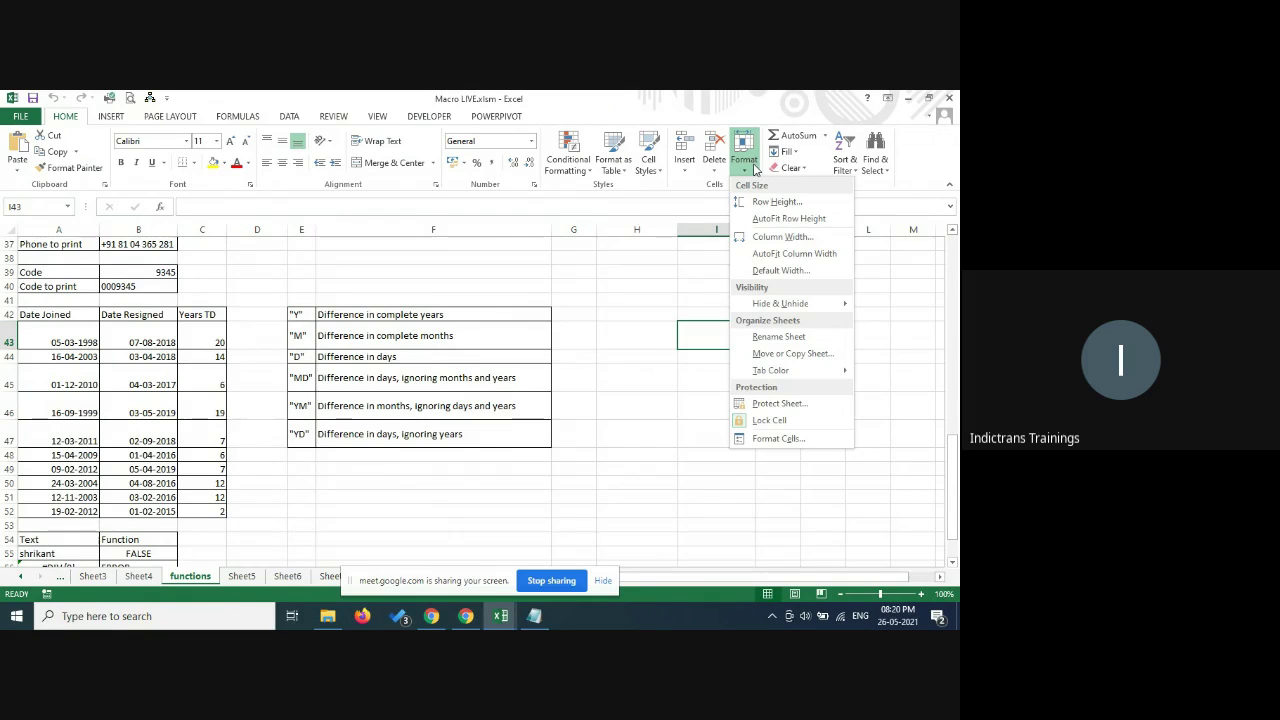
{"action": "left_click", "coordinate": [571, 459]}
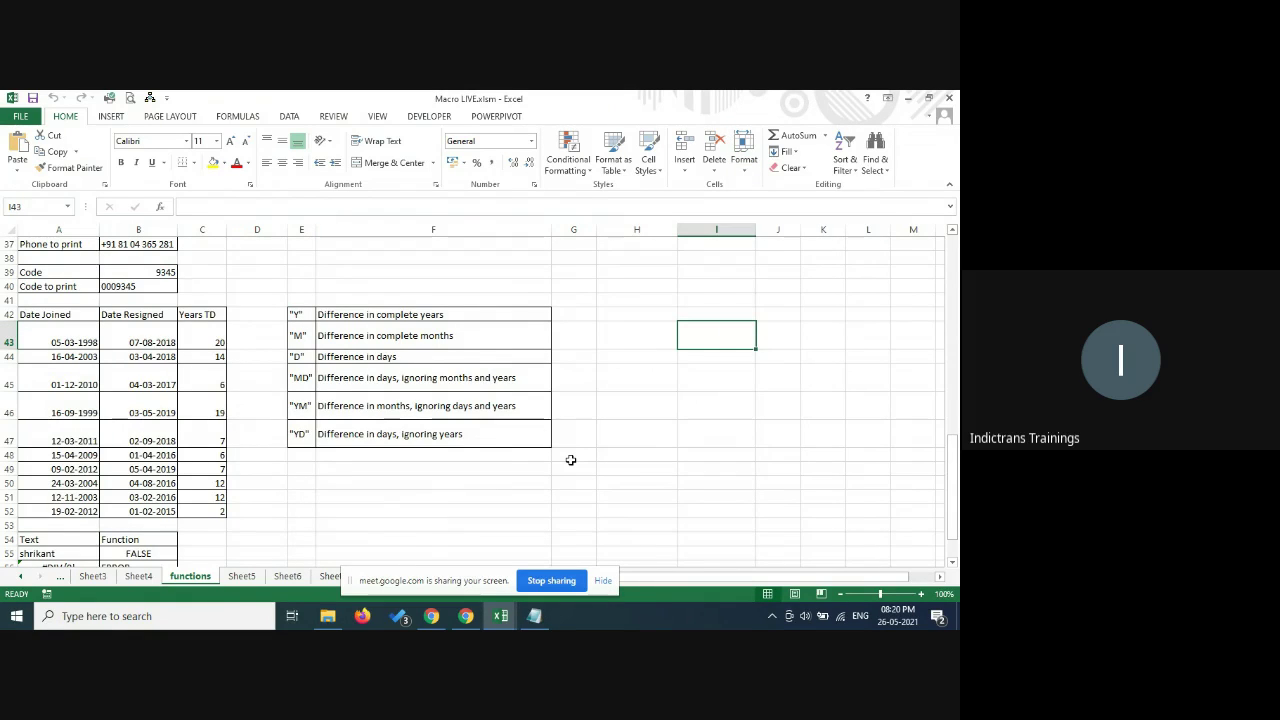
{"action": "key", "text": "ctrl+Home"}
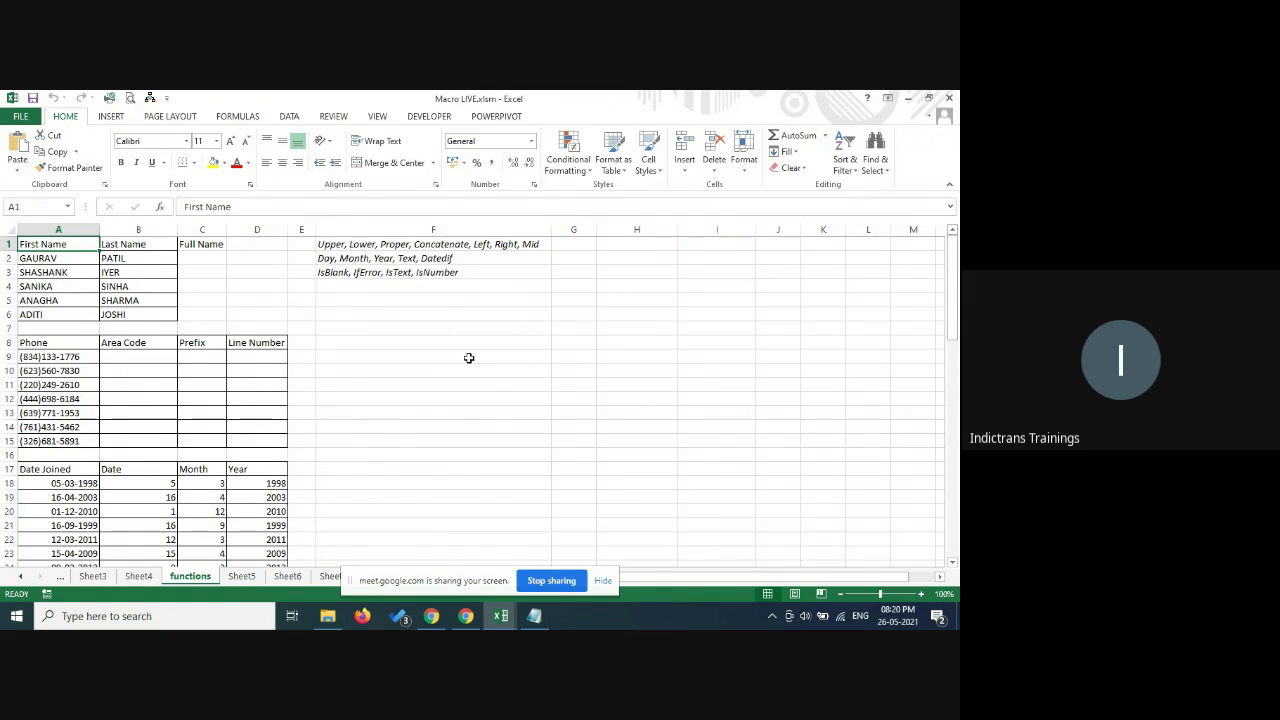
- Switch to macro code snippets.txt in Notepad and select the whole AutofitSpecificColumns macro code
{"action": "left_click", "coordinate": [534, 614]}
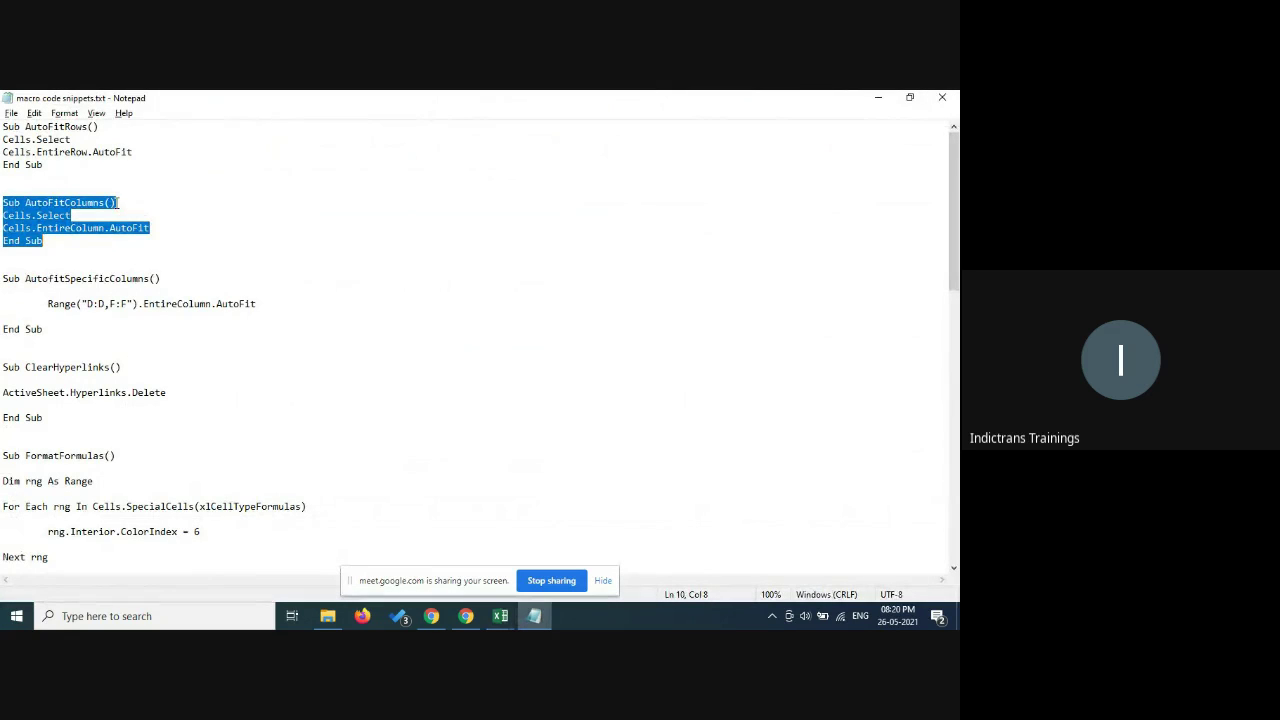
{"action": "left_click", "coordinate": [227, 302]}
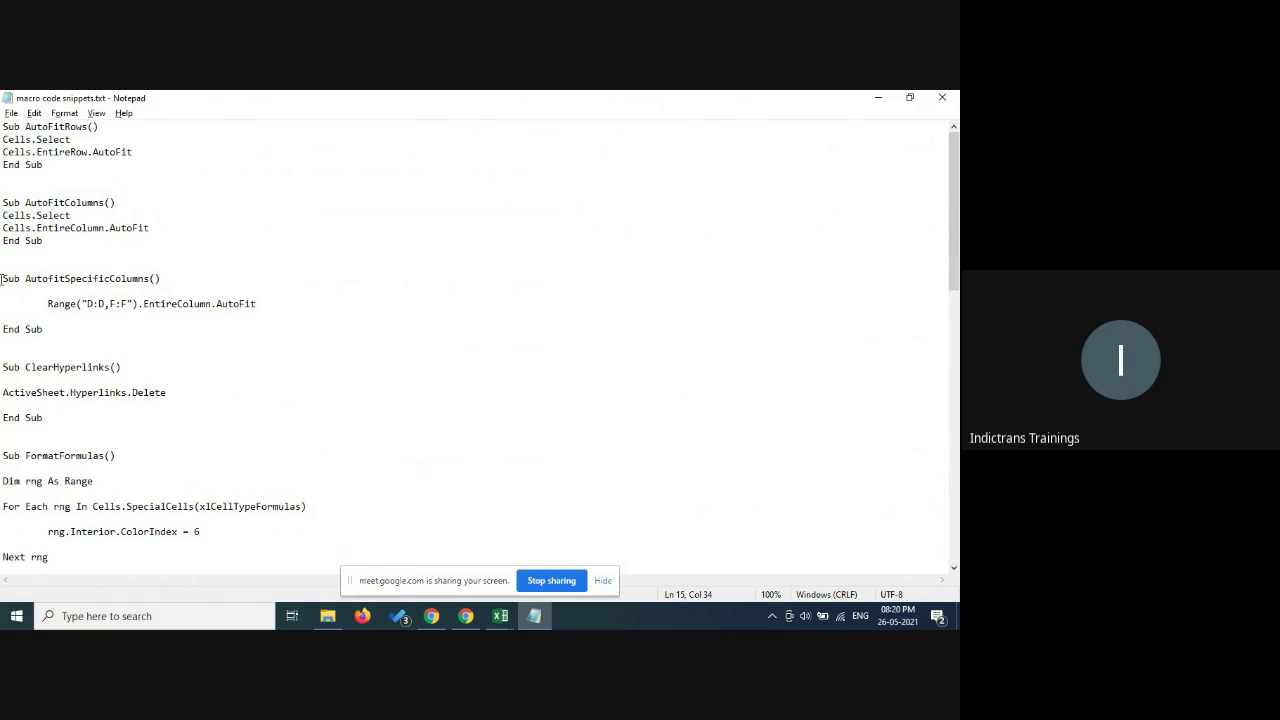
{"action": "left_click_drag", "start_coordinate": [2, 278], "coordinate": [83, 337]}
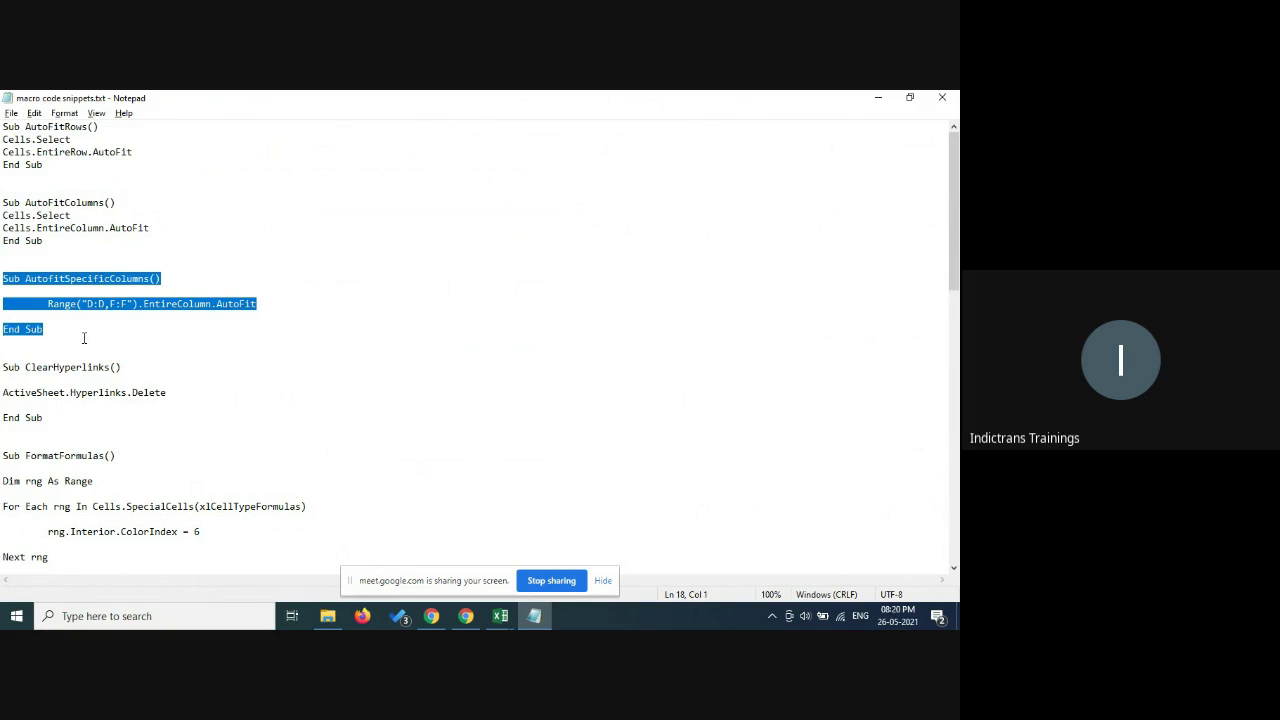
- Set the Notepad font size to 24 so the macro code is easier to read
{"action": "left_click", "coordinate": [64, 113]}
{"action": "left_click", "coordinate": [79, 146]}
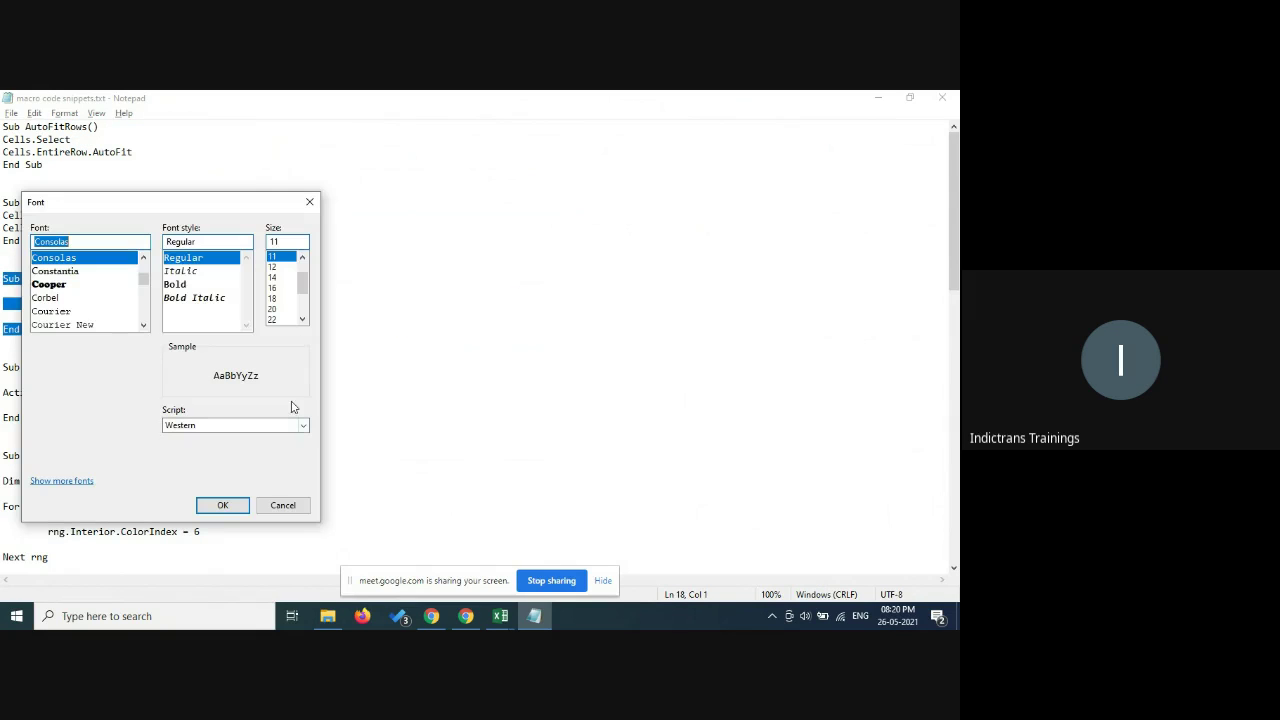
{"action": "left_click", "coordinate": [282, 319]}
{"action": "left_click", "coordinate": [302, 319]}
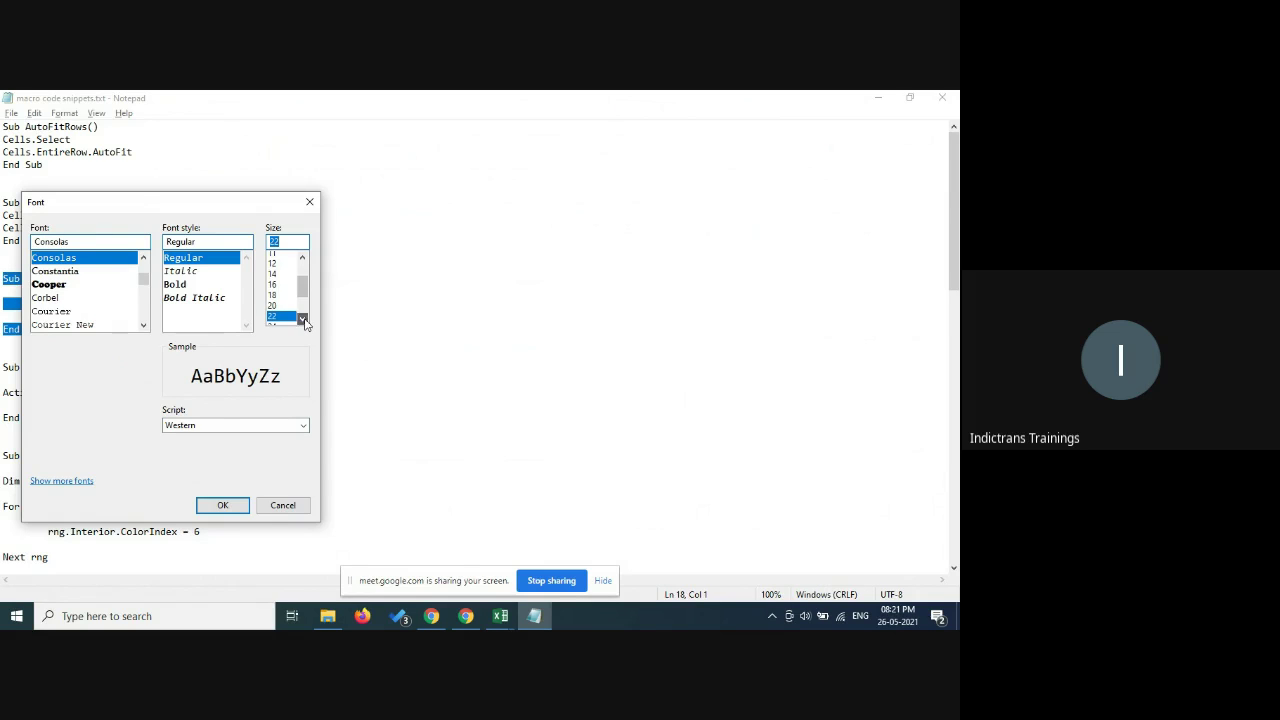
{"action": "left_click", "coordinate": [282, 319]}
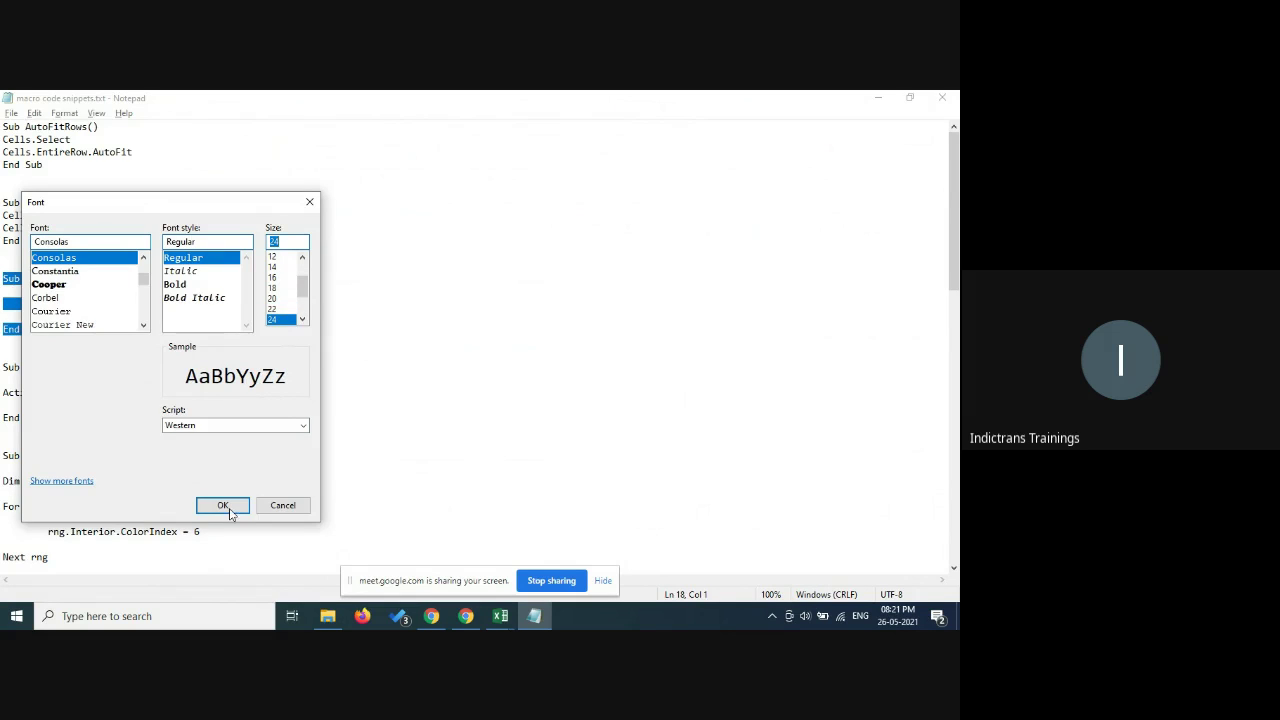
{"action": "left_click", "coordinate": [222, 505]}
- Review the AutoFit macros in the snippets file and copy the whole AutofitSpecificColumns macro
{"action": "left_click", "coordinate": [163, 397]}
{"action": "scroll", "coordinate": [310, 465], "scroll_direction": "down", "scroll_amount": 2}
{"action": "scroll", "coordinate": [310, 465], "scroll_direction": "down", "scroll_amount": 1}
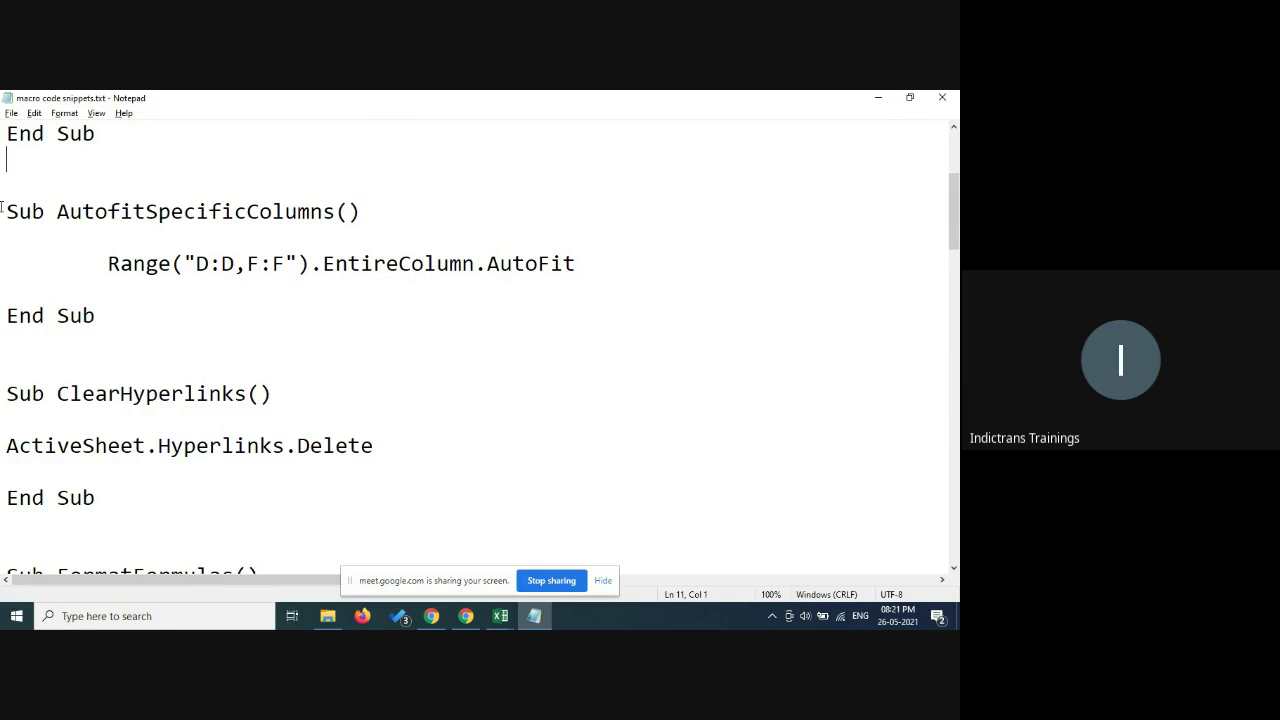
{"action": "scroll", "coordinate": [103, 276], "scroll_direction": "up", "scroll_amount": 3}
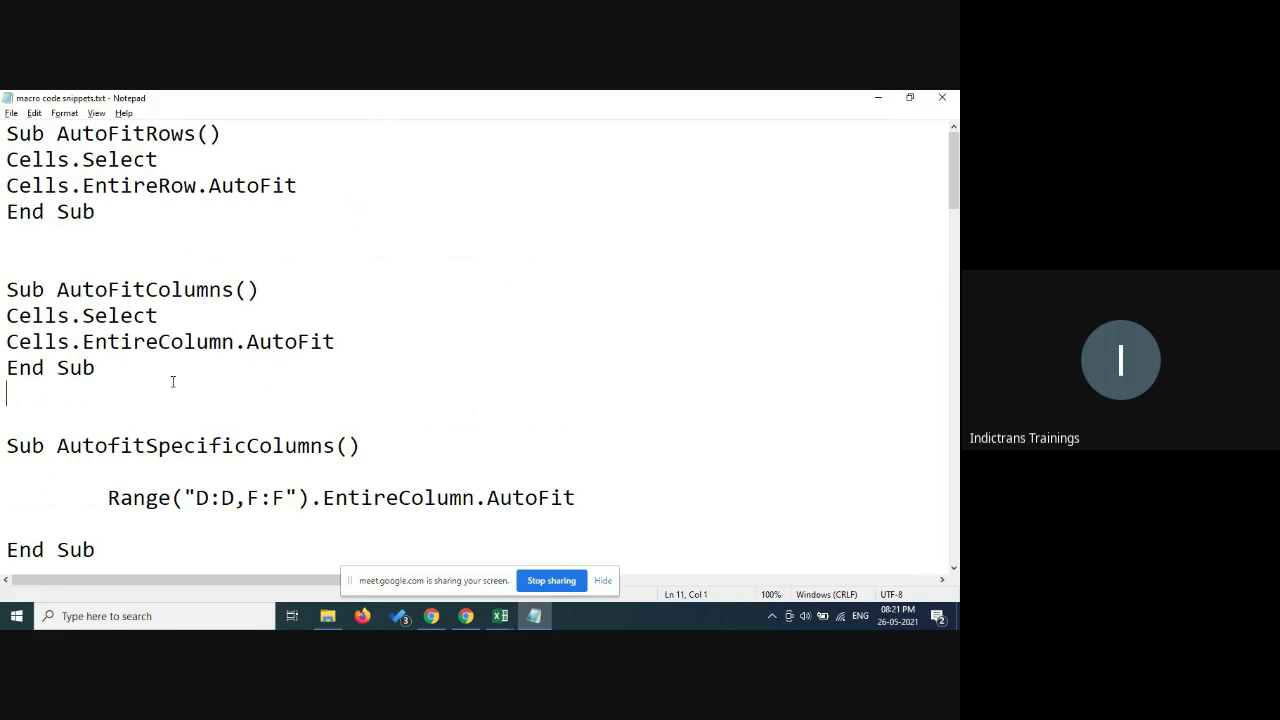
{"action": "scroll", "coordinate": [210, 420], "scroll_direction": "down", "scroll_amount": 2}
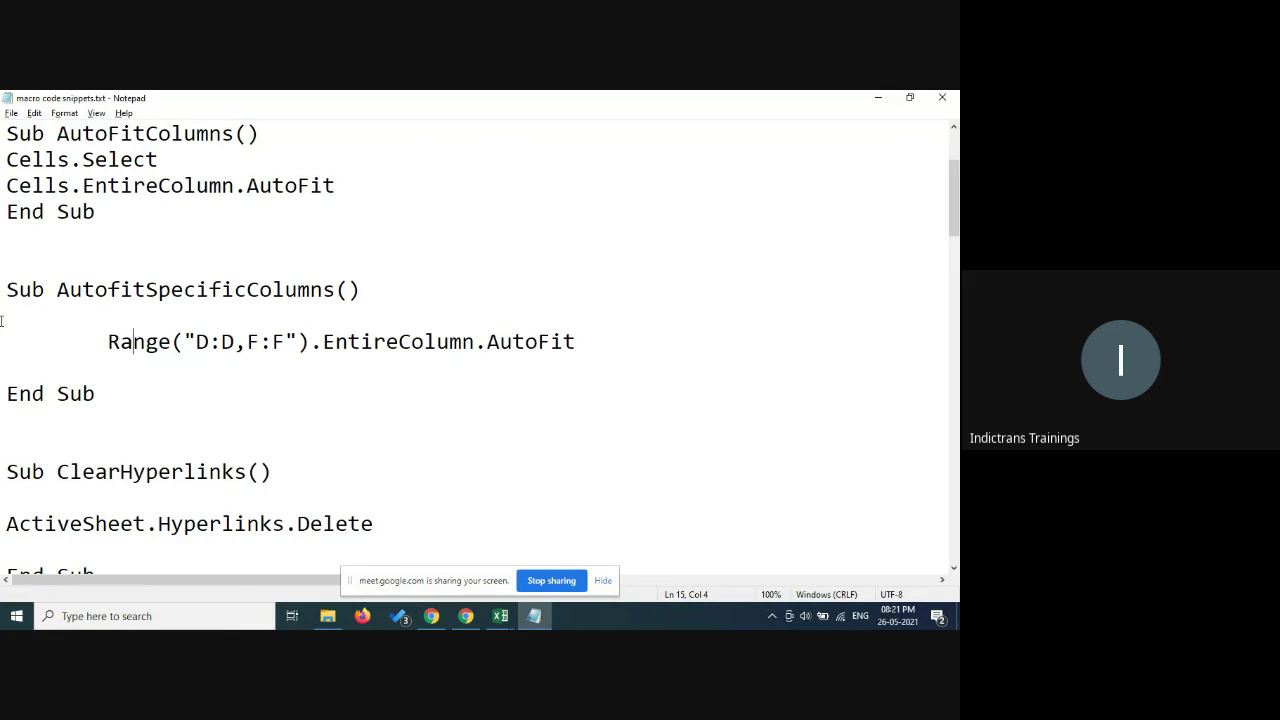
{"action": "left_click_drag", "start_coordinate": [8, 290], "coordinate": [108, 395]}
{"action": "key", "text": "ctrl+c"}
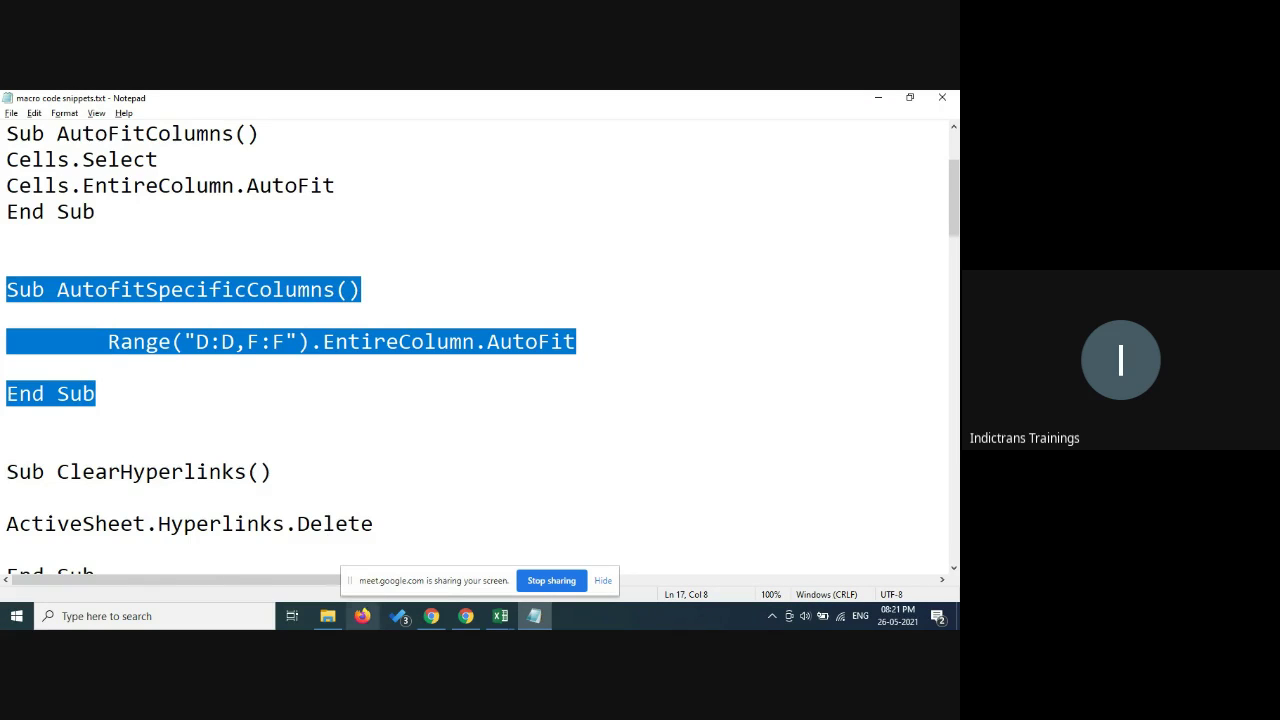
- Switch to Macro LIVE.xlsm in Excel and paste the AutofitSpecificColumns macro below AutoFitColumns in the Sheet5 code of the Visual Basic editor
{"action": "left_click", "coordinate": [500, 616]}
{"action": "left_click", "coordinate": [438, 580]}
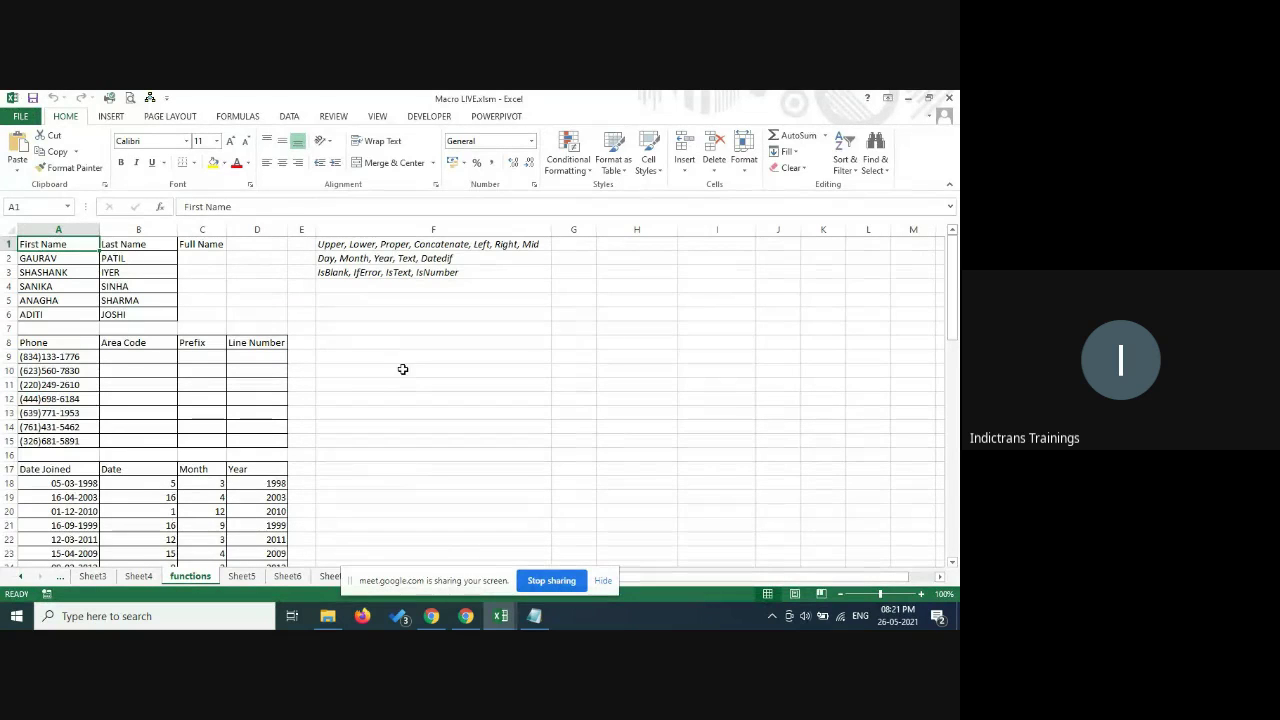
{"action": "scroll", "coordinate": [405, 378], "scroll_direction": "down", "scroll_amount": 5}
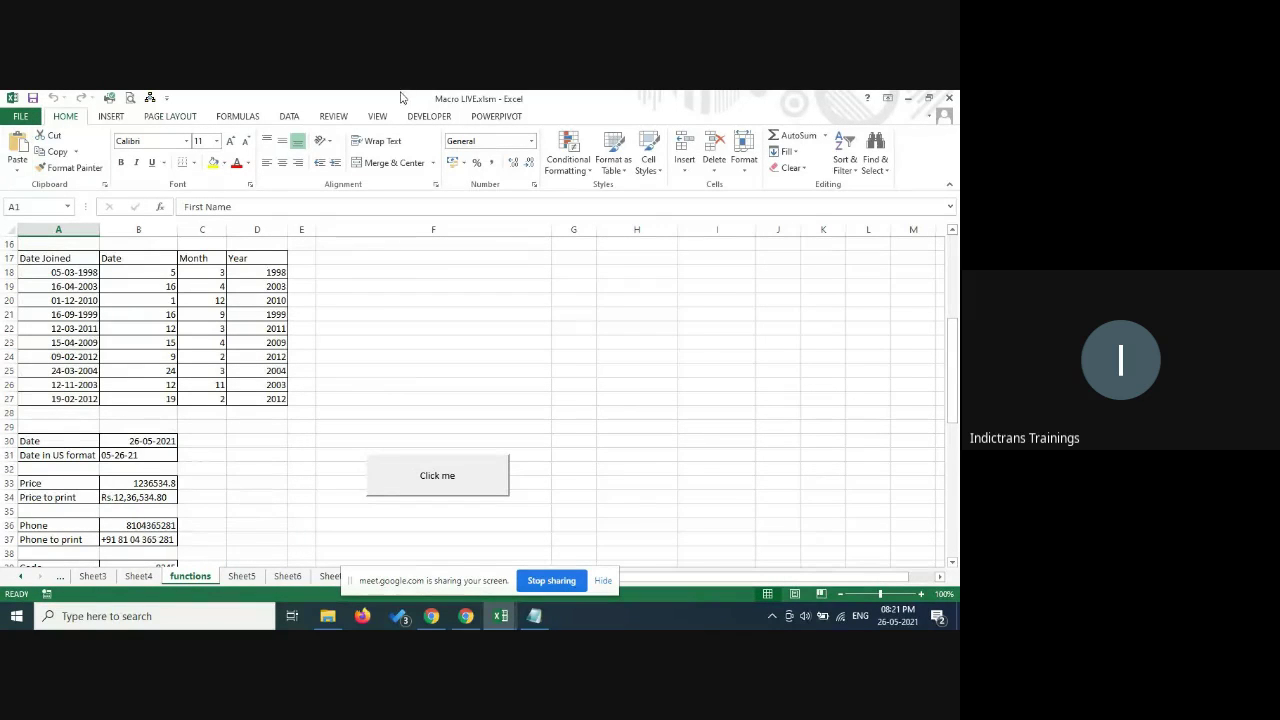
{"action": "left_click", "coordinate": [432, 116]}
{"action": "left_click", "coordinate": [16, 160]}
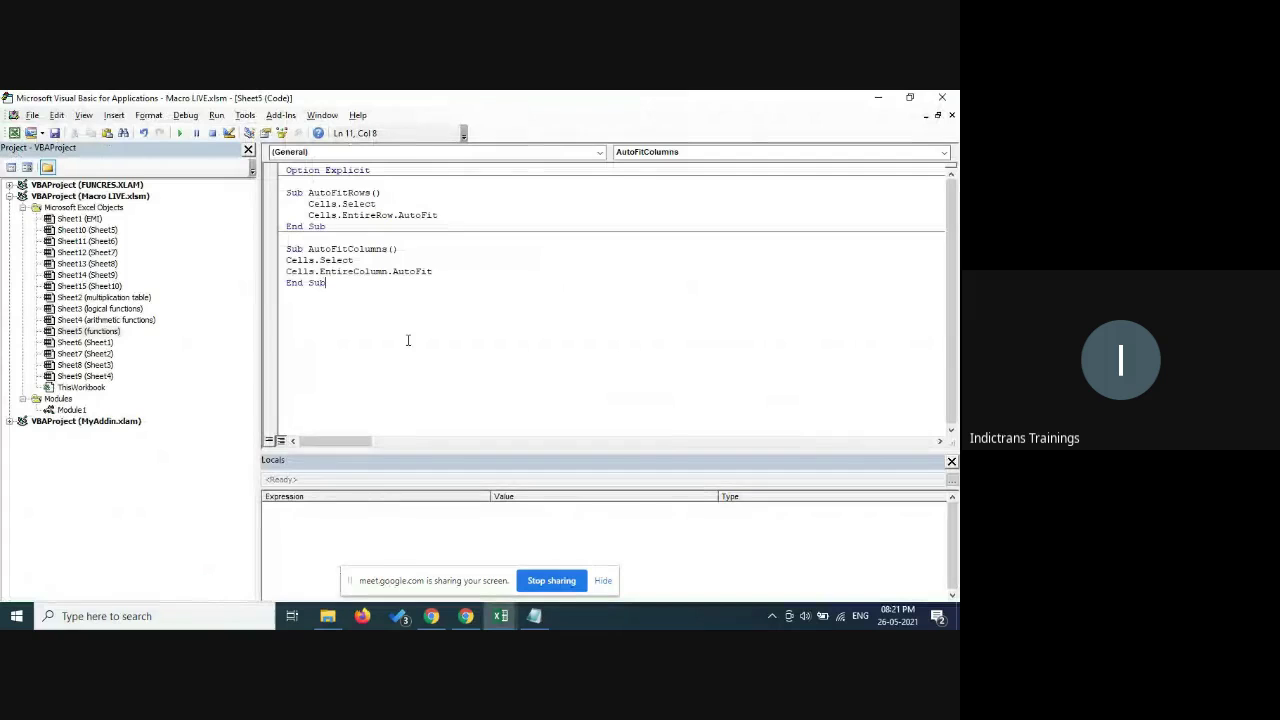
{"action": "key", "text": "ctrl+v"}
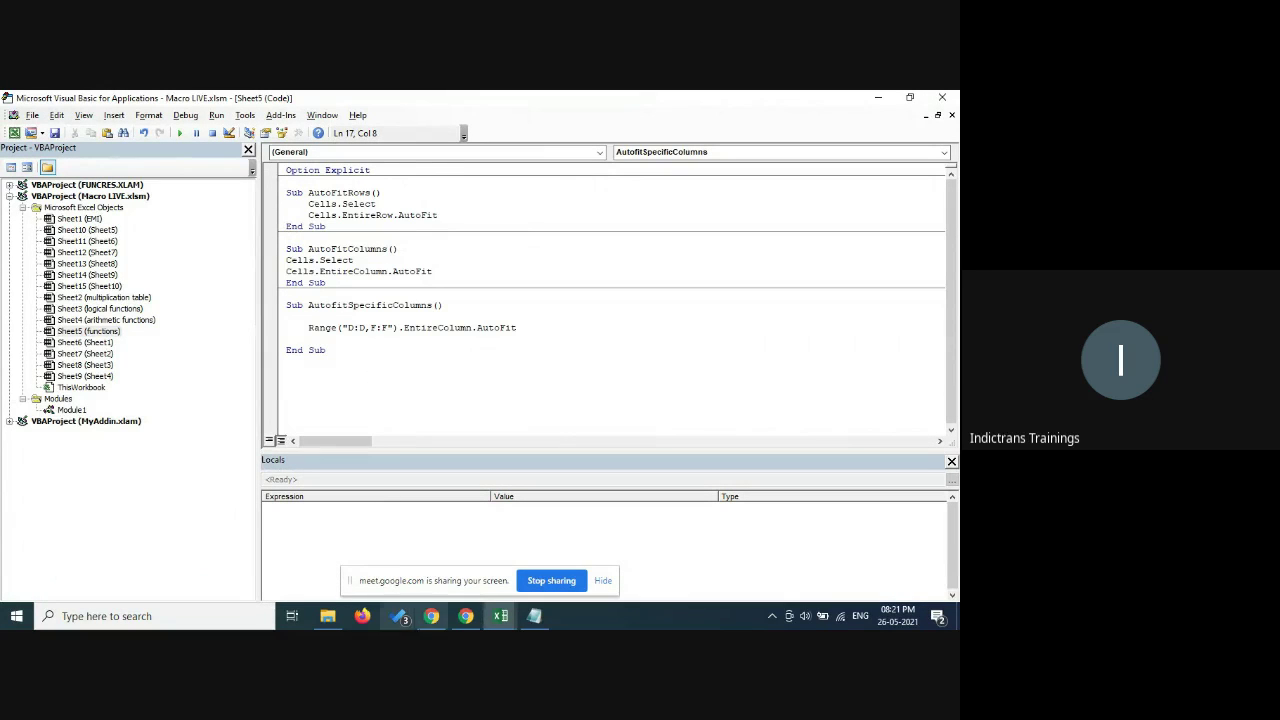
- Return to the functions worksheet, narrow column F, and widen columns C, D and E
{"action": "left_click", "coordinate": [14, 134]}
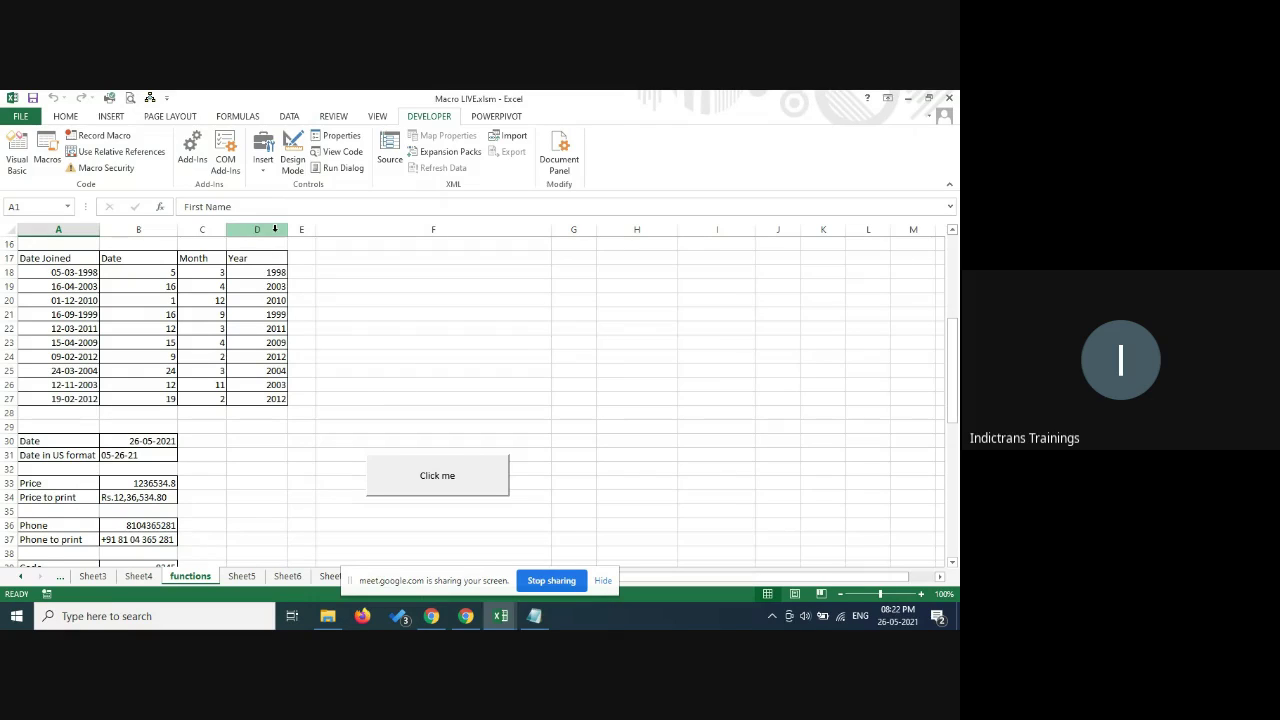
{"action": "scroll", "coordinate": [548, 330], "scroll_direction": "up", "scroll_amount": 5}
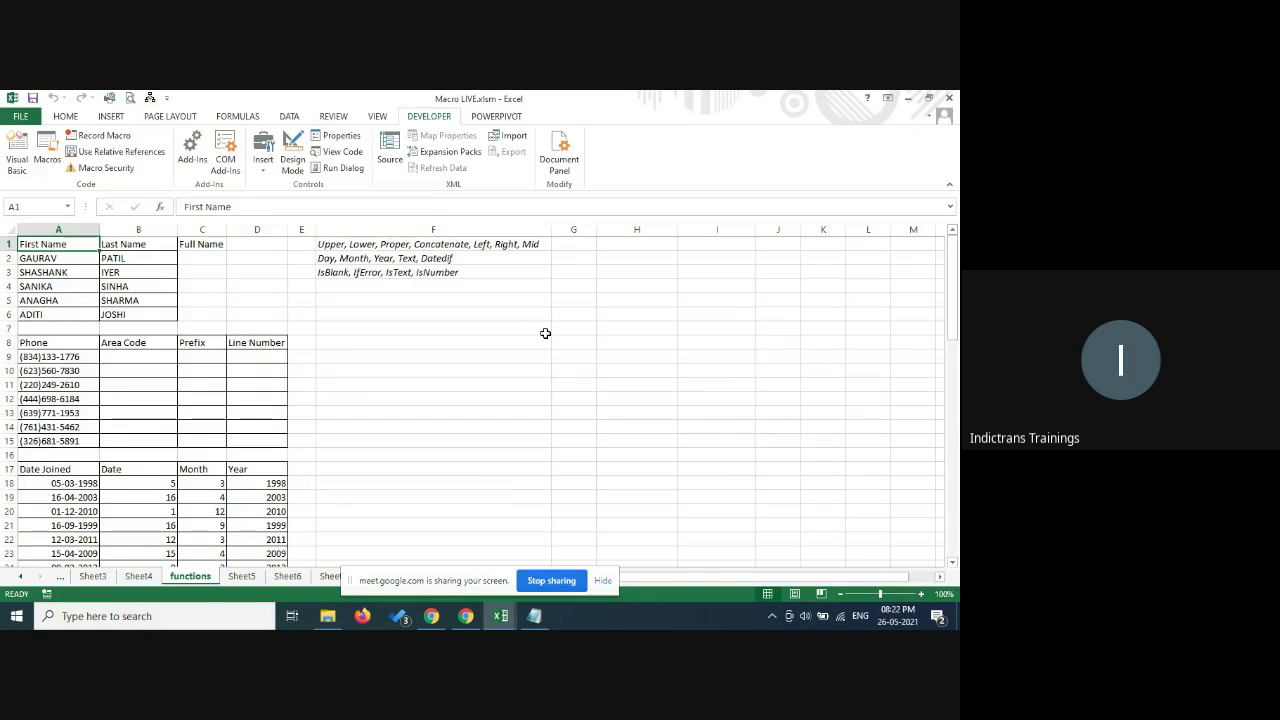
{"action": "left_click_drag", "start_coordinate": [546, 224], "coordinate": [417, 229]}
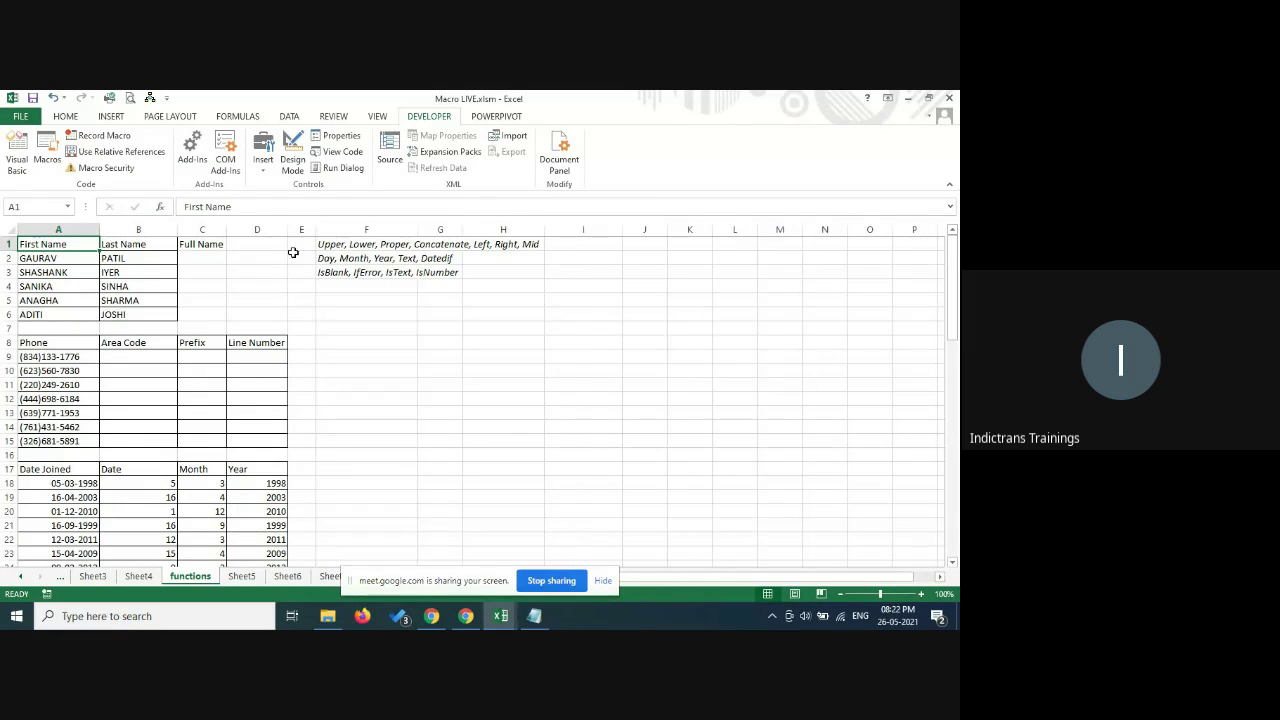
{"action": "left_click_drag", "start_coordinate": [288, 229], "coordinate": [530, 229]}
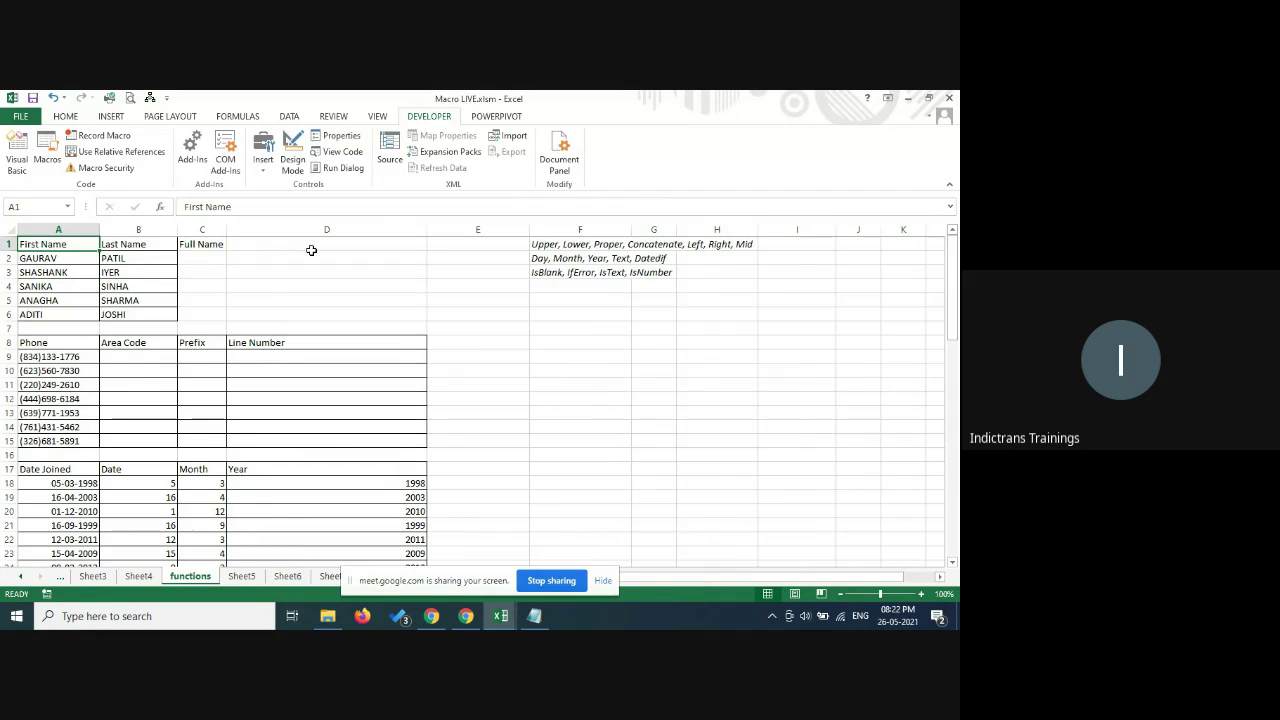
{"action": "left_click_drag", "start_coordinate": [227, 229], "coordinate": [297, 229]}
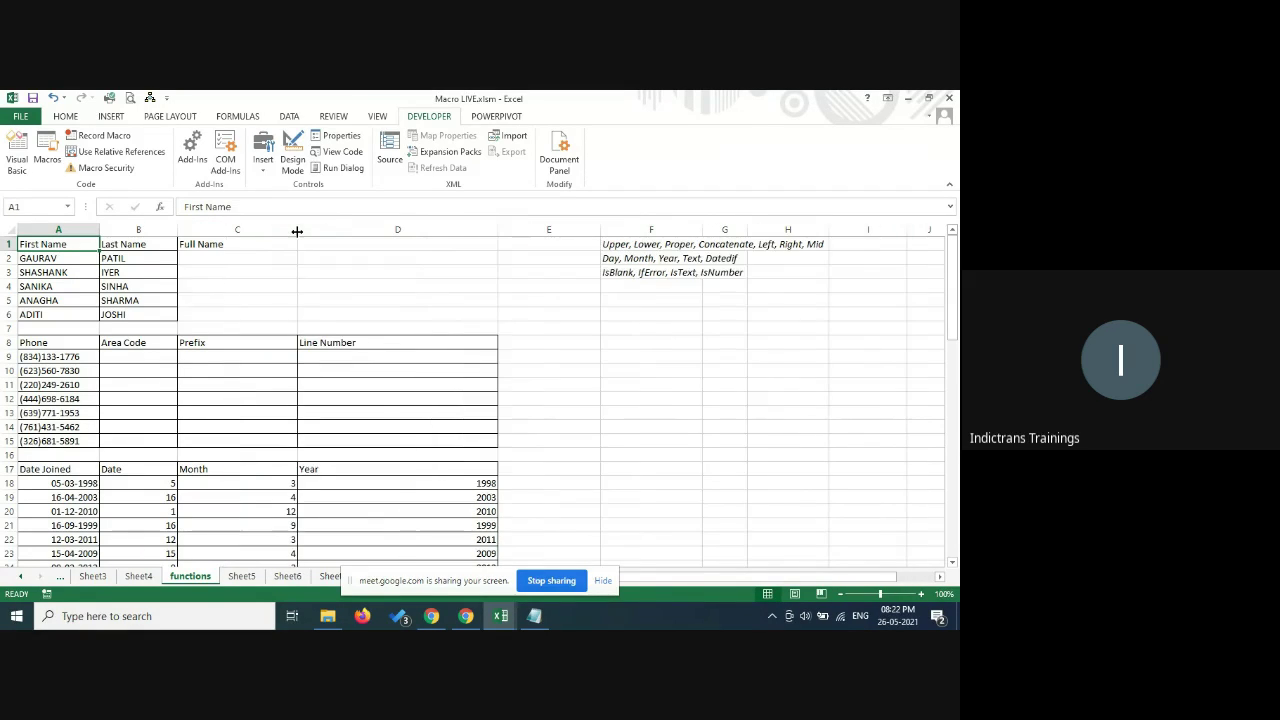
- Change the Click me button's assigned macro to Sheet5.AutofitSpecificColumns and deselect the button
{"action": "scroll", "coordinate": [605, 420], "scroll_direction": "down", "scroll_amount": 6}
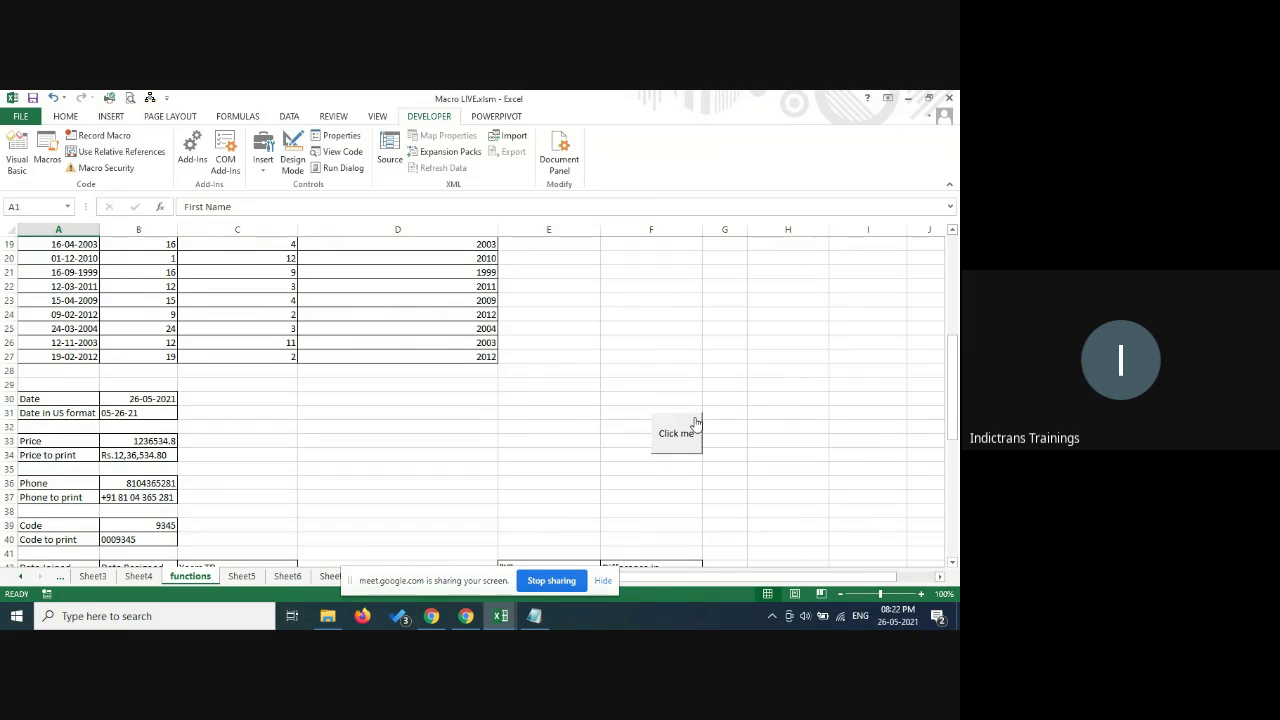
{"action": "left_click_drag", "start_coordinate": [676, 433], "coordinate": [796, 429]}
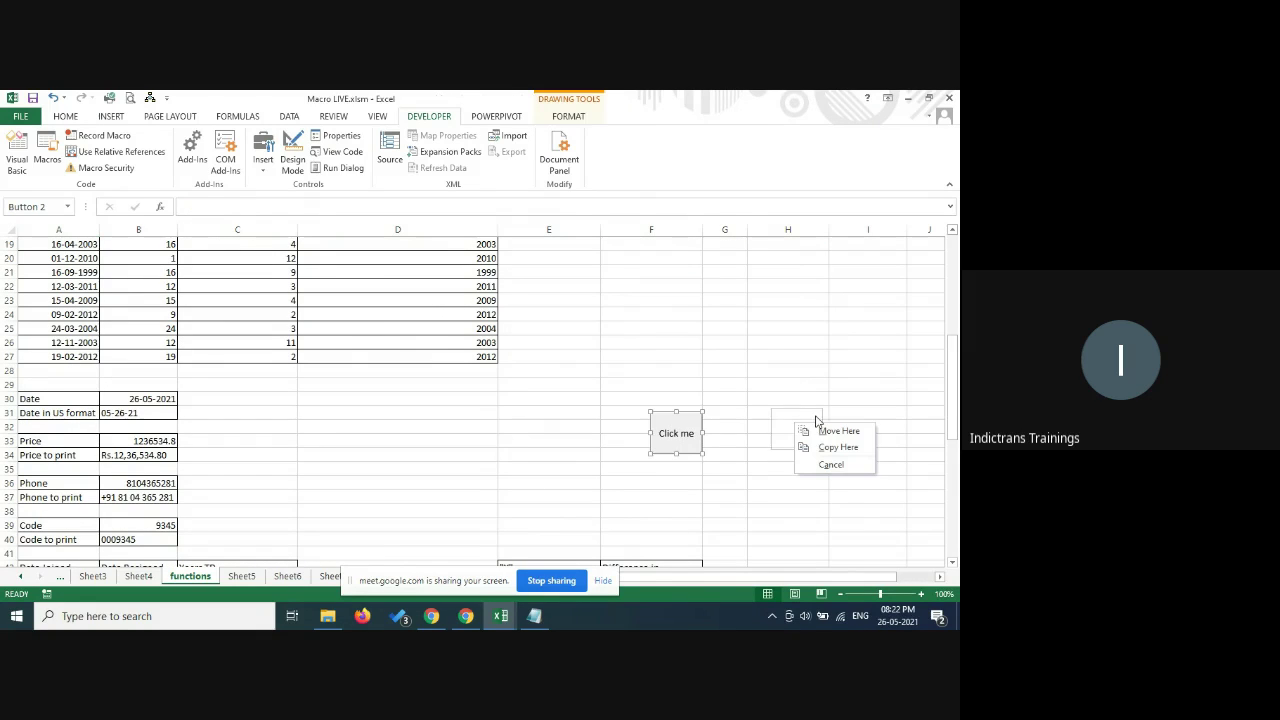
{"action": "left_click", "coordinate": [754, 469]}
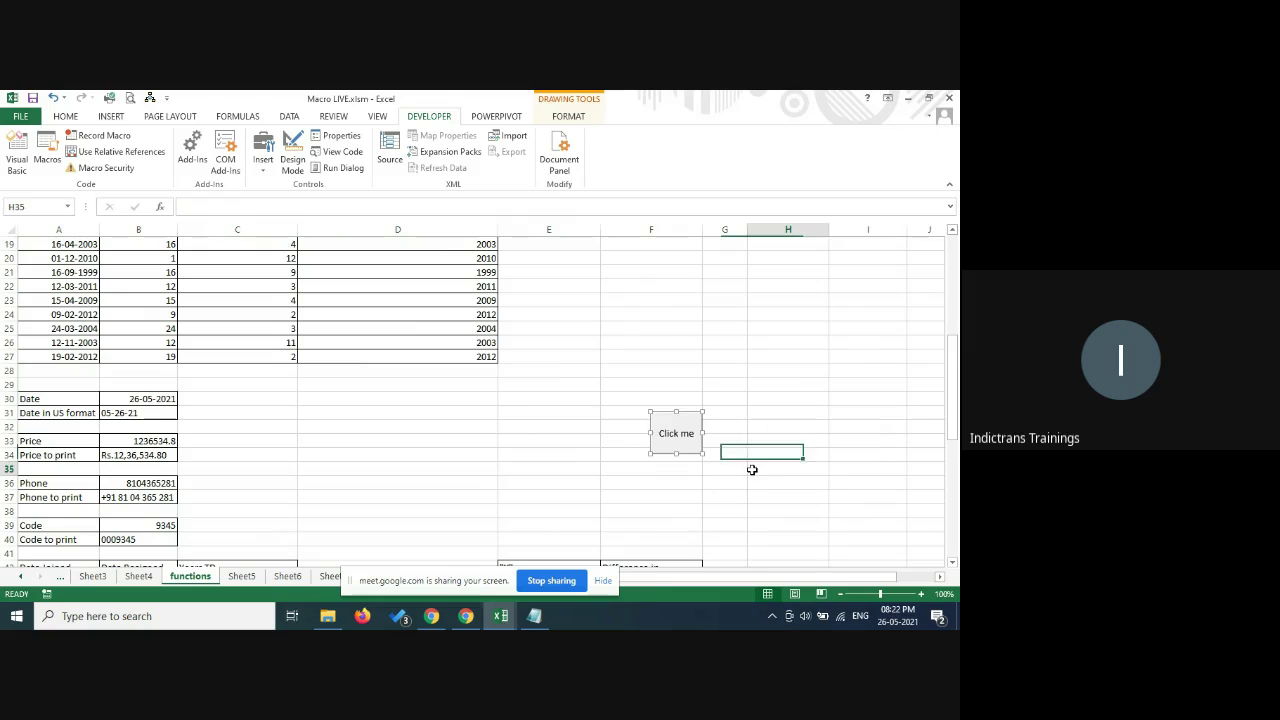
{"action": "right_click", "coordinate": [677, 440]}
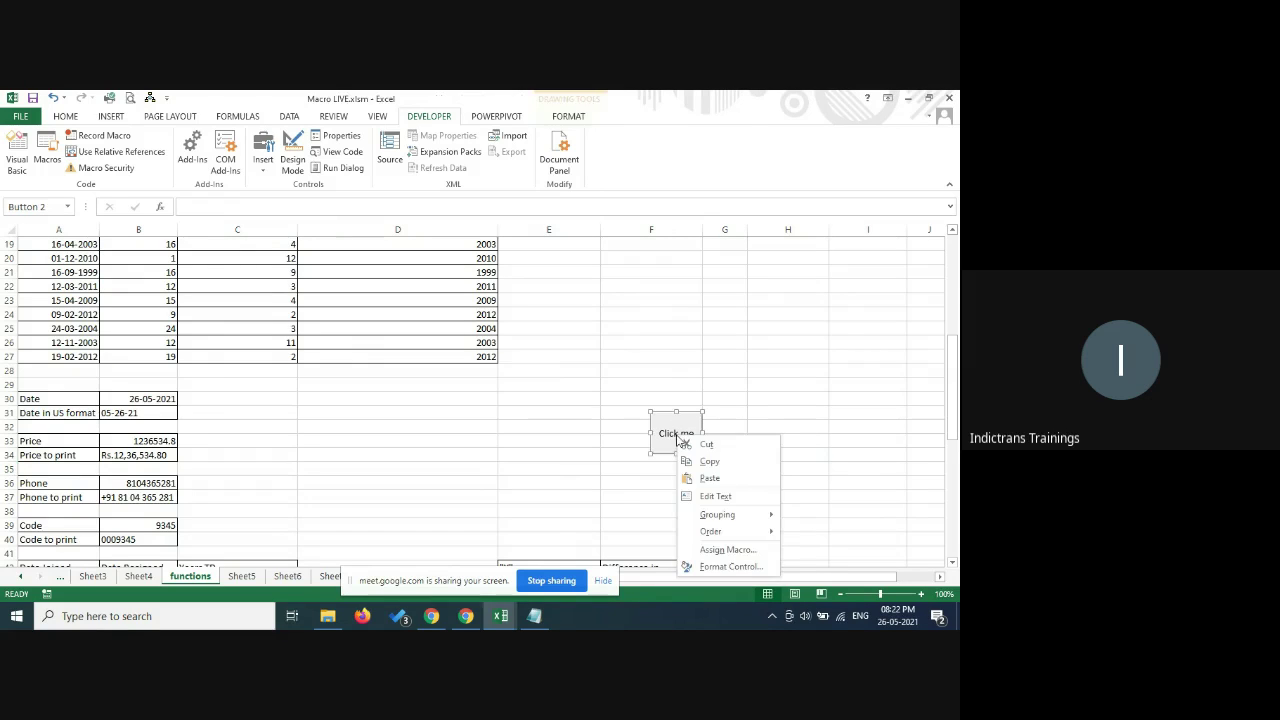
{"action": "left_click", "coordinate": [715, 549]}
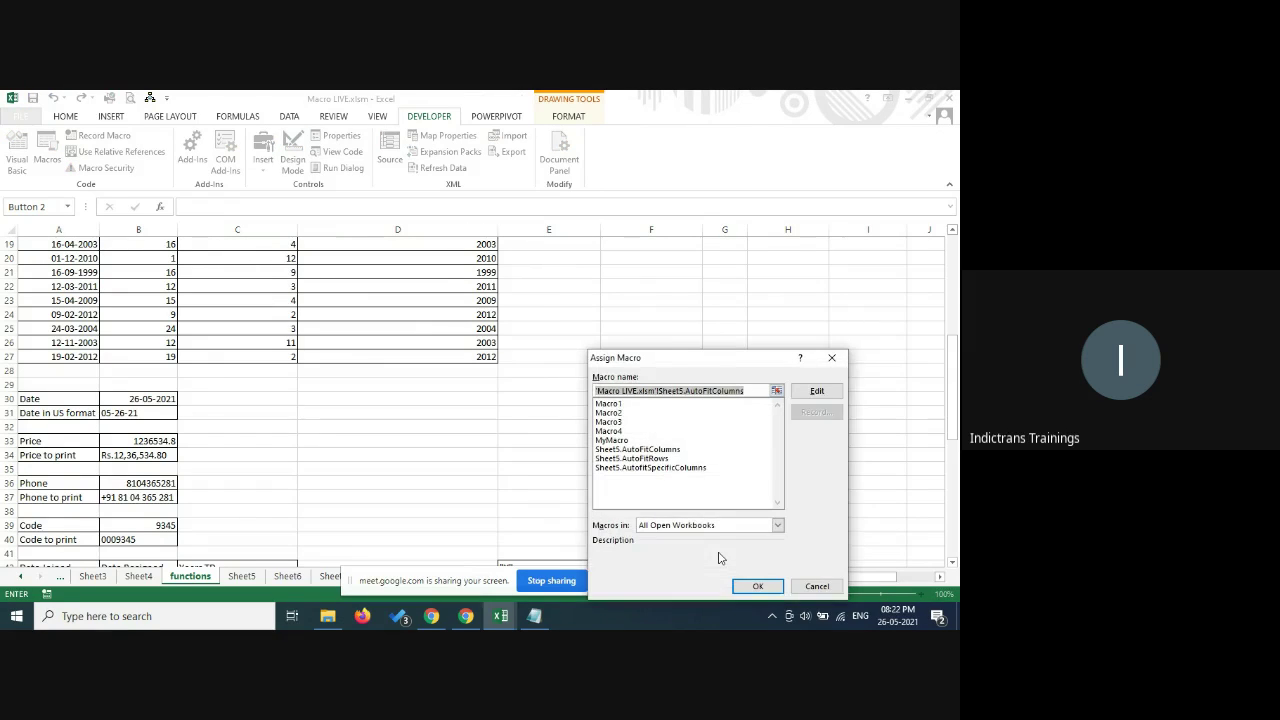
{"action": "left_click", "coordinate": [697, 467]}
{"action": "left_click", "coordinate": [761, 587]}
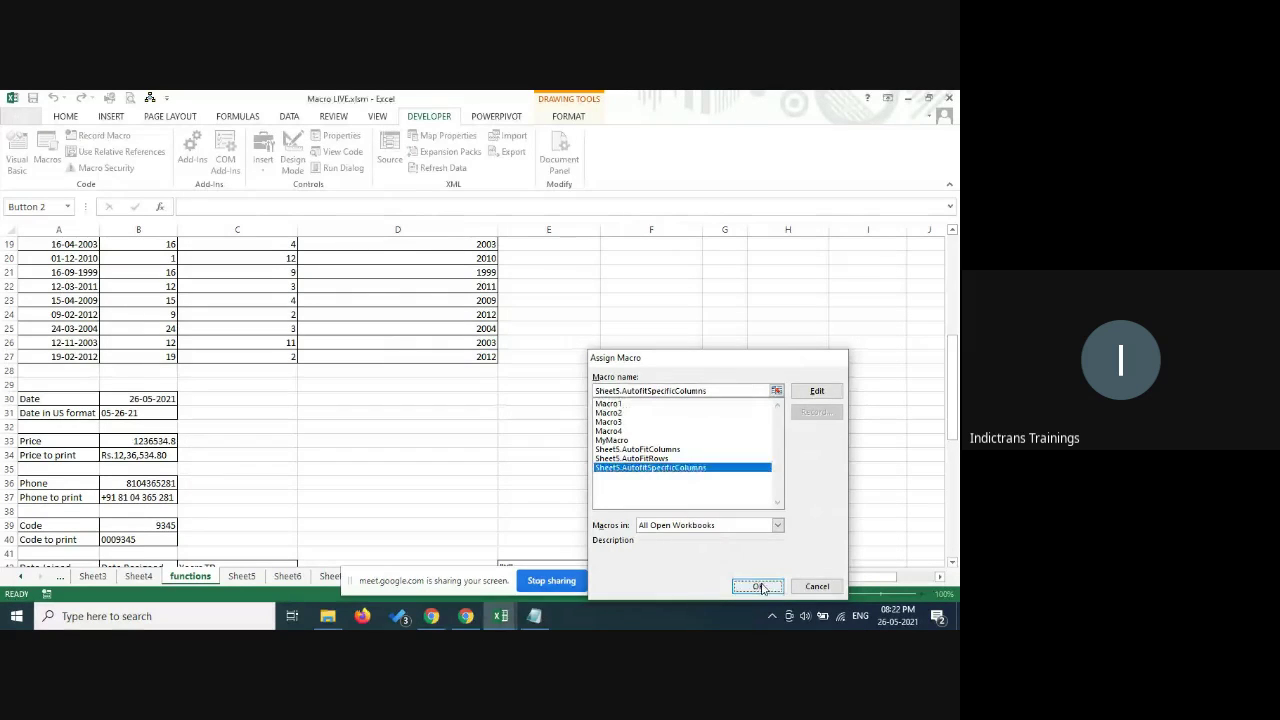
{"action": "key", "text": "Escape"}
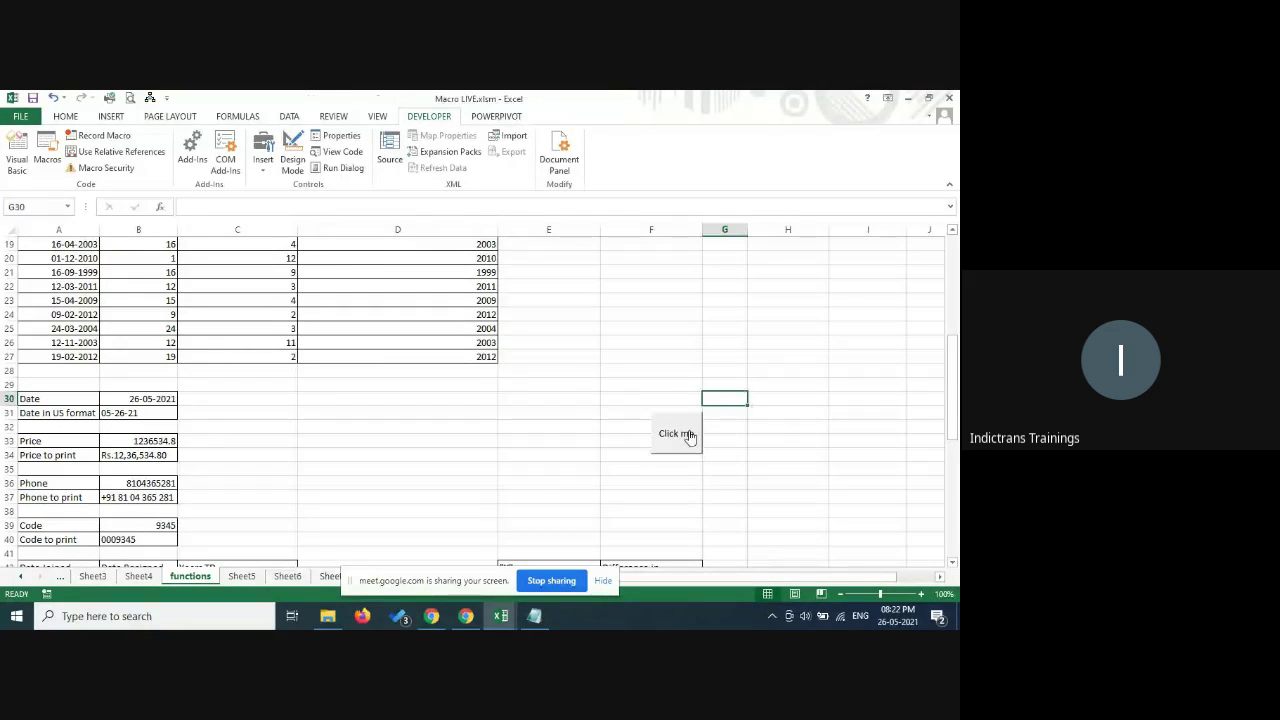
- Run the AutofitSpecificColumns macro from the Click me button and compare the column widths with its Range line in the Notepad snippets file
{"action": "left_click", "coordinate": [681, 434]}
{"action": "scroll", "coordinate": [443, 365], "scroll_direction": "up", "scroll_amount": 6}
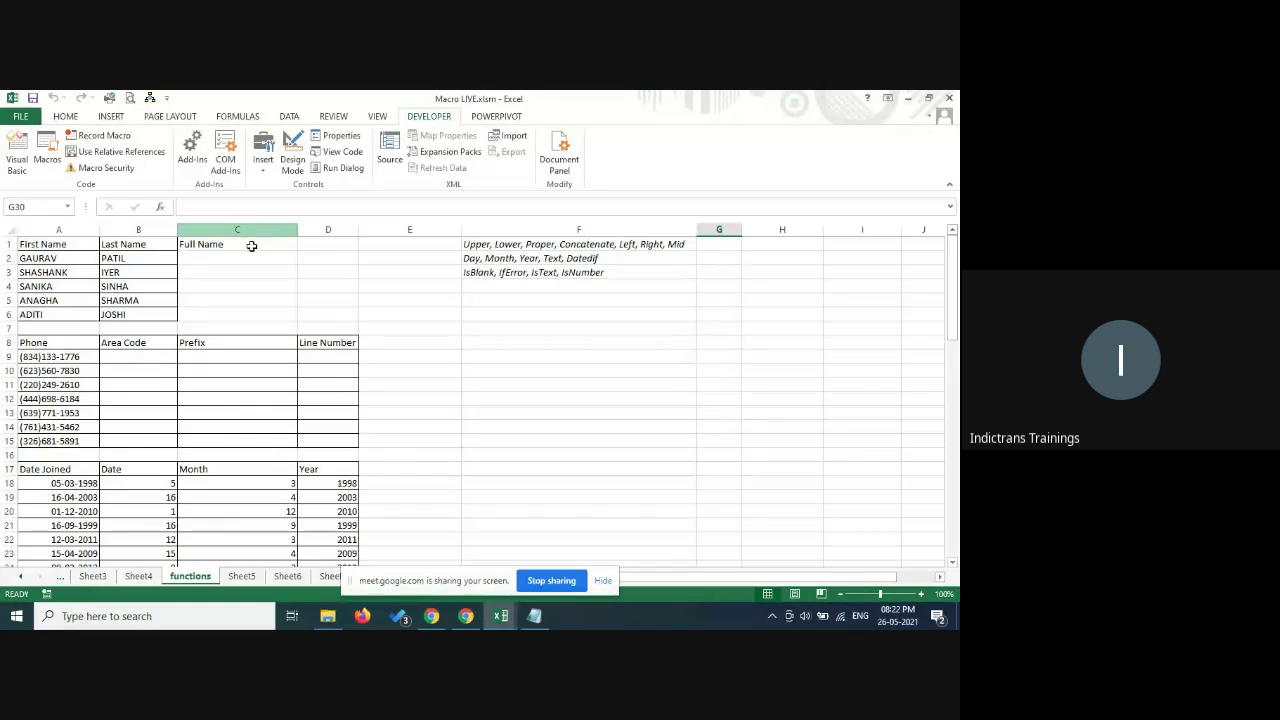
{"action": "left_click", "coordinate": [535, 620]}
{"action": "left_click", "coordinate": [228, 358]}
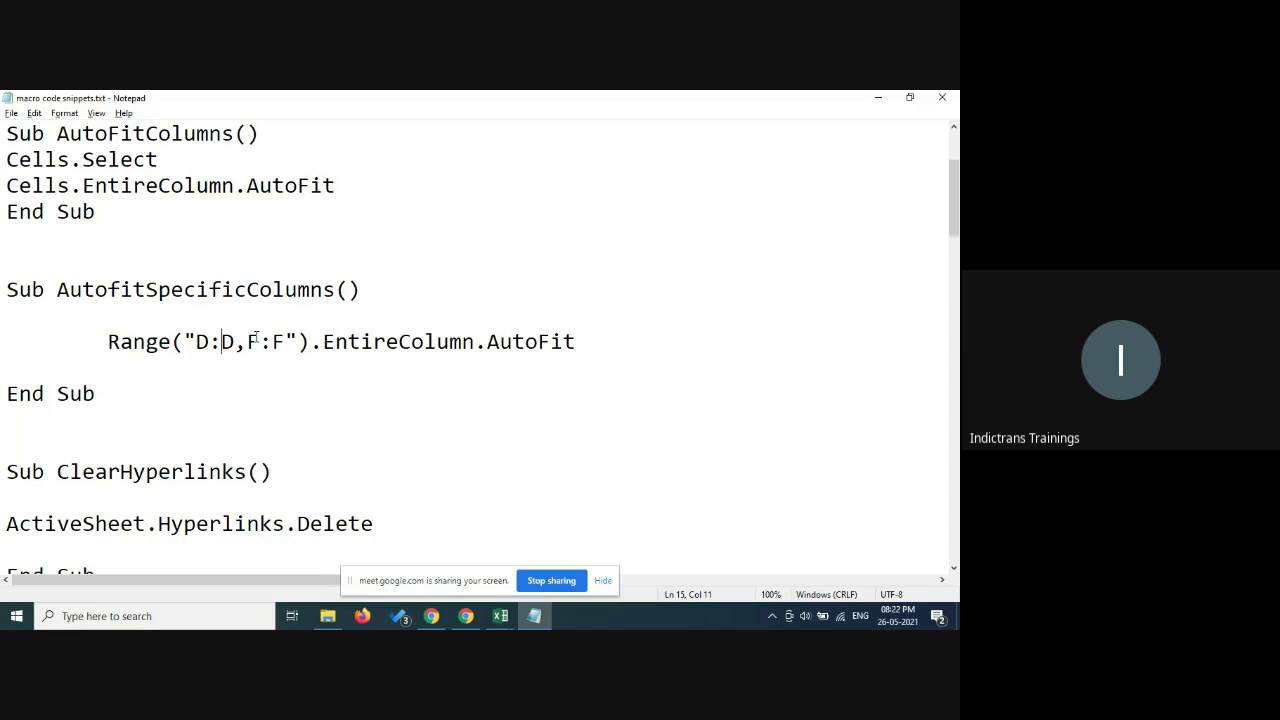
- Examine the ClearHyperlinks macro and its ActiveSheet.Hyperlinks.Delete line in the snippets file
{"action": "left_click", "coordinate": [140, 448]}
{"action": "scroll", "coordinate": [143, 453], "scroll_direction": "down", "scroll_amount": 1}
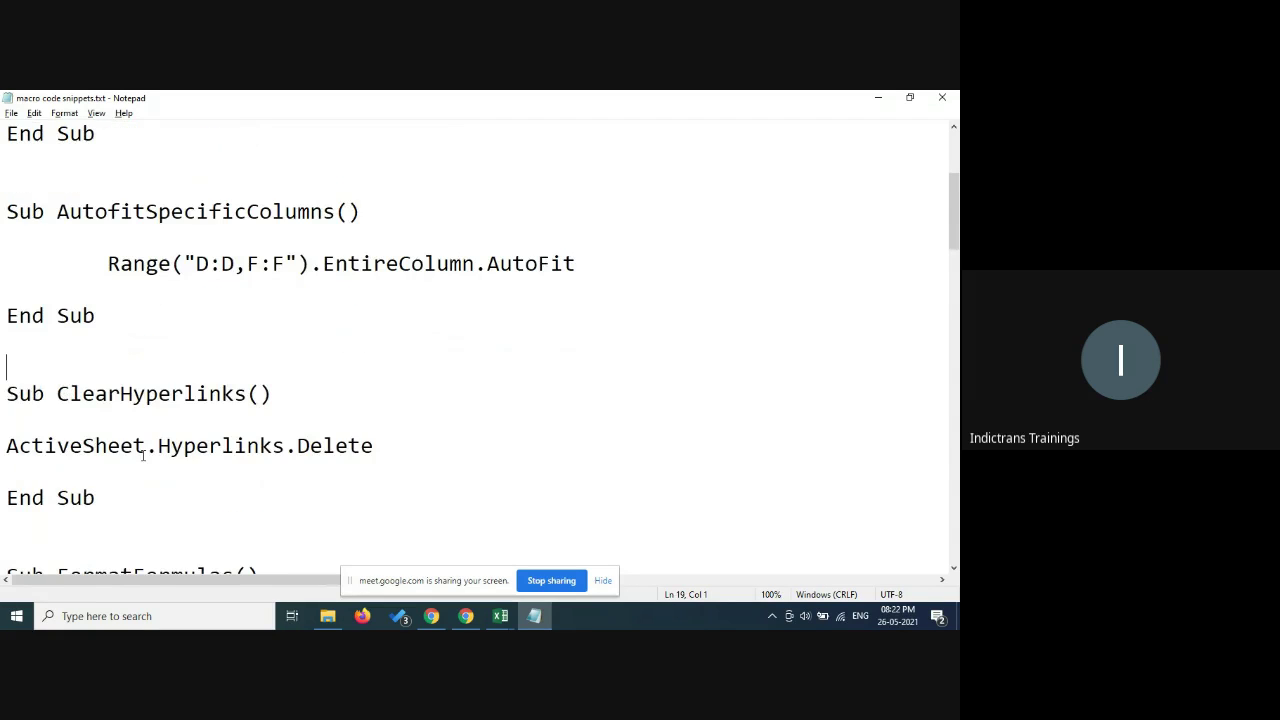
{"action": "scroll", "coordinate": [202, 399], "scroll_direction": "down", "scroll_amount": 2}
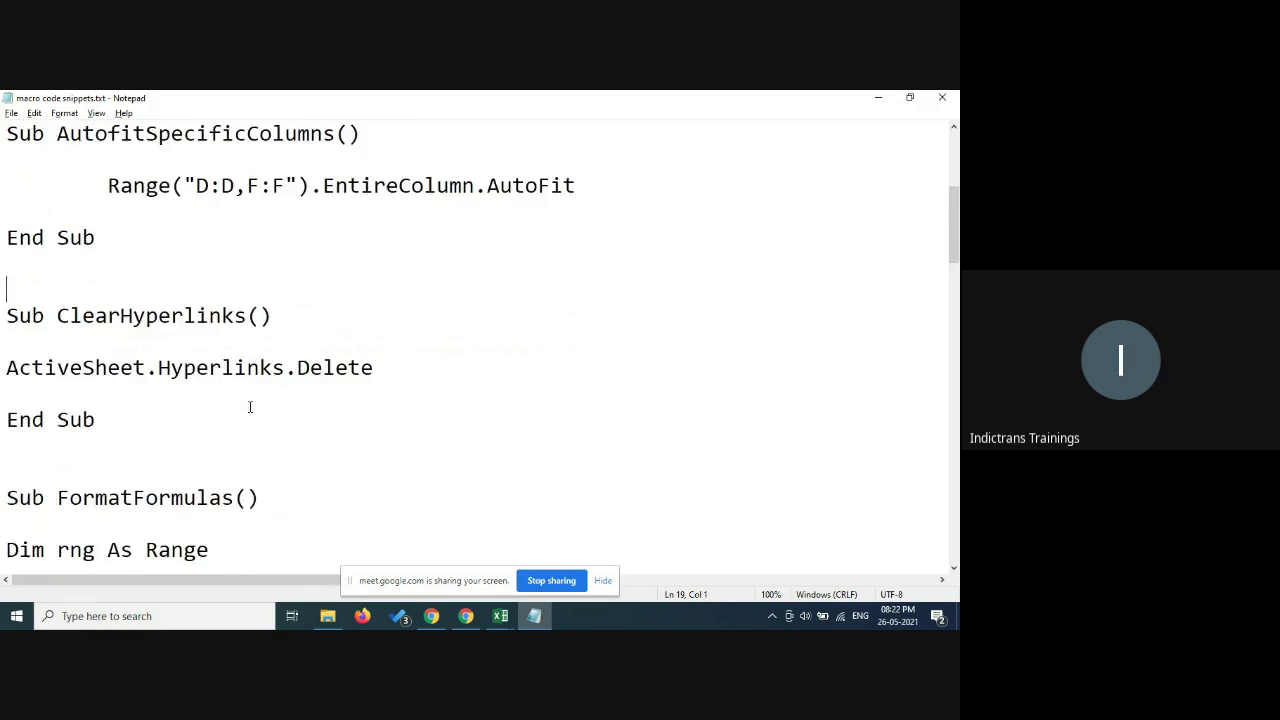
{"action": "left_click", "coordinate": [59, 290]}
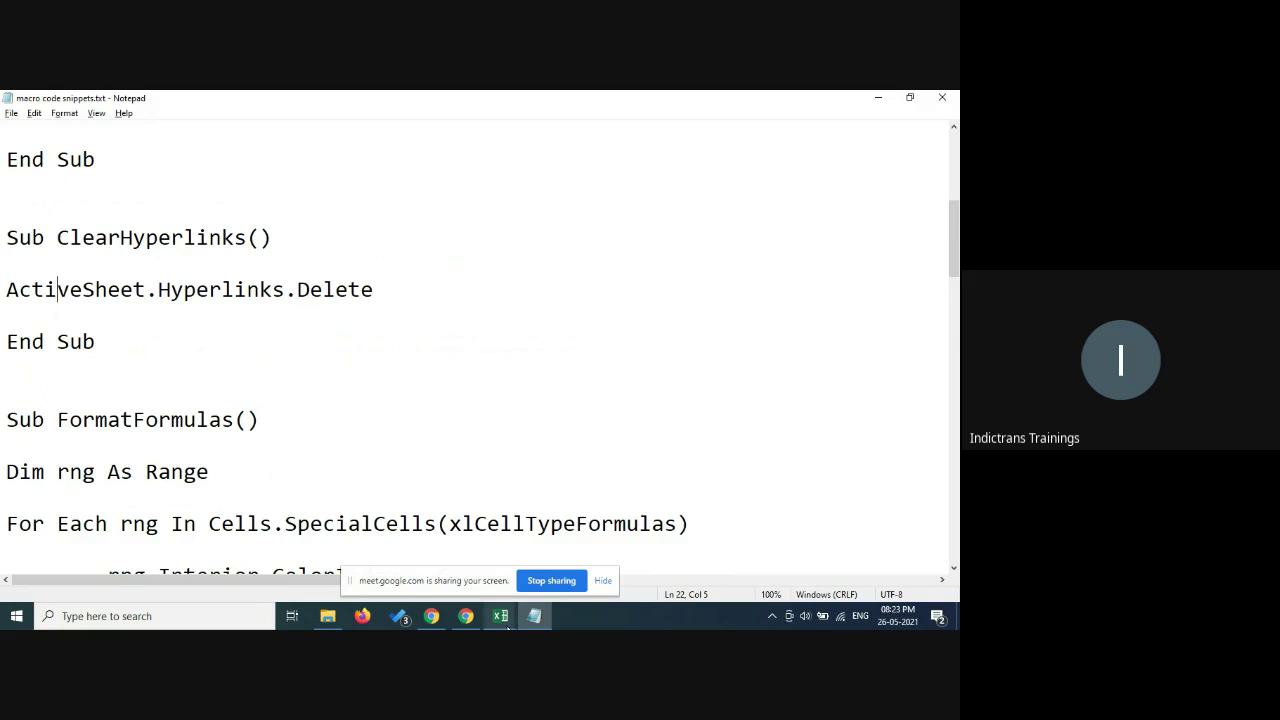
{"action": "left_click", "coordinate": [500, 615]}
{"action": "left_click", "coordinate": [437, 572]}
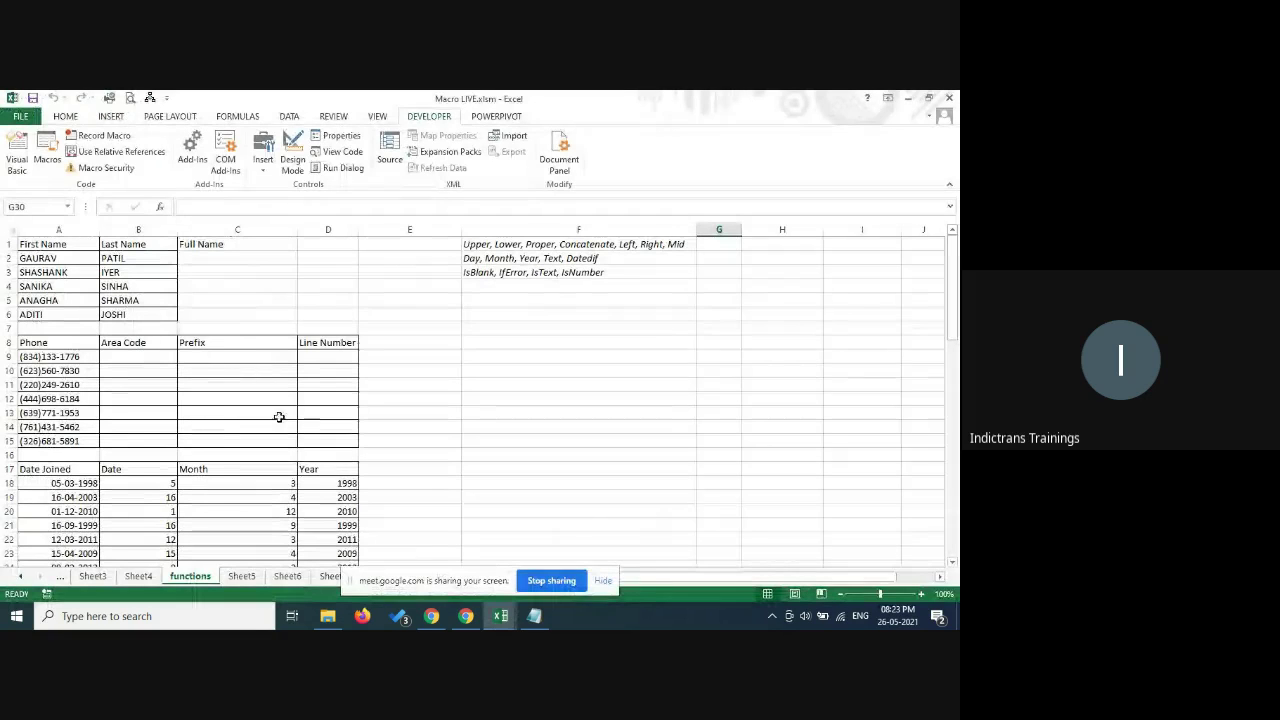
{"action": "left_click", "coordinate": [46, 357]}
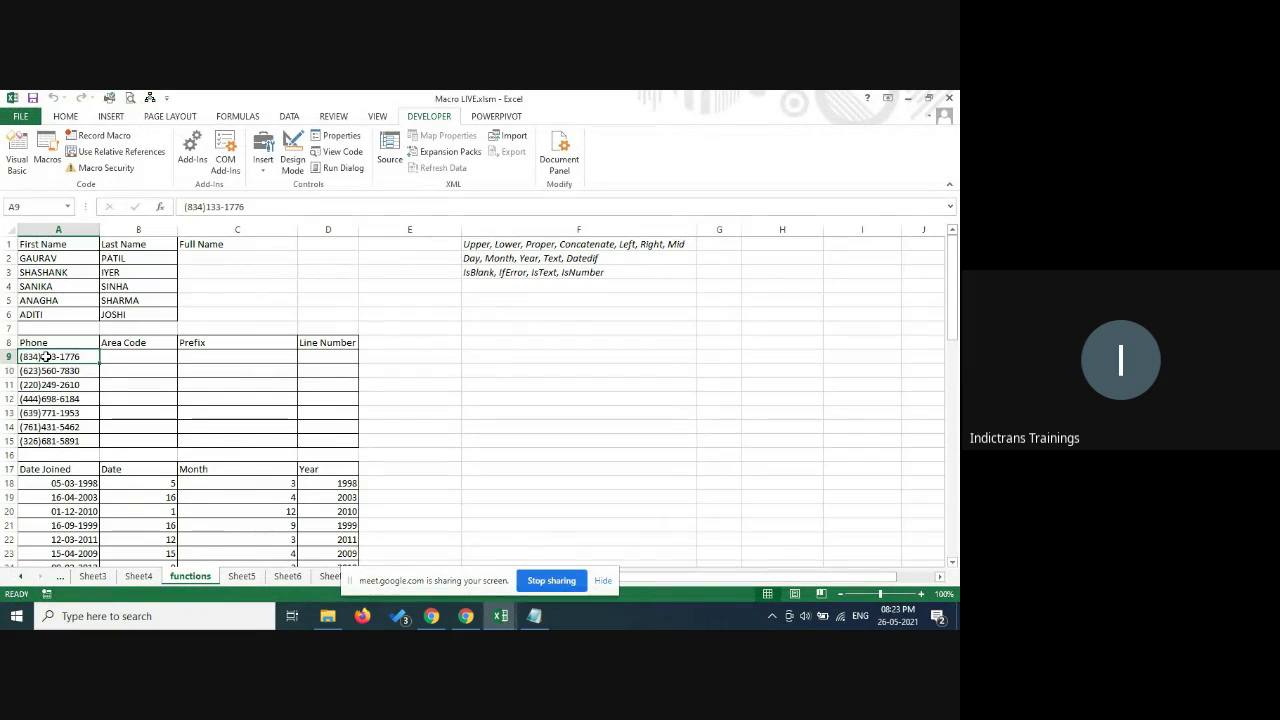
{"action": "right_click", "coordinate": [46, 357]}
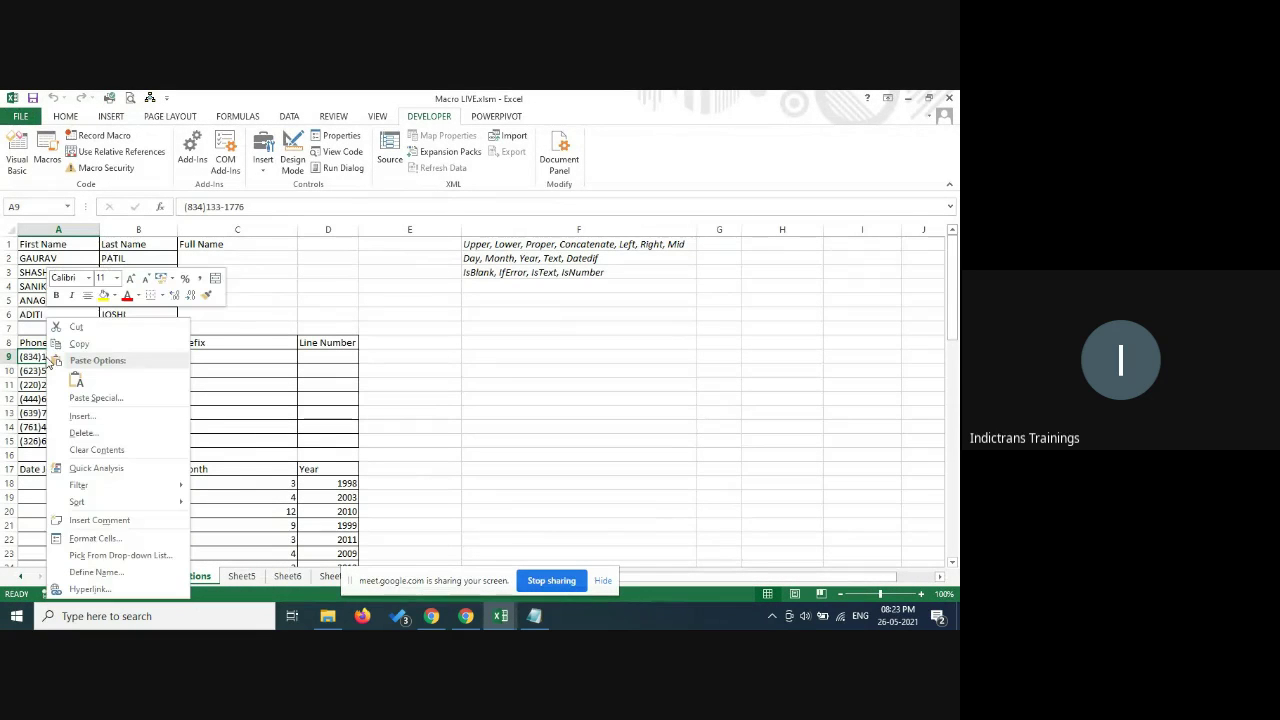
{"action": "left_click", "coordinate": [90, 589]}
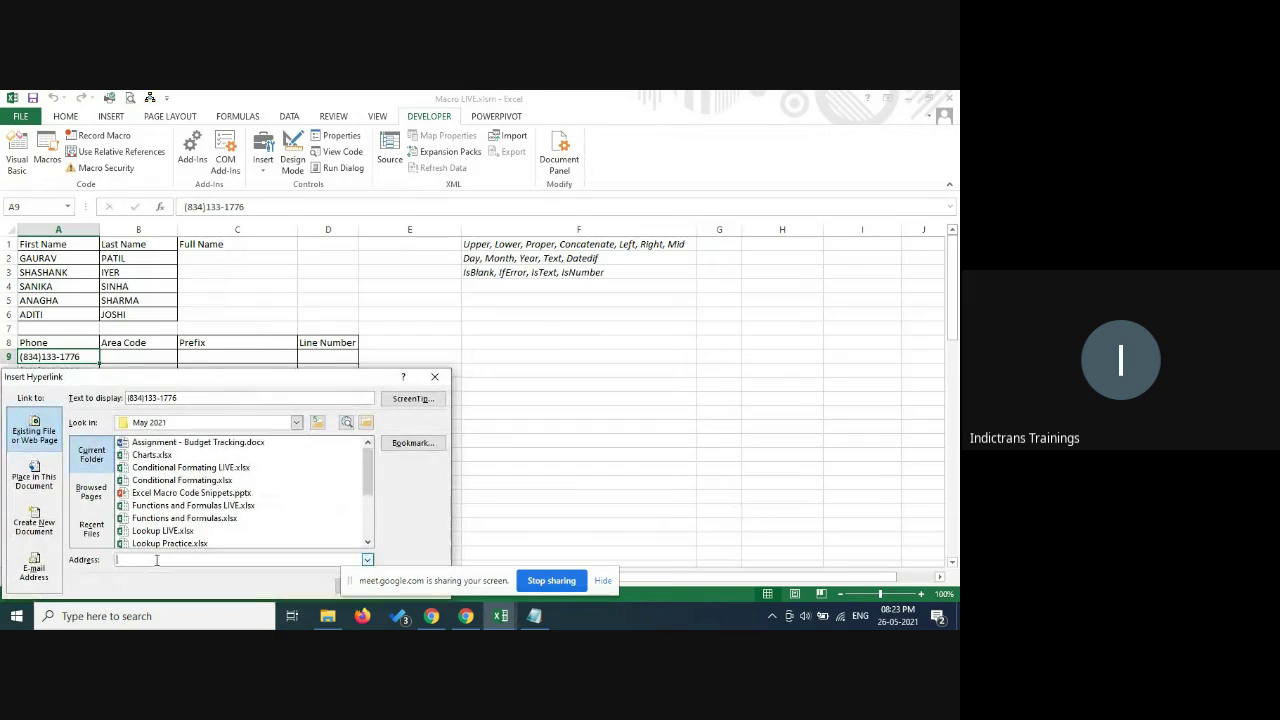
{"action": "type", "text": "www.vidyarjan"}
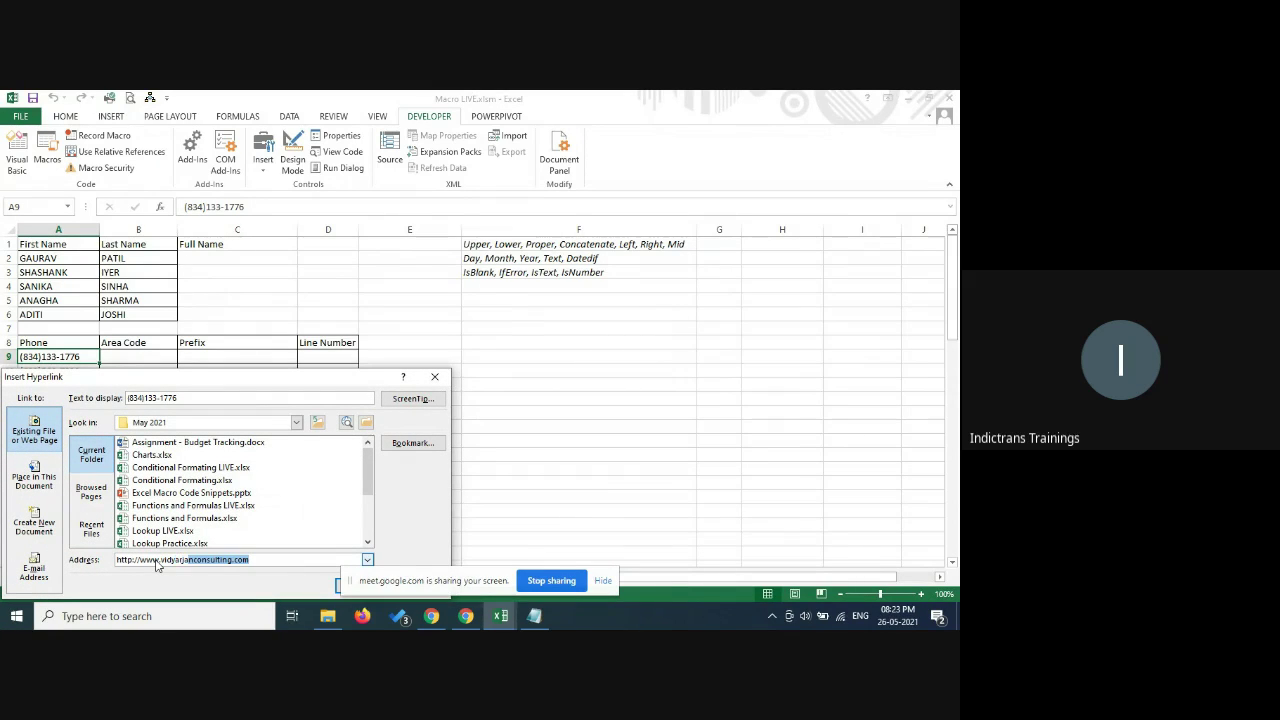
{"action": "type", "text": ".in"}
{"action": "left_click", "coordinate": [609, 584]}
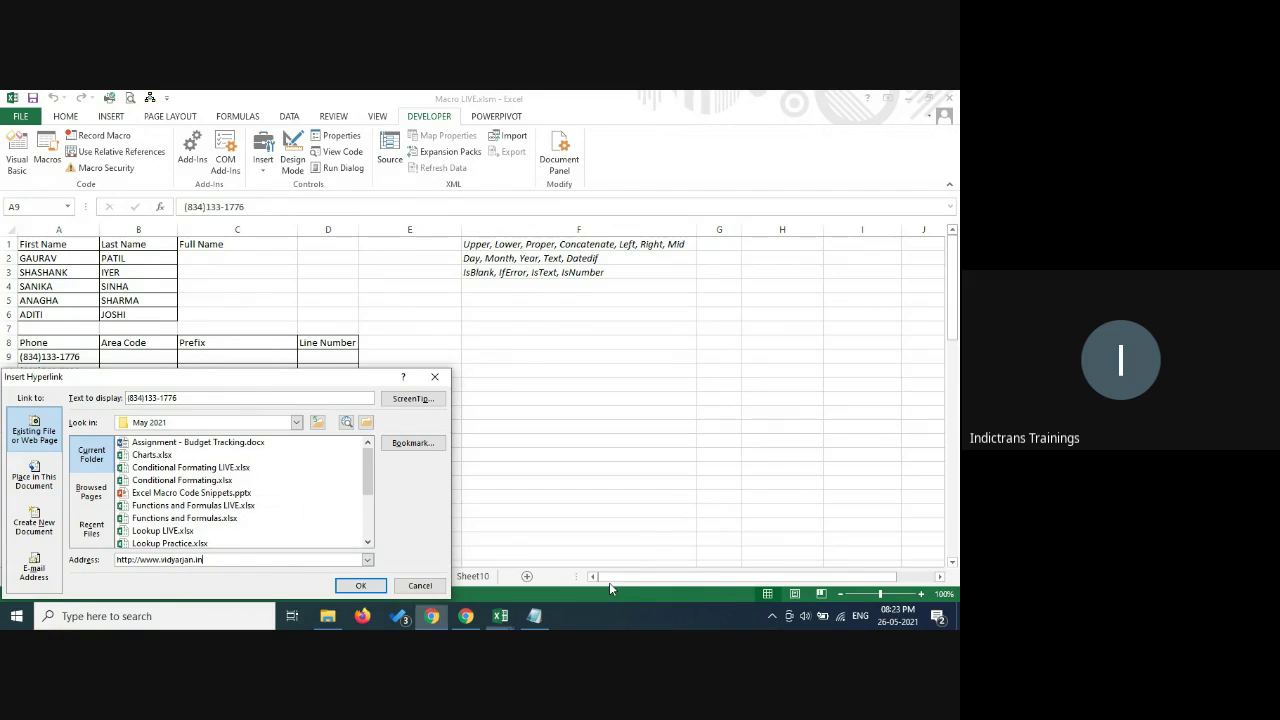
{"action": "left_click", "coordinate": [377, 590]}
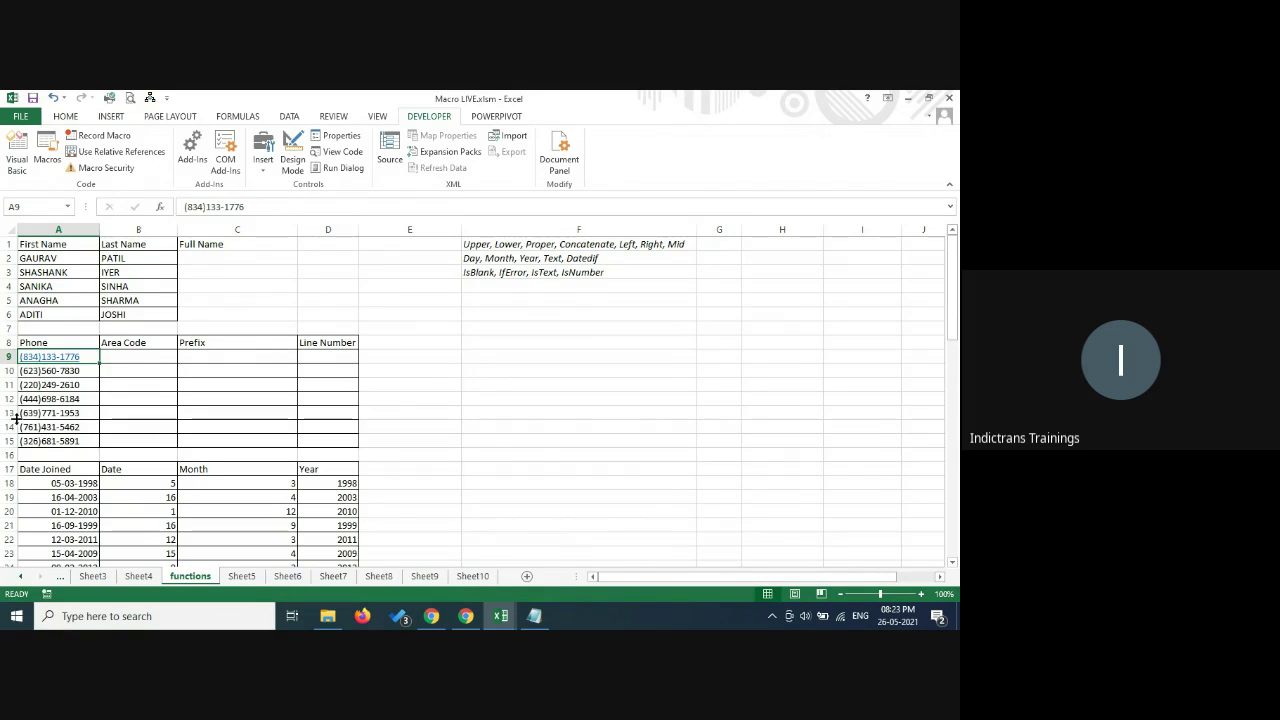
- Examine the hyperlink commands, including Remove Hyperlink, offered for the phone number in cell A9 without applying any
{"action": "left_click", "coordinate": [140, 367]}
{"action": "right_click", "coordinate": [62, 357]}
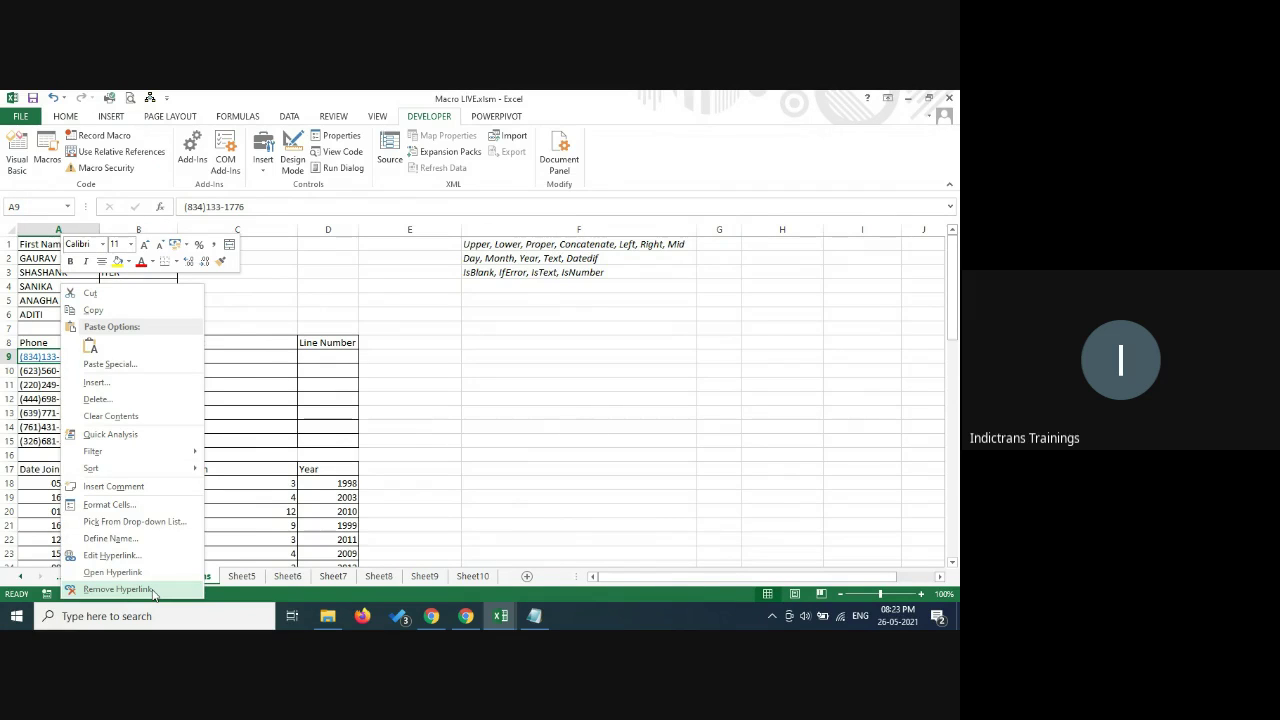
{"action": "left_click", "coordinate": [598, 453]}
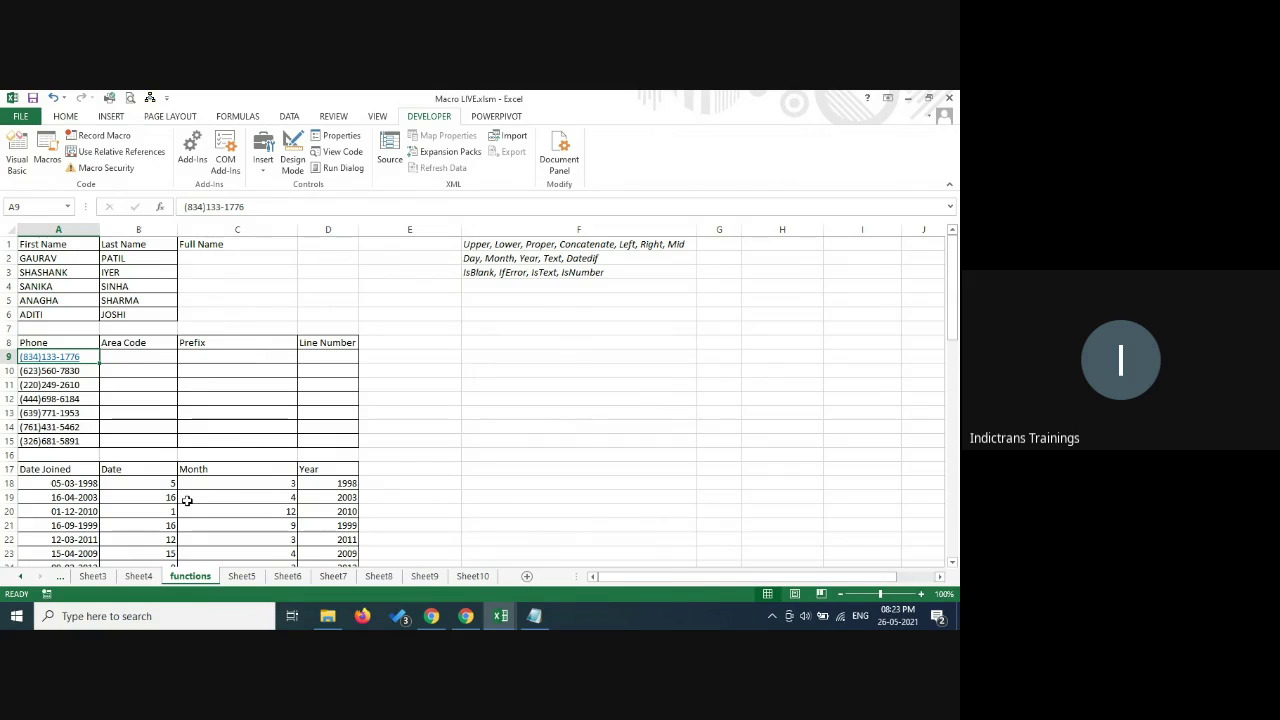
- Copy the ClearHyperlinks macro from the Notepad snippets file and paste it below AutofitSpecificColumns in the Sheet5 code of the VBA editor
{"action": "left_click", "coordinate": [534, 616]}
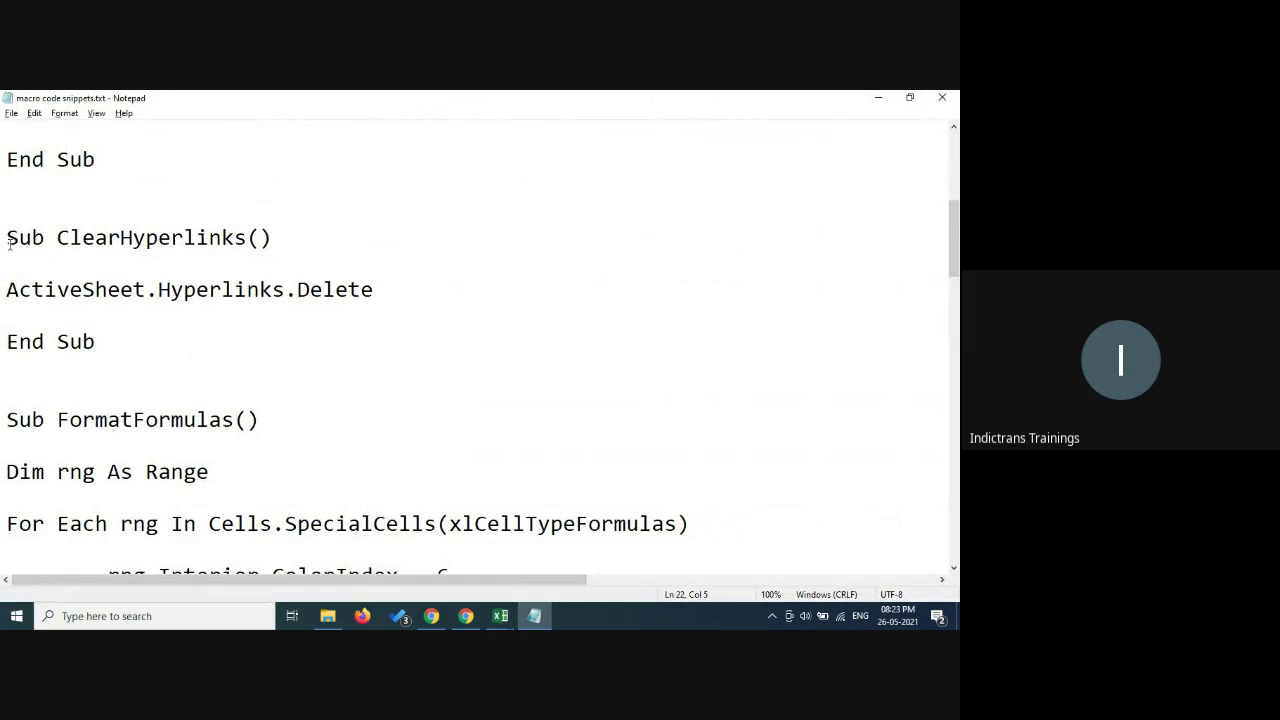
{"action": "left_click_drag", "start_coordinate": [8, 243], "coordinate": [139, 370]}
{"action": "key", "text": "ctrl+c"}
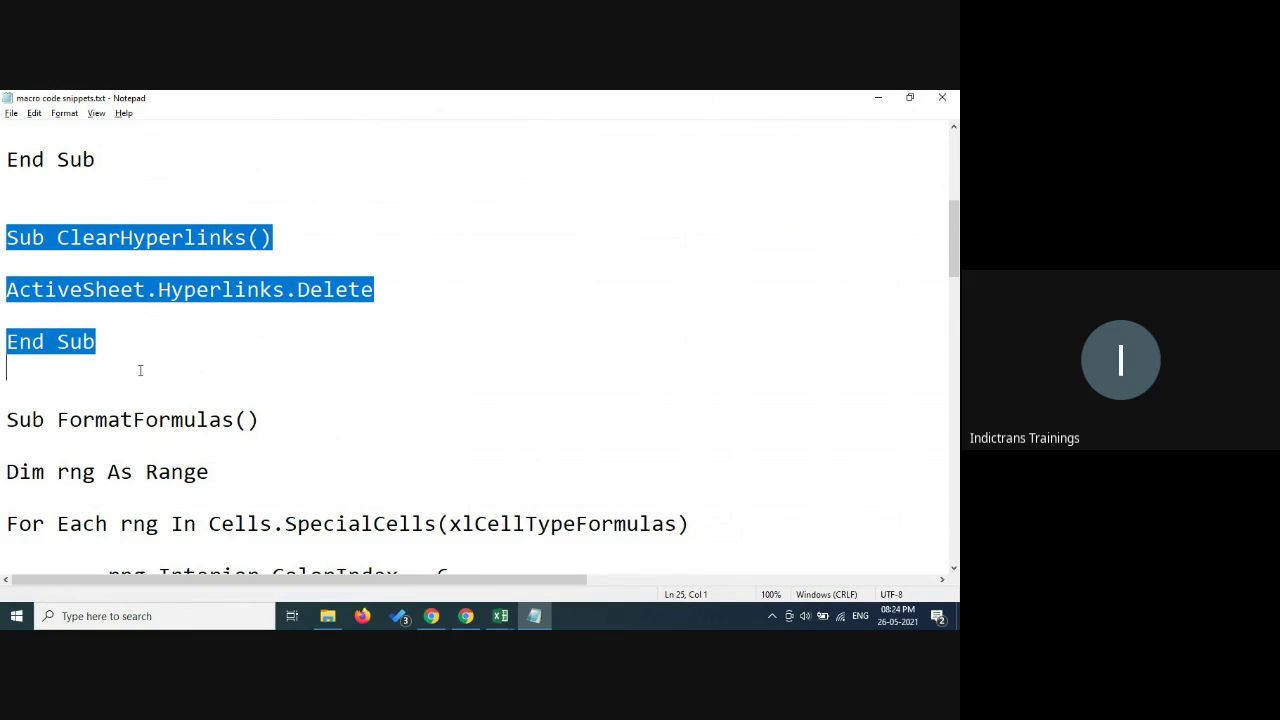
{"action": "left_click", "coordinate": [500, 616]}
{"action": "left_click", "coordinate": [578, 558]}
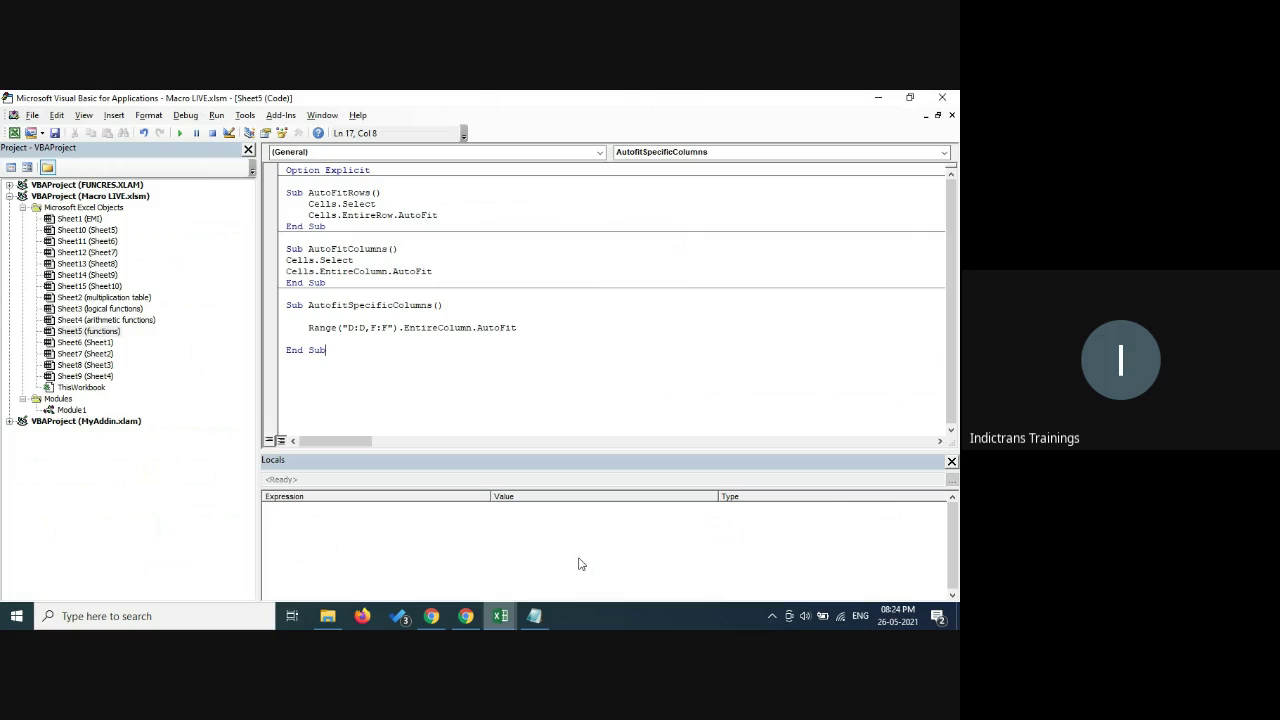
{"action": "key", "text": "ctrl+v"}
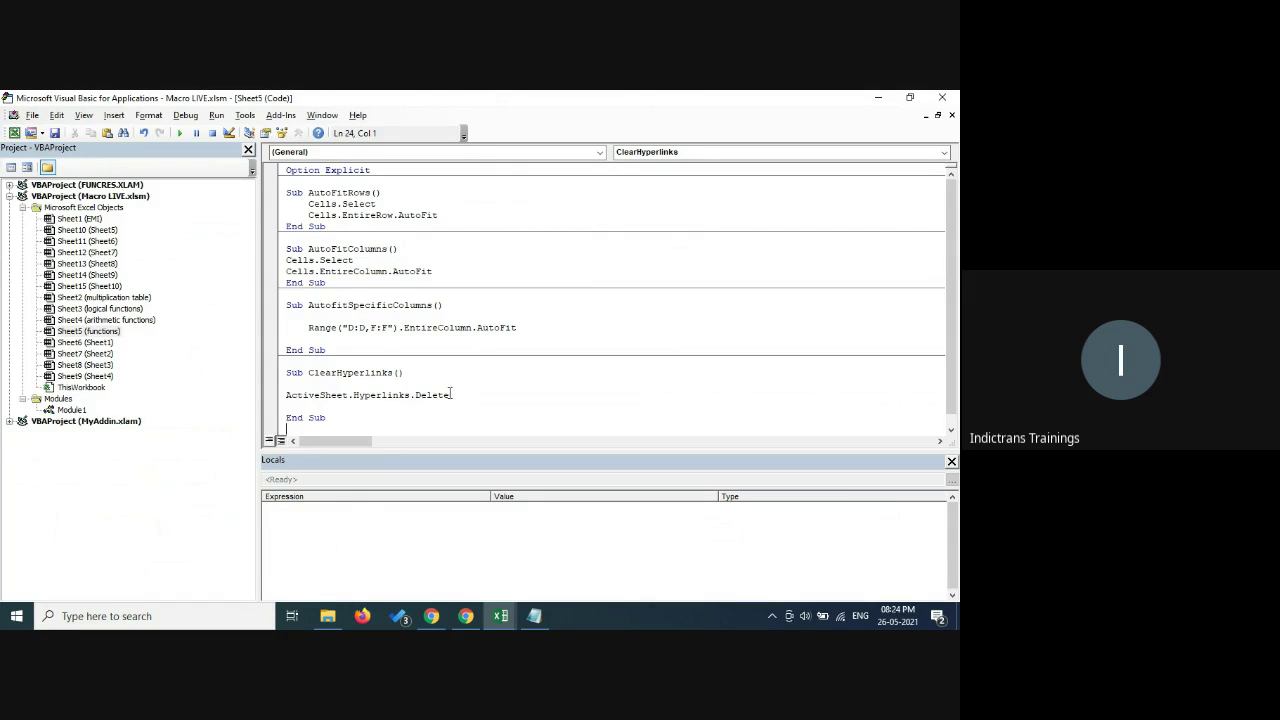
- Return to the functions worksheet in Excel, assign Sheet5.ClearHyperlinks to the Click me button and deselect the button
{"action": "left_click", "coordinate": [15, 134]}
{"action": "scroll", "coordinate": [611, 397], "scroll_direction": "down", "scroll_amount": 6}
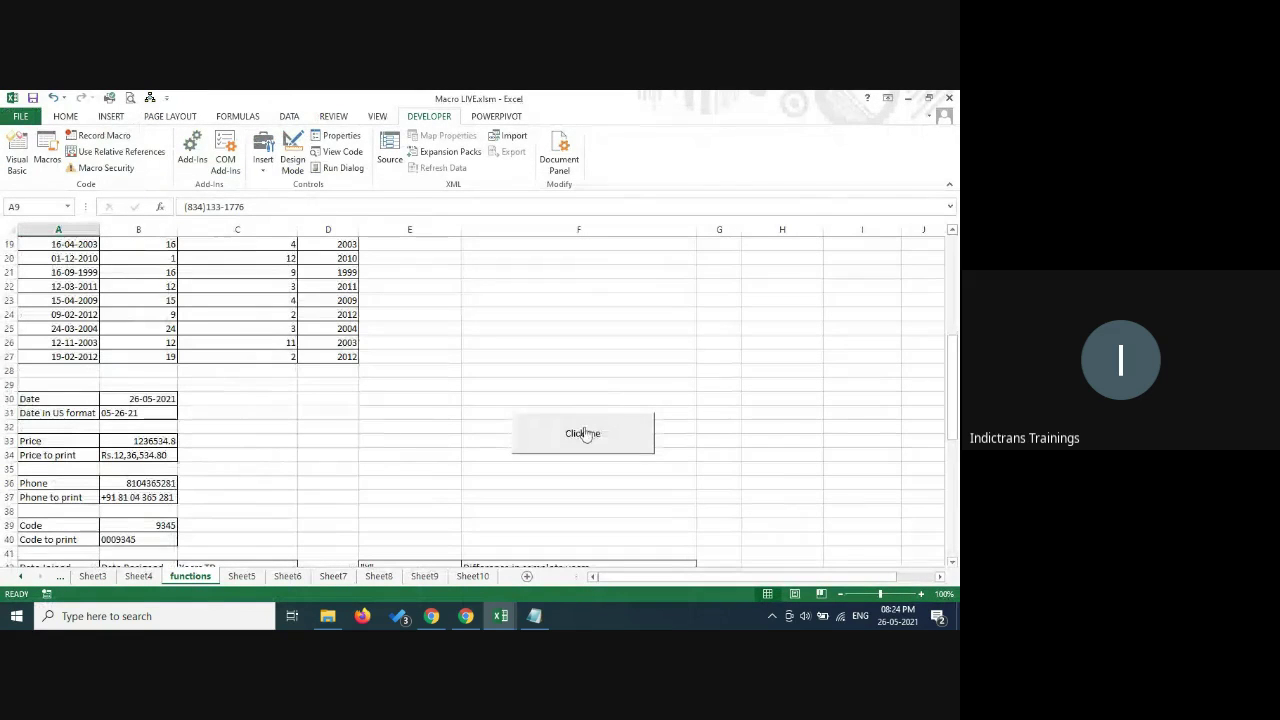
{"action": "right_click", "coordinate": [585, 433]}
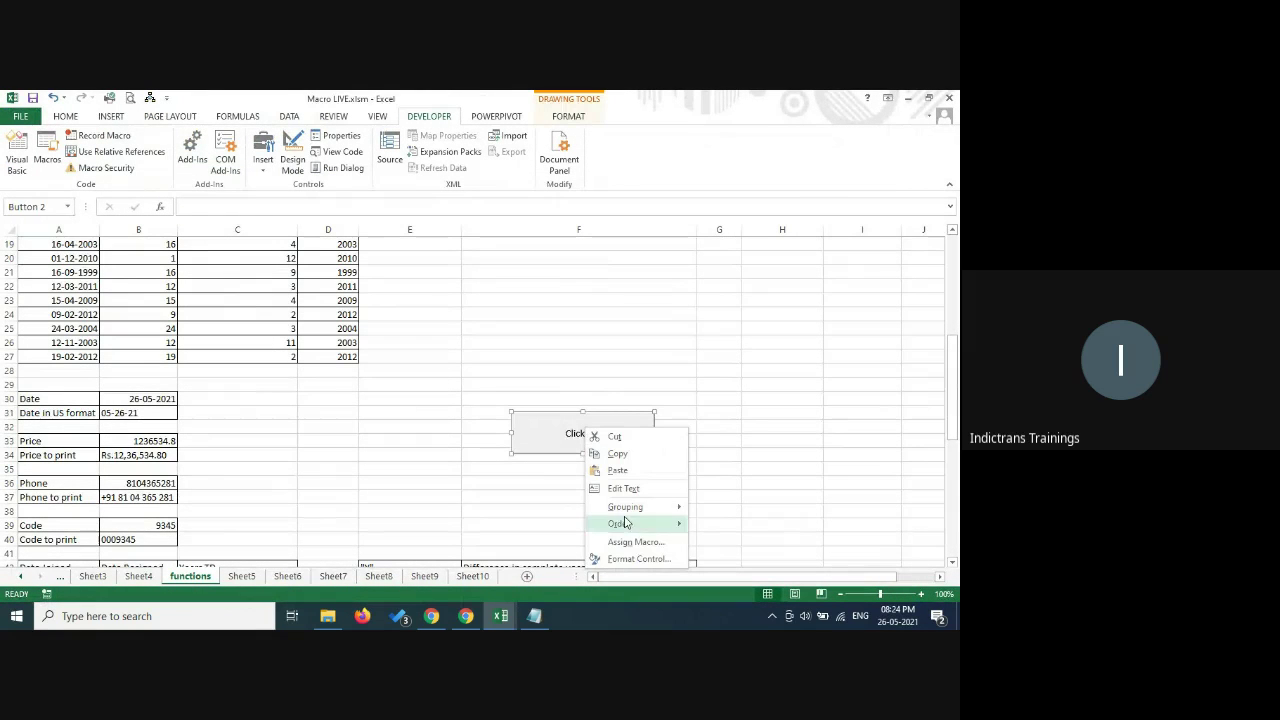
{"action": "left_click", "coordinate": [636, 541]}
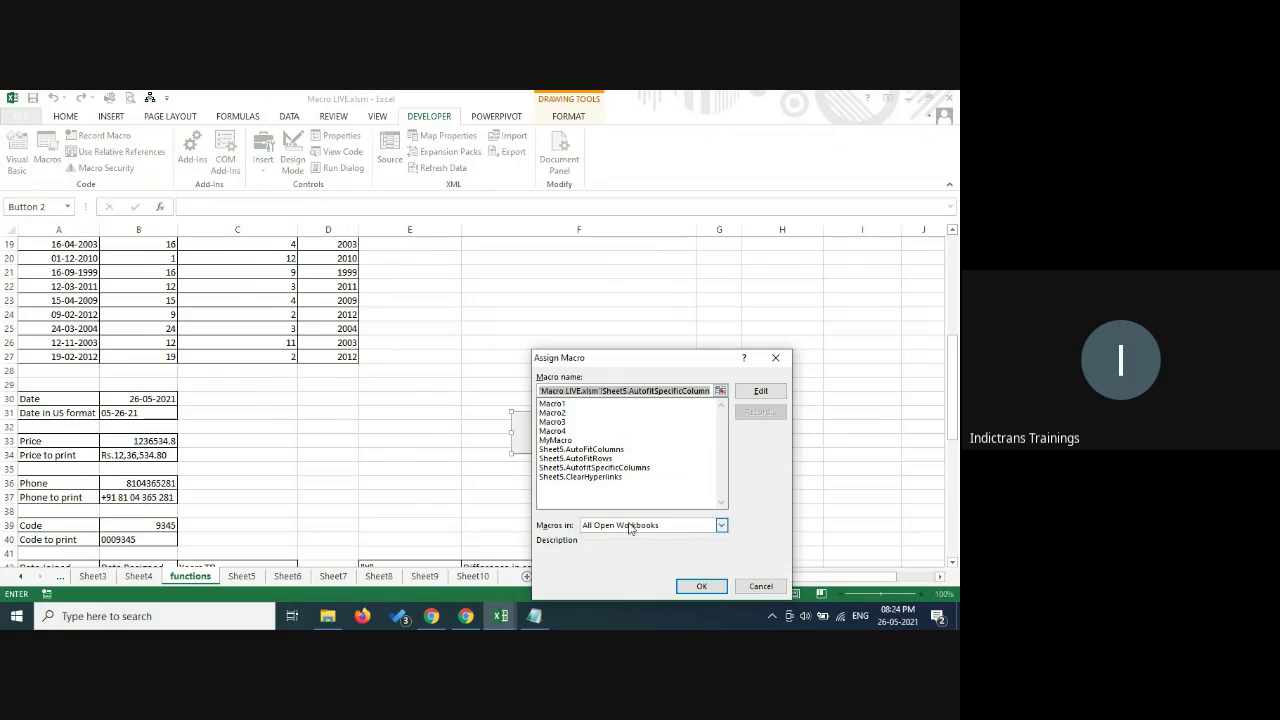
{"action": "left_click", "coordinate": [611, 477]}
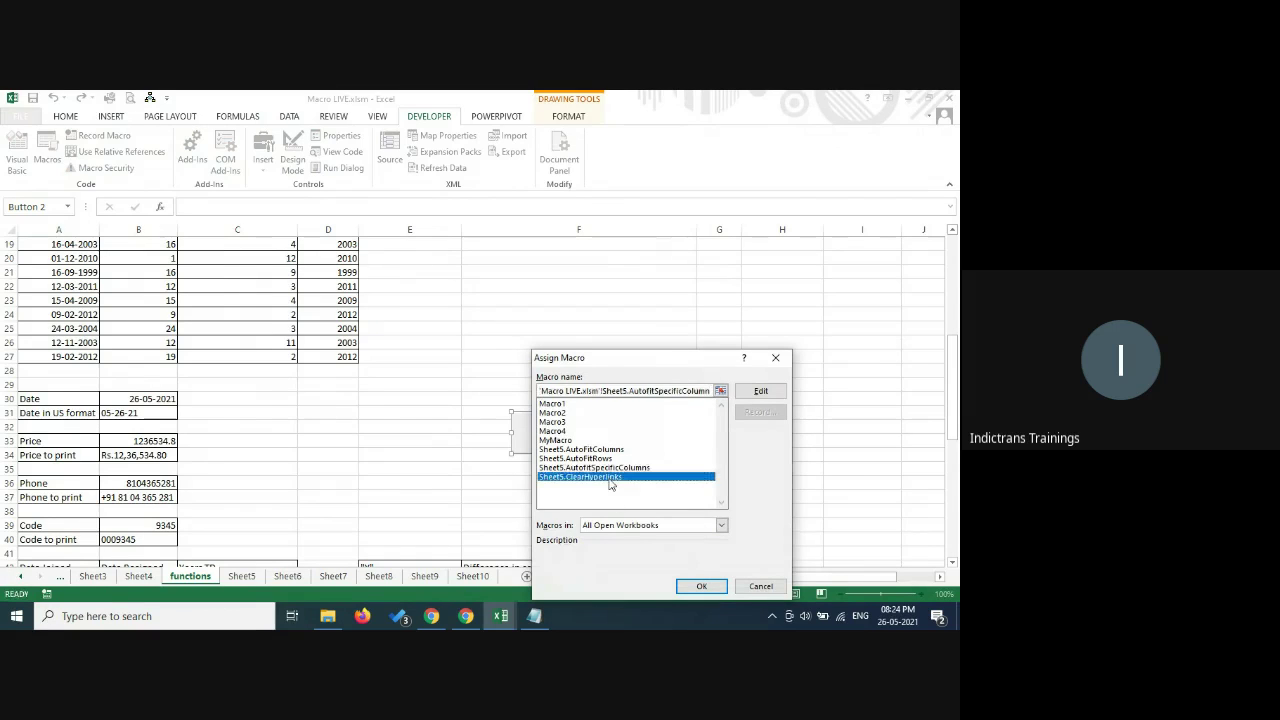
{"action": "left_click", "coordinate": [712, 588]}
{"action": "left_click", "coordinate": [736, 385]}
- Check the link in cell A9, run ClearHyperlinks from the Click me button and check the phone number column again
{"action": "scroll", "coordinate": [737, 385], "scroll_direction": "up", "scroll_amount": 1}
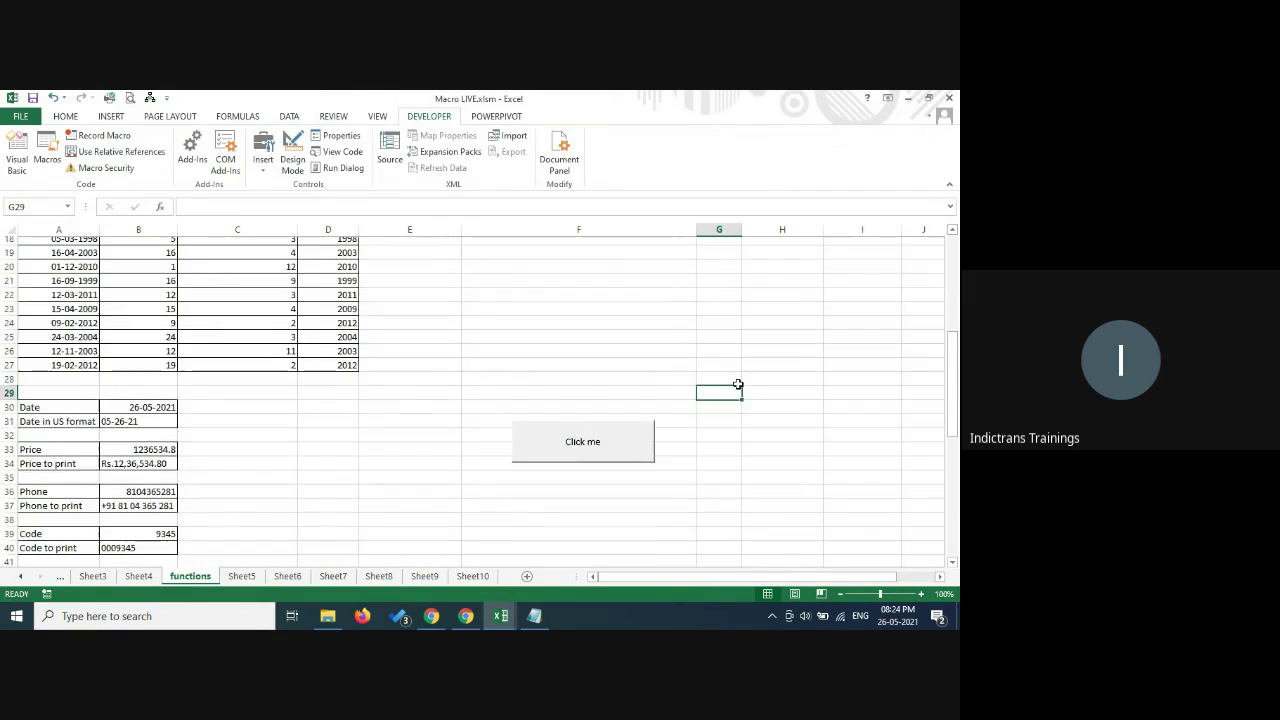
{"action": "scroll", "coordinate": [737, 385], "scroll_direction": "up", "scroll_amount": 6}
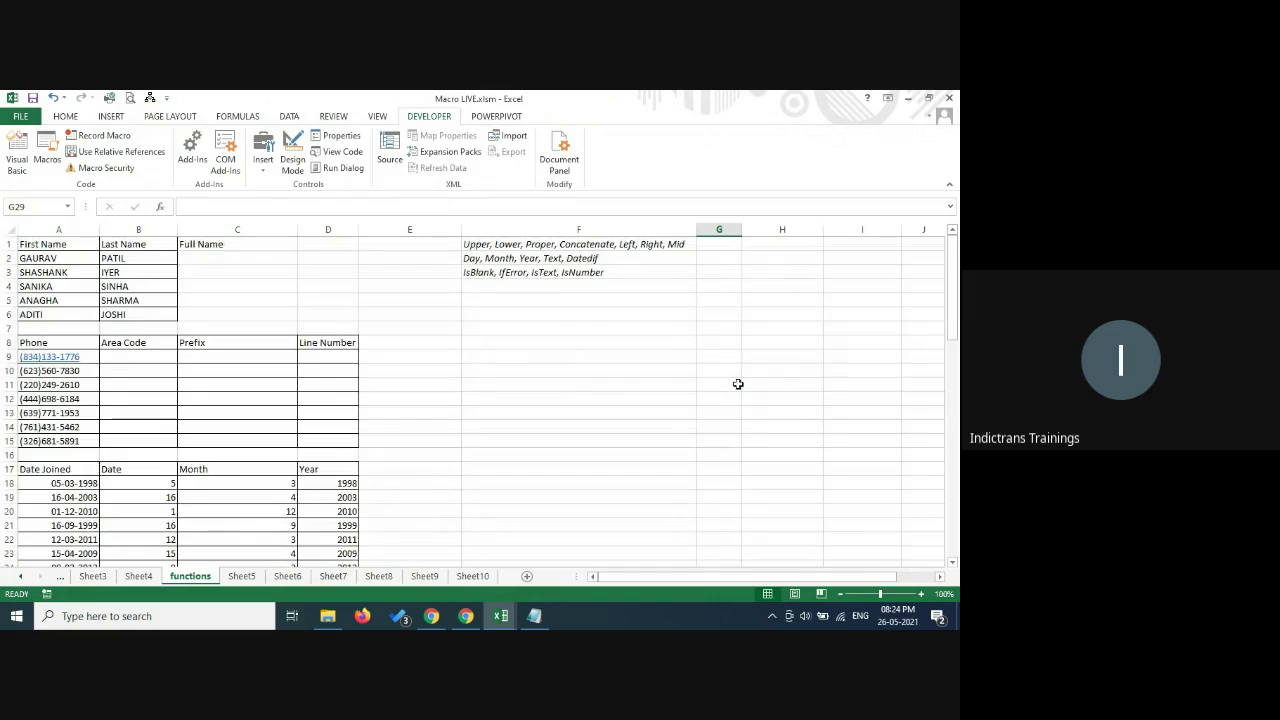
{"action": "scroll", "coordinate": [737, 384], "scroll_direction": "down", "scroll_amount": 7}
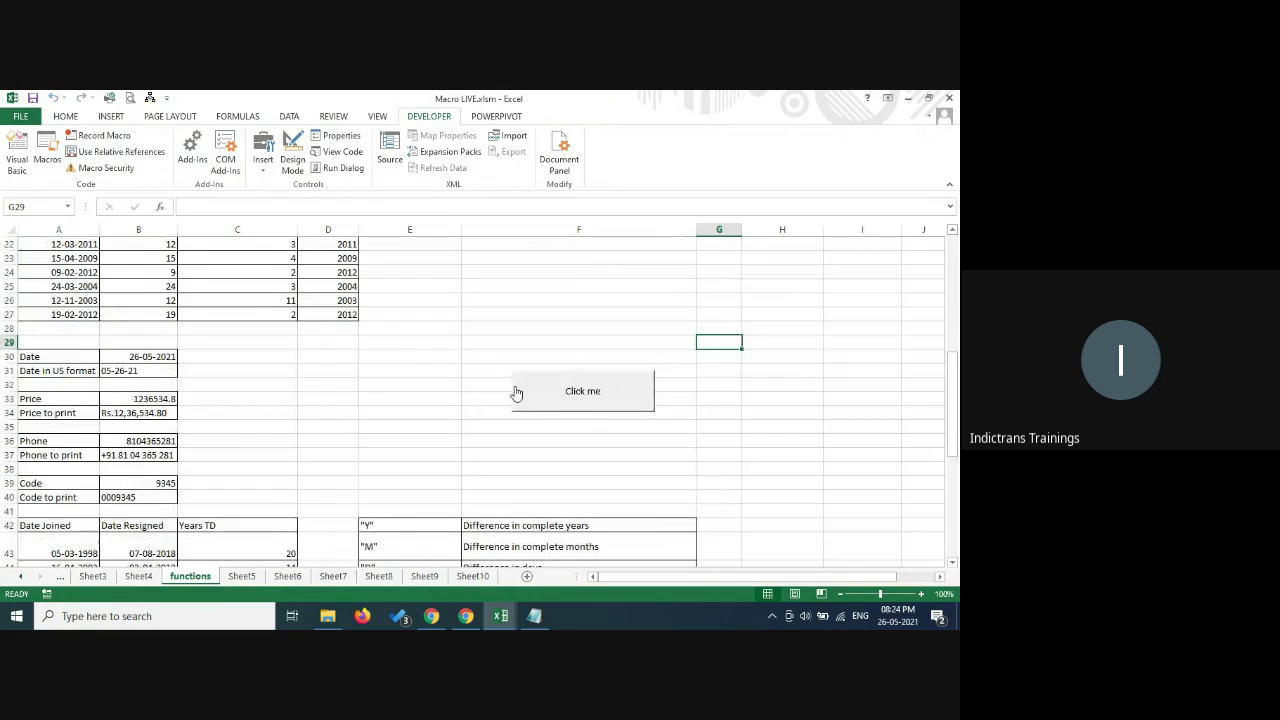
{"action": "scroll", "coordinate": [405, 363], "scroll_direction": "up", "scroll_amount": 6}
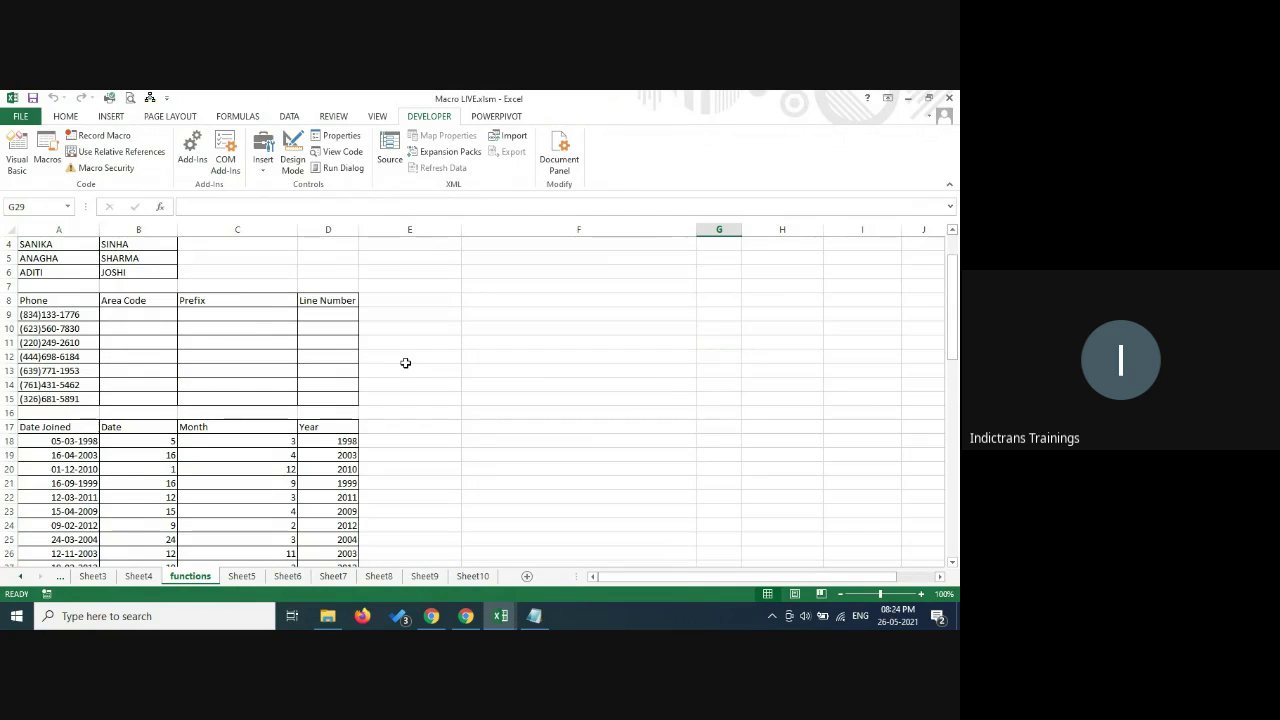
- Switch to Notepad and copy the complete FormatFormulas macro code from macro code snippets.txt
{"action": "left_click", "coordinate": [80, 315]}
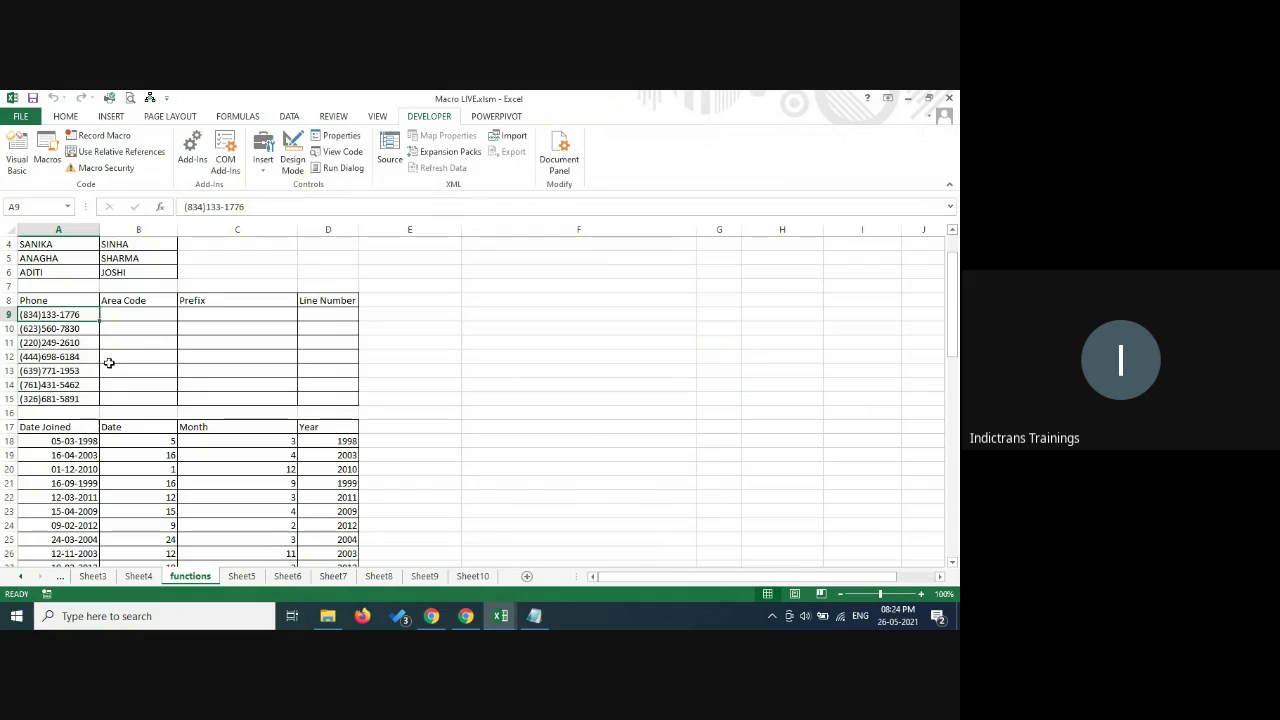
{"action": "scroll", "coordinate": [612, 450], "scroll_direction": "down", "scroll_amount": 3}
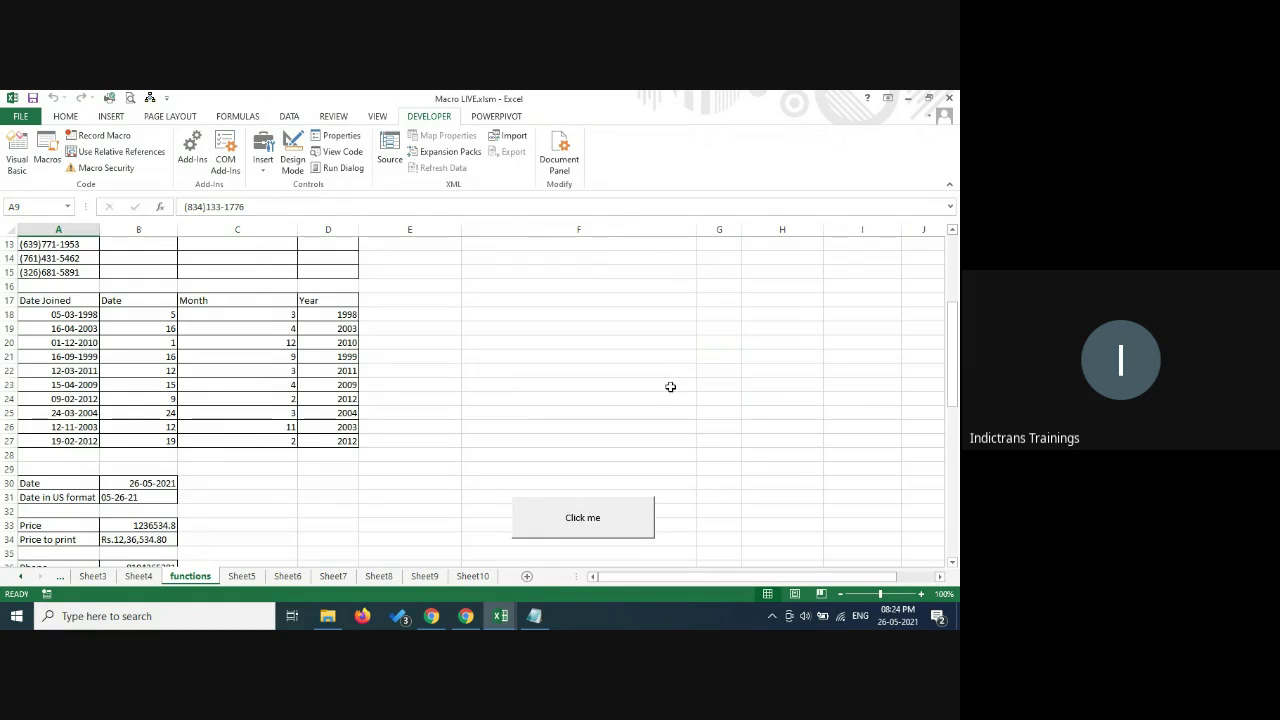
{"action": "left_click", "coordinate": [535, 616]}
{"action": "left_click", "coordinate": [2, 315]}
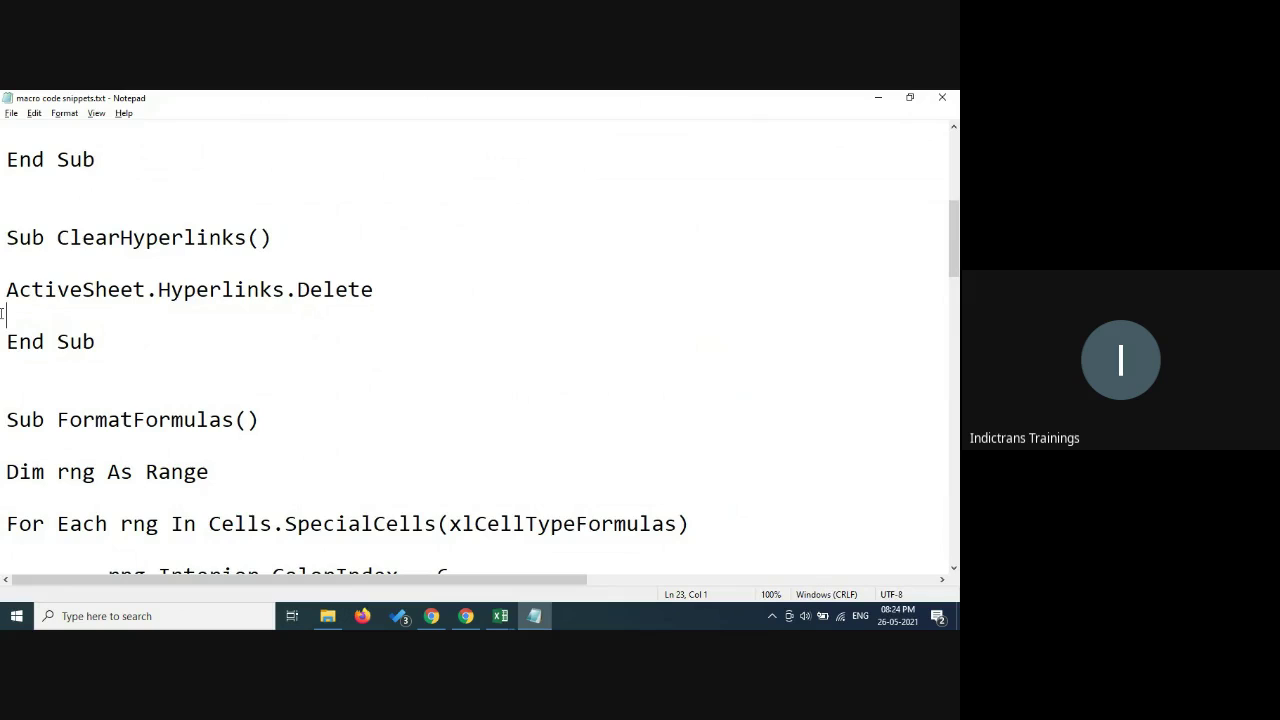
{"action": "scroll", "coordinate": [114, 445], "scroll_direction": "down", "scroll_amount": 2}
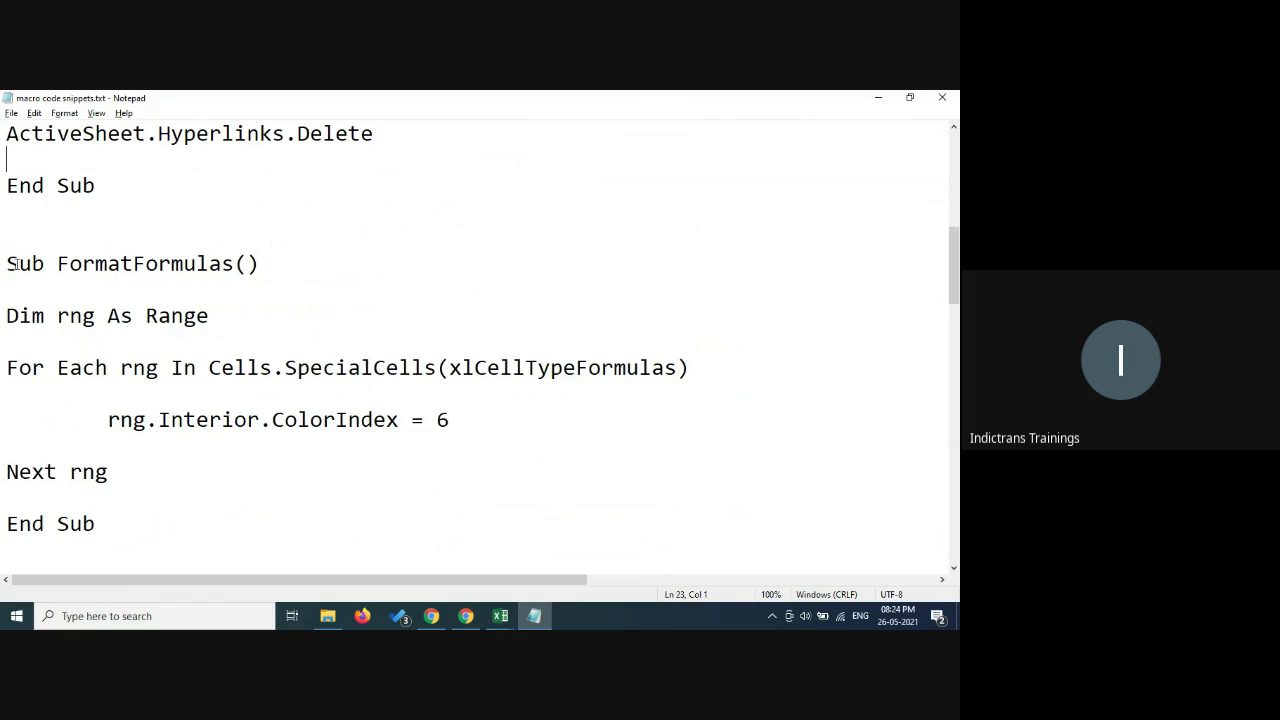
{"action": "left_click_drag", "start_coordinate": [7, 263], "coordinate": [128, 528]}
{"action": "key", "text": "ctrl+c"}
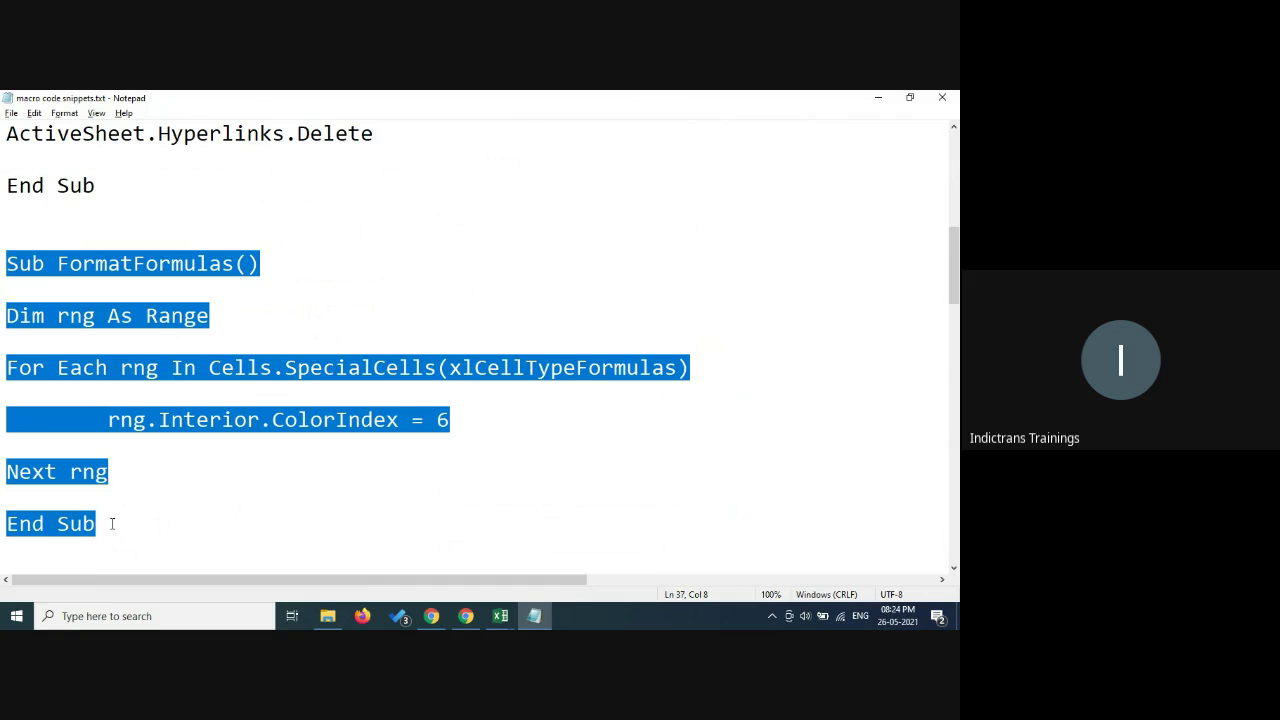
- Switch to Excel's Visual Basic editor and paste the FormatFormulas code below ClearHyperlinks in the functions sheet's code module
{"action": "left_click", "coordinate": [501, 617]}
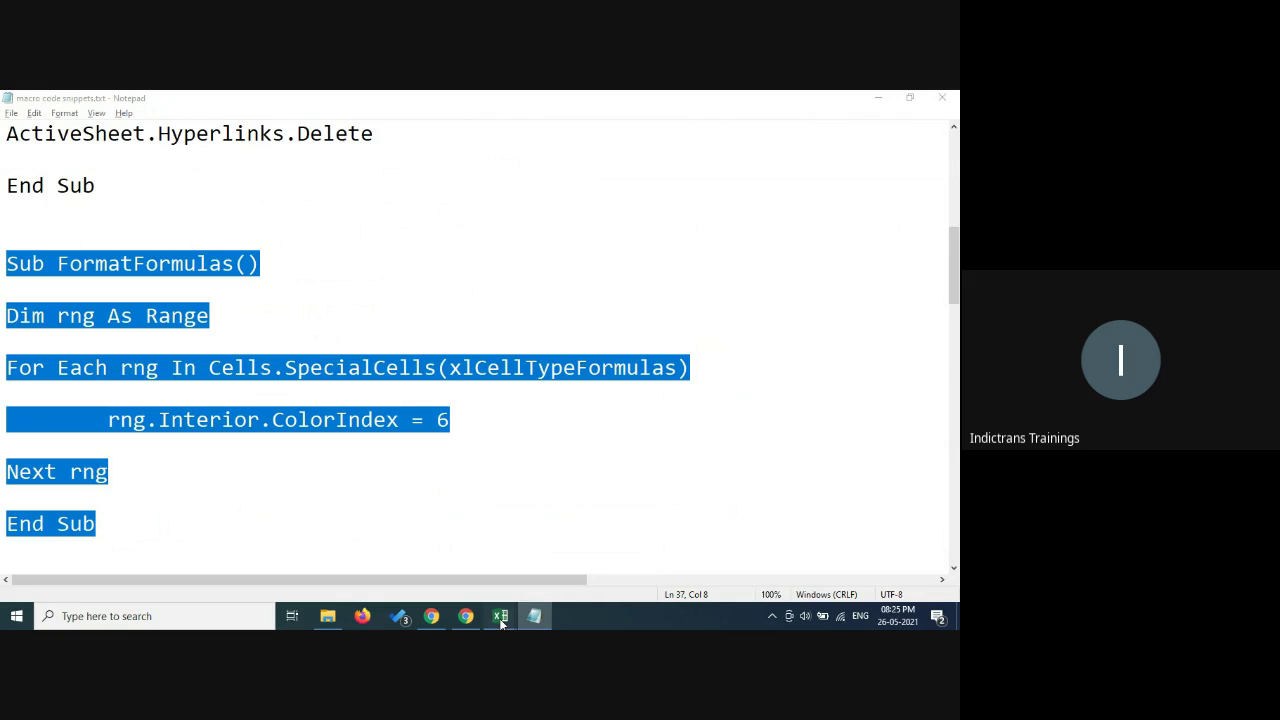
{"action": "left_click", "coordinate": [437, 554]}
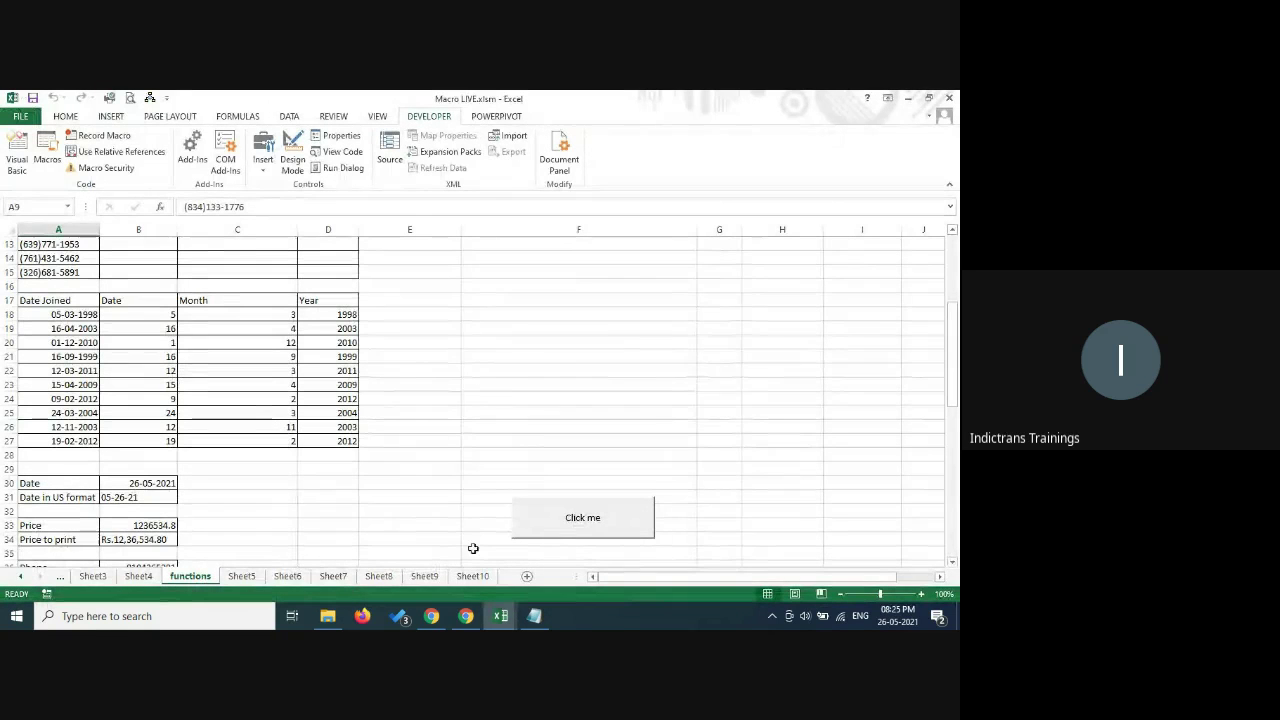
{"action": "left_click", "coordinate": [47, 152]}
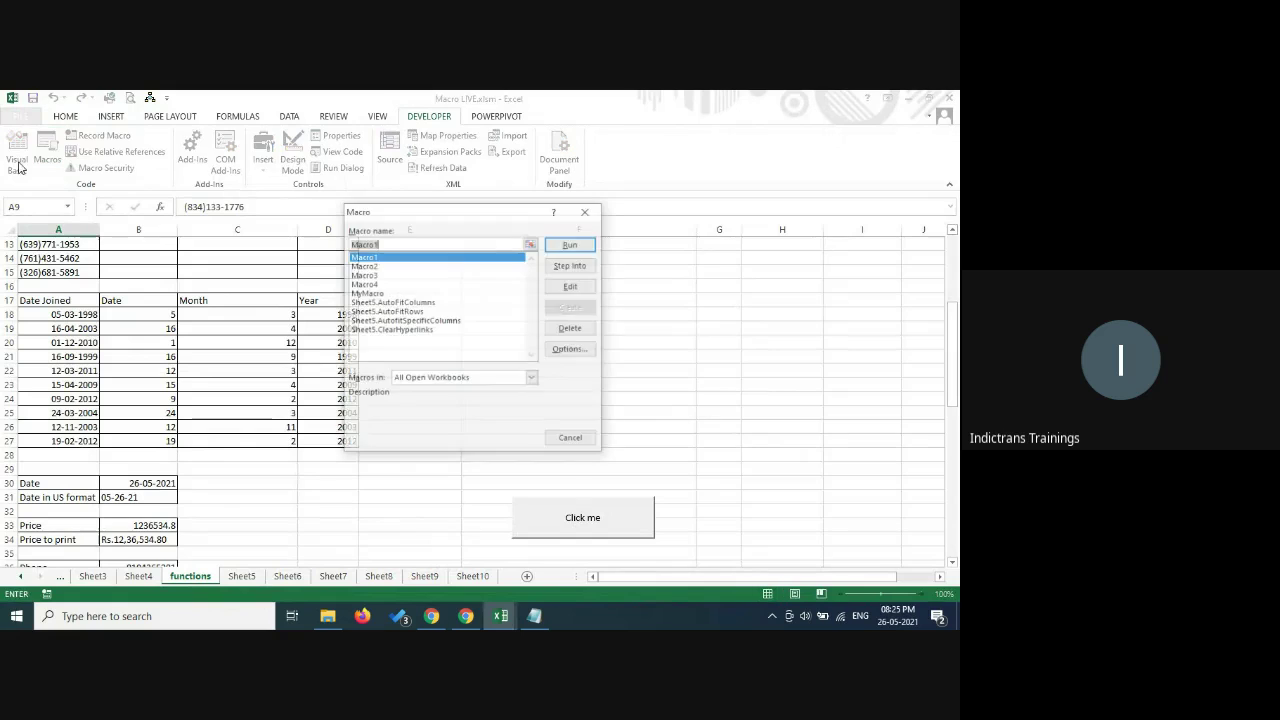
{"action": "left_click", "coordinate": [585, 212]}
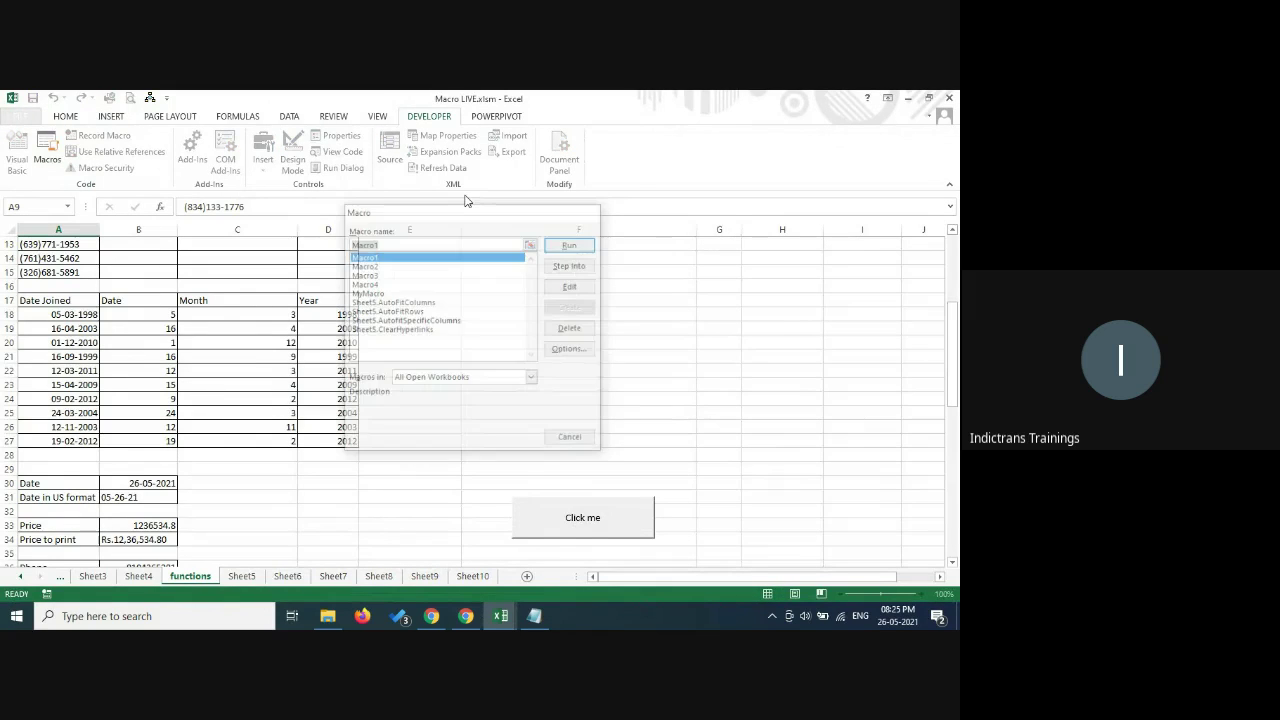
{"action": "left_click", "coordinate": [17, 152]}
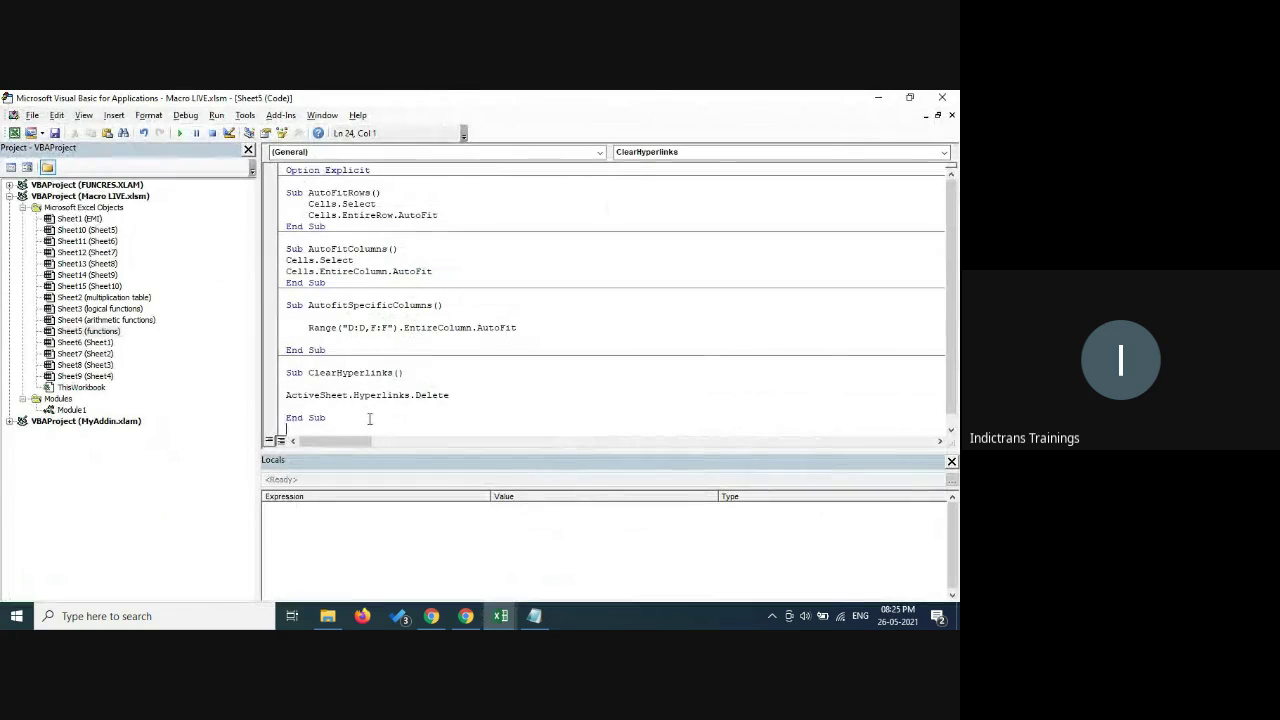
{"action": "key", "text": "ctrl+v"}
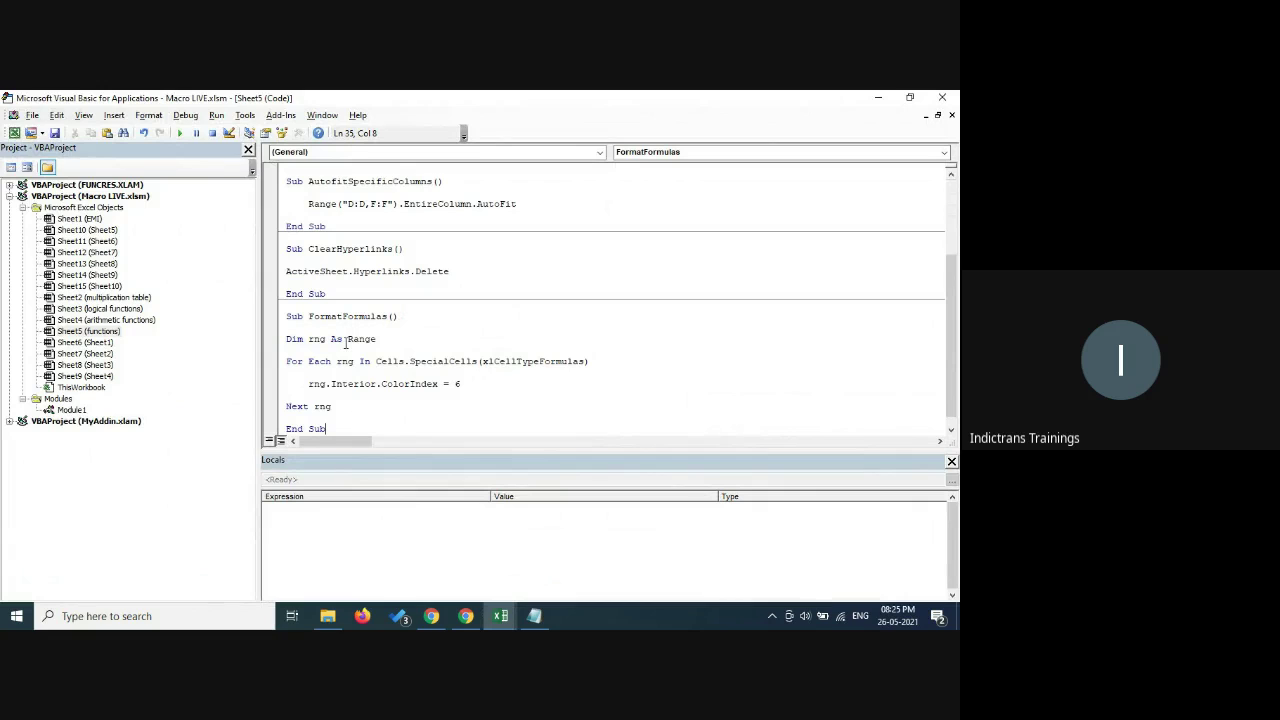
{"action": "left_click", "coordinate": [346, 328]}
{"action": "scroll", "coordinate": [410, 368], "scroll_direction": "down", "scroll_amount": 1}
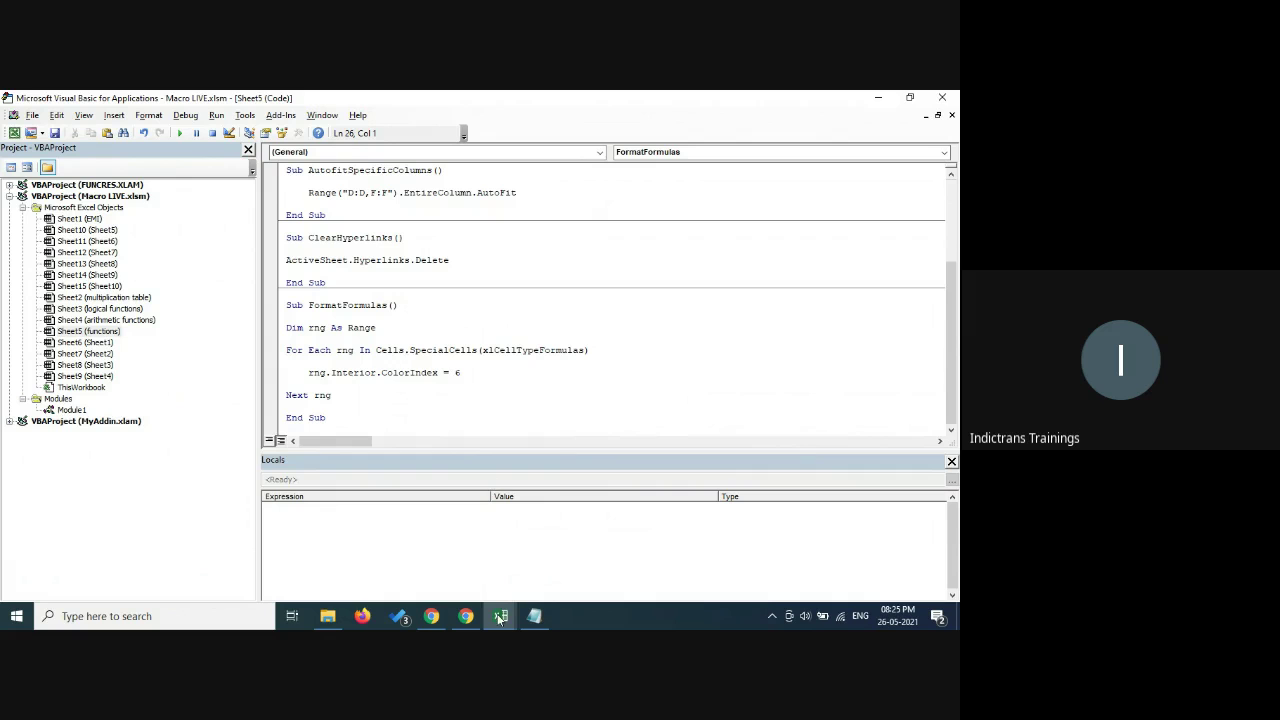
- Return to the functions worksheet and assign the Sheet5.FormatFormulas macro to the Click me button
{"action": "mouse_move", "coordinate": [506, 618]}
{"action": "left_click", "coordinate": [437, 560]}
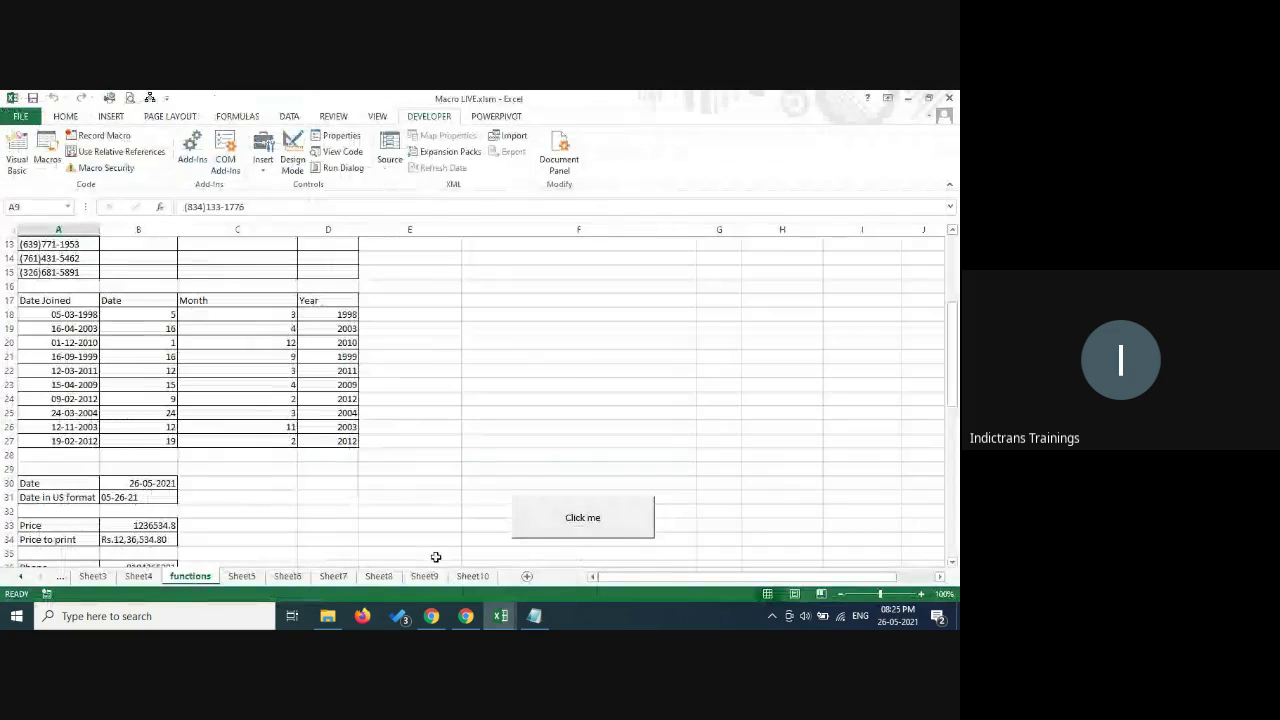
{"action": "right_click", "coordinate": [570, 522]}
{"action": "left_click", "coordinate": [630, 489]}
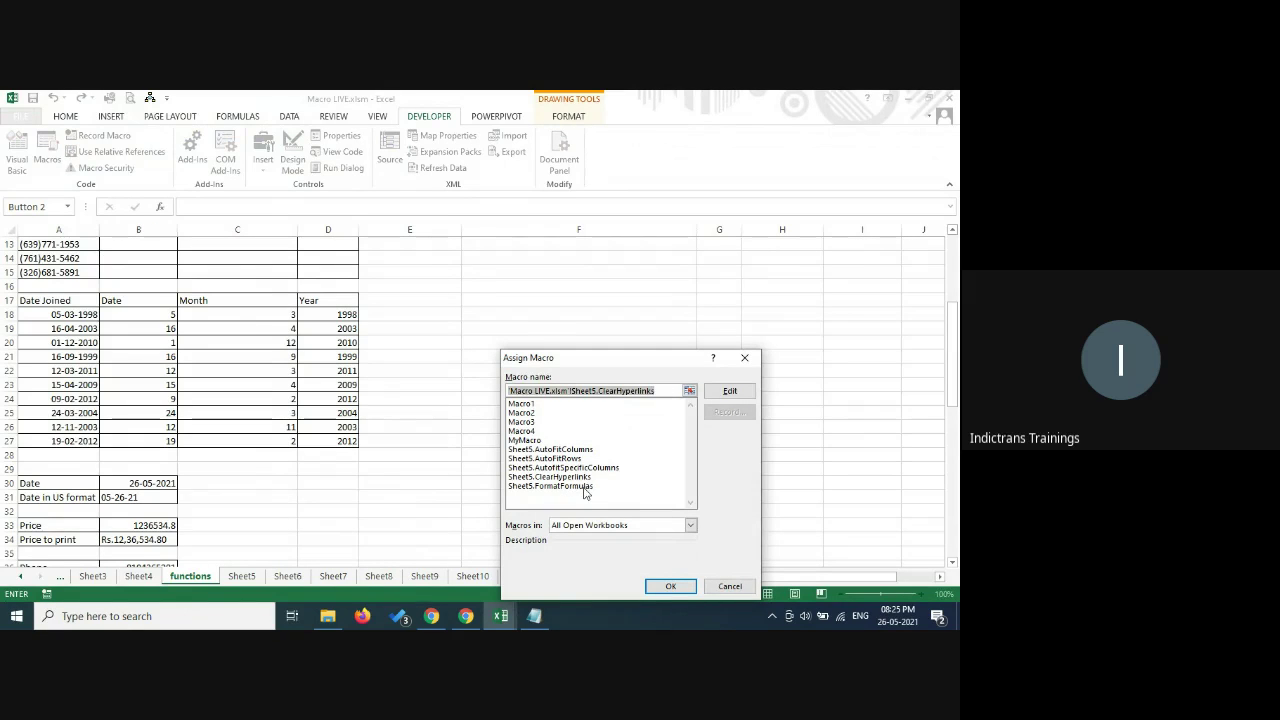
{"action": "left_click", "coordinate": [581, 487]}
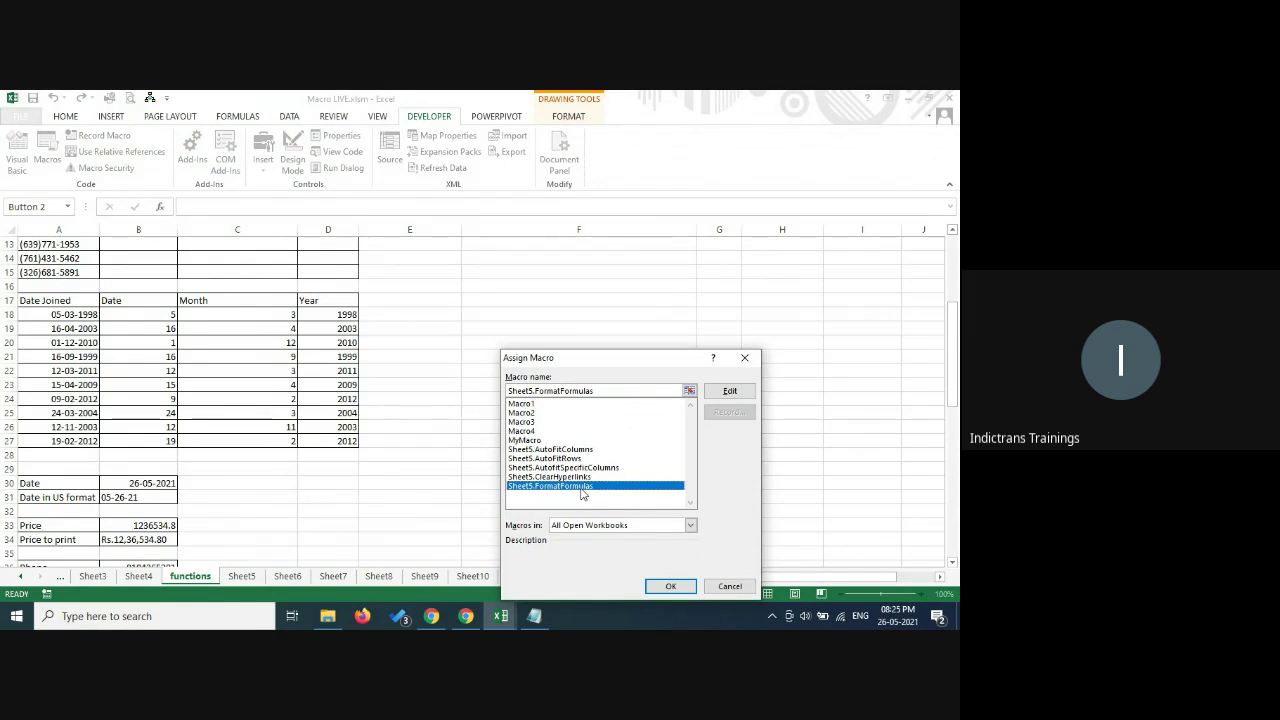
{"action": "left_click", "coordinate": [684, 591]}
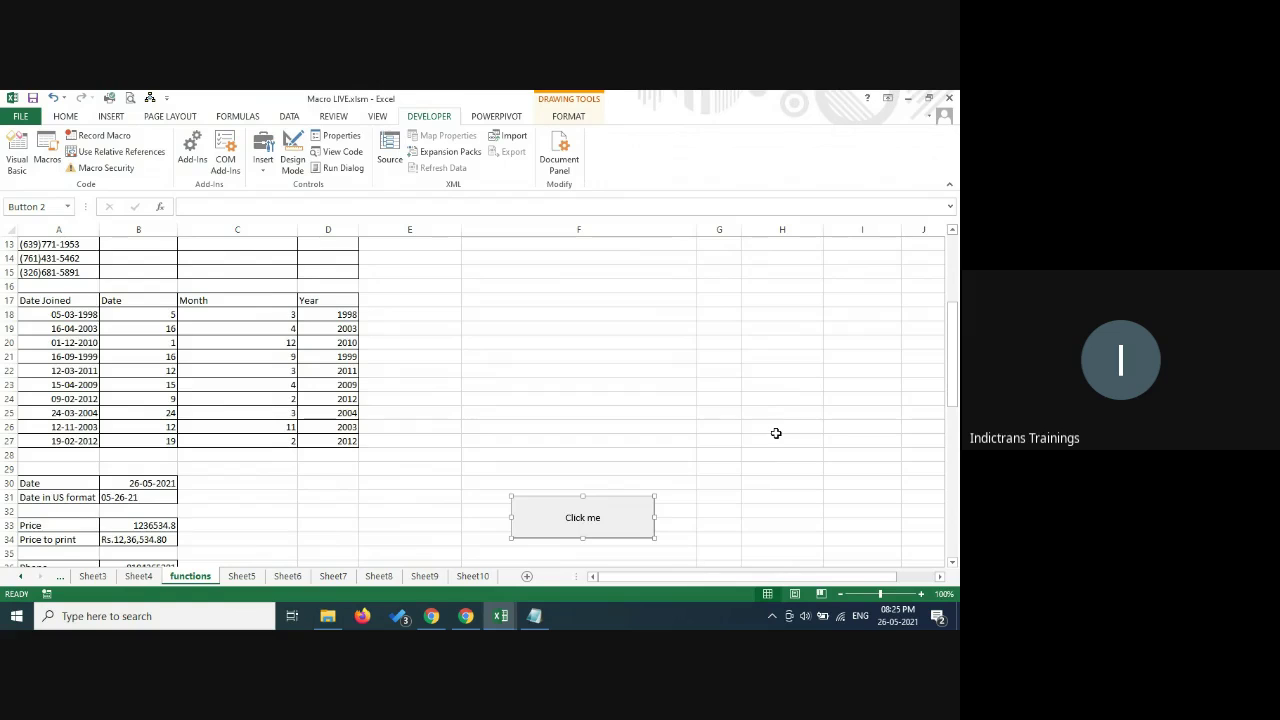
- Deselect the Click me button and run its assigned macro to colour the sheet's formula cells
{"action": "scroll", "coordinate": [724, 477], "scroll_direction": "down", "scroll_amount": 3}
{"action": "left_click", "coordinate": [324, 478]}
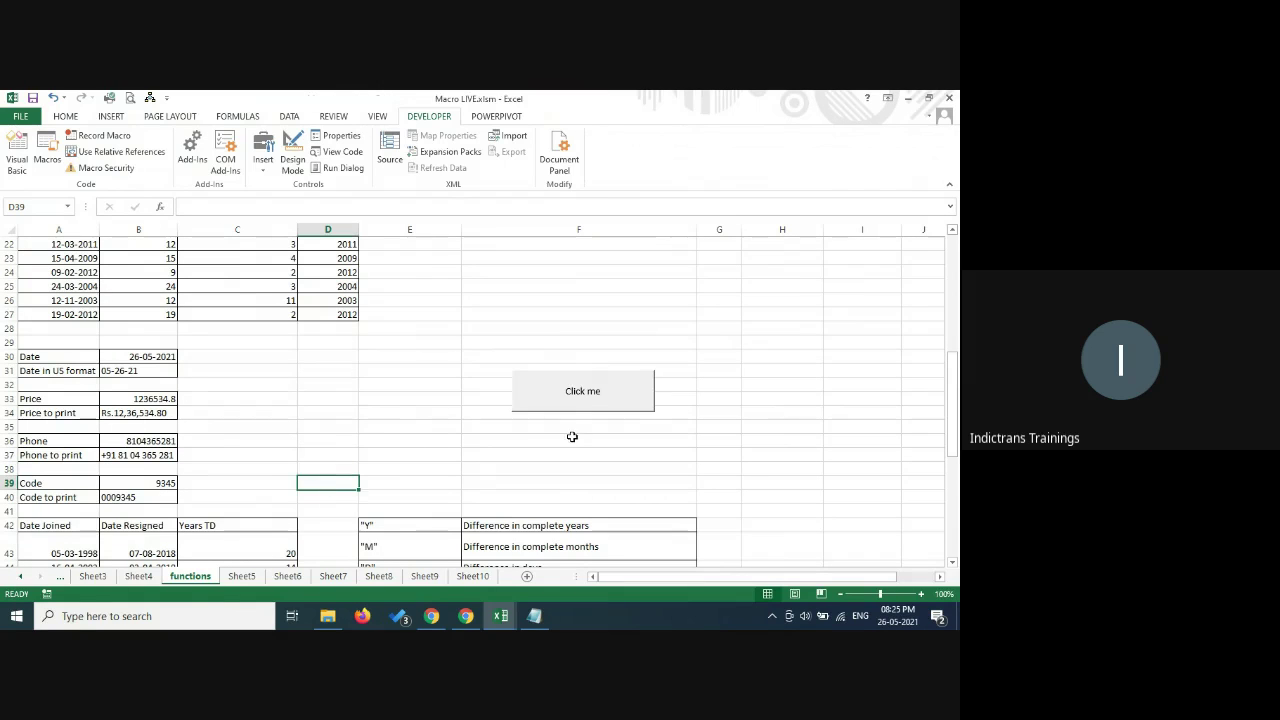
{"action": "left_click", "coordinate": [581, 394]}
- Check which cells the macro coloured across the functions sheet, inspecting the formulas in B18 and C19
{"action": "scroll", "coordinate": [320, 410], "scroll_direction": "up", "scroll_amount": 3}
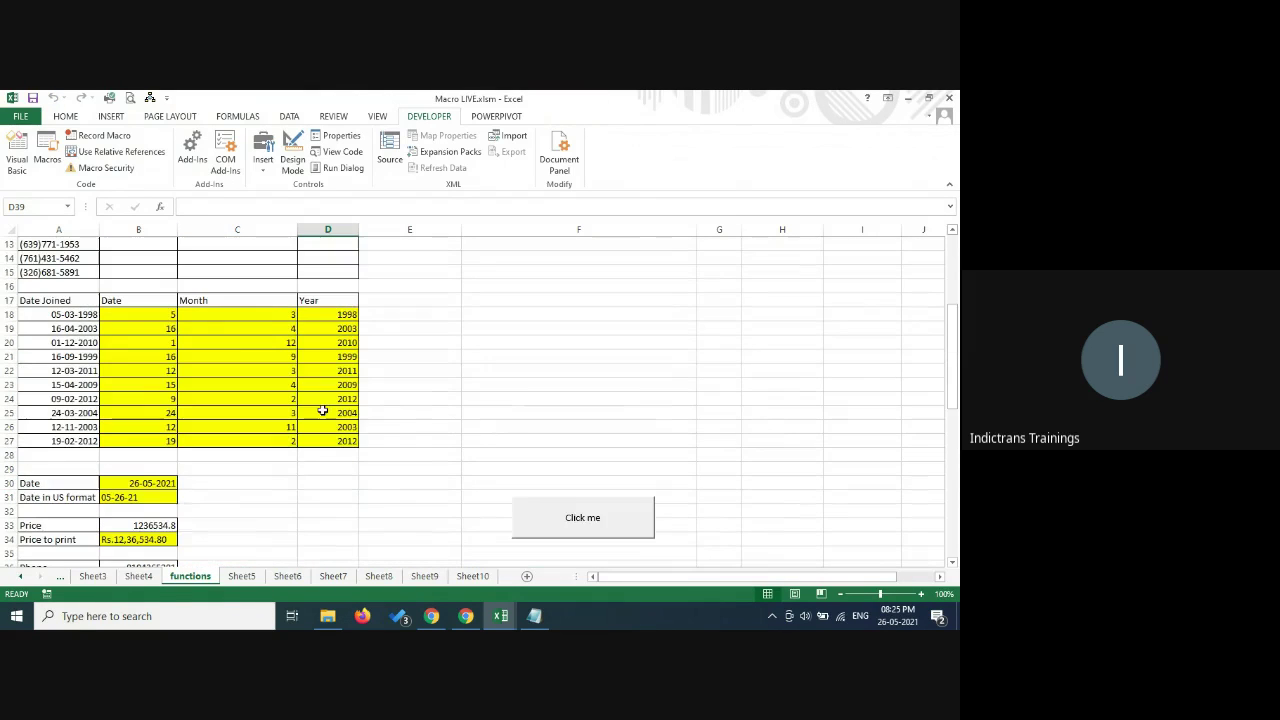
{"action": "scroll", "coordinate": [243, 340], "scroll_direction": "up", "scroll_amount": 4}
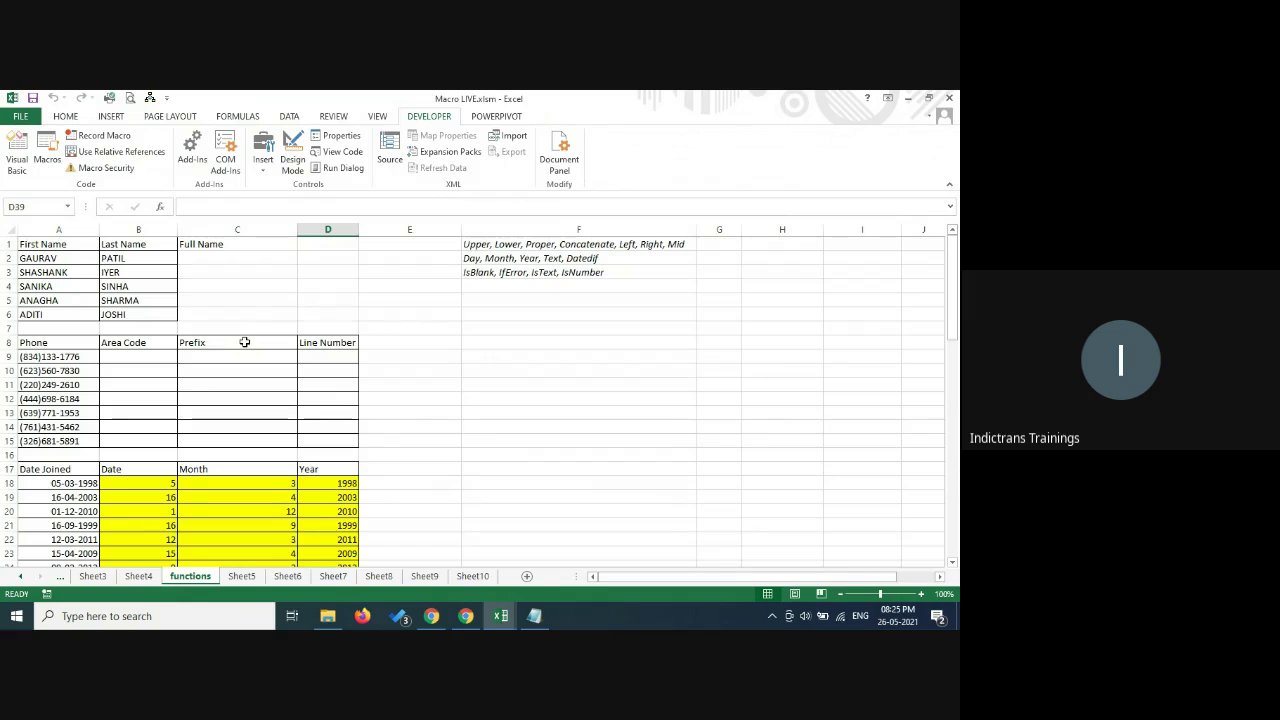
{"action": "scroll", "coordinate": [239, 452], "scroll_direction": "down", "scroll_amount": 4}
{"action": "left_click", "coordinate": [151, 331]}
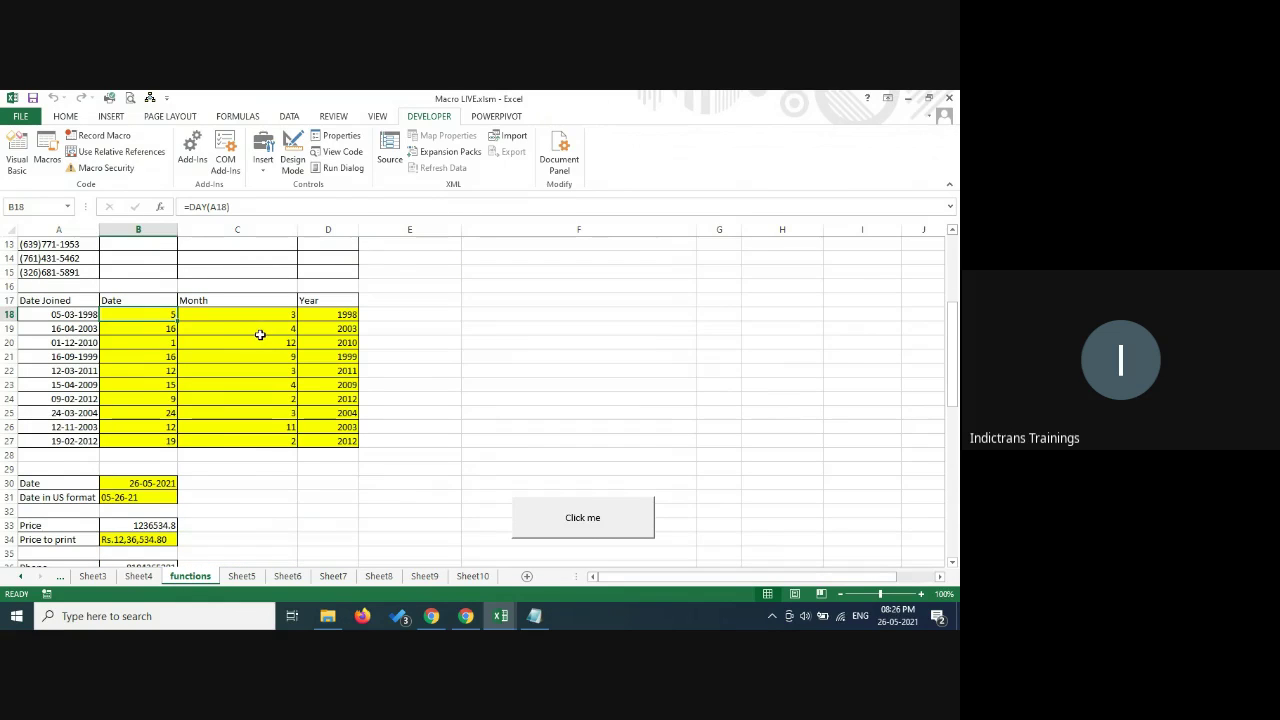
{"action": "left_click", "coordinate": [257, 334]}
{"action": "scroll", "coordinate": [255, 462], "scroll_direction": "down", "scroll_amount": 11}
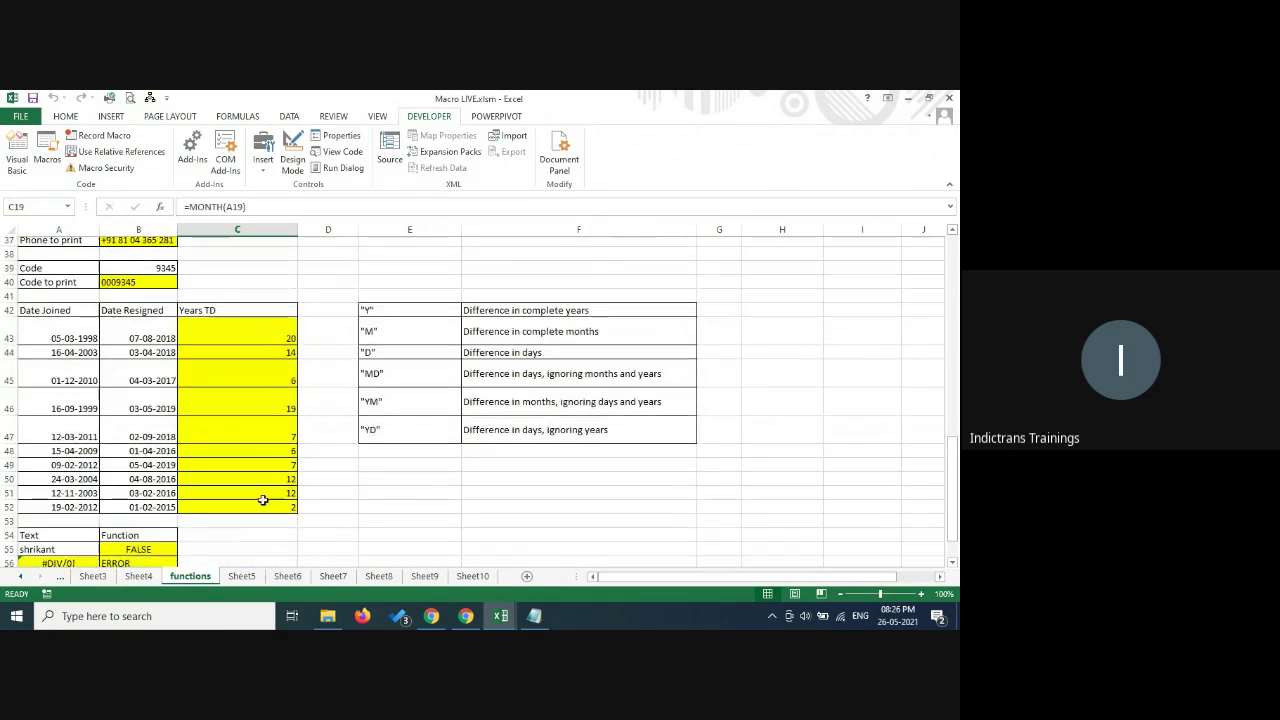
{"action": "scroll", "coordinate": [254, 499], "scroll_direction": "up", "scroll_amount": 3}
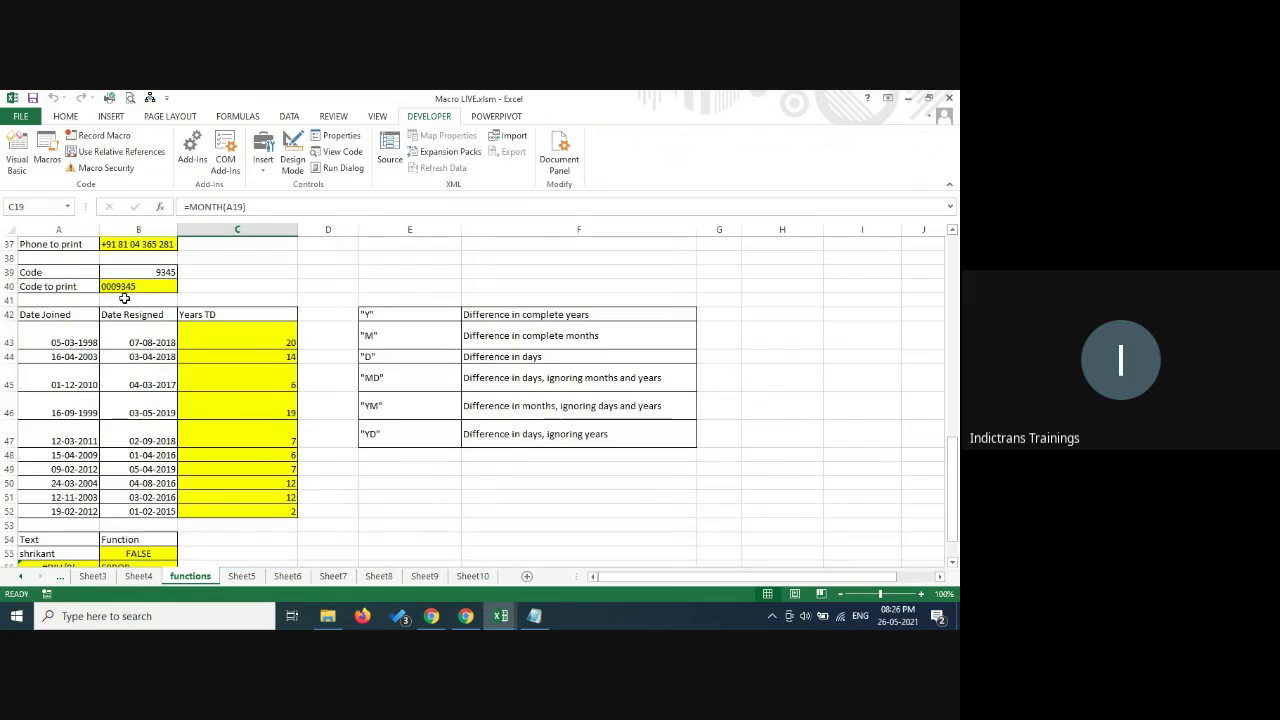
- Show the formulas in the functions sheet temporarily, compare them with the coloured cells, and restore the display of values
{"action": "left_click", "coordinate": [243, 118]}
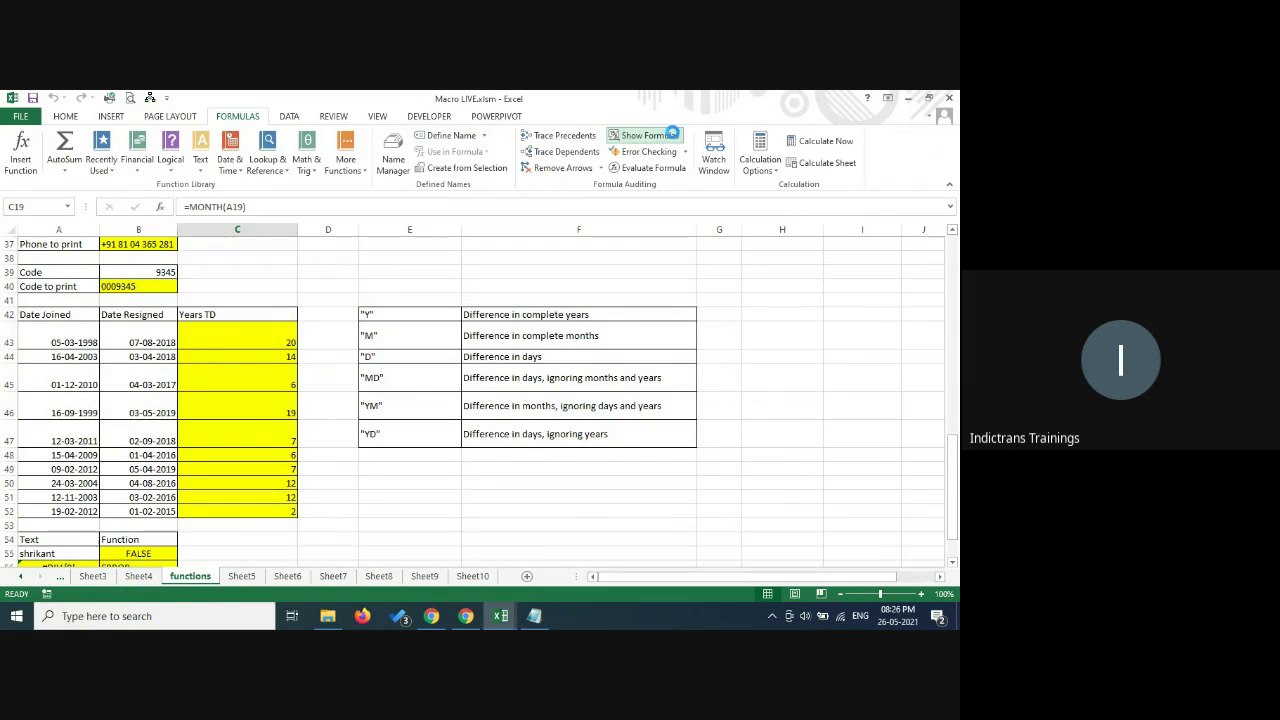
{"action": "left_click", "coordinate": [648, 135]}
{"action": "scroll", "coordinate": [411, 514], "scroll_direction": "down", "scroll_amount": 4}
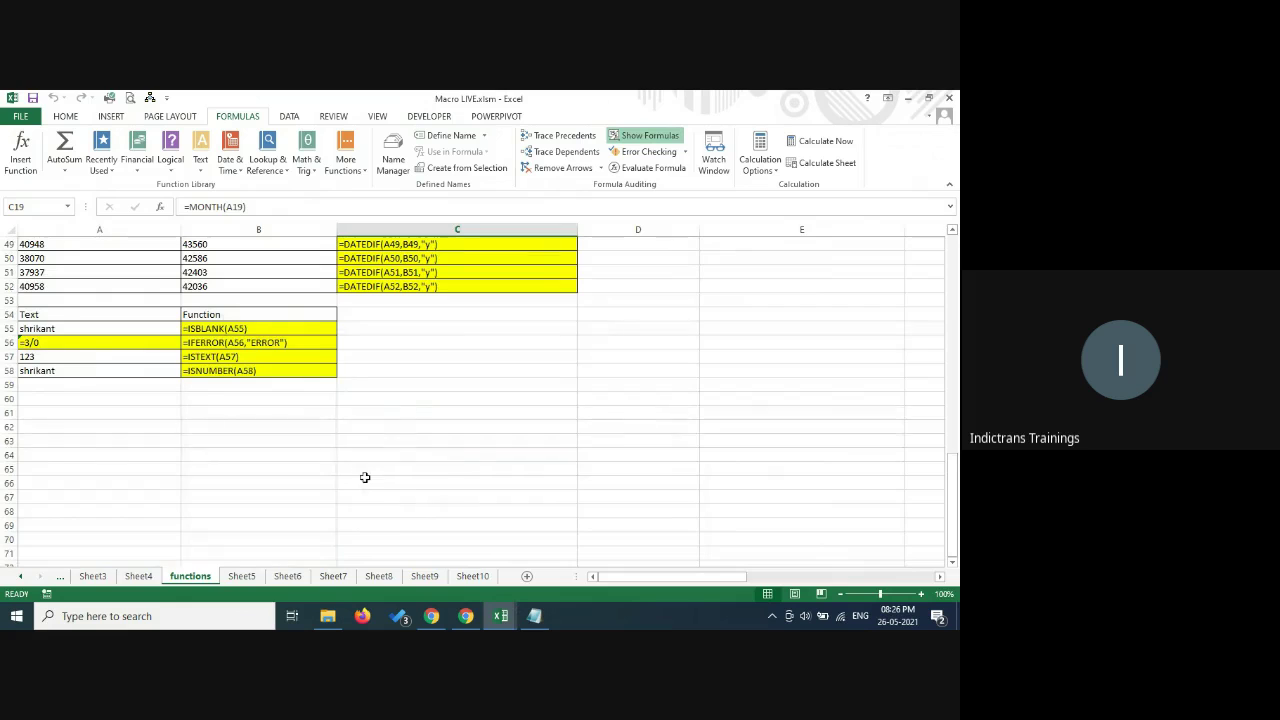
{"action": "scroll", "coordinate": [360, 476], "scroll_direction": "up", "scroll_amount": 4}
{"action": "scroll", "coordinate": [358, 476], "scroll_direction": "up", "scroll_amount": 12}
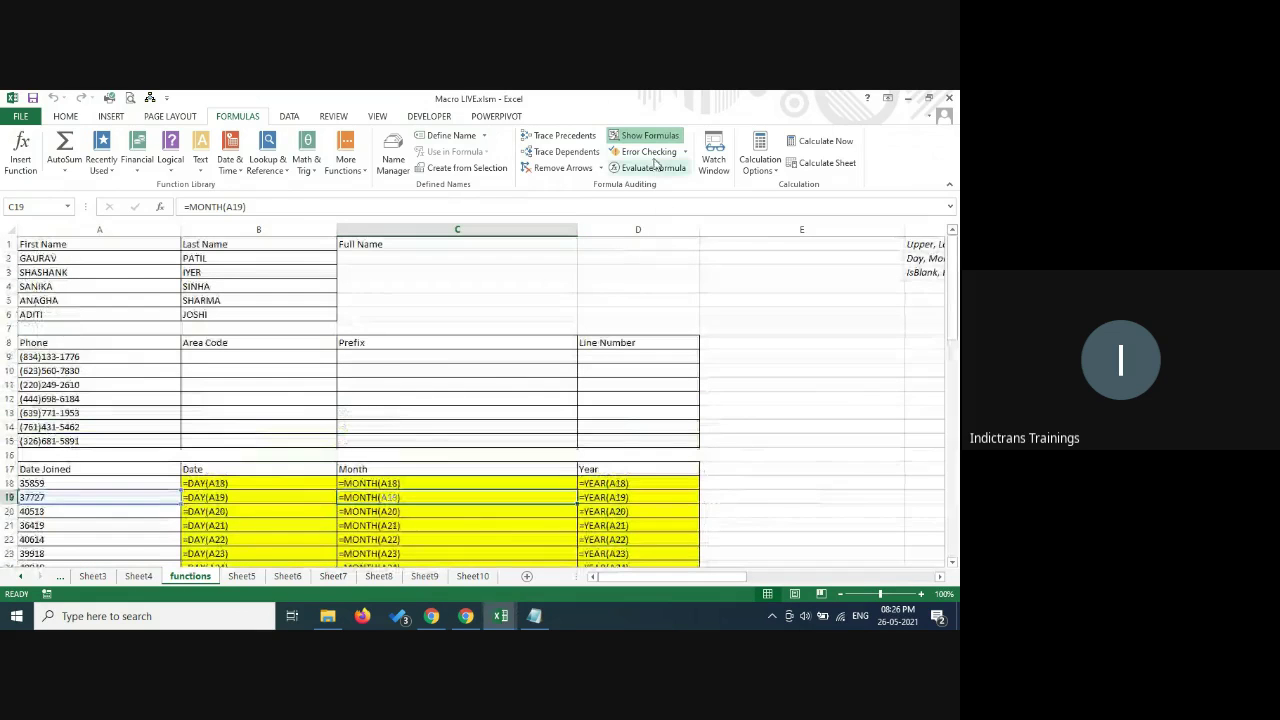
{"action": "left_click", "coordinate": [661, 140]}
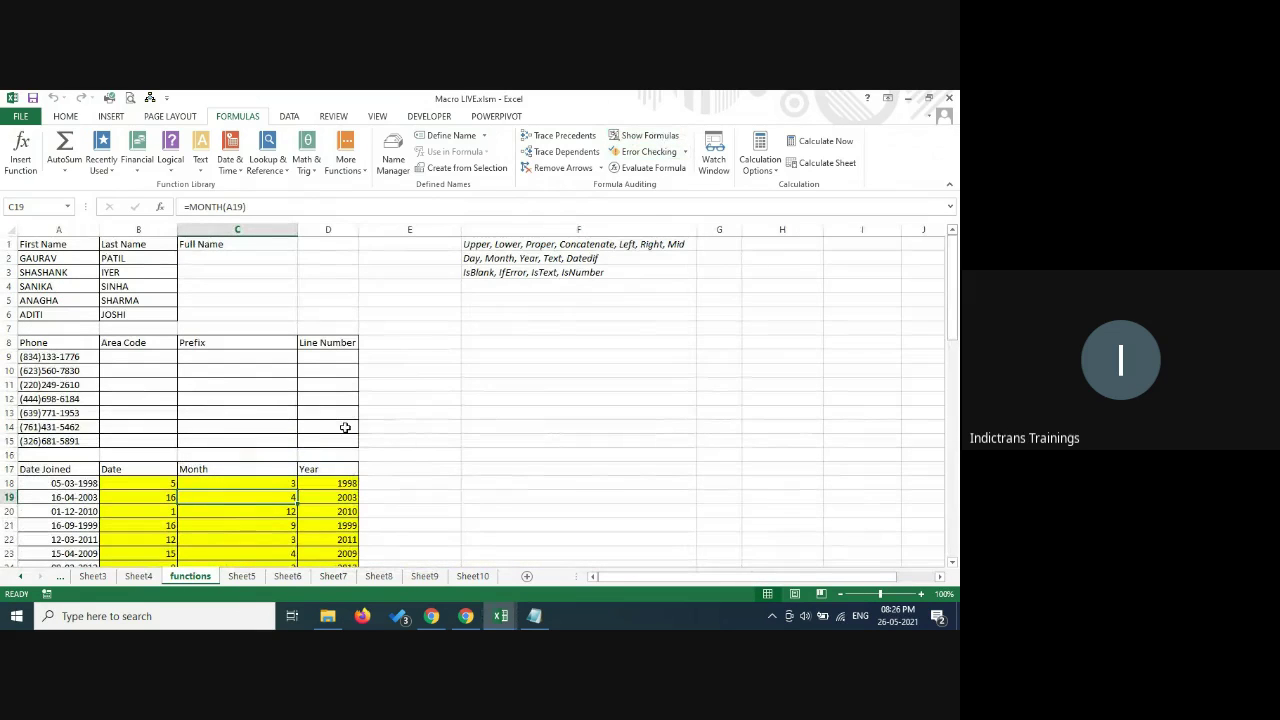
{"action": "scroll", "coordinate": [410, 424], "scroll_direction": "down", "scroll_amount": 2}
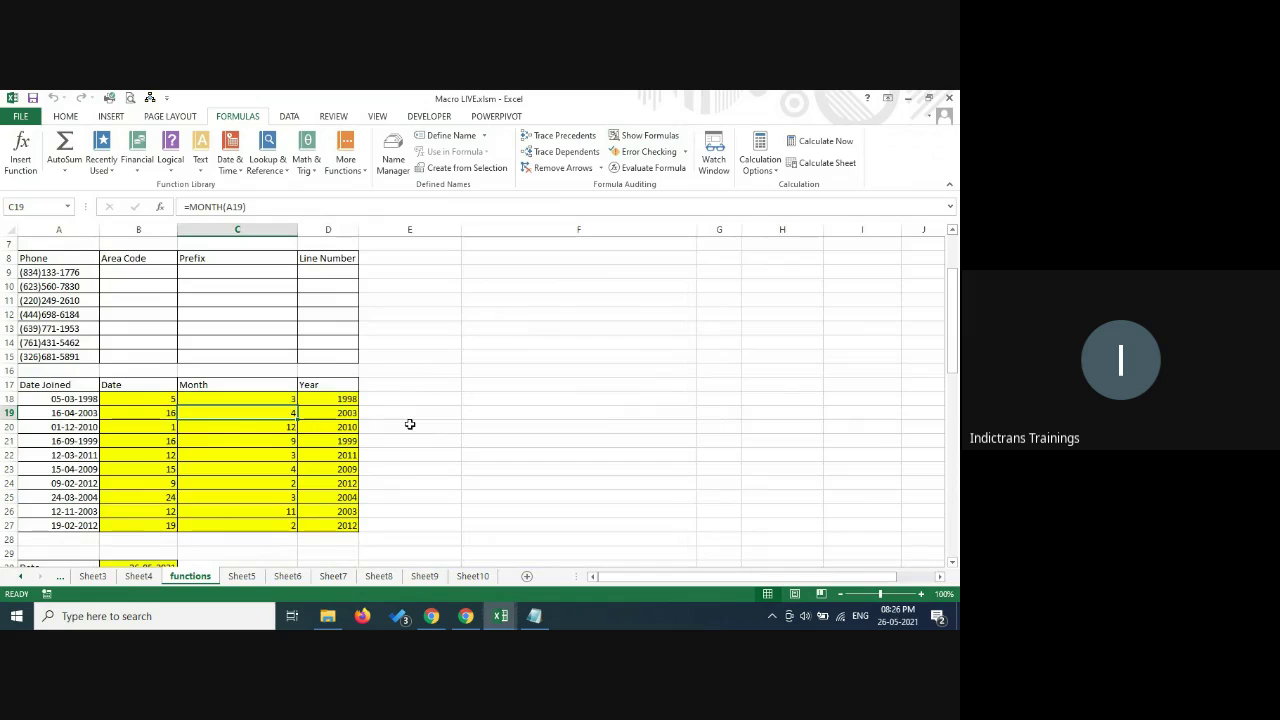
{"action": "scroll", "coordinate": [410, 424], "scroll_direction": "down", "scroll_amount": 5}
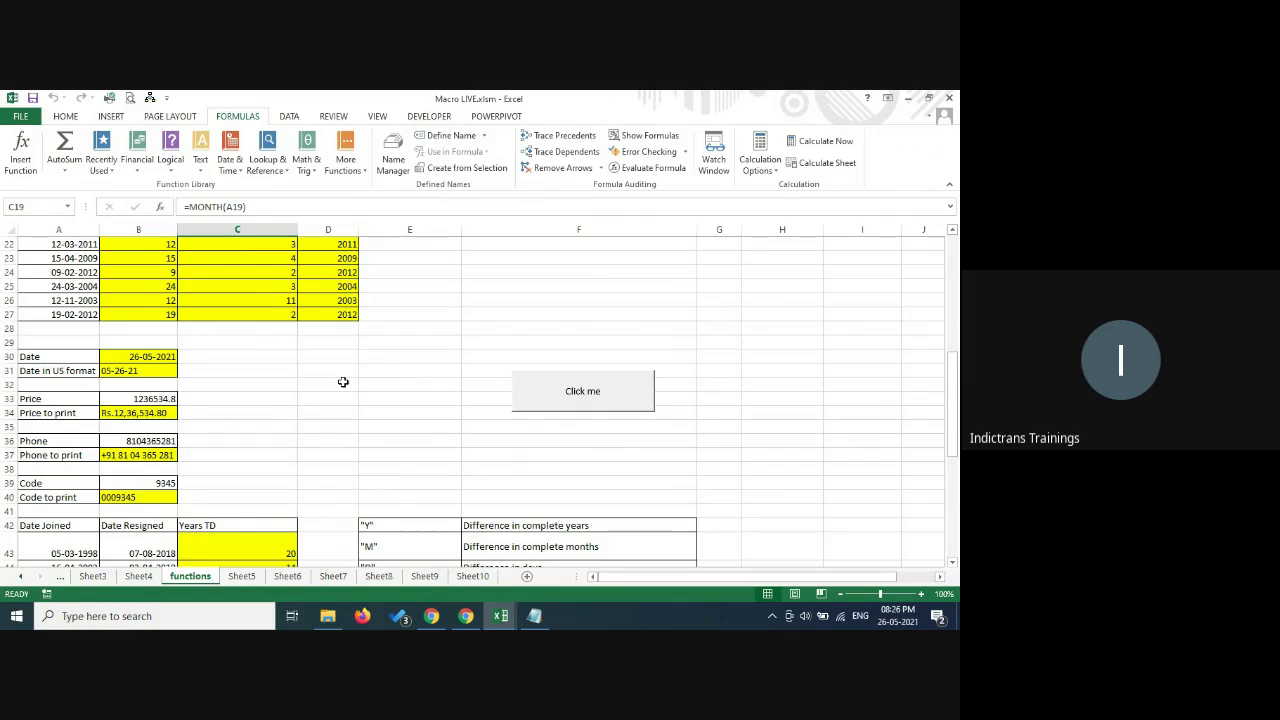
{"action": "left_click", "coordinate": [562, 289]}
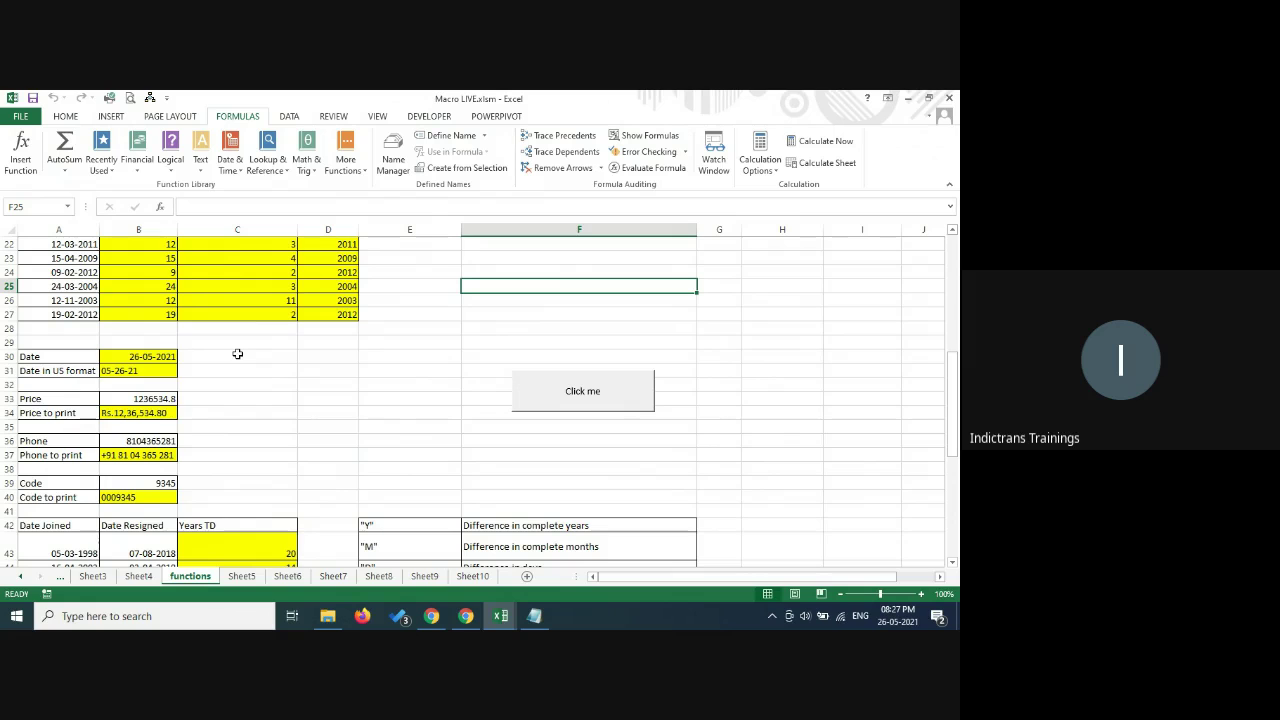
- Switch to Google Meet, close the chat and display the list of call participants
{"action": "left_click", "coordinate": [466, 616]}
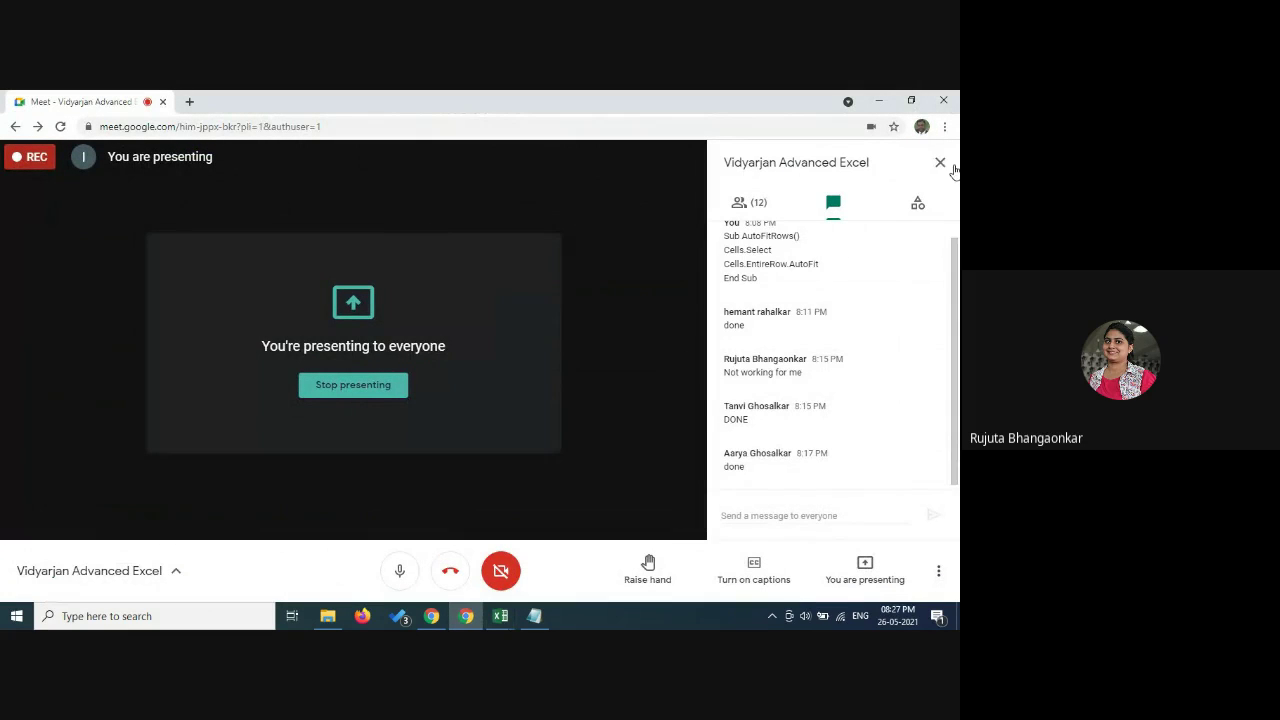
{"action": "left_click", "coordinate": [940, 162]}
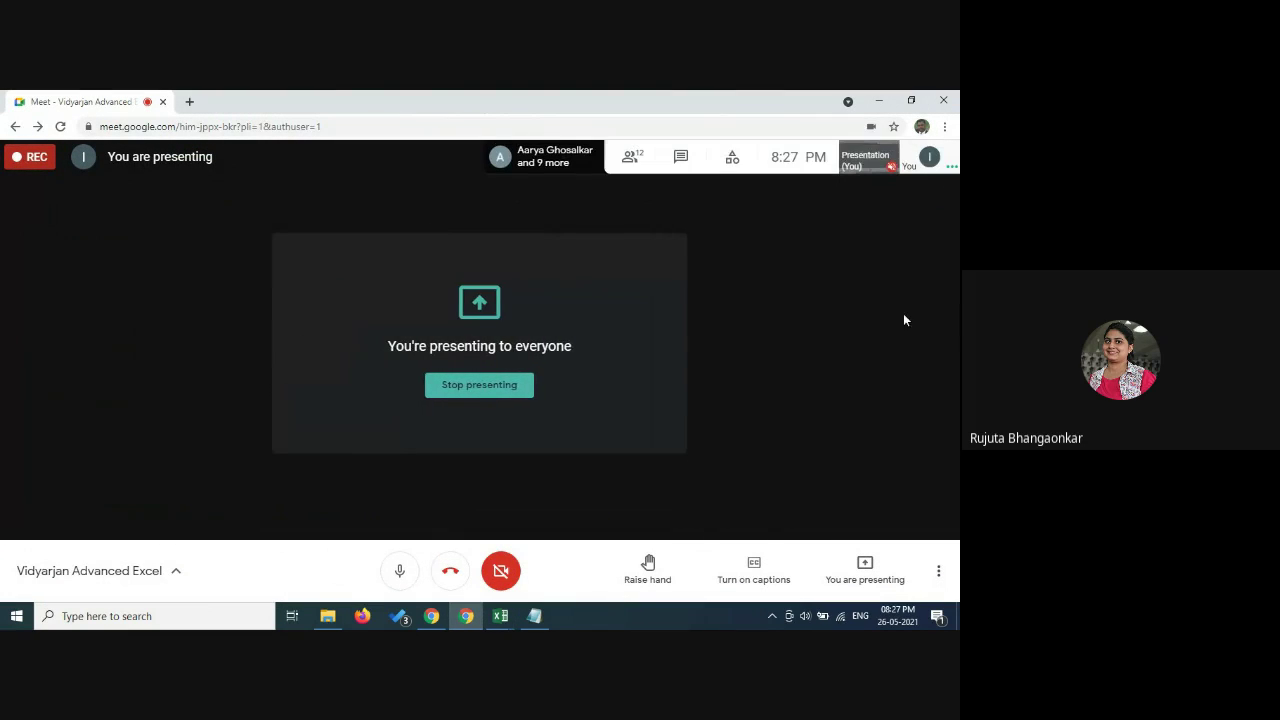
{"action": "left_click", "coordinate": [630, 157]}
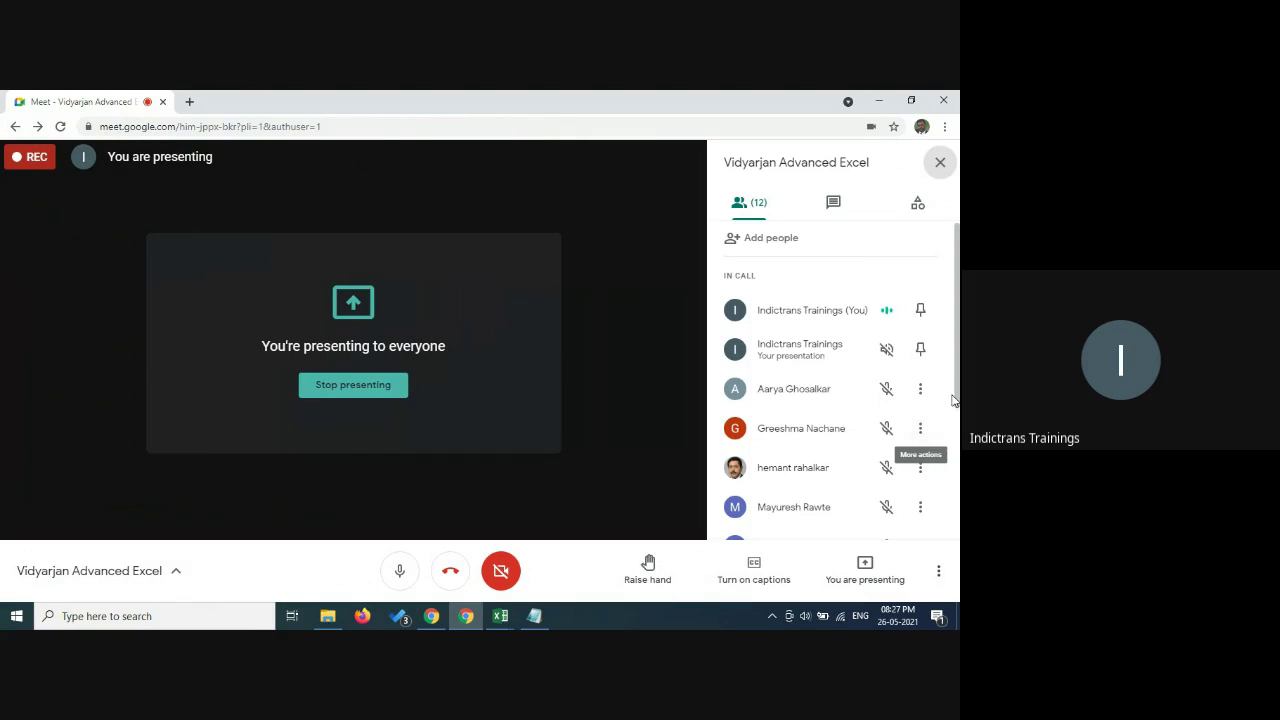
- Switch to Notepad, locate the ConvertFormulastoValues macro in the code snippets file and select its complete code
{"action": "left_click", "coordinate": [534, 616]}
{"action": "scroll", "coordinate": [365, 420], "scroll_direction": "down", "scroll_amount": 4}
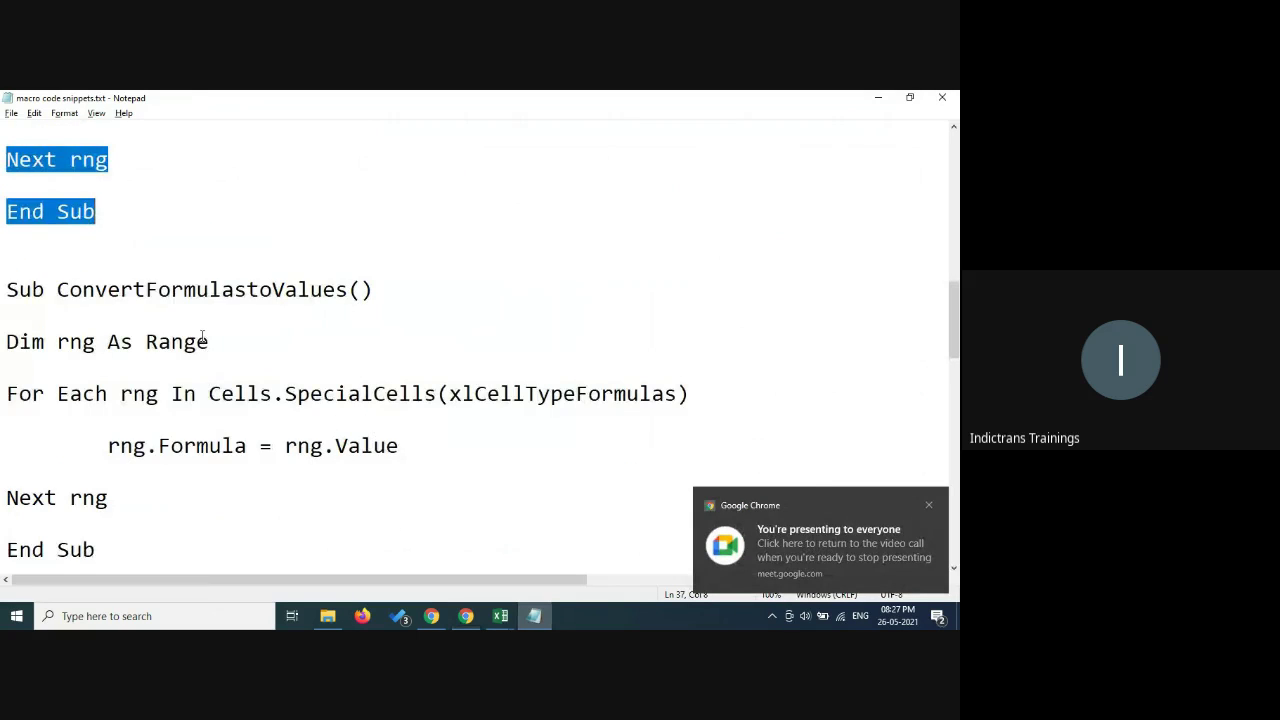
{"action": "scroll", "coordinate": [202, 336], "scroll_direction": "down", "scroll_amount": 1}
{"action": "scroll", "coordinate": [202, 336], "scroll_direction": "up", "scroll_amount": 1}
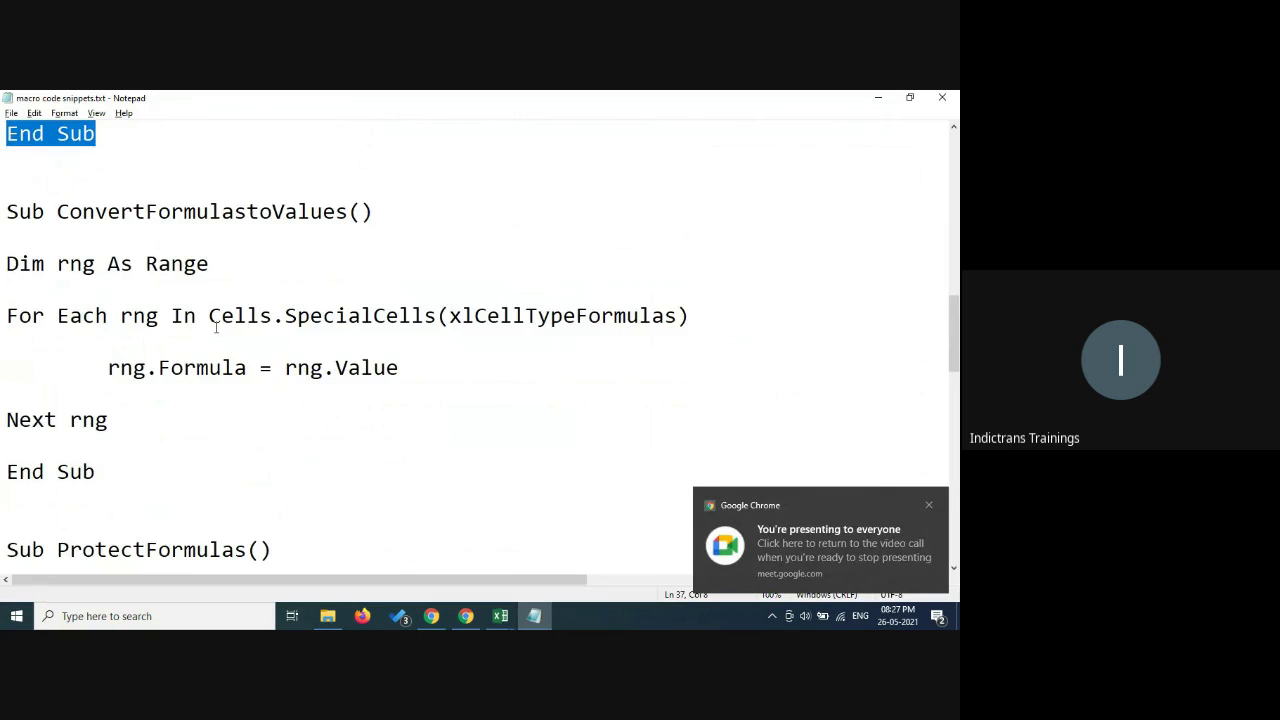
{"action": "left_click_drag", "start_coordinate": [8, 211], "coordinate": [123, 466]}
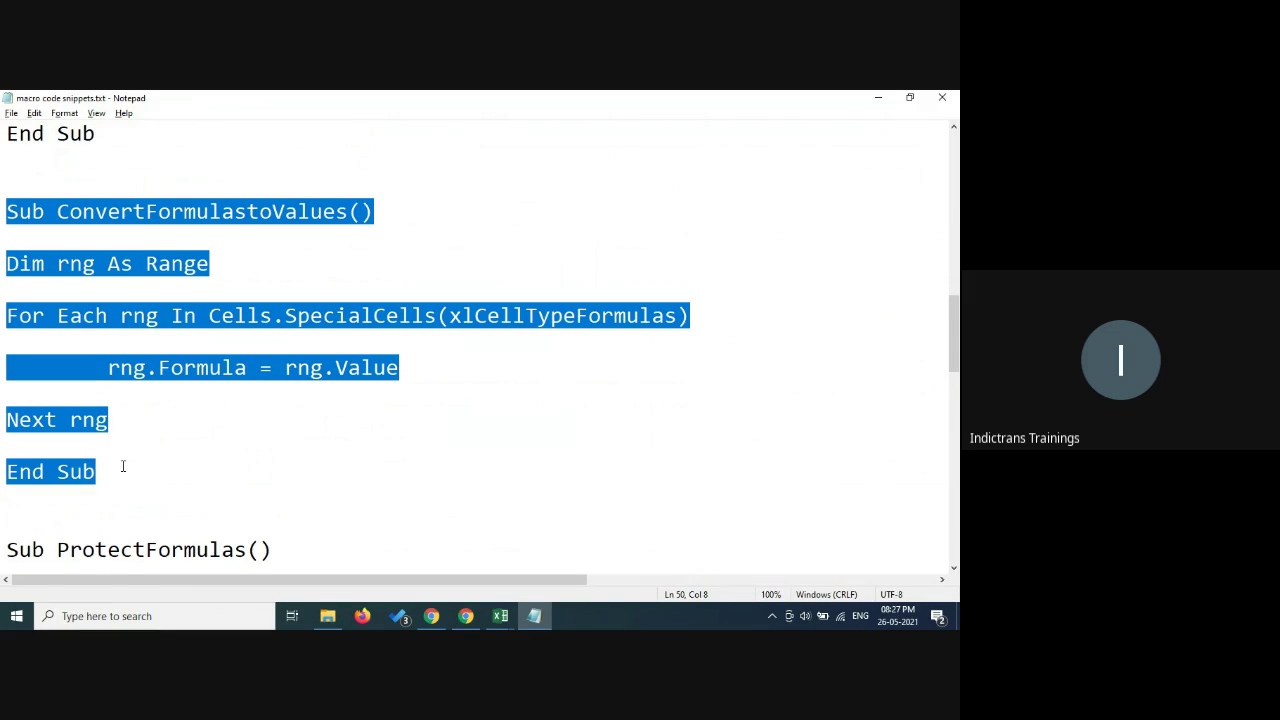
- Switch to the Excel workbook, copy the Year formulas in D18:D27 with a normal paste into E18:E27, and clear the pasted contents
{"action": "left_click", "coordinate": [501, 616]}
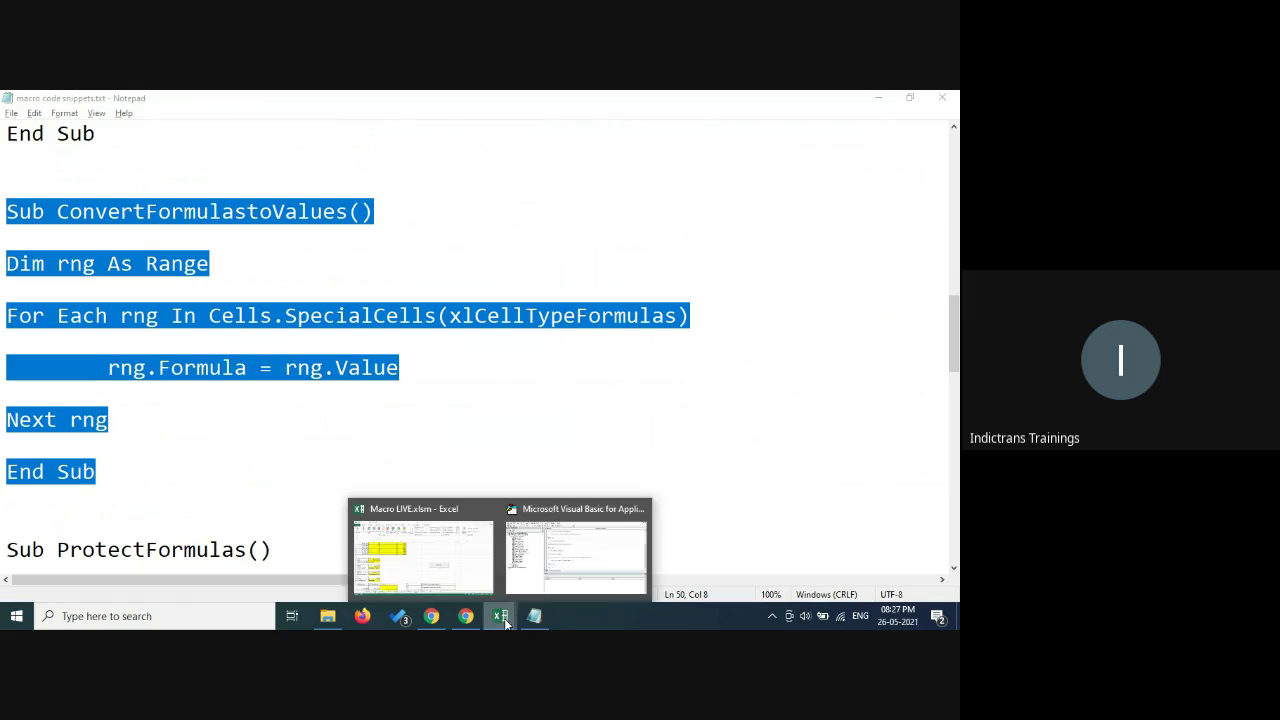
{"action": "left_click", "coordinate": [490, 560]}
{"action": "scroll", "coordinate": [357, 306], "scroll_direction": "up", "scroll_amount": 3}
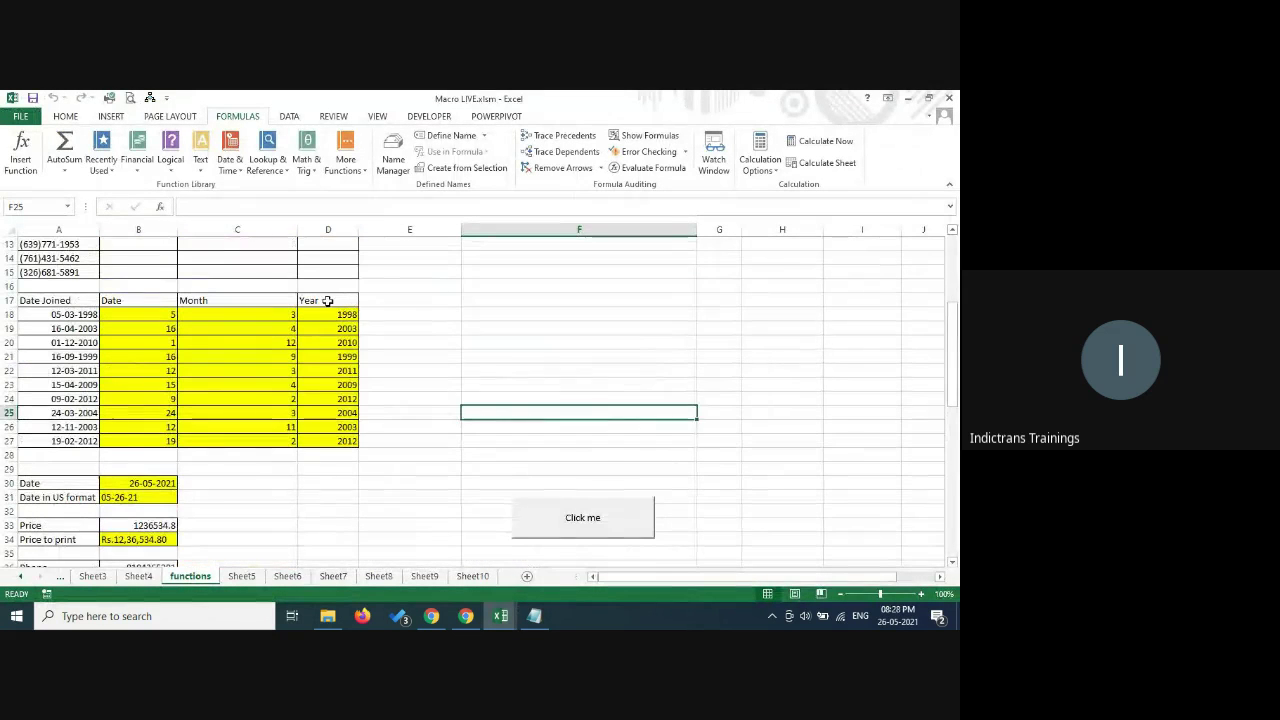
{"action": "left_click", "coordinate": [332, 314]}
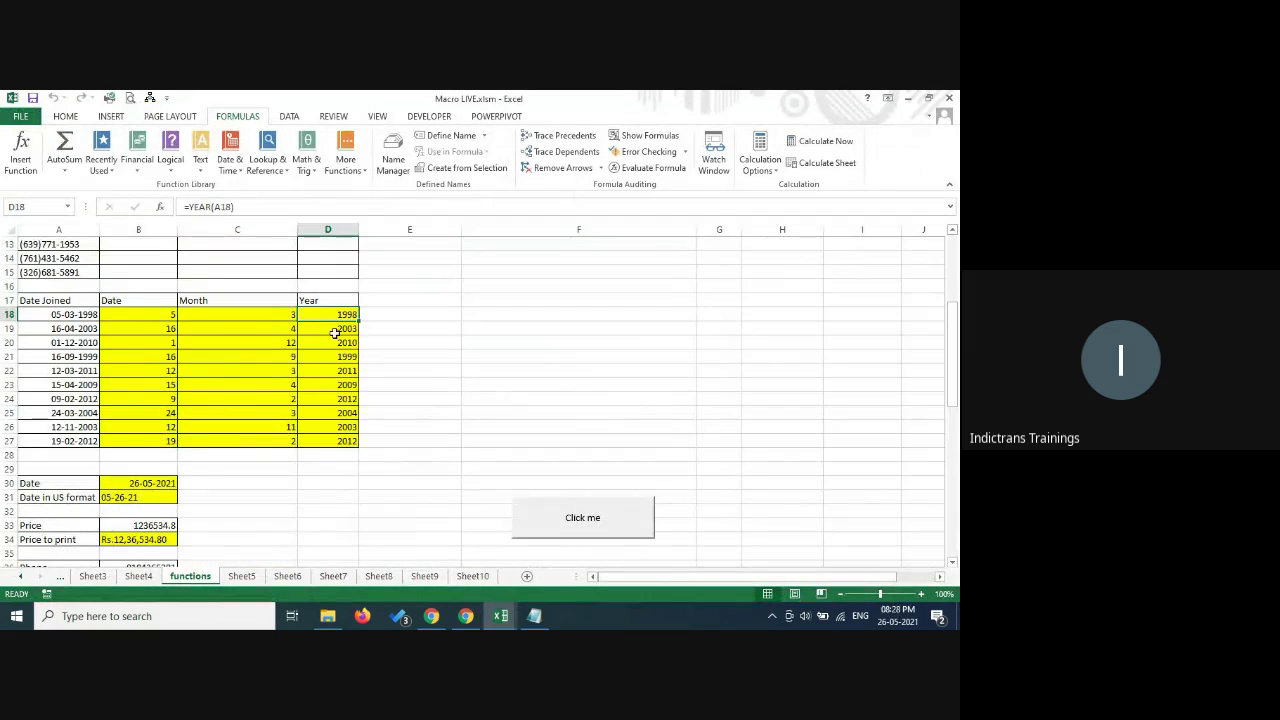
{"action": "left_click_drag", "start_coordinate": [338, 319], "coordinate": [343, 443]}
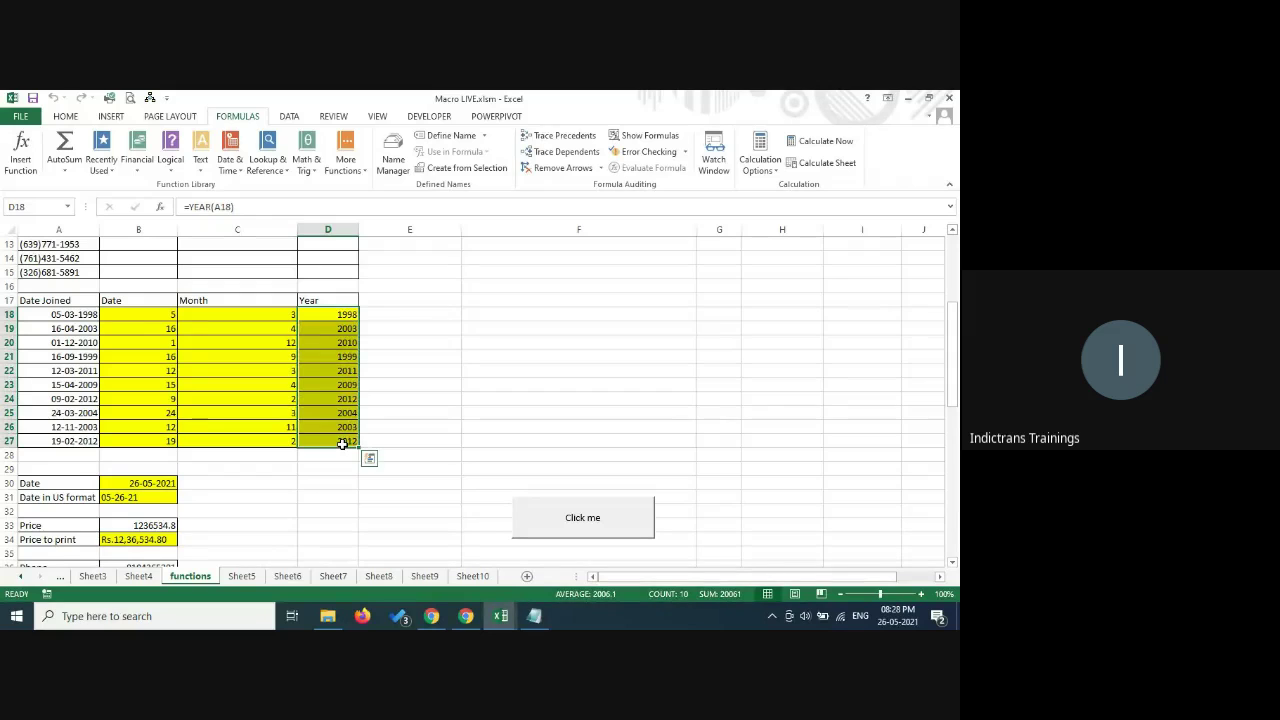
{"action": "key", "text": "ctrl+c"}
{"action": "left_click", "coordinate": [429, 320]}
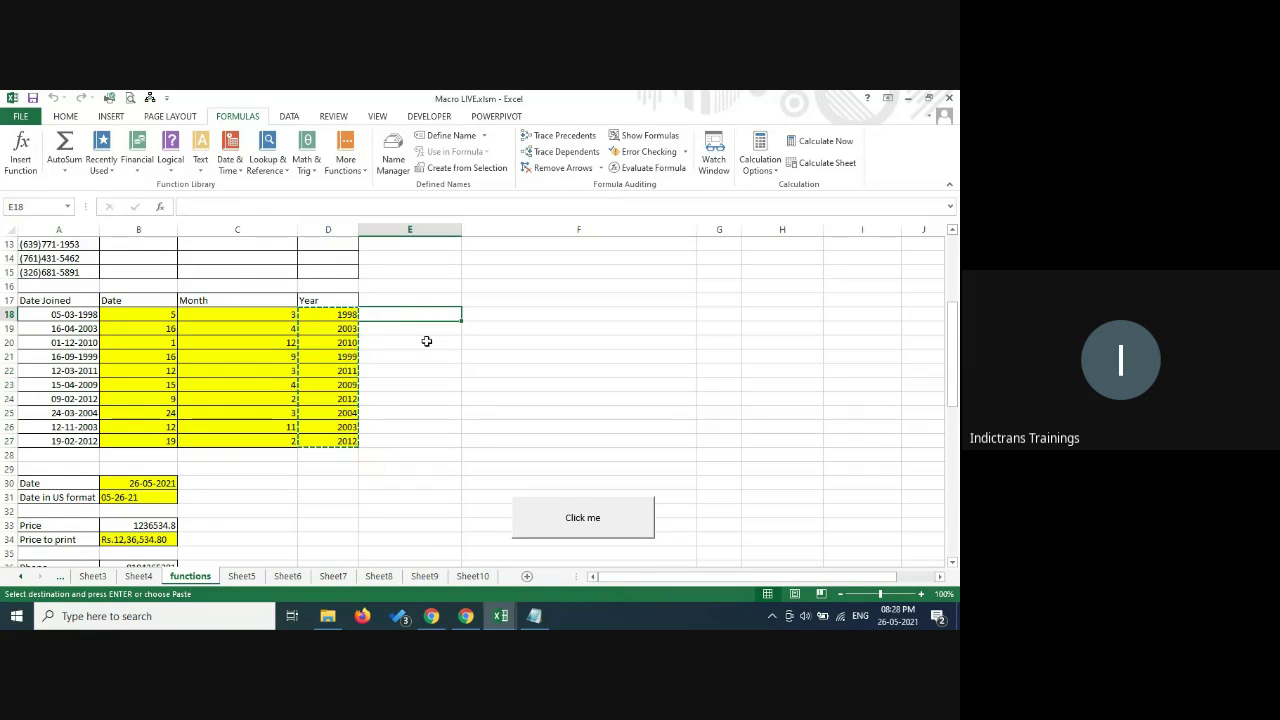
{"action": "key", "text": "ctrl+v"}
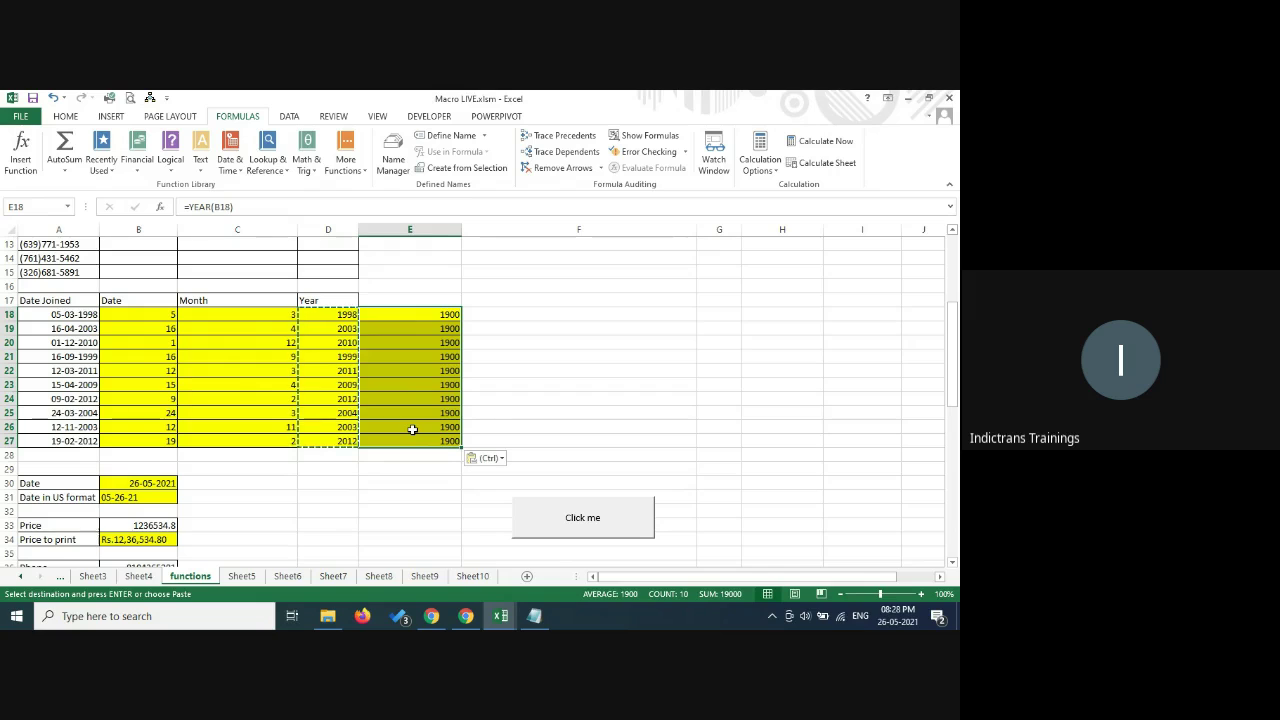
{"action": "key", "text": "Delete"}
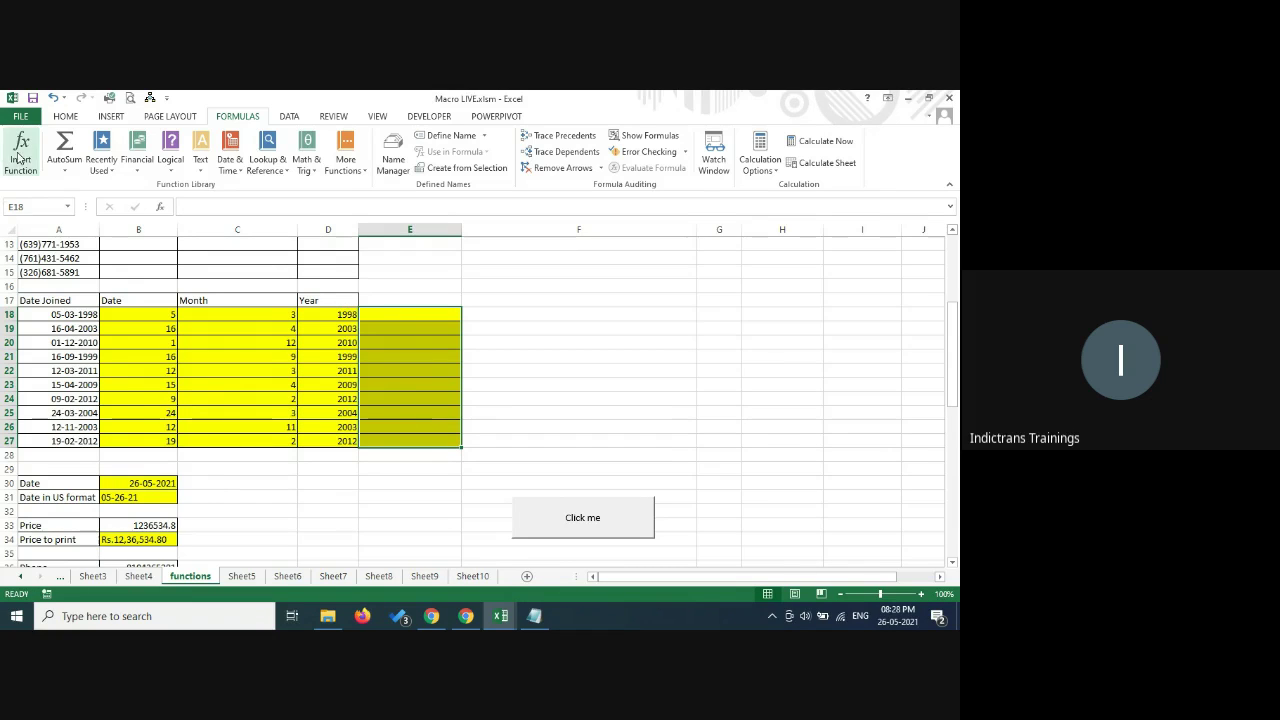
- Copy the Year cells D18:D27 and paste only their values starting at G19
{"action": "left_click", "coordinate": [65, 116]}
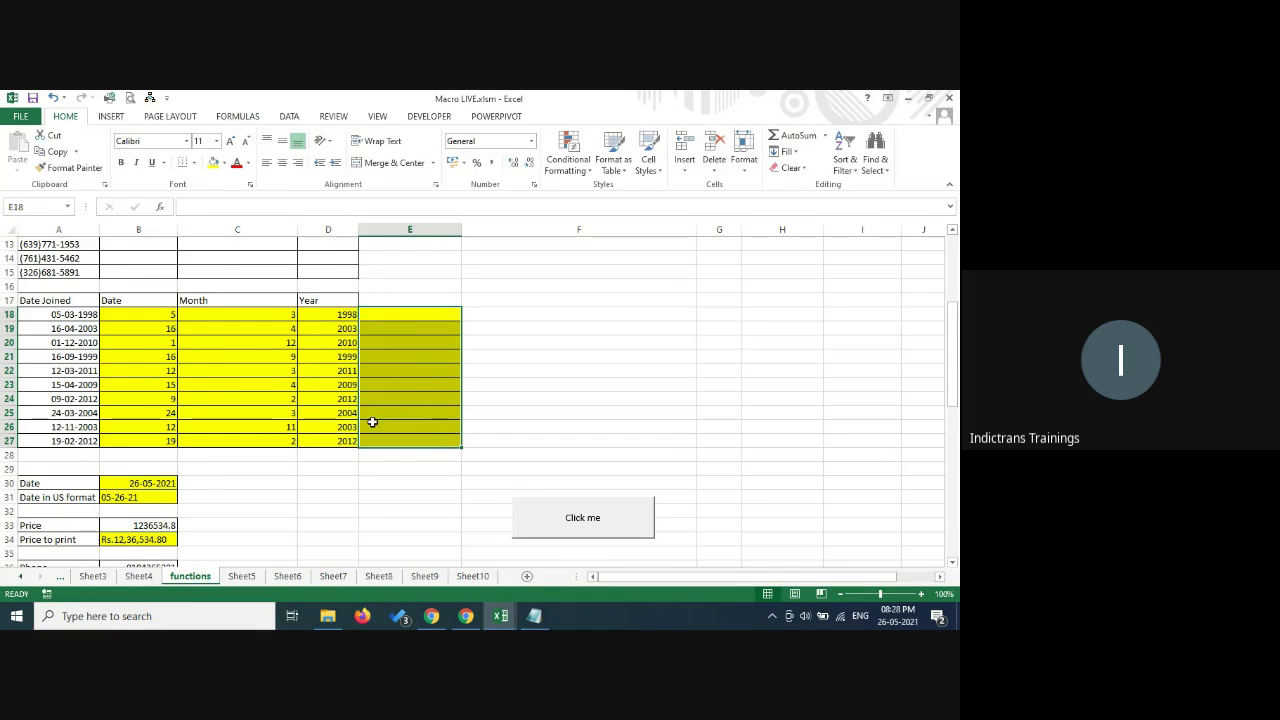
{"action": "left_click_drag", "start_coordinate": [330, 314], "coordinate": [336, 453]}
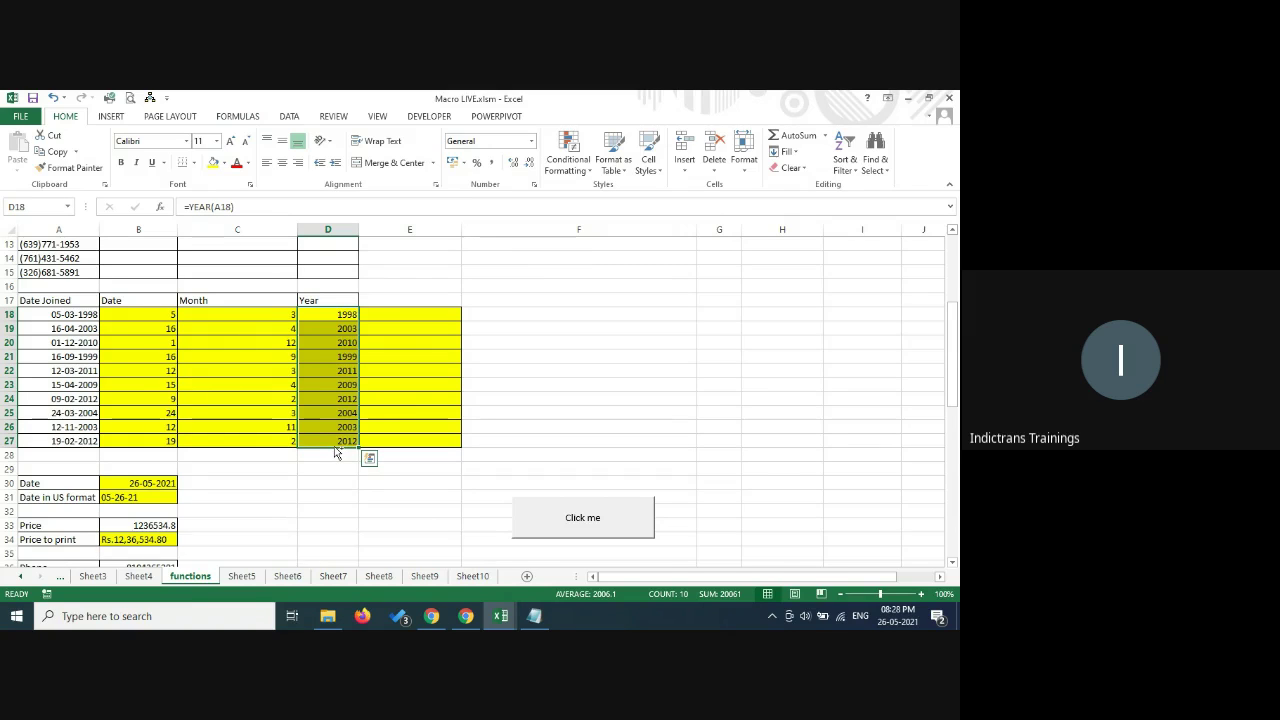
{"action": "key", "text": "ctrl+c"}
{"action": "left_click", "coordinate": [710, 327]}
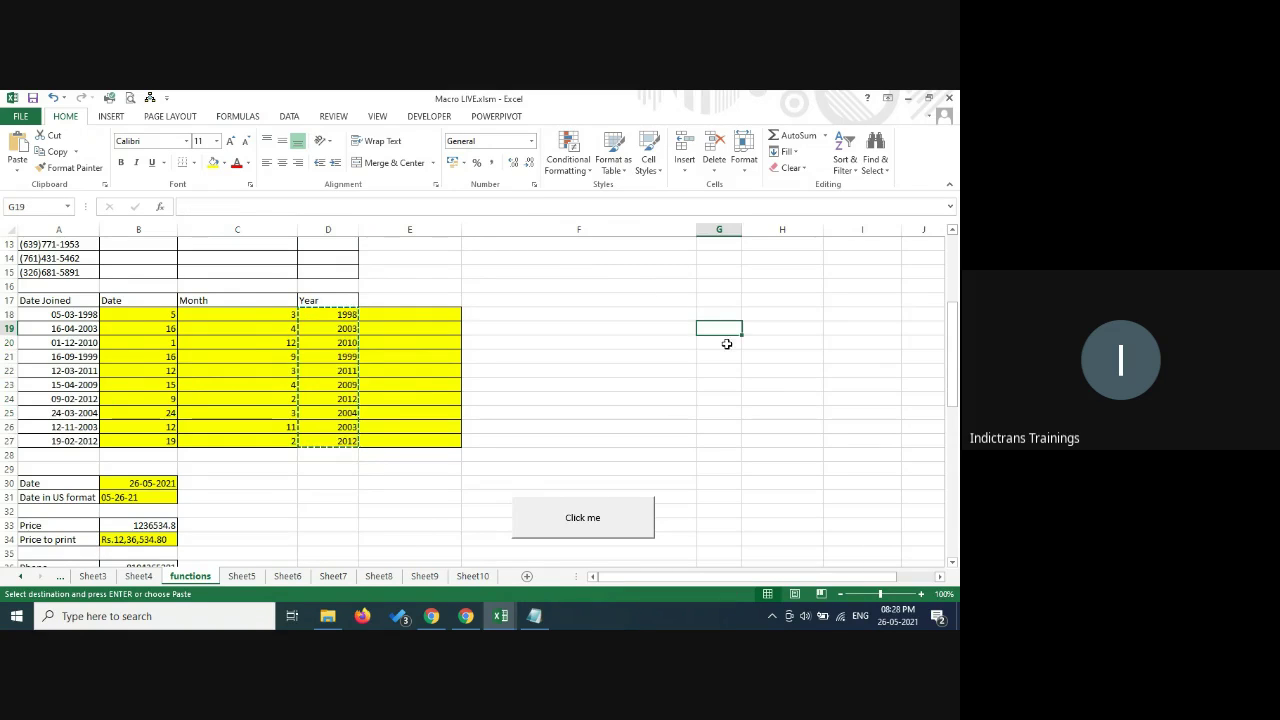
{"action": "left_click", "coordinate": [15, 174]}
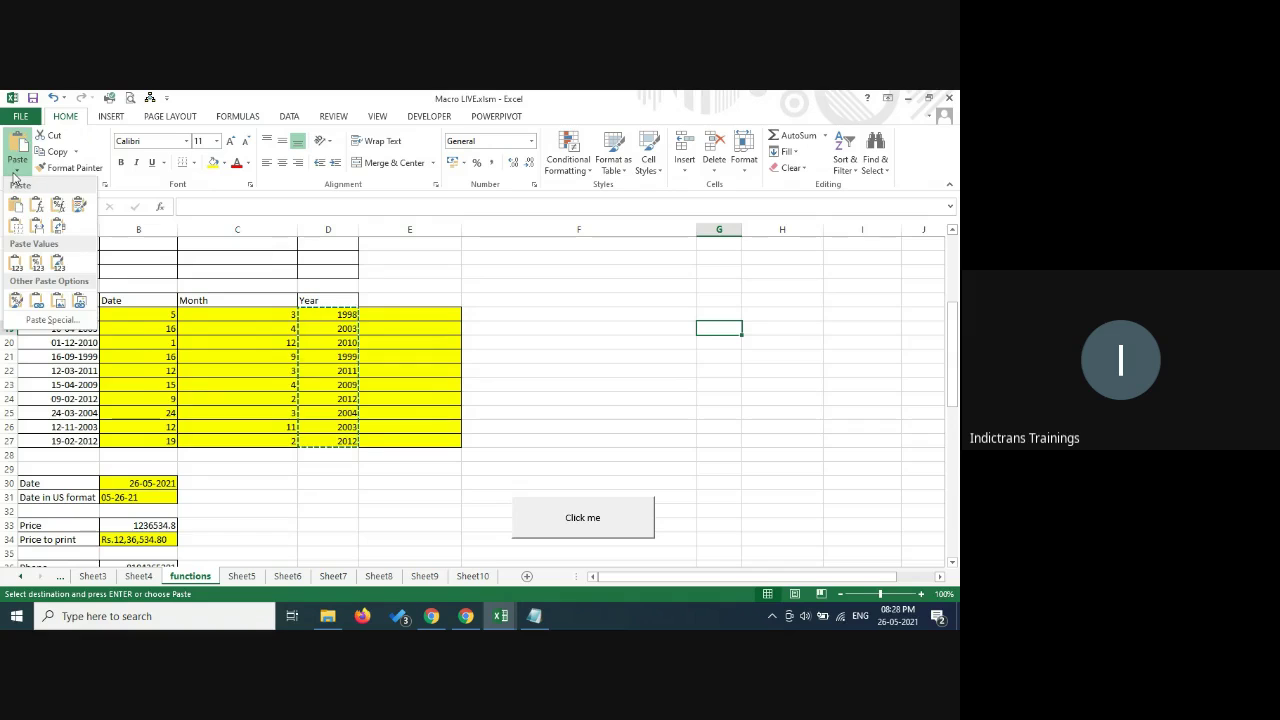
{"action": "left_click", "coordinate": [16, 265]}
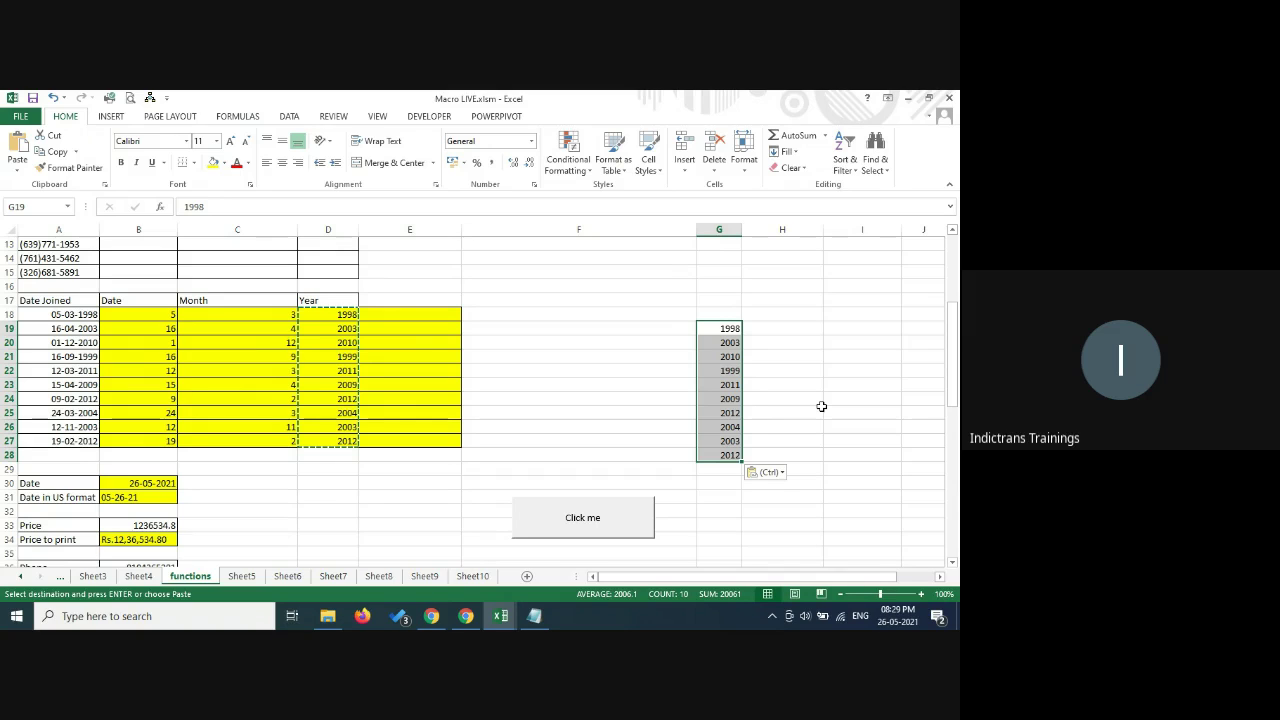
- Paste the copied Year values over their own formulas in D18:D27, undo the paste and check the formula in D20
{"action": "left_click", "coordinate": [337, 316]}
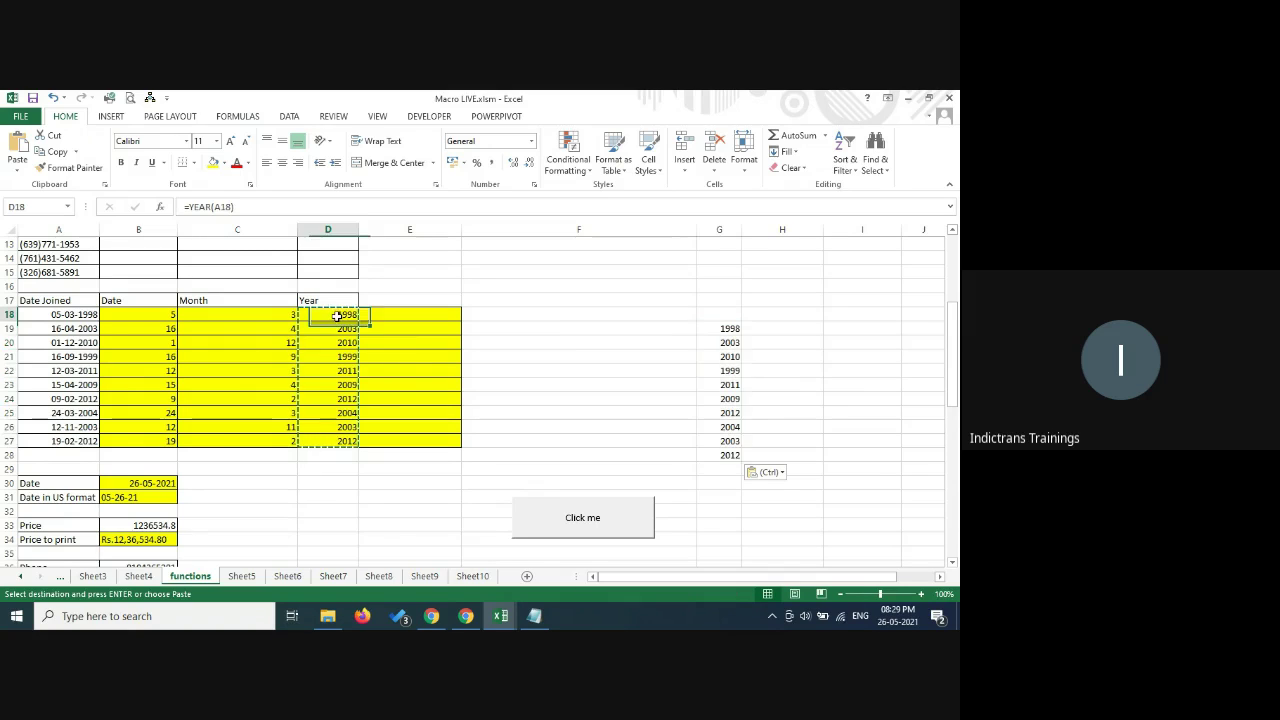
{"action": "left_click_drag", "start_coordinate": [338, 318], "coordinate": [339, 441]}
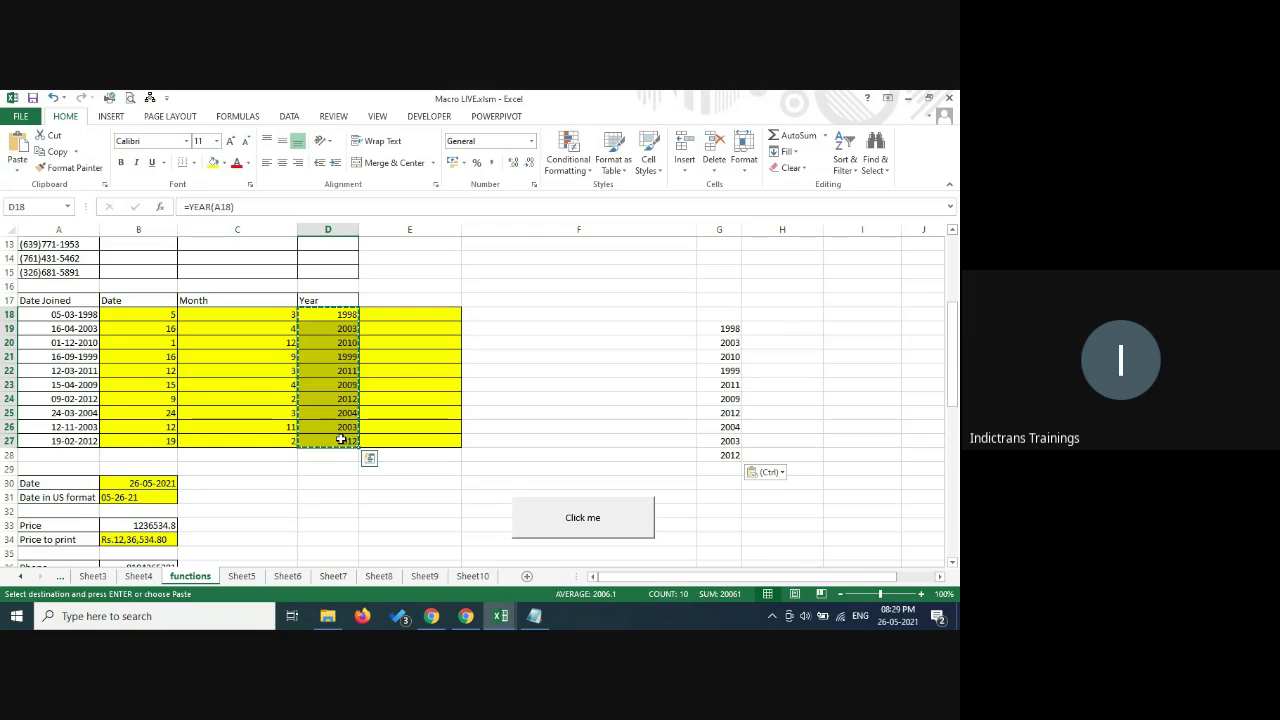
{"action": "left_click", "coordinate": [17, 169]}
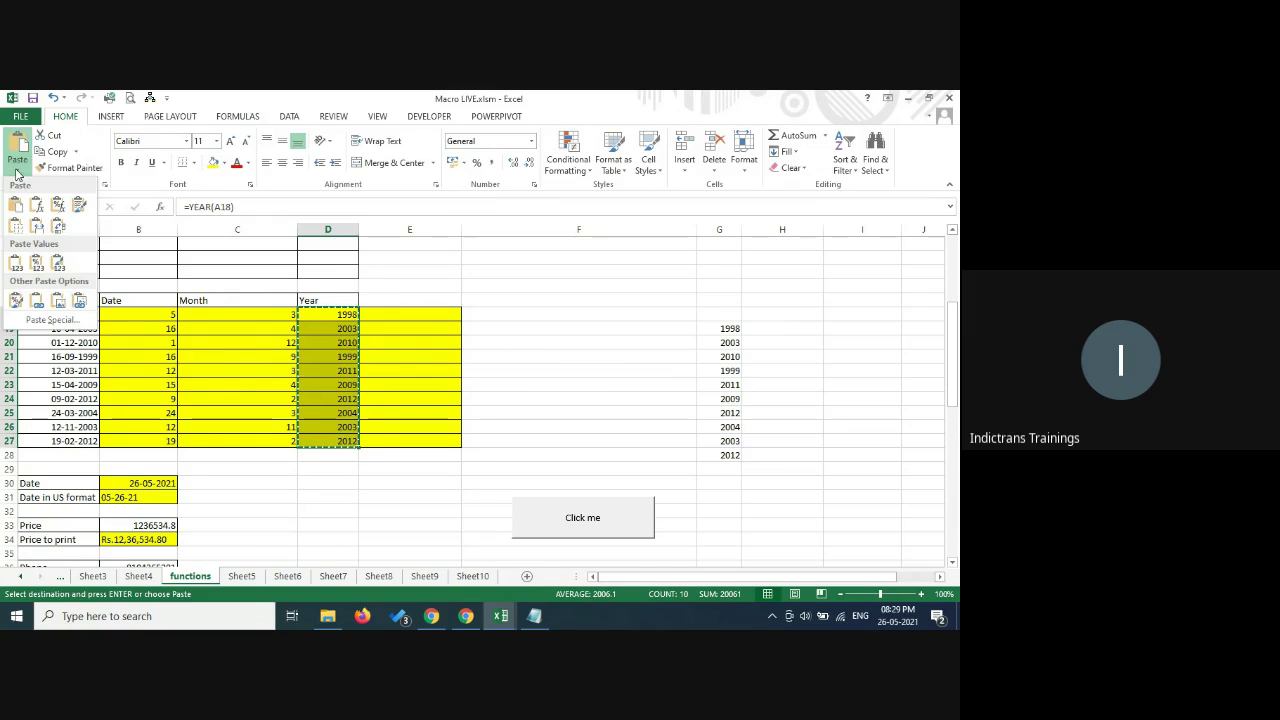
{"action": "left_click", "coordinate": [15, 265]}
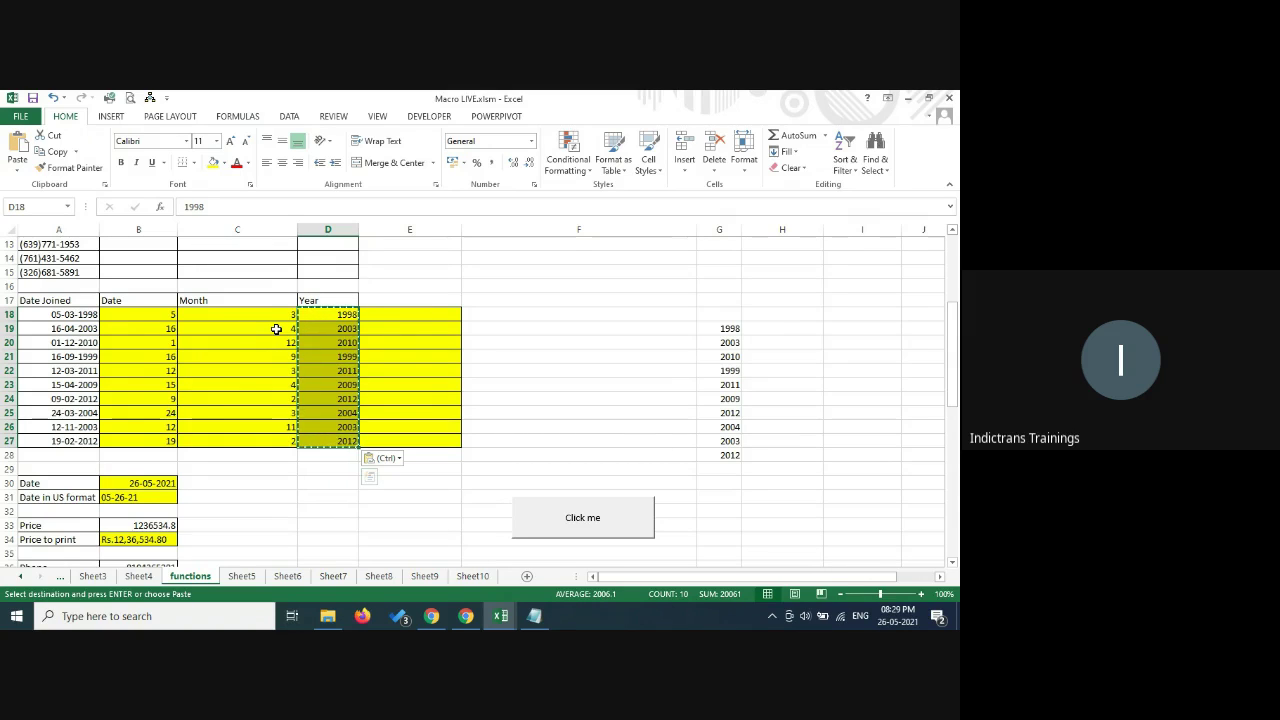
{"action": "key", "text": "ctrl+z"}
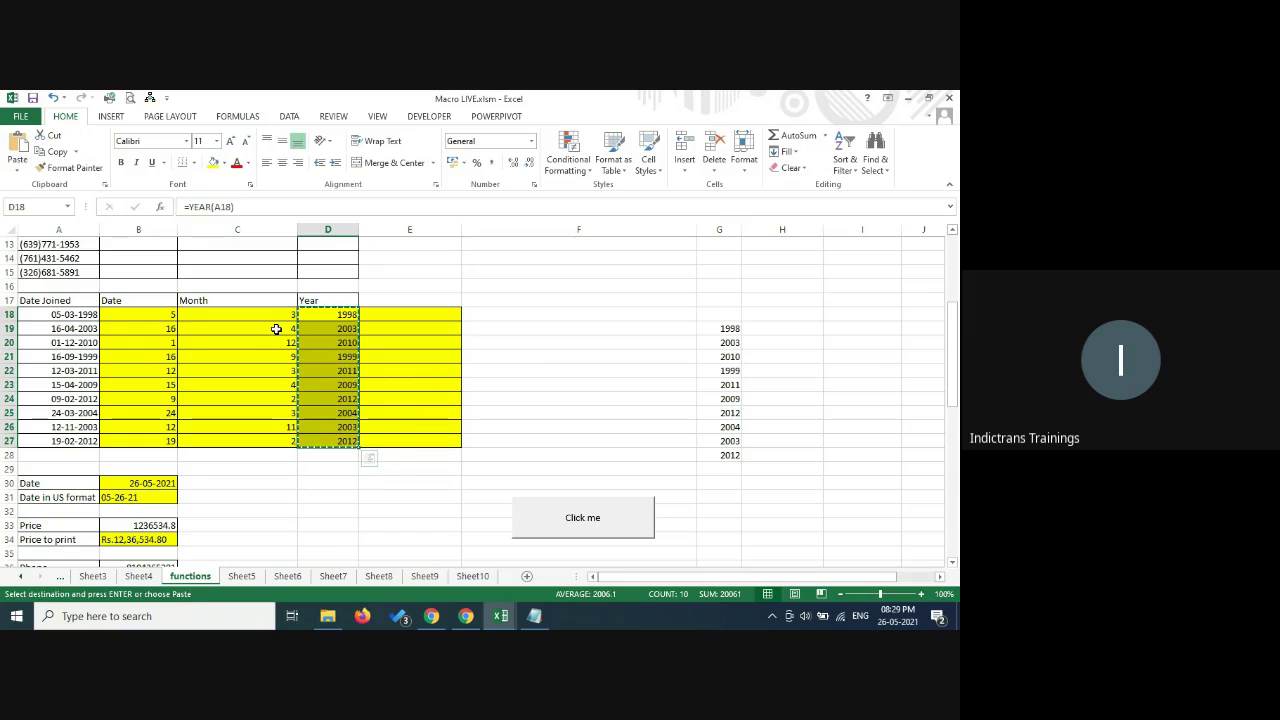
{"action": "left_click", "coordinate": [327, 342]}
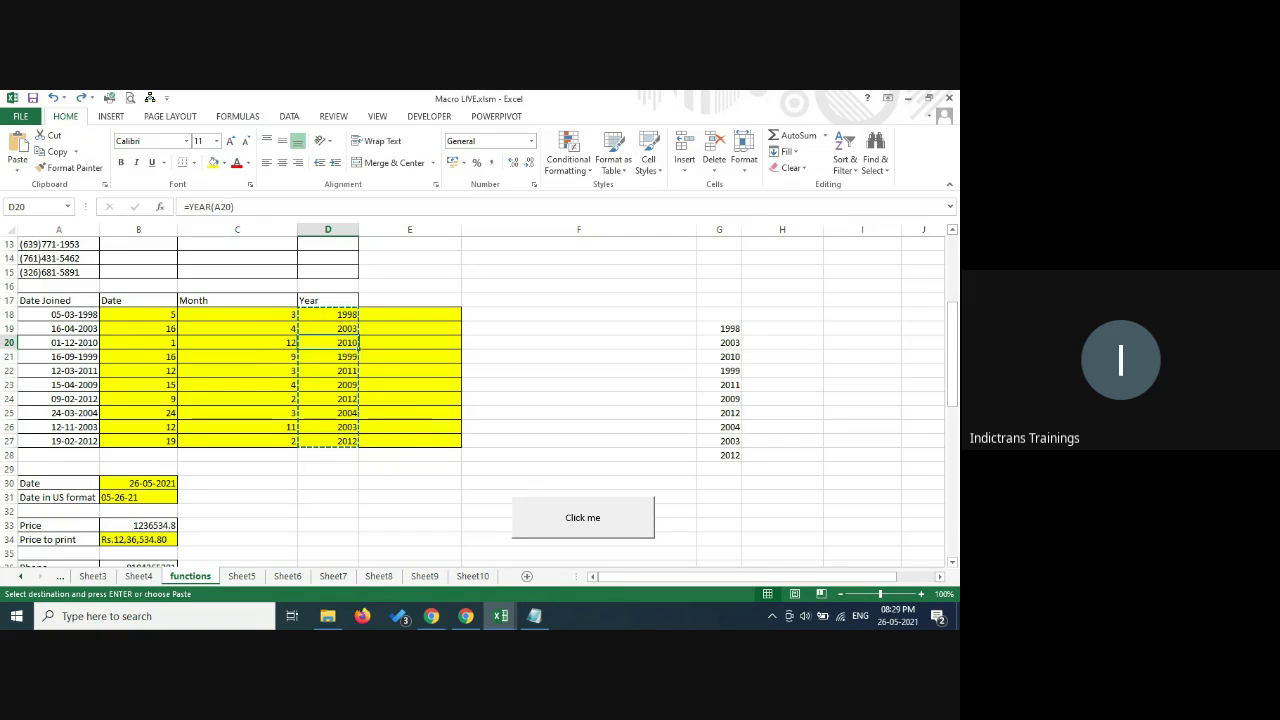
- Switch to Notepad, review the rng.Formula = rng.Value line, and select the entire ConvertFormulastoValues macro for copying
{"action": "left_click", "coordinate": [534, 618]}
{"action": "left_click", "coordinate": [257, 437]}
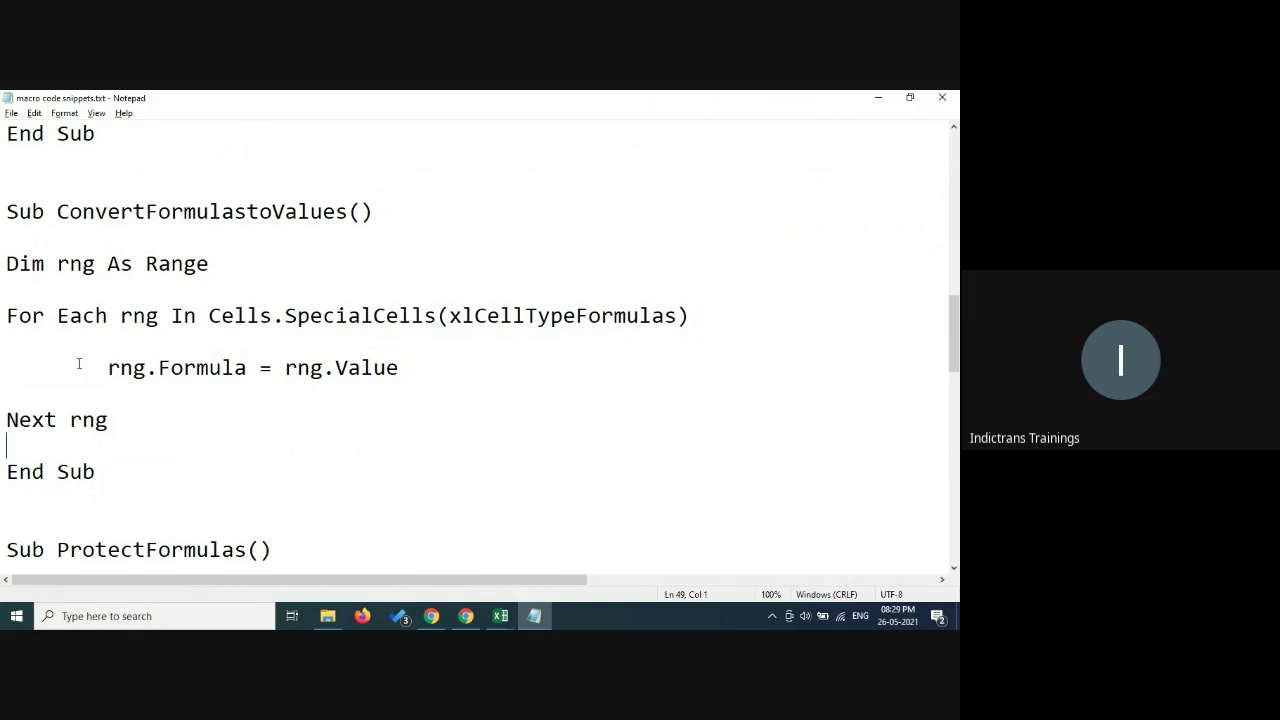
{"action": "left_click", "coordinate": [157, 368]}
{"action": "left_click", "coordinate": [207, 370]}
{"action": "left_click_drag", "start_coordinate": [6, 211], "coordinate": [130, 470]}
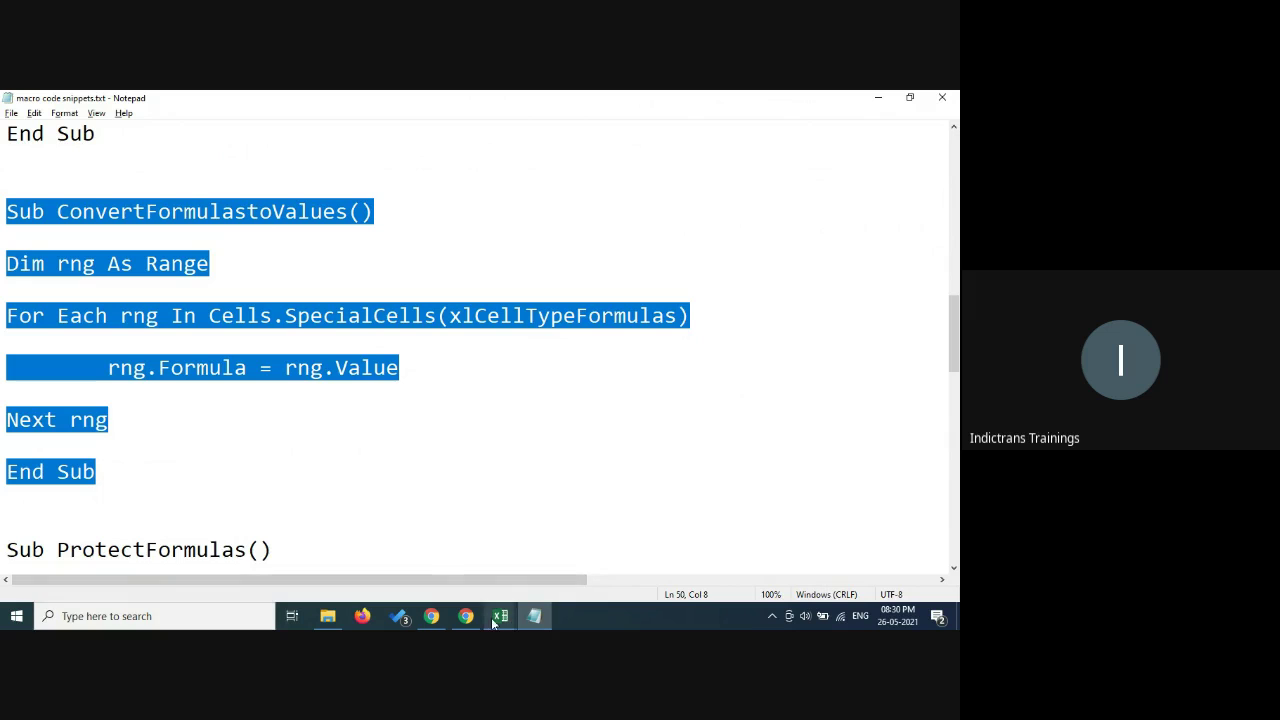
- Switch to Excel, open the Visual Basic editor and paste the ConvertFormulastoValues macro below FormatFormulas in the Sheet5 module
{"action": "mouse_move", "coordinate": [495, 620]}
{"action": "left_click", "coordinate": [445, 560]}
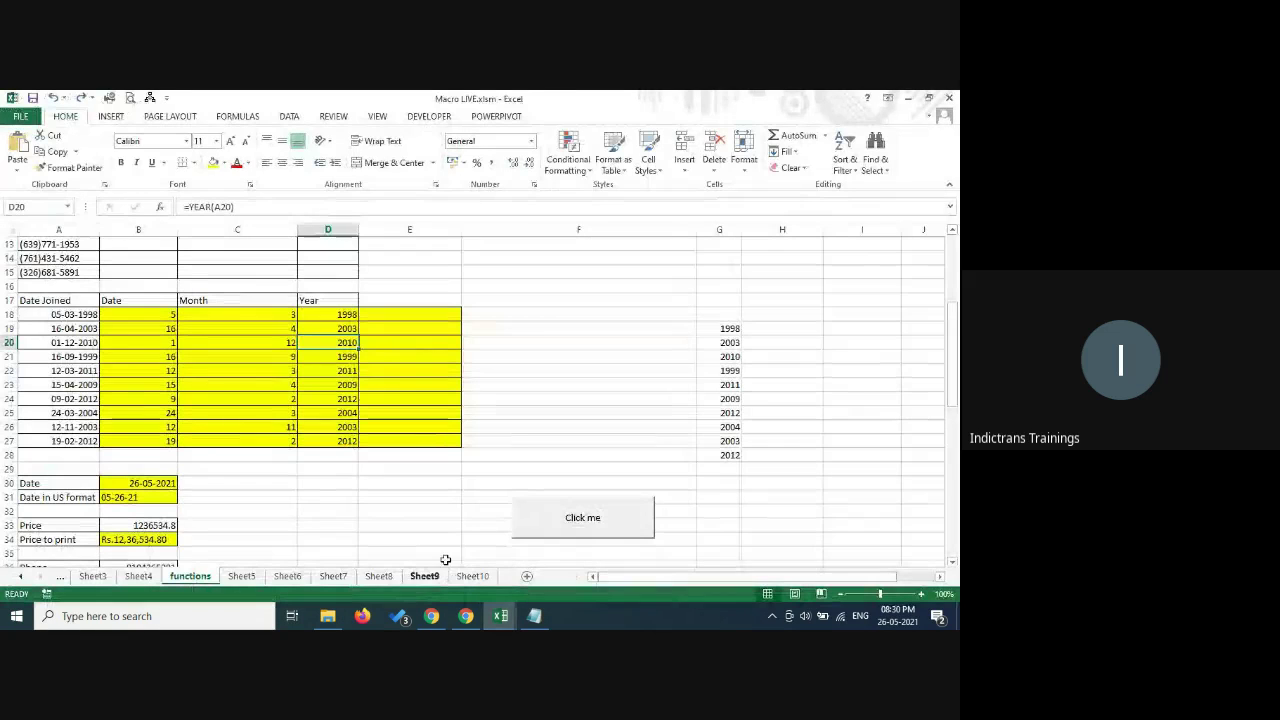
{"action": "left_click", "coordinate": [430, 117]}
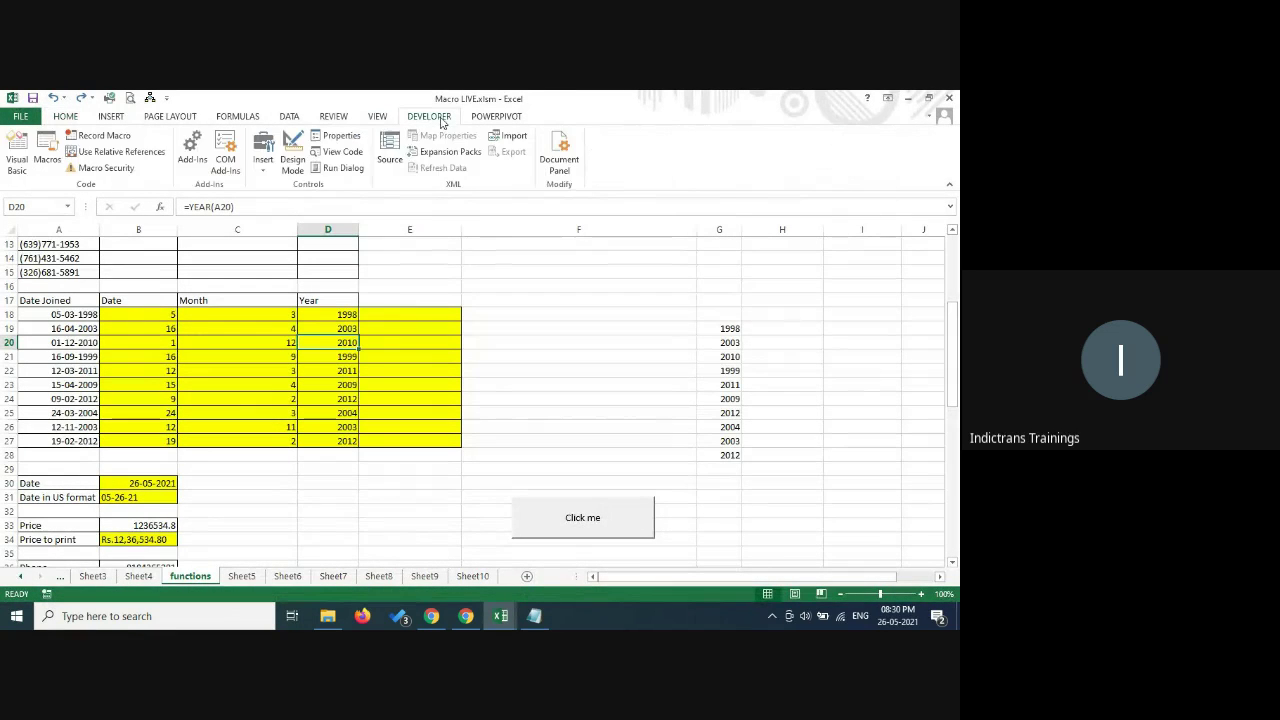
{"action": "left_click", "coordinate": [14, 160]}
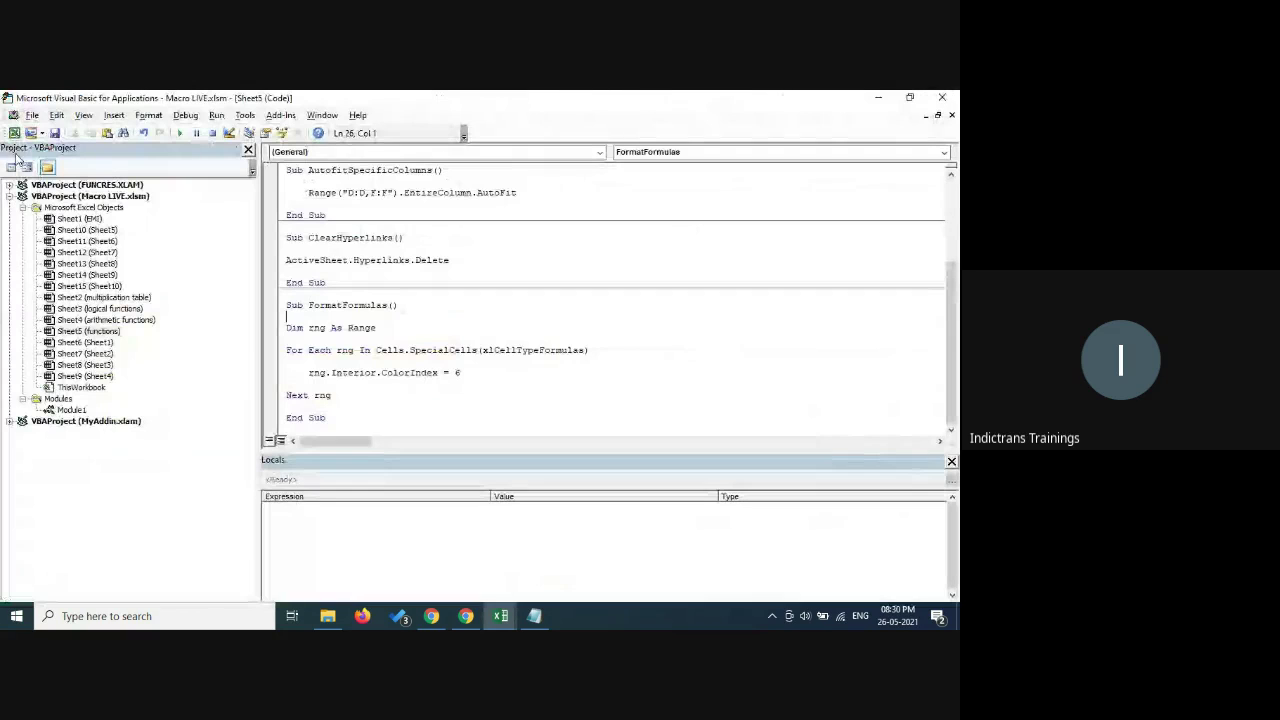
{"action": "left_click", "coordinate": [353, 414]}
{"action": "key", "text": "Return"}
{"action": "key", "text": "Return"}
{"action": "key", "text": "ctrl+v"}
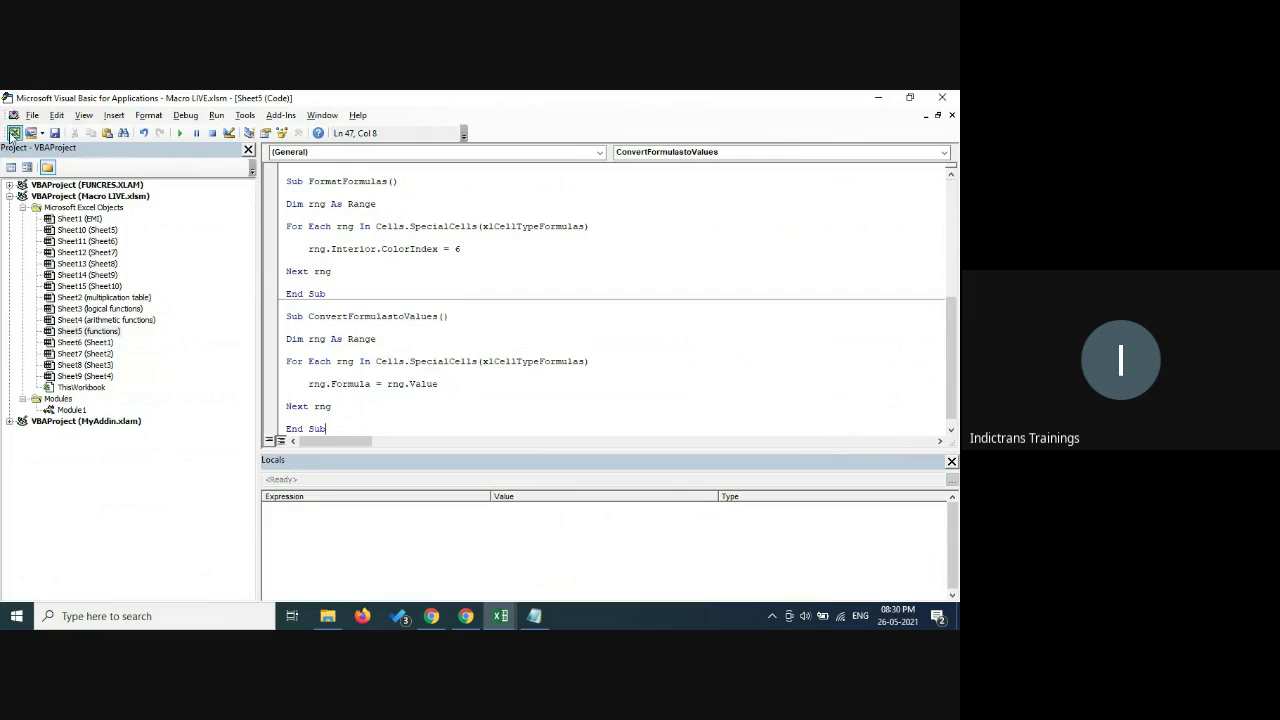
- Return to the worksheet, assign Sheet5.ConvertFormulastoValues to the Click me button and run it from the deselected button
{"action": "left_click", "coordinate": [14, 135]}
{"action": "right_click", "coordinate": [585, 517]}
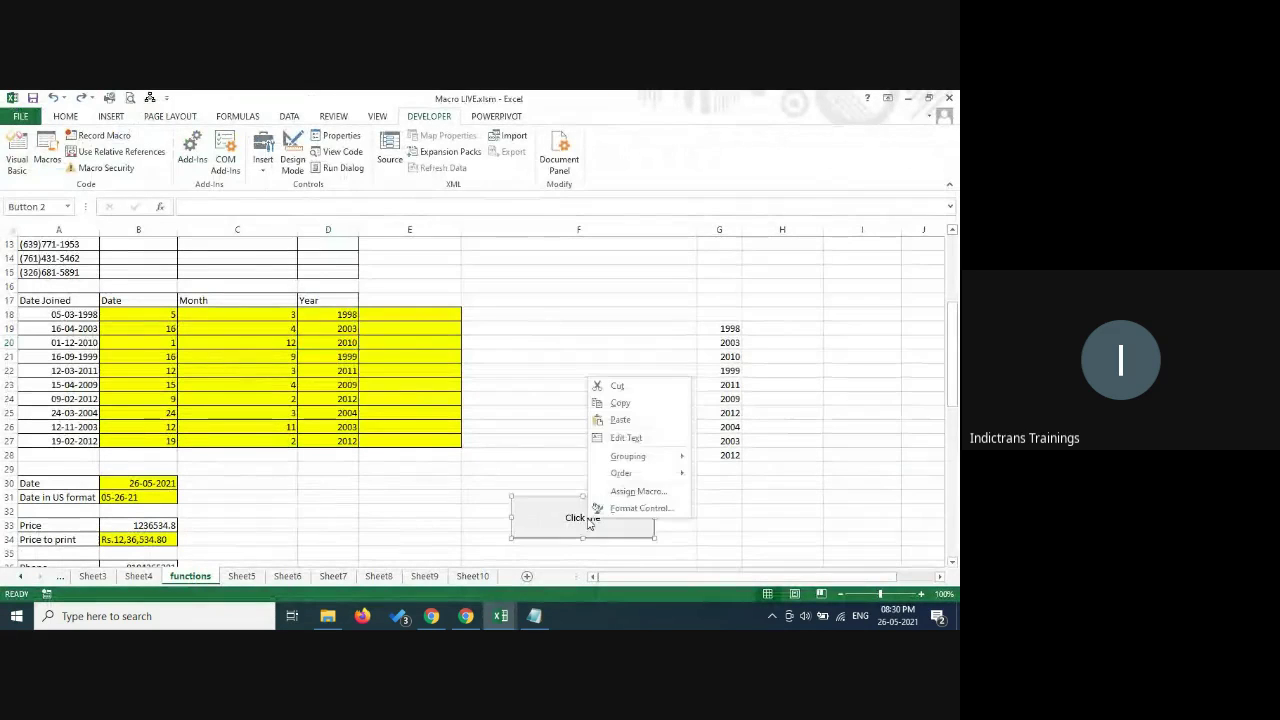
{"action": "left_click", "coordinate": [629, 493]}
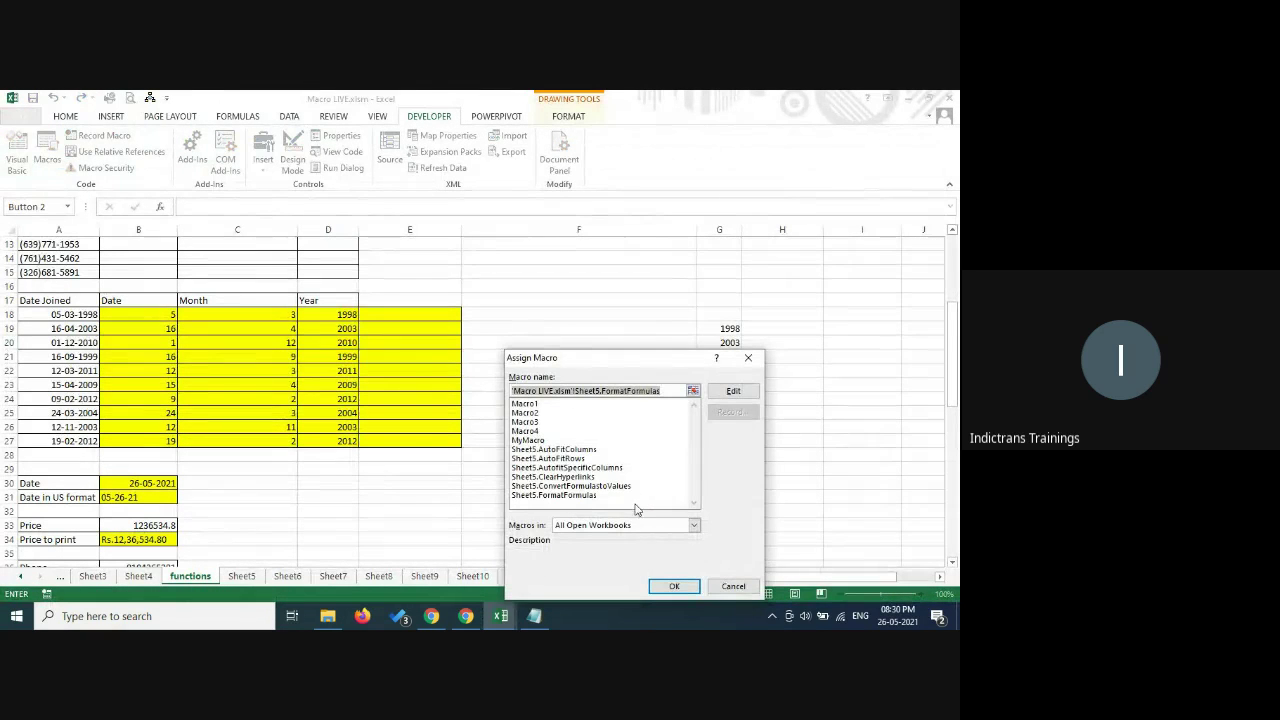
{"action": "left_click", "coordinate": [620, 486]}
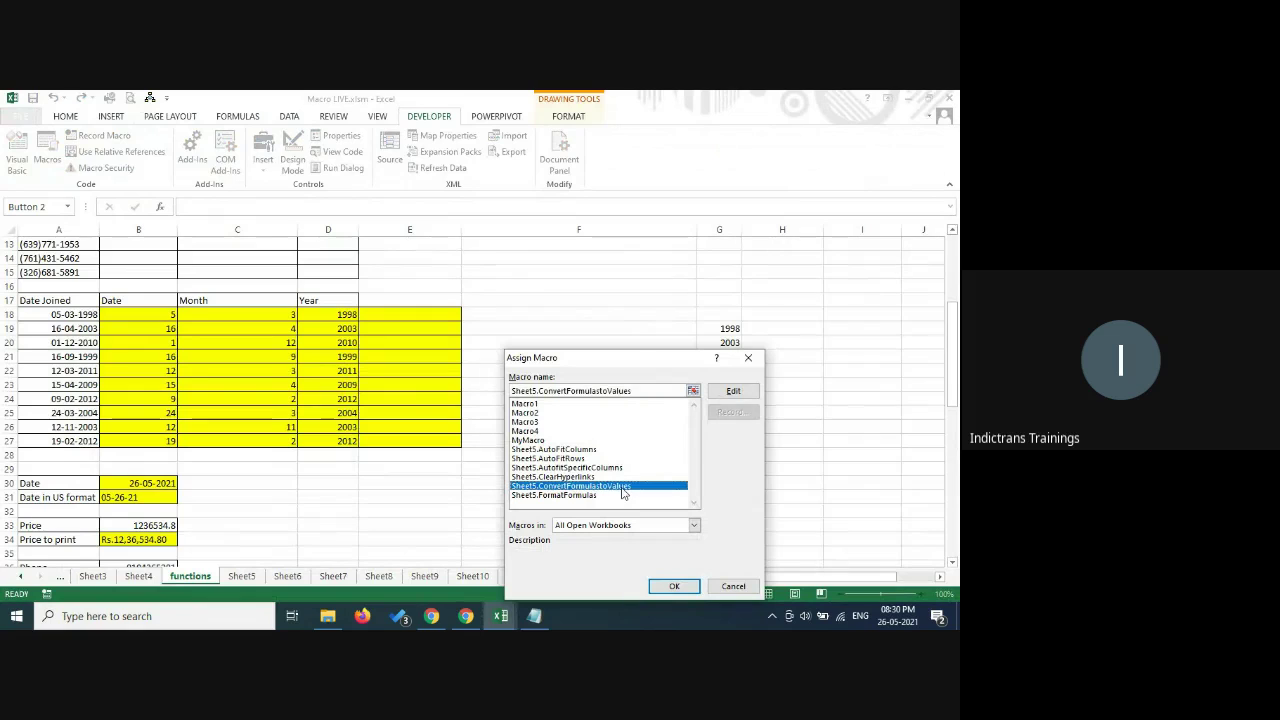
{"action": "left_click", "coordinate": [676, 587]}
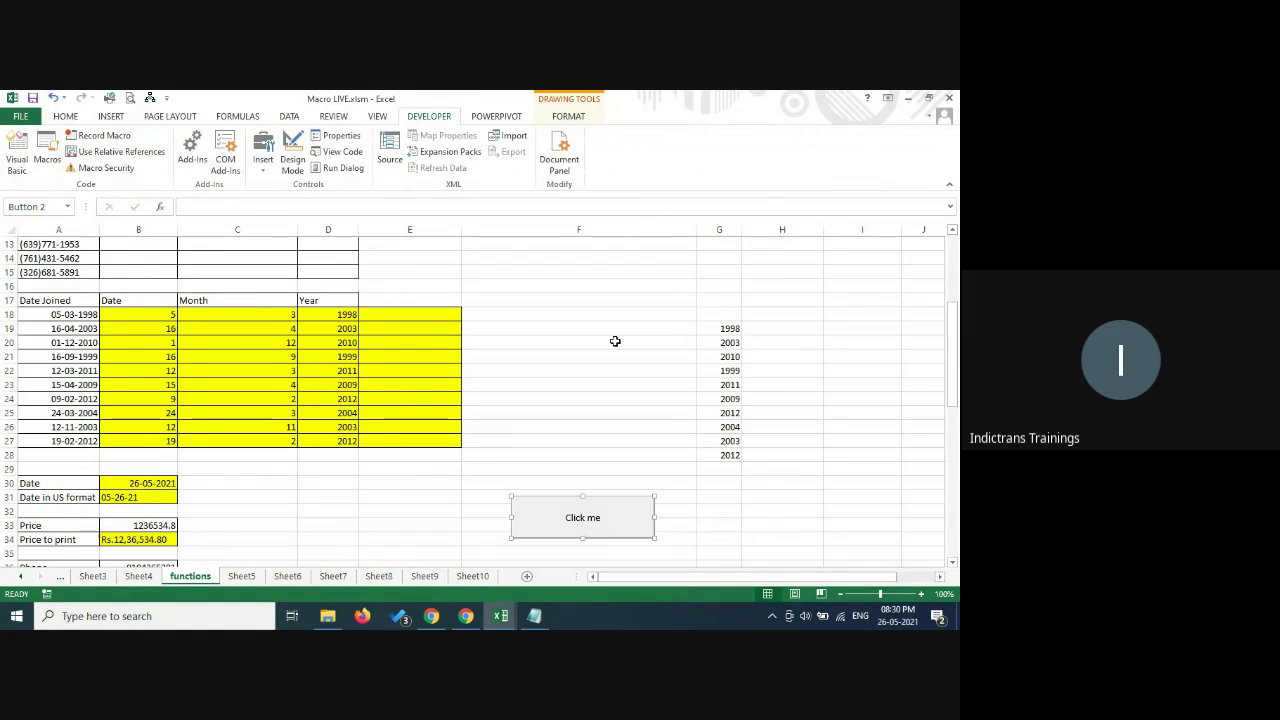
{"action": "left_click", "coordinate": [615, 341]}
{"action": "left_click", "coordinate": [594, 521]}
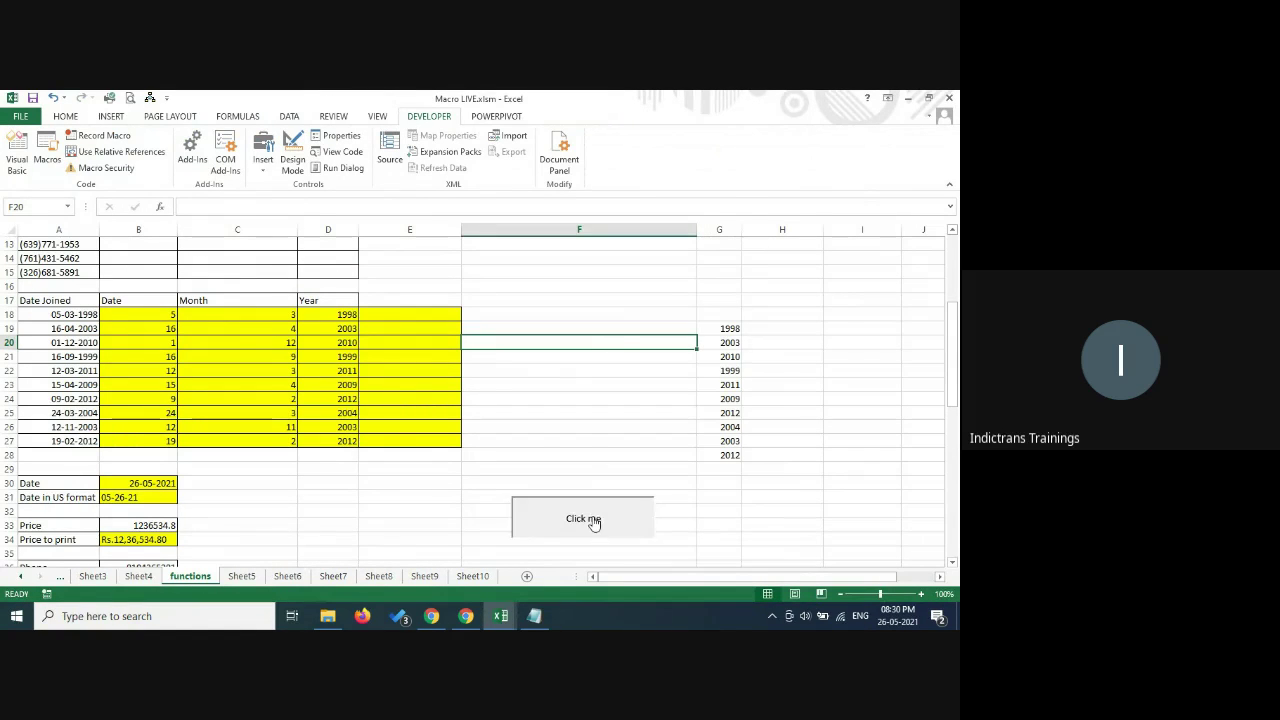
- Inspect the contents of B30, B31, D18 and D22 to check whether their formulas were converted to values
{"action": "left_click", "coordinate": [132, 483]}
{"action": "left_click", "coordinate": [137, 500]}
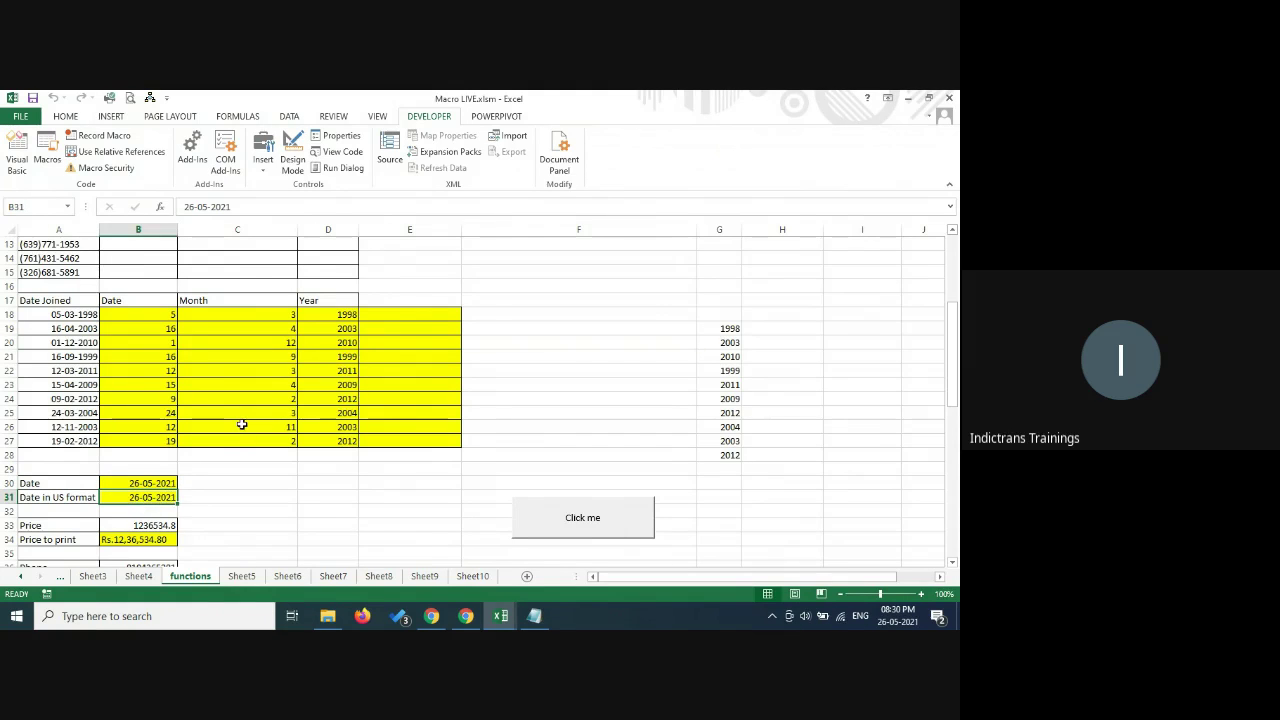
{"action": "left_click", "coordinate": [347, 316]}
{"action": "left_click", "coordinate": [347, 368]}
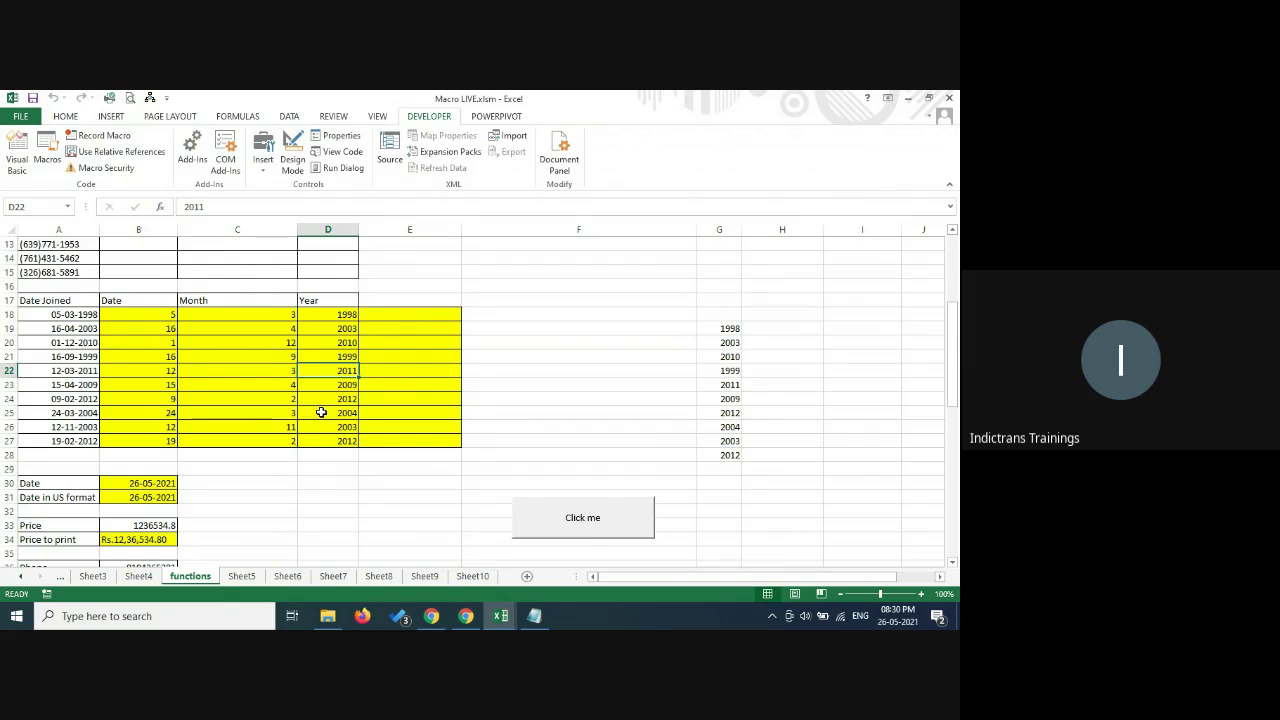
- Switch to Notepad and review the ProtectFormulas macro that follows ConvertFormulastoValues in the code snippets file
{"action": "left_click", "coordinate": [535, 616]}
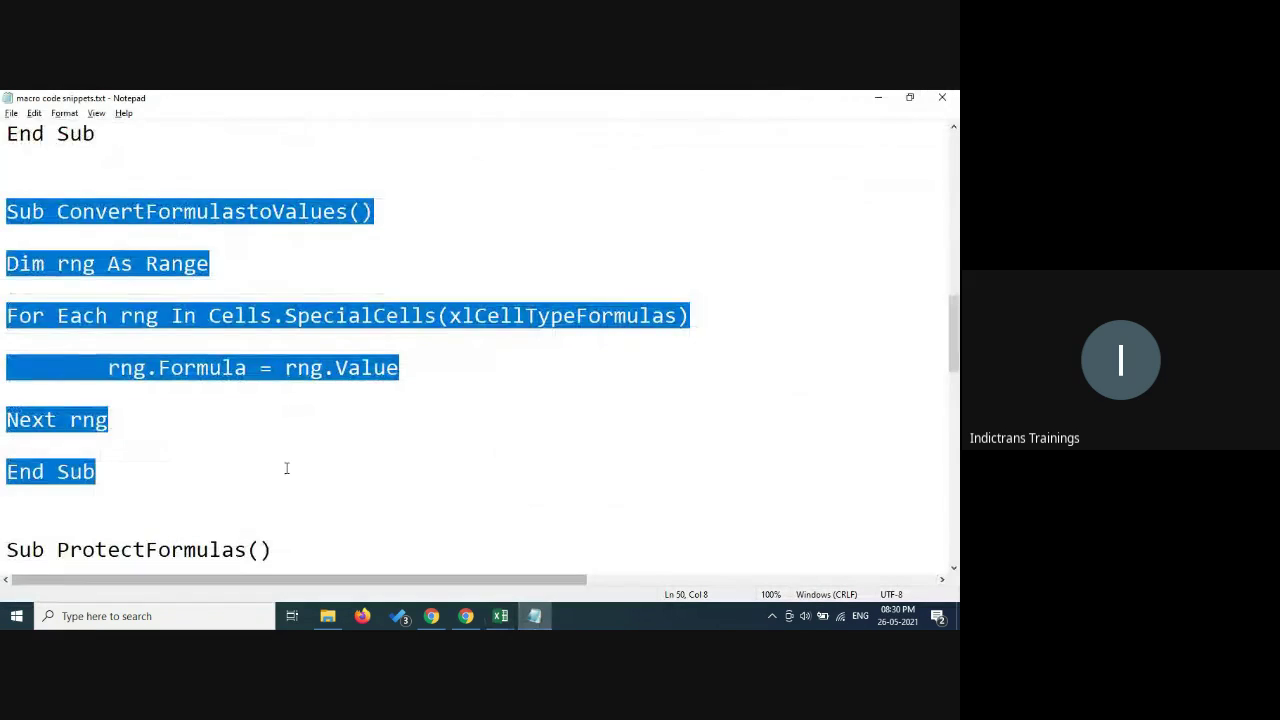
{"action": "scroll", "coordinate": [286, 466], "scroll_direction": "down", "scroll_amount": 4}
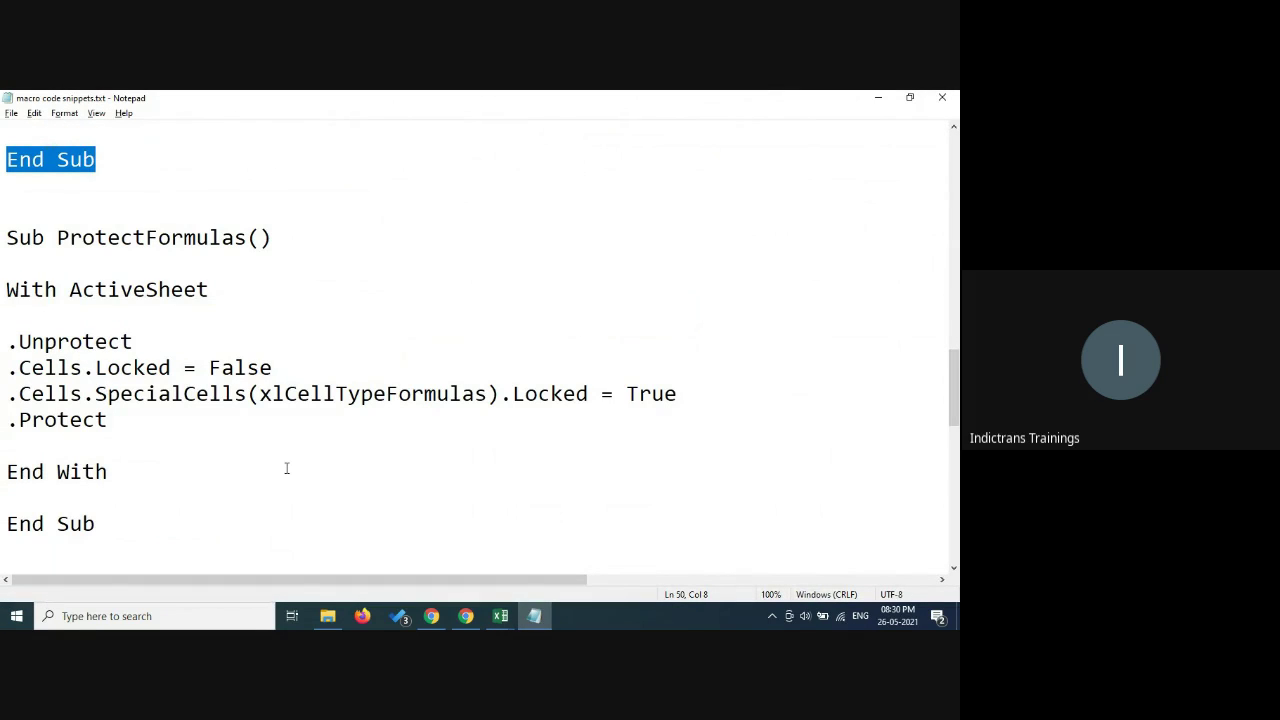
{"action": "scroll", "coordinate": [156, 330], "scroll_direction": "down", "scroll_amount": 3}
{"action": "scroll", "coordinate": [156, 330], "scroll_direction": "up", "scroll_amount": 2}
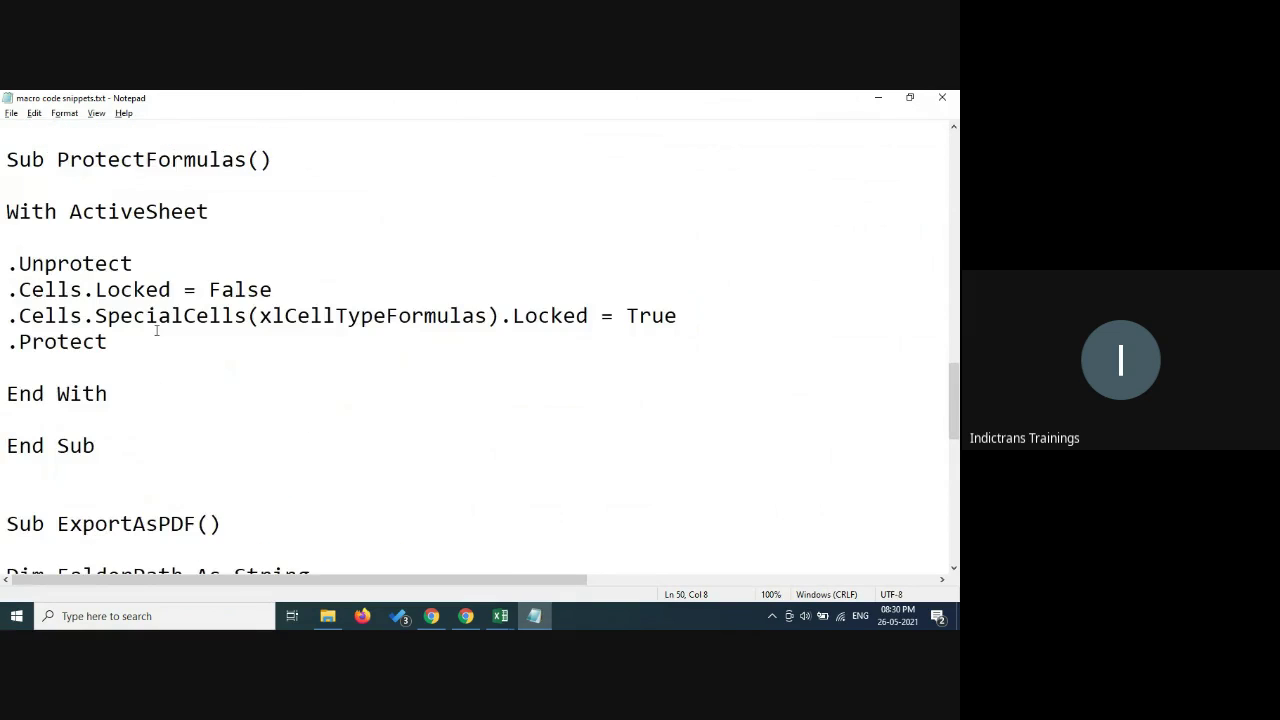
{"action": "scroll", "coordinate": [156, 330], "scroll_direction": "up", "scroll_amount": 1}
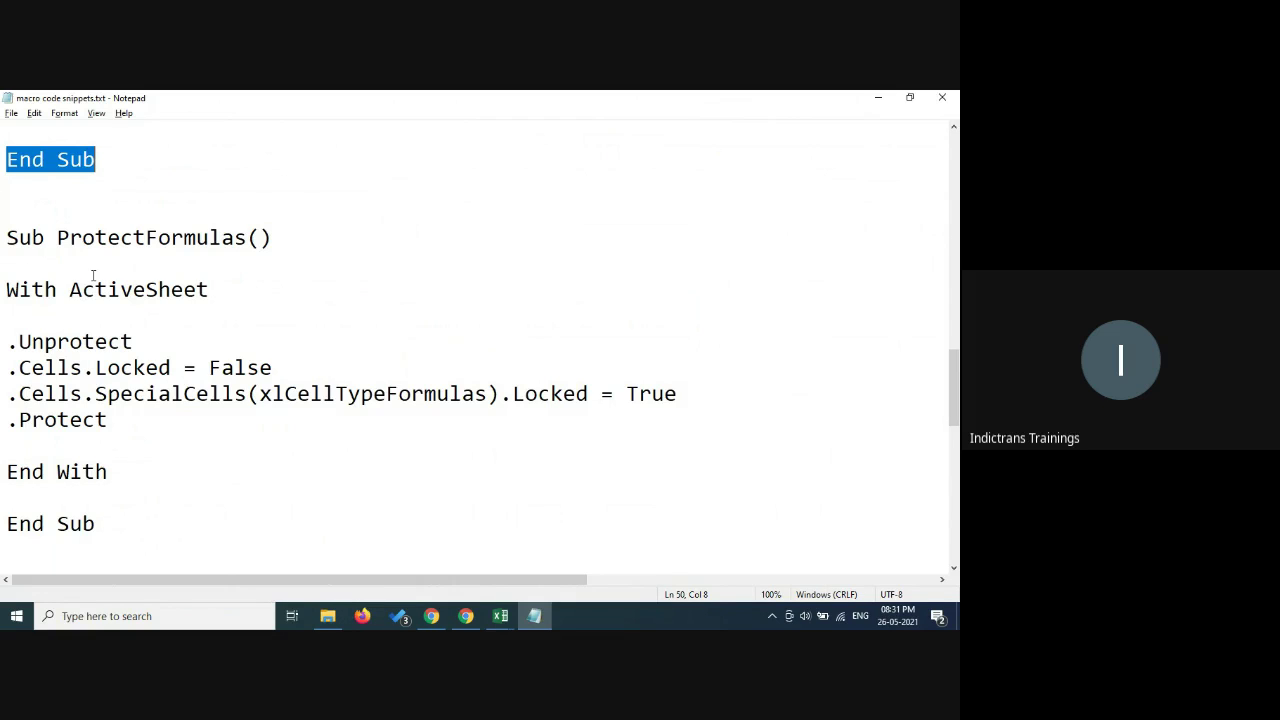
- Compare the two ExportAsPDF macros at the end of the code snippets file
{"action": "scroll", "coordinate": [189, 418], "scroll_direction": "down", "scroll_amount": 3}
{"action": "scroll", "coordinate": [189, 418], "scroll_direction": "down", "scroll_amount": 2}
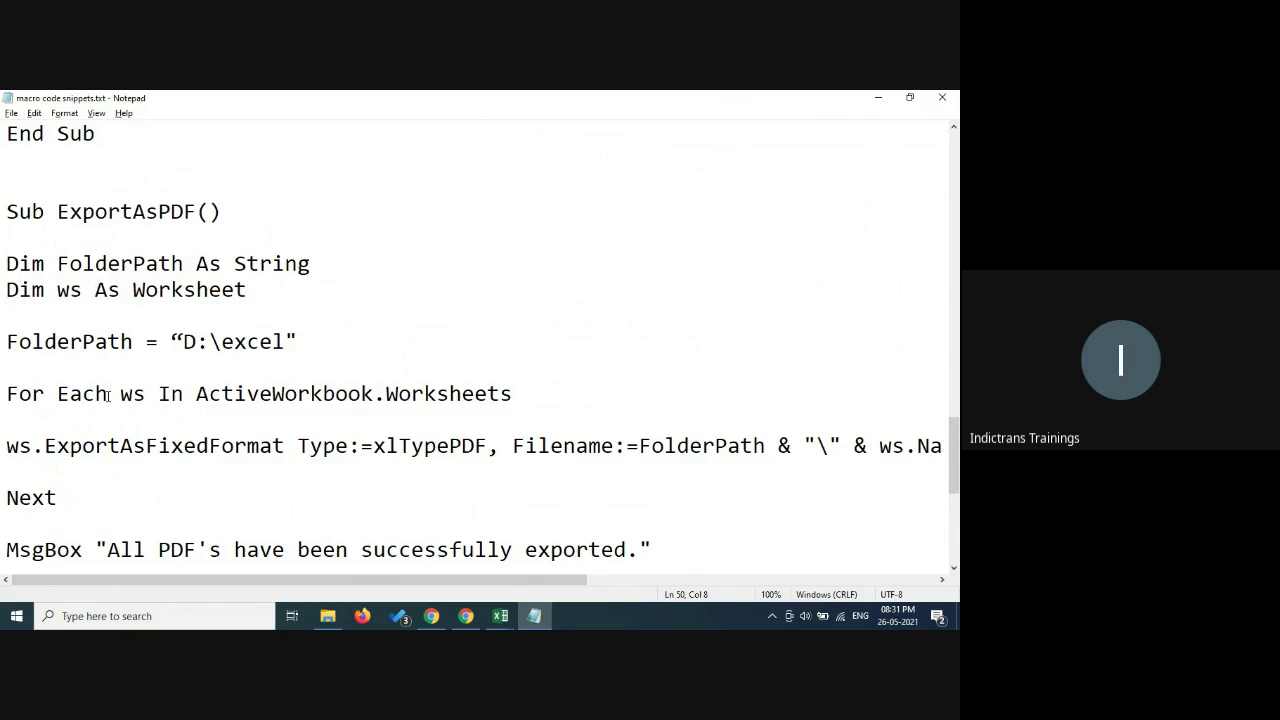
{"action": "scroll", "coordinate": [130, 424], "scroll_direction": "down", "scroll_amount": 3}
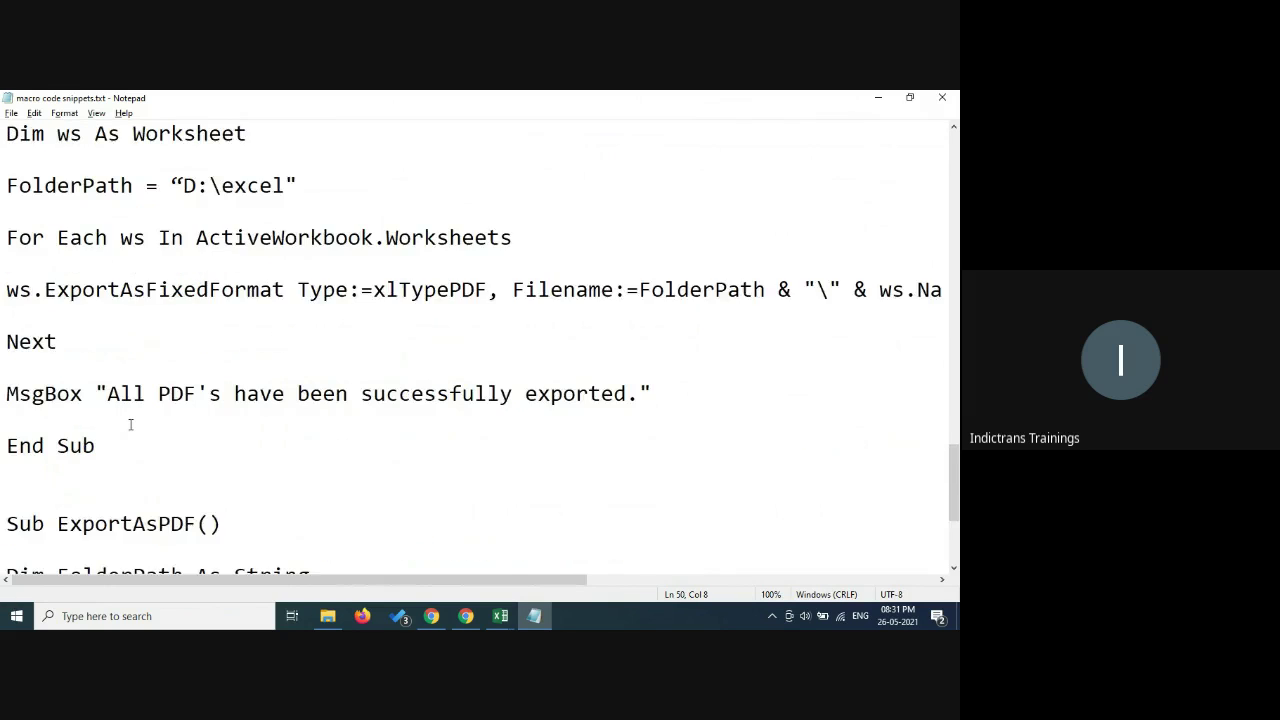
{"action": "scroll", "coordinate": [130, 424], "scroll_direction": "down", "scroll_amount": 2}
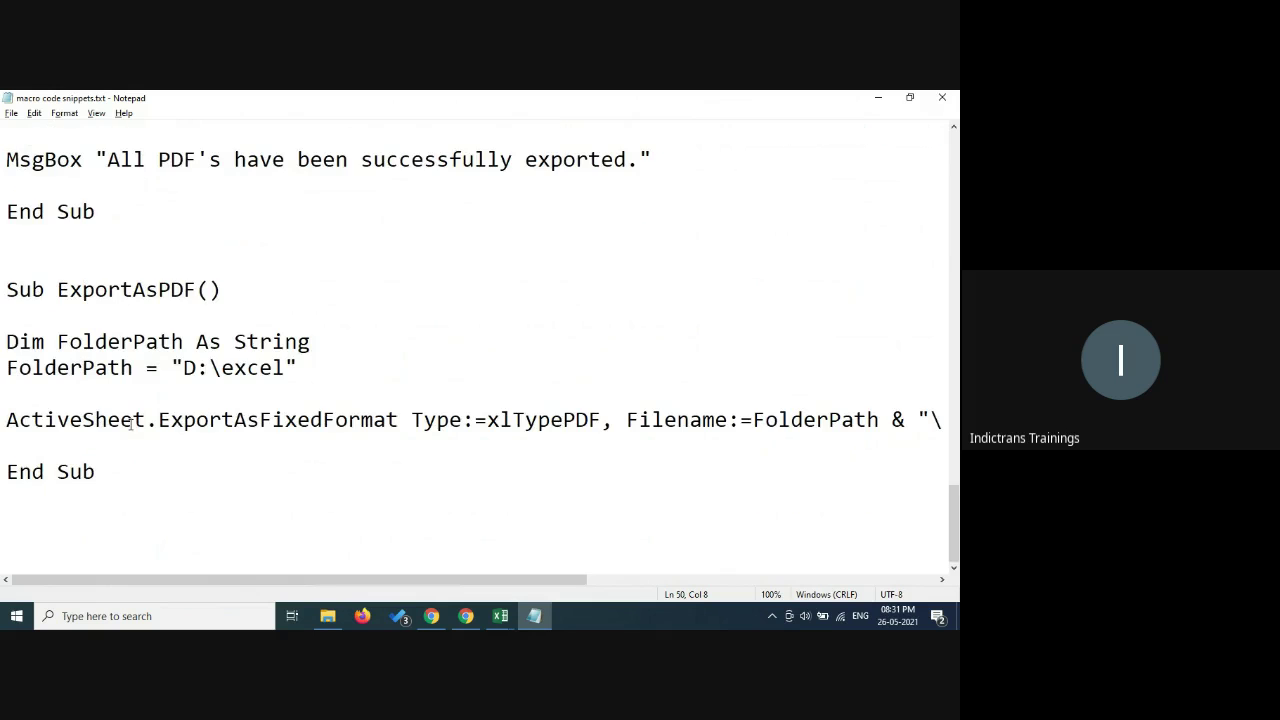
{"action": "scroll", "coordinate": [130, 424], "scroll_direction": "up", "scroll_amount": 2}
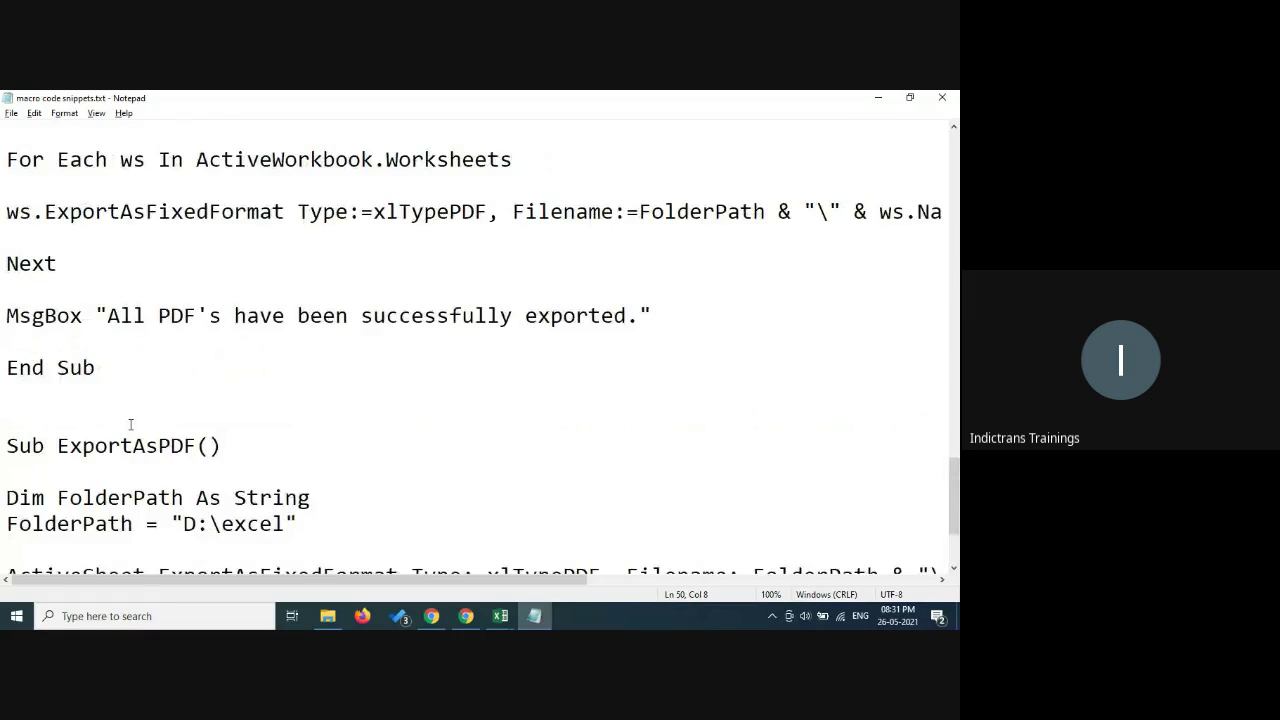
{"action": "scroll", "coordinate": [130, 424], "scroll_direction": "up", "scroll_amount": 1}
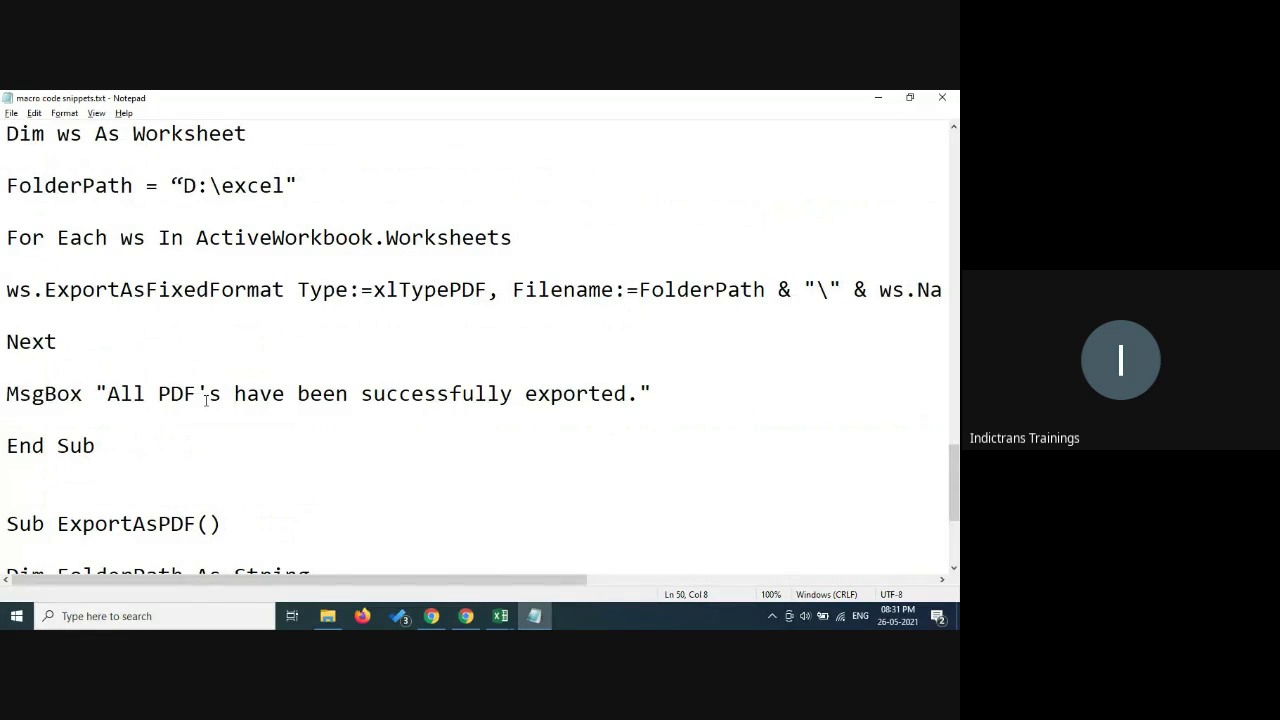
{"action": "scroll", "coordinate": [205, 400], "scroll_direction": "down", "scroll_amount": 3}
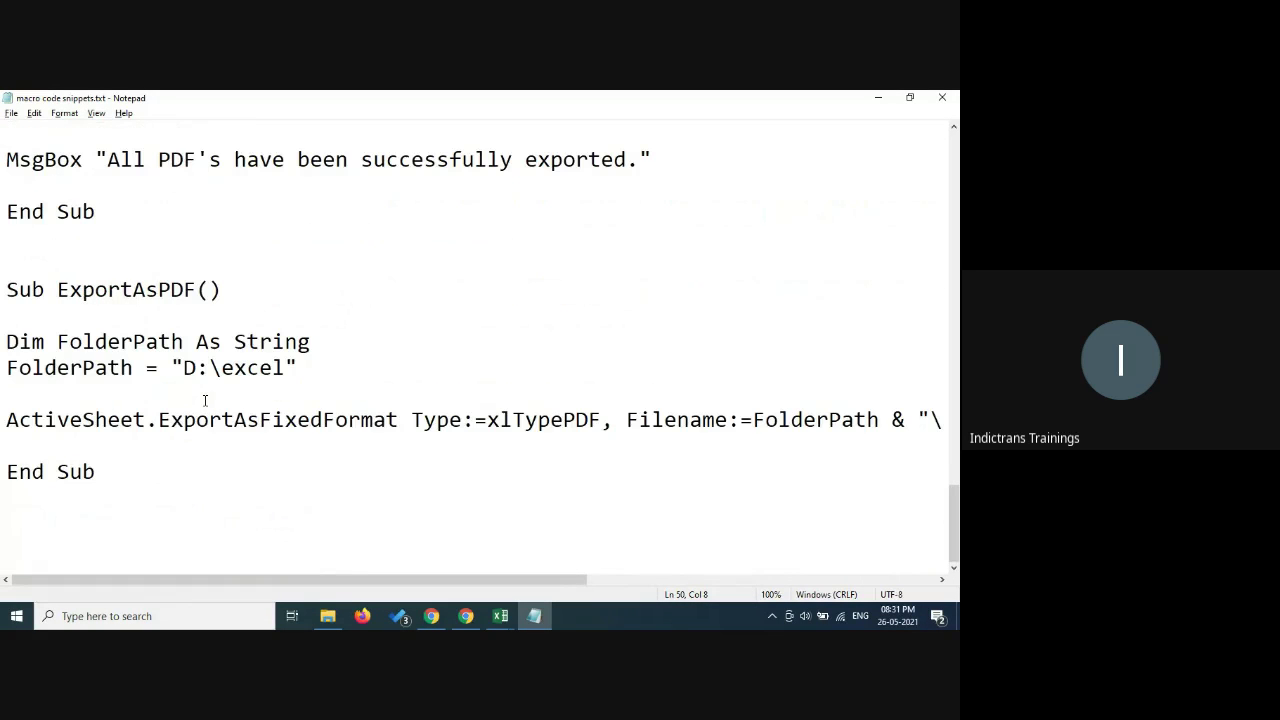
- Examine the single-sheet ExportAsPDF macro, reading its full ActiveSheet.ExportAsFixedFormat line through to the openafterpublish argument
{"action": "left_click", "coordinate": [125, 291]}
{"action": "left_click", "coordinate": [83, 420]}
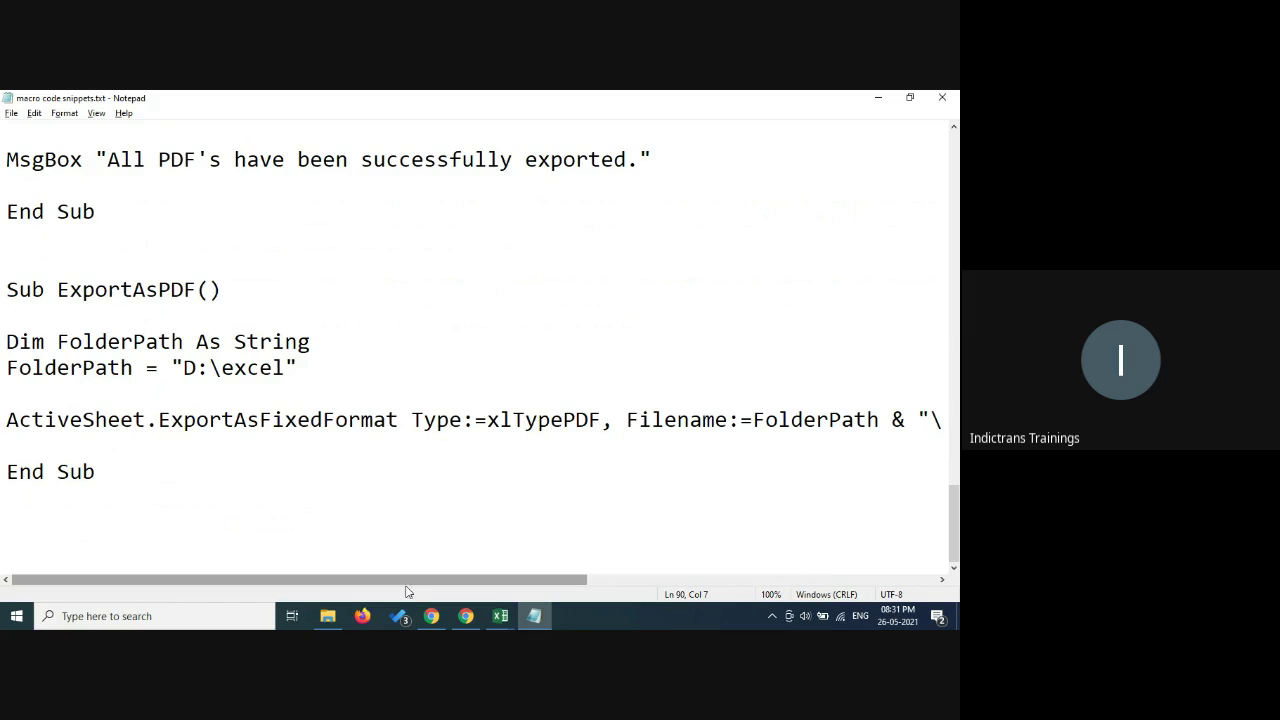
{"action": "left_click_drag", "start_coordinate": [410, 585], "coordinate": [677, 584]}
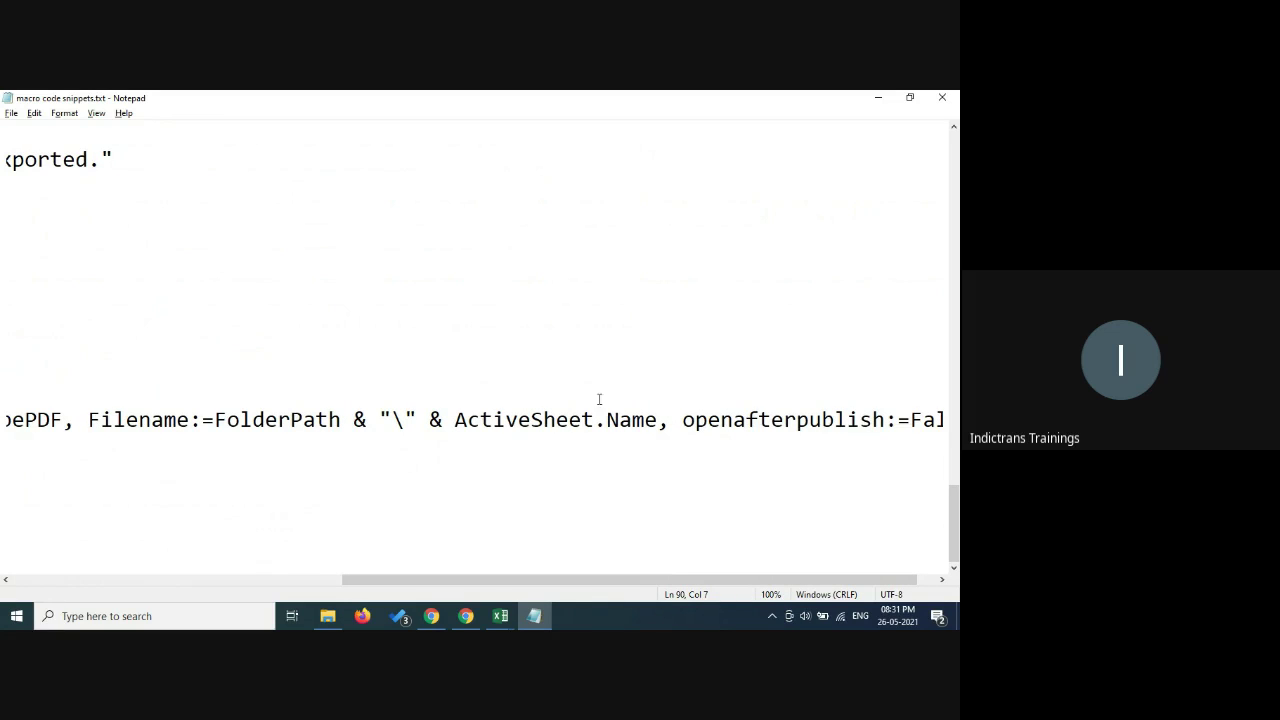
{"action": "left_click_drag", "start_coordinate": [588, 586], "coordinate": [606, 586]}
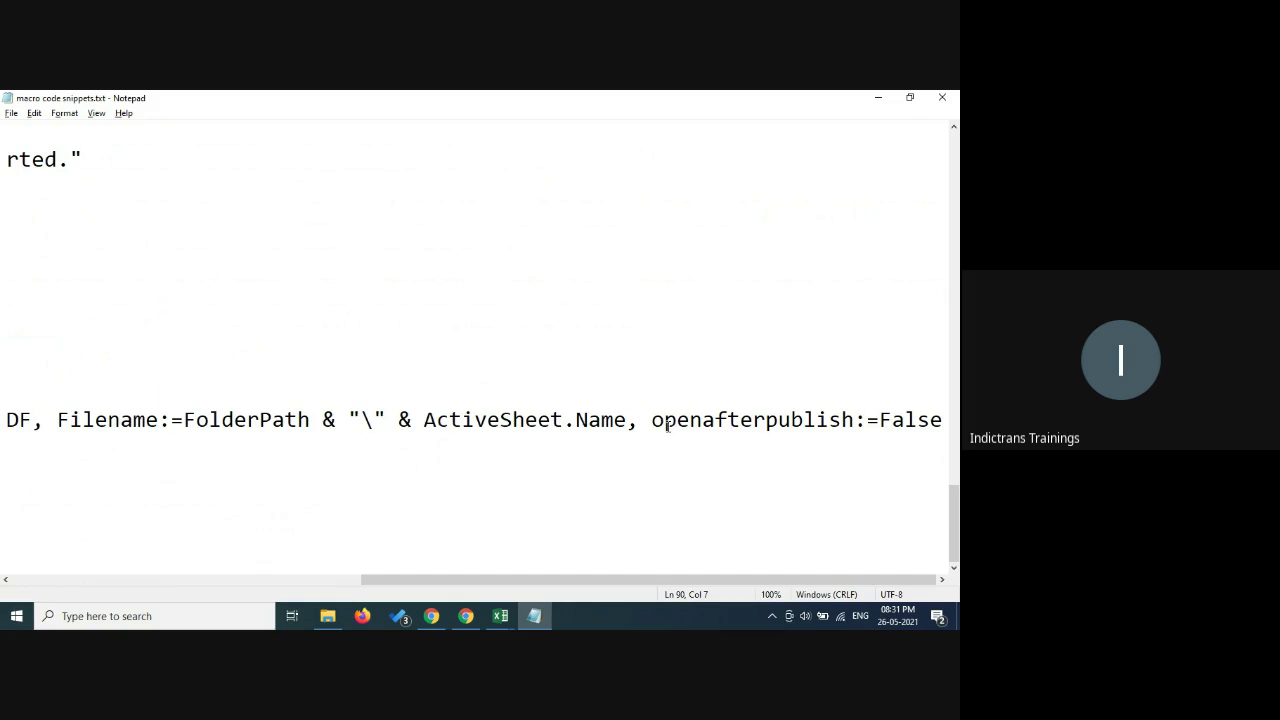
{"action": "left_click_drag", "start_coordinate": [591, 579], "coordinate": [234, 560]}
- Examine the all-worksheets ExportAsPDF macro, including its ws declaration, For Each loop, full ws.ExportAsFixedFormat line and MsgBox
{"action": "scroll", "coordinate": [571, 310], "scroll_direction": "up", "scroll_amount": 3}
{"action": "scroll", "coordinate": [571, 310], "scroll_direction": "up", "scroll_amount": 3}
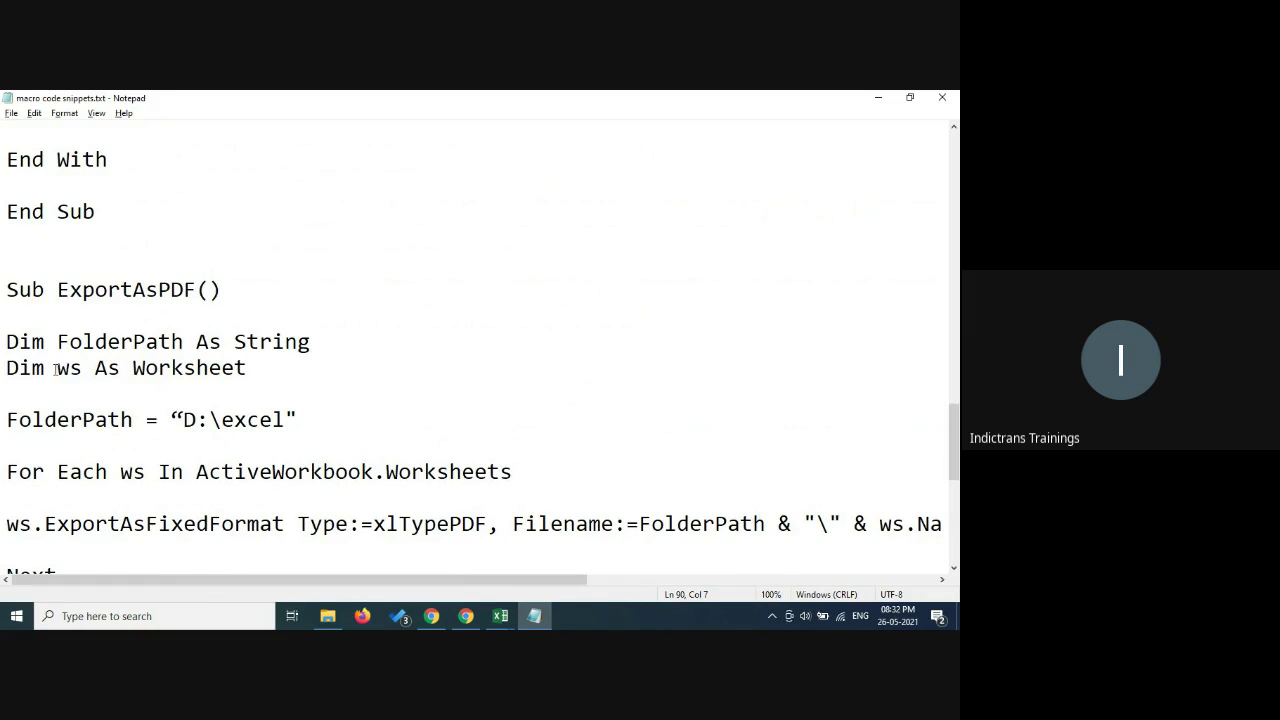
{"action": "left_click_drag", "start_coordinate": [57, 368], "coordinate": [75, 370]}
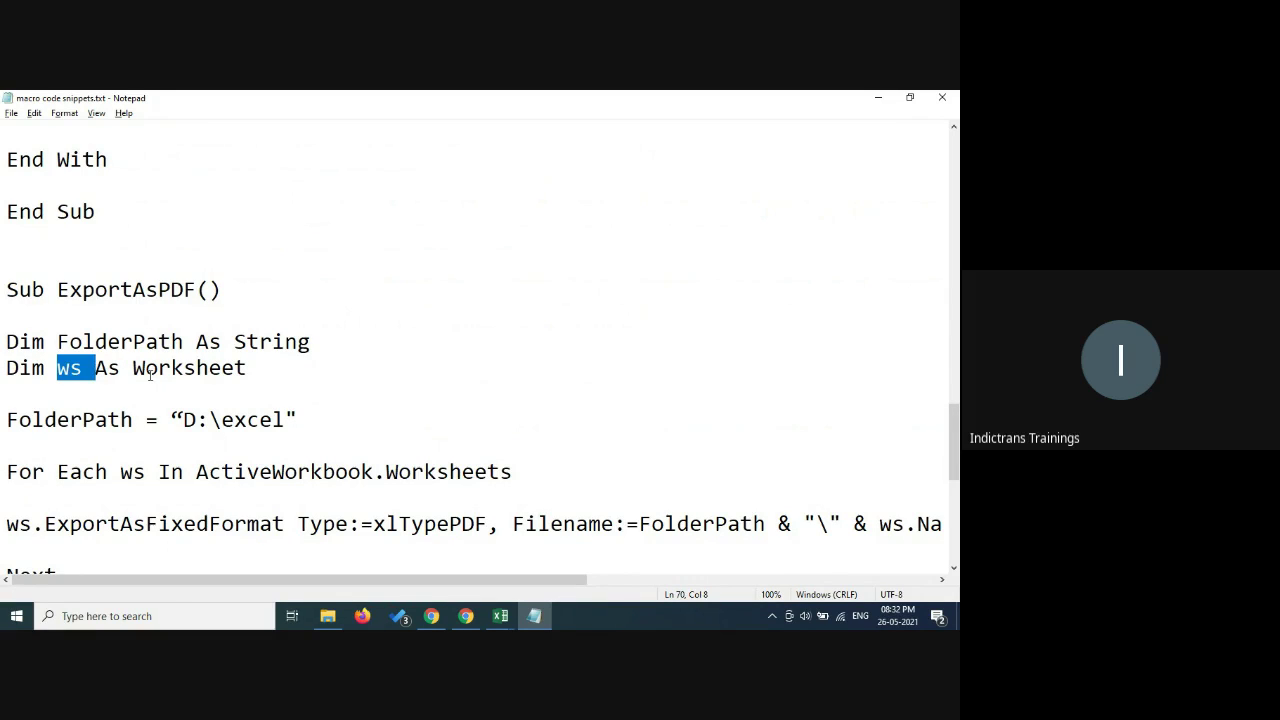
{"action": "left_click", "coordinate": [196, 368]}
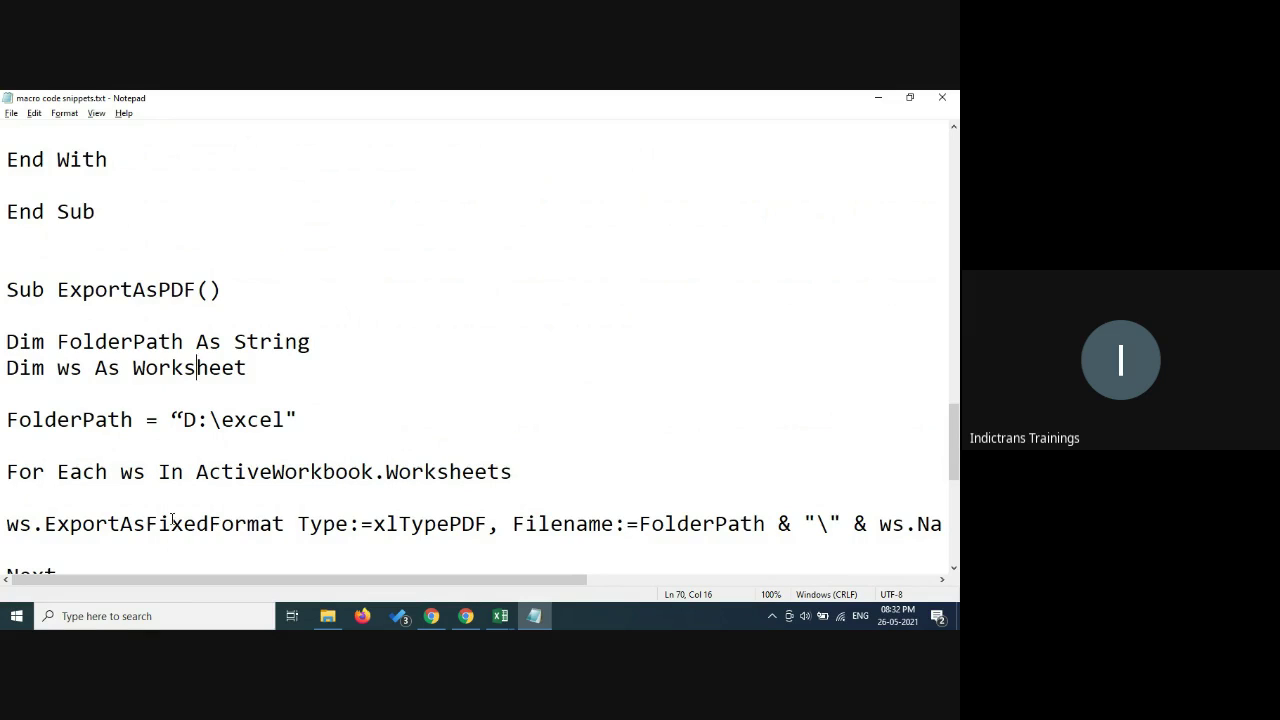
{"action": "scroll", "coordinate": [171, 514], "scroll_direction": "down", "scroll_amount": 2}
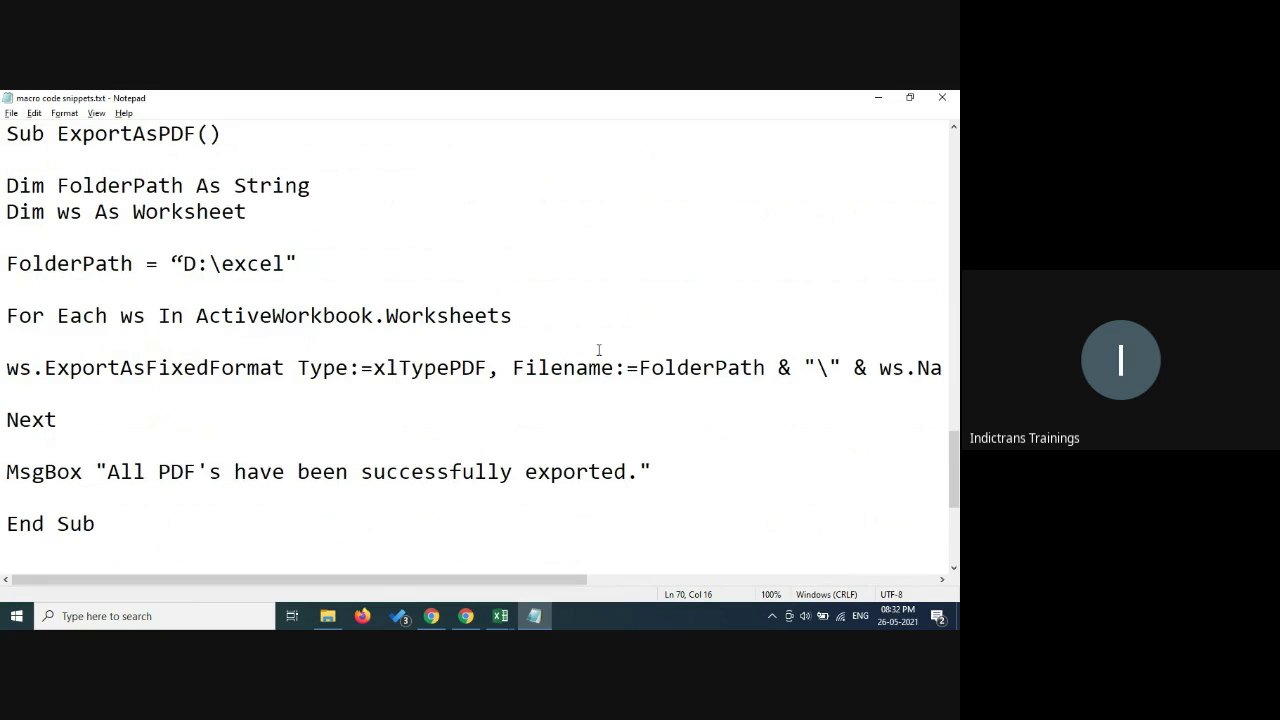
{"action": "left_click_drag", "start_coordinate": [466, 580], "coordinate": [630, 580]}
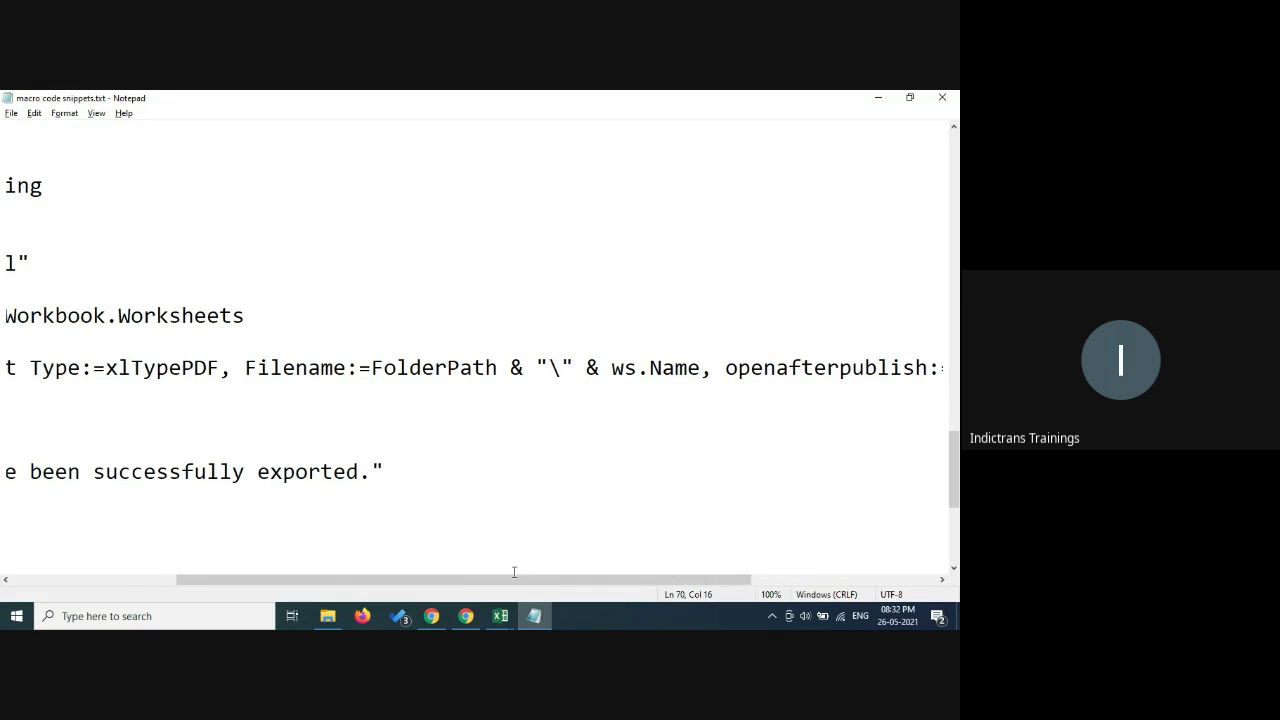
{"action": "left_click_drag", "start_coordinate": [515, 578], "coordinate": [214, 578]}
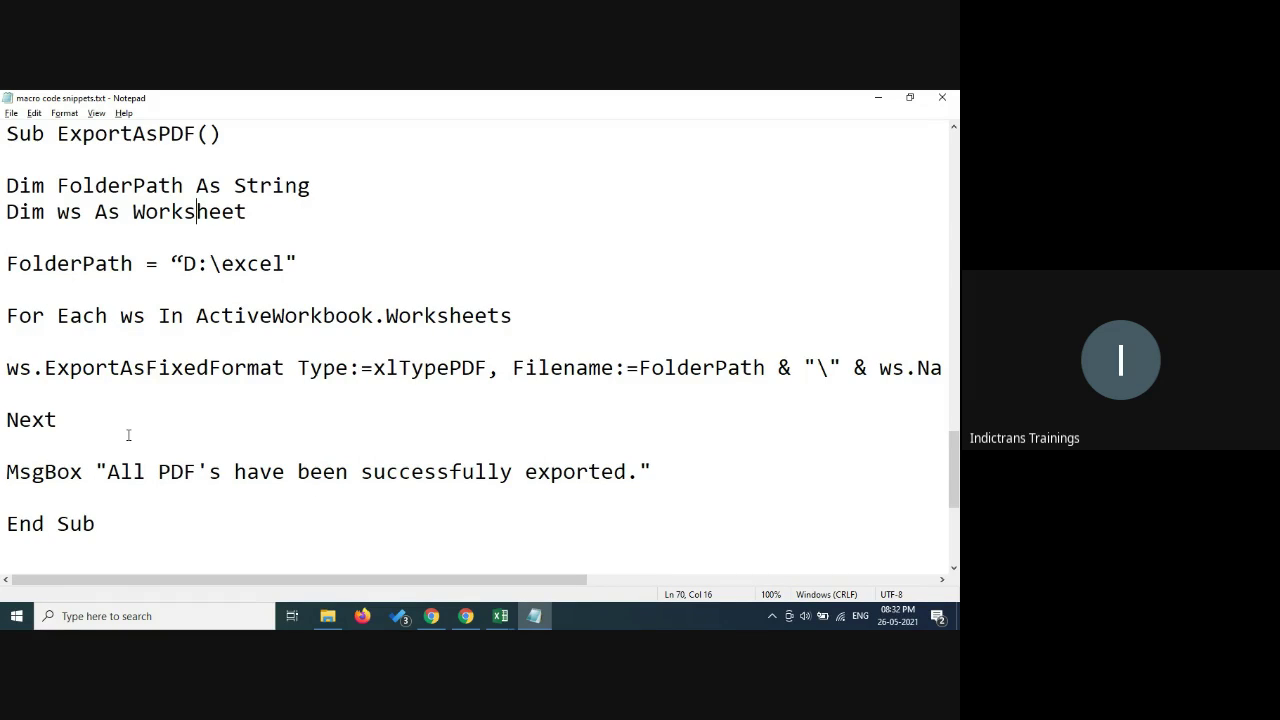
{"action": "scroll", "coordinate": [128, 435], "scroll_direction": "down", "scroll_amount": 3}
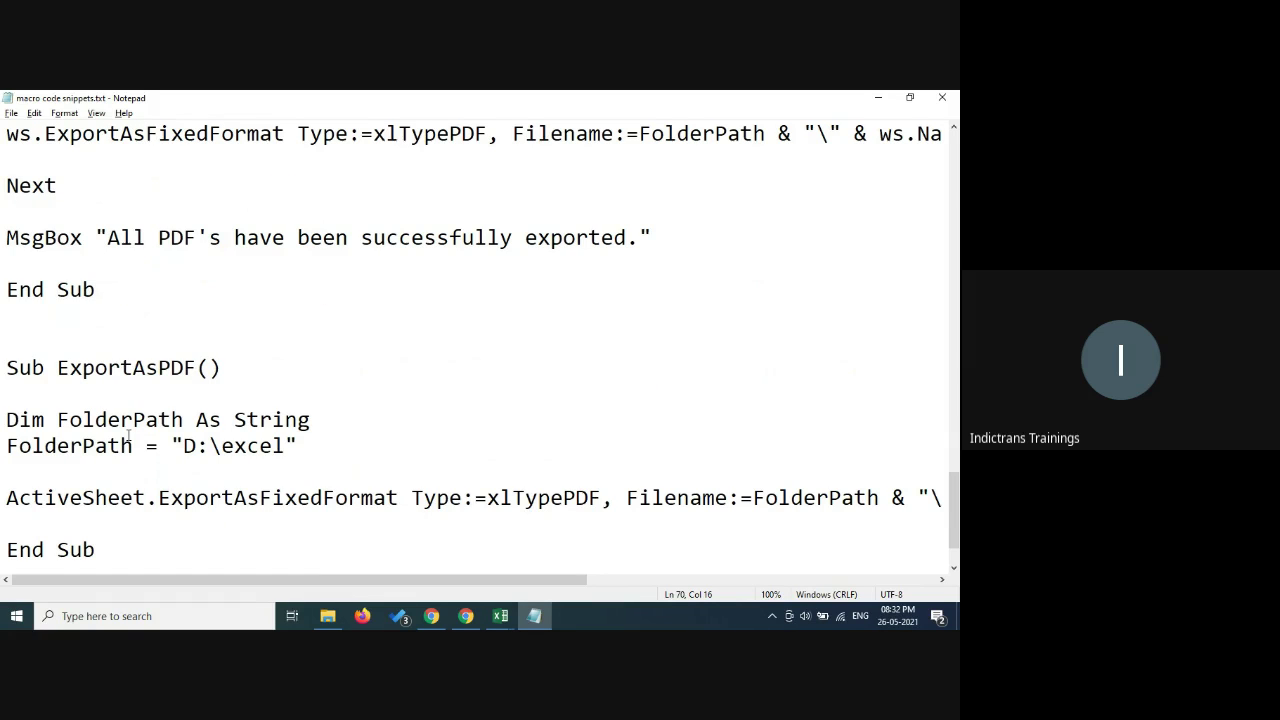
{"action": "scroll", "coordinate": [128, 435], "scroll_direction": "down", "scroll_amount": 1}
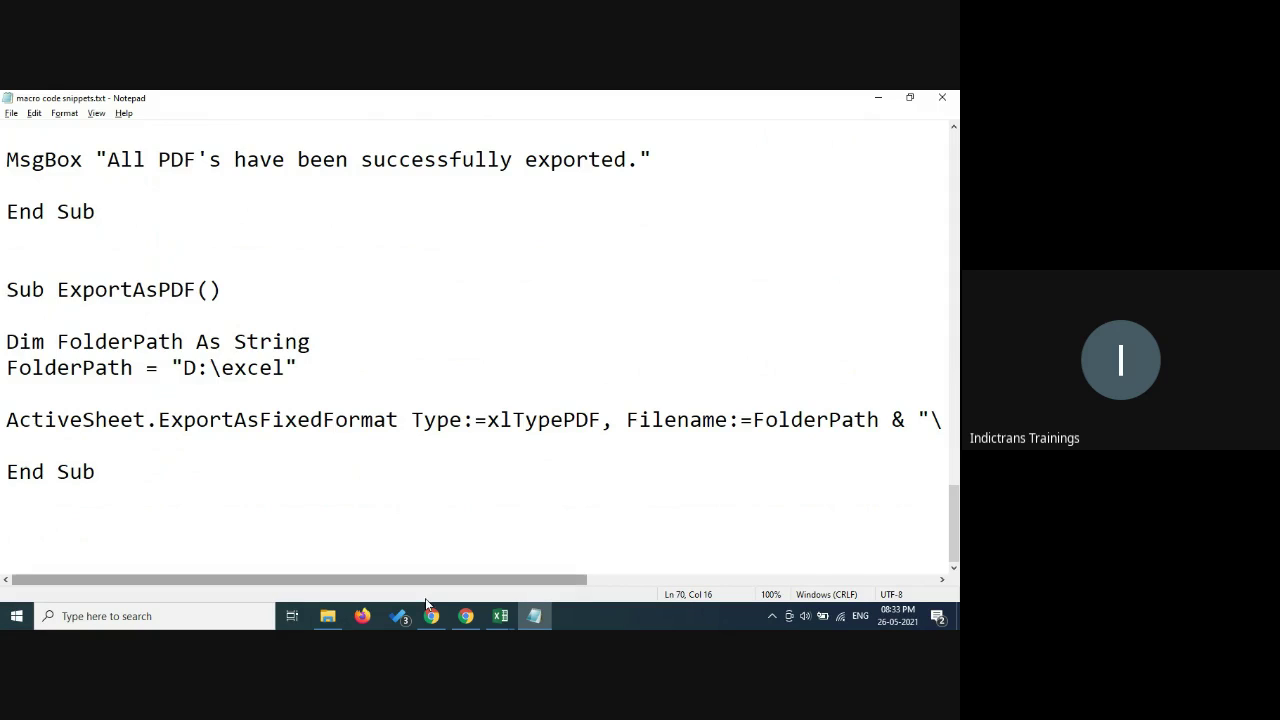
- Copy all the macro snippets from Notepad and send them to everyone in the Google Meet chat
{"action": "left_click", "coordinate": [242, 437]}
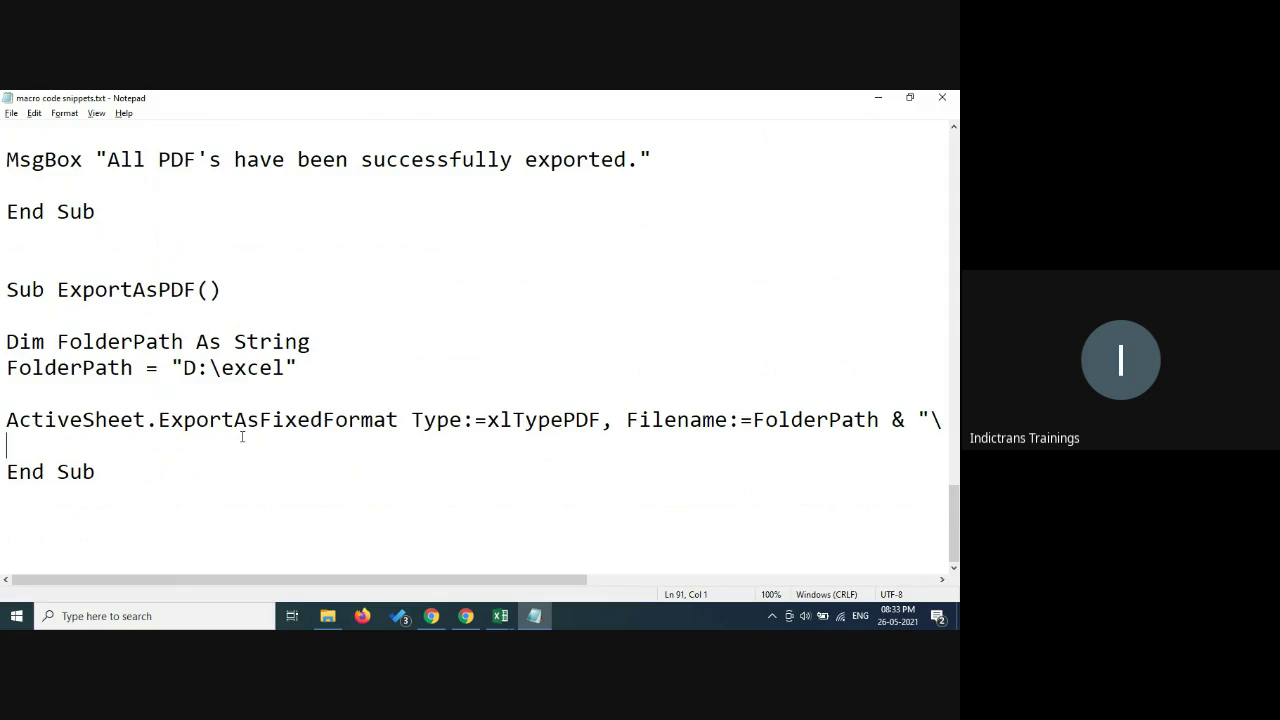
{"action": "left_click", "coordinate": [106, 304]}
{"action": "key", "text": "ctrl+a"}
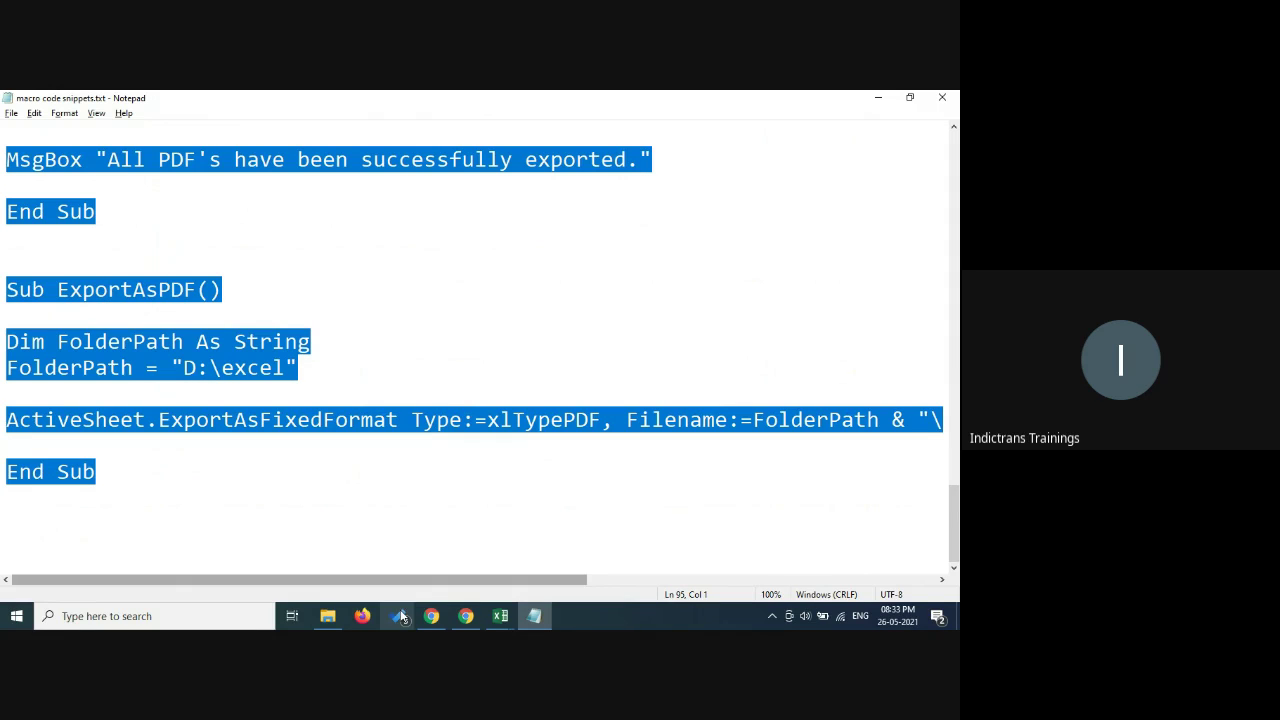
{"action": "left_click", "coordinate": [466, 618]}
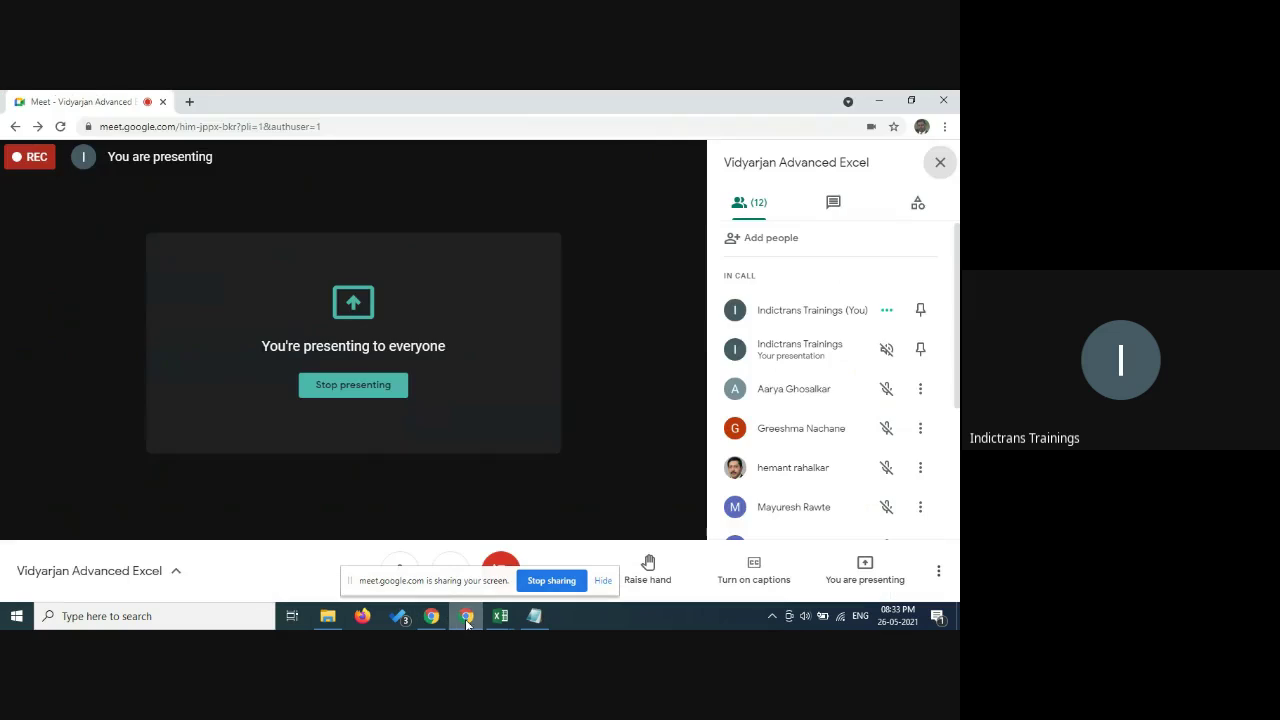
{"action": "left_click", "coordinate": [833, 202]}
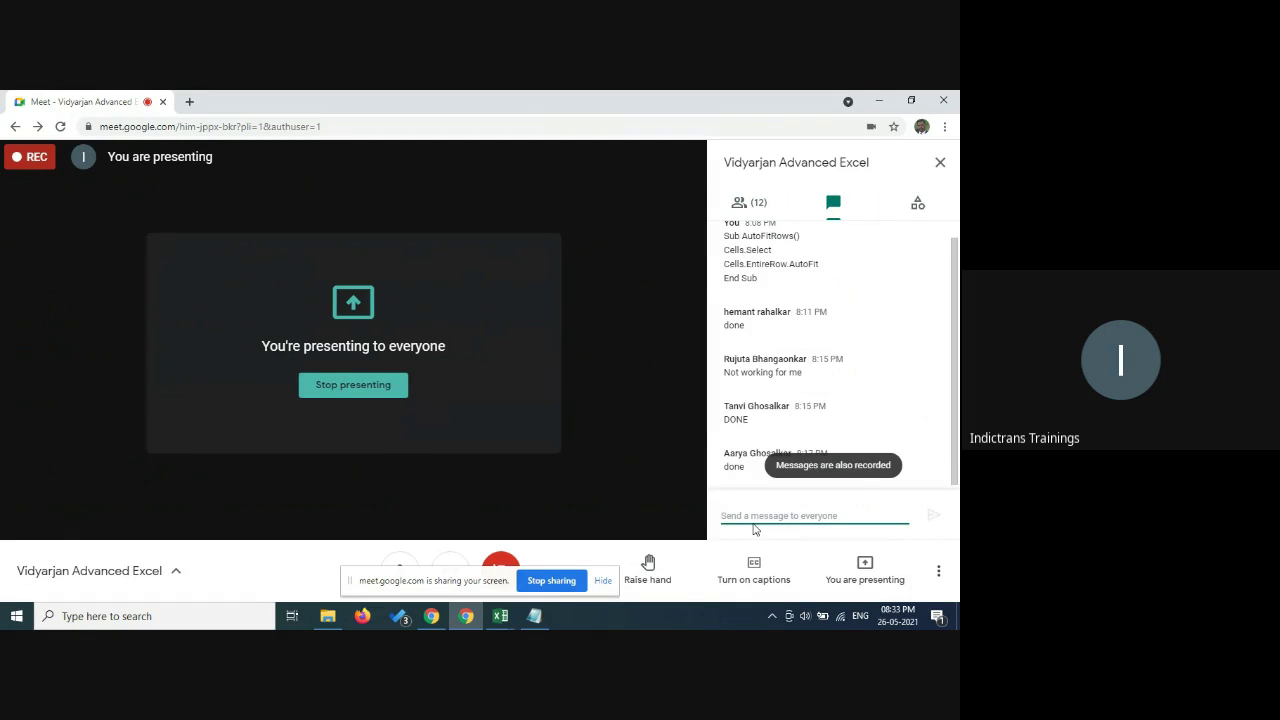
{"action": "key", "text": "ctrl+v"}
{"action": "key", "text": "Return"}
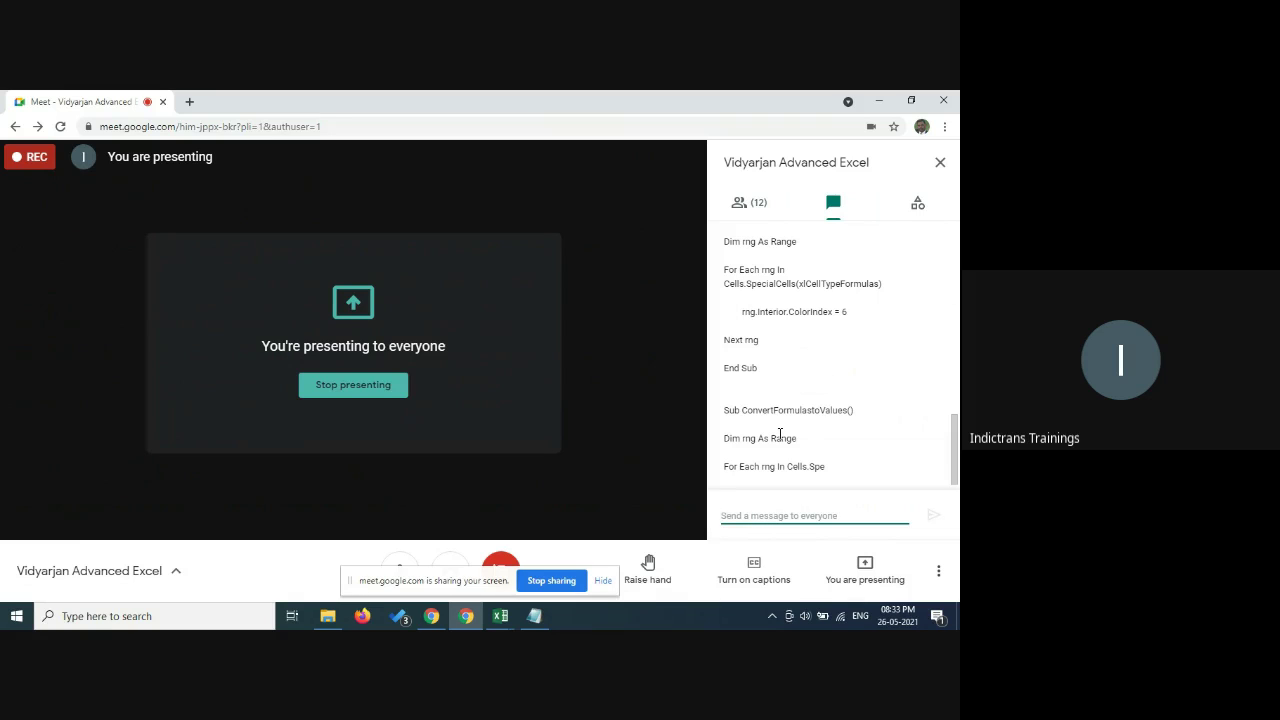
- Check the macro code posted in the meeting chat, and hide the screen-sharing notice along with the presenting notification
{"action": "scroll", "coordinate": [780, 434], "scroll_direction": "up", "scroll_amount": 10}
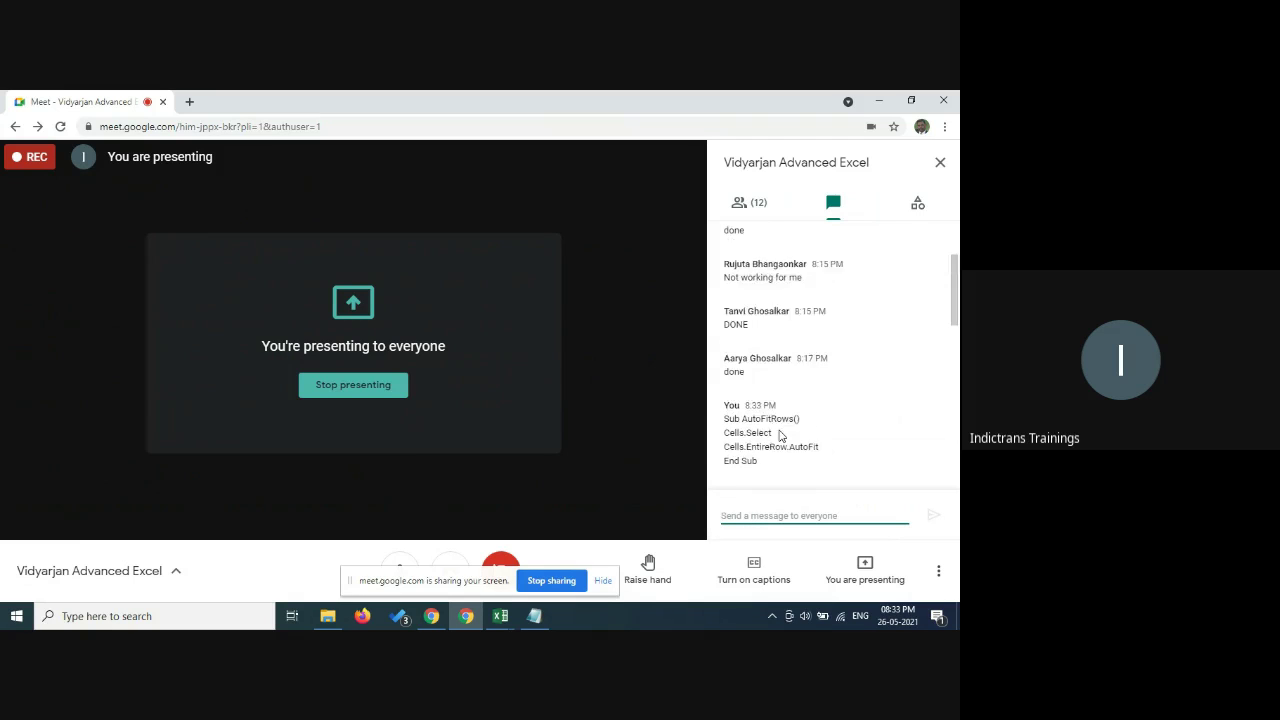
{"action": "scroll", "coordinate": [780, 434], "scroll_direction": "down", "scroll_amount": 8}
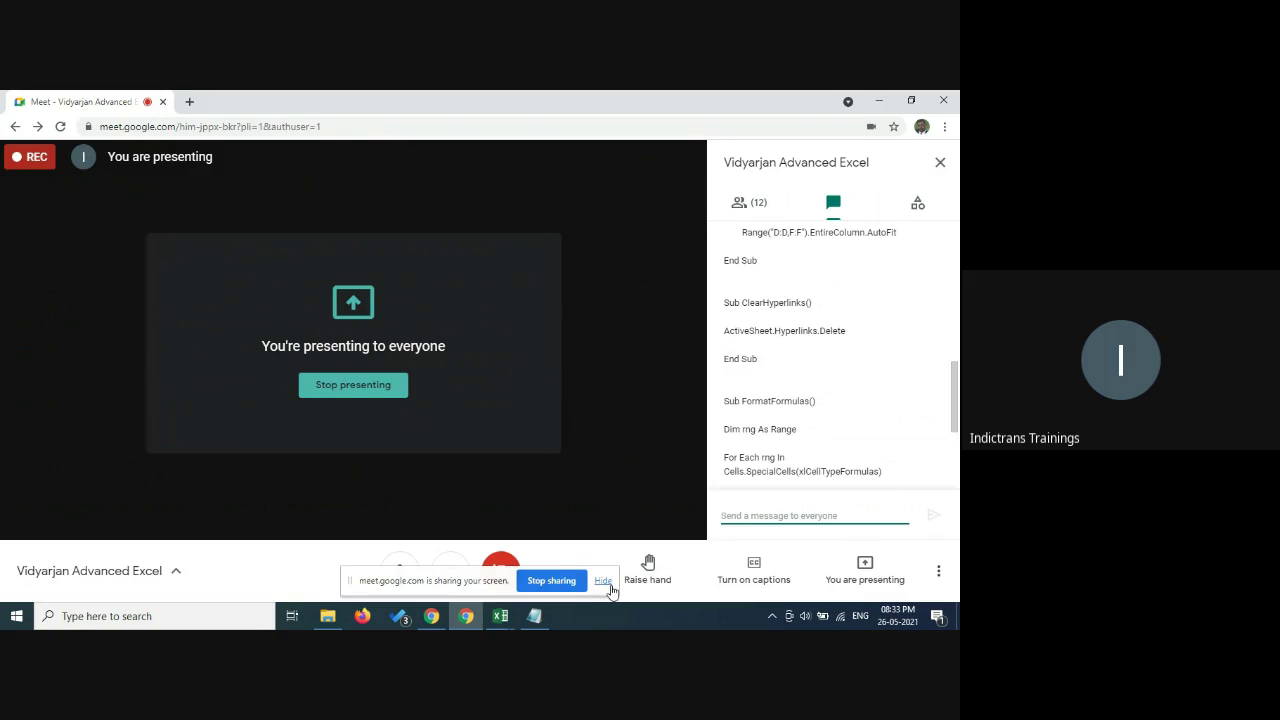
{"action": "left_click", "coordinate": [606, 584]}
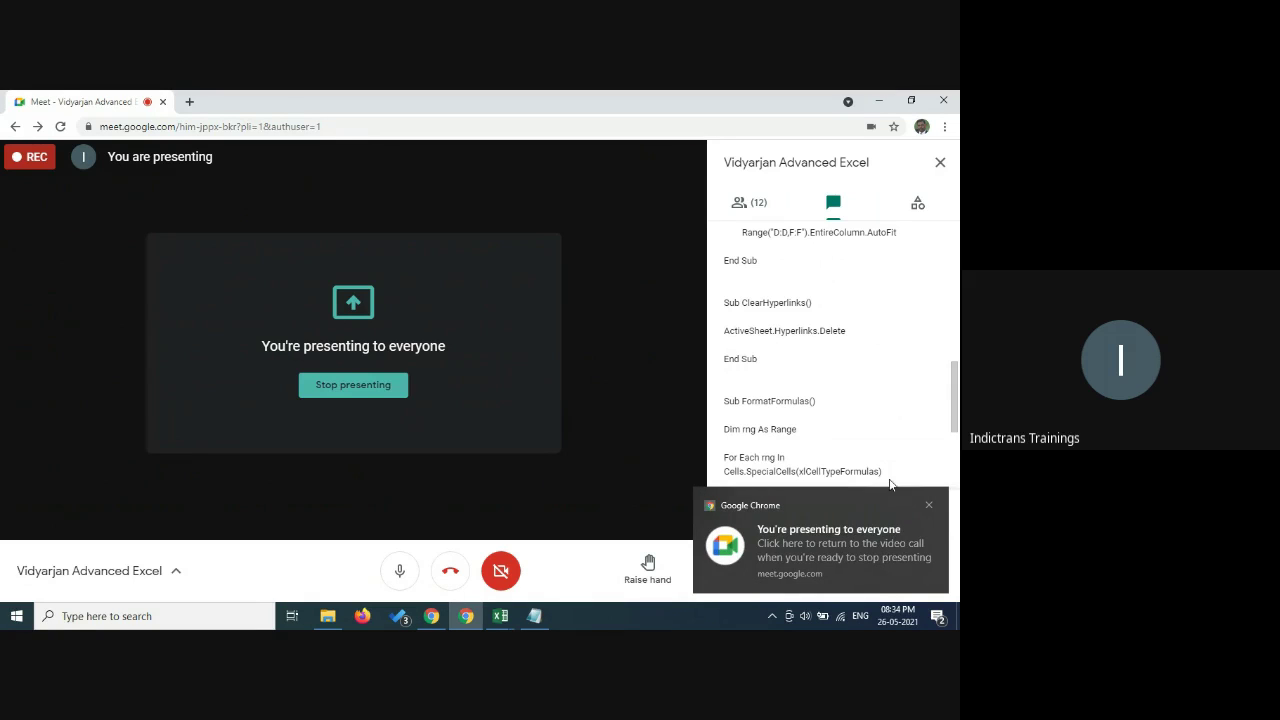
{"action": "left_click", "coordinate": [929, 506]}
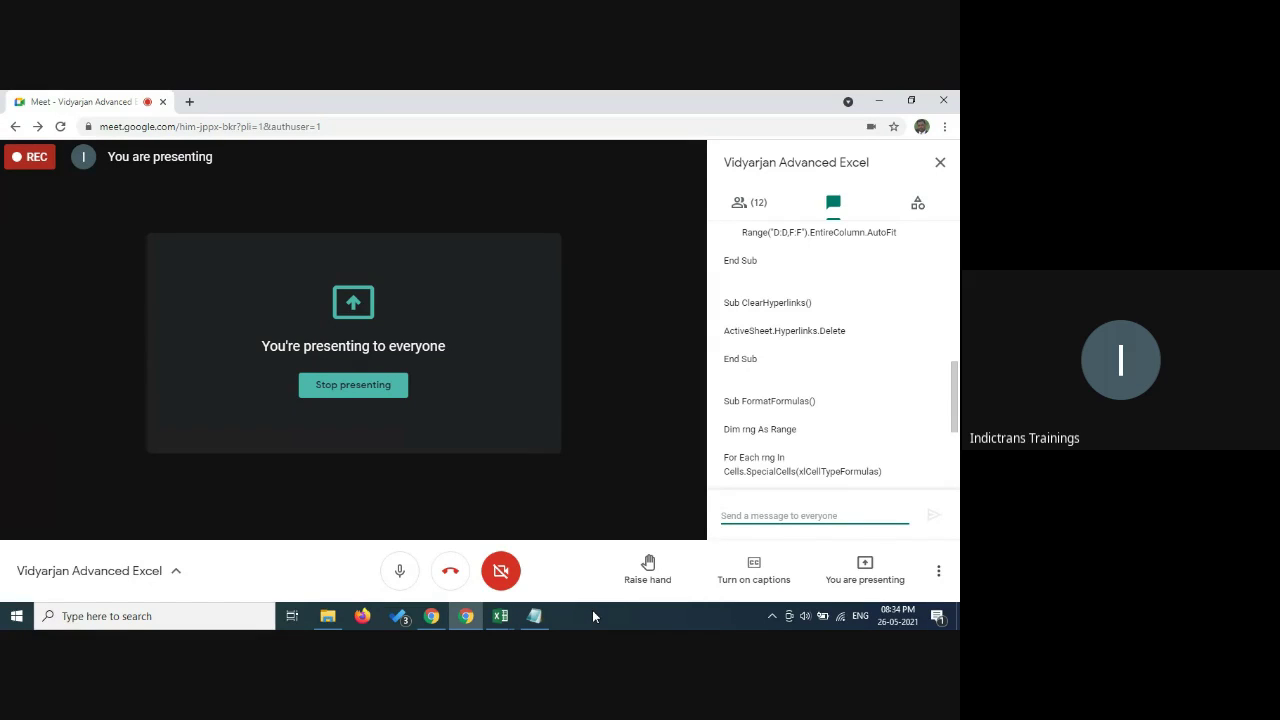
- Mute the meeting microphone and look through the full list of people in the call
{"action": "left_click", "coordinate": [398, 580]}
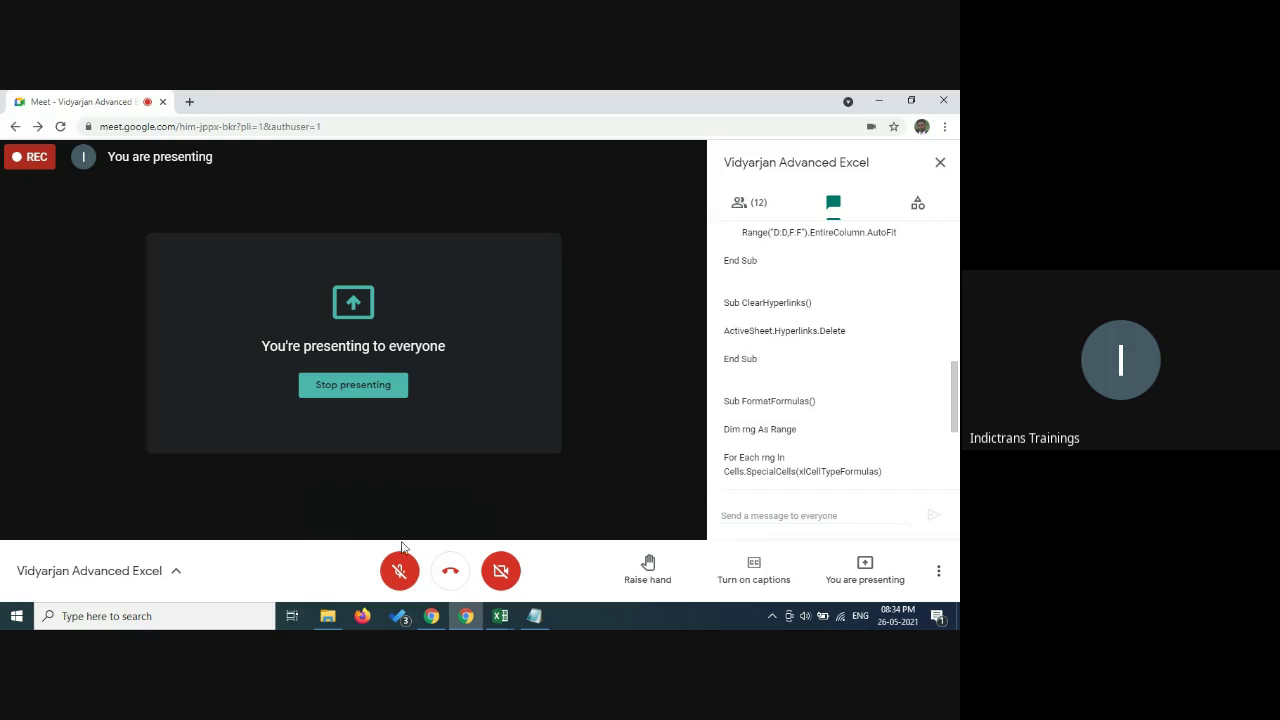
{"action": "left_click", "coordinate": [400, 572]}
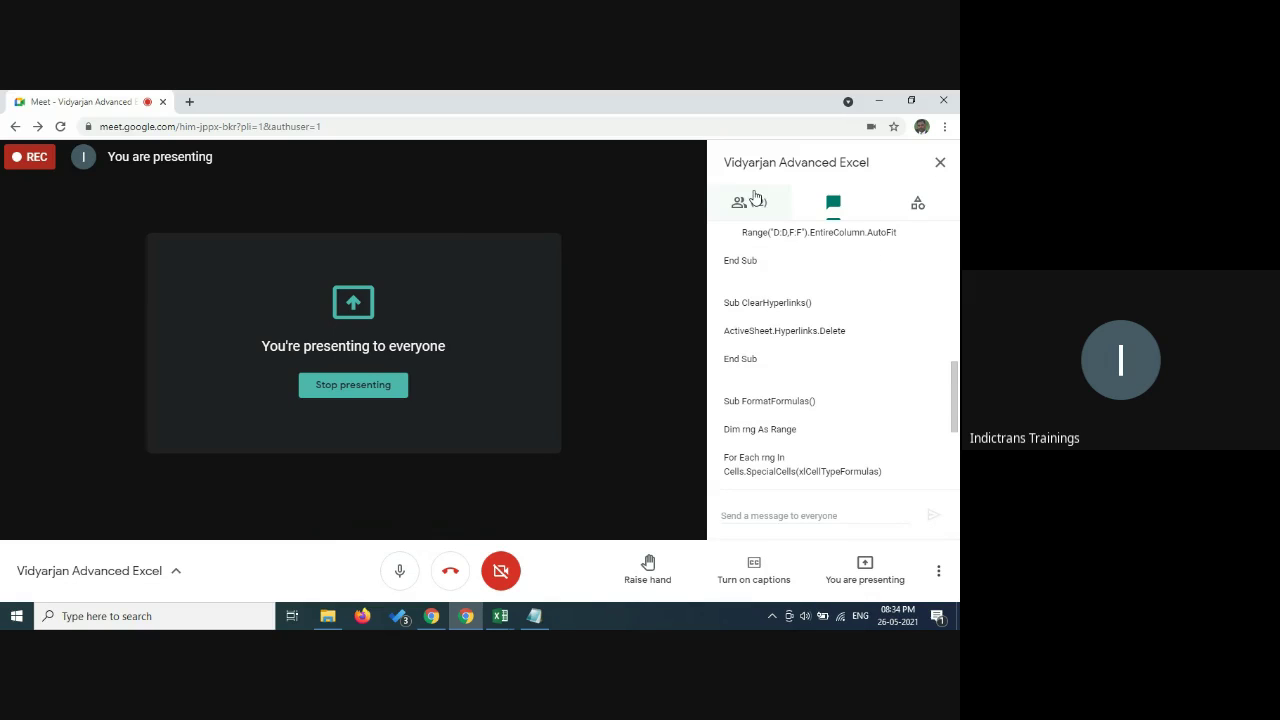
{"action": "left_click", "coordinate": [754, 205]}
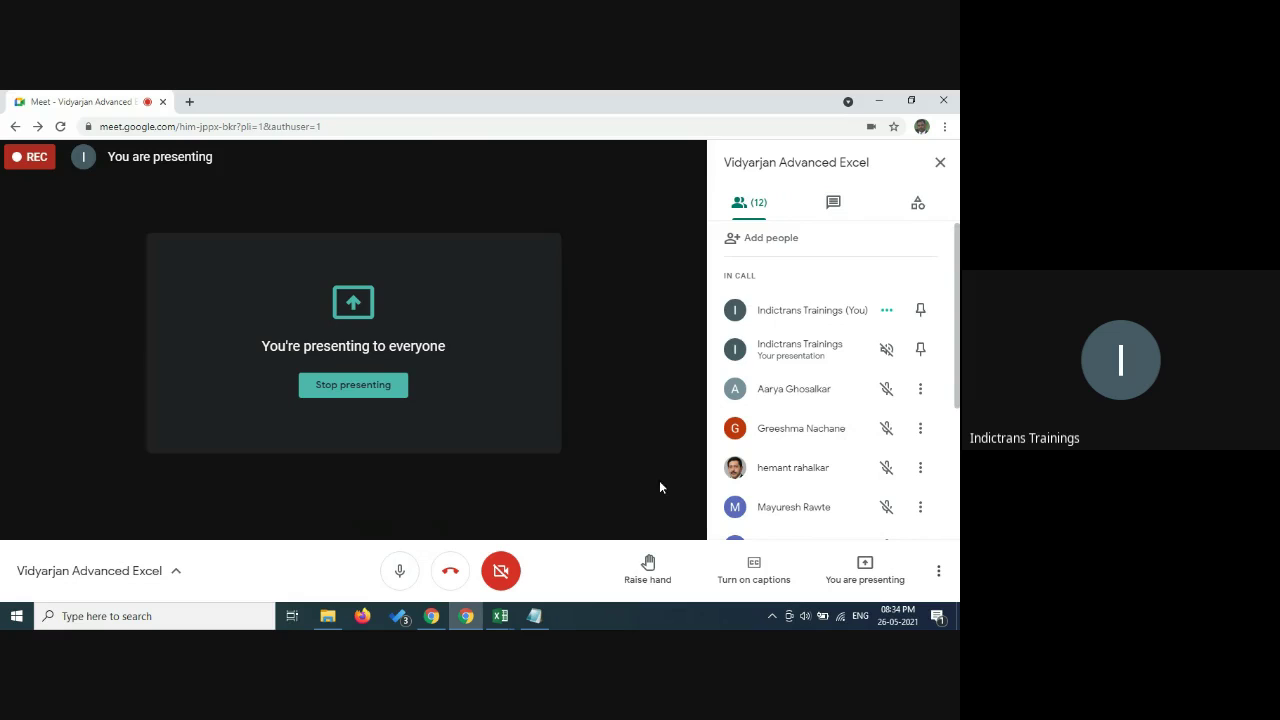
{"action": "left_click", "coordinate": [401, 584]}
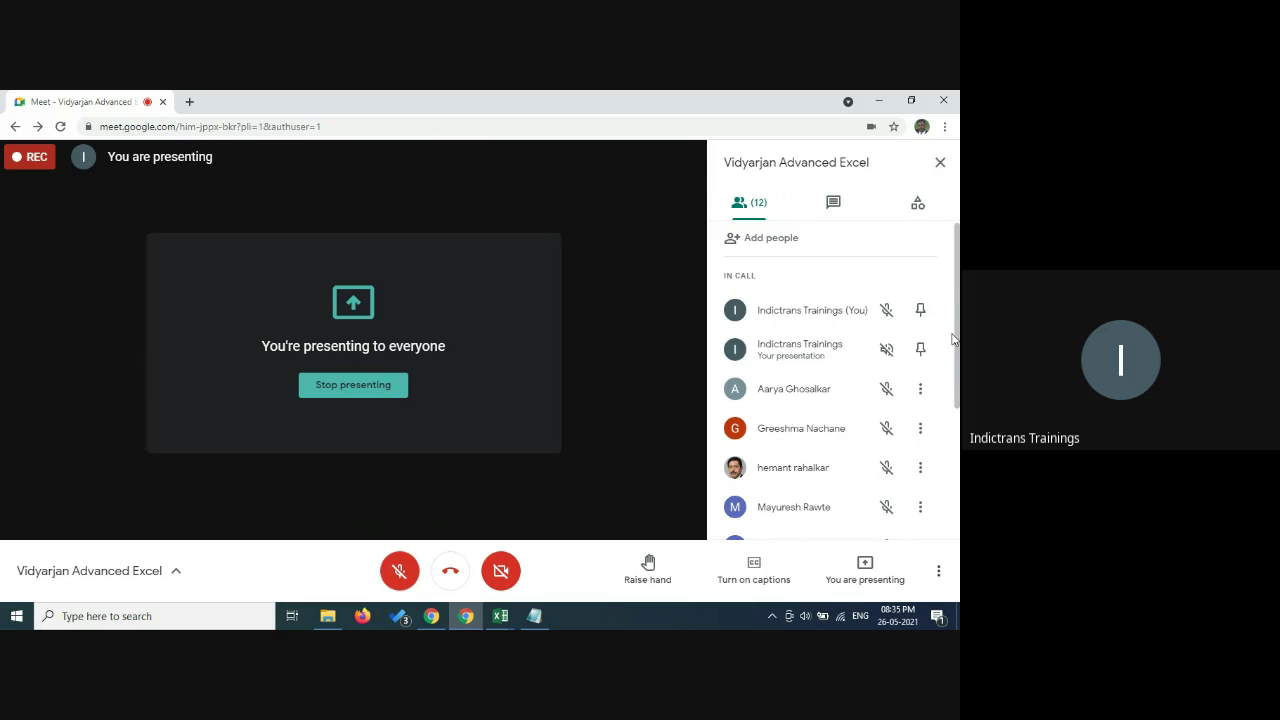
{"action": "scroll", "coordinate": [958, 346], "scroll_direction": "down", "scroll_amount": 1}
{"action": "left_click_drag", "start_coordinate": [958, 346], "coordinate": [958, 505]}
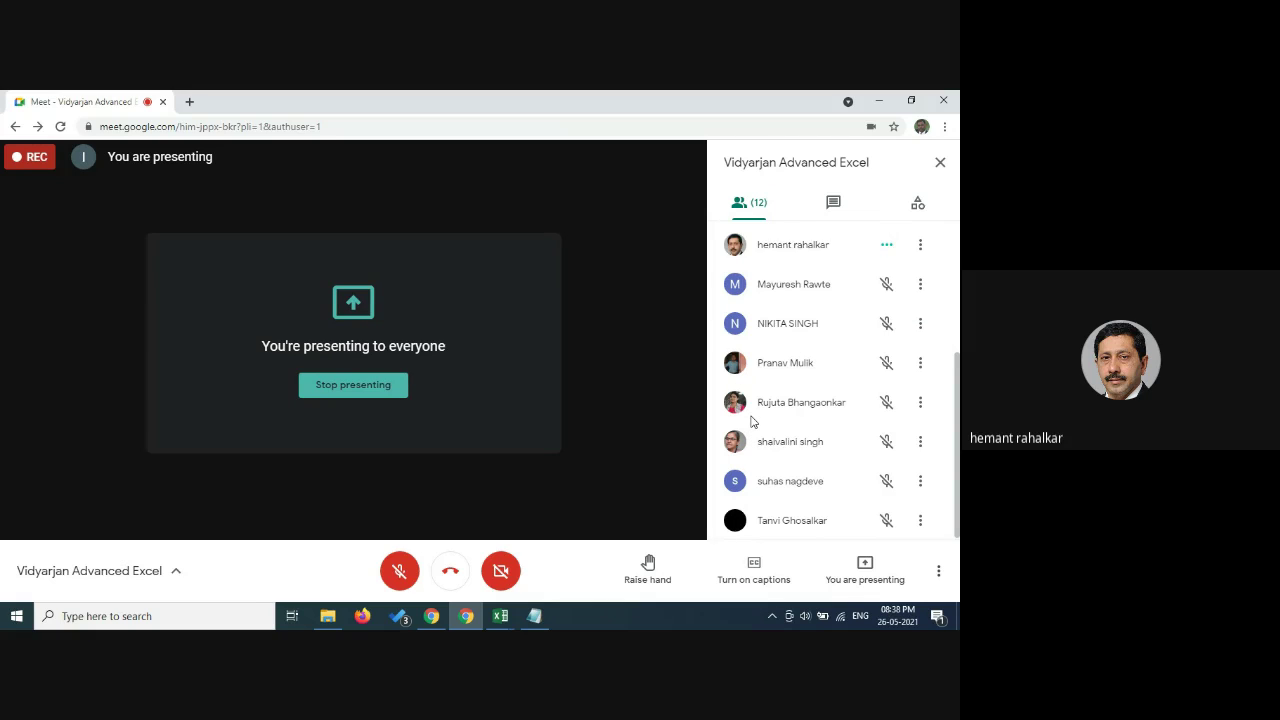
- Unmute the meeting microphone and stop presenting the screen to the call
{"action": "left_click", "coordinate": [399, 570]}
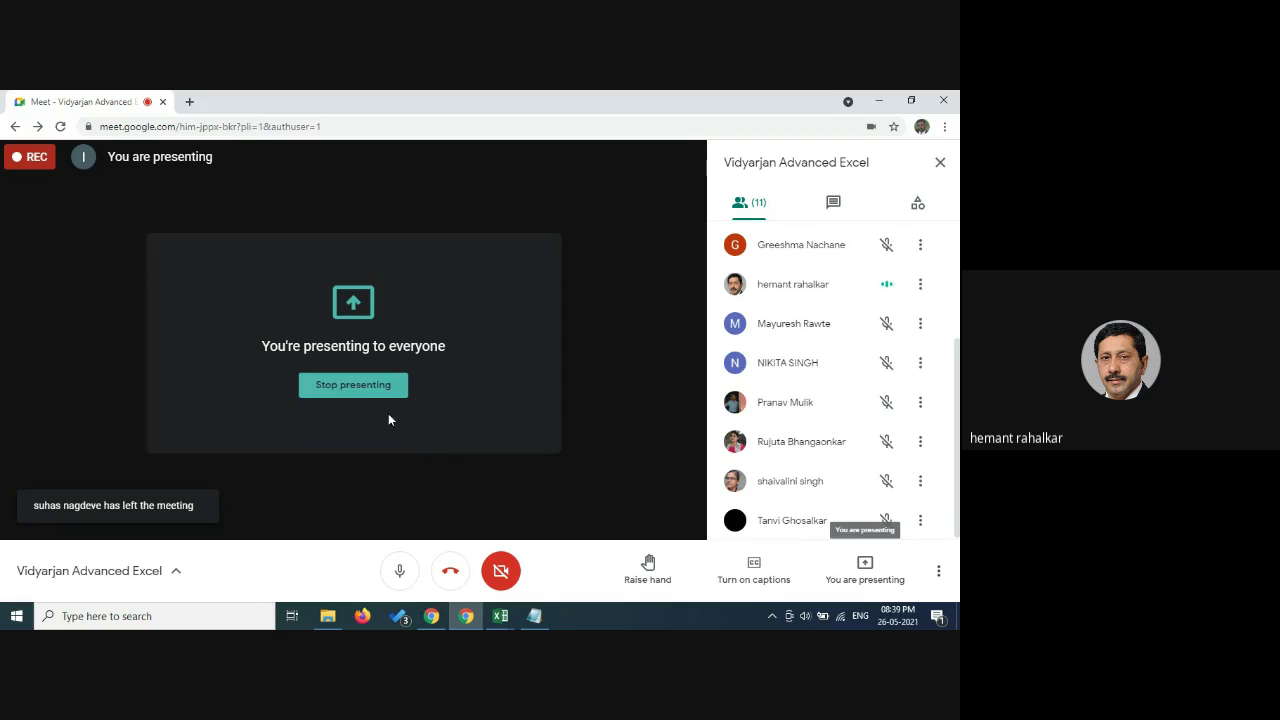
{"action": "left_click", "coordinate": [353, 385]}
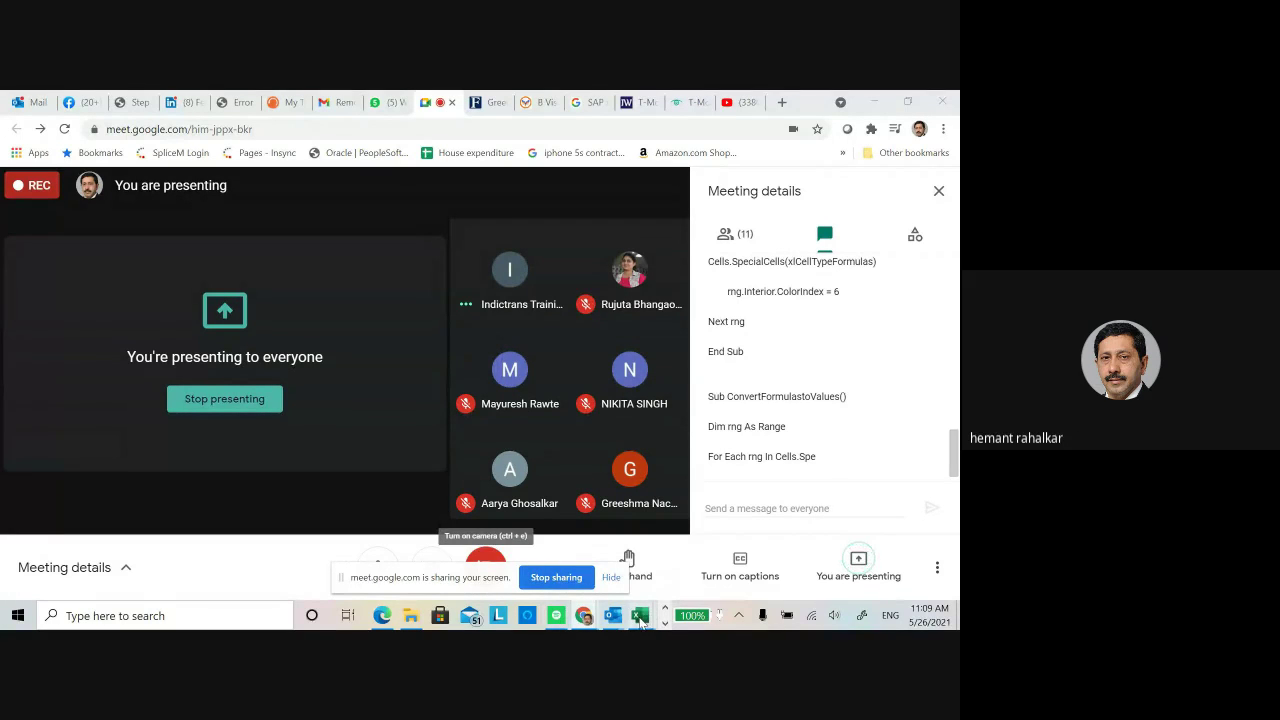
- Insert the missing backslash after "C:" in the FolderPath string of the ExportAsPDF macro, and reset the halted macro
{"action": "mouse_move", "coordinate": [641, 620]}
{"action": "left_click", "coordinate": [735, 575]}
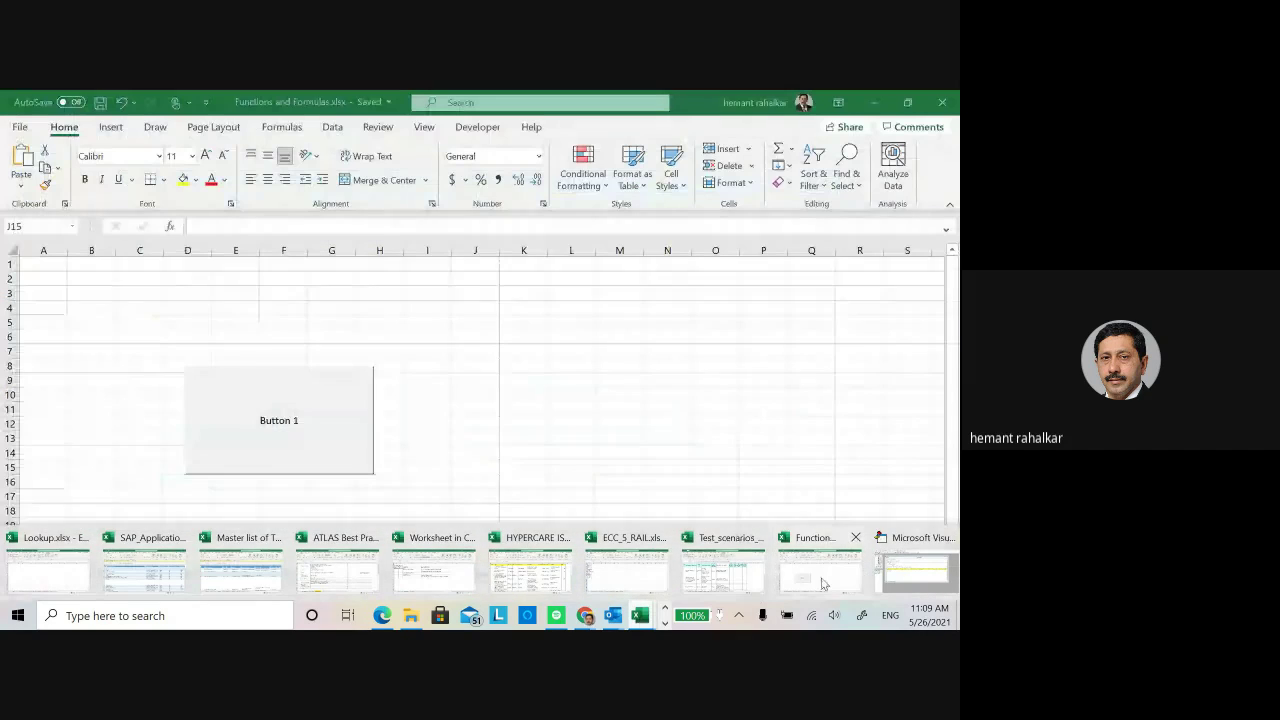
{"action": "left_click", "coordinate": [822, 575]}
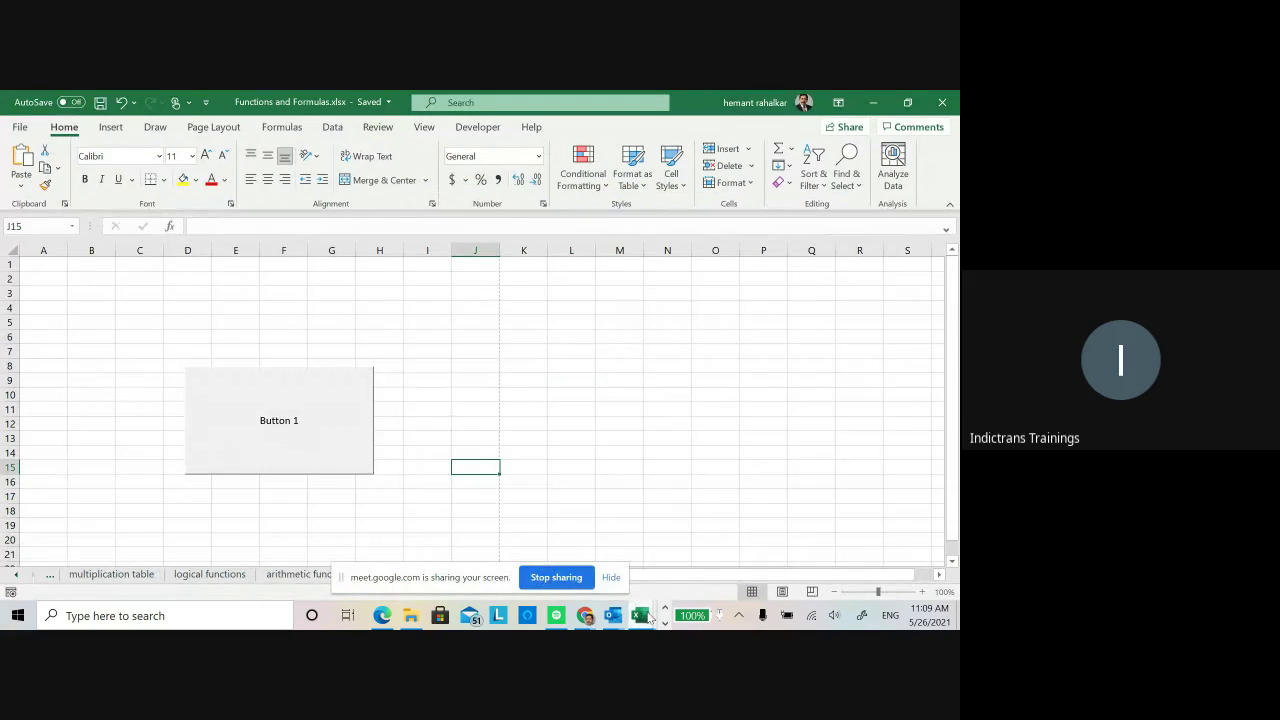
{"action": "mouse_move", "coordinate": [645, 618]}
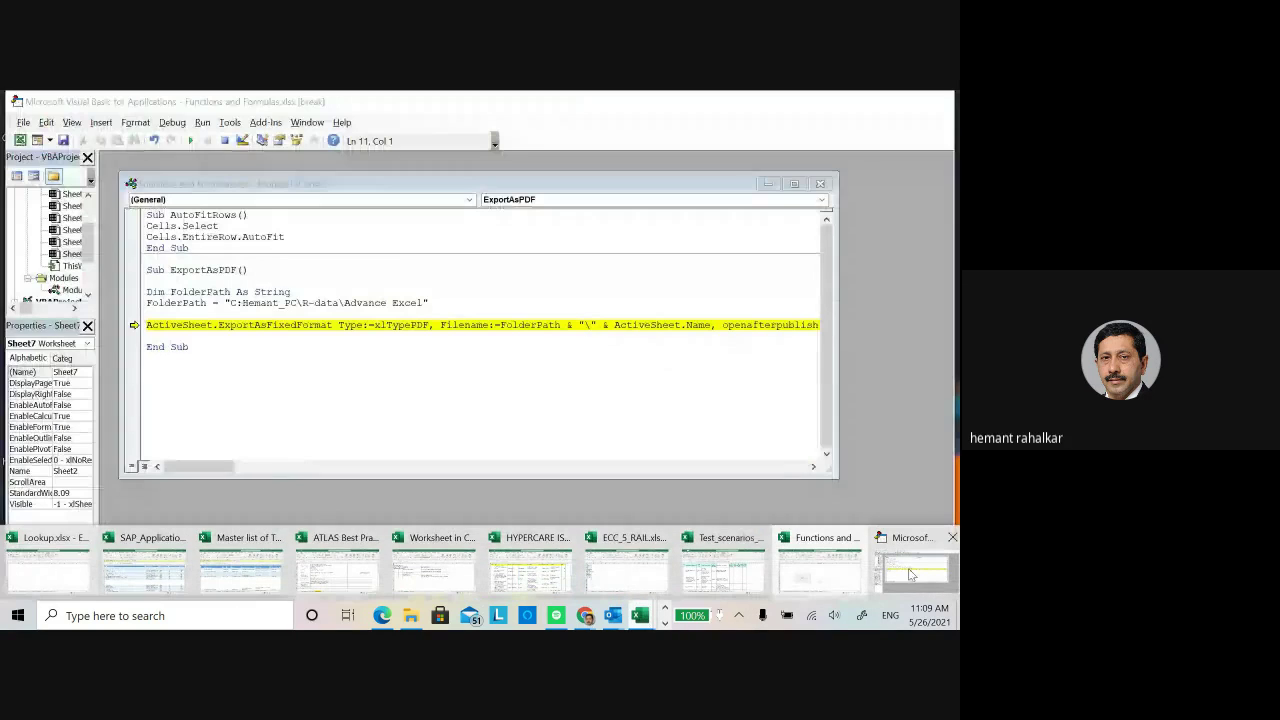
{"action": "left_click", "coordinate": [910, 572]}
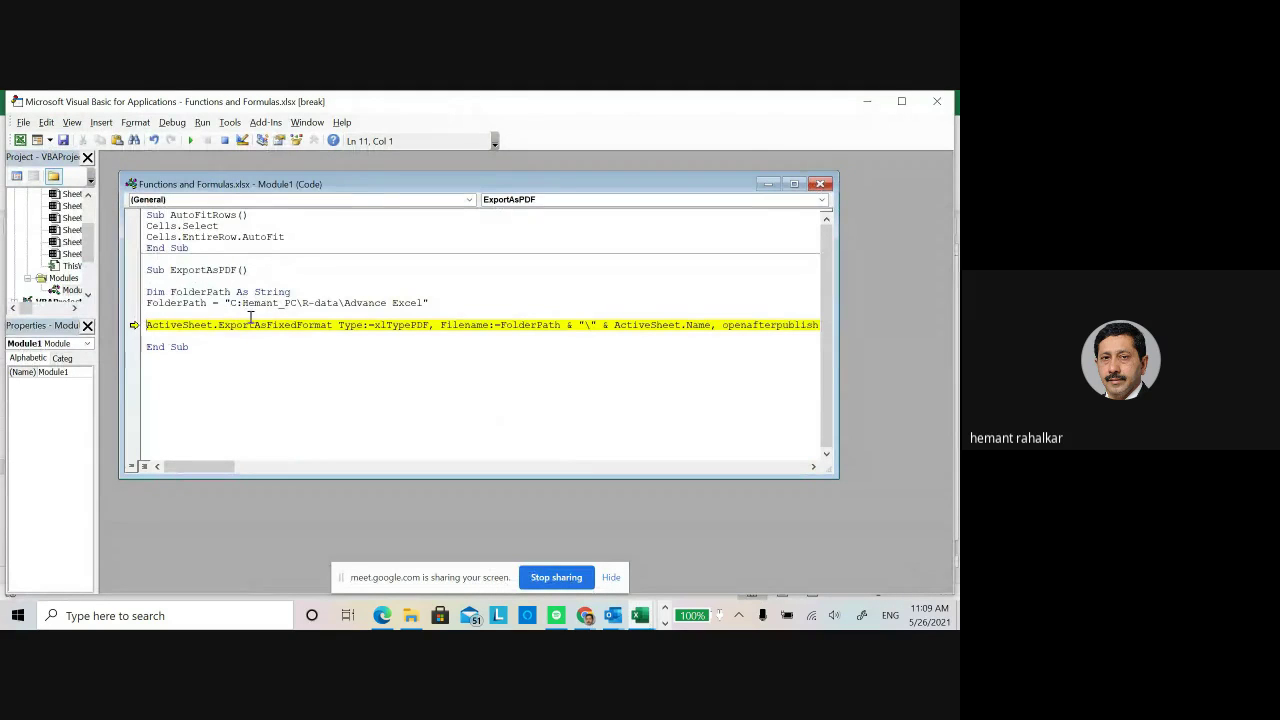
{"action": "mouse_move", "coordinate": [524, 325]}
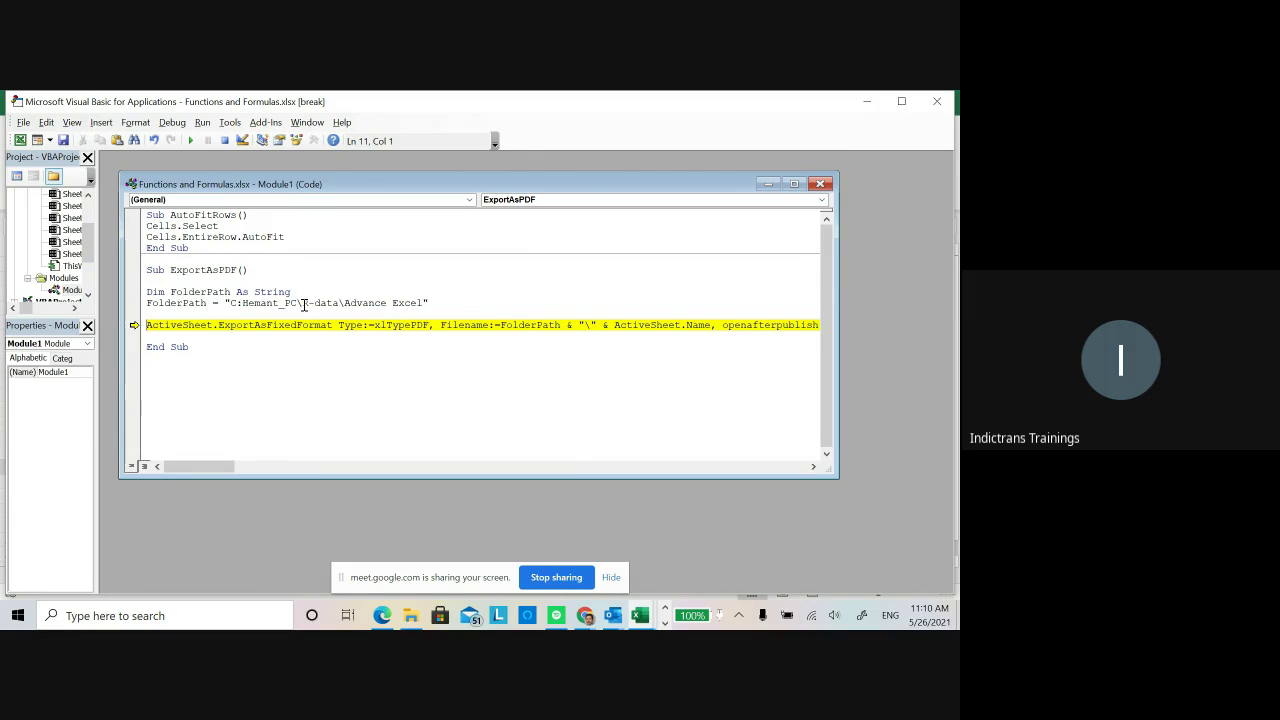
{"action": "left_click", "coordinate": [243, 302]}
{"action": "type", "text": "\\"}
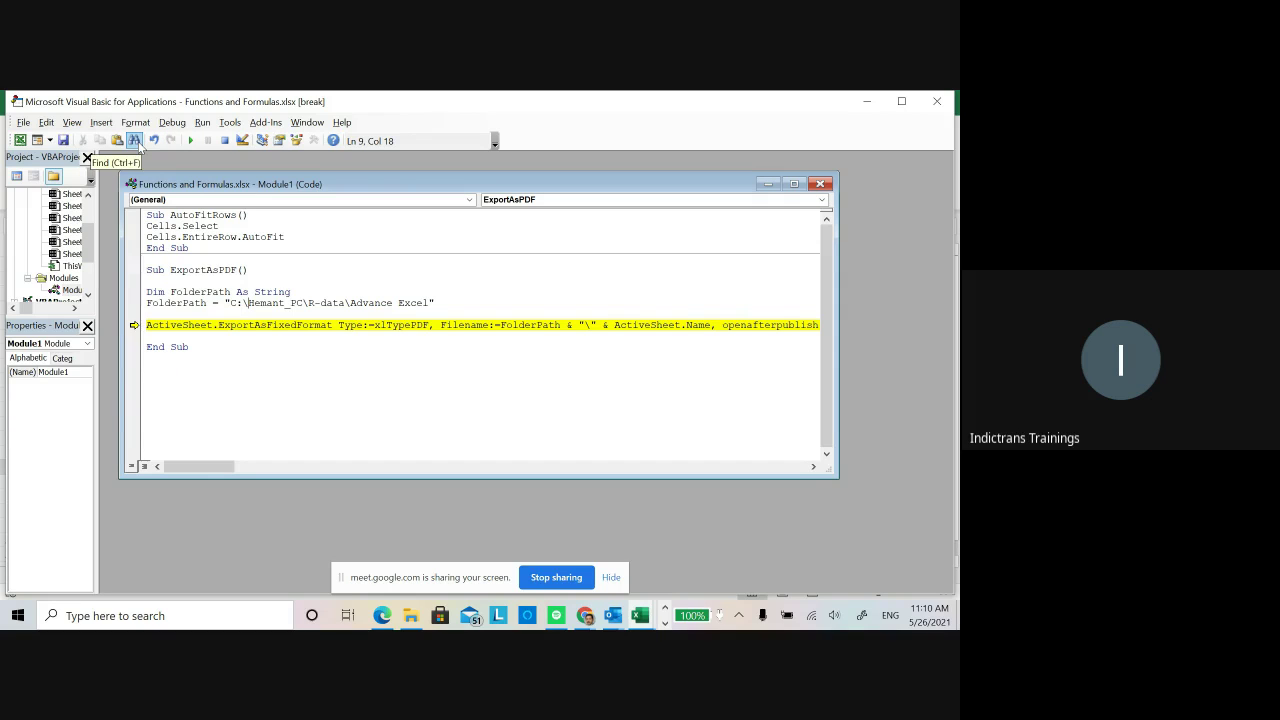
{"action": "left_click", "coordinate": [224, 143]}
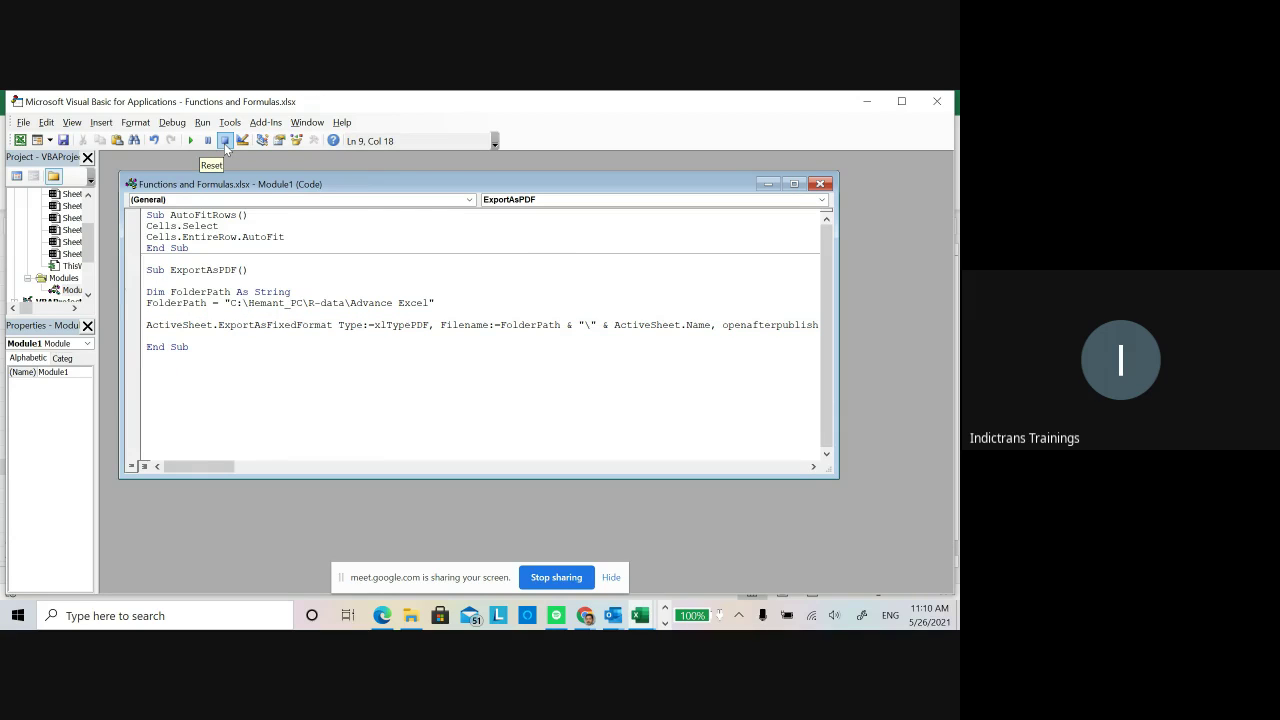
- Run the PDF export macro with Button 1 on the sheet in the Functions and Formulas workbook
{"action": "left_click", "coordinate": [640, 615]}
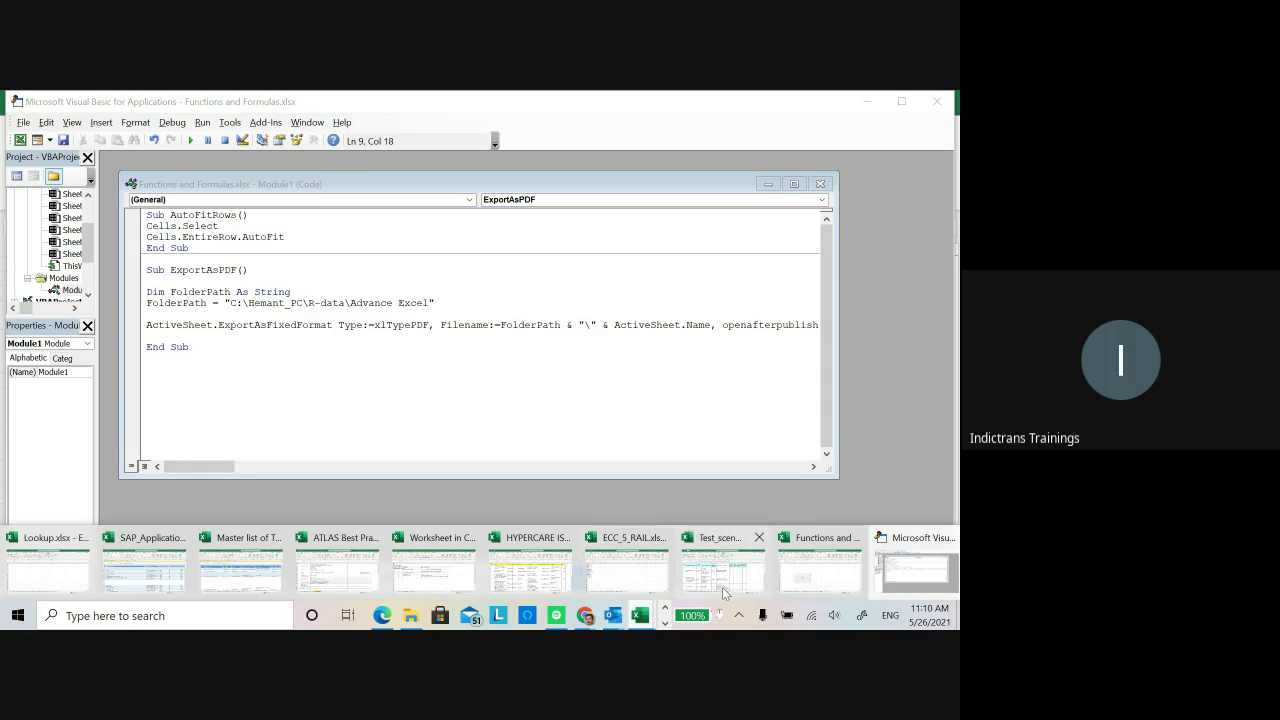
{"action": "left_click", "coordinate": [816, 576]}
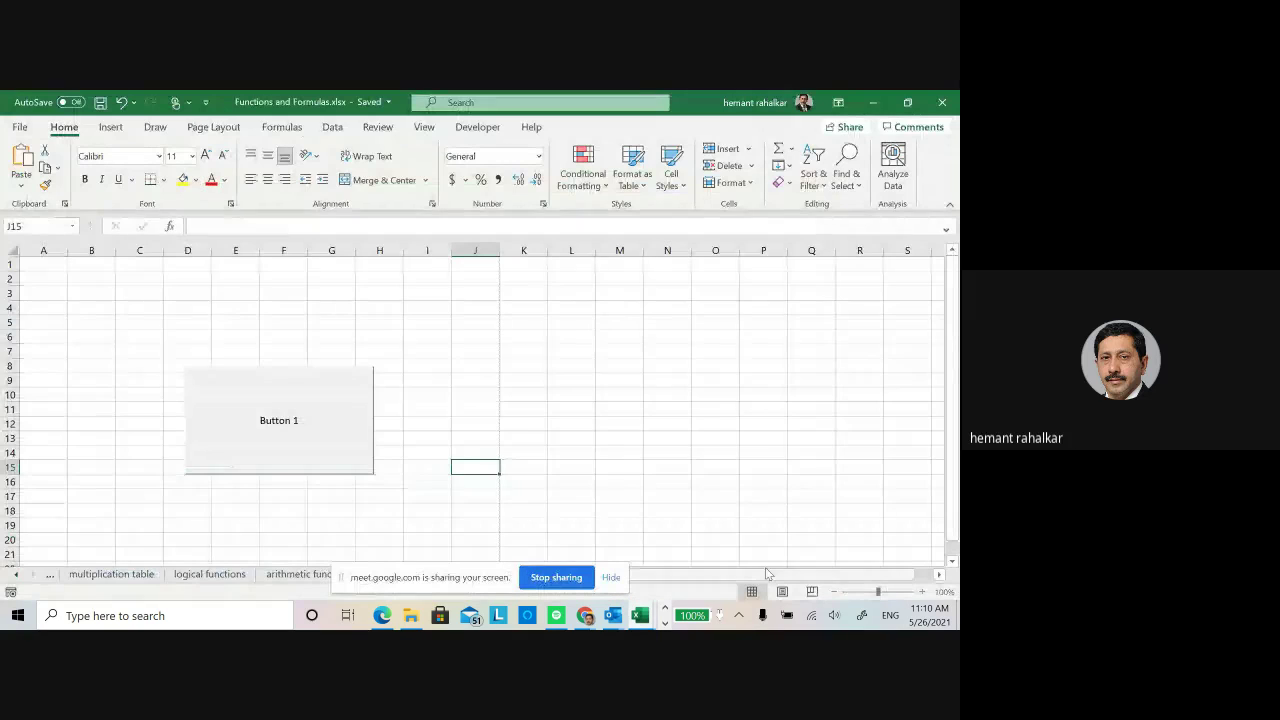
{"action": "left_click", "coordinate": [288, 424]}
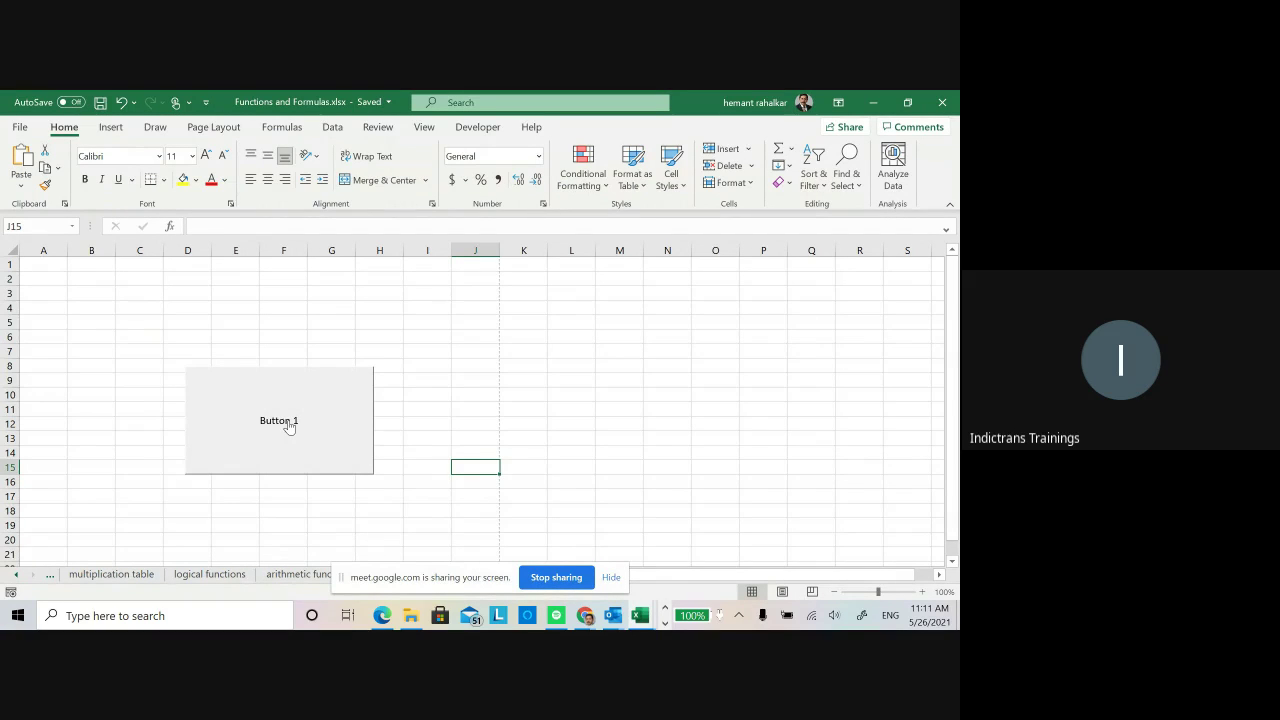
- Try to open the exported Sheet2.pdf from the Advance Excel folder, and close the PDF along with the Bing search page
{"action": "left_click", "coordinate": [410, 616]}
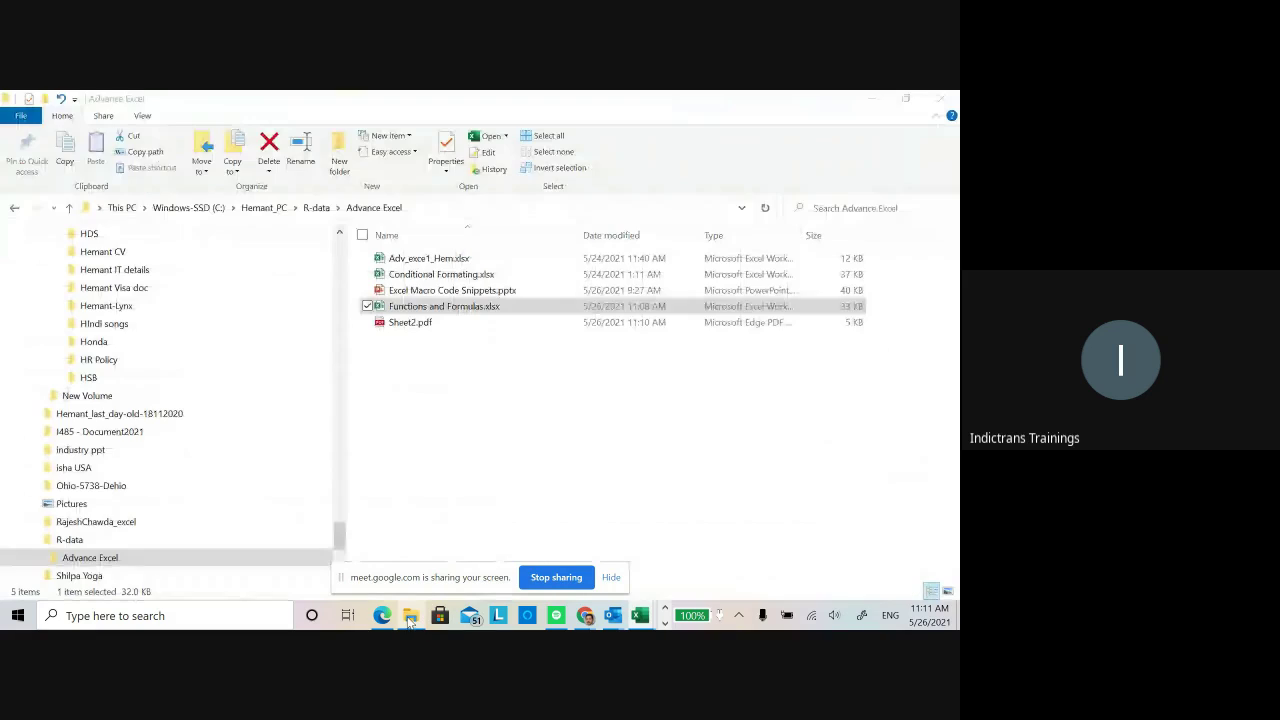
{"action": "left_click", "coordinate": [419, 324]}
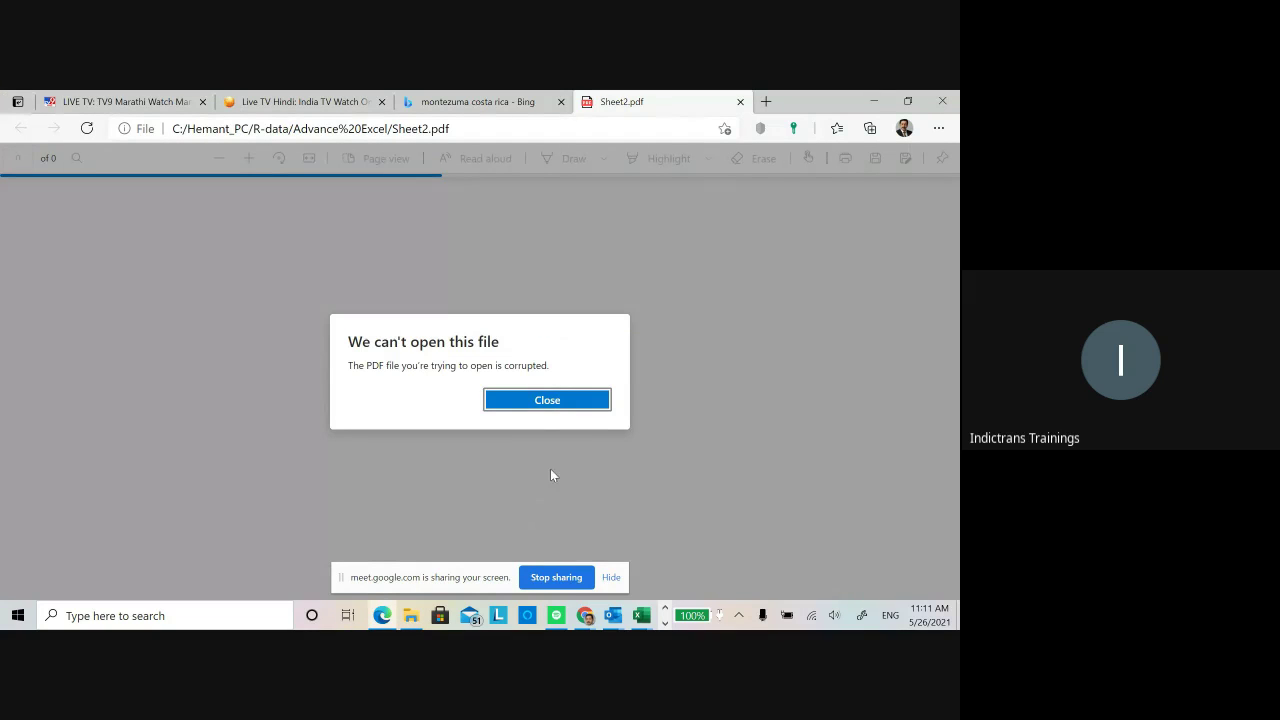
{"action": "left_click", "coordinate": [538, 405]}
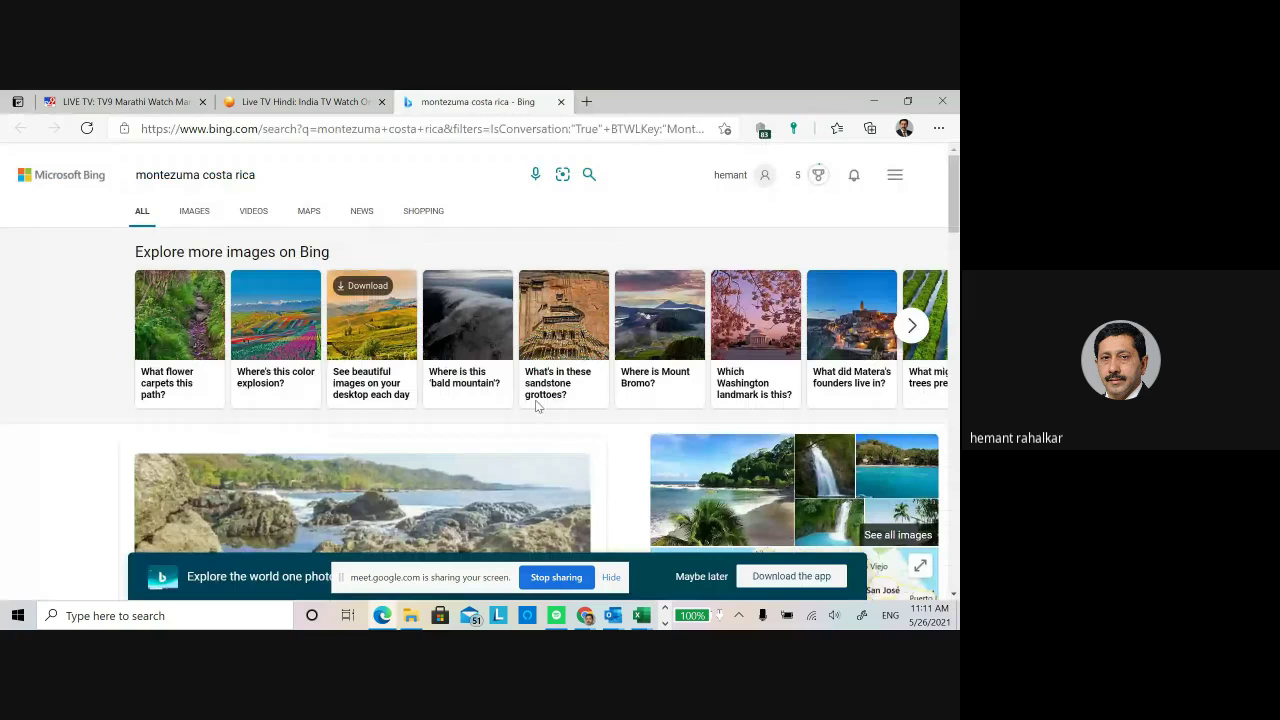
{"action": "left_click", "coordinate": [561, 102]}
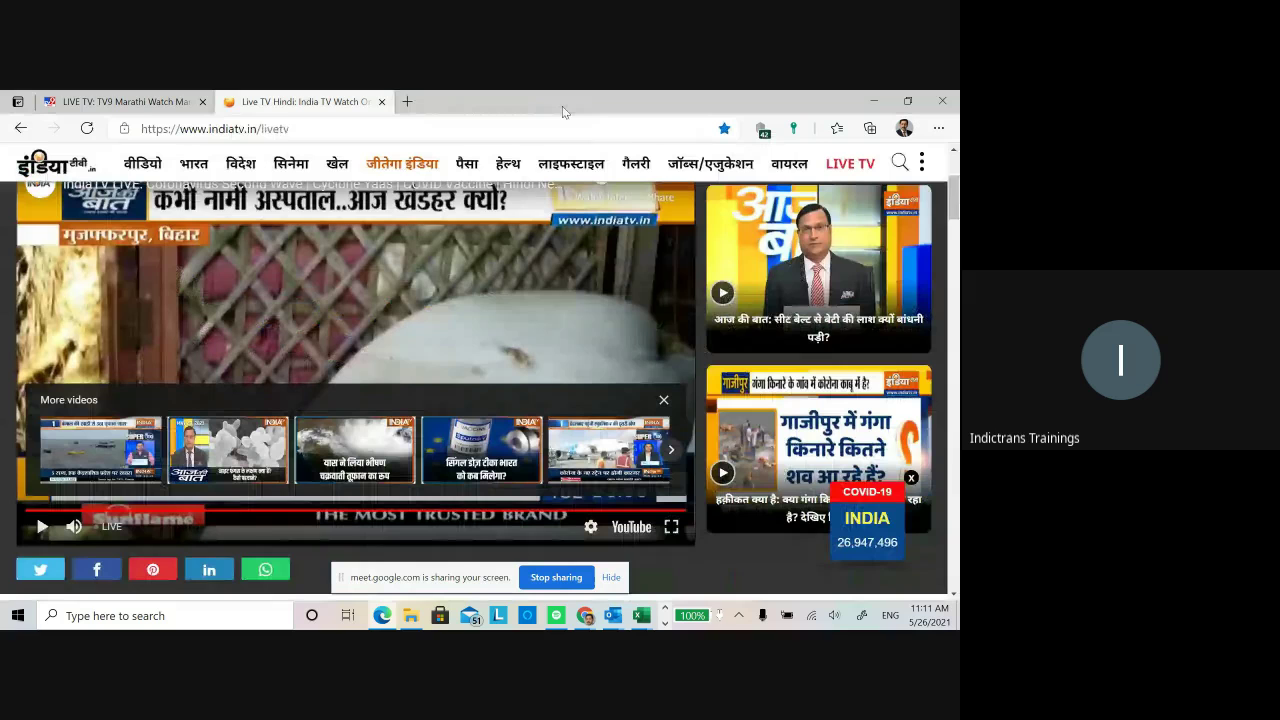
{"action": "key", "text": "alt+Tab"}
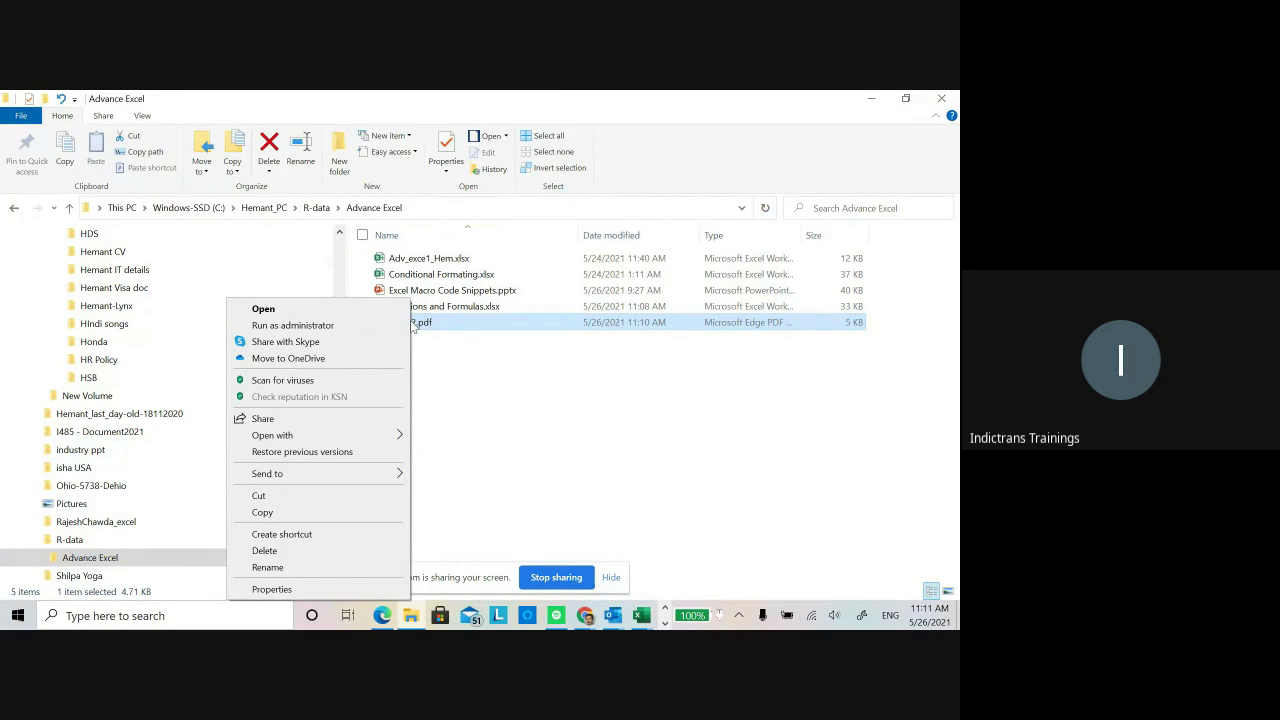
{"action": "left_click", "coordinate": [516, 386]}
- Set openafterpublish to True in the ExportAsFixedFormat line of the ExportAsPDF macro, and reset the macro project
{"action": "mouse_move", "coordinate": [643, 620]}
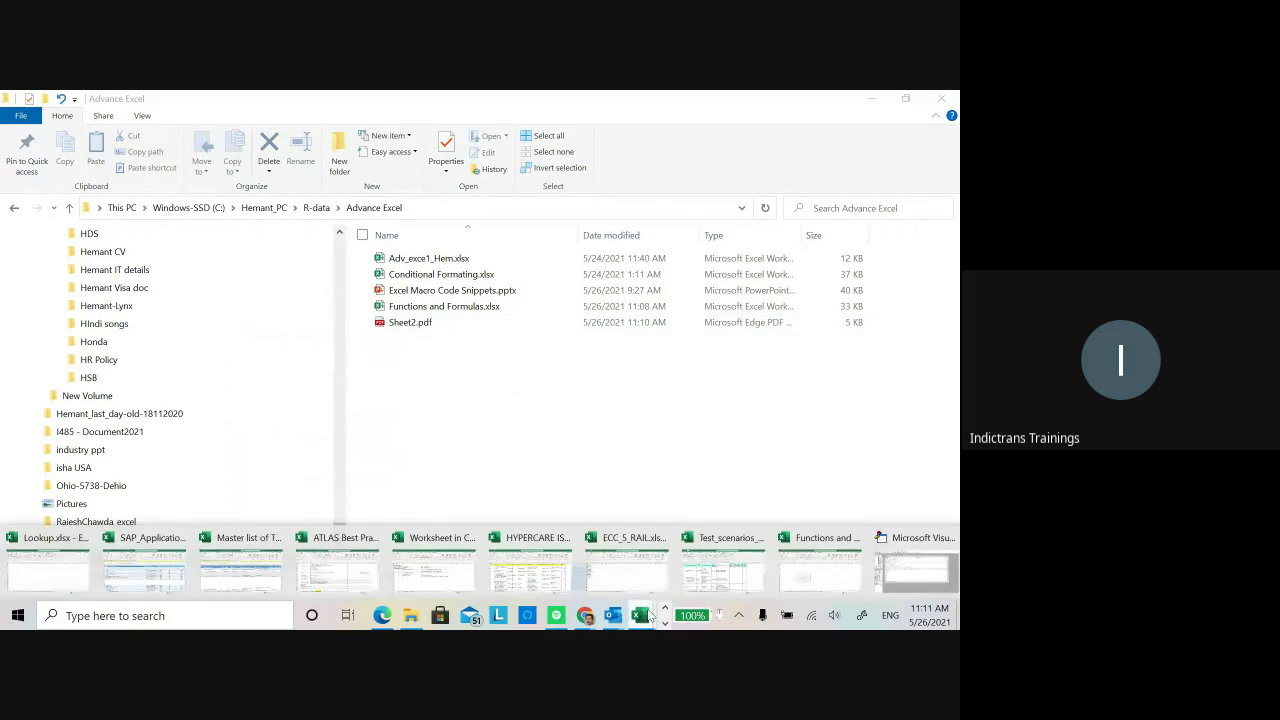
{"action": "left_click", "coordinate": [816, 582]}
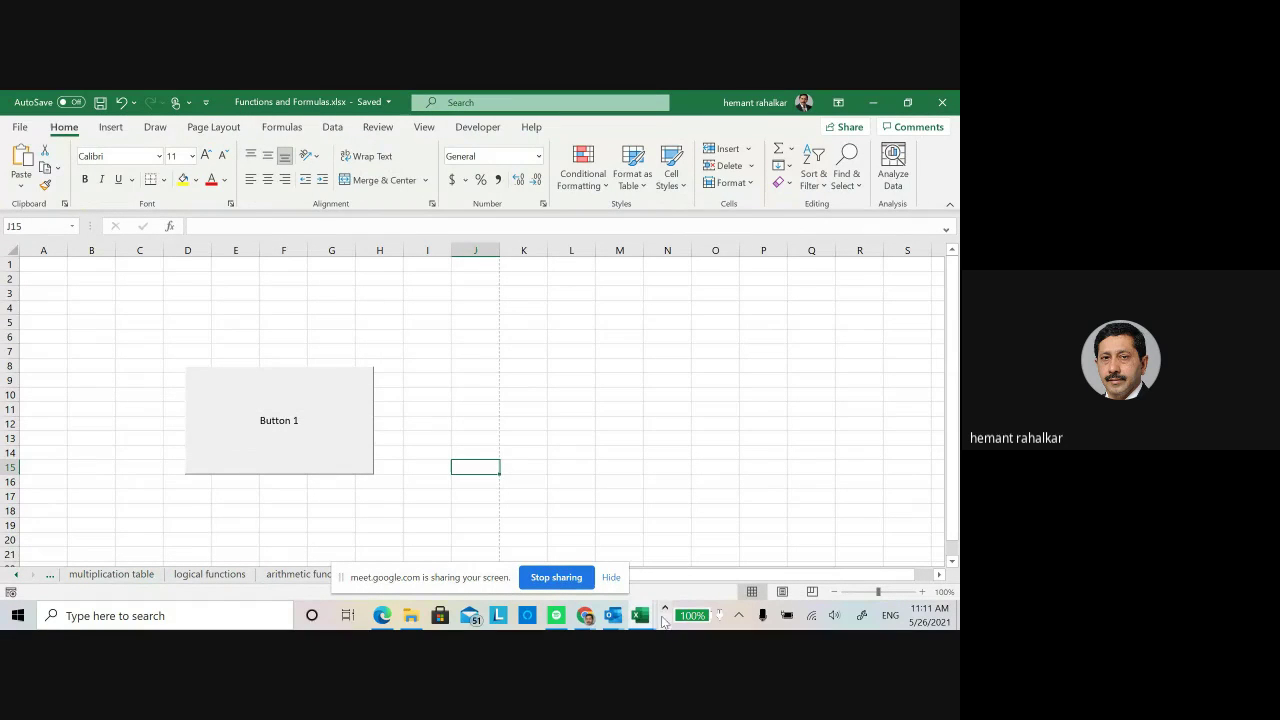
{"action": "mouse_move", "coordinate": [645, 620]}
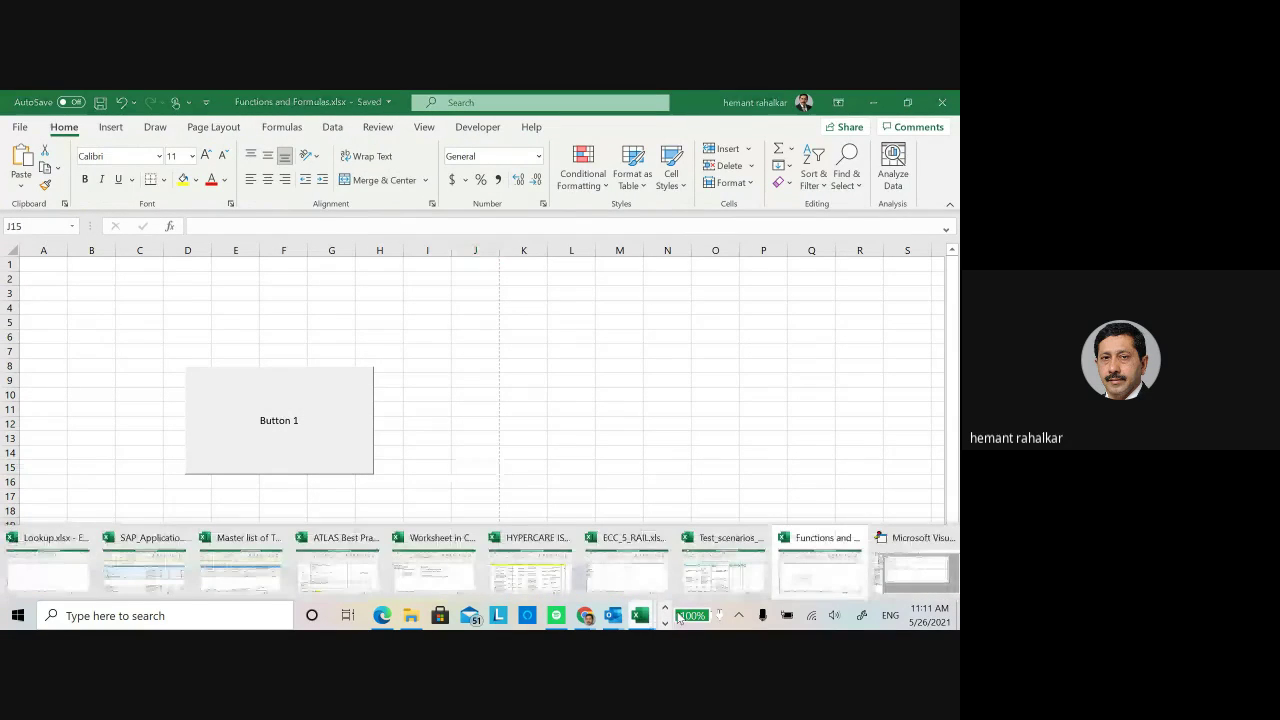
{"action": "left_click", "coordinate": [914, 562]}
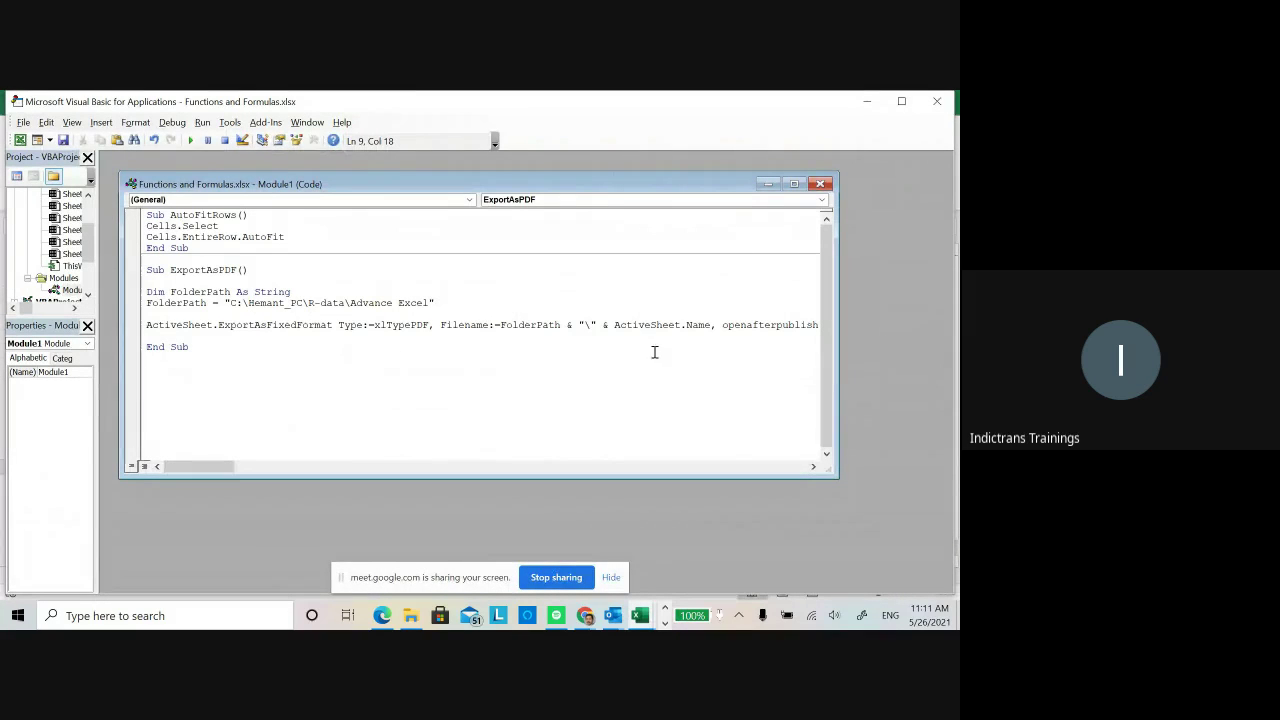
{"action": "left_click", "coordinate": [735, 465]}
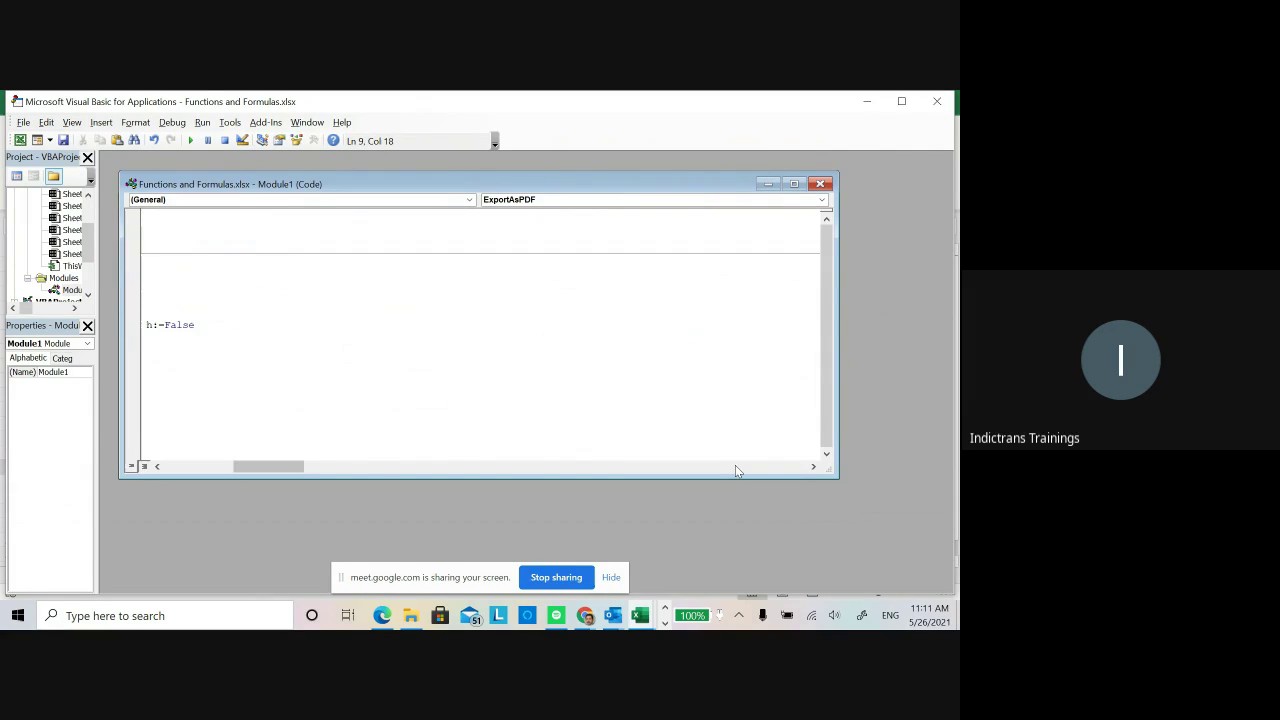
{"action": "left_click", "coordinate": [212, 467]}
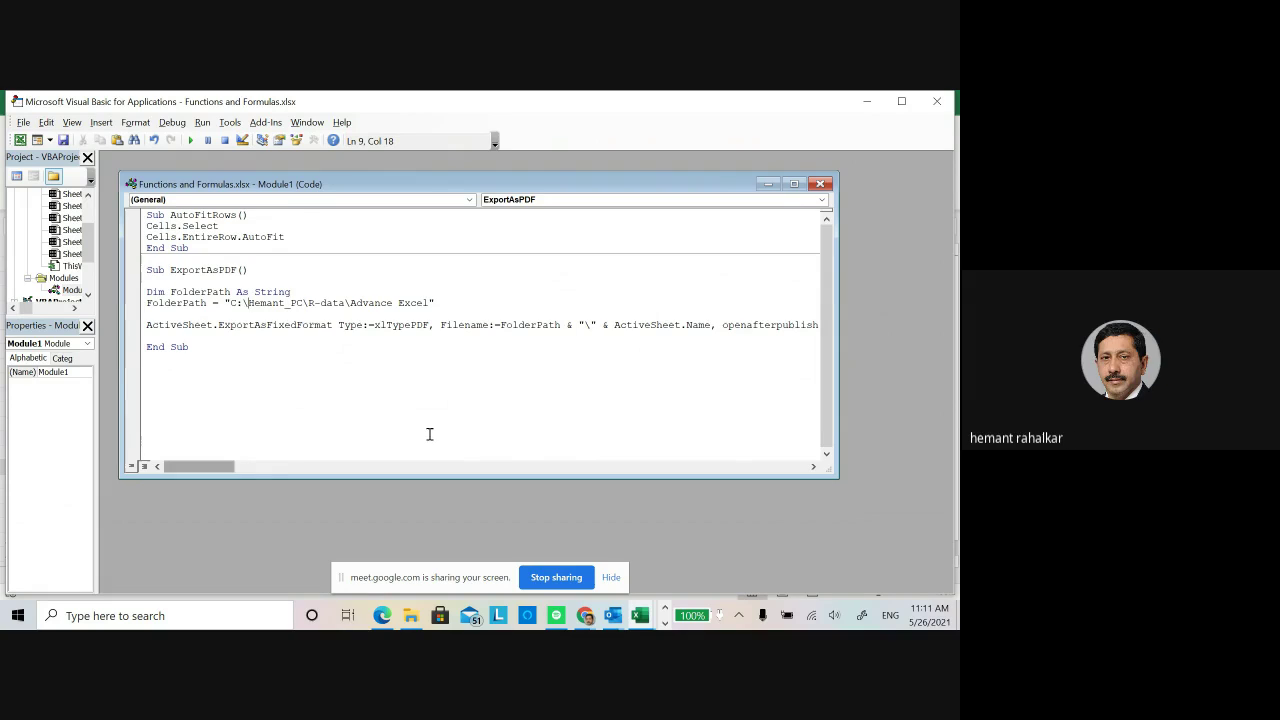
{"action": "left_click", "coordinate": [813, 466]}
{"action": "left_click", "coordinate": [694, 328]}
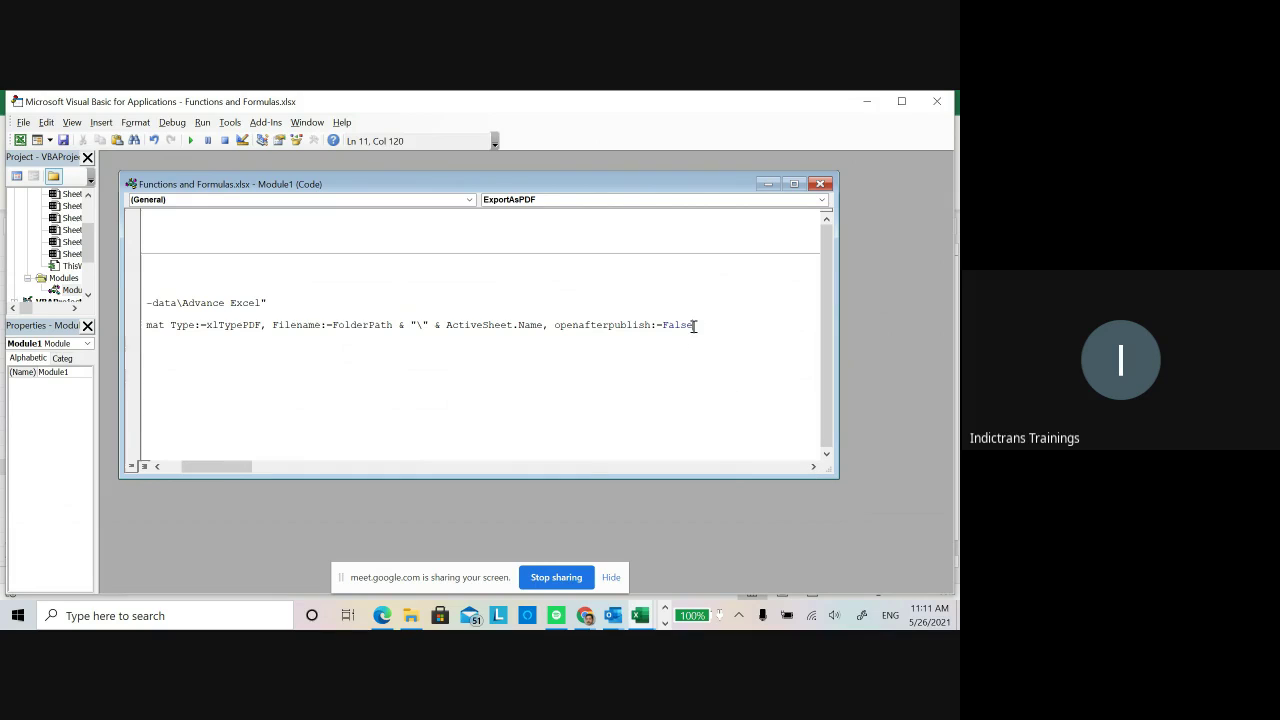
{"action": "key", "text": "BackSpace"}
{"action": "key", "text": "BackSpace"}
{"action": "key", "text": "BackSpace"}
{"action": "key", "text": "BackSpace"}
{"action": "key", "text": "BackSpace"}
{"action": "type", "text": "True"}
{"action": "left_click", "coordinate": [225, 143]}
{"action": "left_click", "coordinate": [165, 466]}
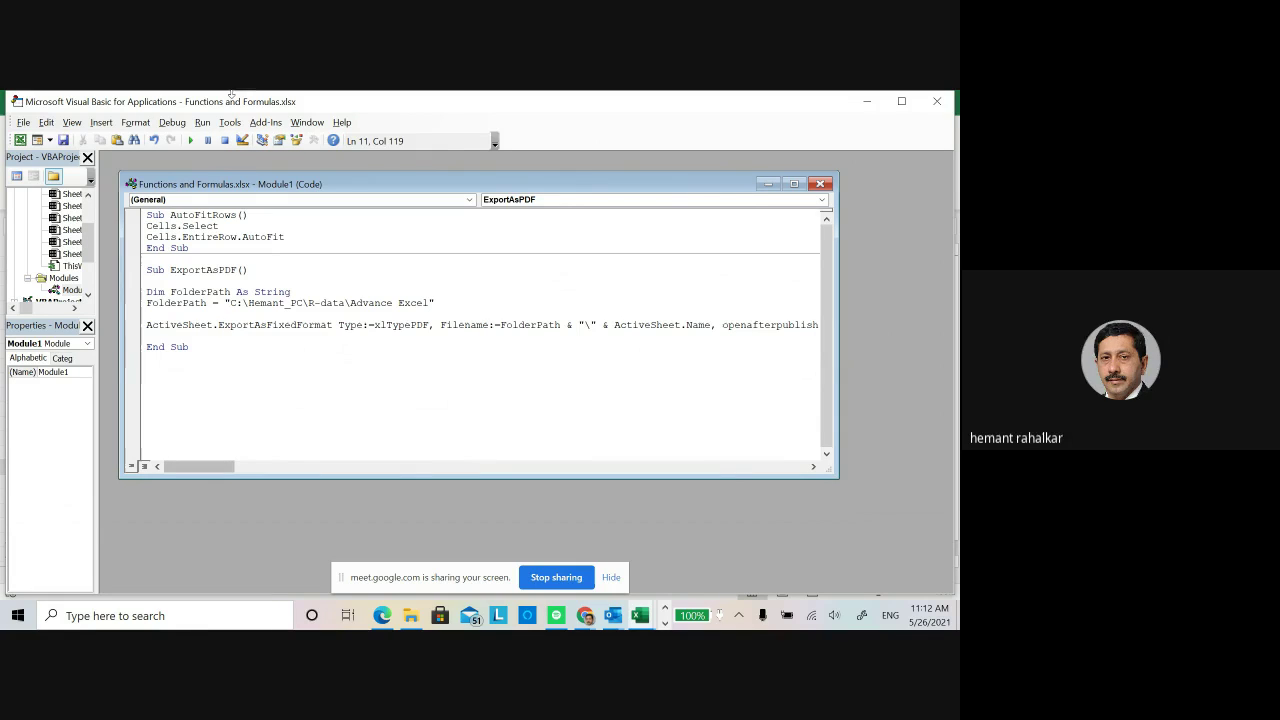
- Run the edited ExportAsPDF macro from the code editor, and close the PDF it opens in the browser
{"action": "left_click", "coordinate": [191, 143]}
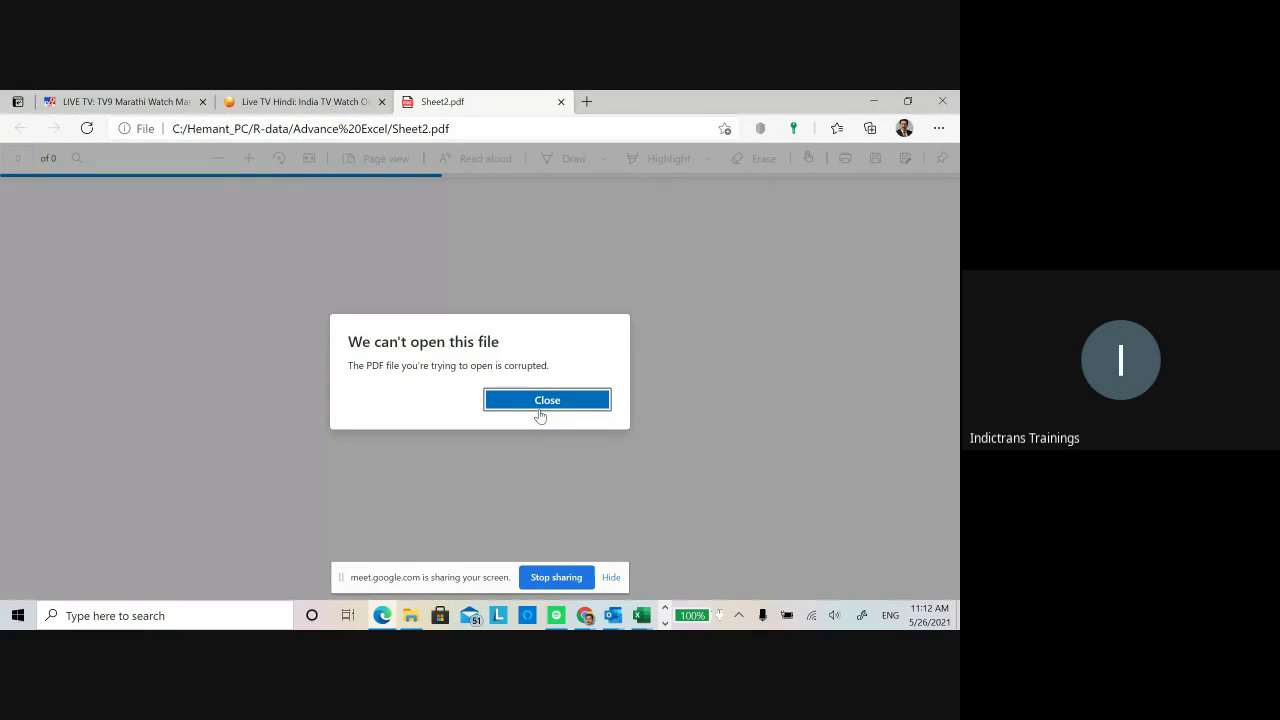
{"action": "left_click", "coordinate": [540, 401]}
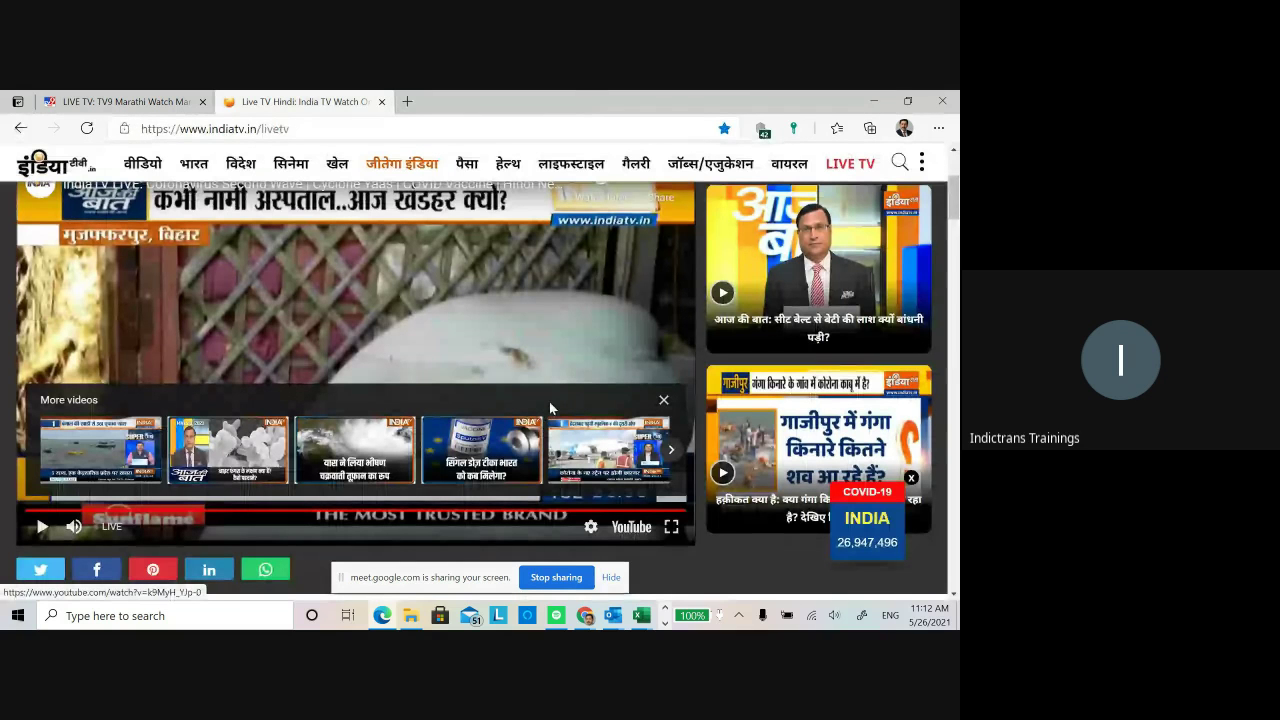
{"action": "left_click", "coordinate": [408, 103]}
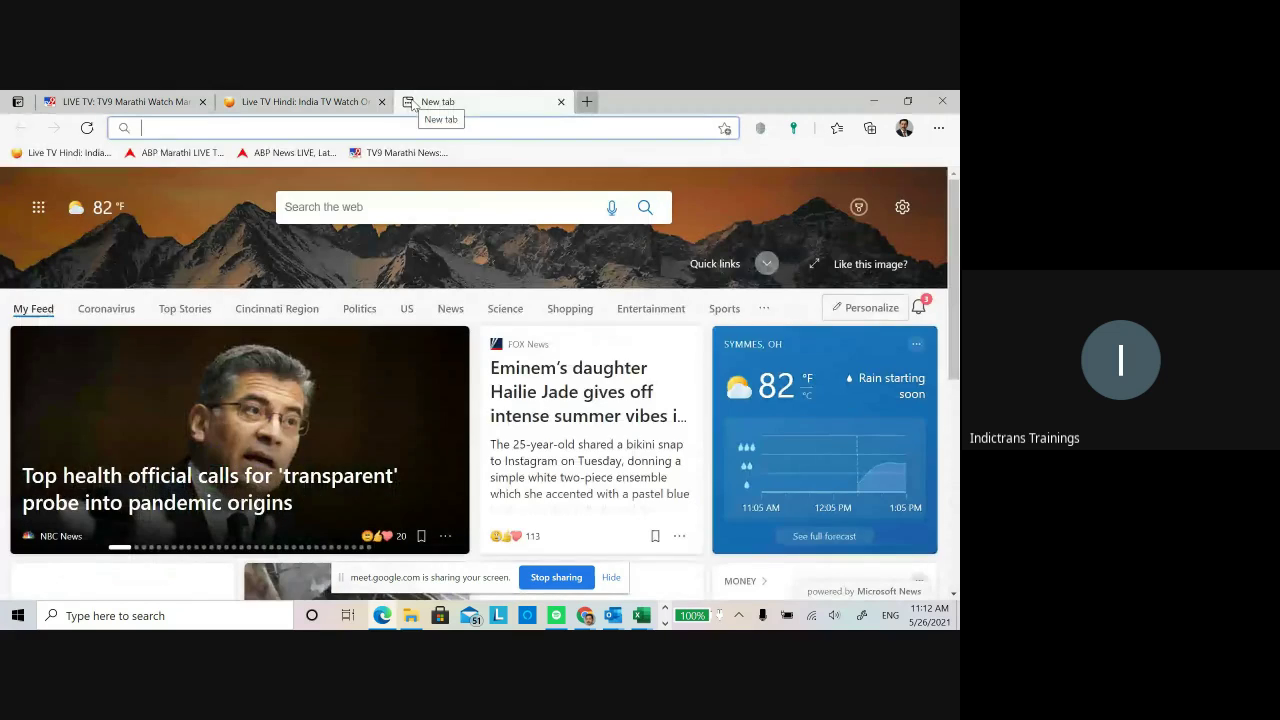
{"action": "key", "text": "alt+Tab"}
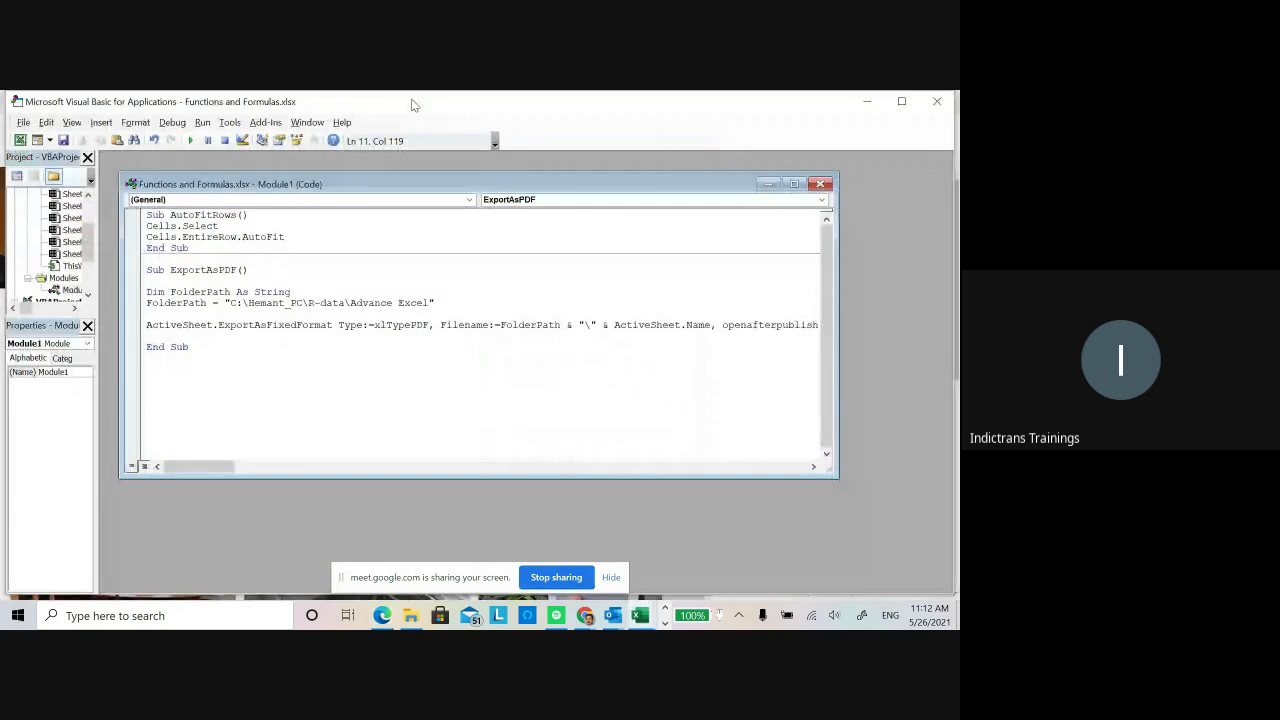
- Delete the existing Sheet2.pdf from the Advance Excel folder
{"action": "left_click", "coordinate": [412, 617]}
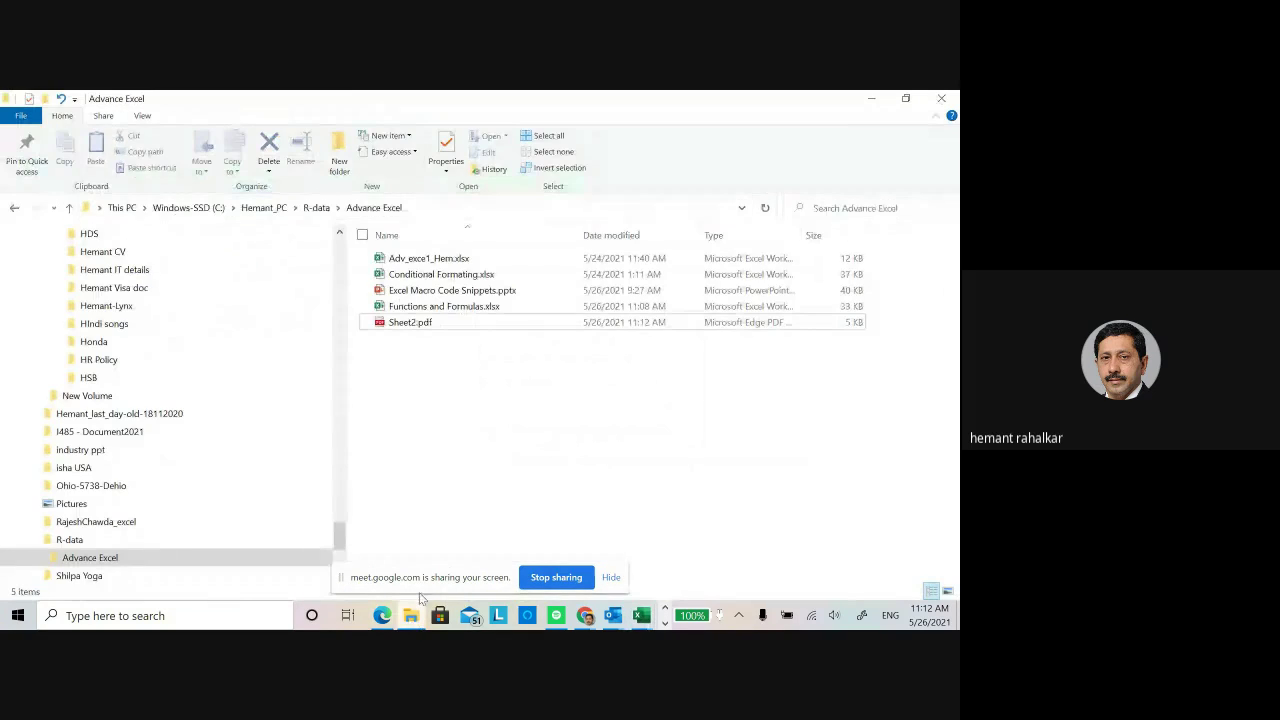
{"action": "left_click", "coordinate": [410, 324]}
{"action": "double_click", "coordinate": [410, 325]}
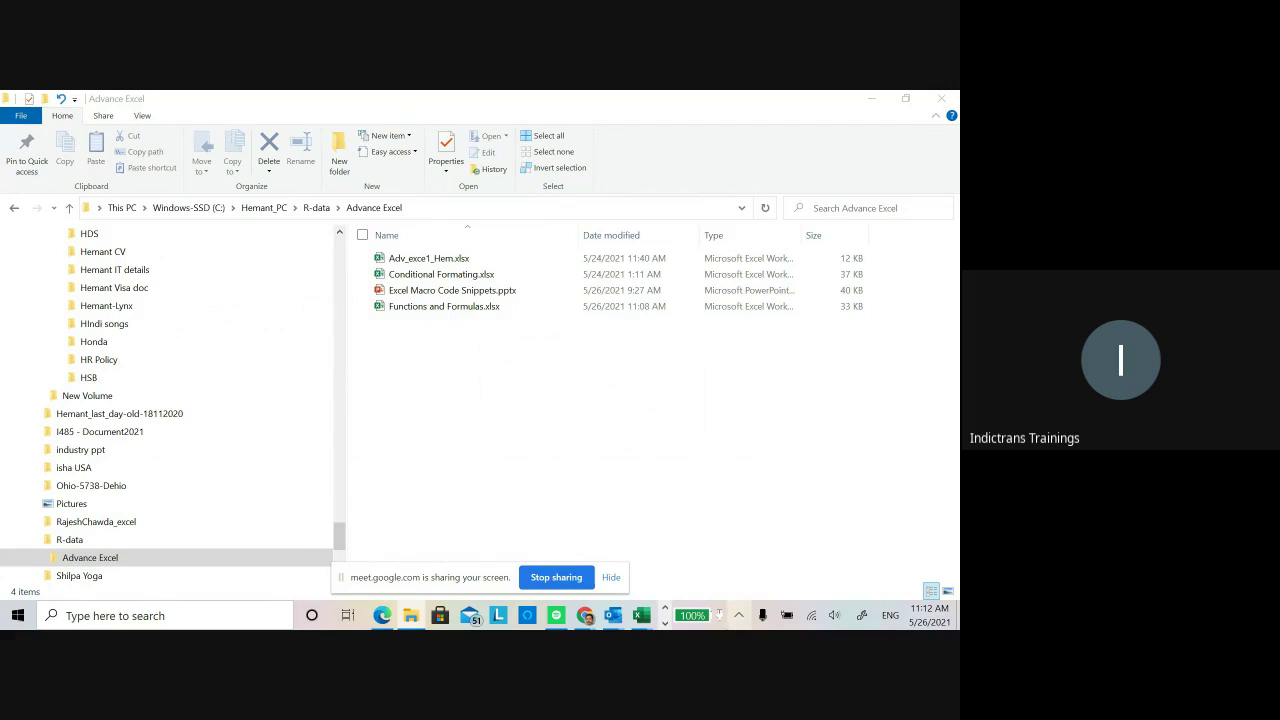
- Export the sheet to PDF again with Button 1, and return to the workbook, moving the screen-sharing notice off the sheet tabs
{"action": "mouse_move", "coordinate": [643, 617]}
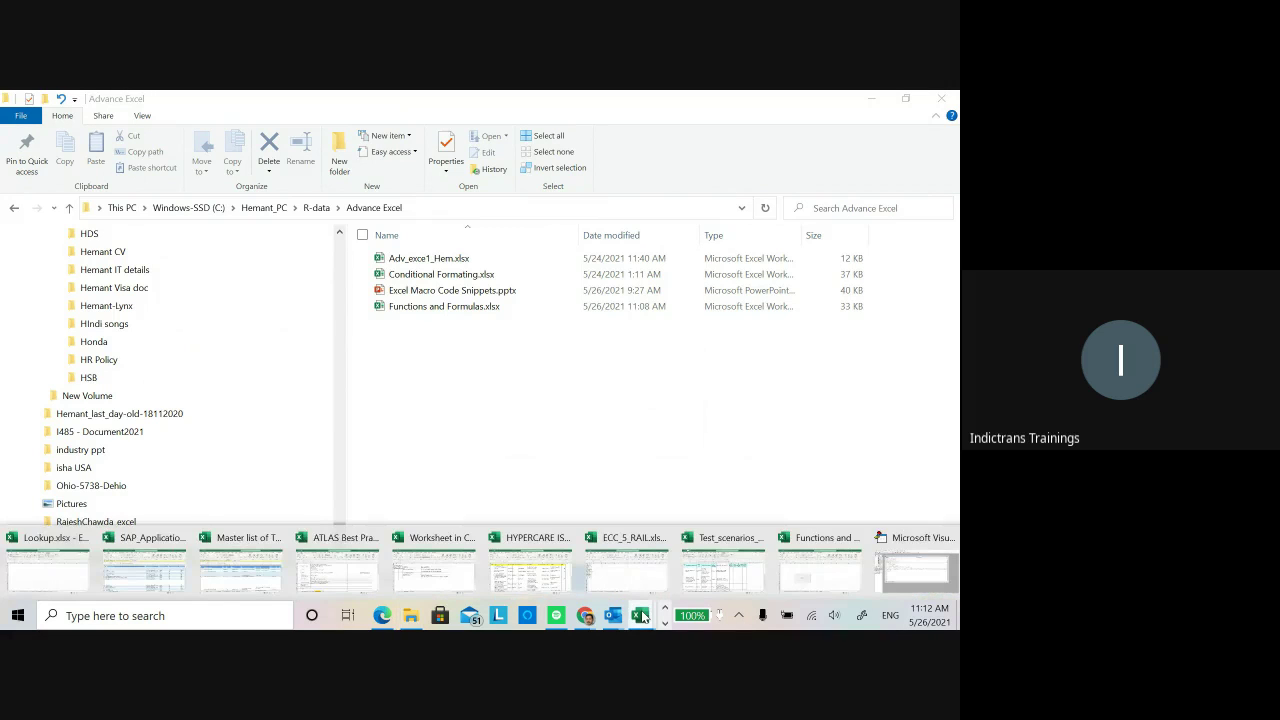
{"action": "left_click", "coordinate": [838, 575]}
{"action": "left_click", "coordinate": [287, 428]}
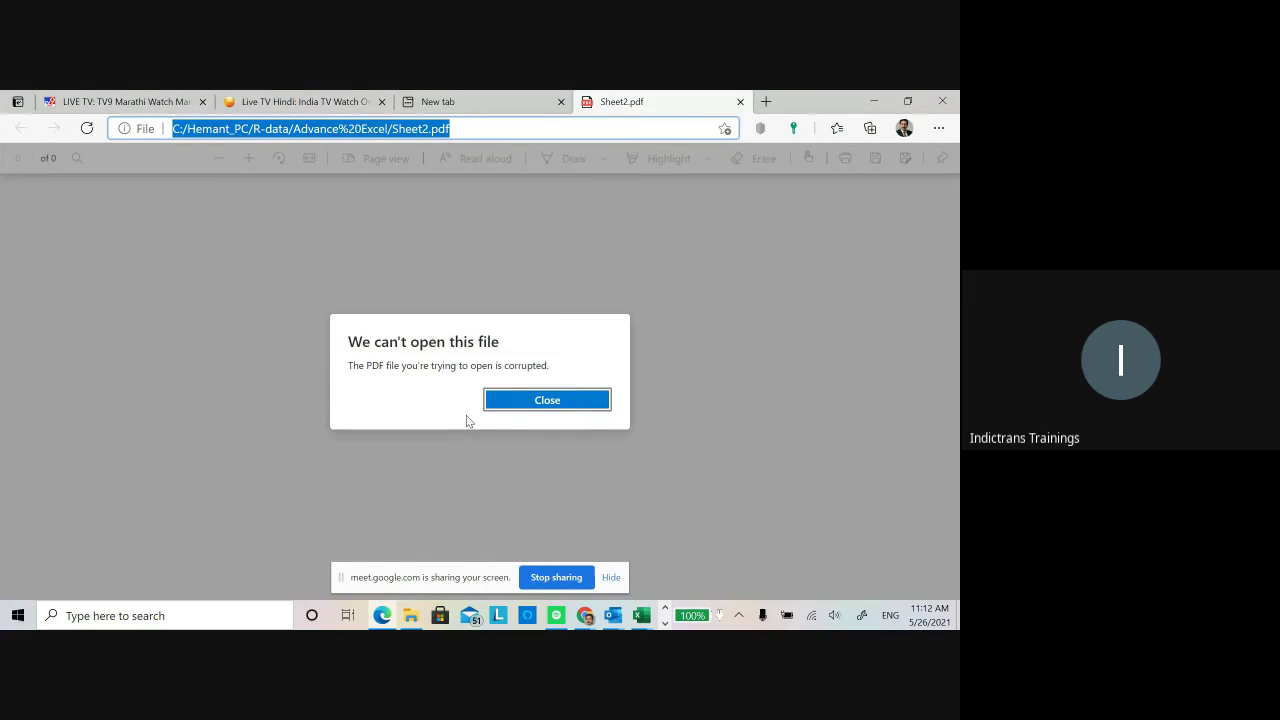
{"action": "left_click", "coordinate": [548, 401]}
{"action": "key", "text": "alt+Tab"}
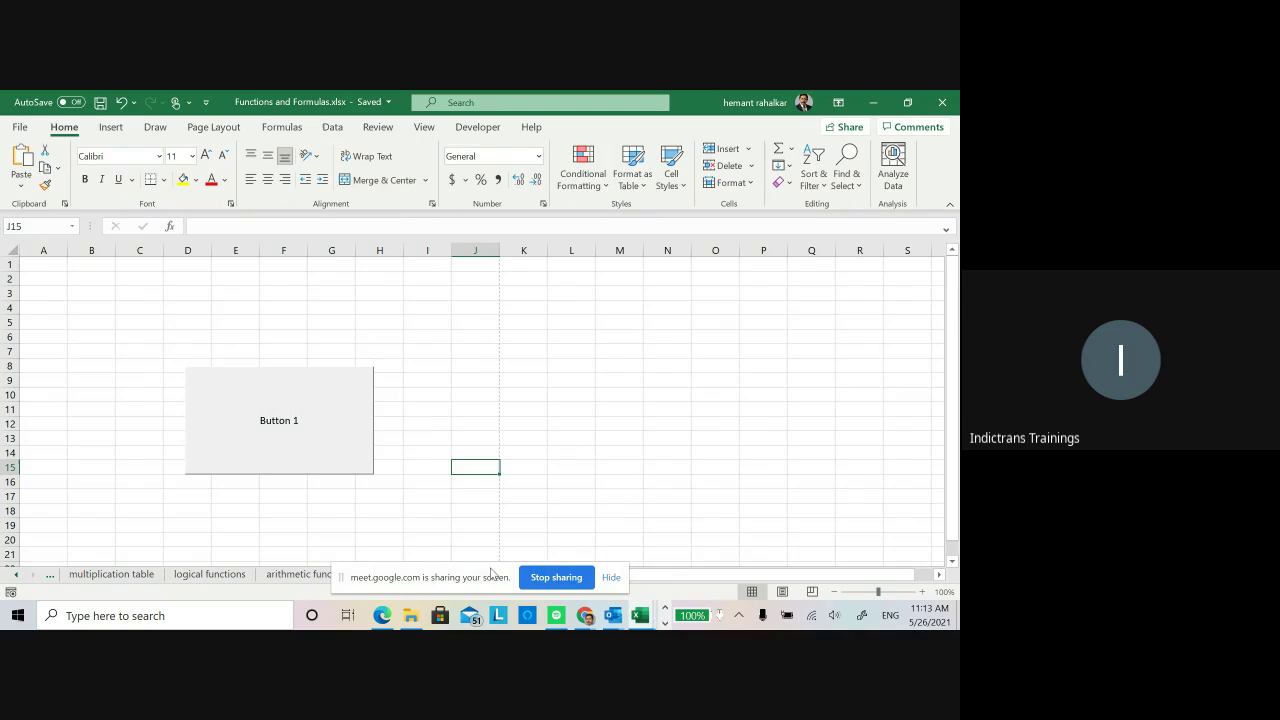
{"action": "left_click_drag", "start_coordinate": [473, 578], "coordinate": [755, 488]}
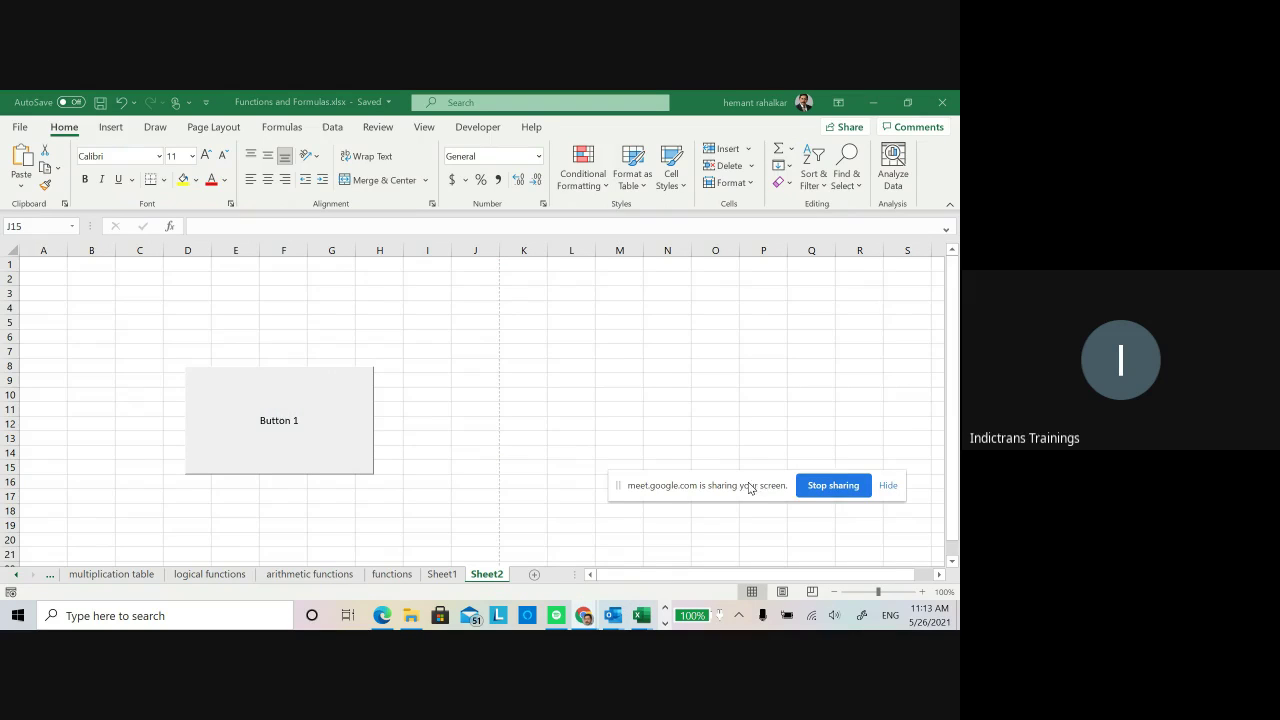
- Rename the Sheet2 worksheet as Test_pdf, and save the workbook in its macro-free format
{"action": "left_click", "coordinate": [490, 580]}
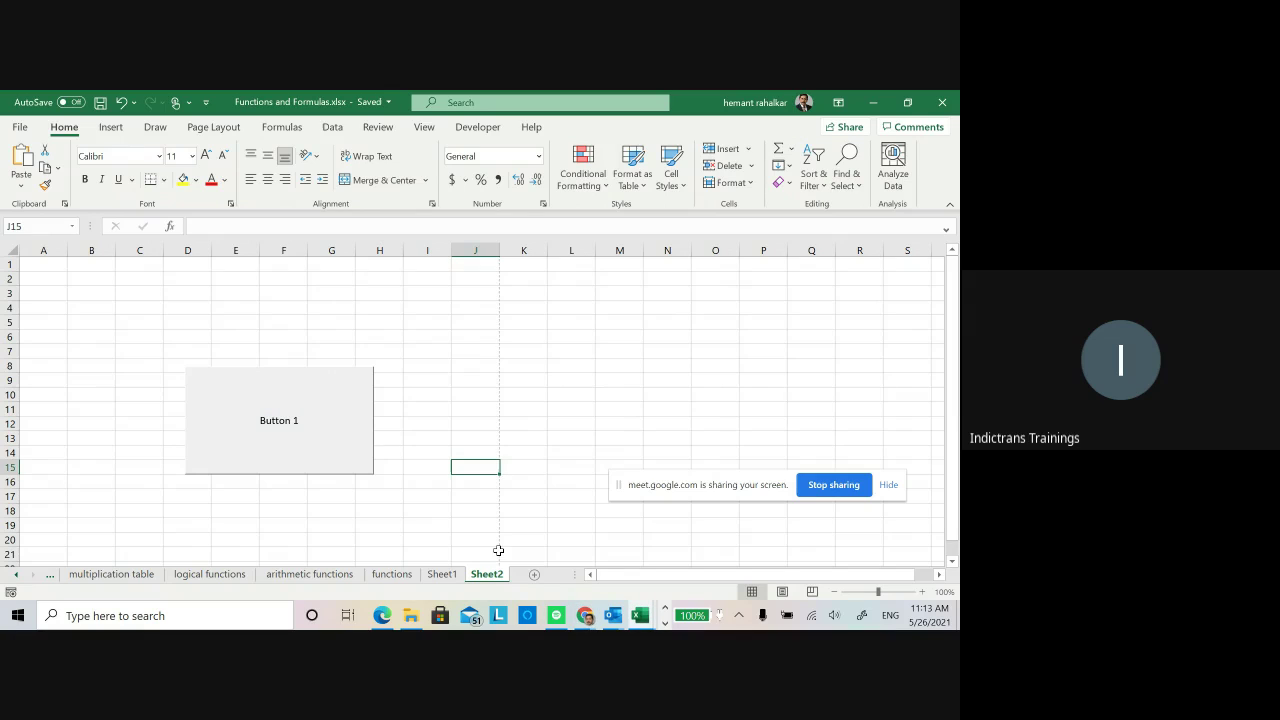
{"action": "right_click", "coordinate": [490, 579]}
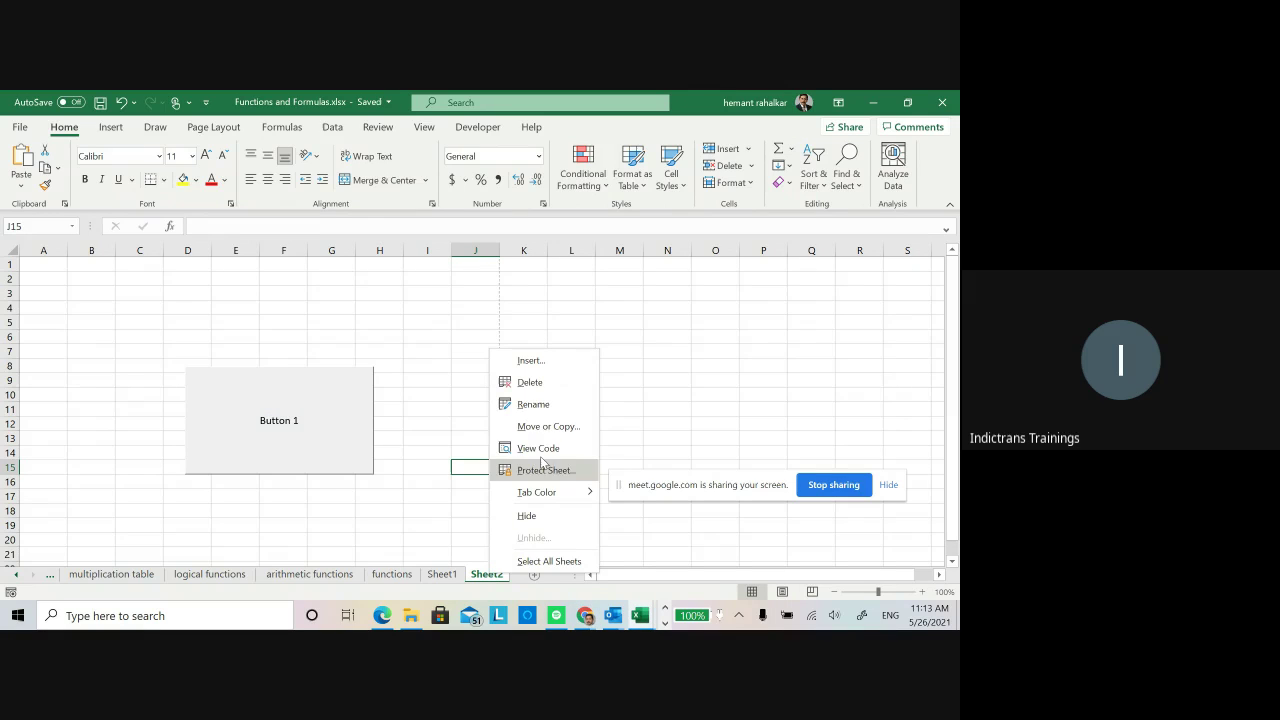
{"action": "left_click", "coordinate": [541, 404]}
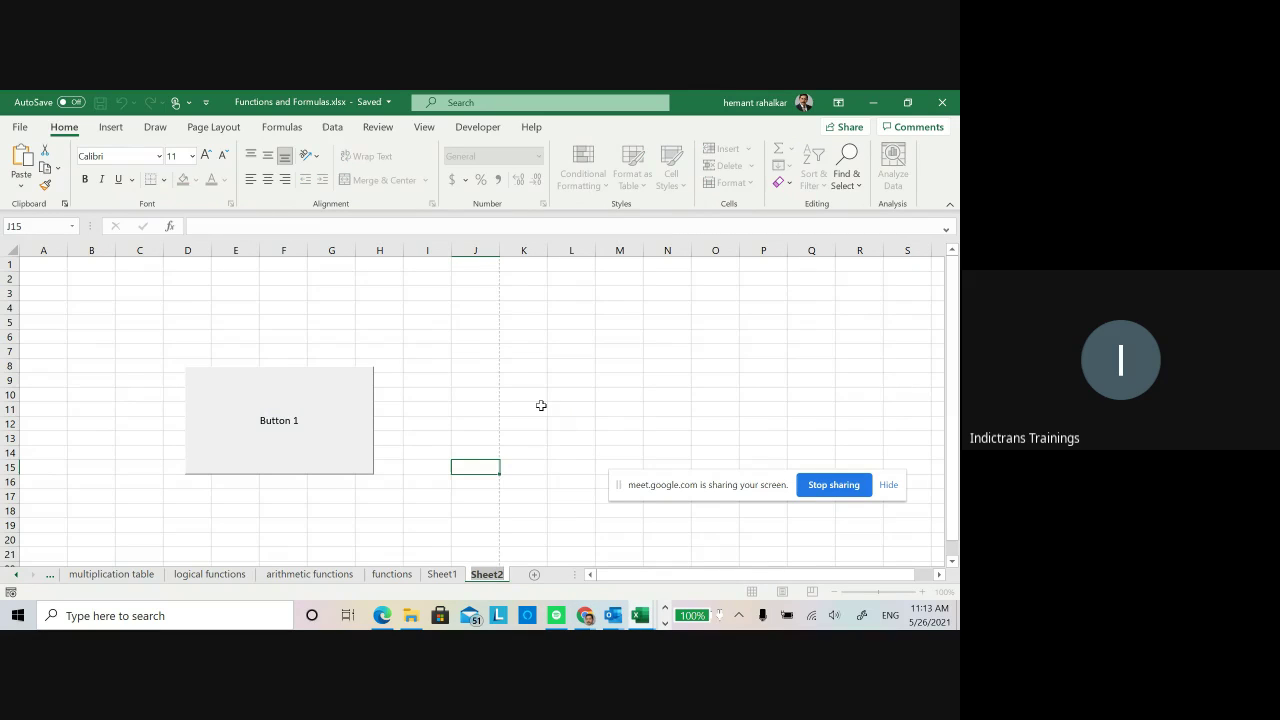
{"action": "type", "text": "tes"}
{"action": "key", "text": "Return"}
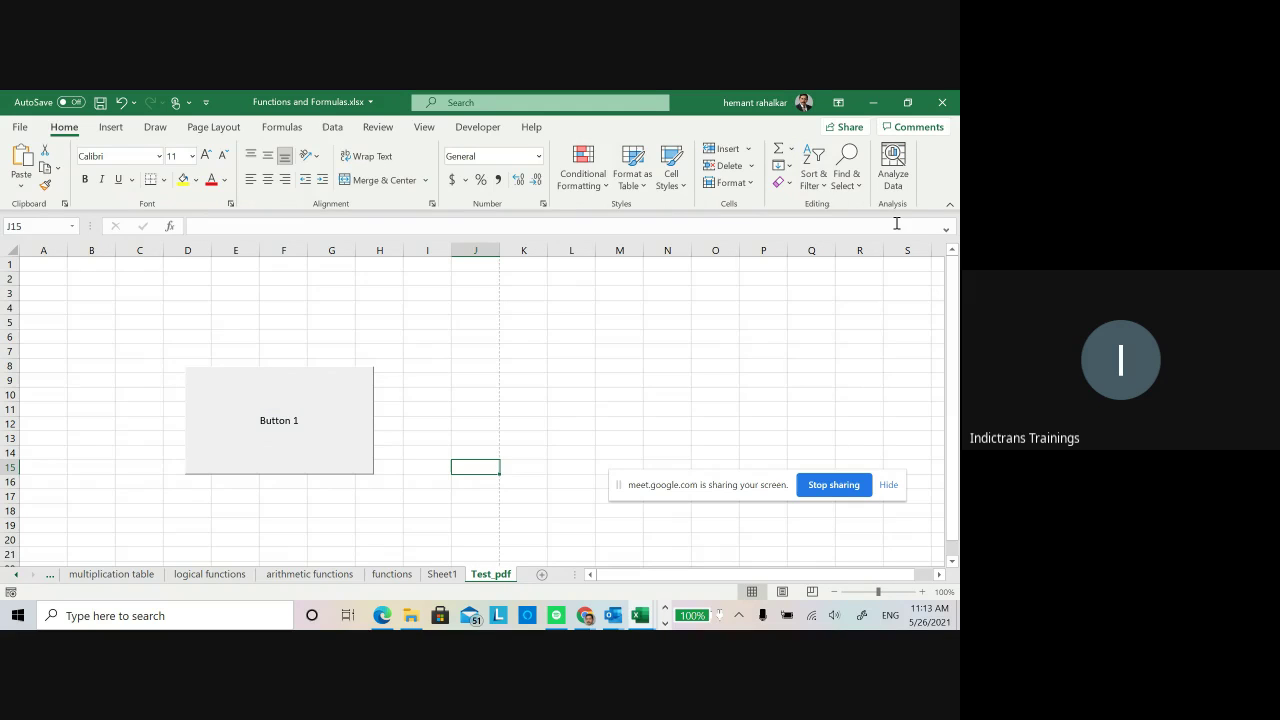
{"action": "left_click", "coordinate": [100, 102]}
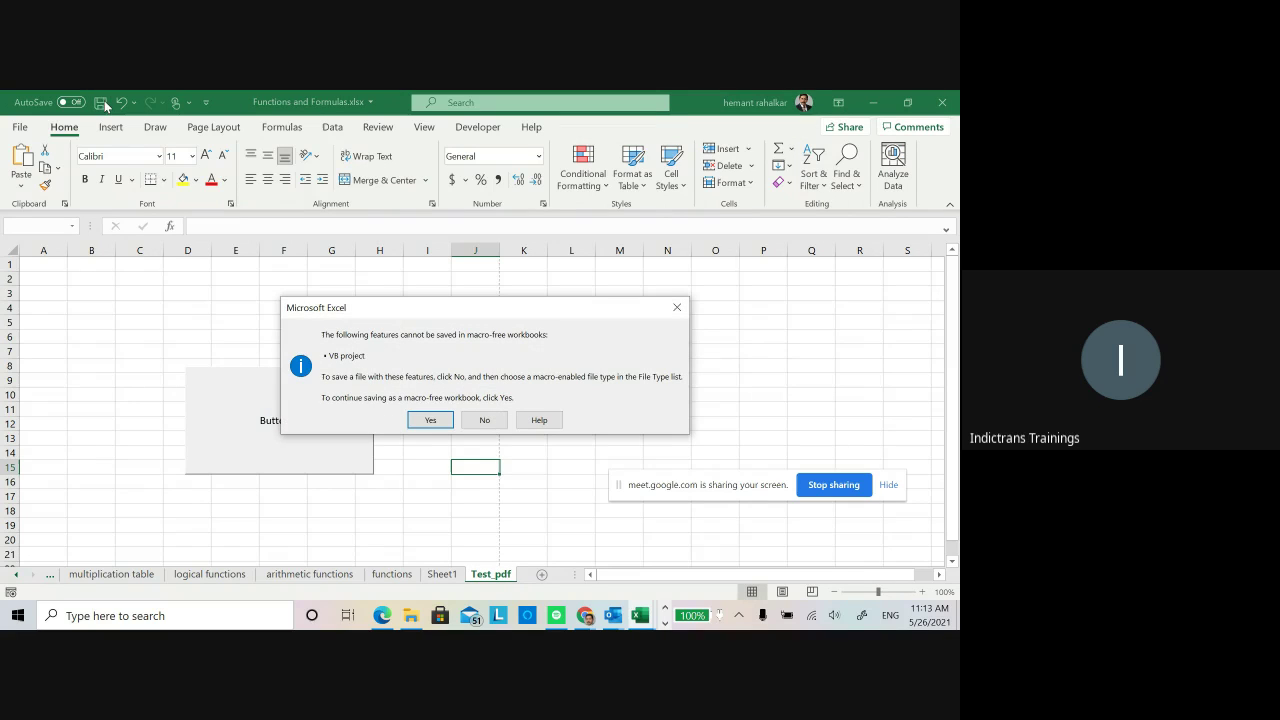
{"action": "left_click", "coordinate": [429, 420]}
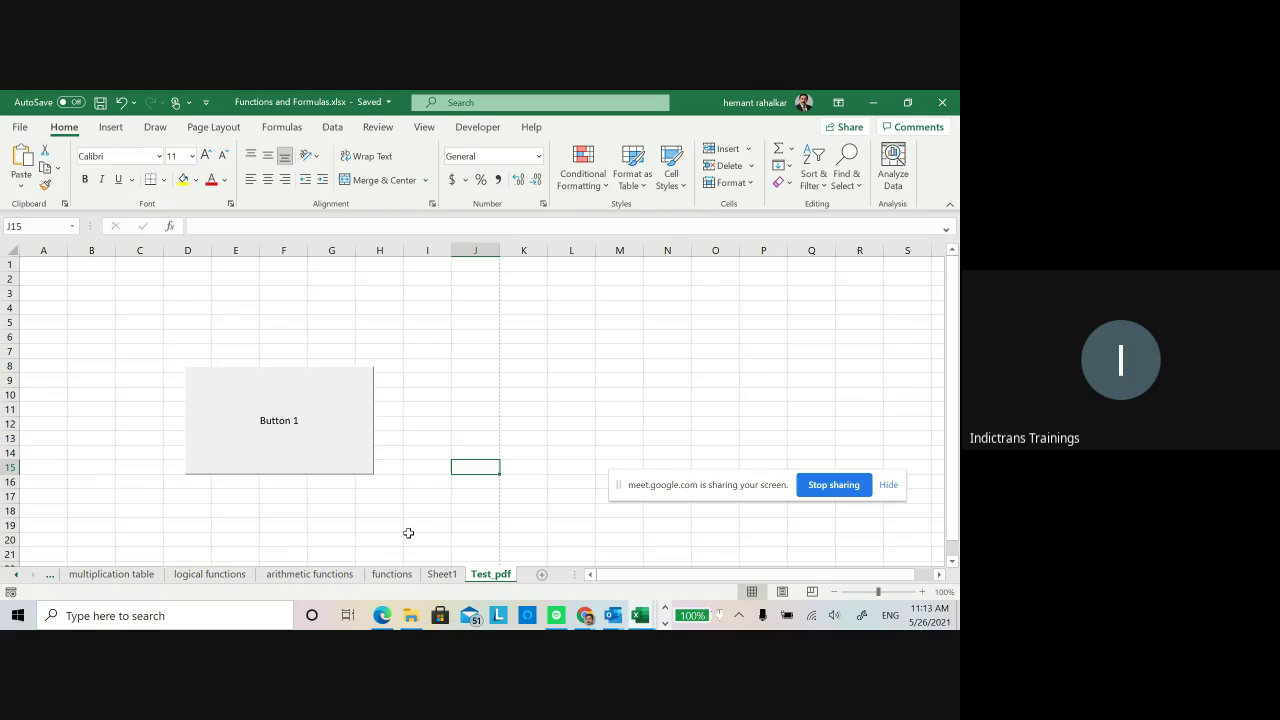
- Draw a form-control button on Sheet1 beside the Pvalue summary table, covering about F21 to H23
{"action": "left_click", "coordinate": [441, 574]}
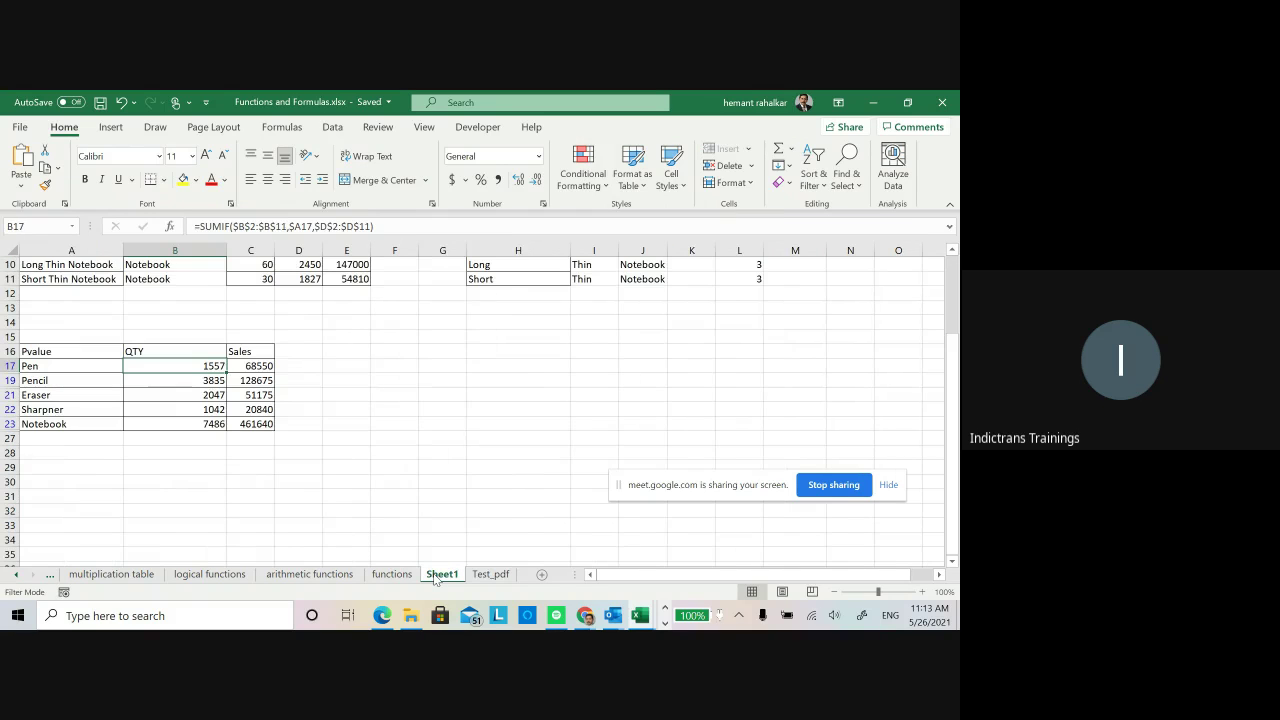
{"action": "left_click", "coordinate": [403, 395]}
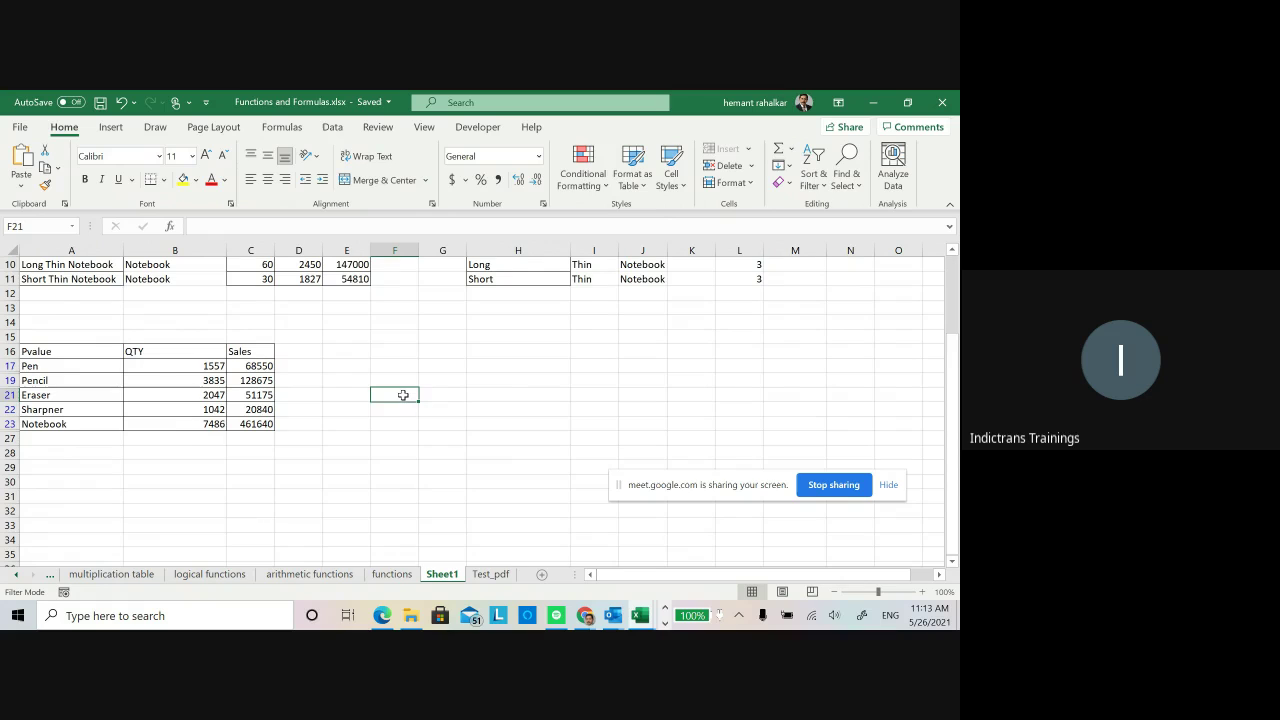
{"action": "scroll", "coordinate": [403, 395], "scroll_direction": "up", "scroll_amount": 1}
{"action": "scroll", "coordinate": [403, 395], "scroll_direction": "up", "scroll_amount": 2}
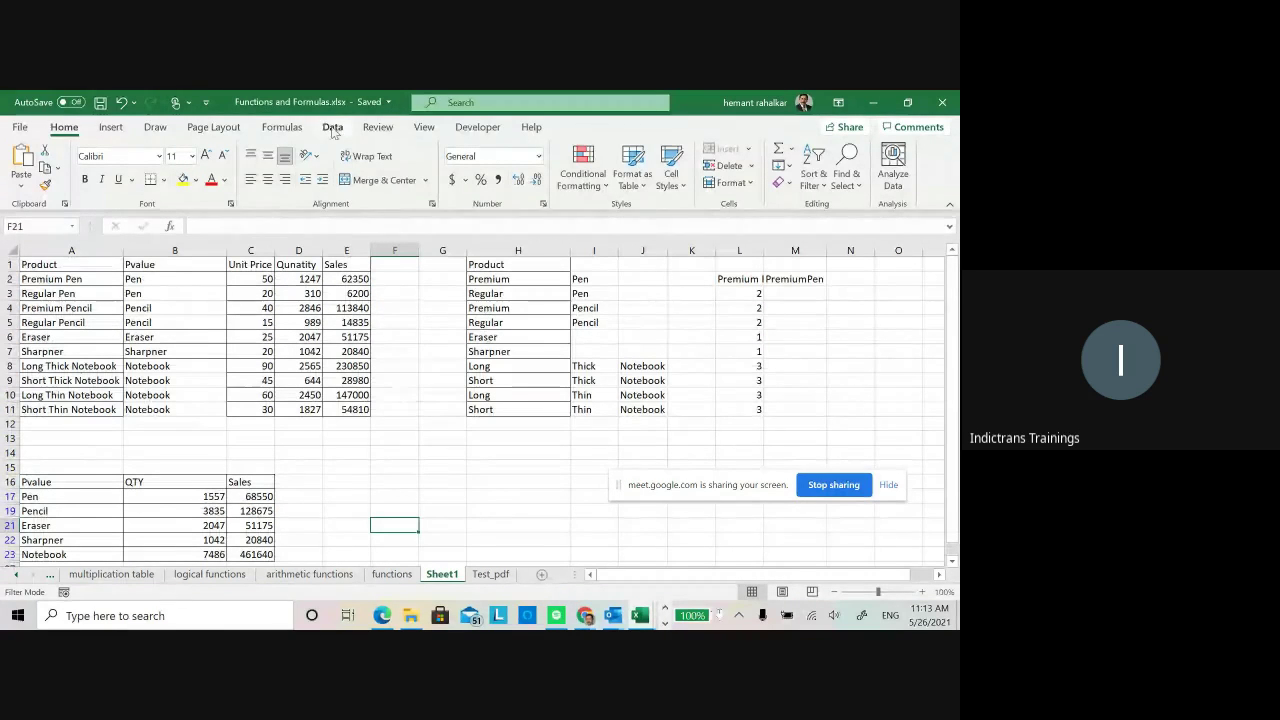
{"action": "left_click", "coordinate": [487, 129]}
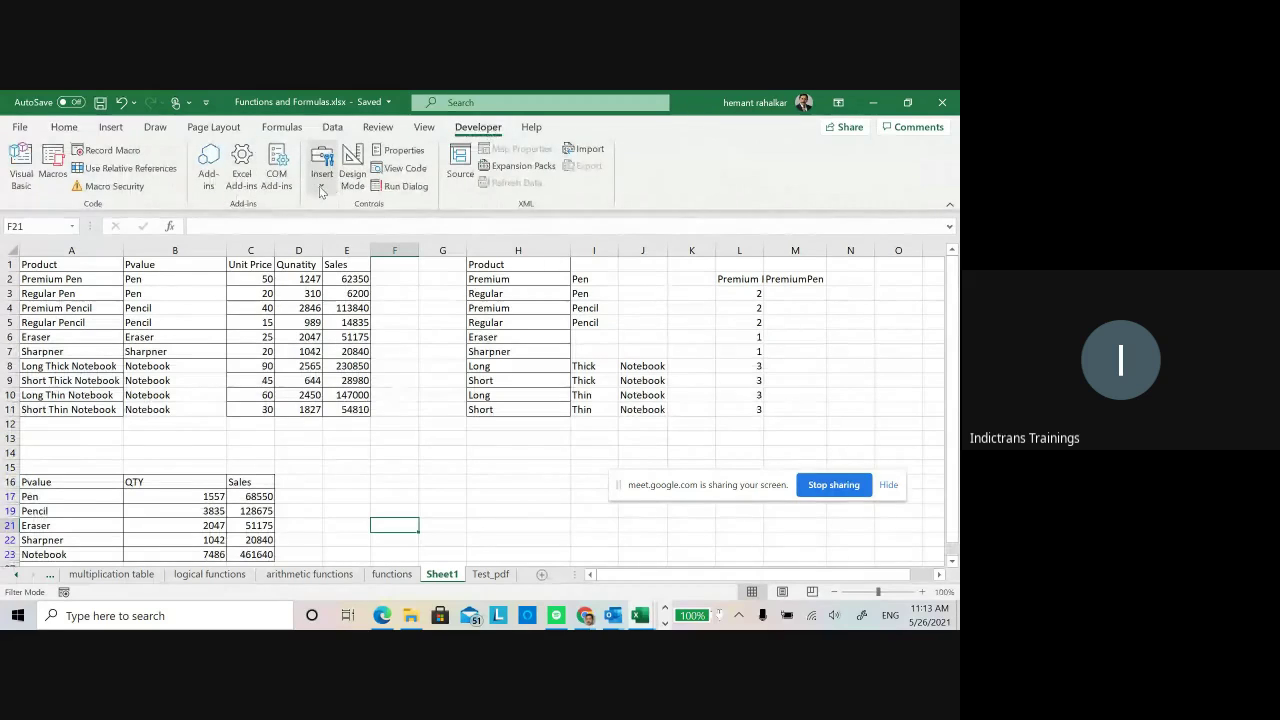
{"action": "left_click", "coordinate": [321, 175]}
{"action": "left_click", "coordinate": [315, 225]}
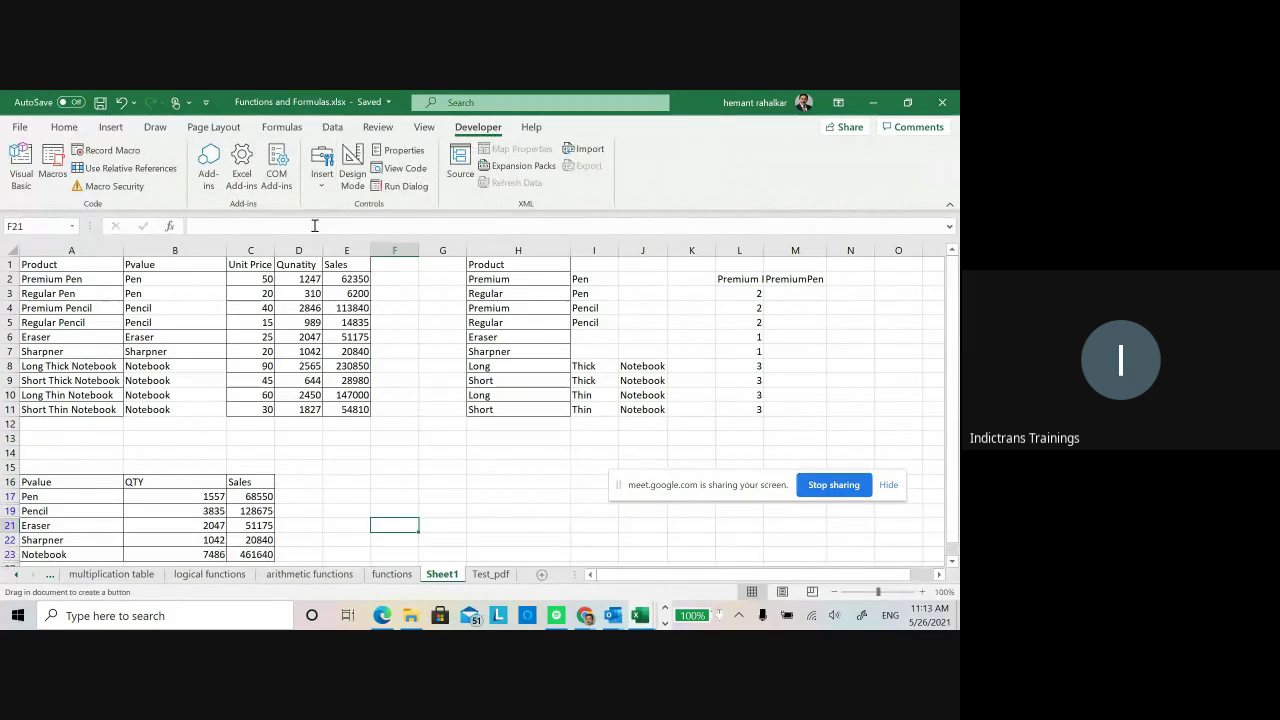
{"action": "mouse_move", "coordinate": [388, 525]}
{"action": "left_mouse_down"}
{"action": "mouse_move", "coordinate": [518, 542]}
{"action": "mouse_move", "coordinate": [530, 565]}
{"action": "left_mouse_up"}
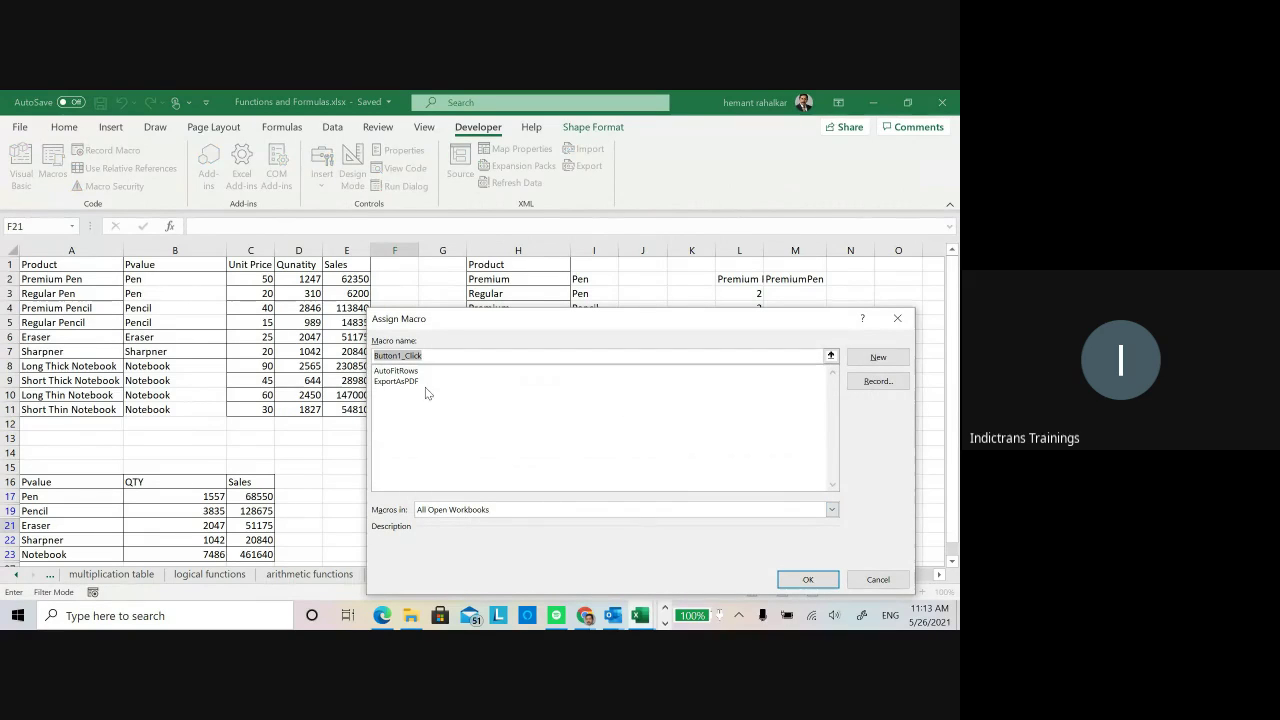
{"action": "left_click", "coordinate": [805, 580]}
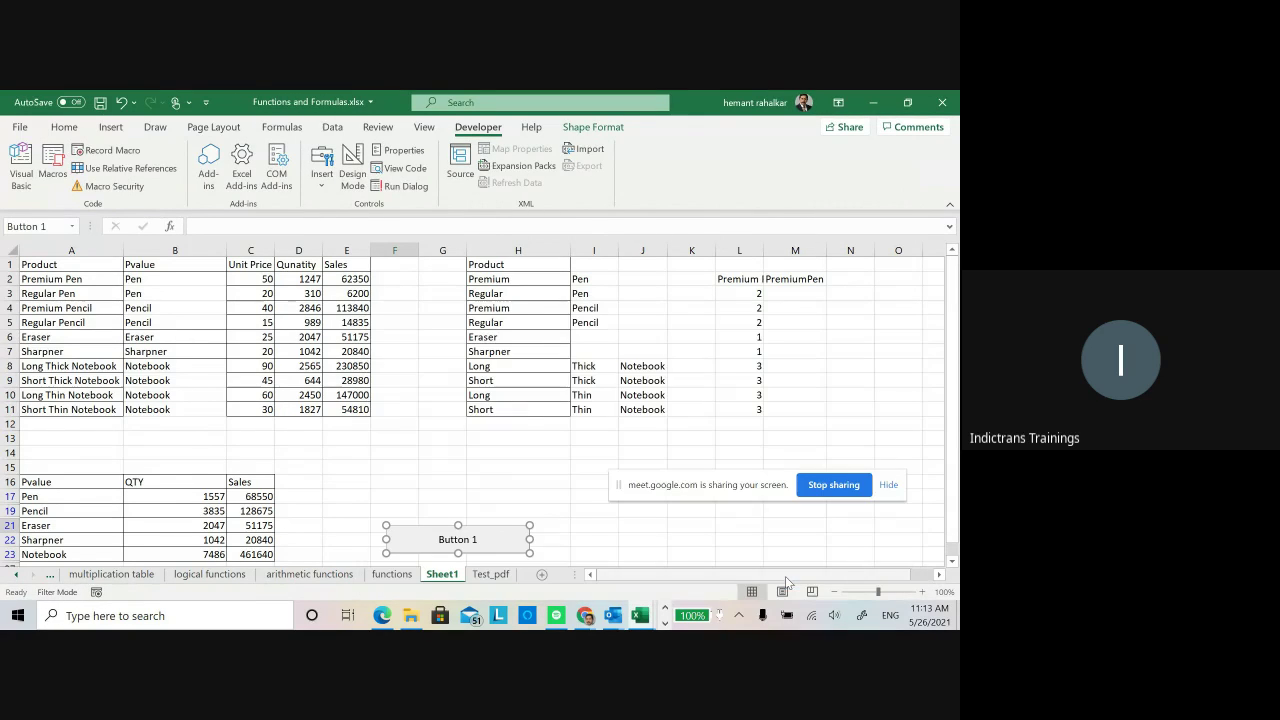
- Assign the ExportAsPDF macro to the new button on Sheet1, and save the workbook
{"action": "right_click", "coordinate": [458, 537]}
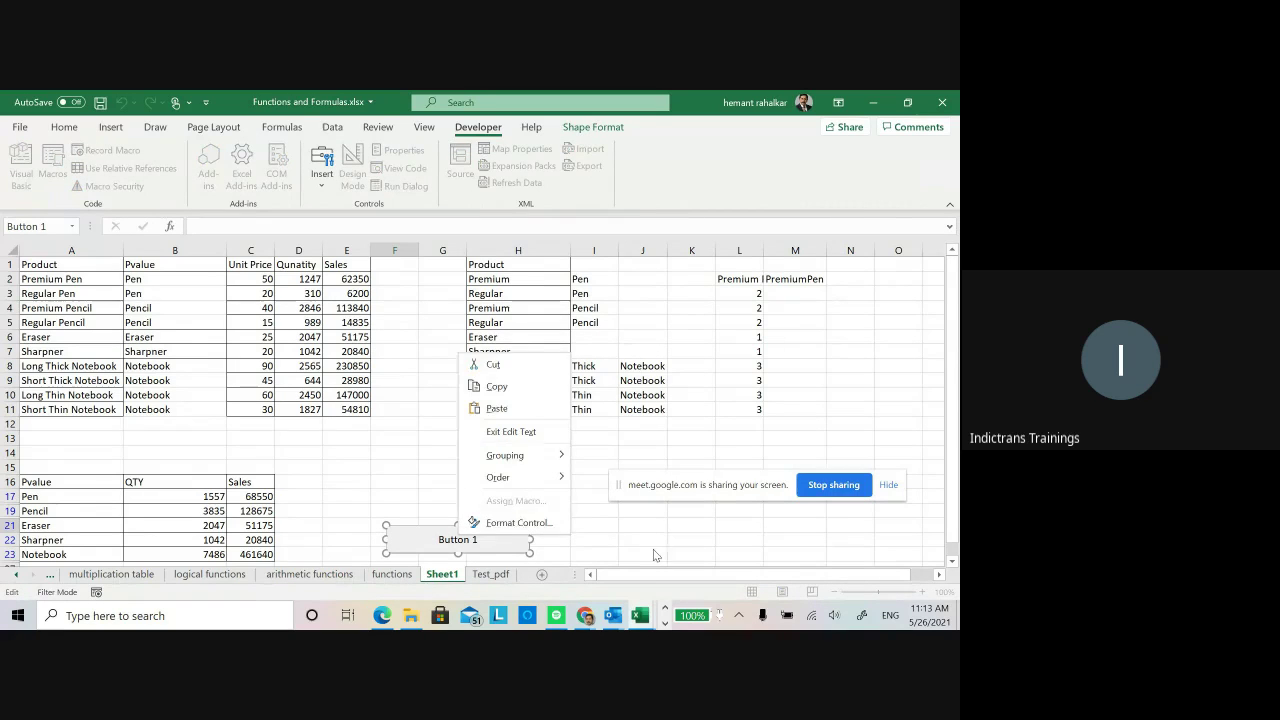
{"action": "key", "text": "Escape"}
{"action": "left_click", "coordinate": [548, 494]}
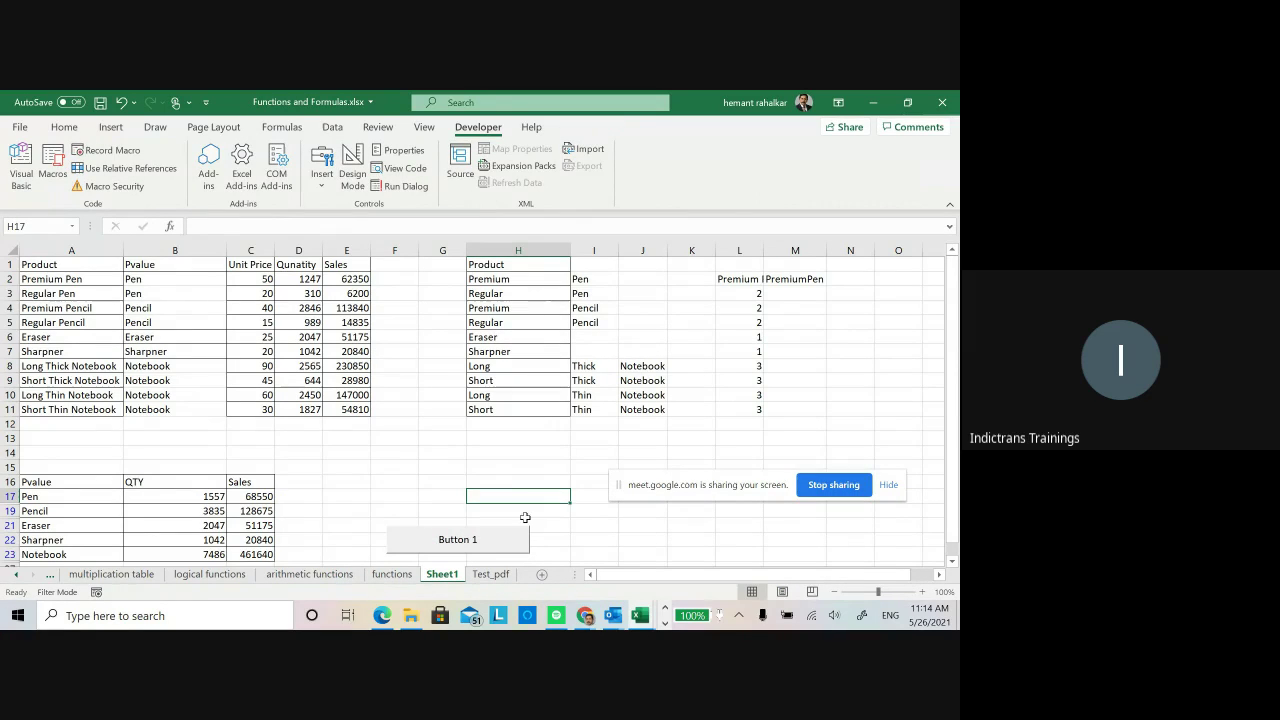
{"action": "right_click", "coordinate": [492, 540]}
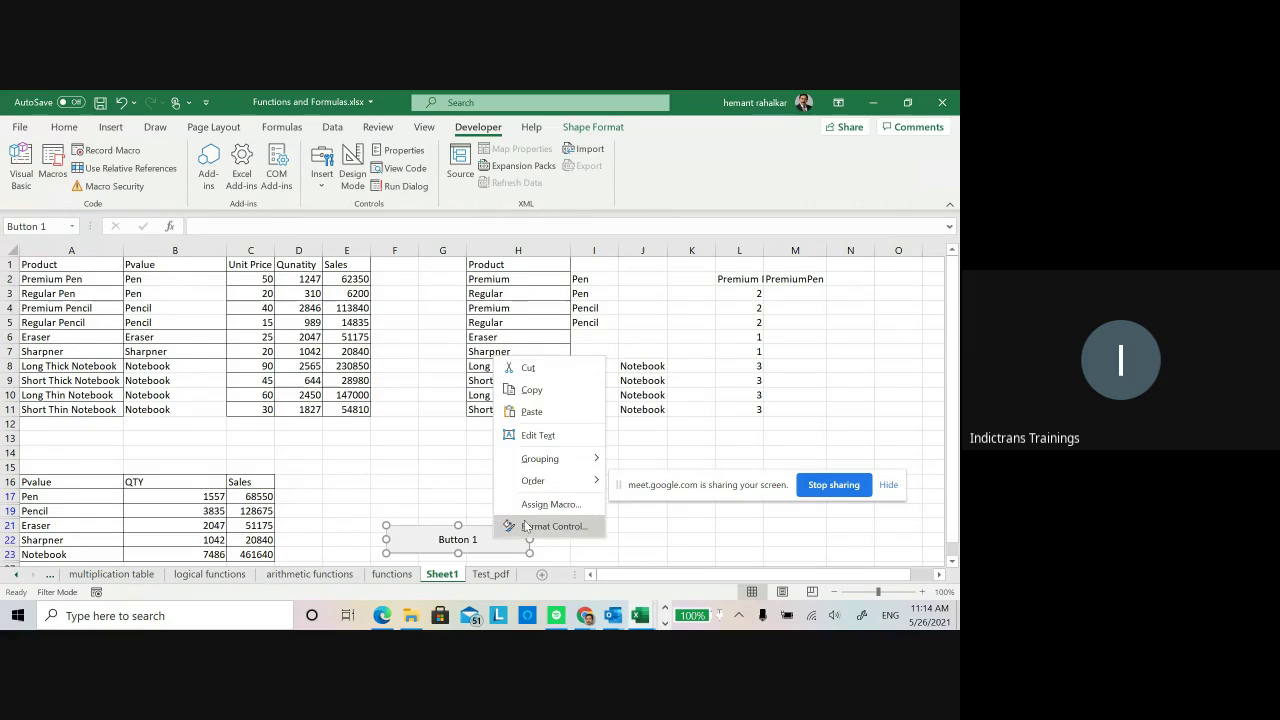
{"action": "left_click", "coordinate": [550, 504]}
{"action": "left_click", "coordinate": [293, 382]}
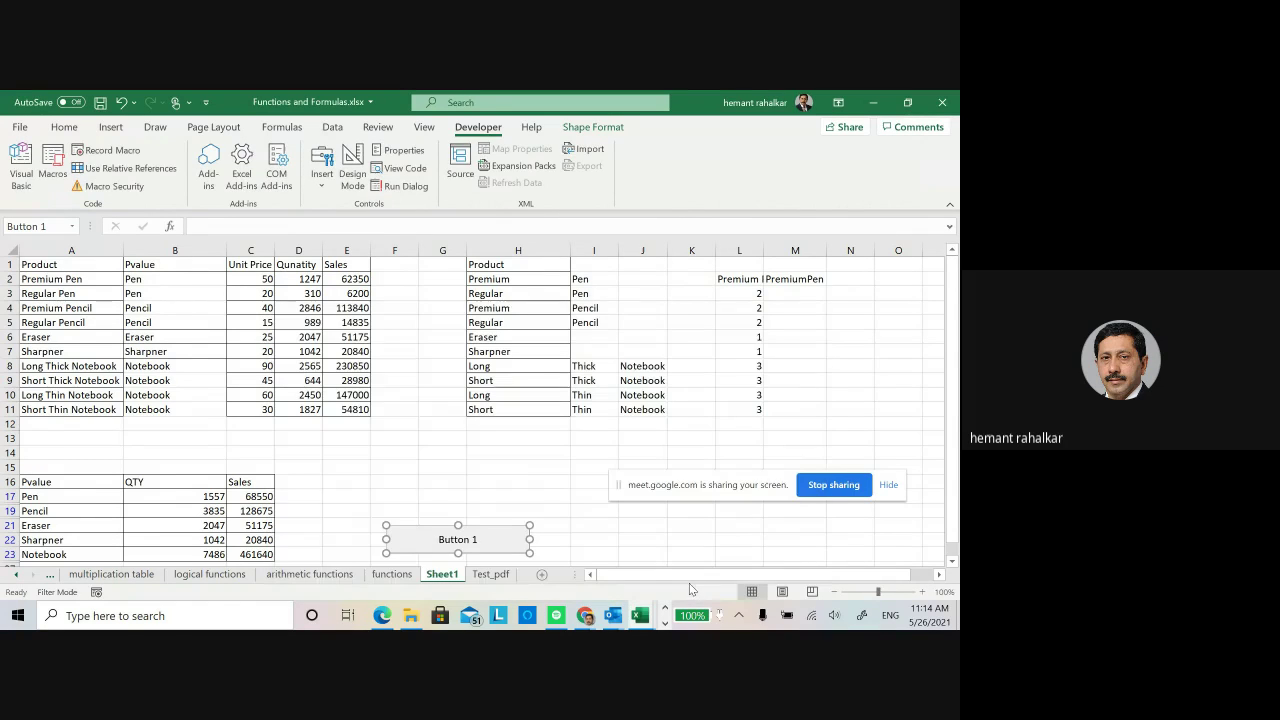
{"action": "left_click", "coordinate": [713, 580]}
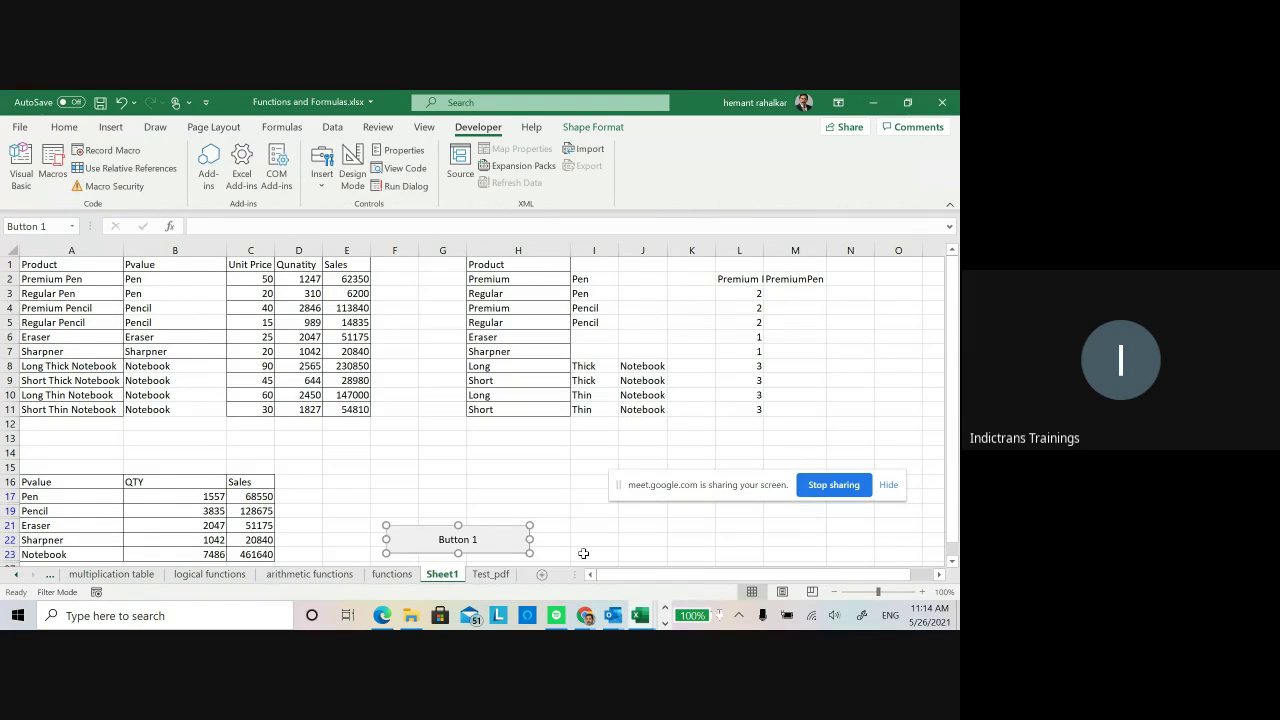
{"action": "left_click", "coordinate": [101, 103]}
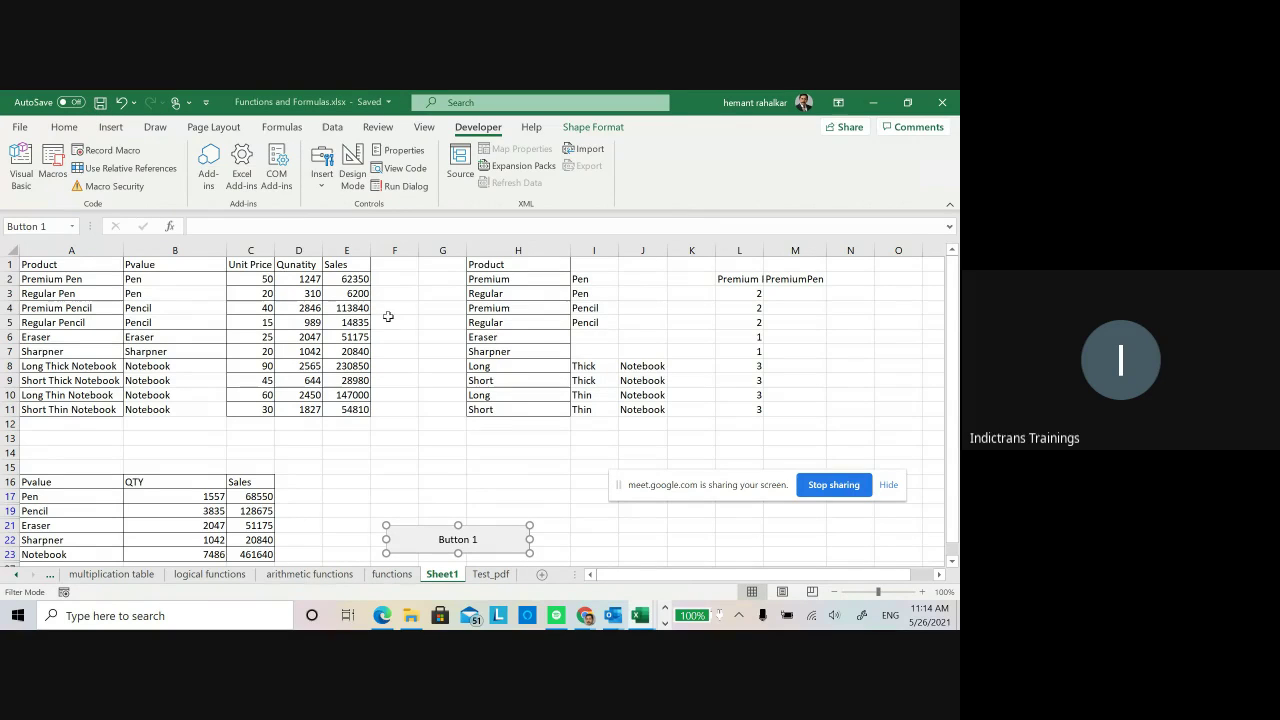
{"action": "left_click", "coordinate": [553, 511]}
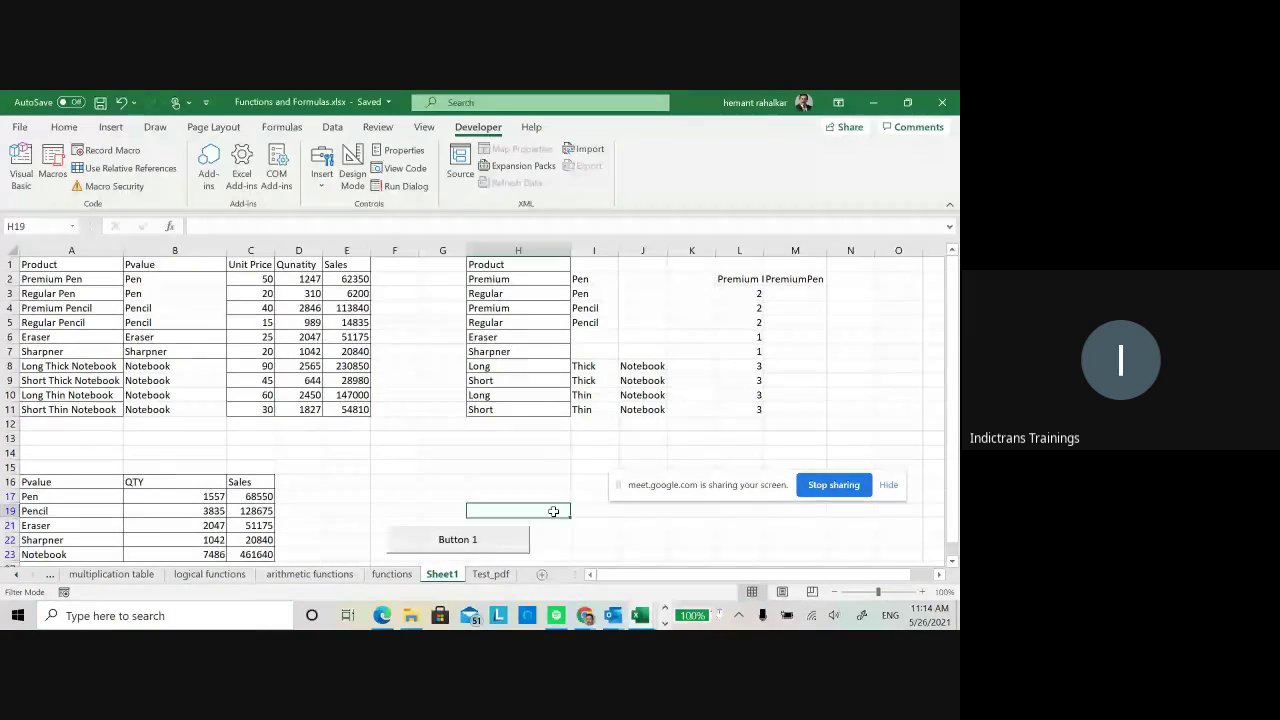
- Export Sheet1 to PDF with its new button, and look through the pages of the opened PDF
{"action": "left_click", "coordinate": [458, 541]}
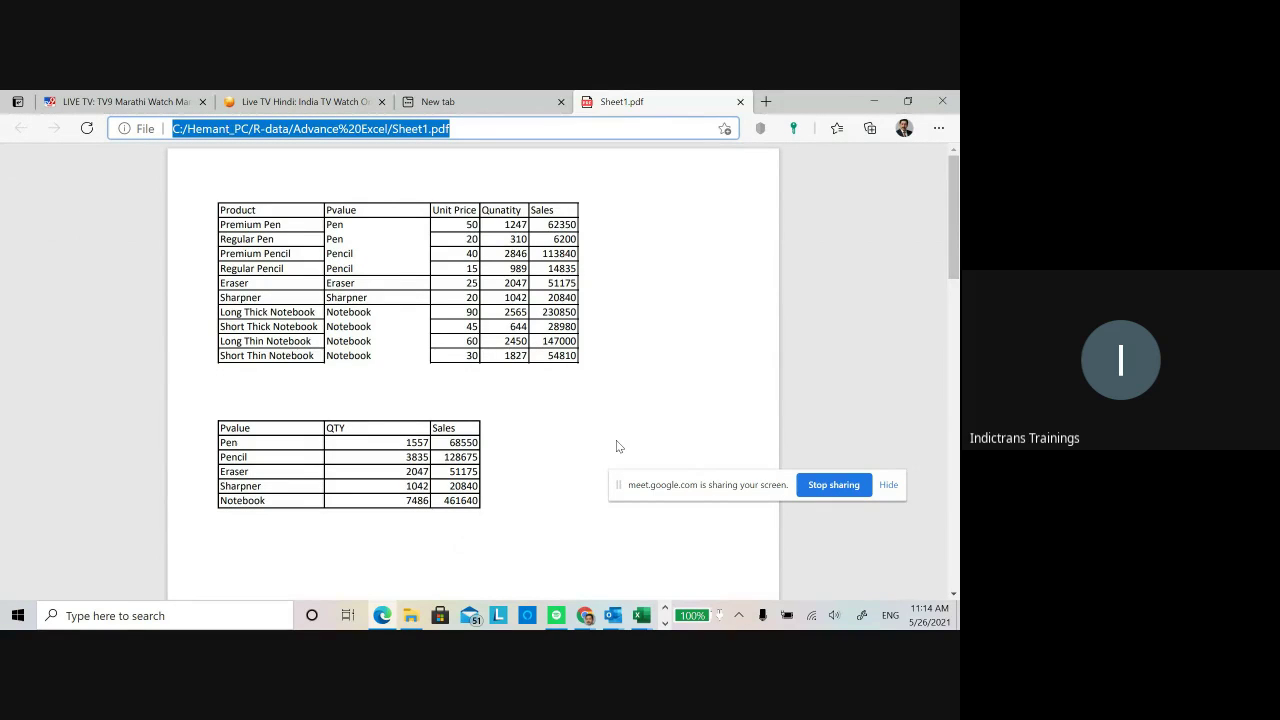
{"action": "scroll", "coordinate": [617, 441], "scroll_direction": "down", "scroll_amount": 2}
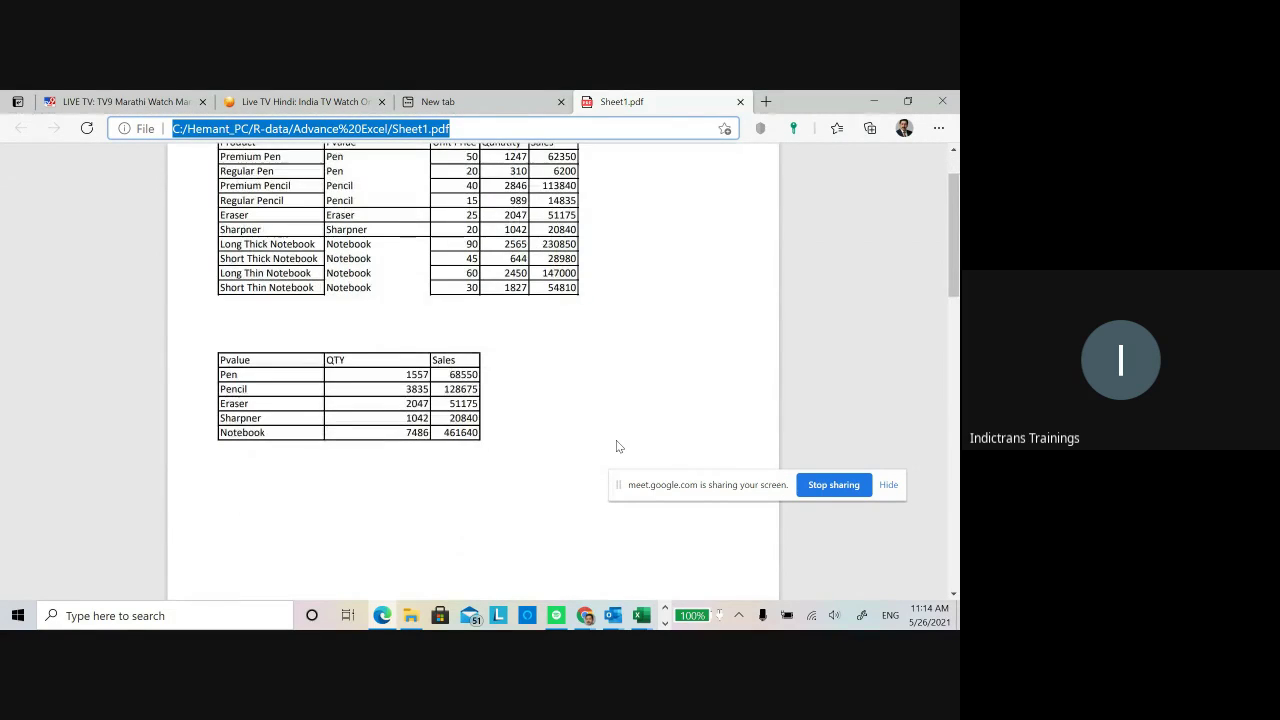
{"action": "scroll", "coordinate": [617, 441], "scroll_direction": "down", "scroll_amount": 1}
{"action": "scroll", "coordinate": [616, 445], "scroll_direction": "down", "scroll_amount": 3}
{"action": "scroll", "coordinate": [616, 445], "scroll_direction": "up", "scroll_amount": 6}
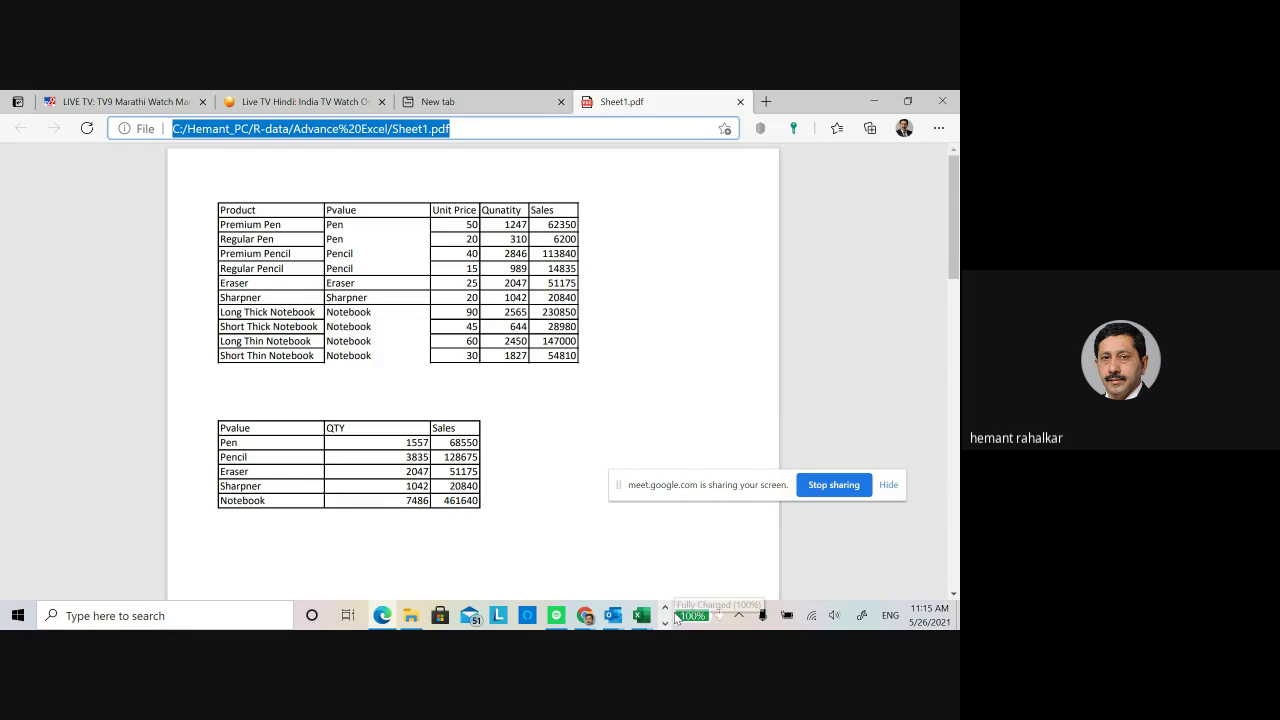
- Return to the Functions and Formulas workbook, and examine the Pvalue summary table and the QTY formula for Pen on Sheet1
{"action": "mouse_move", "coordinate": [638, 622]}
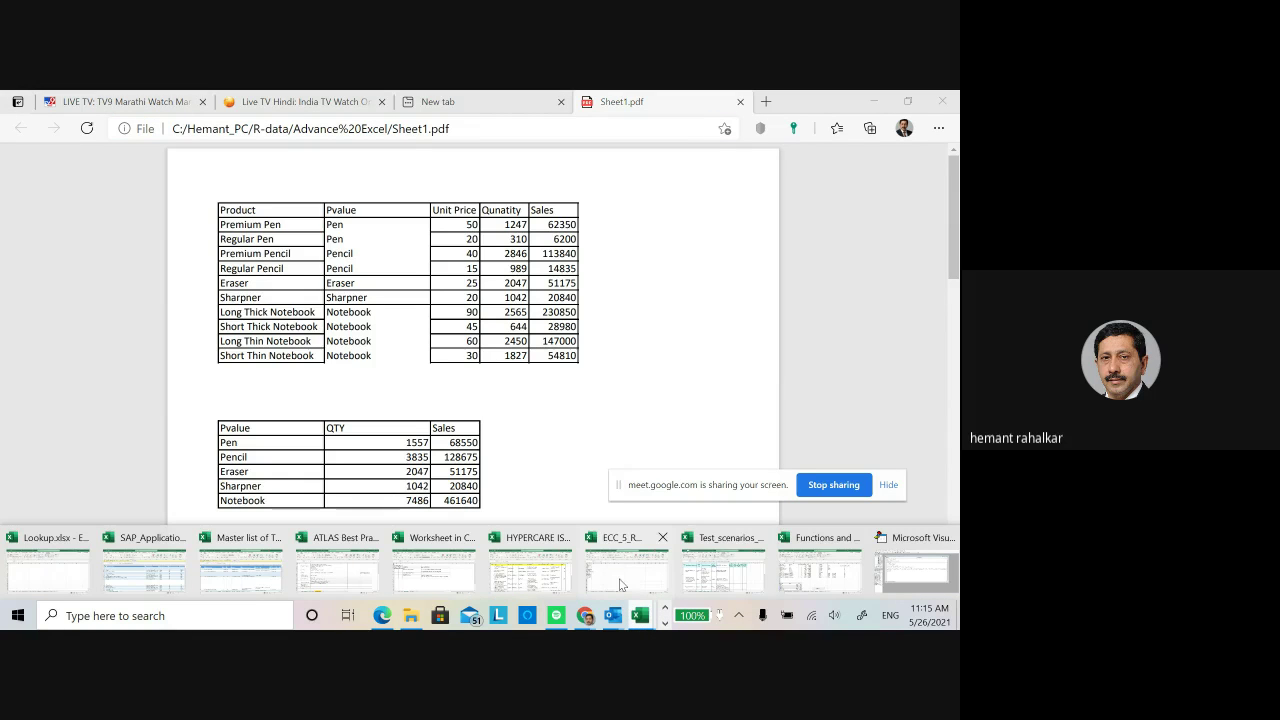
{"action": "left_click", "coordinate": [800, 568]}
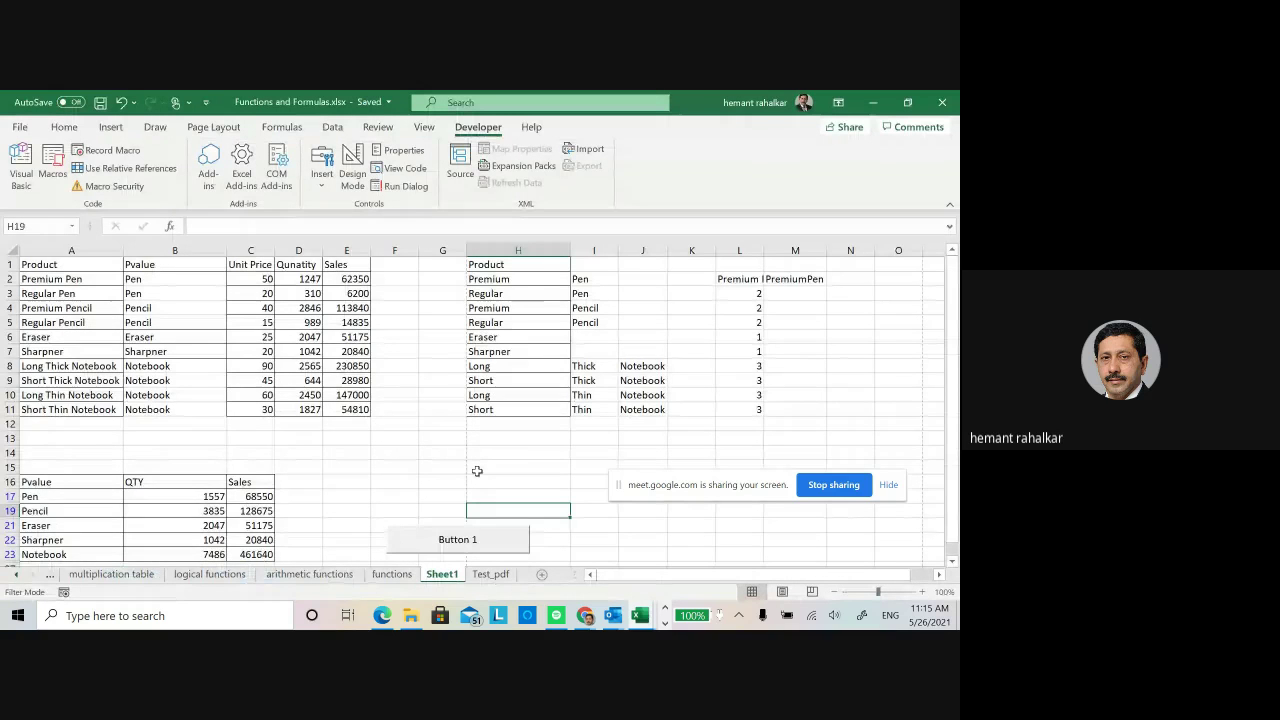
{"action": "scroll", "coordinate": [477, 466], "scroll_direction": "down", "scroll_amount": 2}
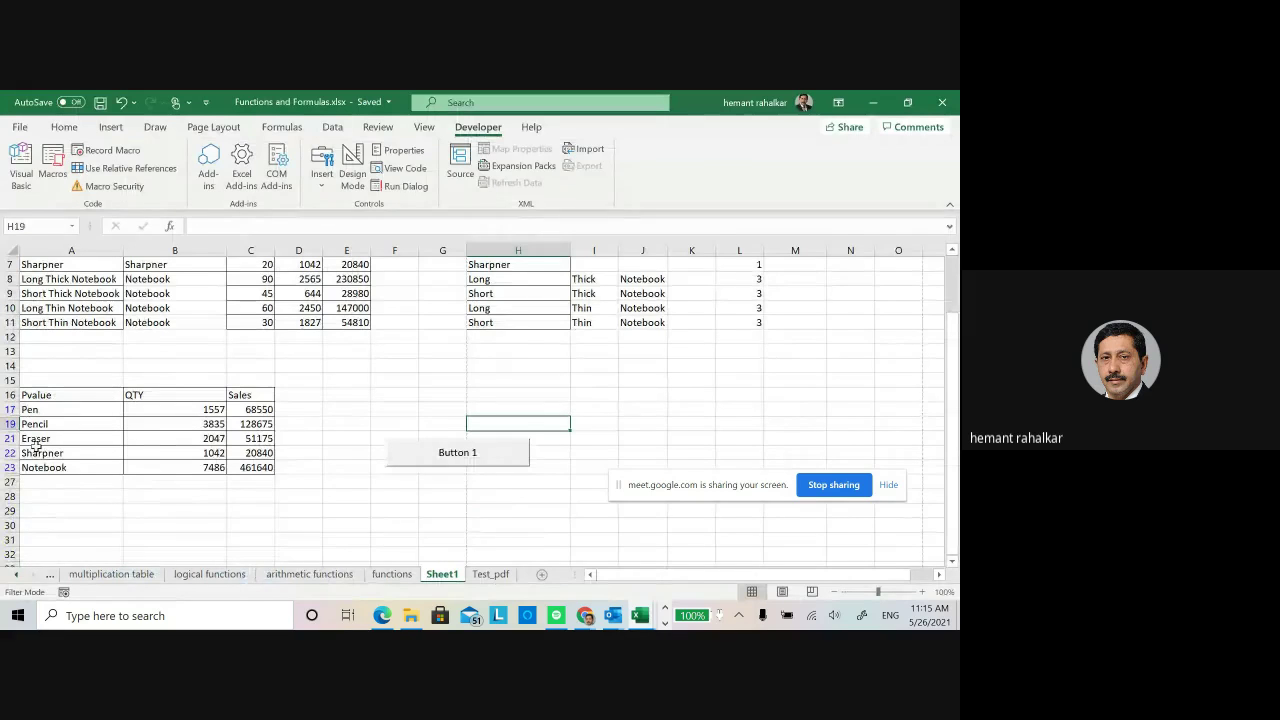
{"action": "left_click_drag", "start_coordinate": [72, 487], "coordinate": [239, 483]}
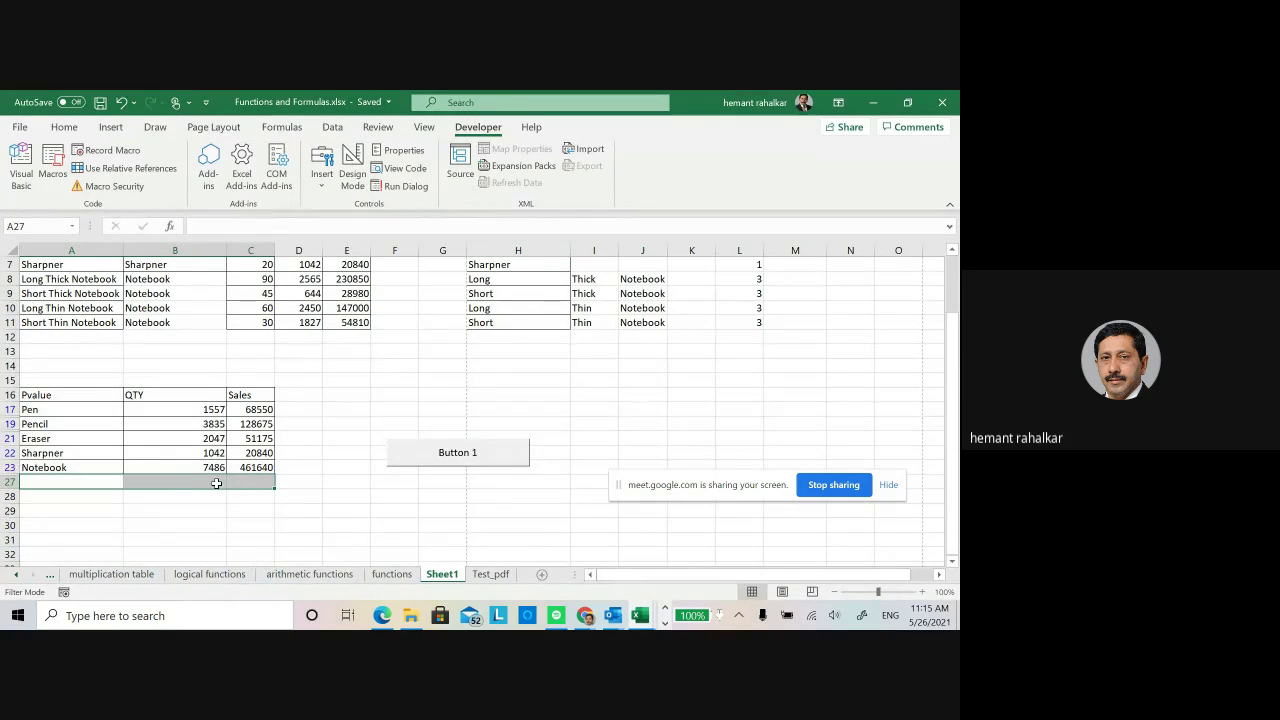
{"action": "left_click", "coordinate": [50, 466]}
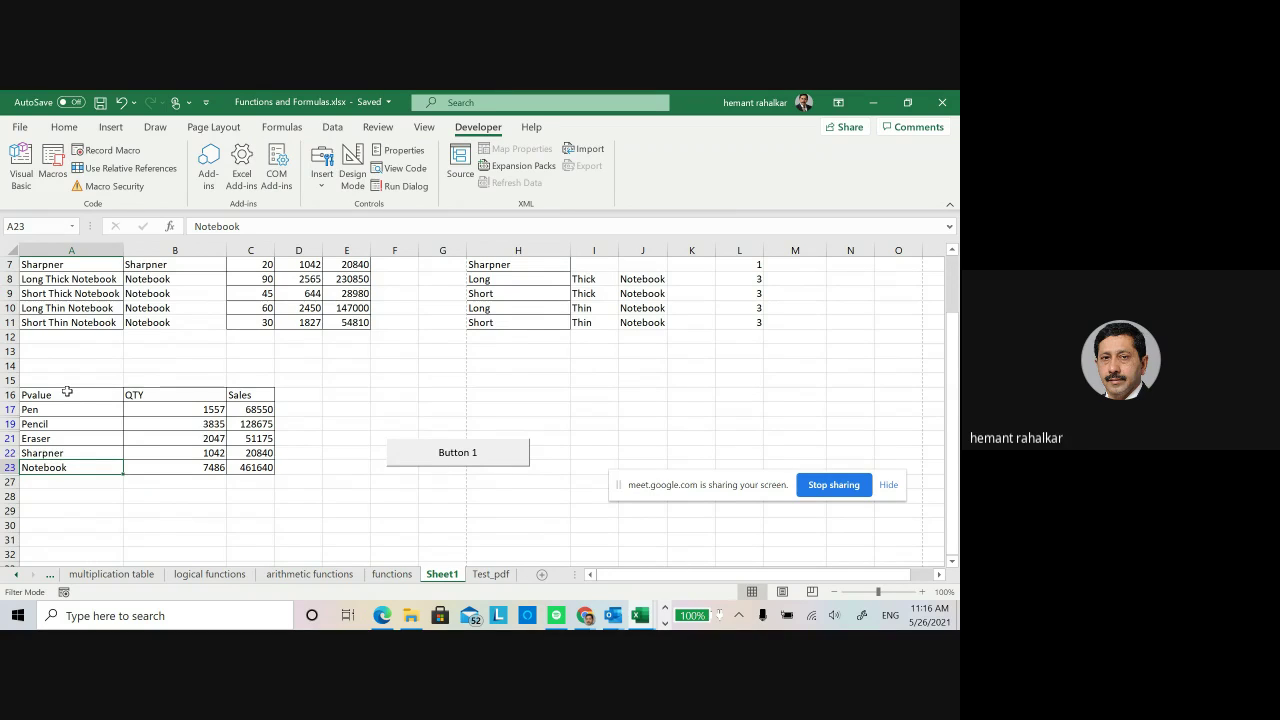
{"action": "scroll", "coordinate": [67, 391], "scroll_direction": "up", "scroll_amount": 1}
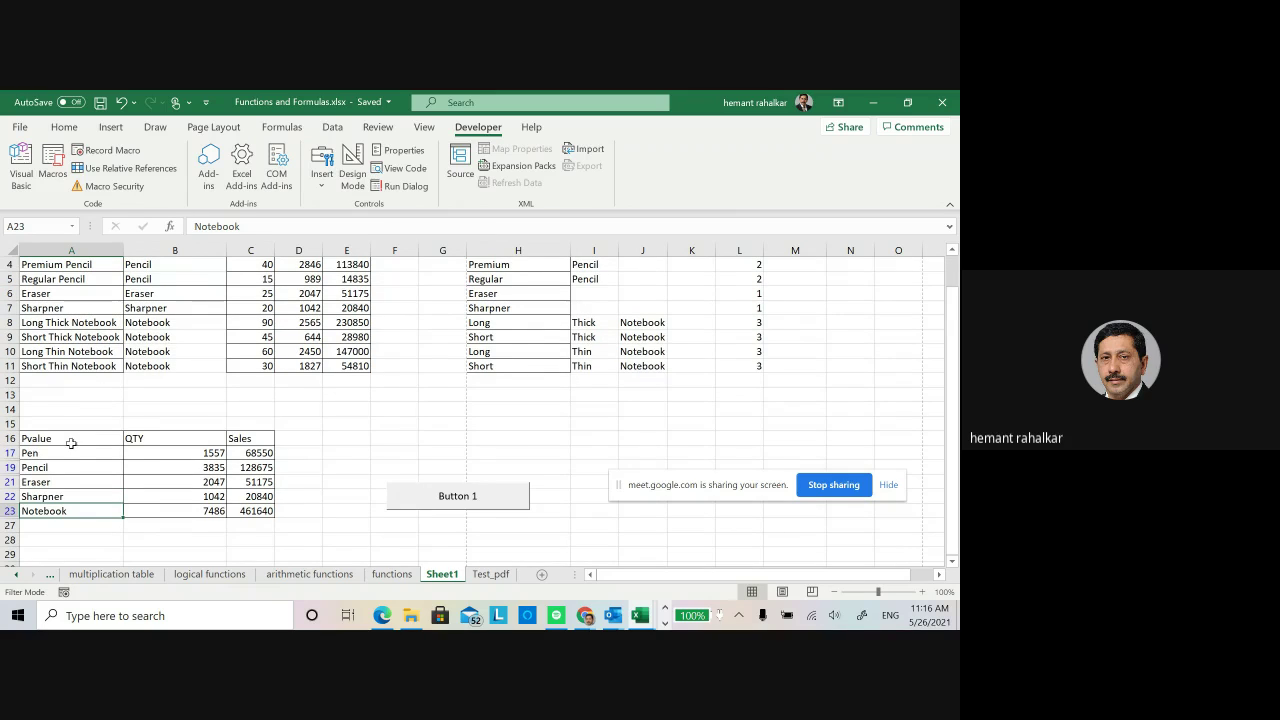
{"action": "left_click", "coordinate": [67, 452]}
{"action": "left_click", "coordinate": [172, 455]}
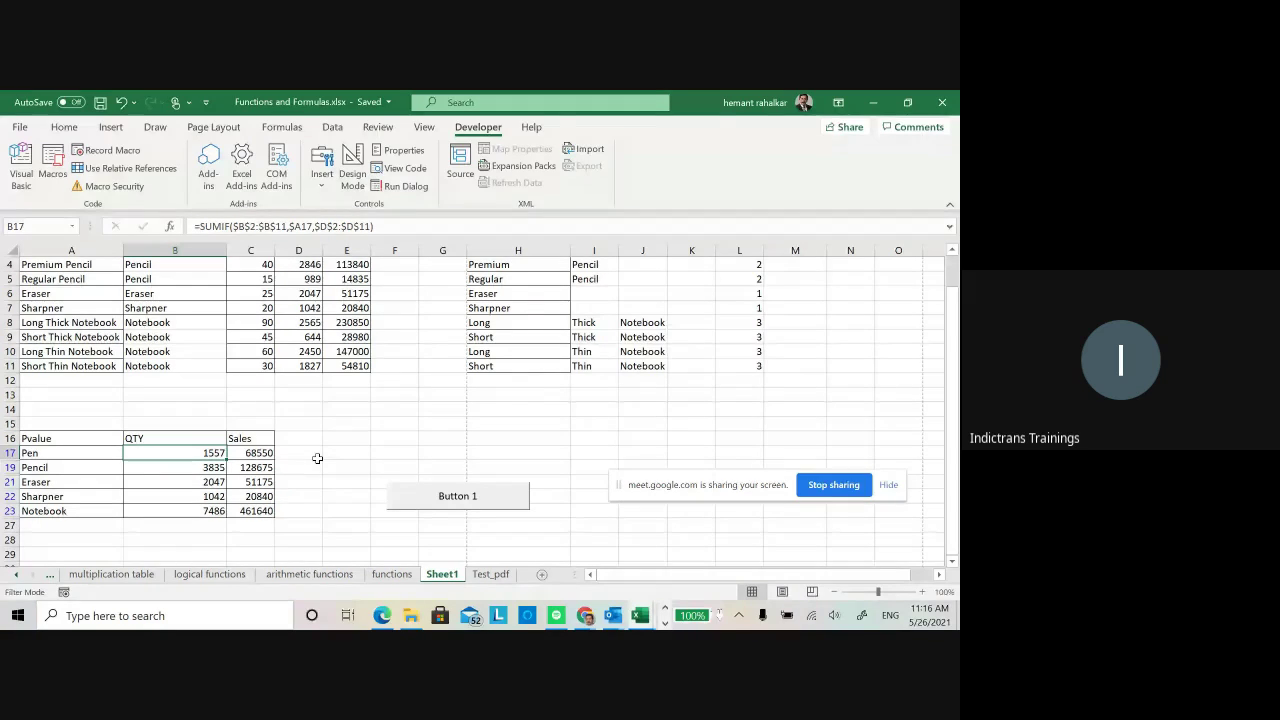
{"action": "scroll", "coordinate": [317, 458], "scroll_direction": "up", "scroll_amount": 1}
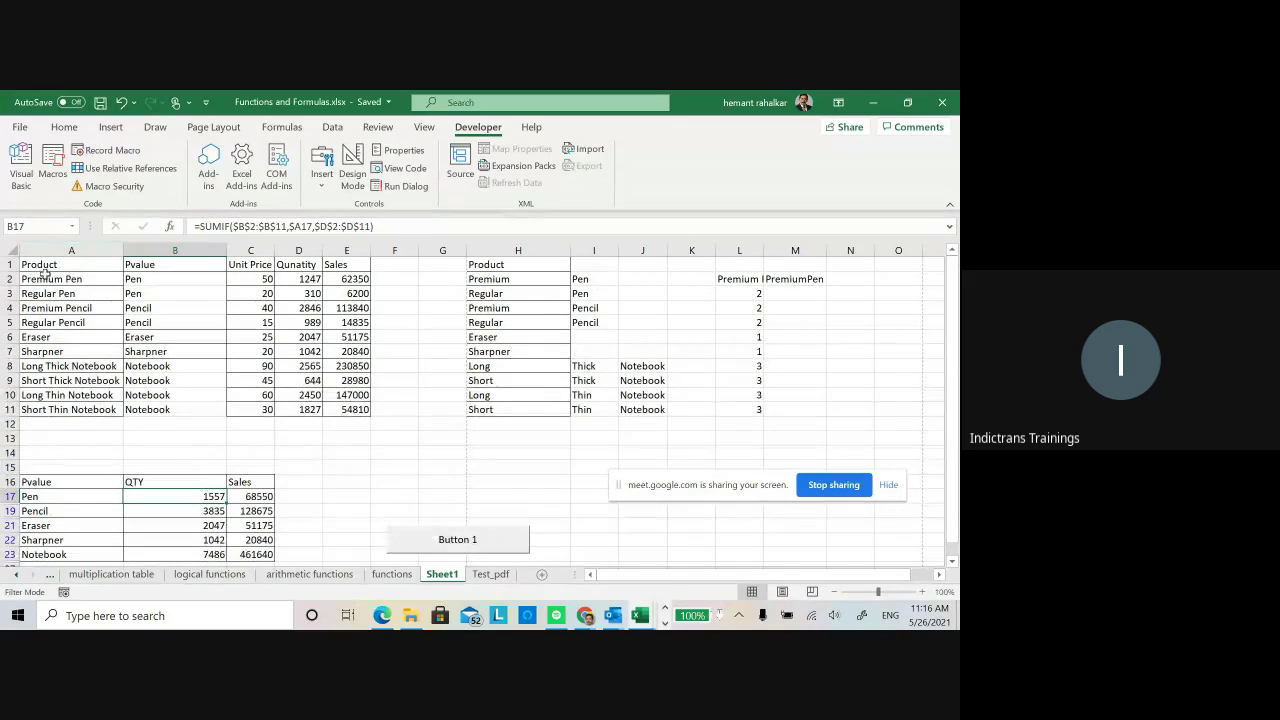
- Apply all borders to the product table in A1:E11 of Sheet1
{"action": "left_click_drag", "start_coordinate": [48, 268], "coordinate": [376, 425]}
{"action": "left_click", "coordinate": [64, 127]}
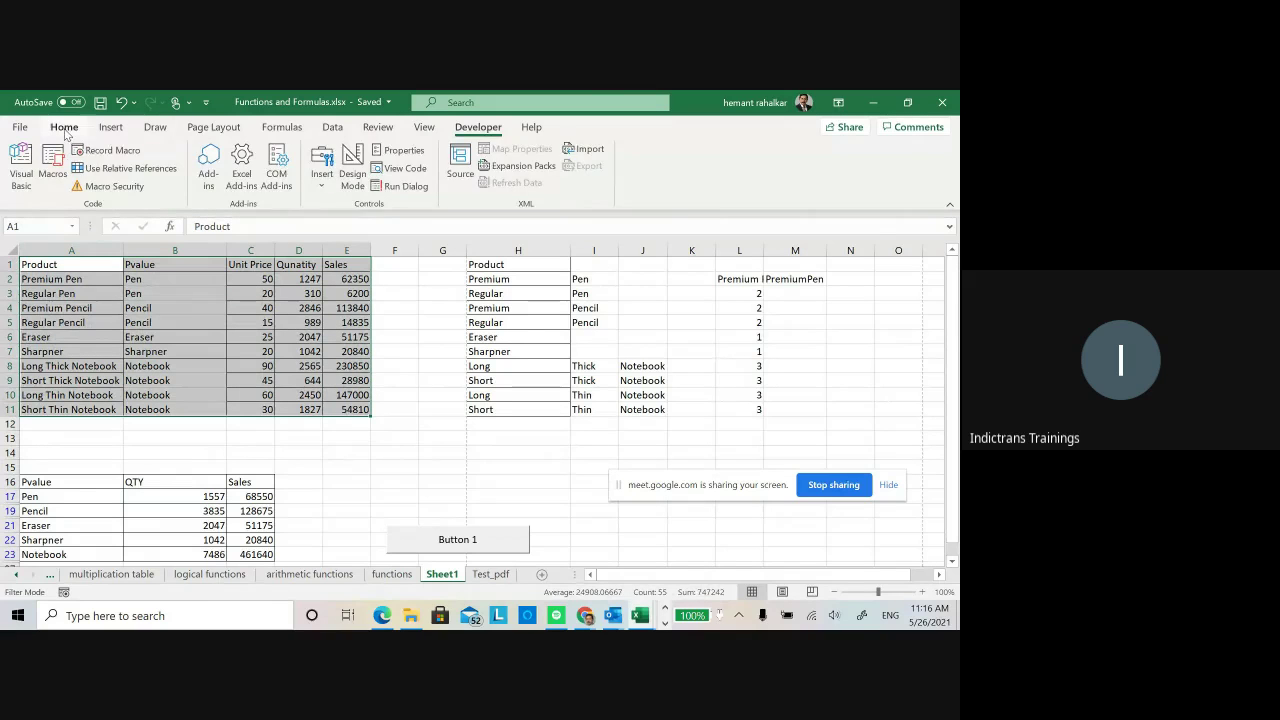
{"action": "left_click", "coordinate": [163, 180]}
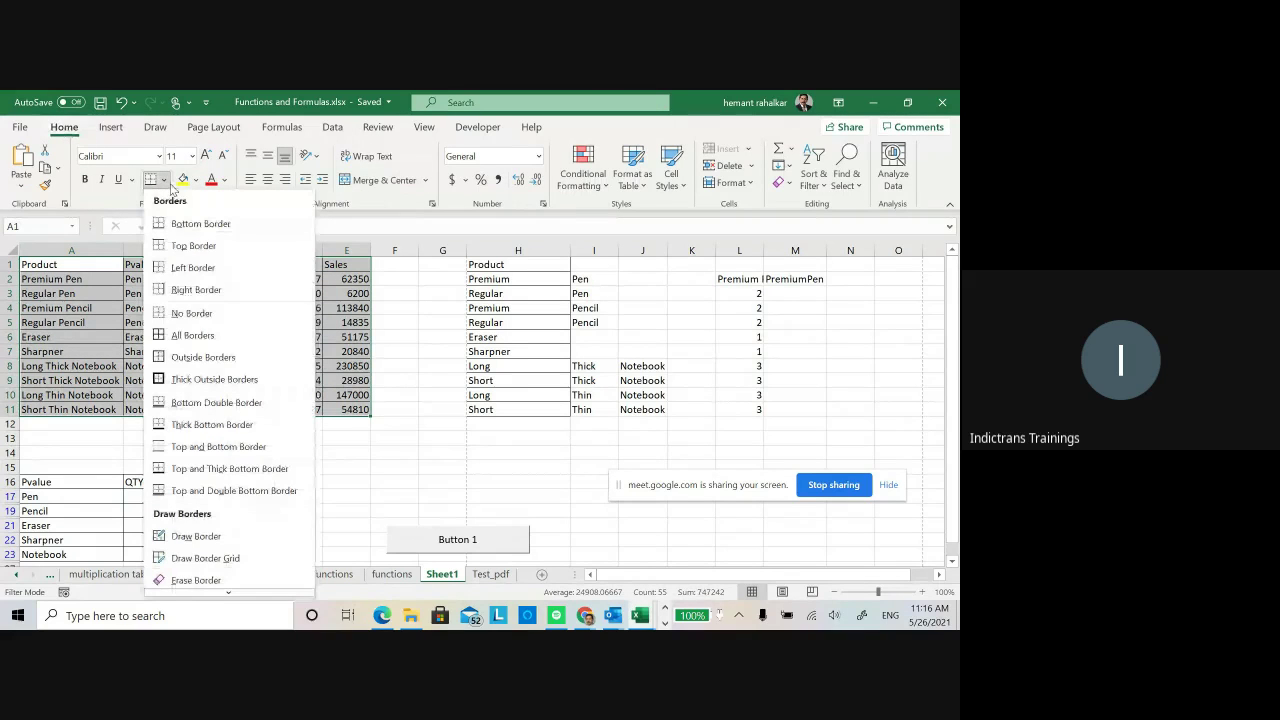
{"action": "left_click", "coordinate": [200, 340]}
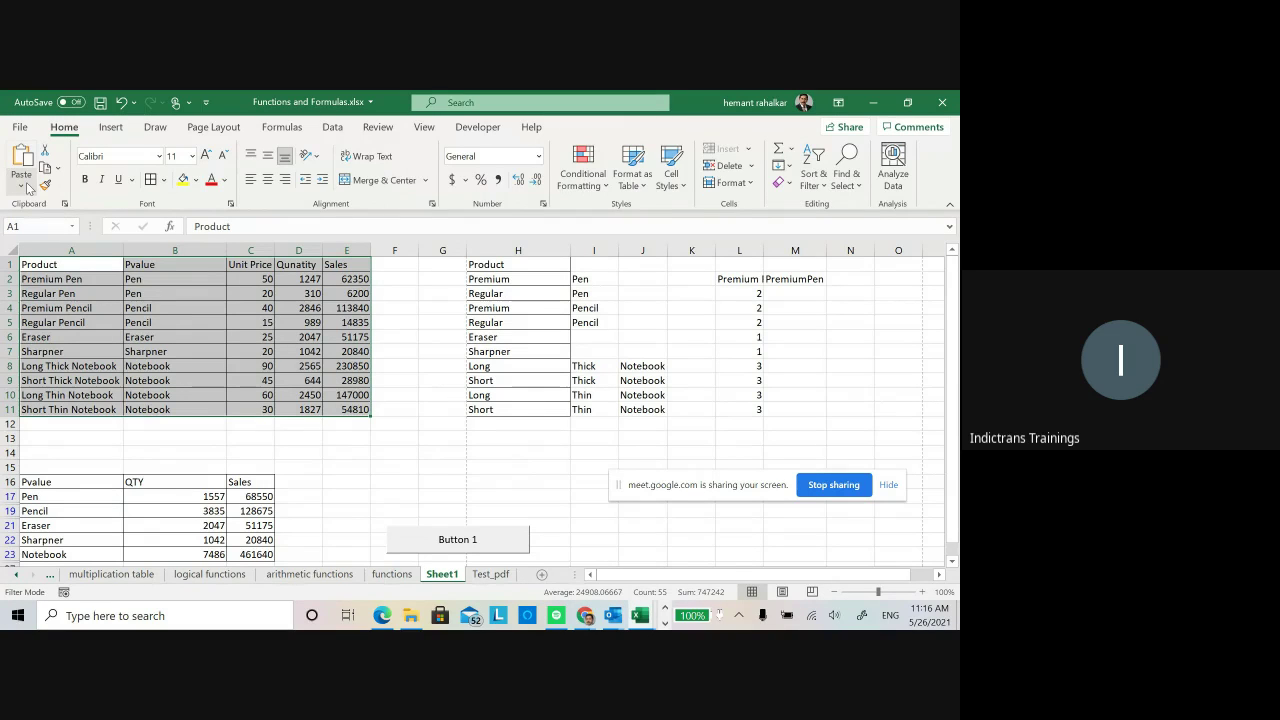
{"action": "left_click", "coordinate": [111, 127]}
{"action": "left_click", "coordinate": [26, 165]}
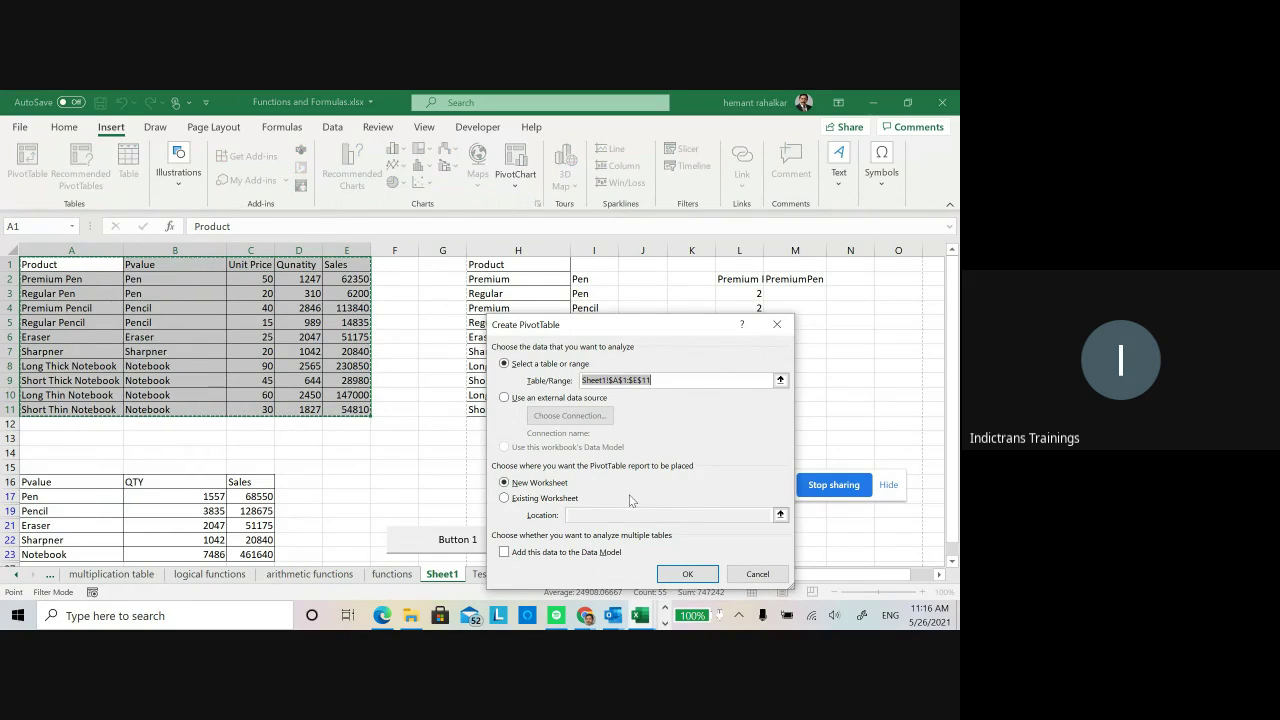
{"action": "left_click", "coordinate": [752, 578]}
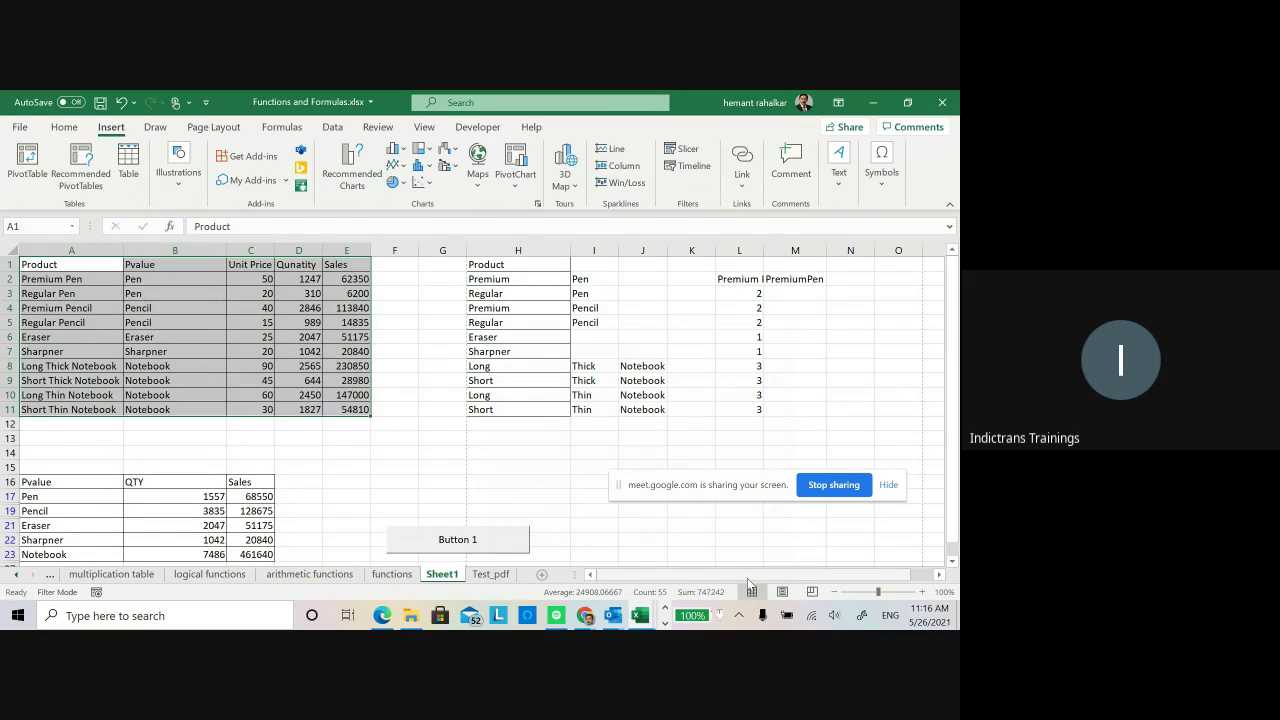
{"action": "left_click", "coordinate": [421, 470]}
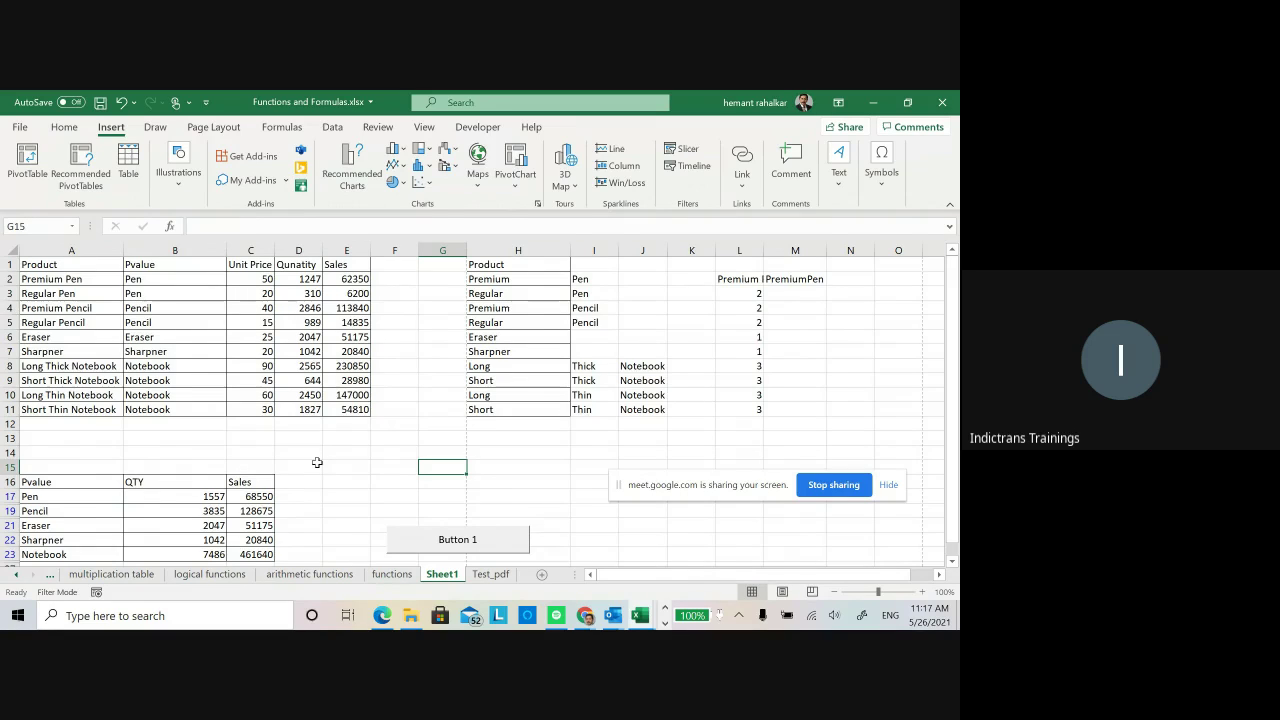
- Review the product table and the Pvalue summary table on Sheet1
{"action": "scroll", "coordinate": [316, 462], "scroll_direction": "down", "scroll_amount": 1}
{"action": "scroll", "coordinate": [316, 462], "scroll_direction": "down", "scroll_amount": 3}
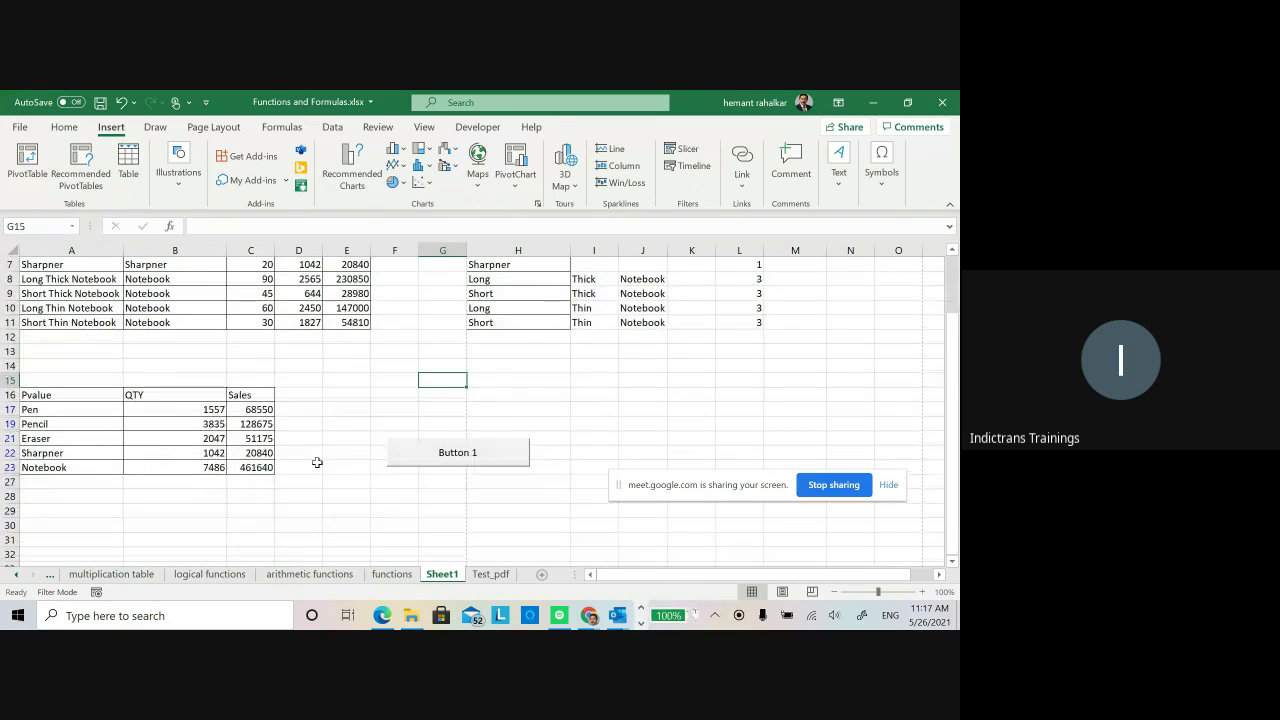
{"action": "scroll", "coordinate": [316, 462], "scroll_direction": "up", "scroll_amount": 1}
{"action": "scroll", "coordinate": [316, 462], "scroll_direction": "up", "scroll_amount": 1}
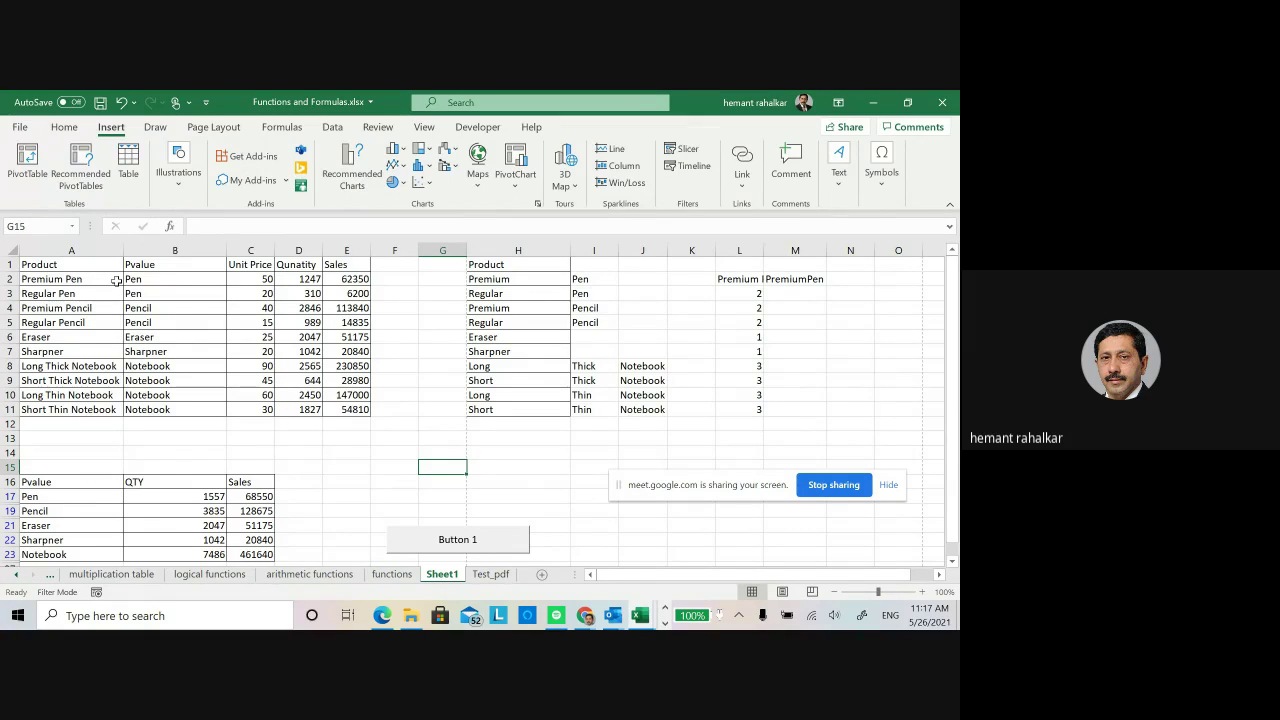
{"action": "left_click", "coordinate": [387, 278]}
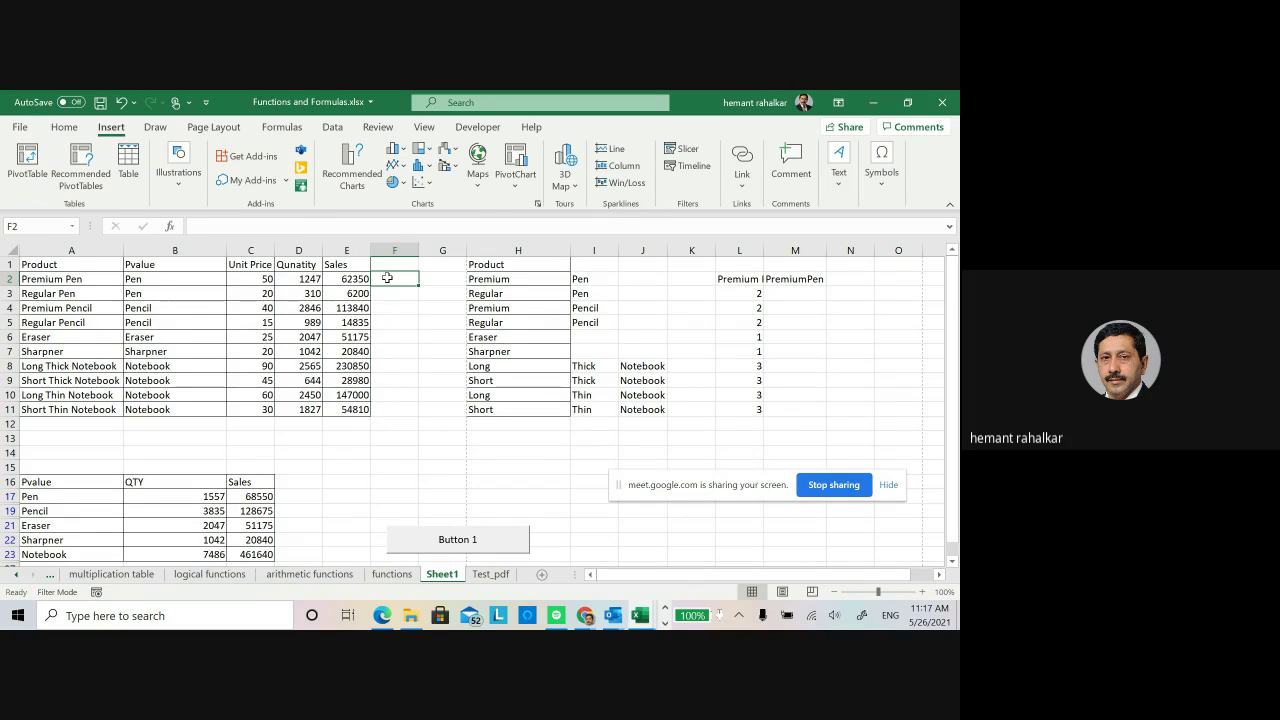
{"action": "left_click", "coordinate": [172, 278]}
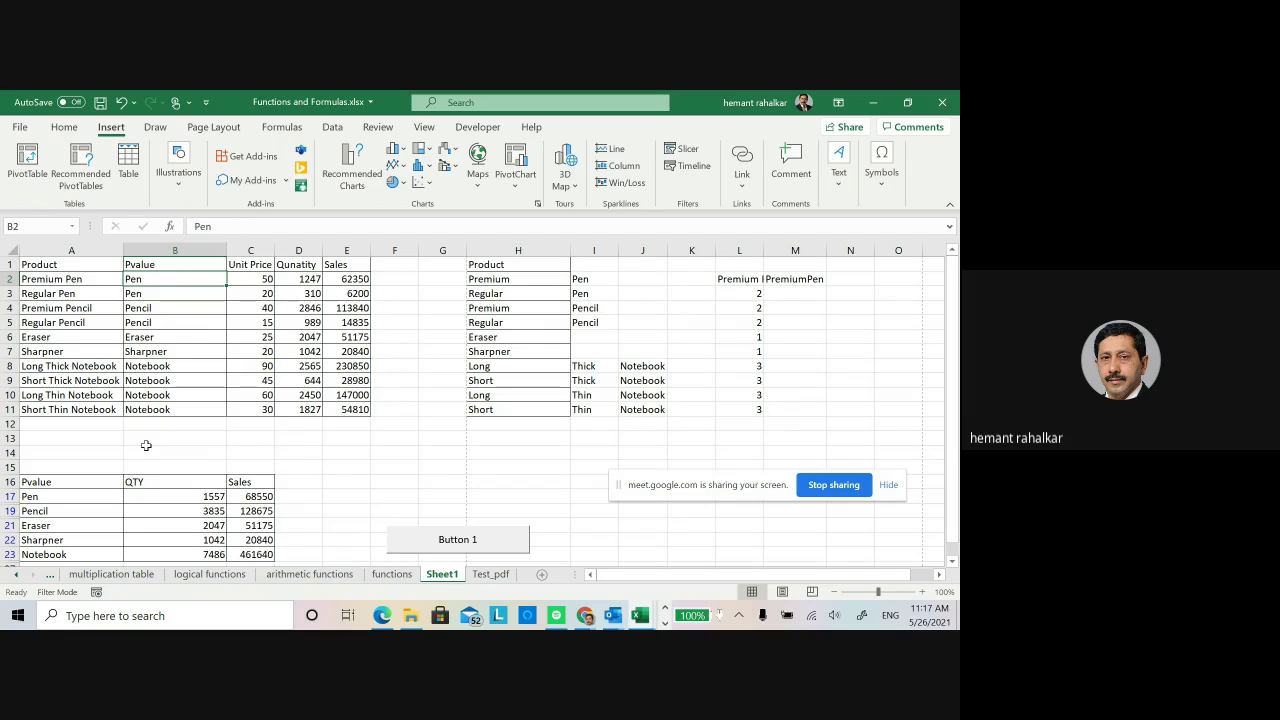
- Switch to the functions sheet and examine the First Name, Last Name and Full Name columns
{"action": "left_click", "coordinate": [392, 574]}
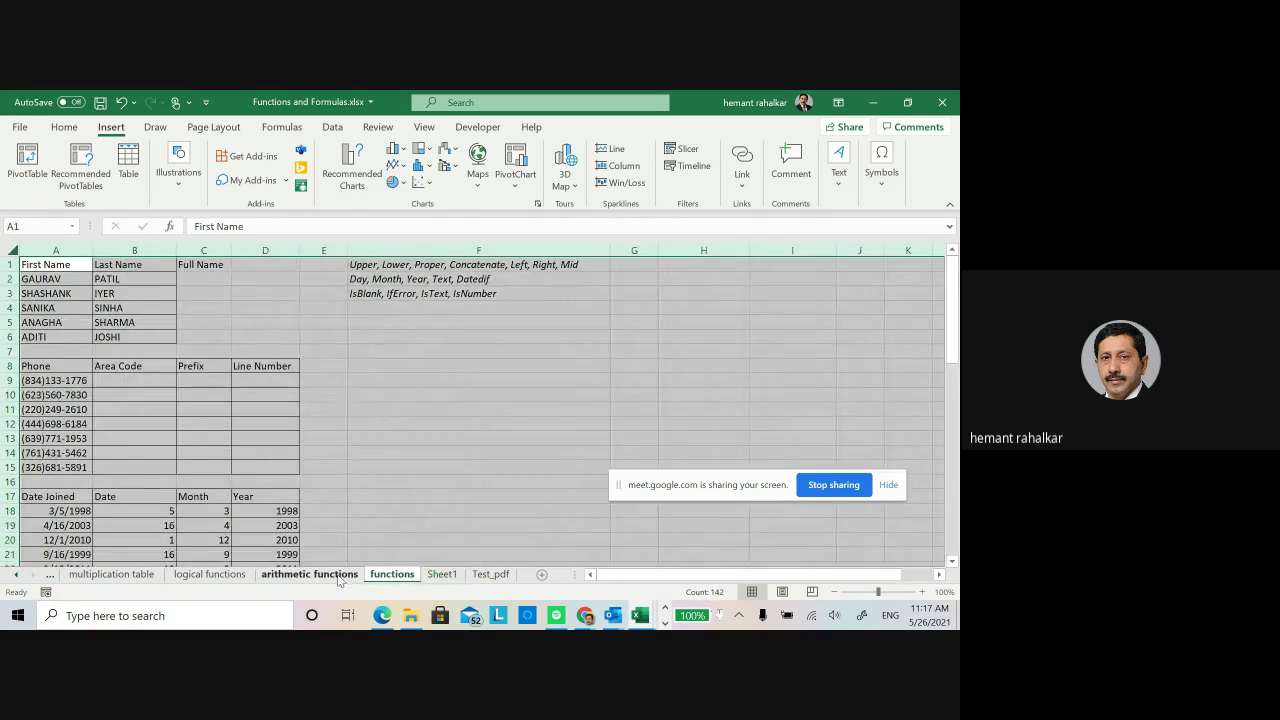
{"action": "left_click", "coordinate": [62, 278]}
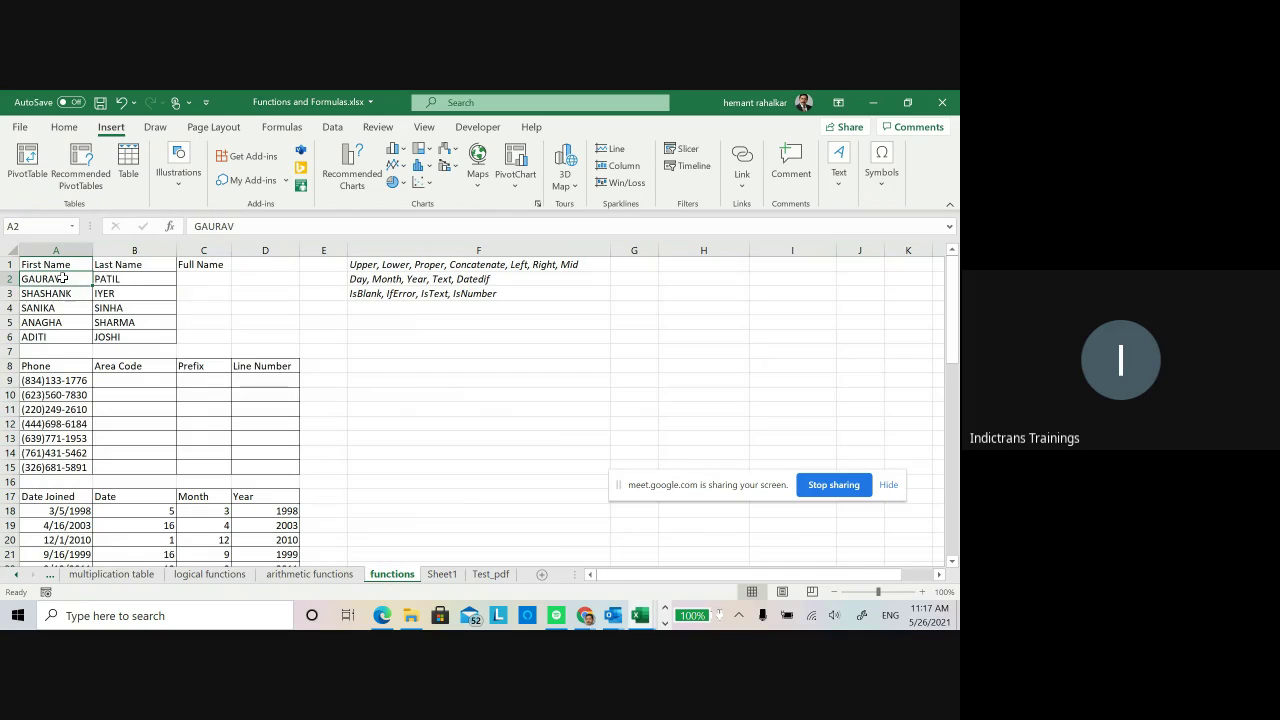
{"action": "left_click_drag", "start_coordinate": [62, 278], "coordinate": [128, 293]}
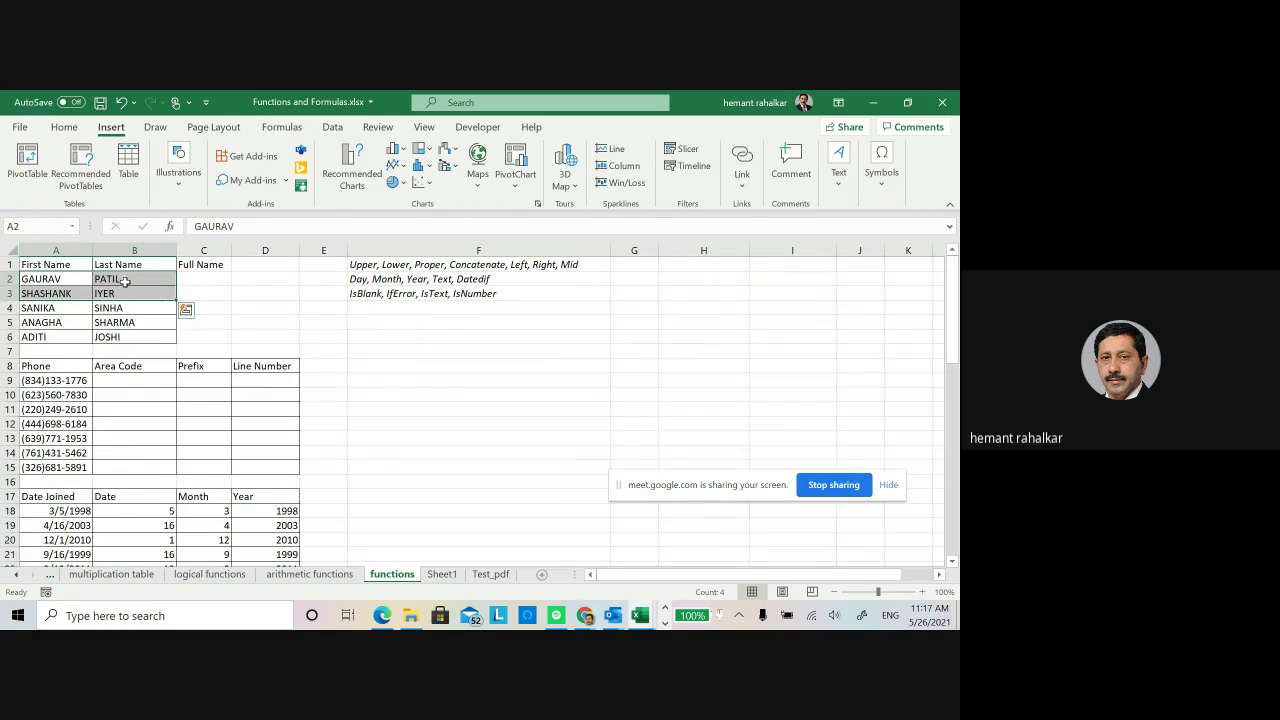
{"action": "left_click", "coordinate": [125, 282]}
{"action": "double_click", "coordinate": [48, 279]}
{"action": "left_click_drag", "start_coordinate": [48, 279], "coordinate": [66, 280]}
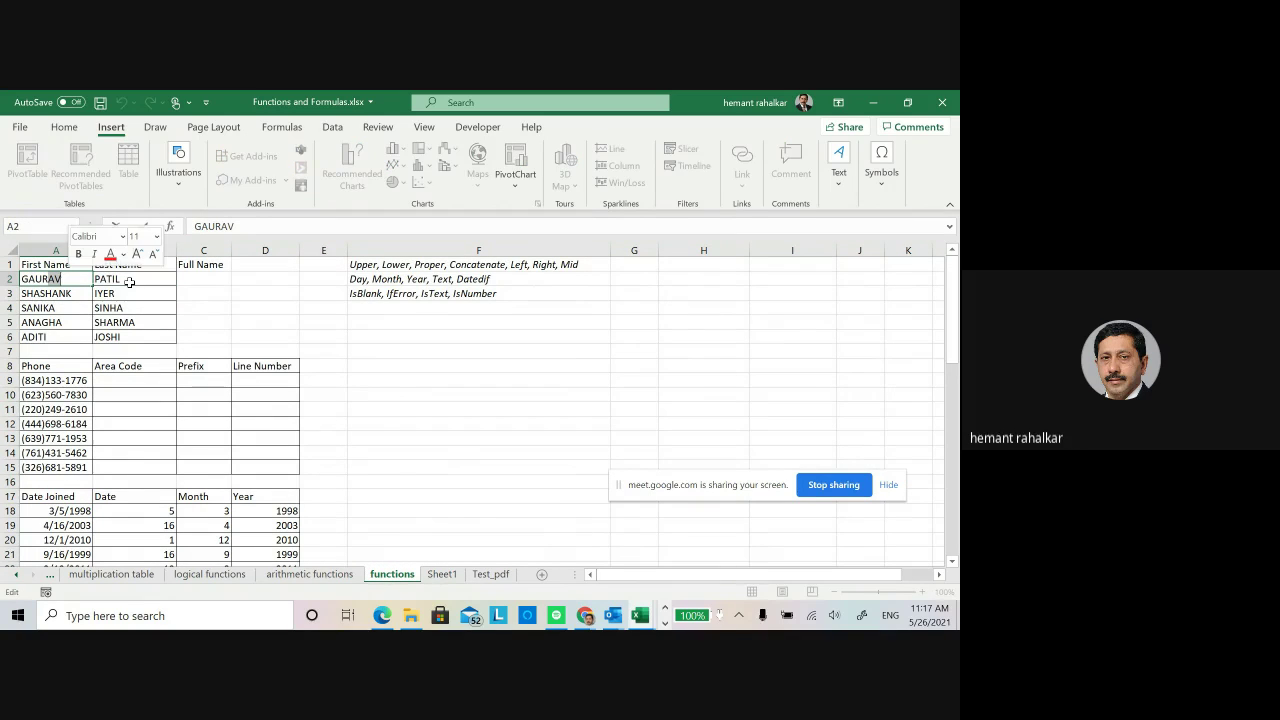
{"action": "left_click", "coordinate": [386, 352]}
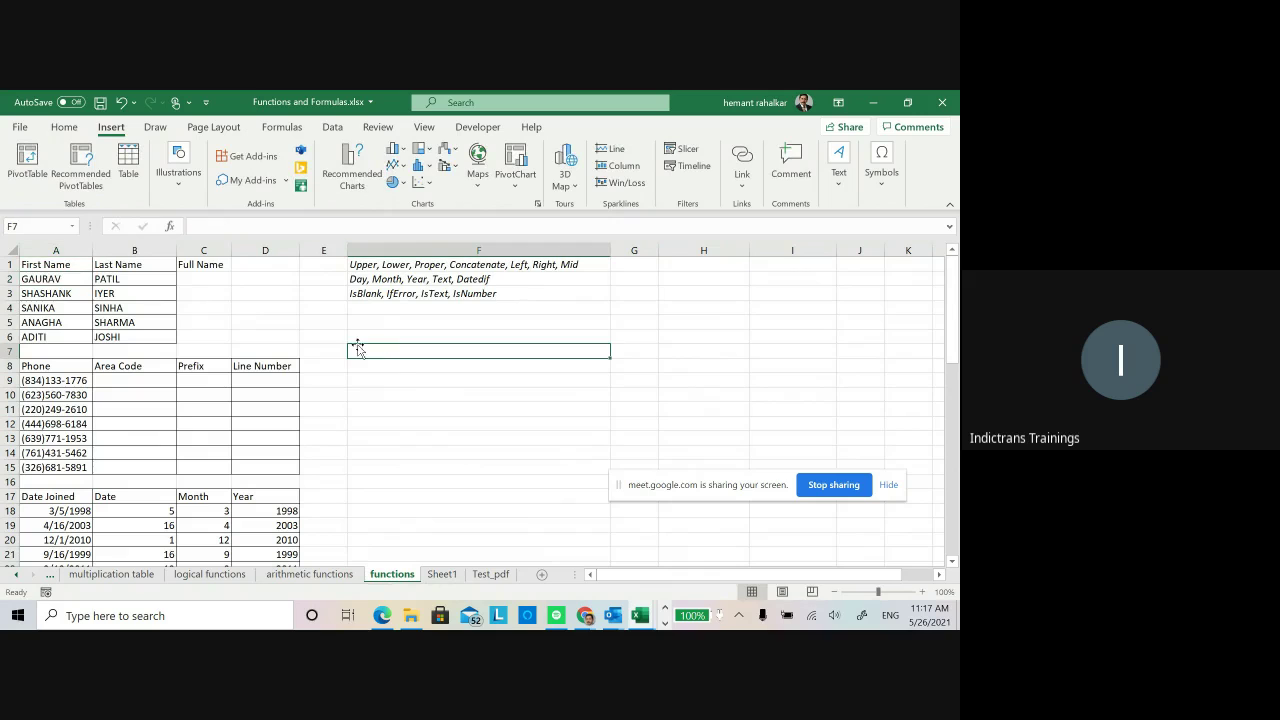
{"action": "left_click", "coordinate": [75, 278]}
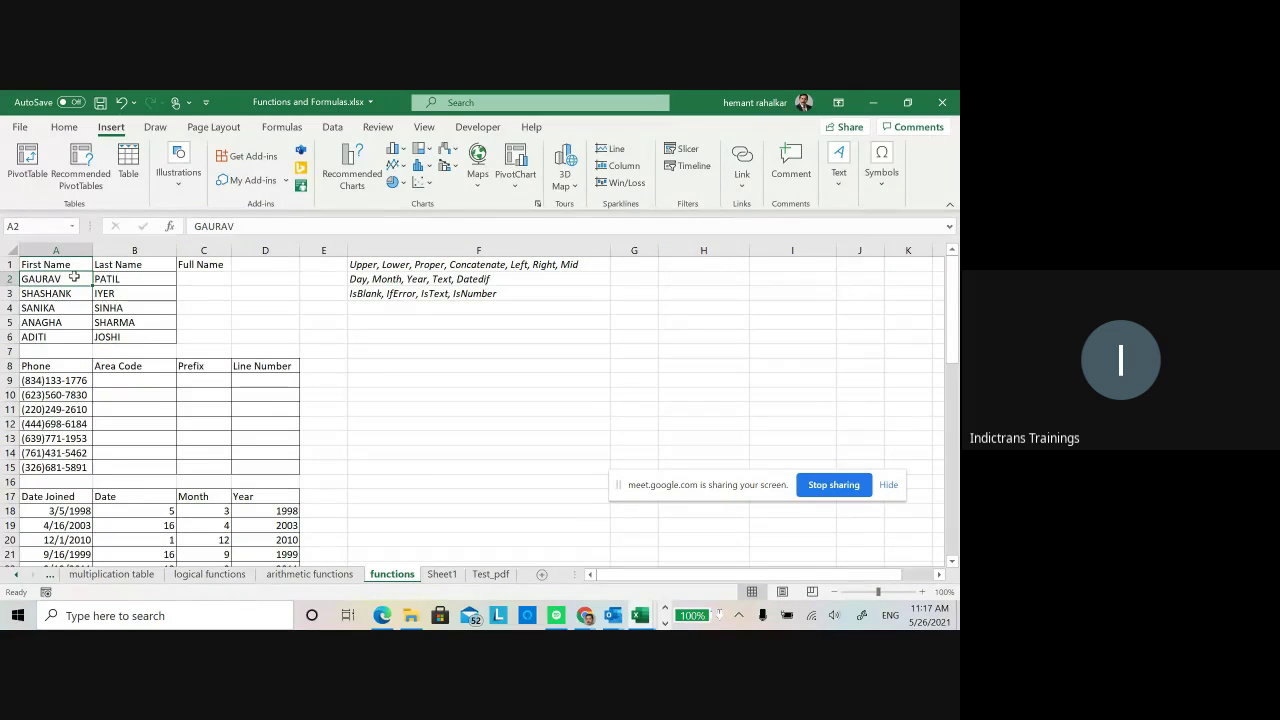
{"action": "key", "text": "shift+Right"}
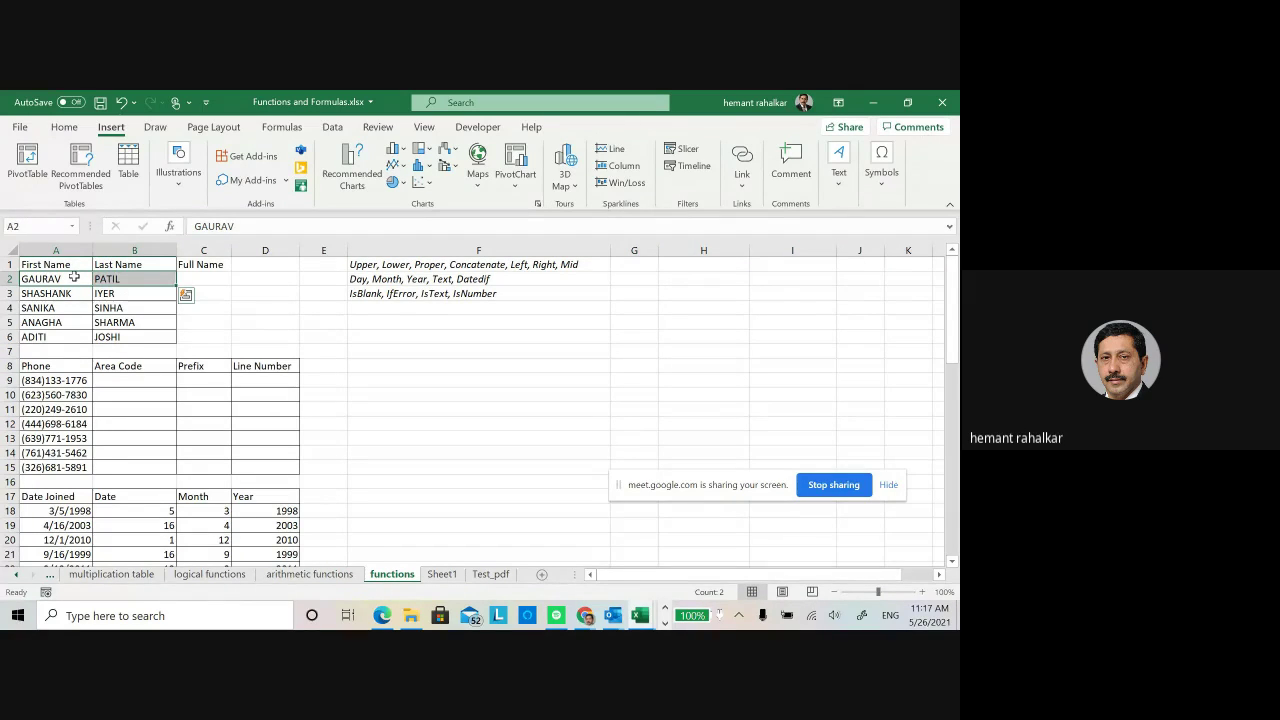
{"action": "left_click", "coordinate": [205, 266]}
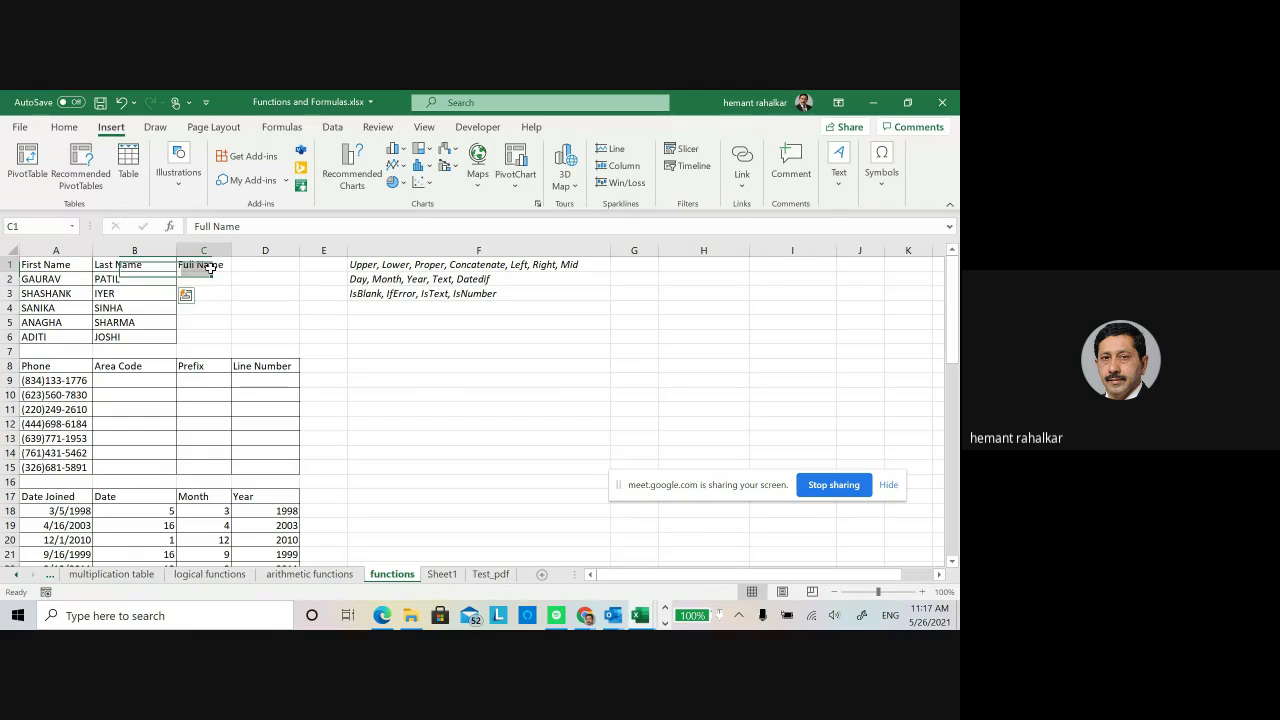
- Combine the first and last name in C2 with the formula =CONCAT(A2,B2)
{"action": "left_click", "coordinate": [208, 278]}
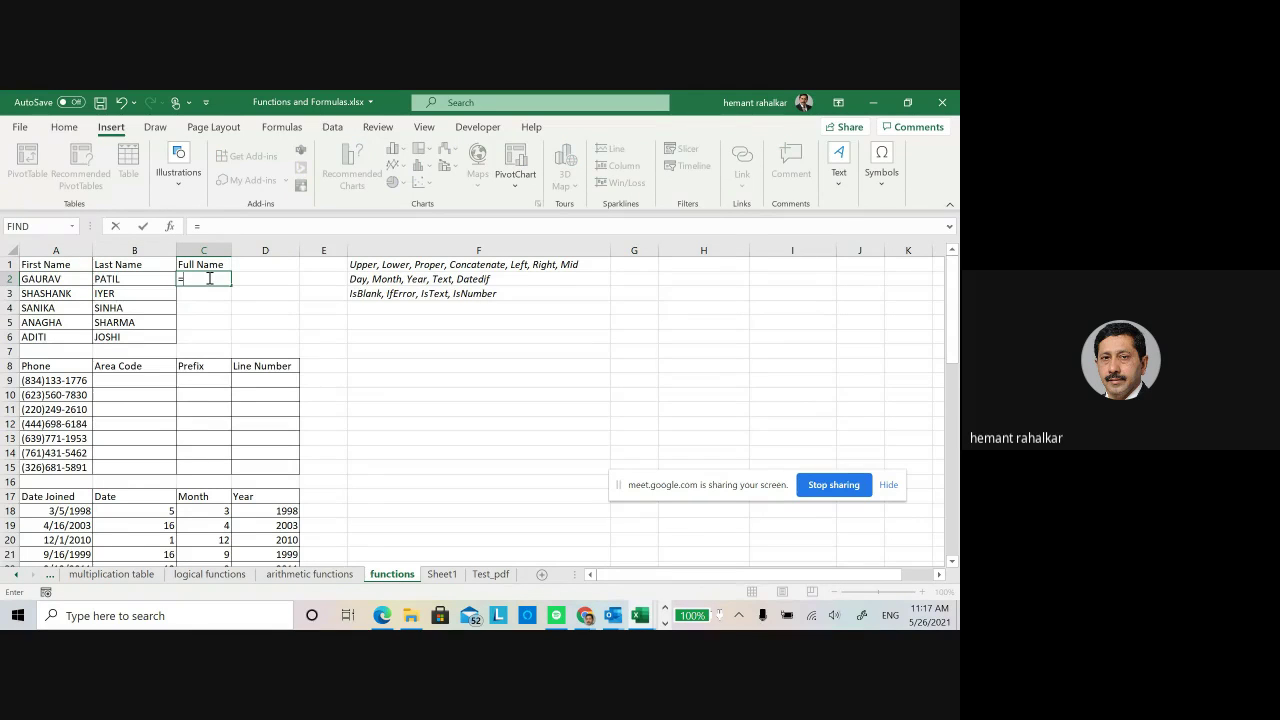
{"action": "type", "text": "=con"}
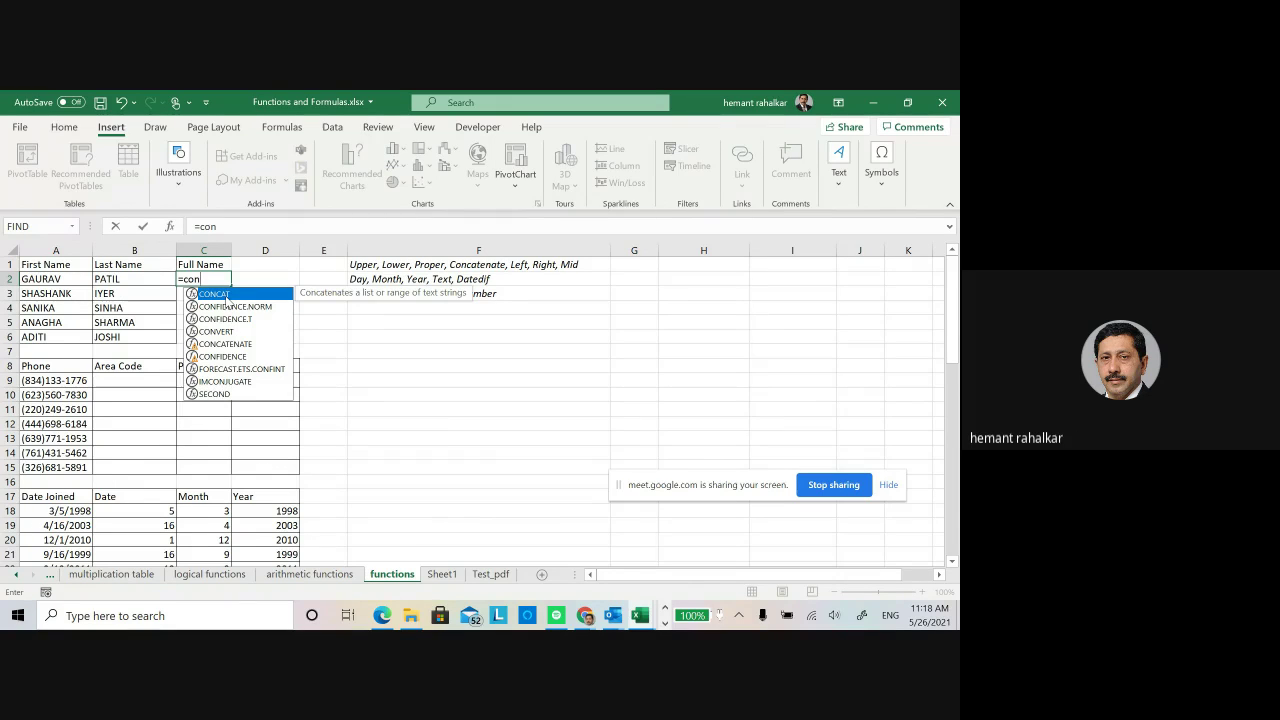
{"action": "double_click", "coordinate": [226, 296]}
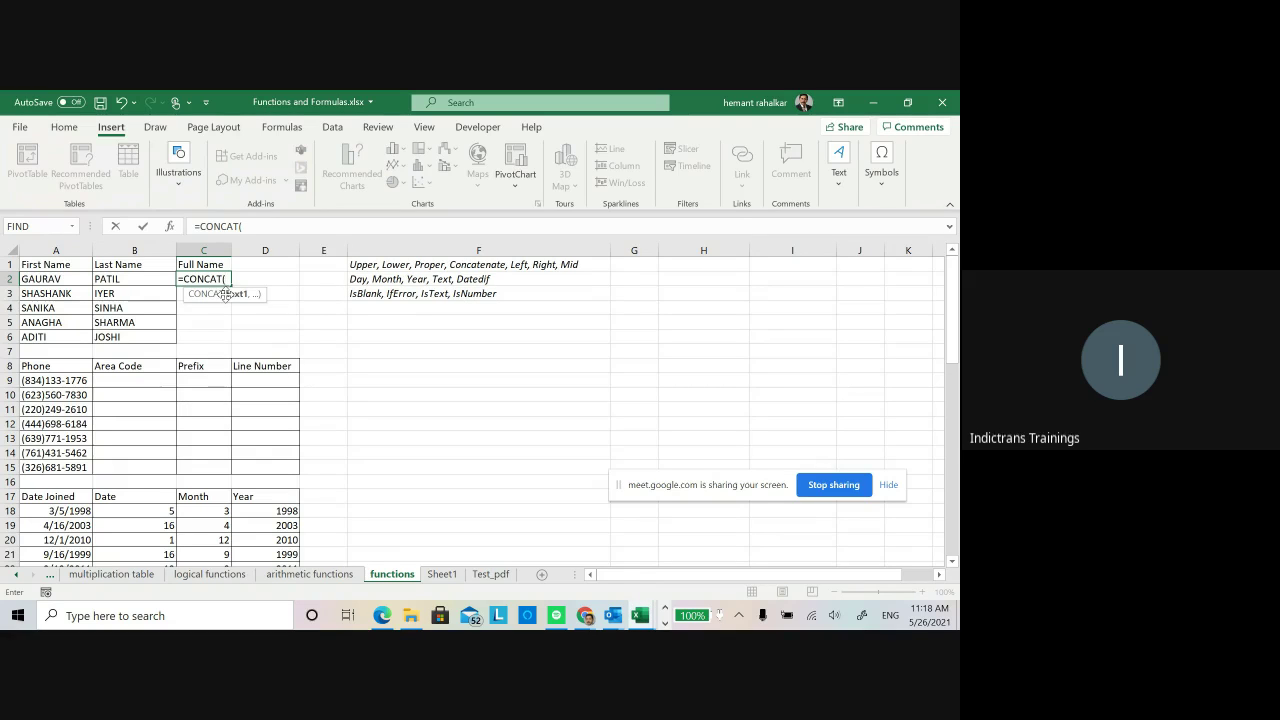
{"action": "left_click", "coordinate": [70, 285]}
{"action": "type", "text": ","}
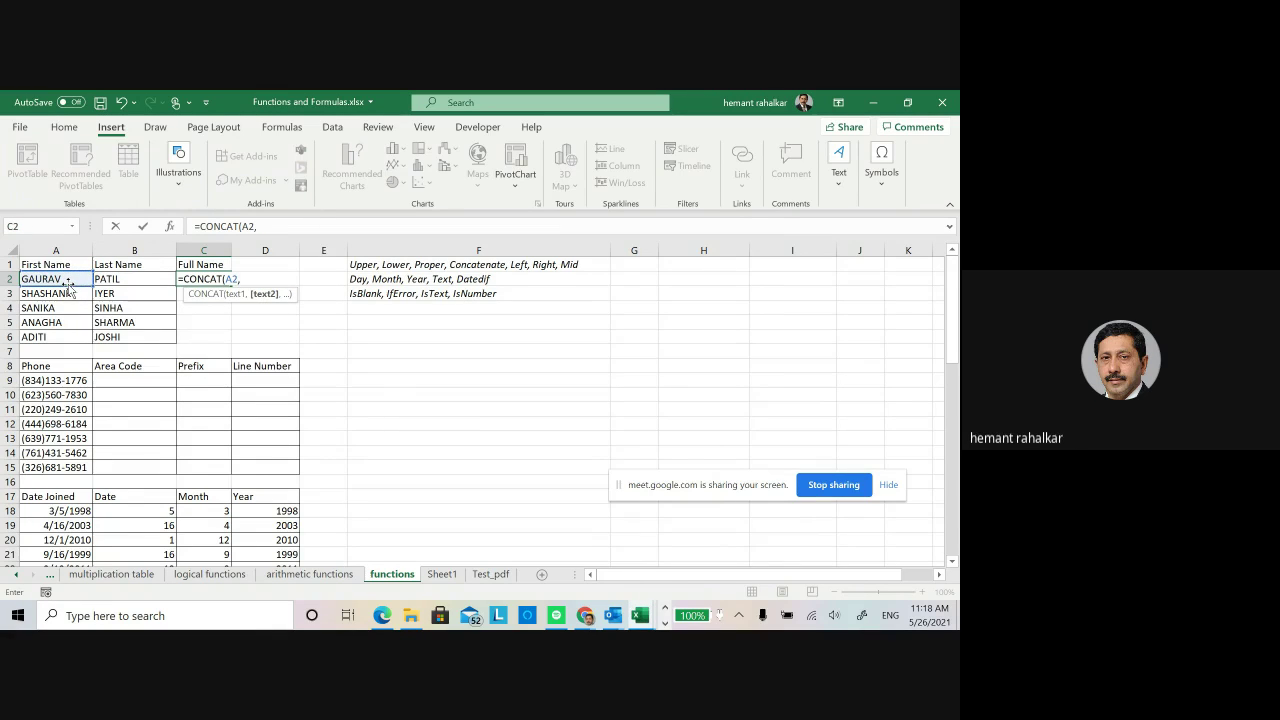
{"action": "left_click", "coordinate": [133, 279]}
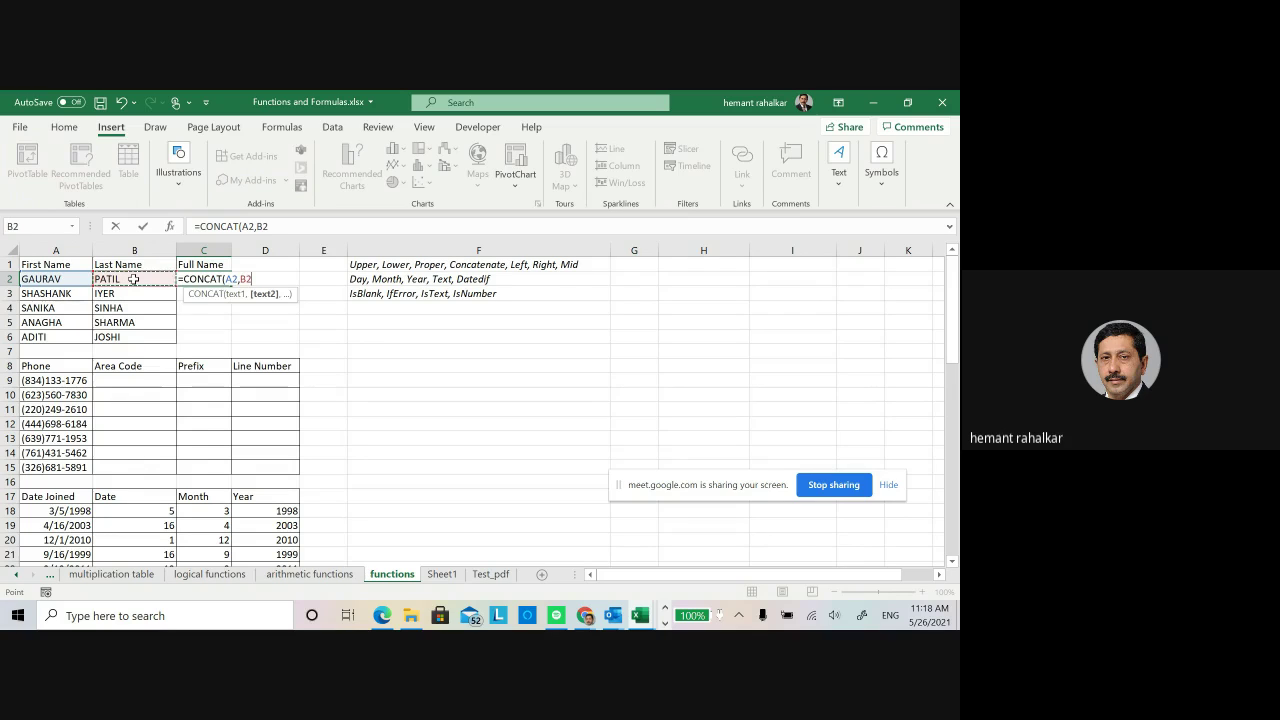
{"action": "type", "text": ")"}
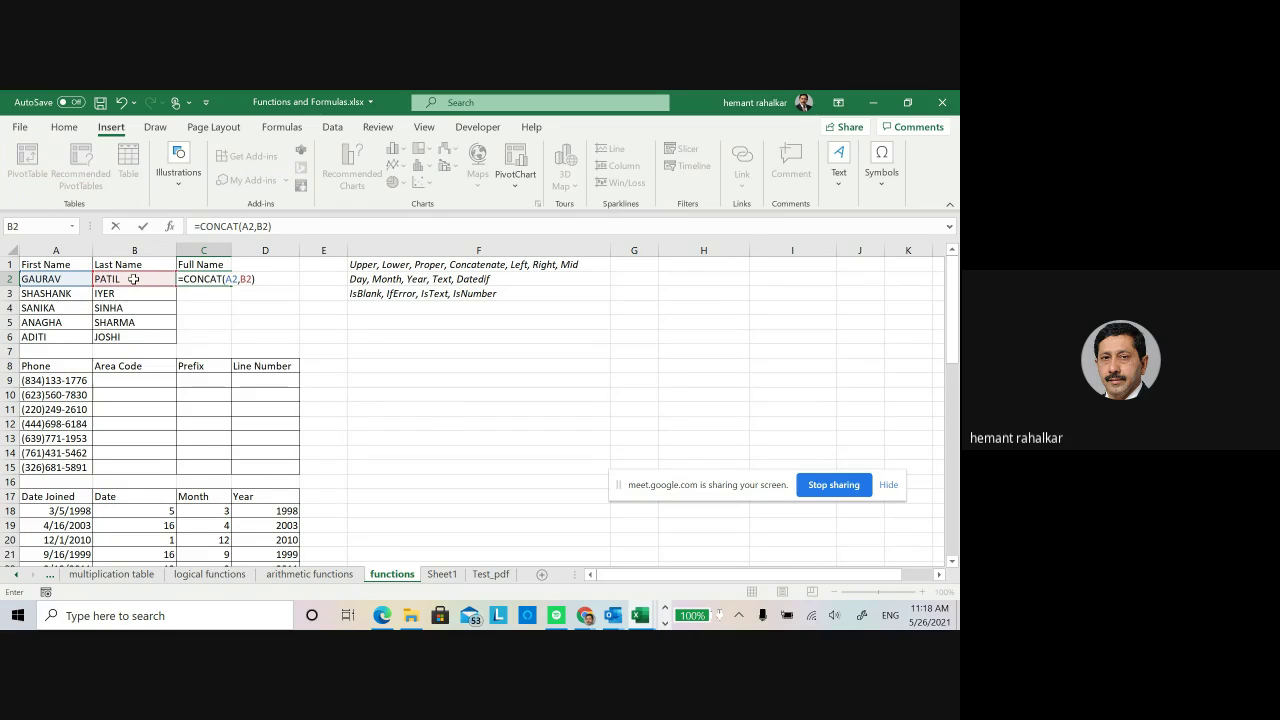
{"action": "key", "text": "Return"}
{"action": "key", "text": "Left"}
{"action": "key", "text": "Left"}
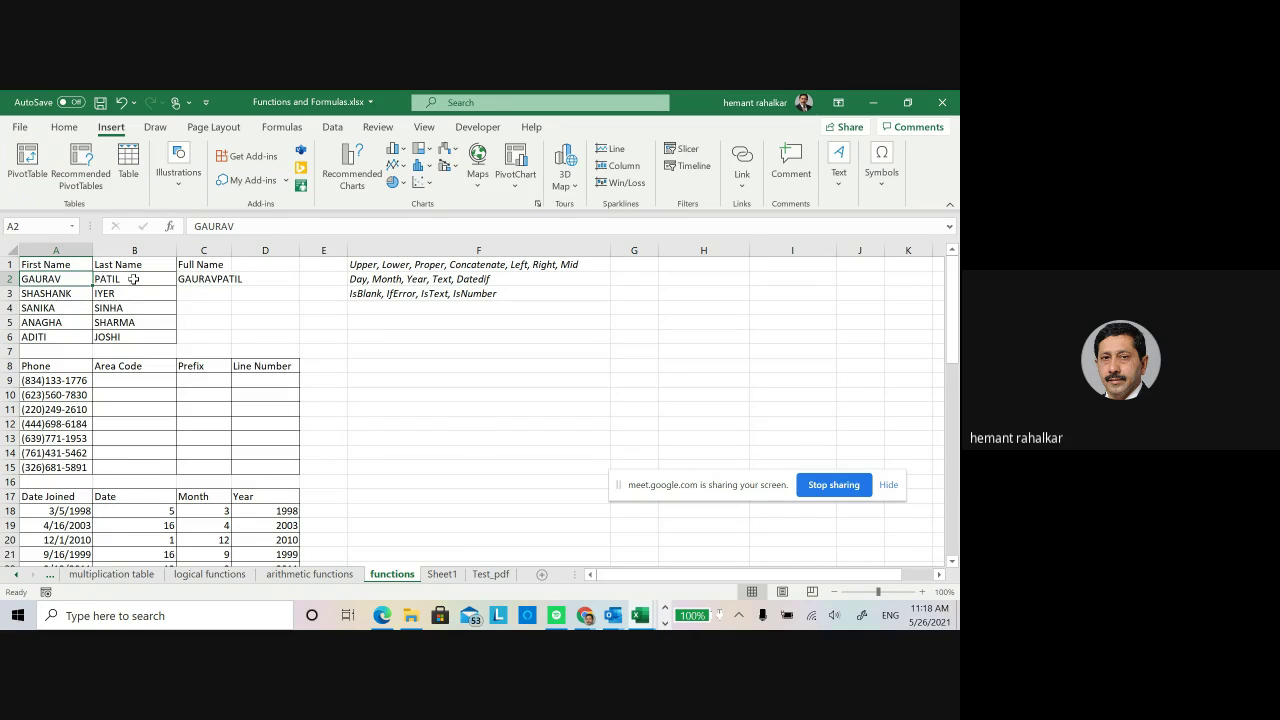
- Add a space between the names by changing the C2 formula to =CONCAT(A2," ",,B2), and autofit column C
{"action": "left_click", "coordinate": [190, 279]}
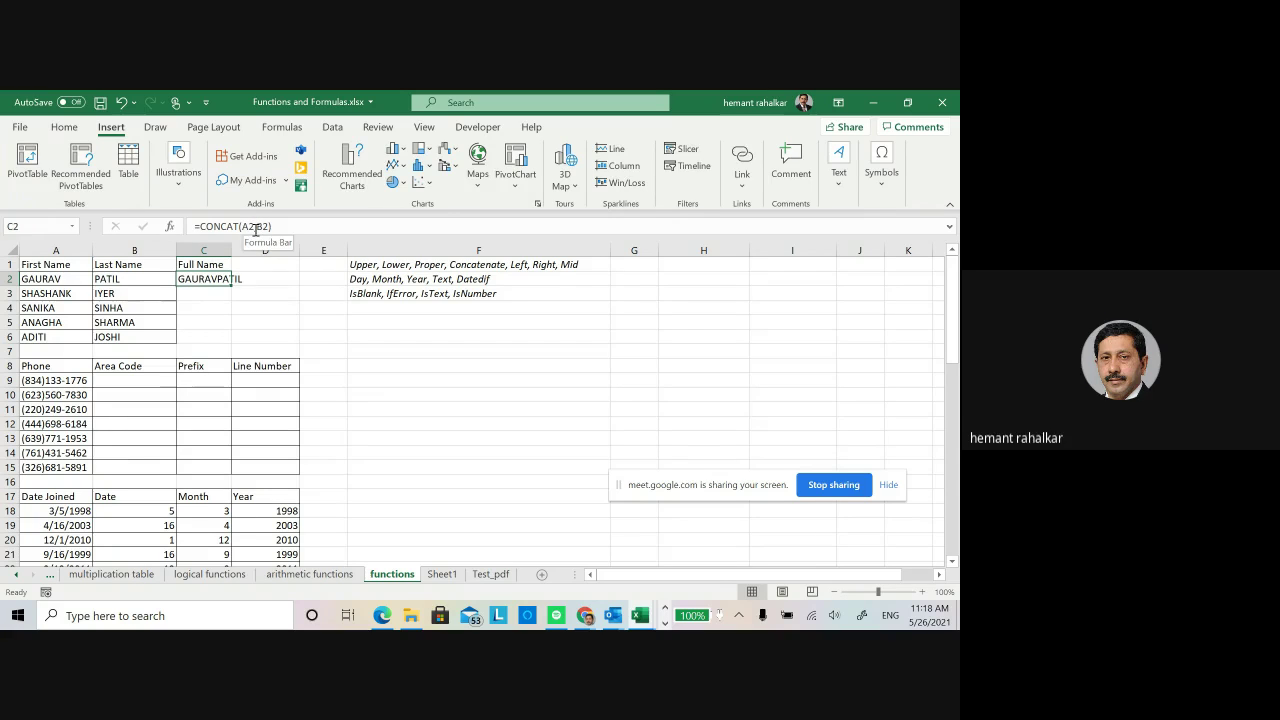
{"action": "left_click", "coordinate": [253, 228]}
{"action": "type", "text": ",\" \""}
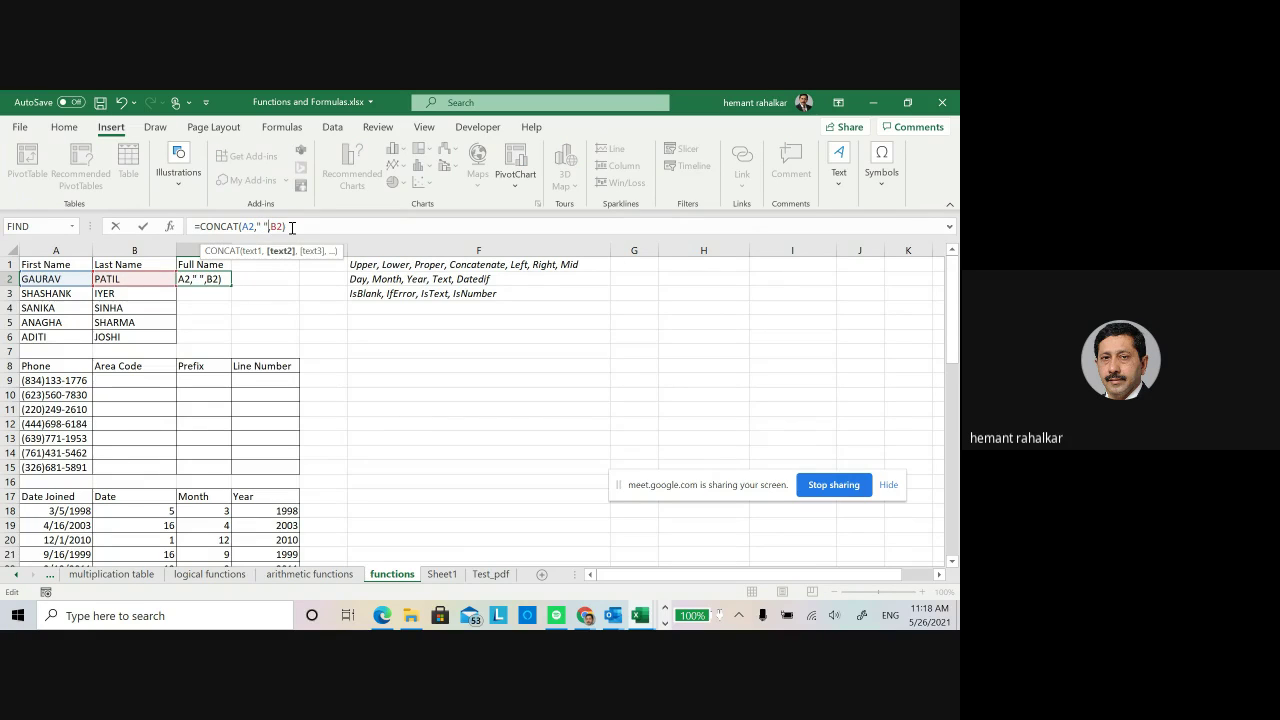
{"action": "type", "text": ","}
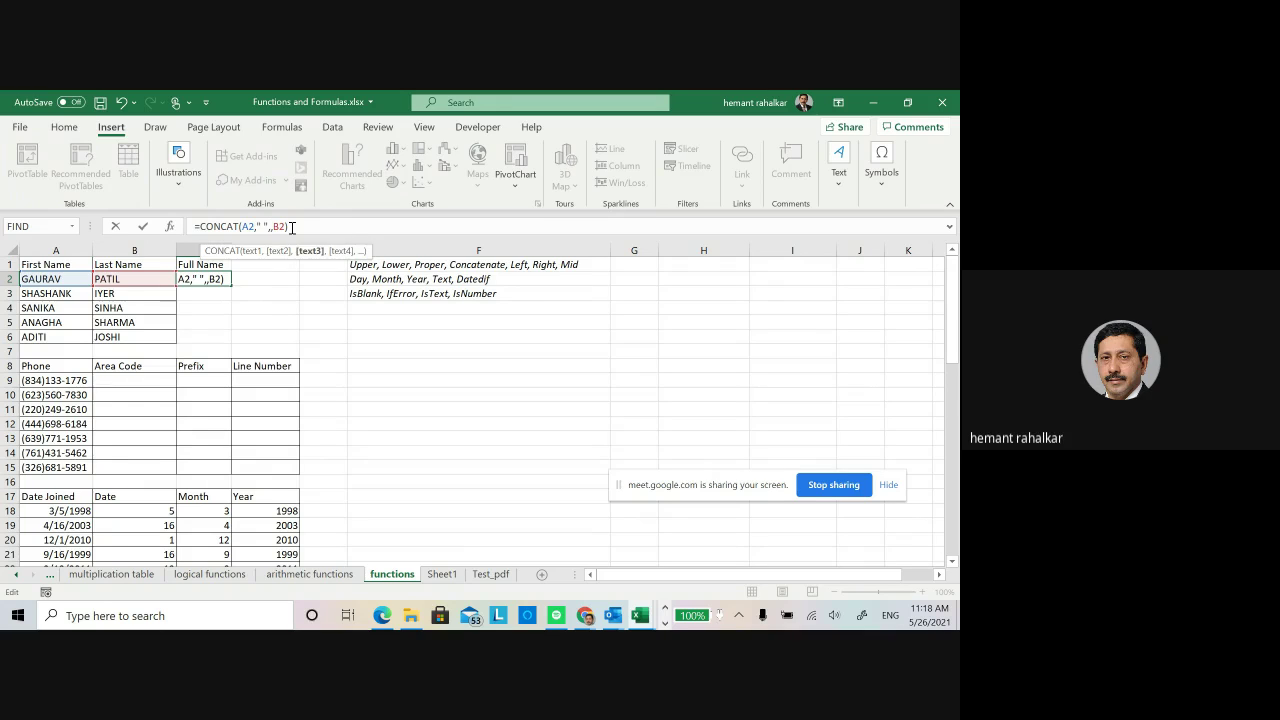
{"action": "key", "text": "BackSpace"}
{"action": "key", "text": "Tab"}
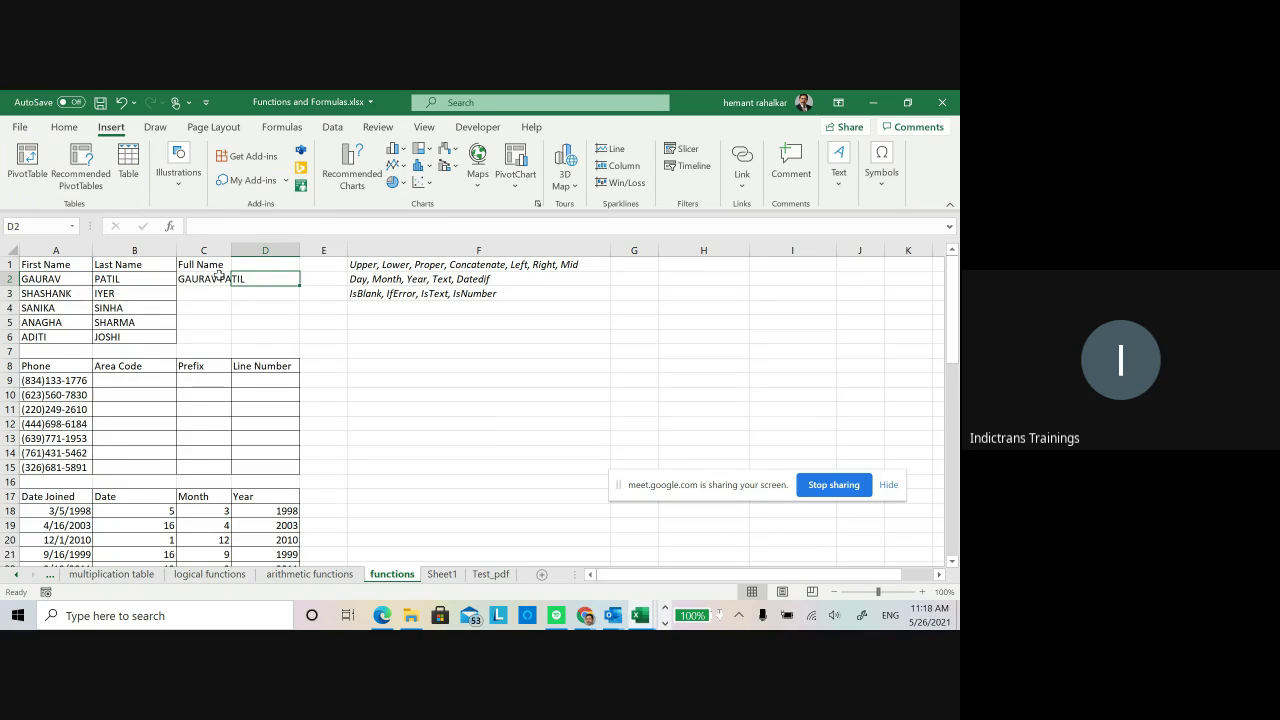
{"action": "left_click", "coordinate": [218, 278]}
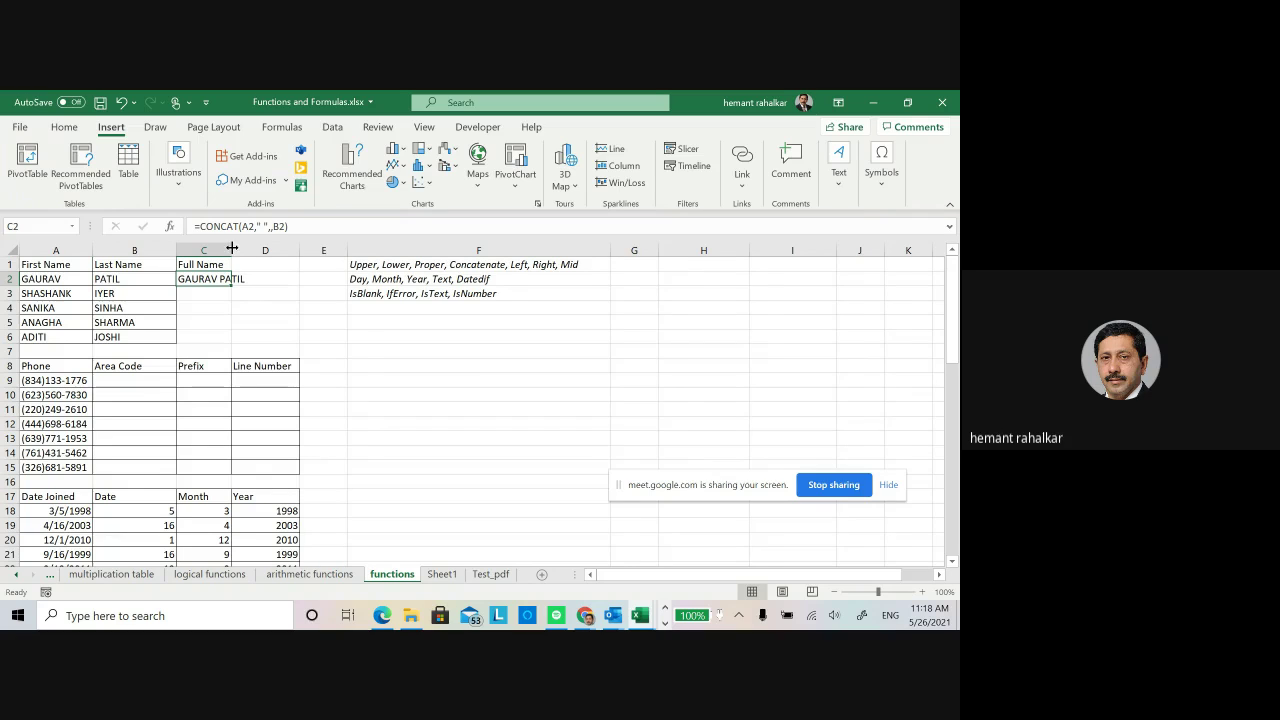
{"action": "double_click", "coordinate": [234, 246]}
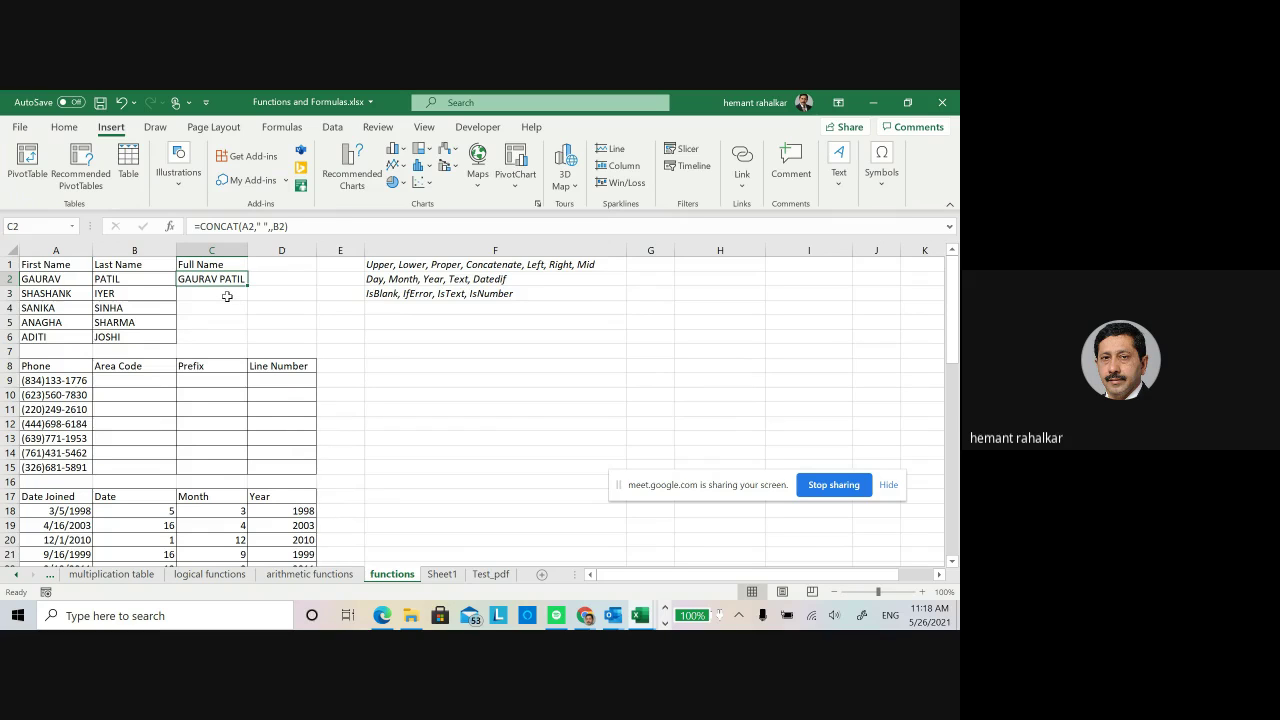
- Enter the heading Salesno in cell A62, below the Text and Function table on the functions sheet
{"action": "scroll", "coordinate": [309, 437], "scroll_direction": "down", "scroll_amount": 5}
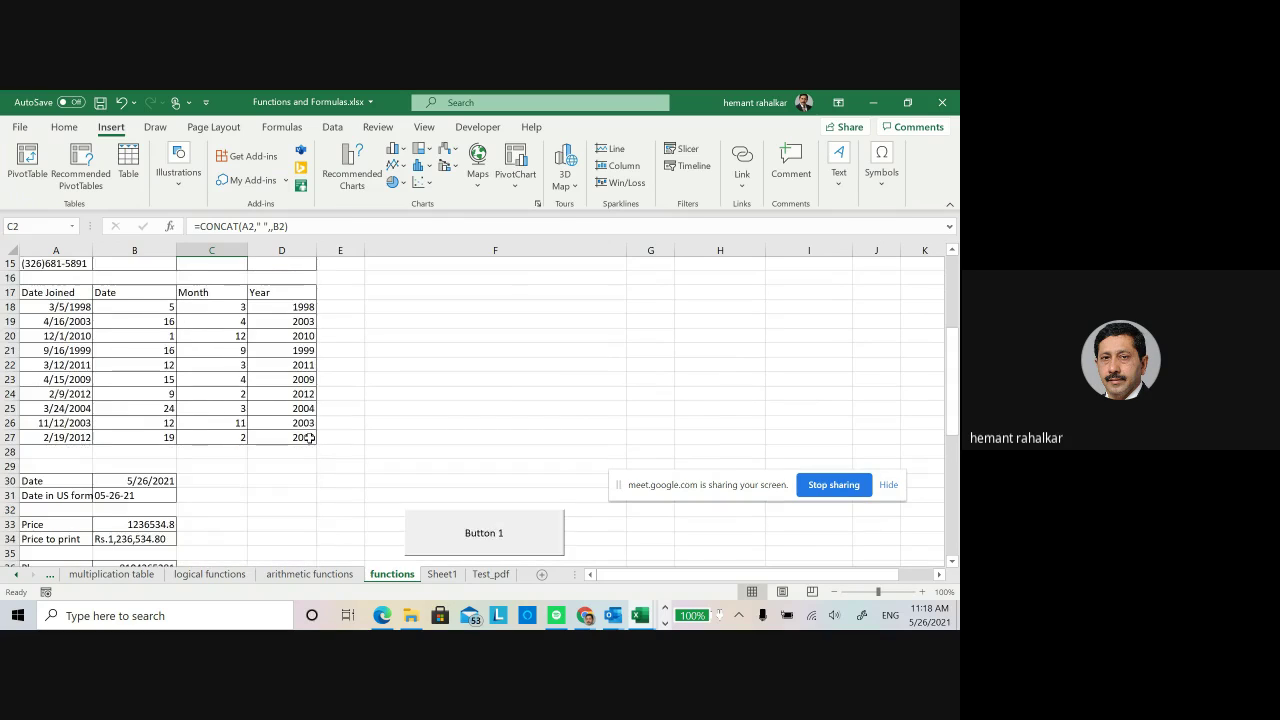
{"action": "scroll", "coordinate": [309, 437], "scroll_direction": "down", "scroll_amount": 2}
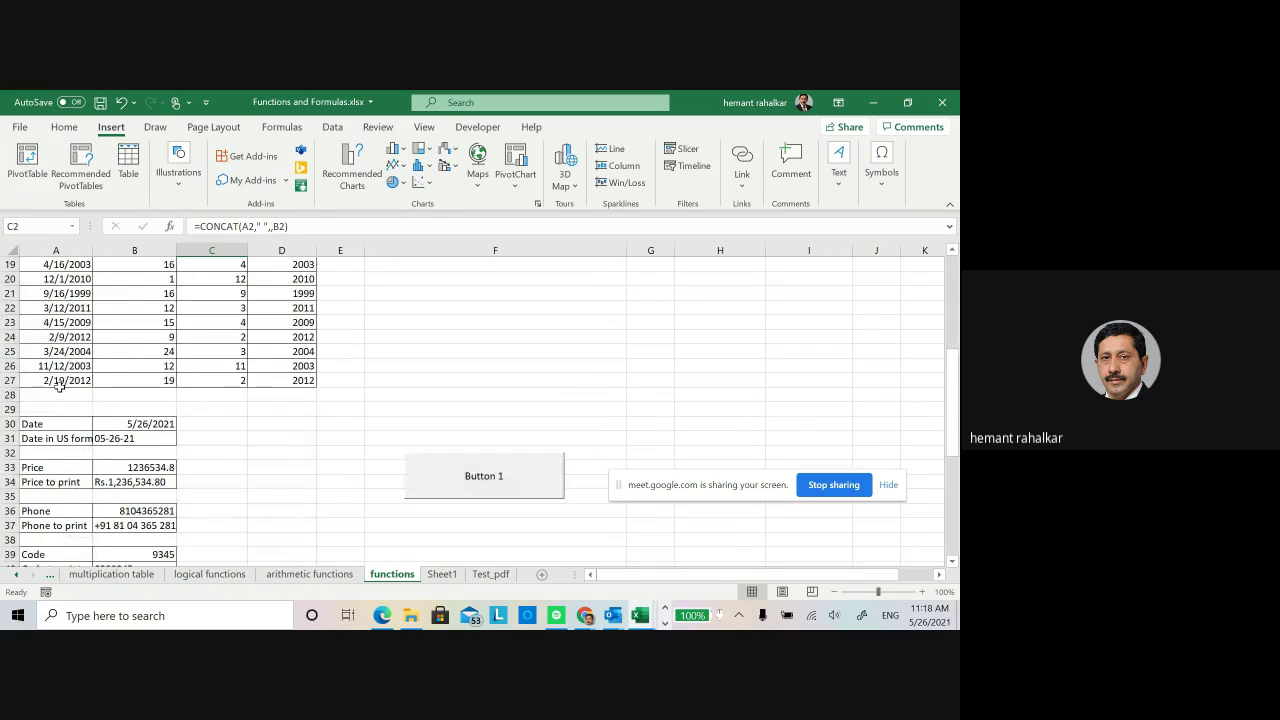
{"action": "left_click", "coordinate": [58, 390]}
{"action": "scroll", "coordinate": [56, 391], "scroll_direction": "down", "scroll_amount": 1}
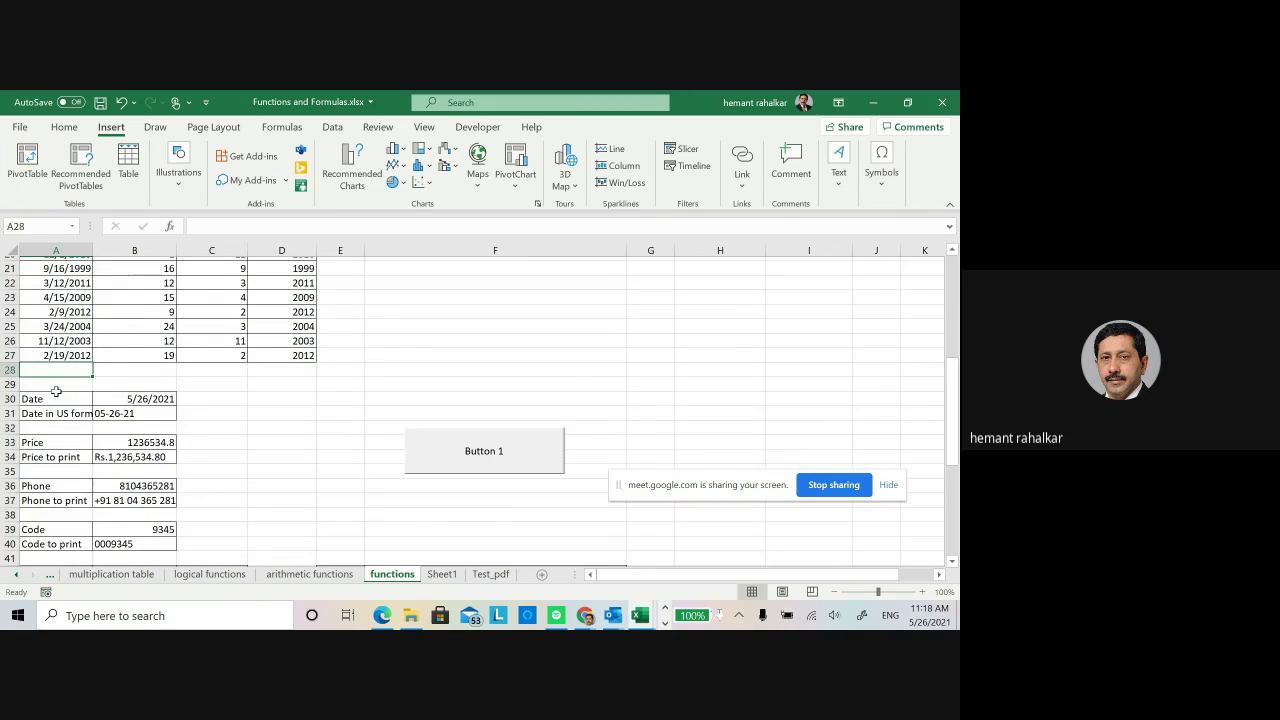
{"action": "scroll", "coordinate": [56, 391], "scroll_direction": "down", "scroll_amount": 10}
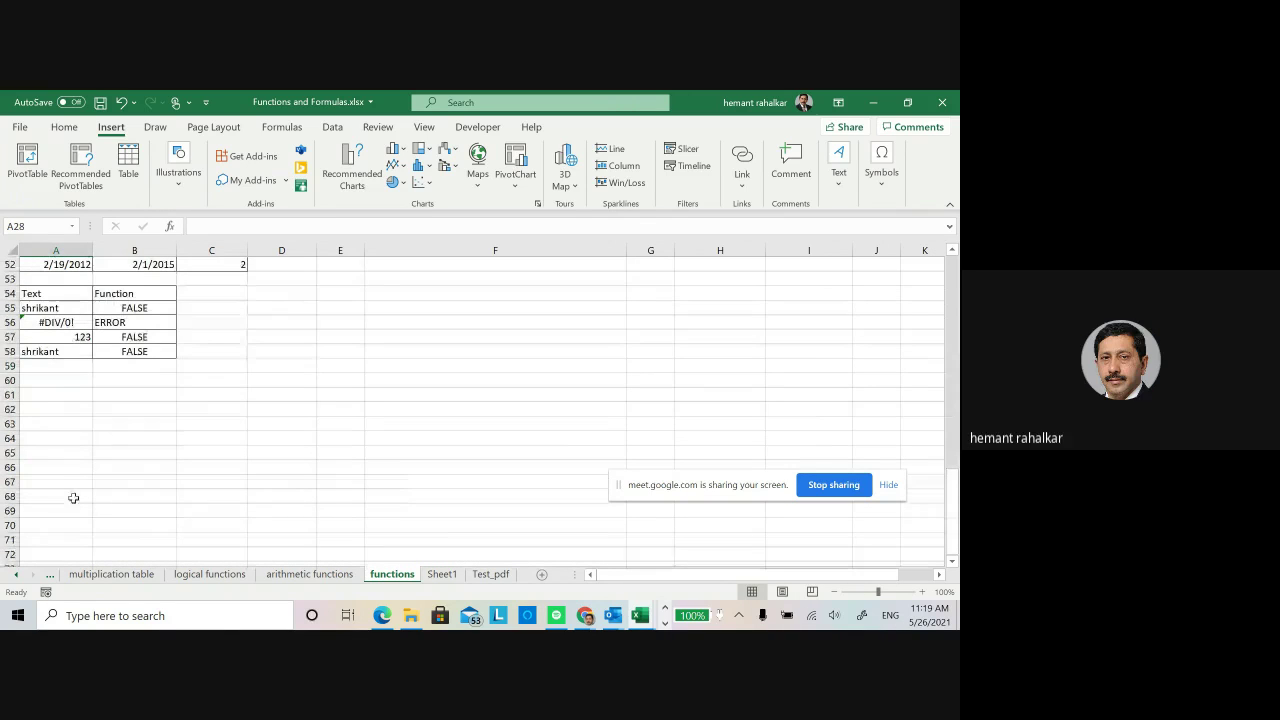
{"action": "left_click", "coordinate": [72, 407]}
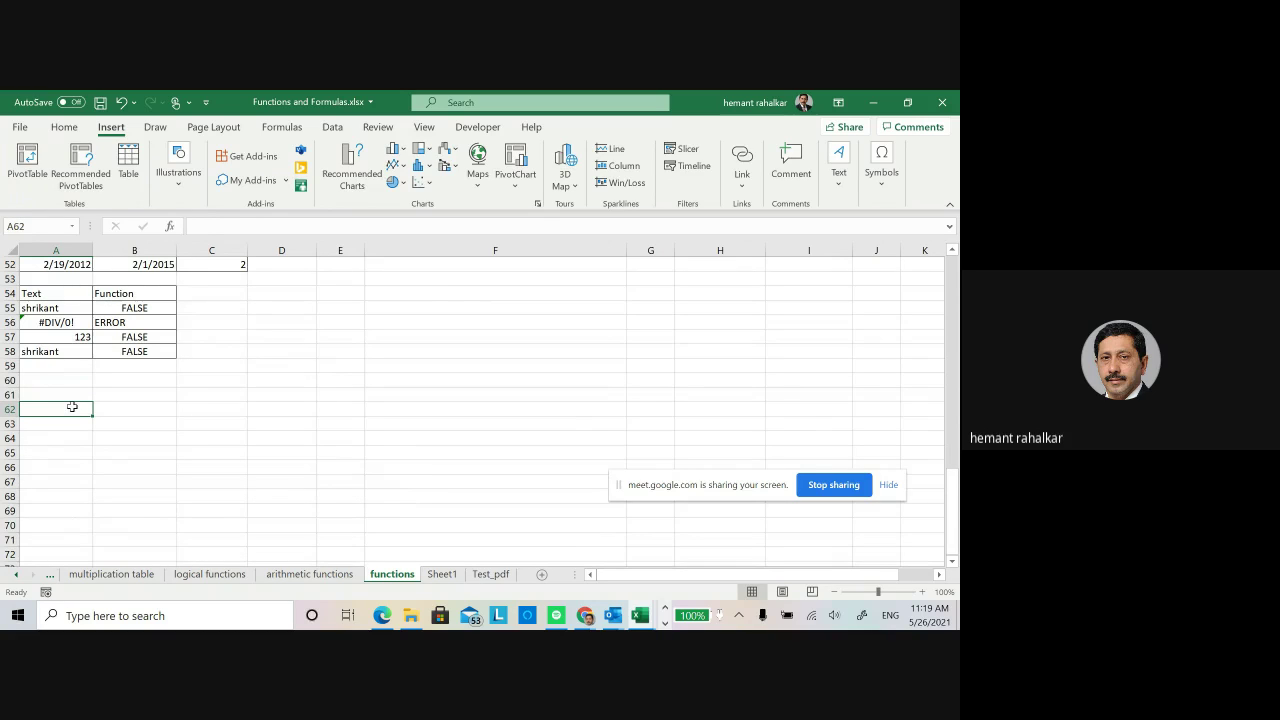
{"action": "type", "text": "SAI"}
{"action": "key", "text": "BackSpace"}
{"action": "key", "text": "BackSpace"}
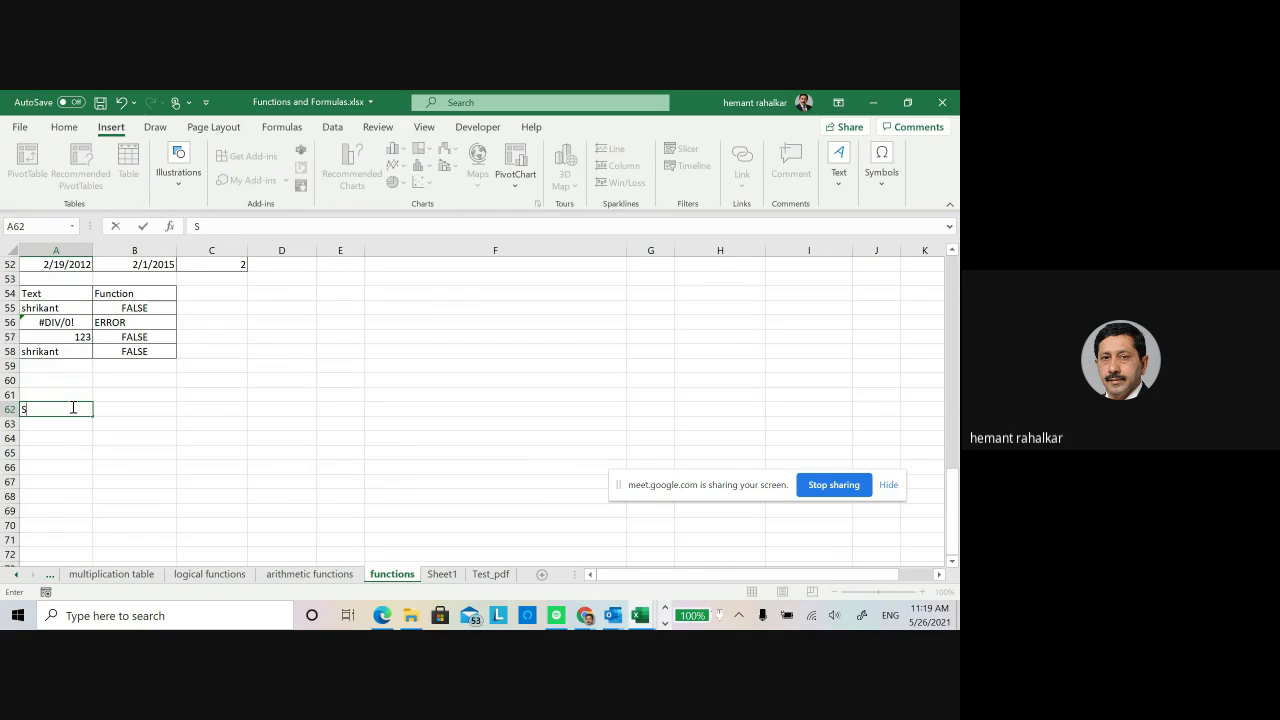
{"action": "type", "text": "alesno"}
{"action": "key", "text": "Tab"}
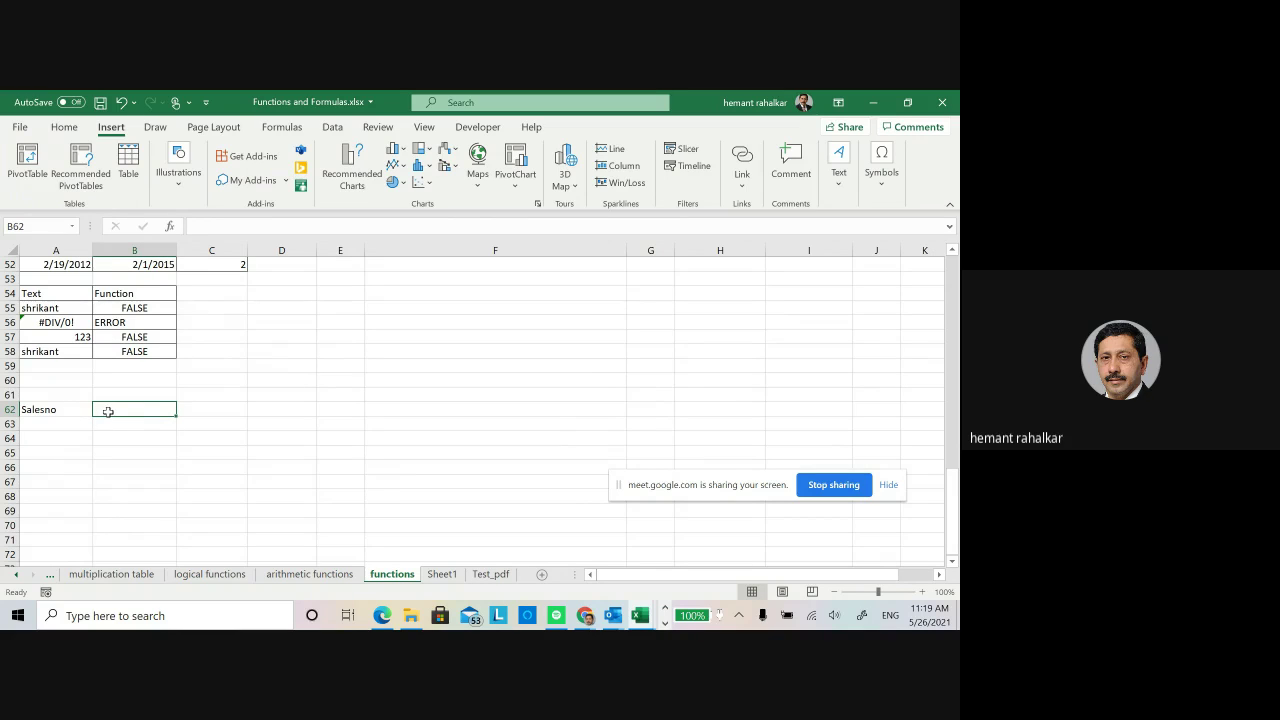
- Enter the first sales number, 1001, in cell A63 under the Salesno heading
{"action": "left_click", "coordinate": [75, 422]}
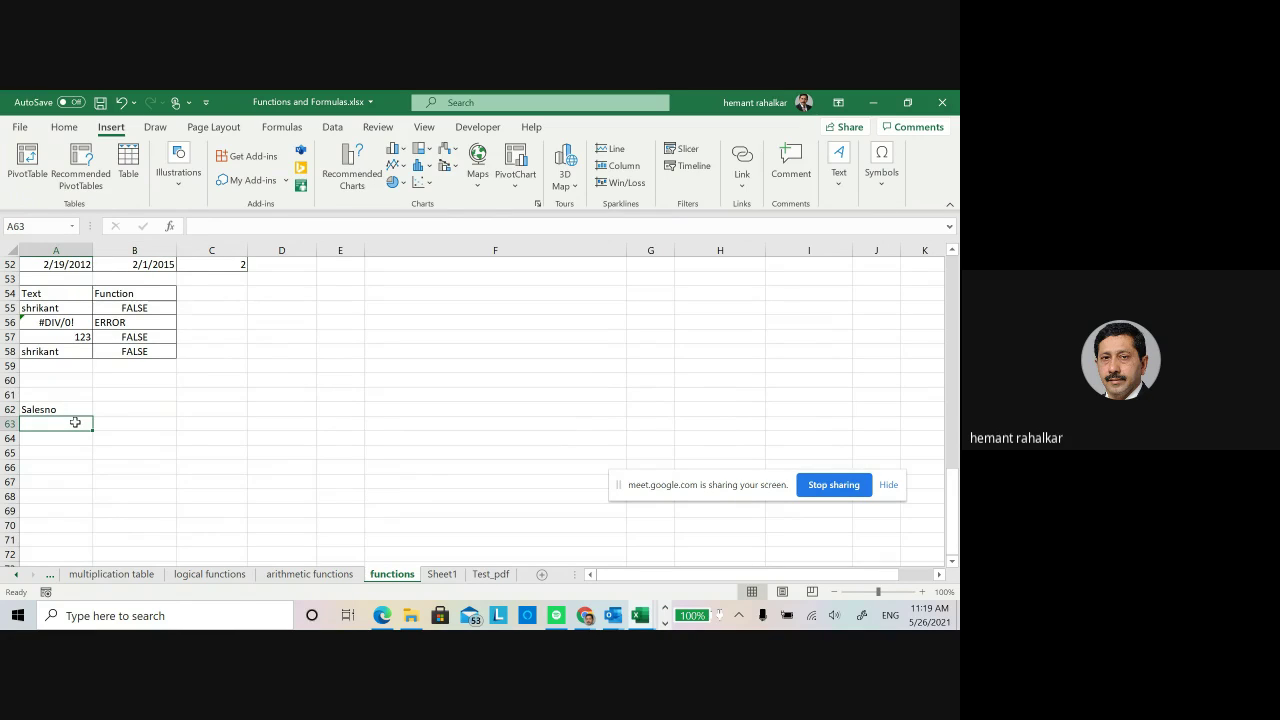
{"action": "type", "text": "1001"}
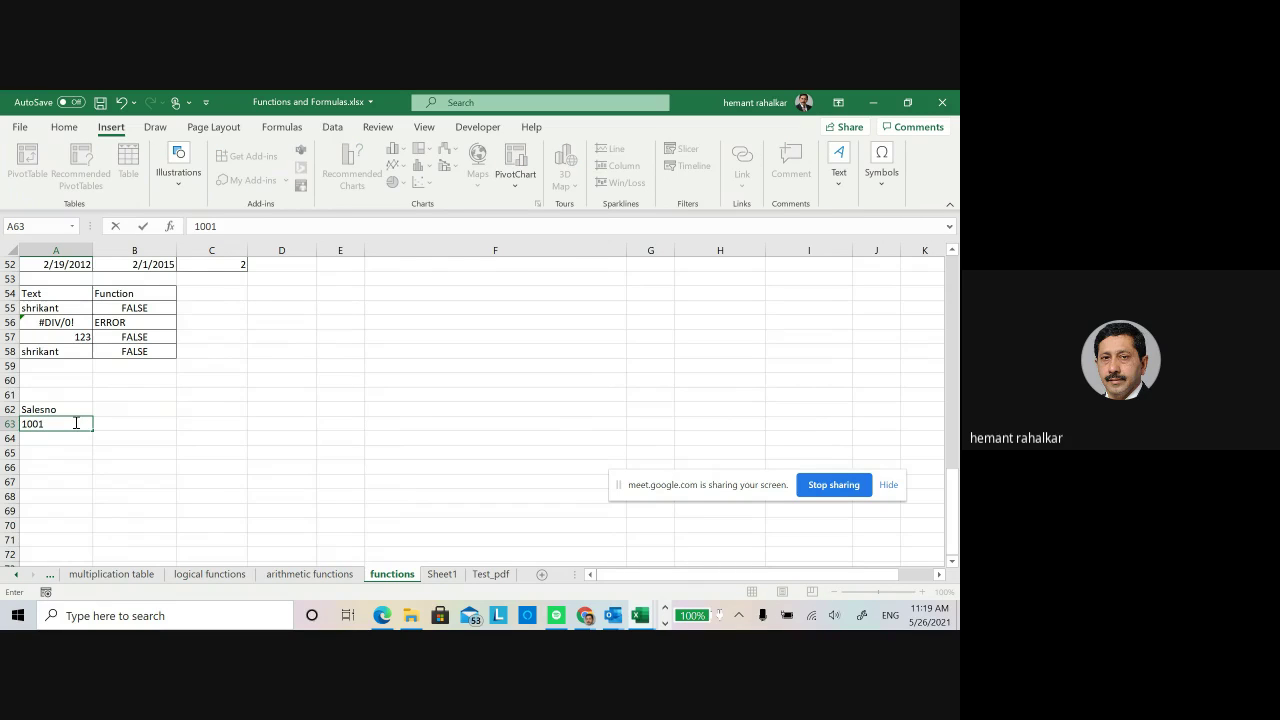
{"action": "key", "text": "Tab"}
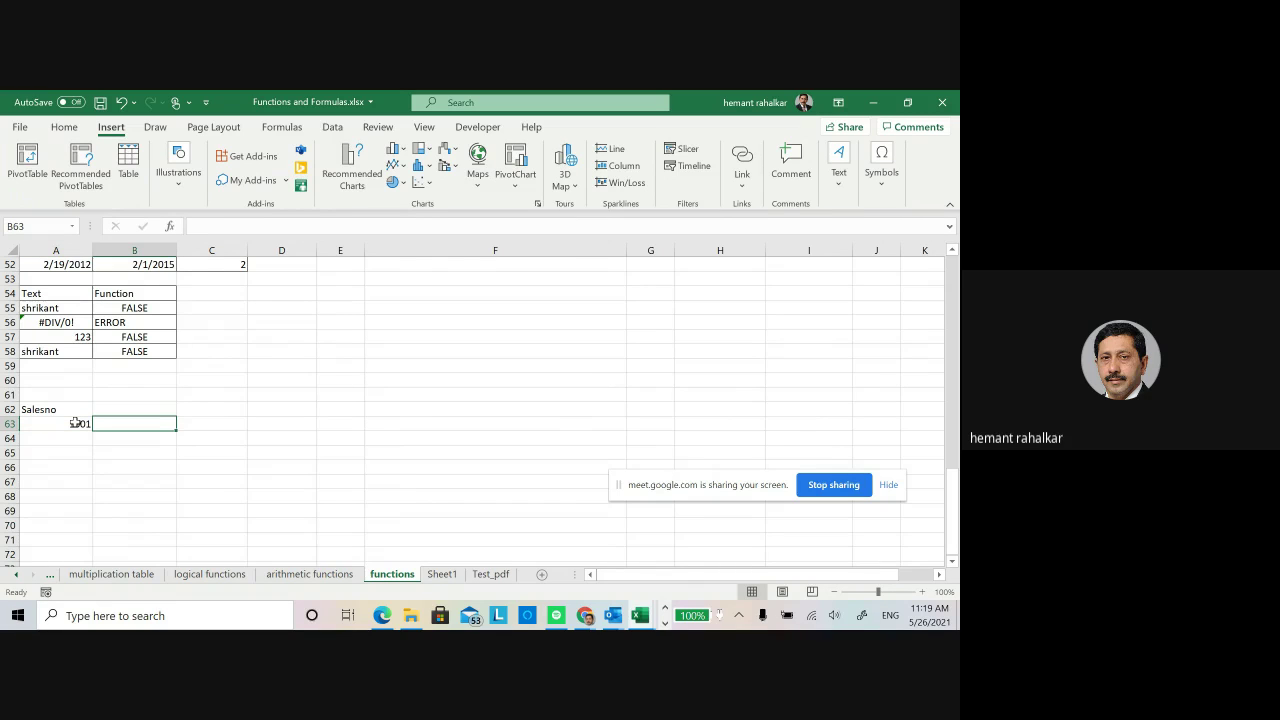
{"action": "left_click", "coordinate": [75, 423]}
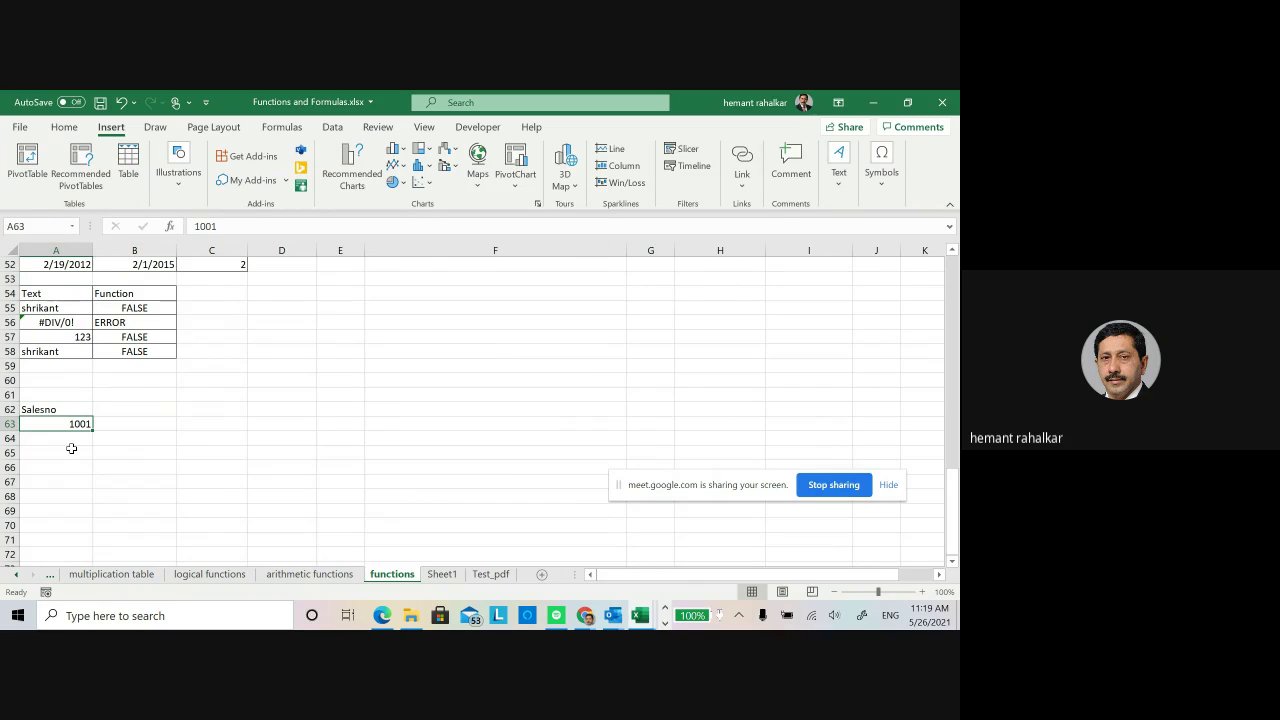
- Enter the sales numbers 1002, 1003 and 1004 in cells C64 to C66
{"action": "left_click", "coordinate": [212, 436]}
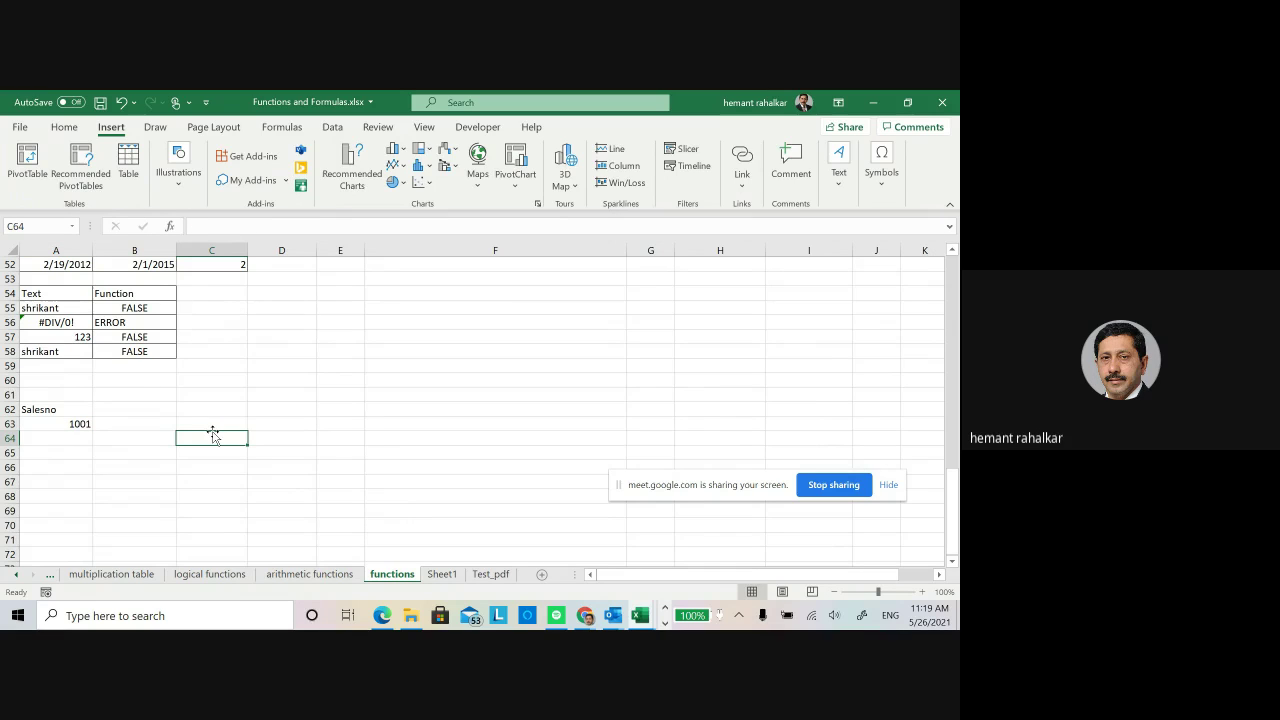
{"action": "type", "text": "190"}
{"action": "key", "text": "BackSpace"}
{"action": "key", "text": "BackSpace"}
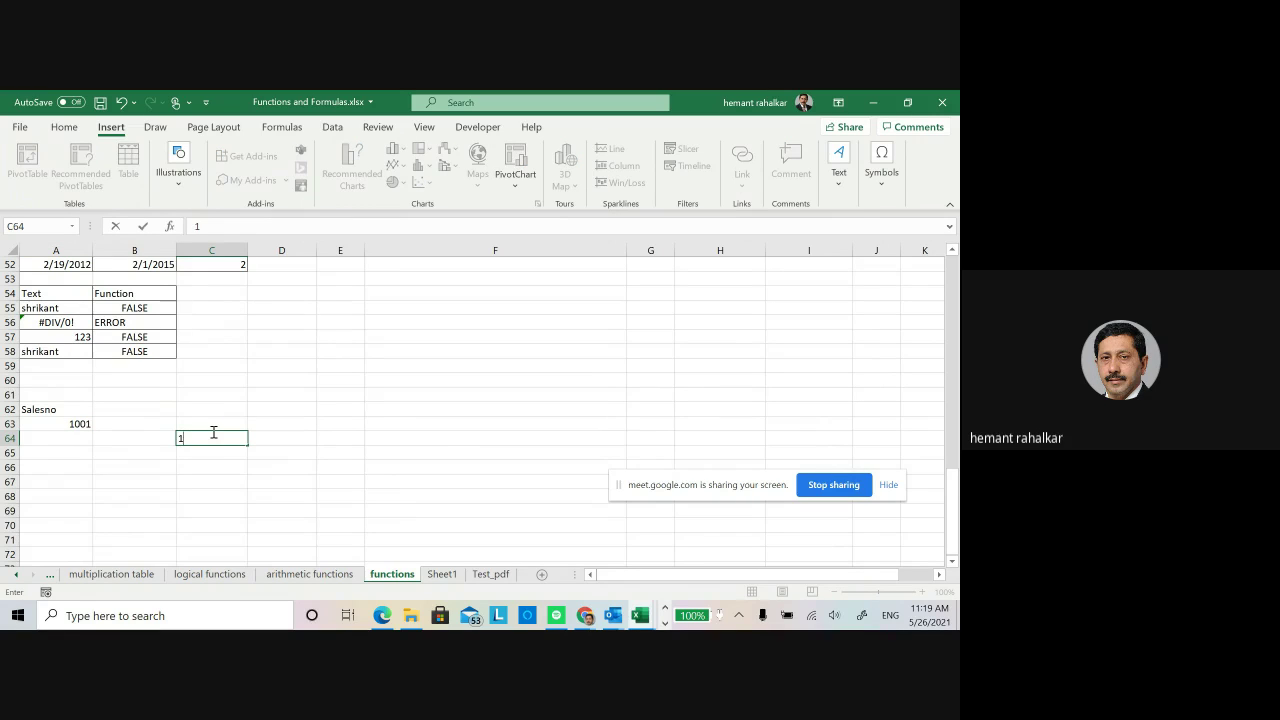
{"action": "type", "text": "002"}
{"action": "key", "text": "Return"}
{"action": "type", "text": "1003"}
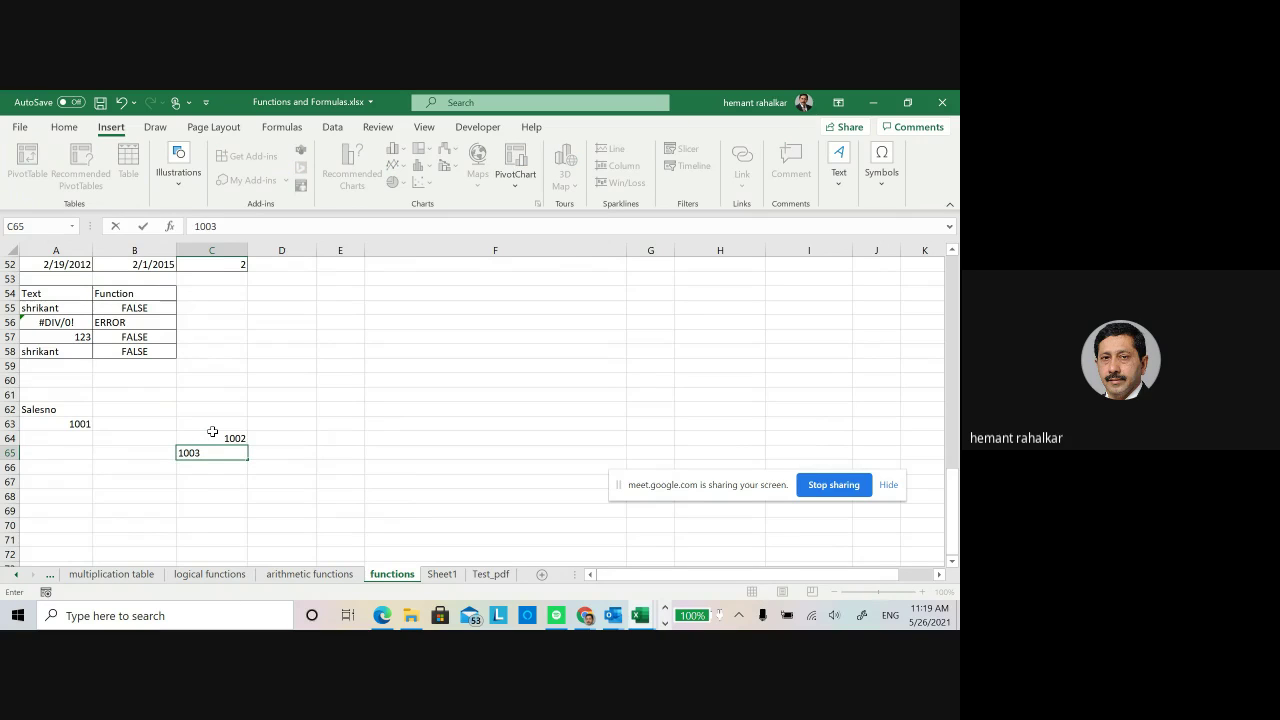
{"action": "key", "text": "Left"}
{"action": "key", "text": "Down"}
{"action": "key", "text": "Right"}
{"action": "key", "text": "Right"}
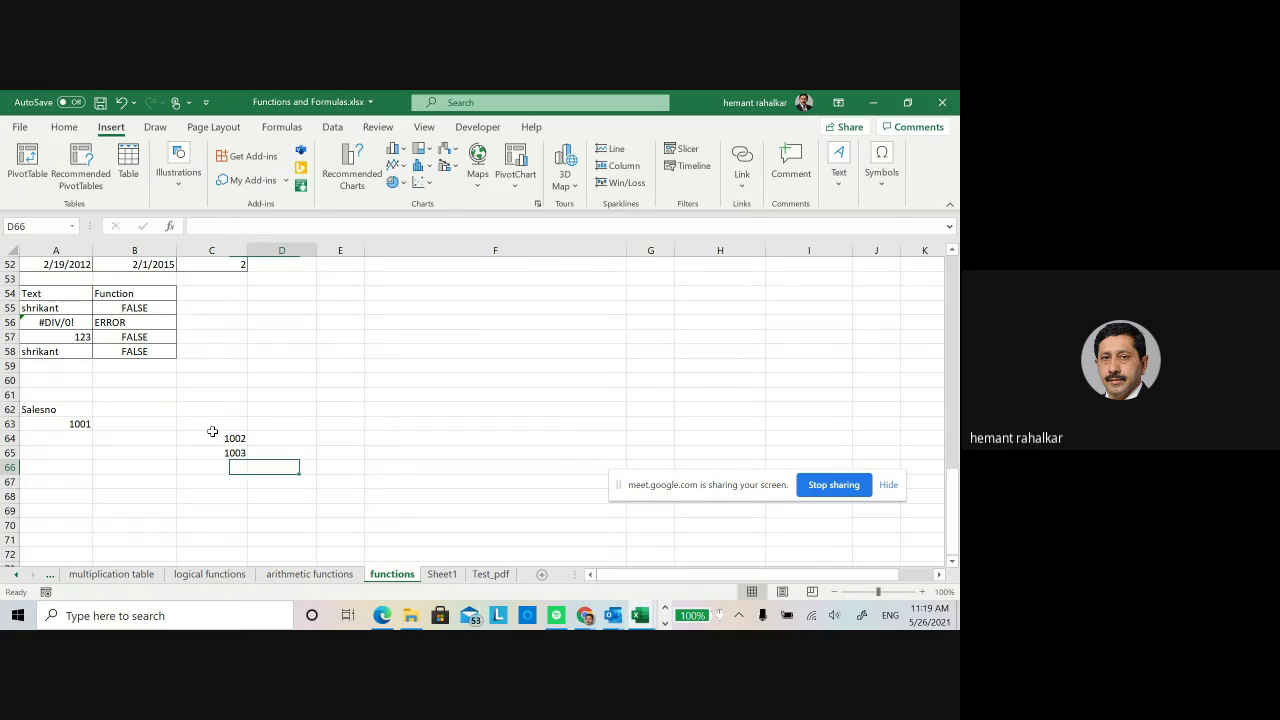
{"action": "key", "text": "Left"}
{"action": "type", "text": "100"}
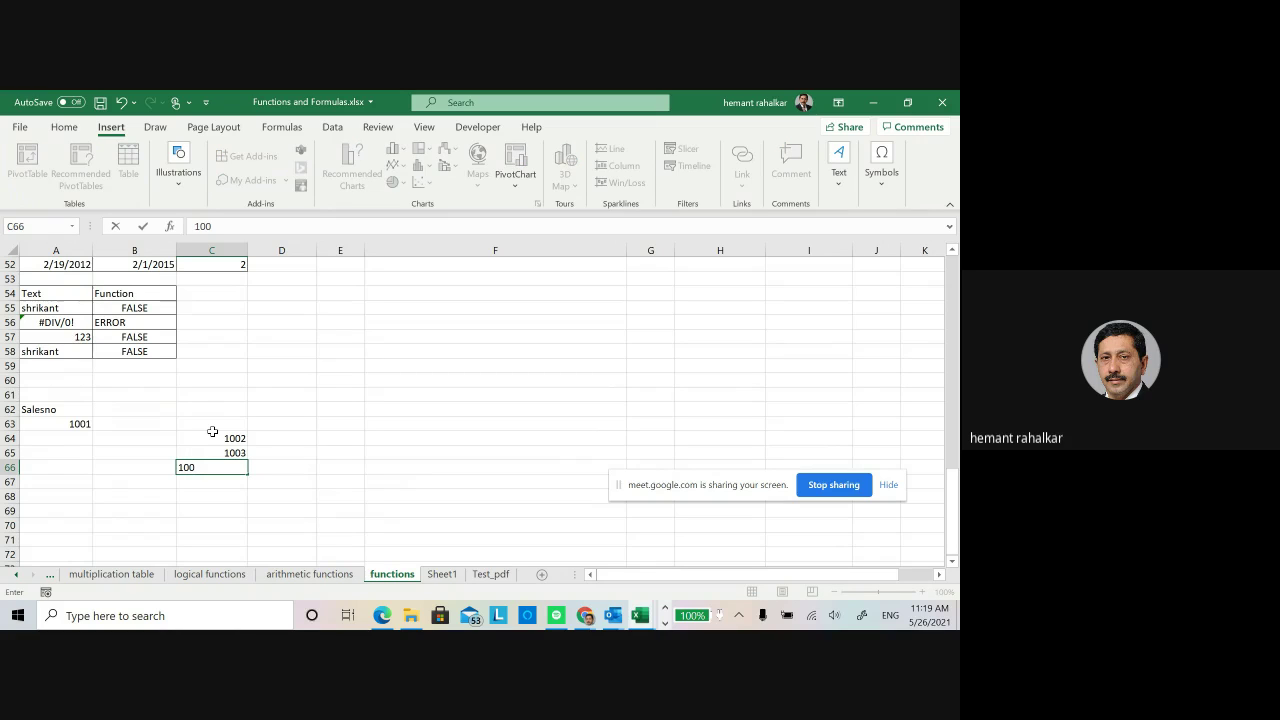
{"action": "type", "text": "4"}
{"action": "key", "text": "Right"}
{"action": "key", "text": "Left"}
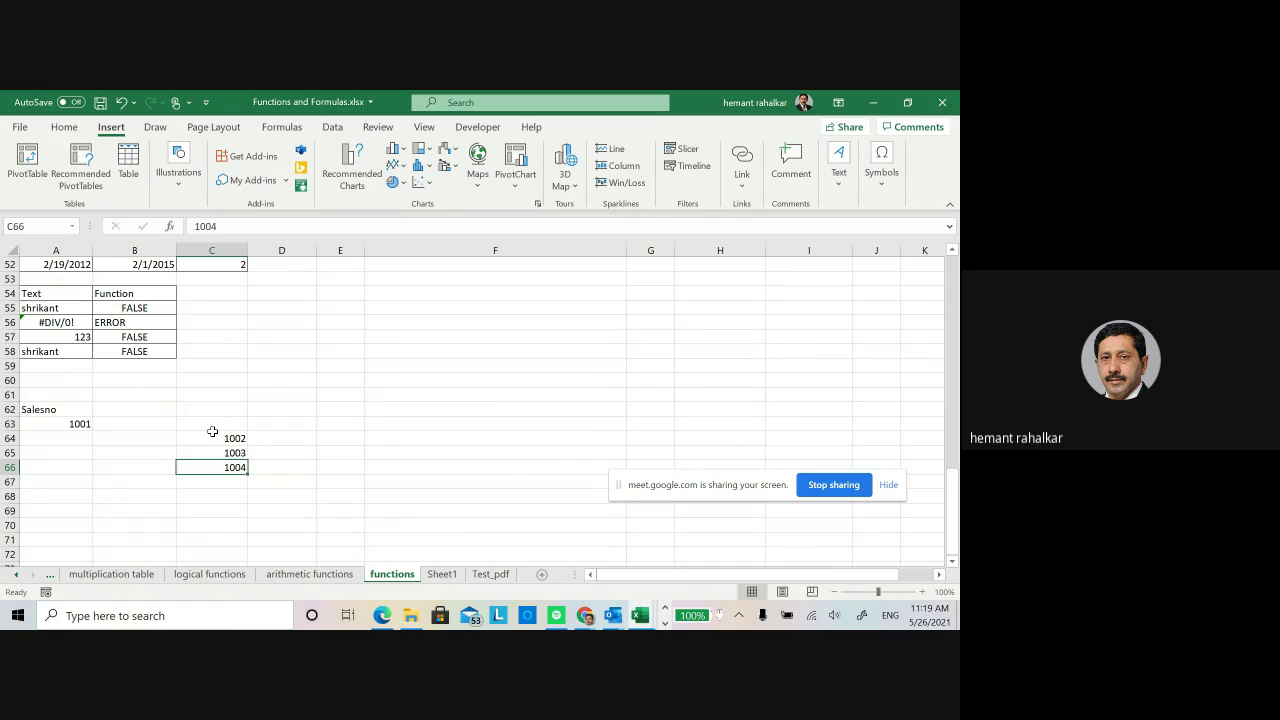
- Select the sales numbers in C64:C66 and stop sharing the screen in the Google Meet call
{"action": "key", "text": "Left"}
{"action": "key", "text": "Left"}
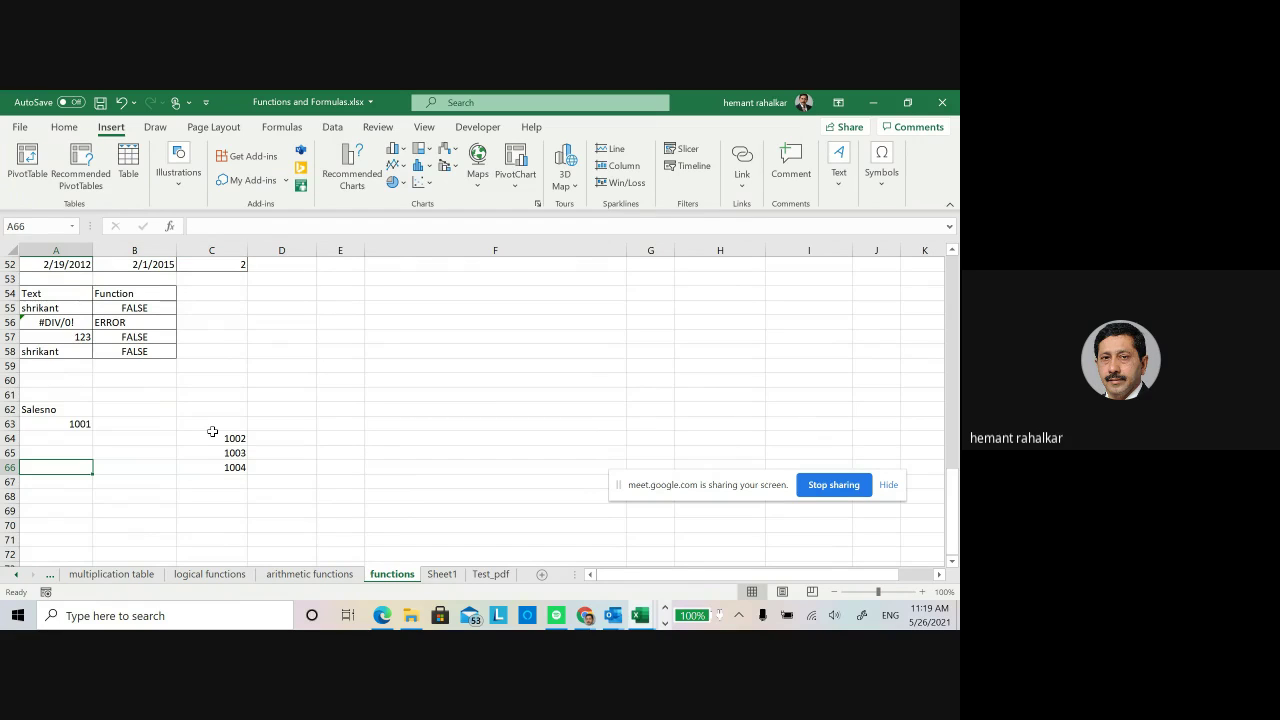
{"action": "key", "text": "Up"}
{"action": "key", "text": "Up"}
{"action": "key", "text": "Up"}
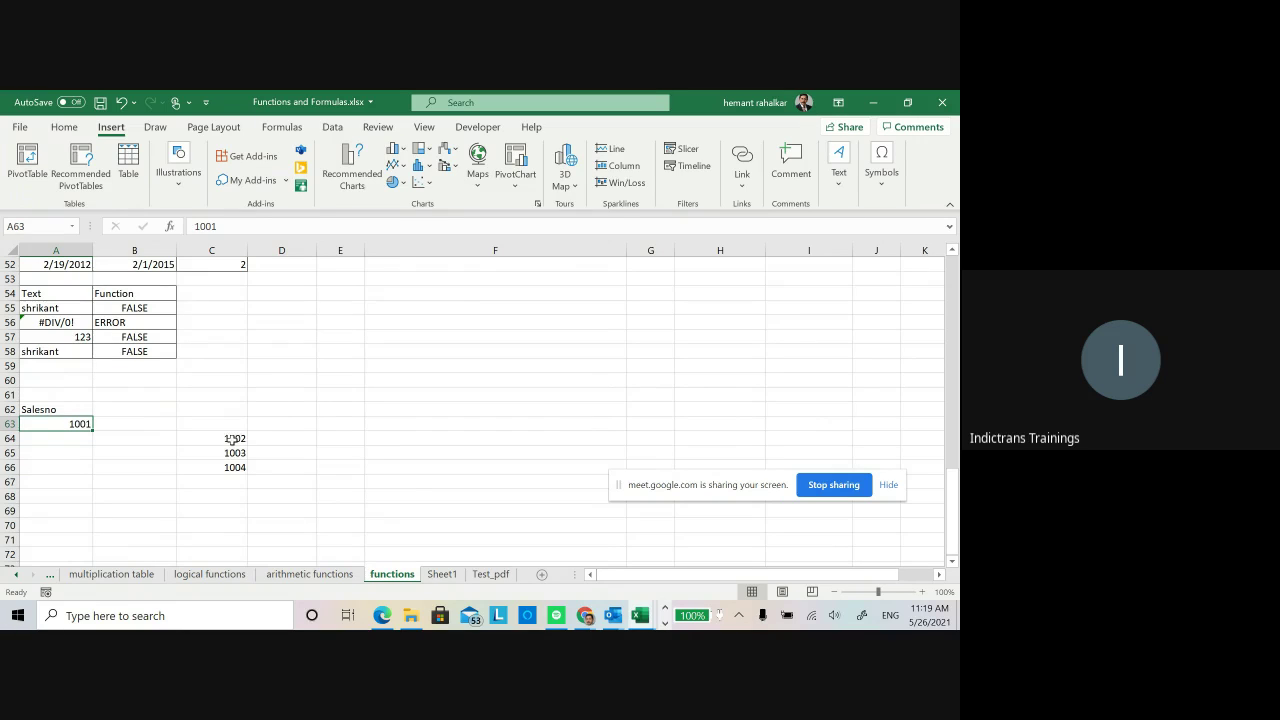
{"action": "left_click_drag", "start_coordinate": [236, 438], "coordinate": [238, 467]}
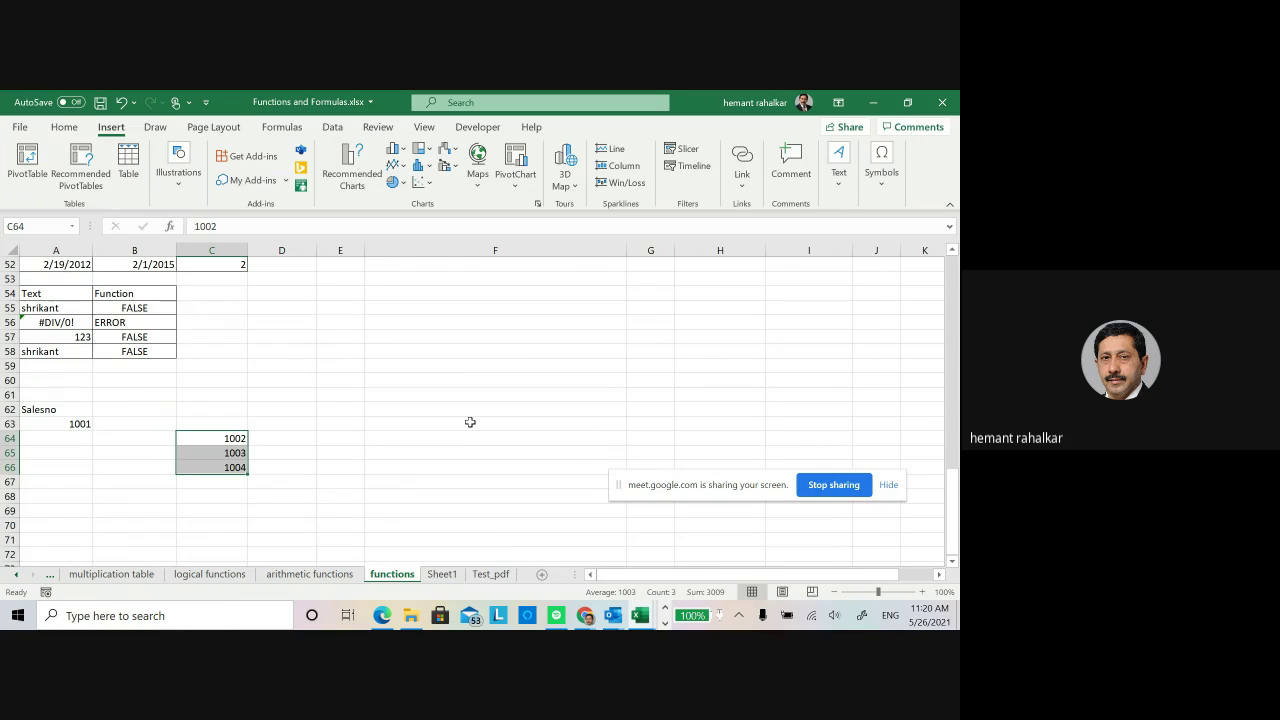
{"action": "left_click", "coordinate": [810, 486]}
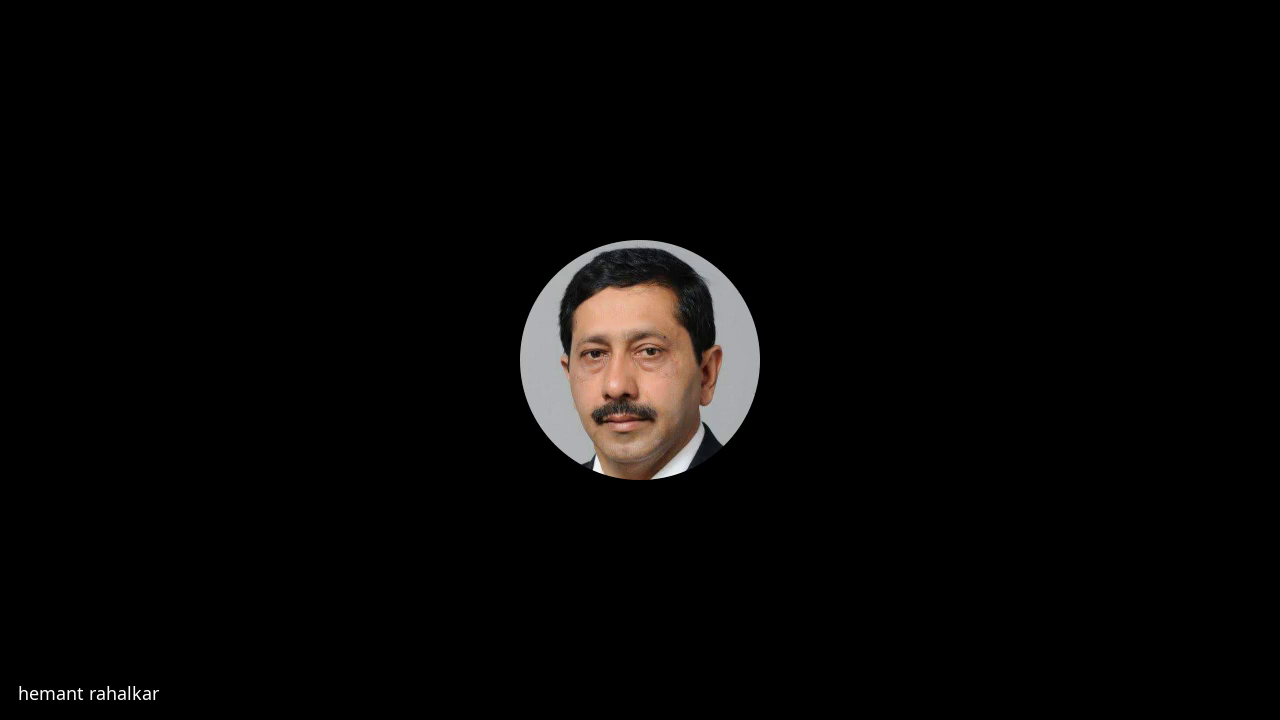